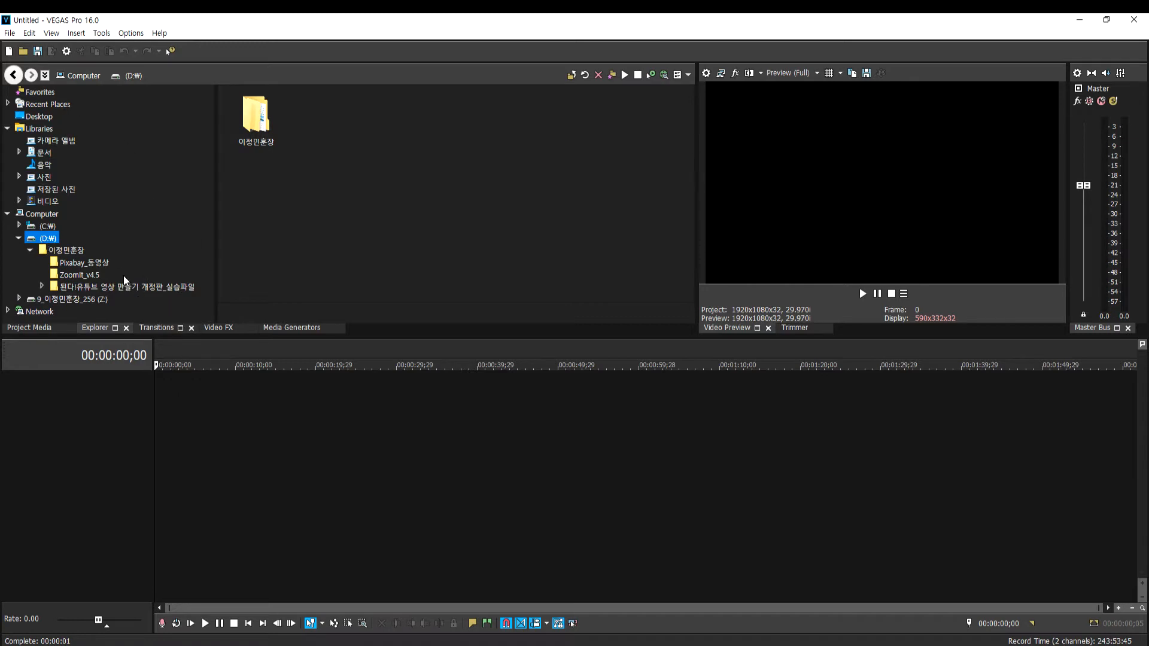
Open the 베가스연습.veg project from the Pixabay_동영상 folder on drive D using the Open dialog
left_click(10, 34)
mouse_move(24, 35)
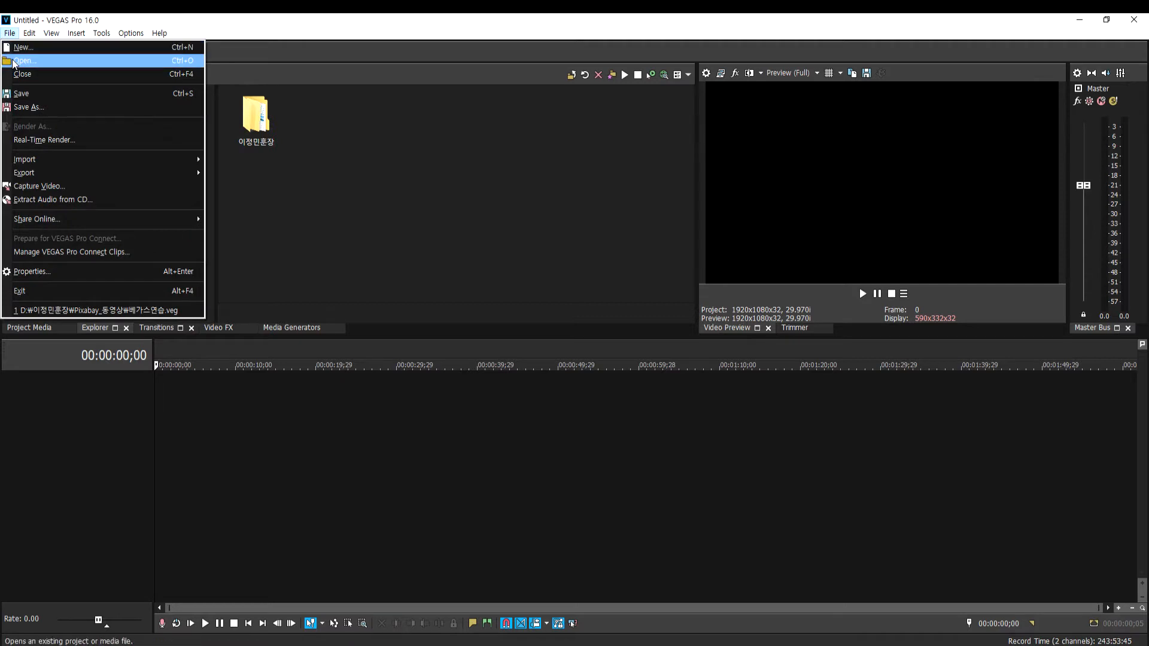
left_click(24, 60)
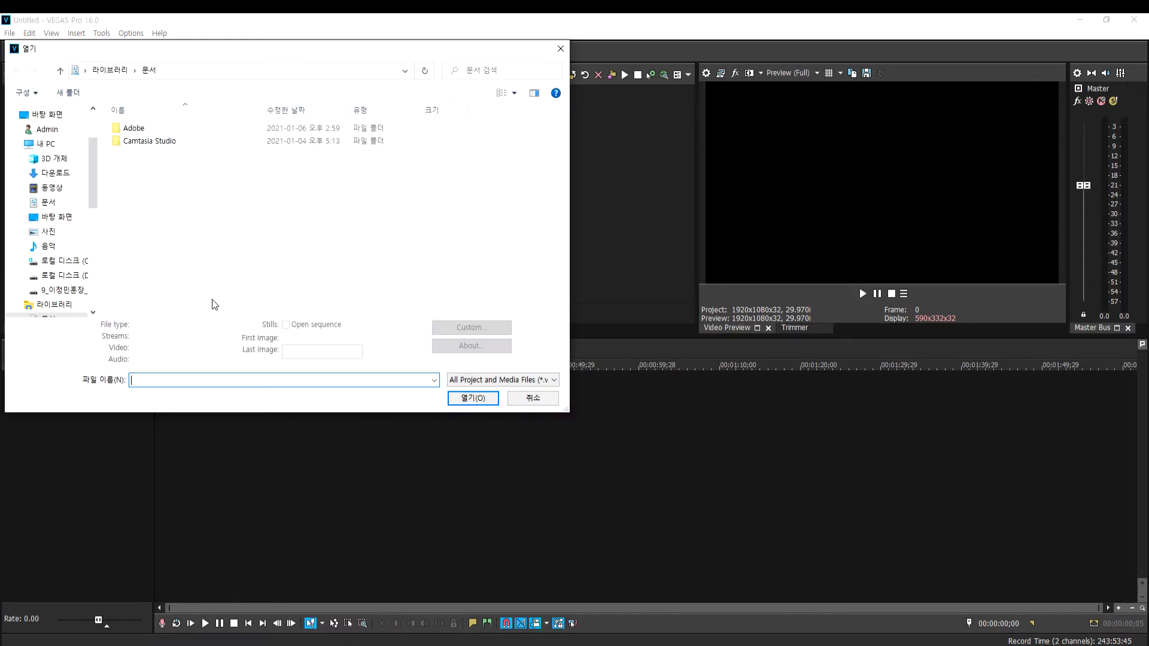
left_click_drag(92, 188, 93, 142)
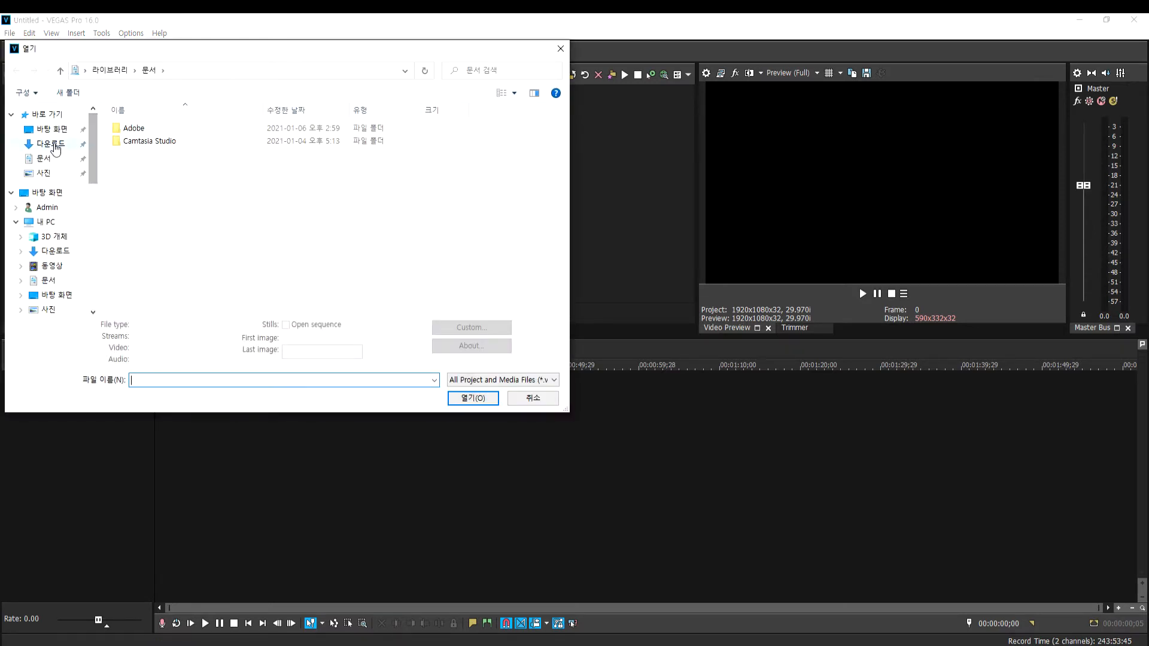
scroll(58, 248, "down", 3)
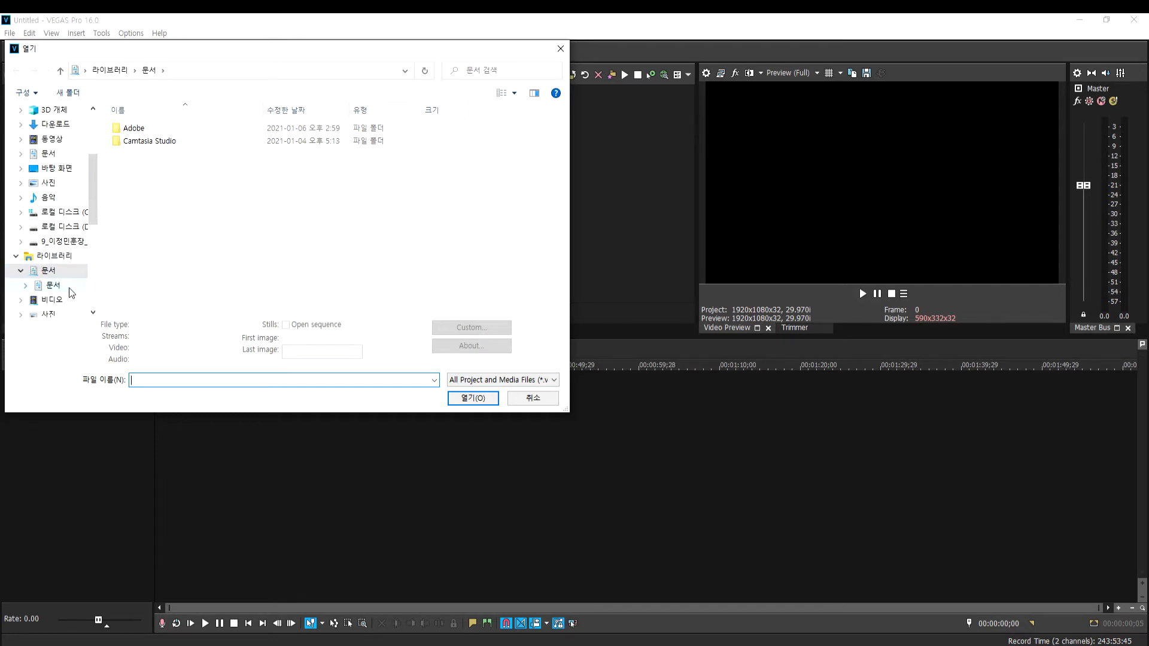
left_click(60, 225)
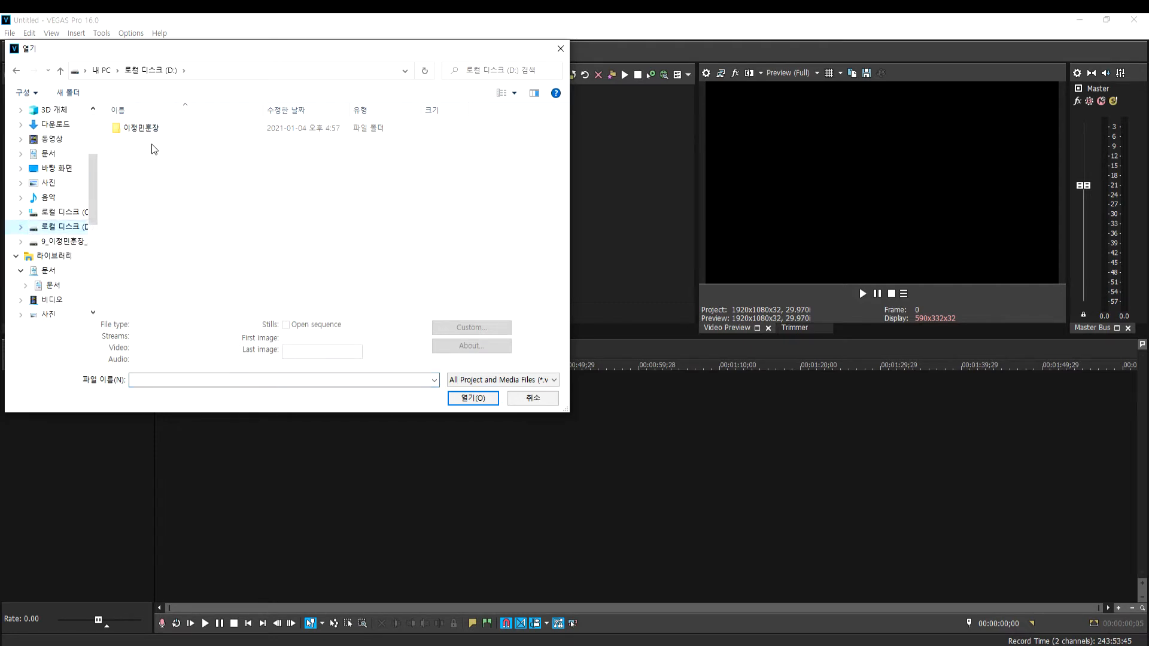
double_click(145, 129)
double_click(143, 128)
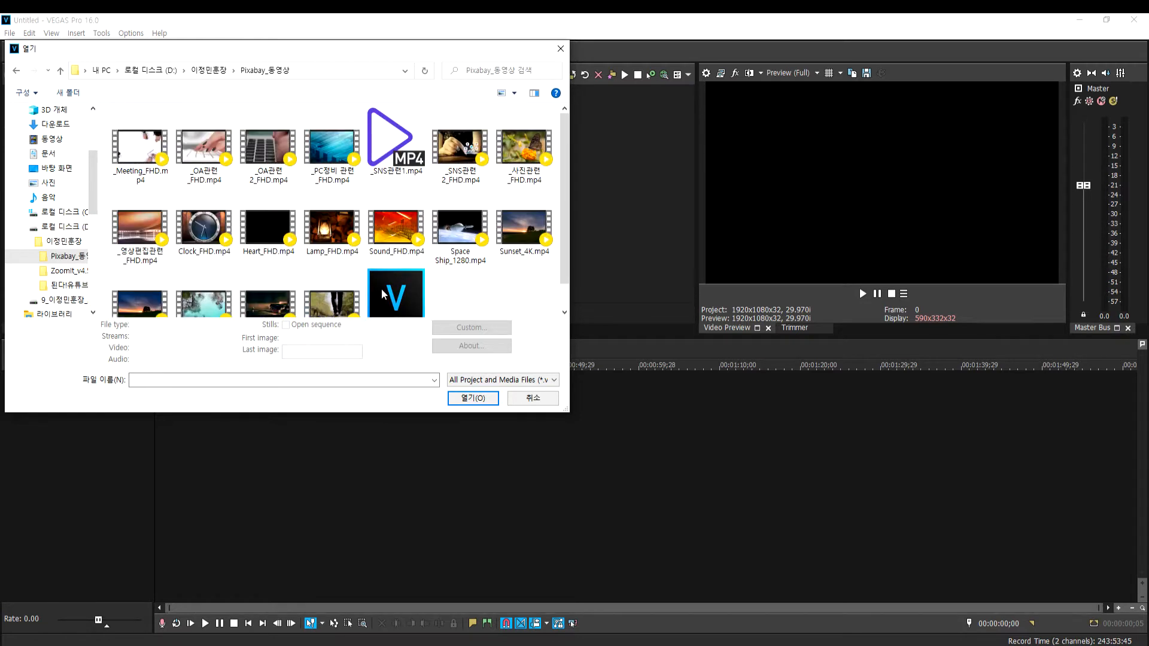
left_click(388, 295)
left_click(470, 398)
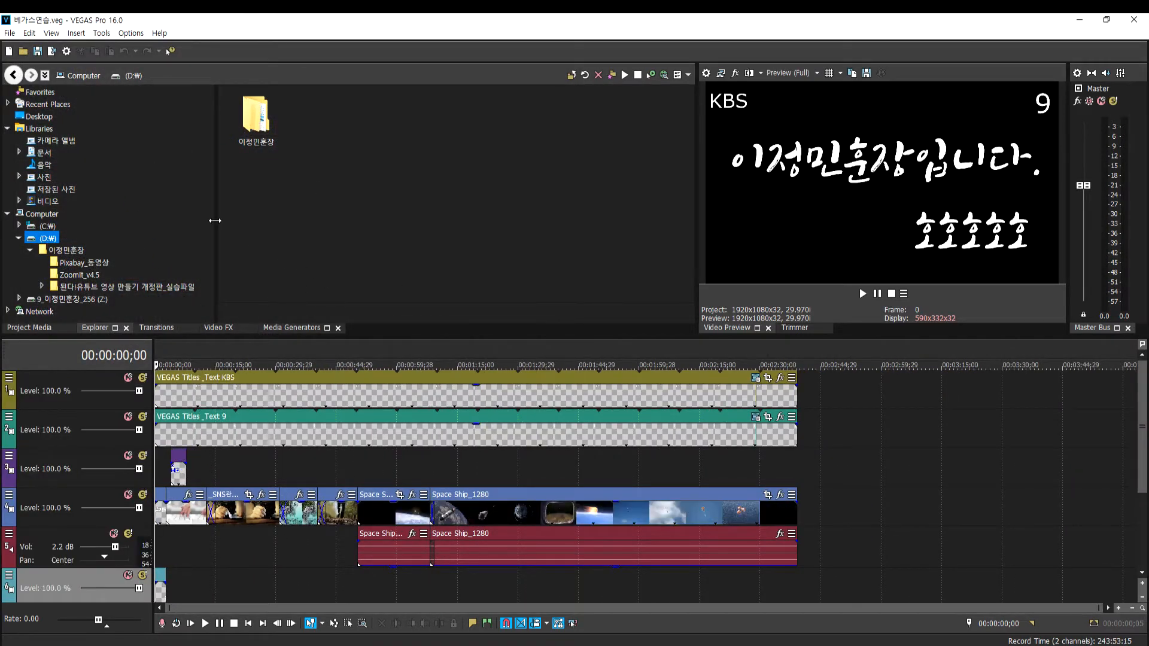
Start a new empty project and open 베가스연습.veg from the Pixabay_동영상 folder in the built-in file browser
left_click(8, 52)
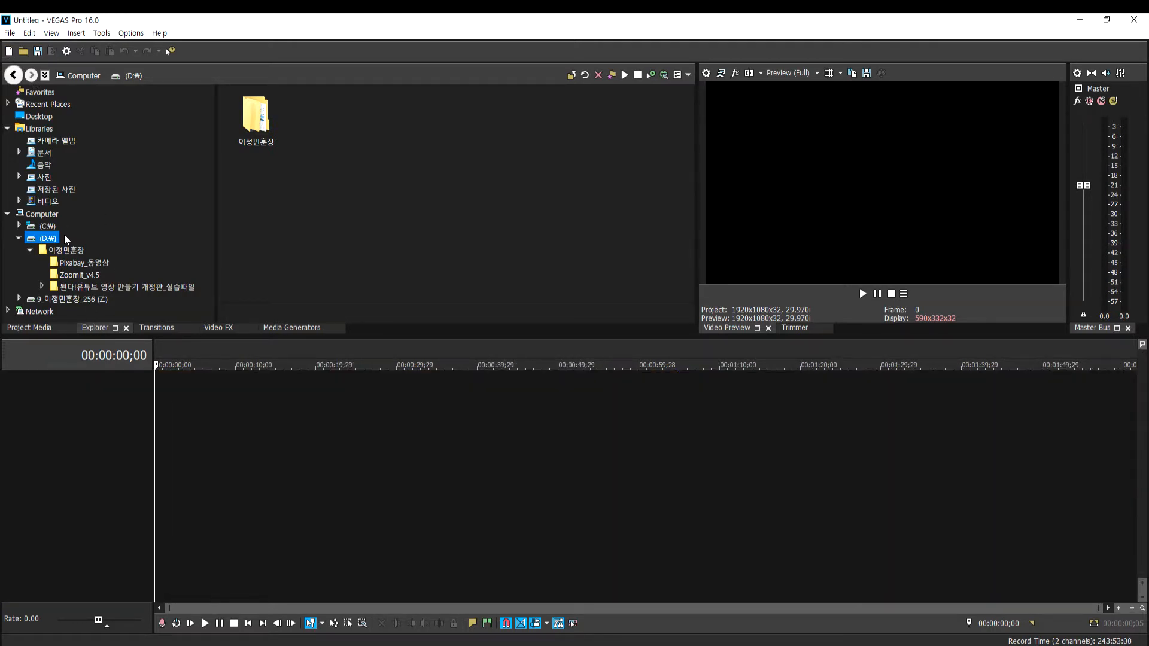
left_click(80, 264)
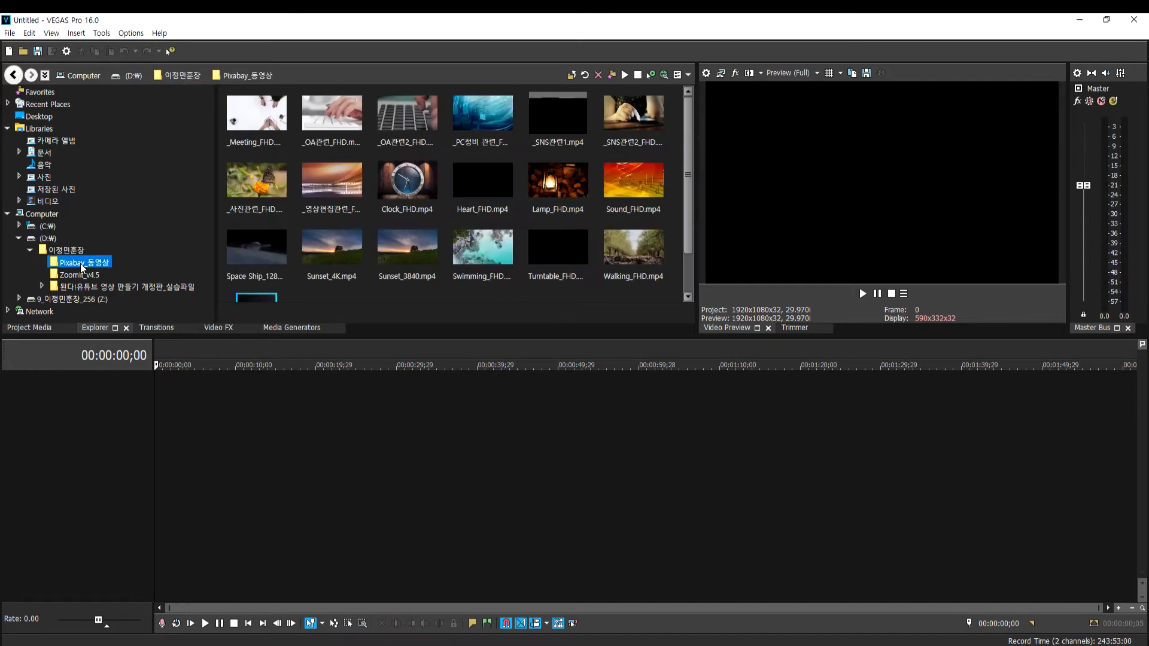
scroll(257, 269, "down", 2)
left_click(260, 273)
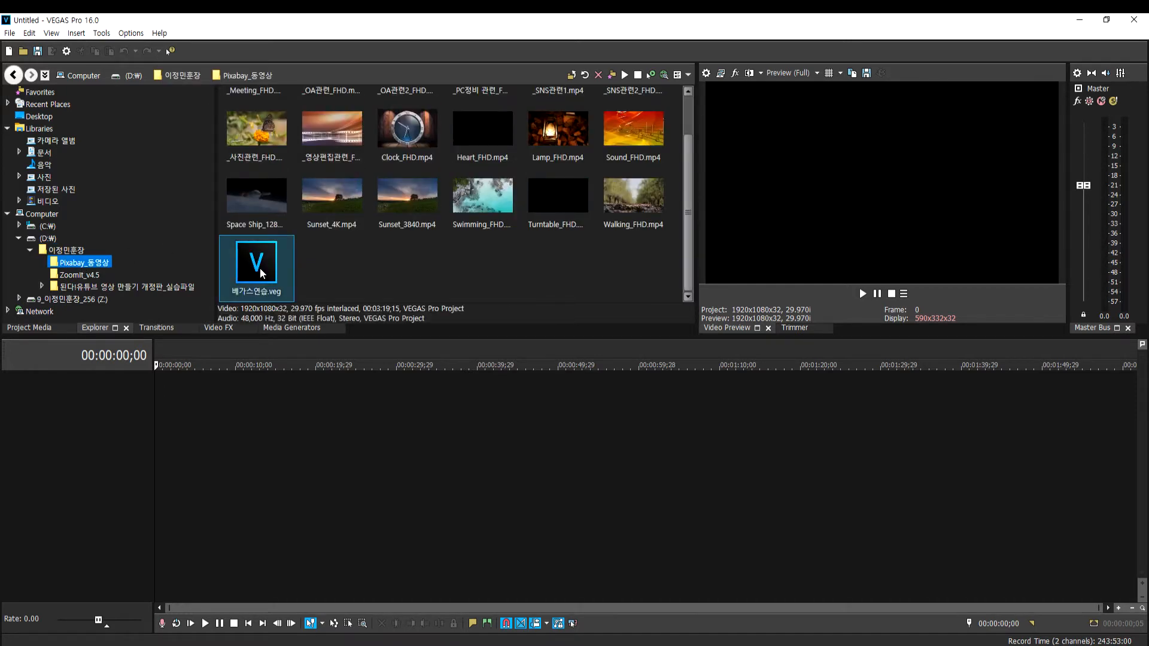
mouse_move(261, 259)
left_mouse_down()
mouse_move(192, 374)
mouse_move(159, 386)
mouse_move(251, 270)
left_mouse_up()
double_click(258, 273)
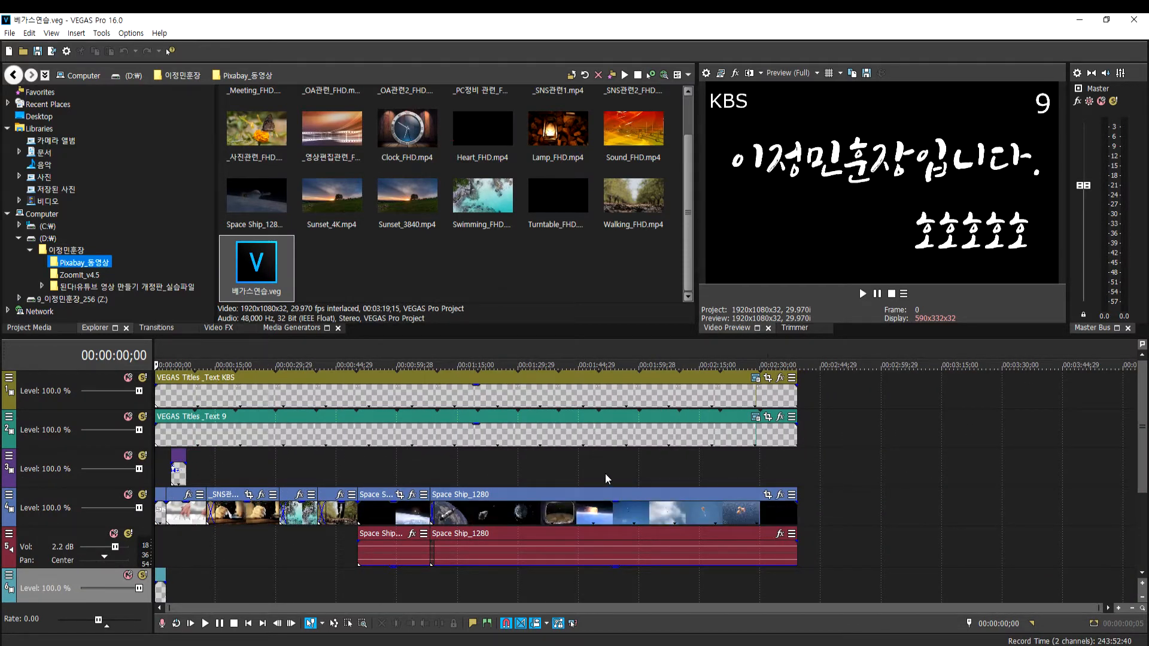
Preview the opened project at several timeline points, ending at about 45 seconds
left_click(293, 558)
left_click(279, 430)
left_click(338, 389)
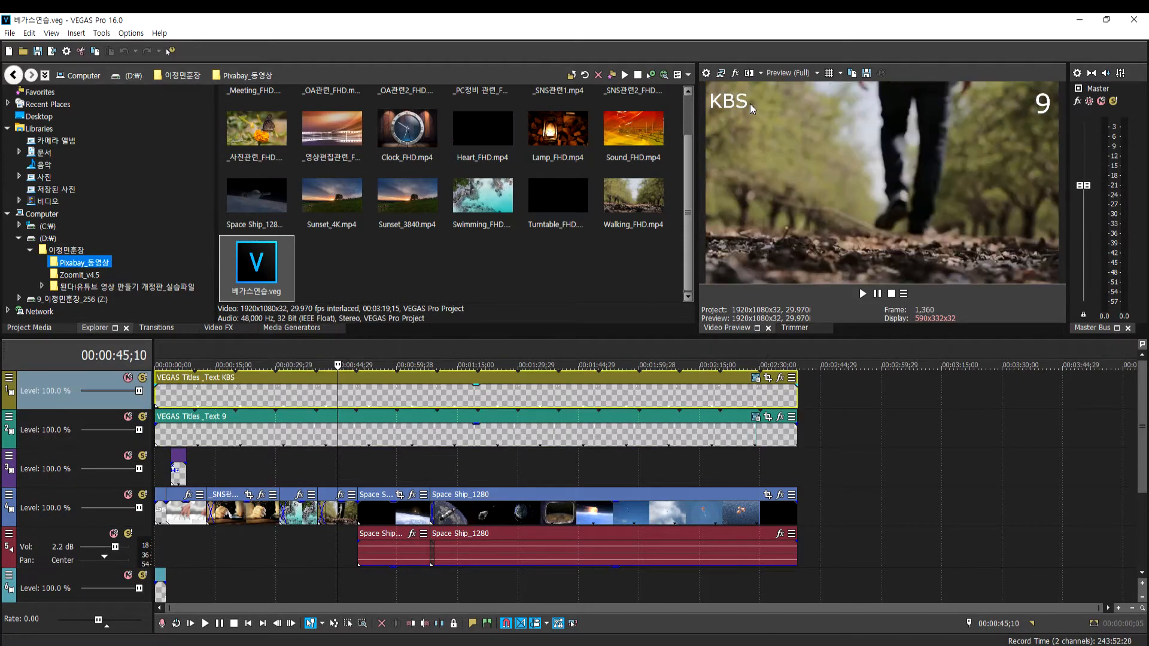
Start a new project, nest 베가스연습.veg as a clip at the start of the empty timeline, and preview it around 1:36
left_click(9, 51)
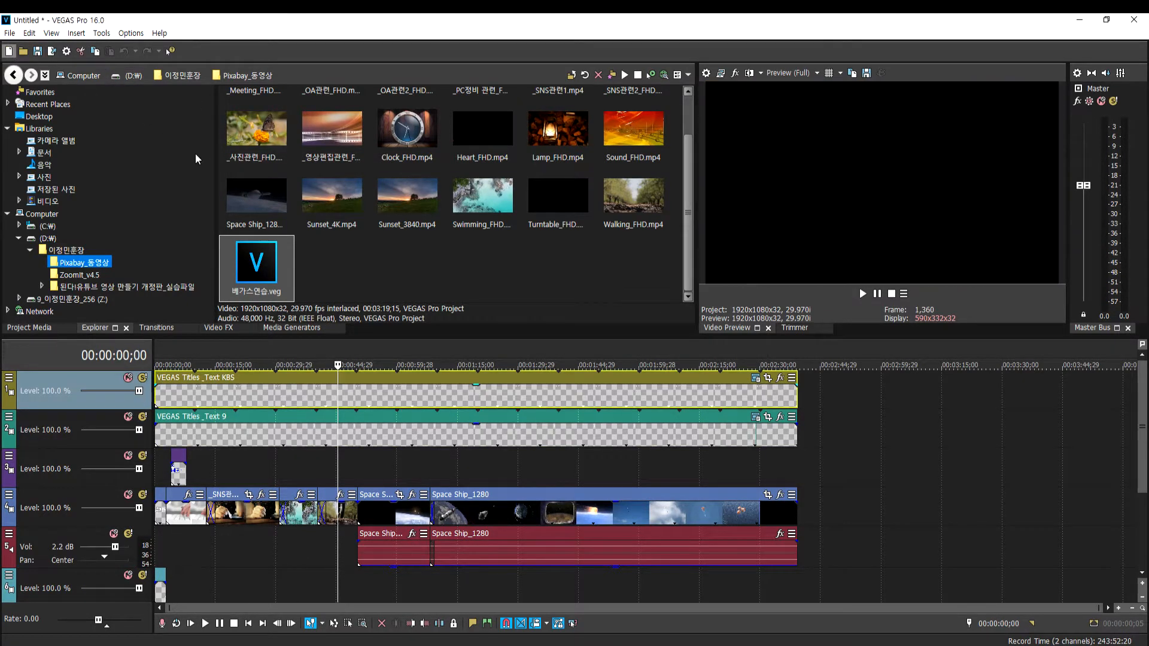
left_click_drag(200, 339, 163, 389)
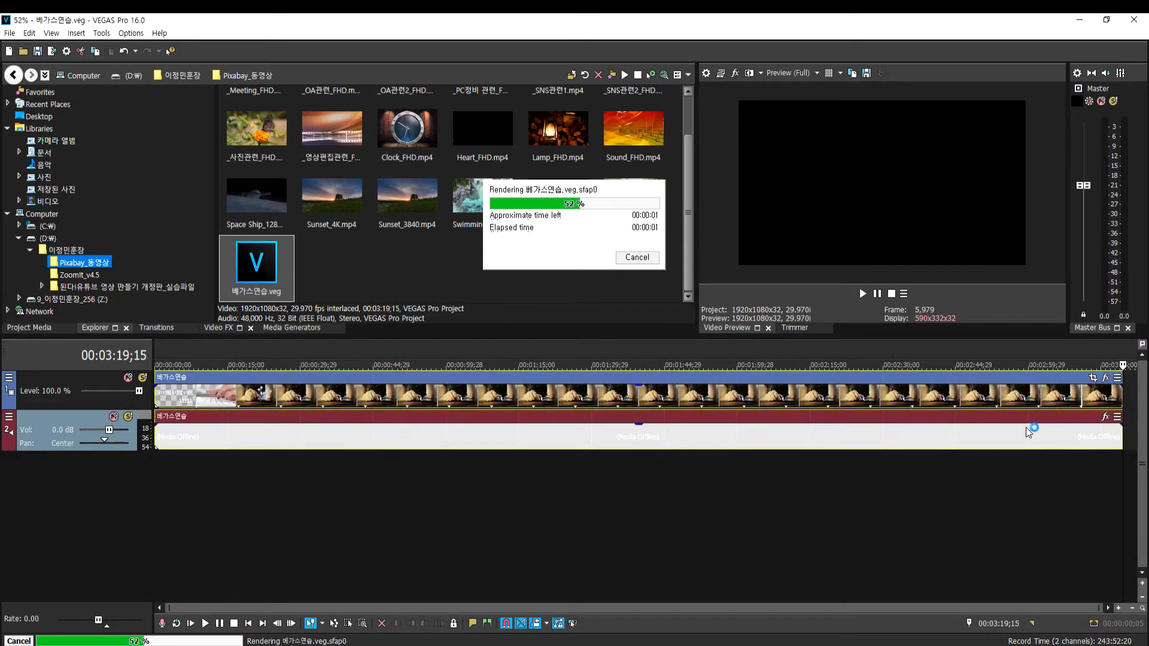
left_click(623, 403)
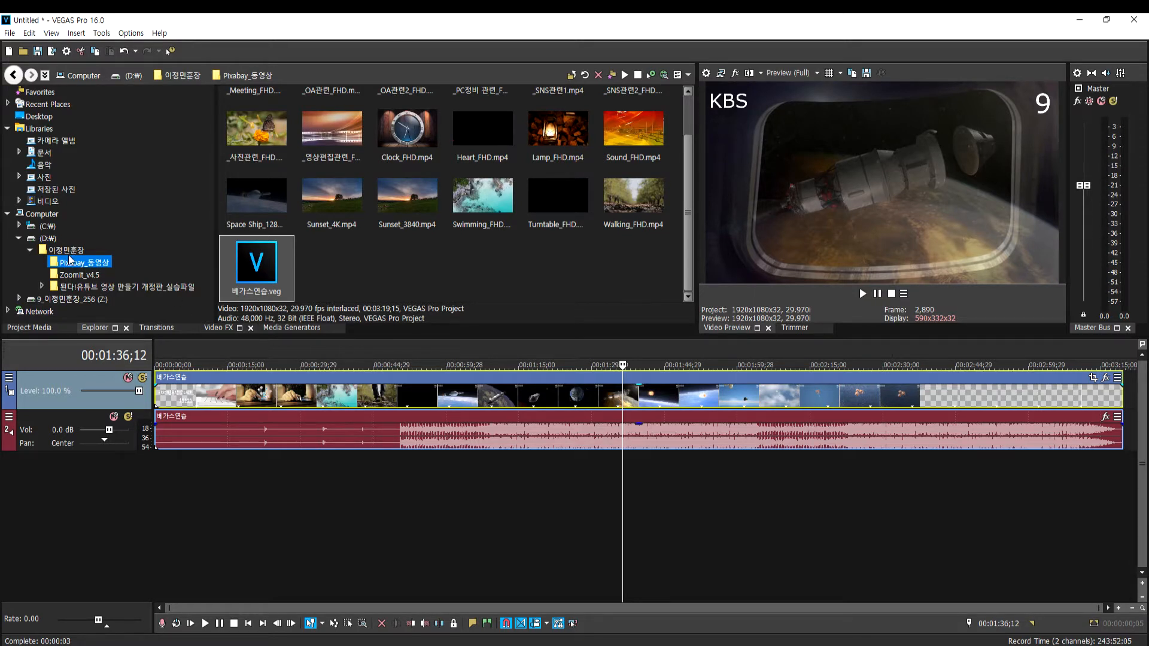
Start a new project without saving the current changes, and select Swimming_FHD.mp4 among the folder's media files
left_click(9, 51)
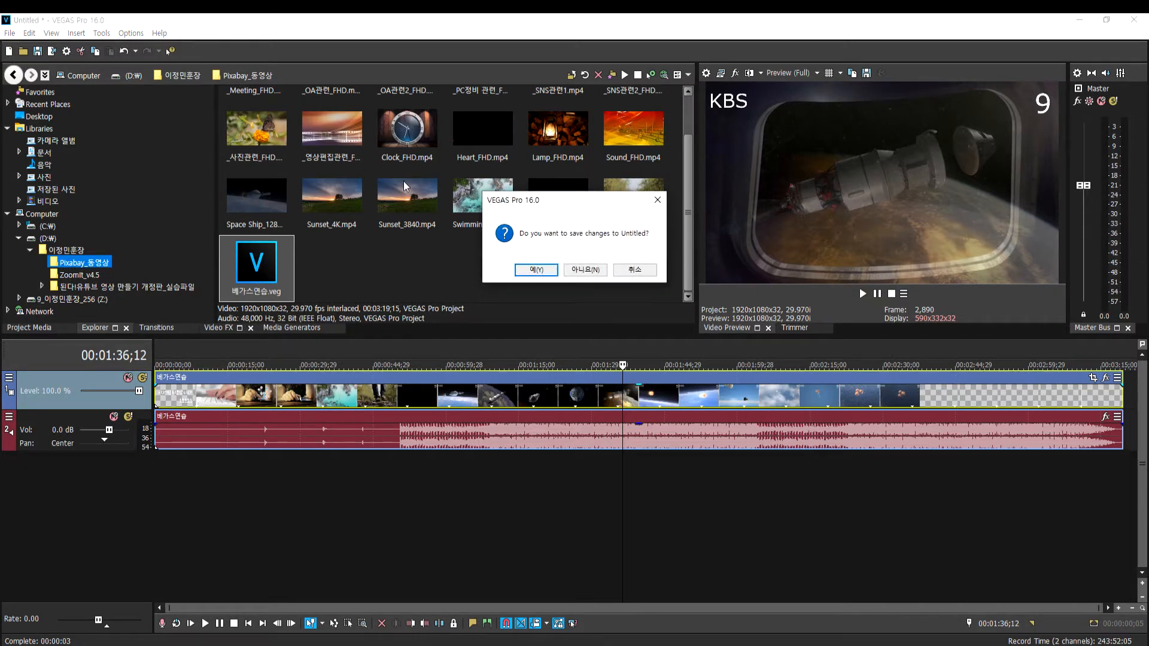
left_click(585, 270)
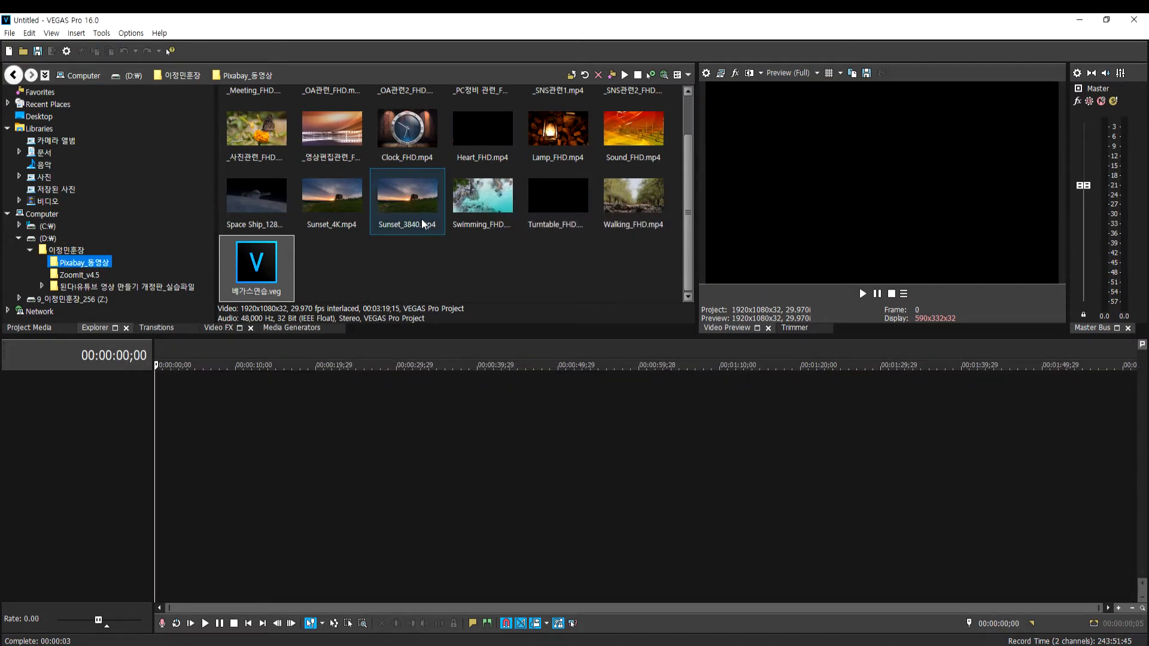
left_click(465, 210)
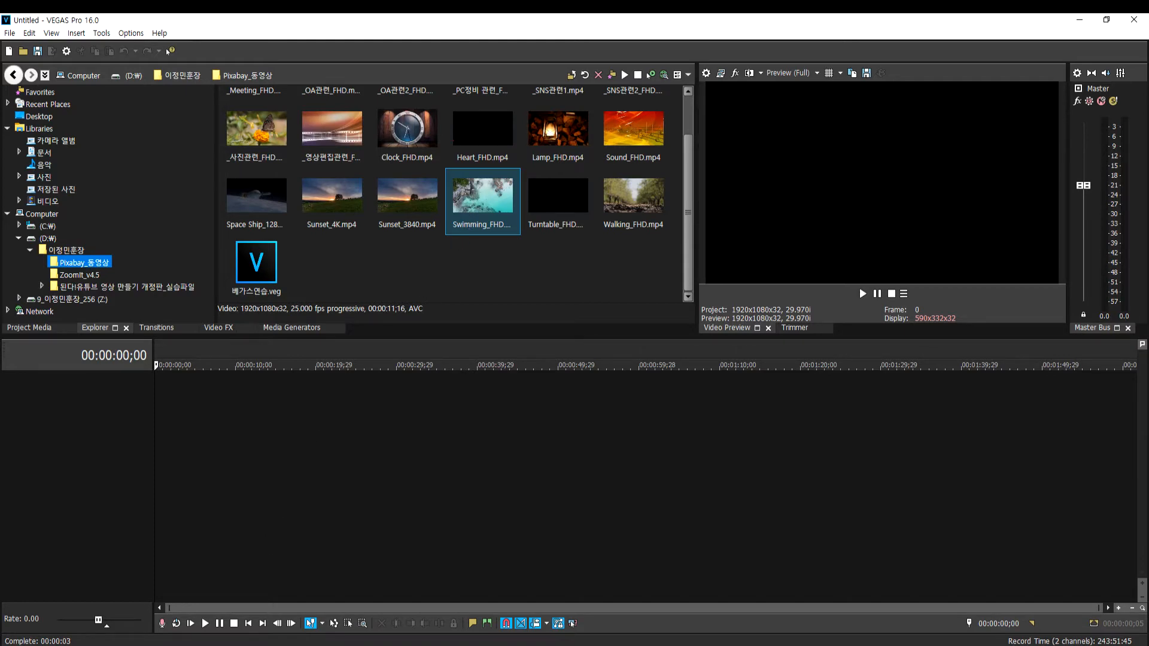
Switch to Windows File Explorer and delete Swimming_FHD.mp4 from the Pixabay_동영상 folder on drive D, then return to VEGAS Pro
left_click(311, 645)
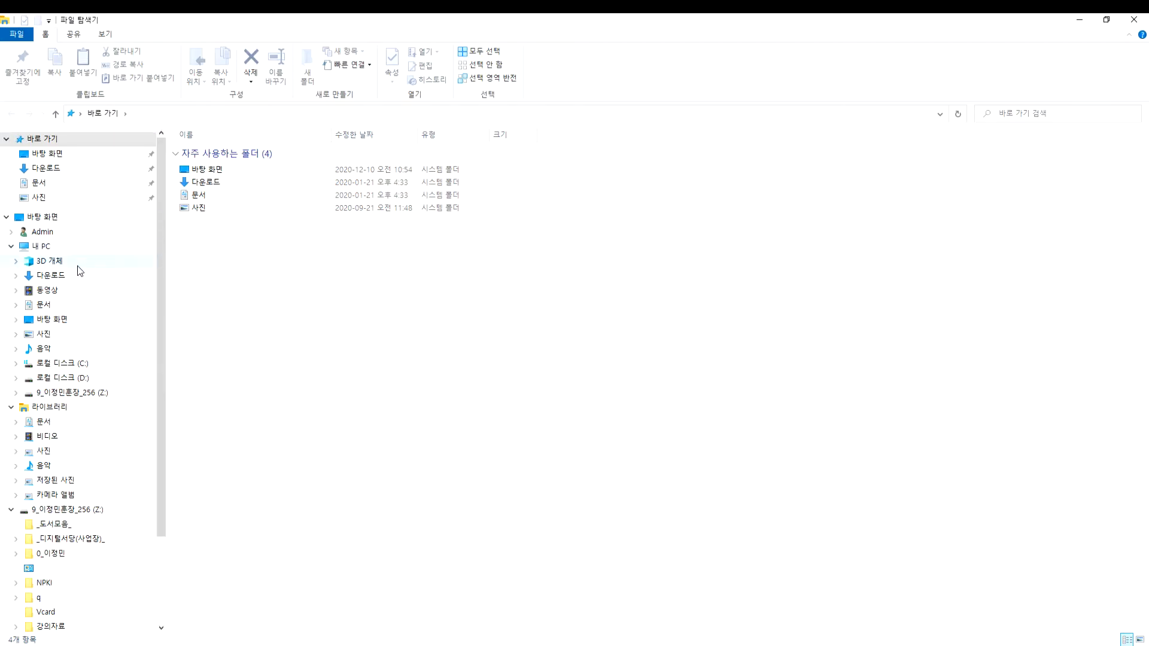
left_click(69, 379)
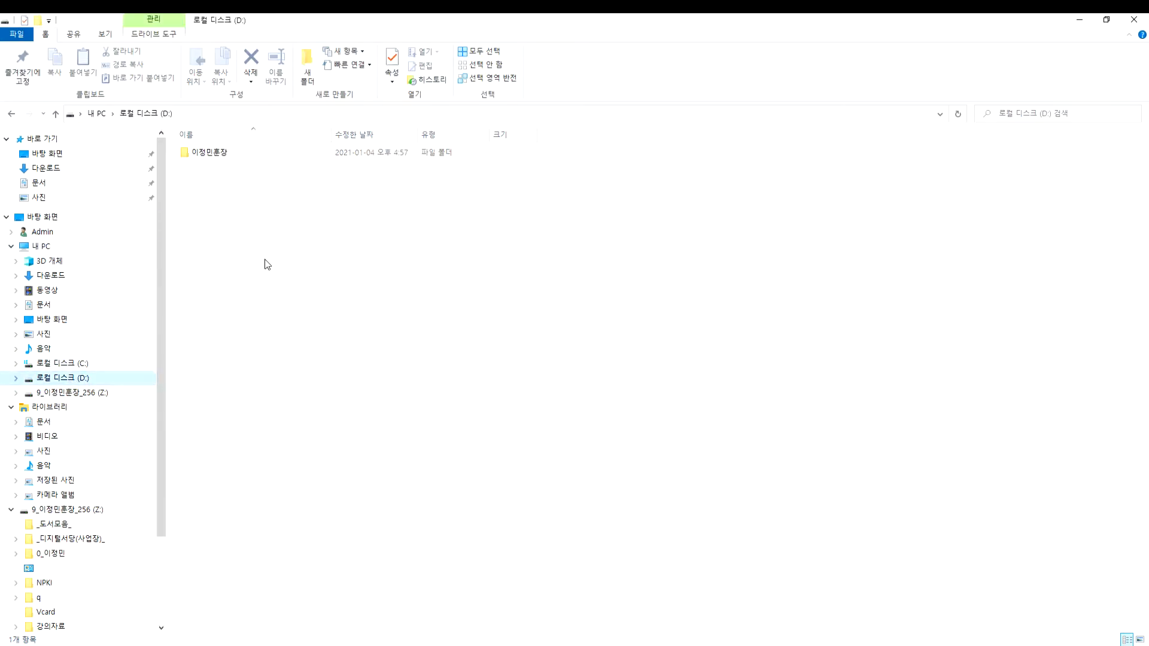
double_click(222, 156)
double_click(217, 154)
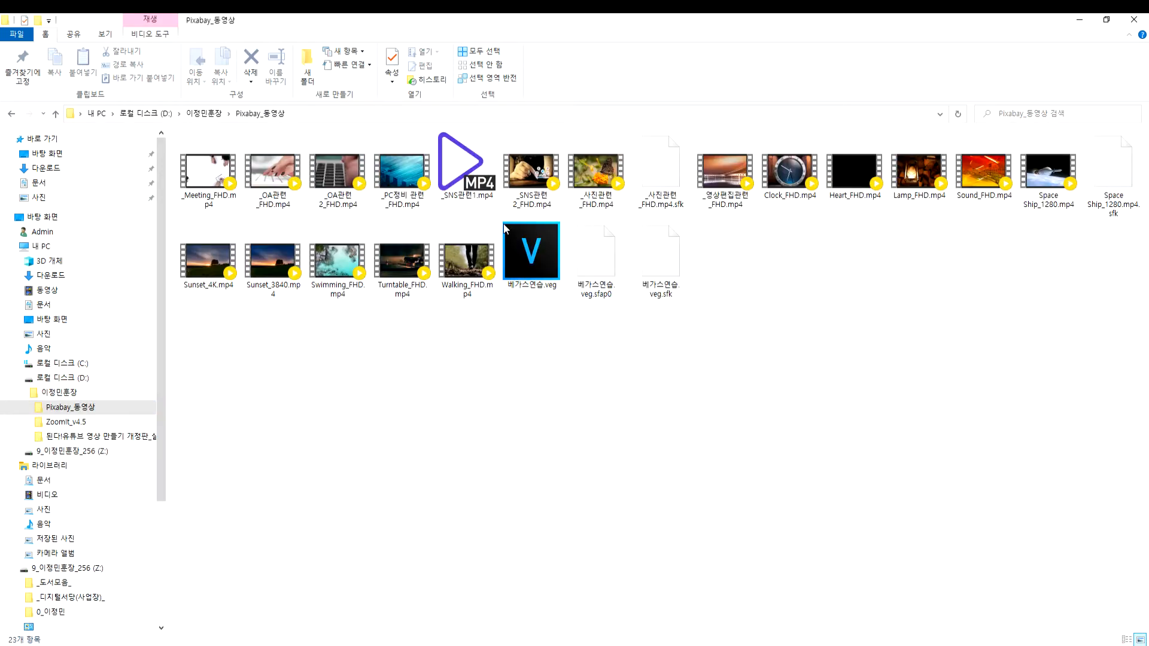
left_click(331, 256)
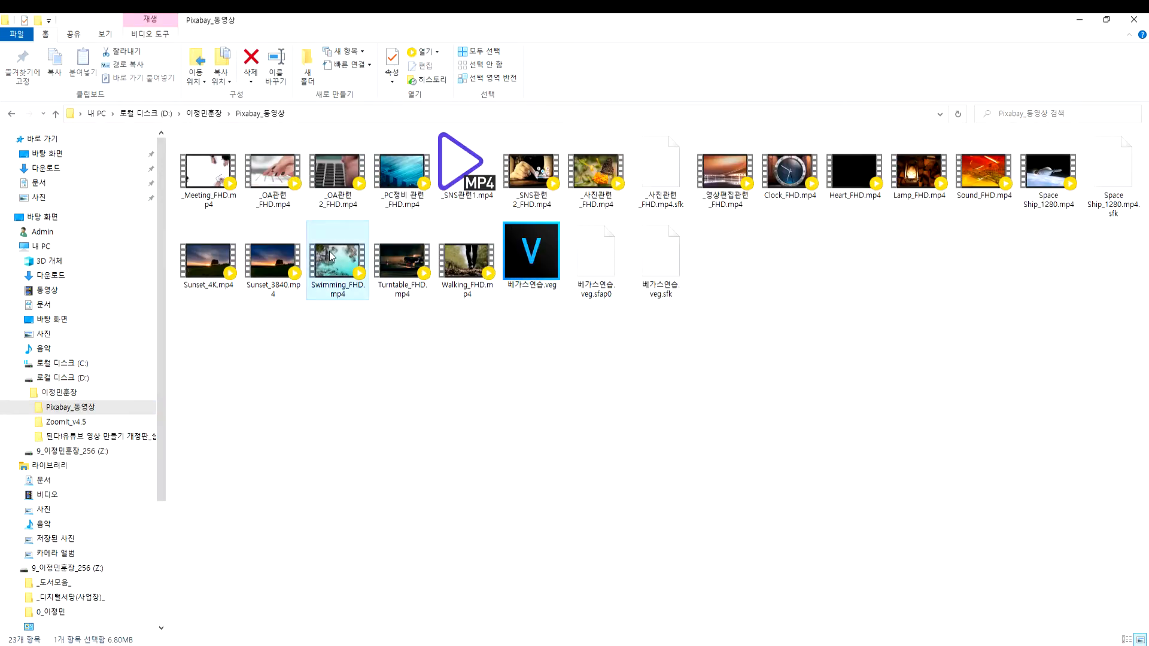
key("Delete")
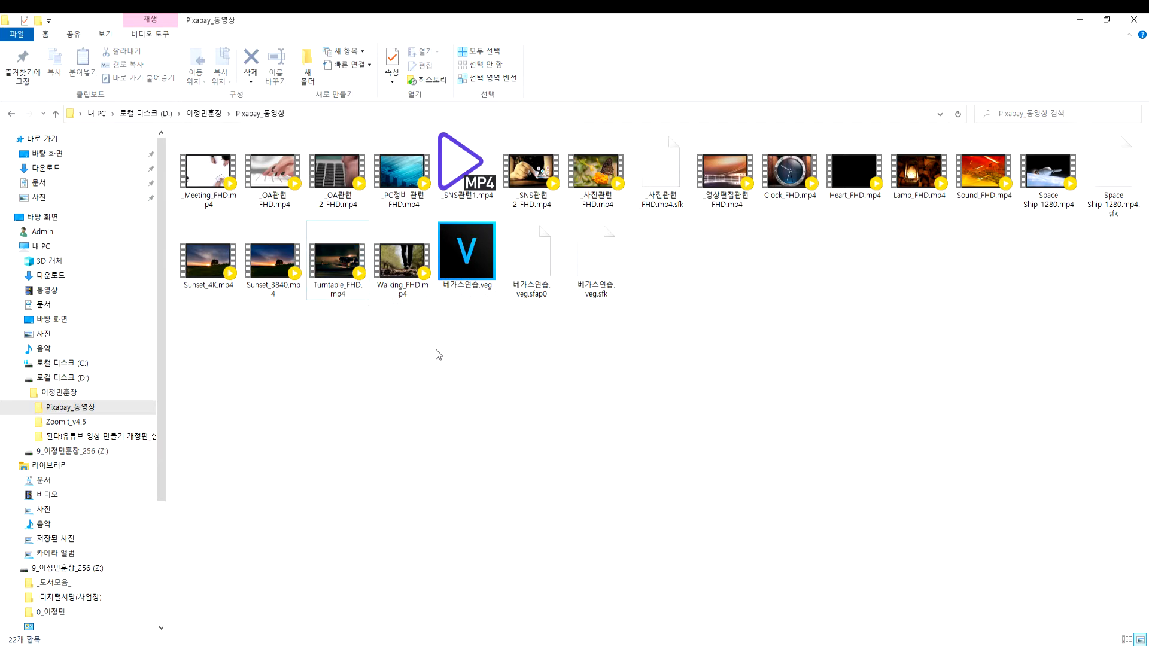
key("ctrl+z")
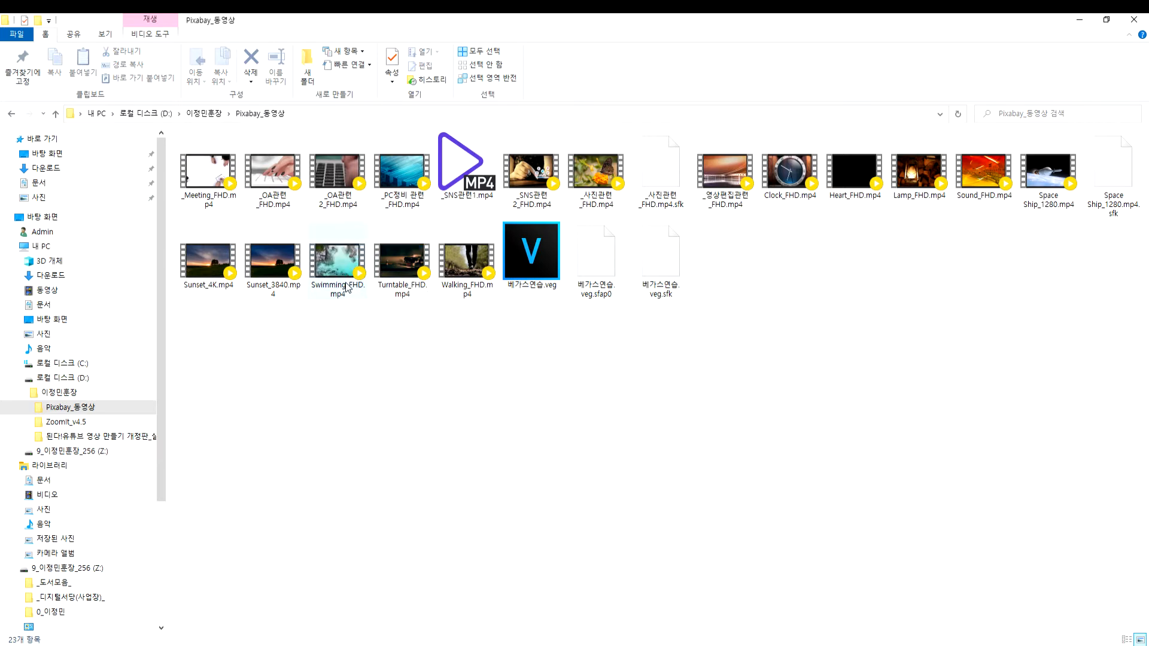
key("Delete")
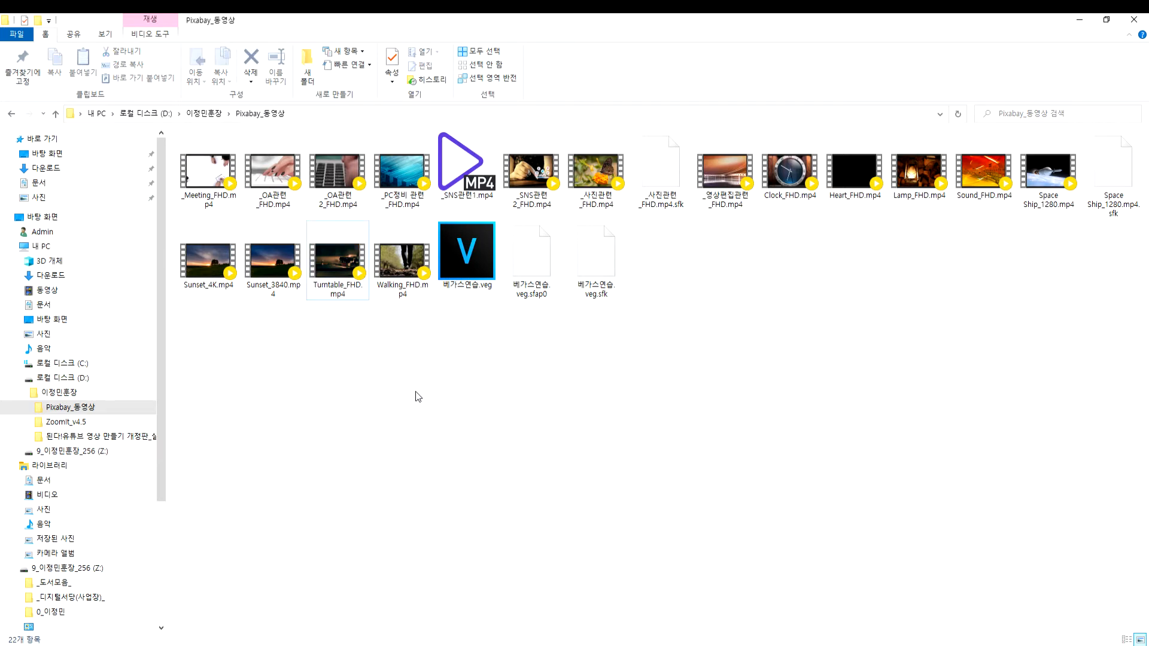
left_click(1079, 19)
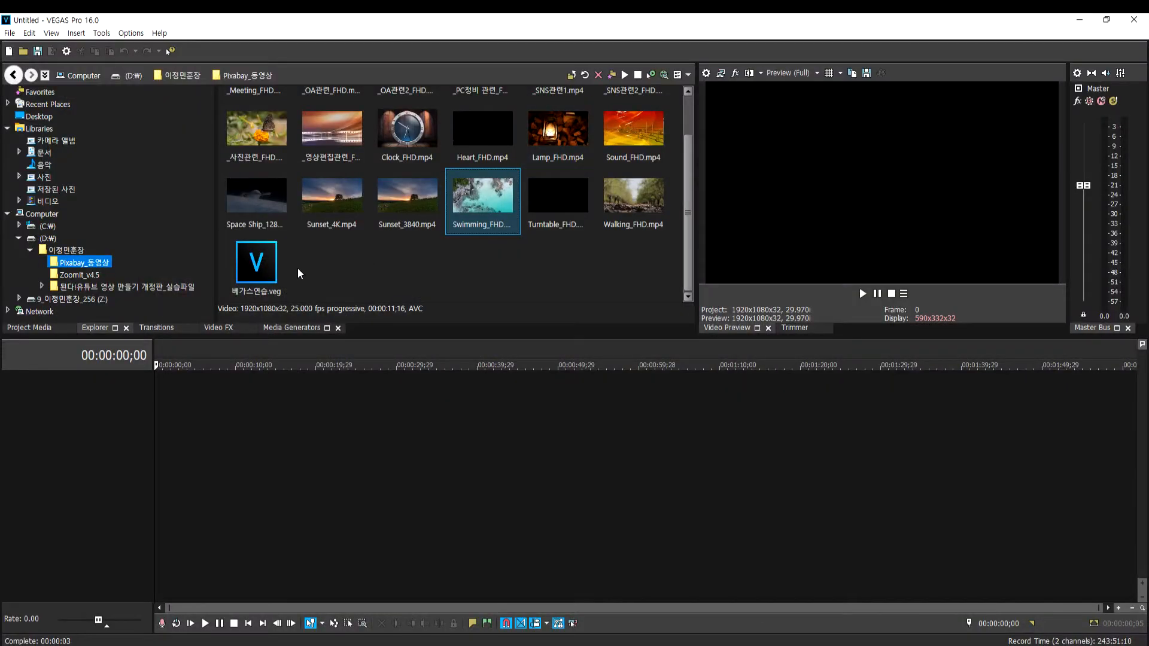
Try to open 베가스연습.veg with Swimming_FHD.mp4 missing, and examine the options for handling the missing file
left_click(396, 264)
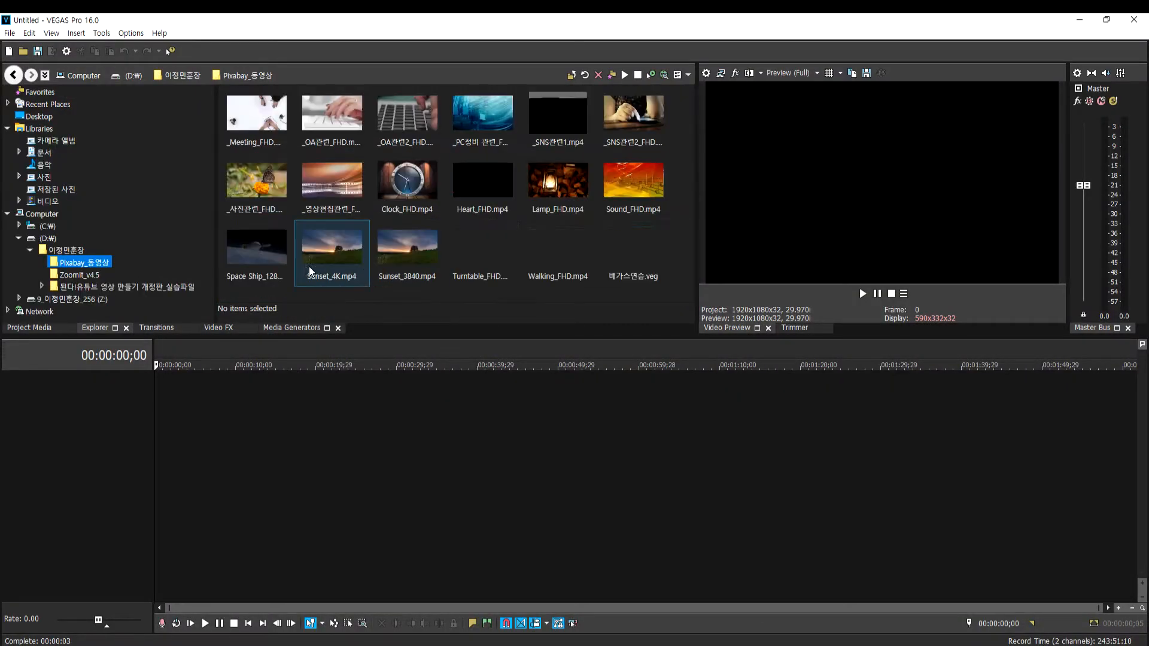
left_click(630, 262)
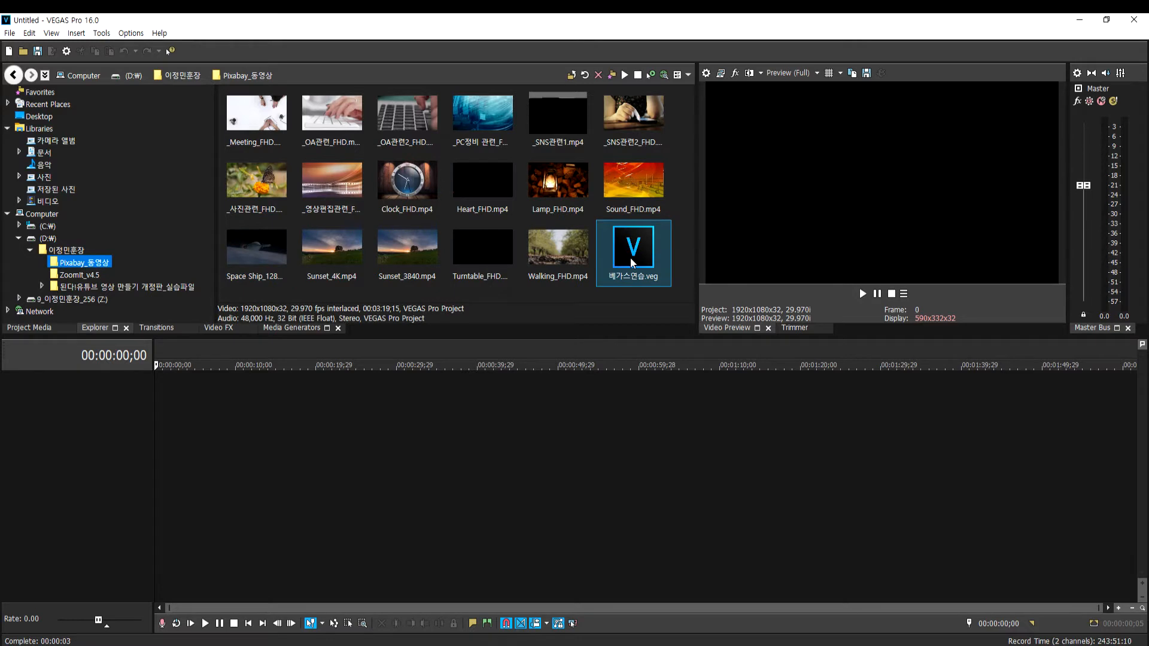
double_click(630, 257)
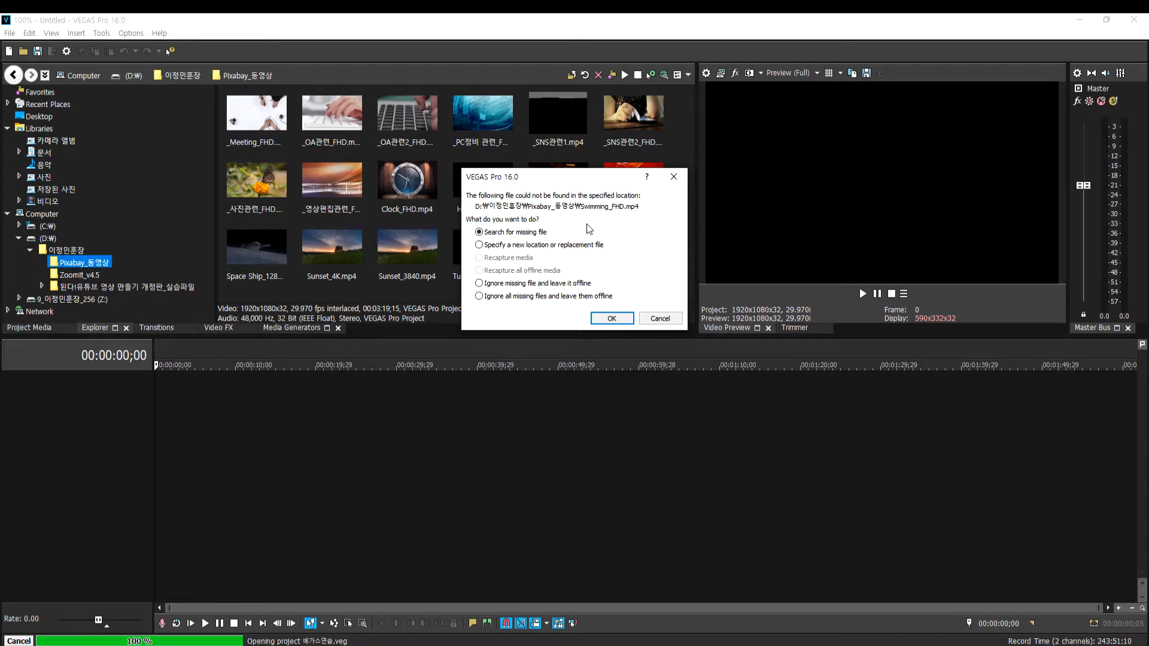
key("ctrl+1")
left_click(520, 217)
left_click_drag(647, 206, 728, 203)
left_click(515, 246)
key("Escape")
Switch to Windows File Explorer and restore the deleted Swimming_FHD.mp4 in the Pixabay_동영상 folder, then return to VEGAS Pro
key("alt+Tab")
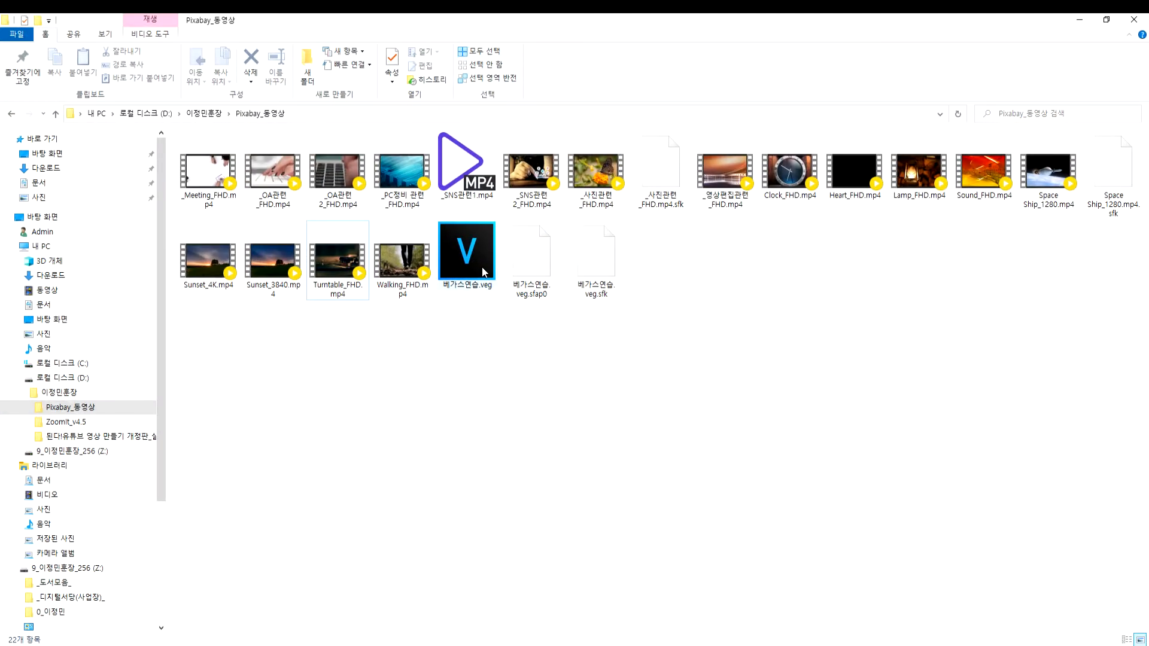
key("alt+Tab")
key("alt+Tab")
left_click(339, 273)
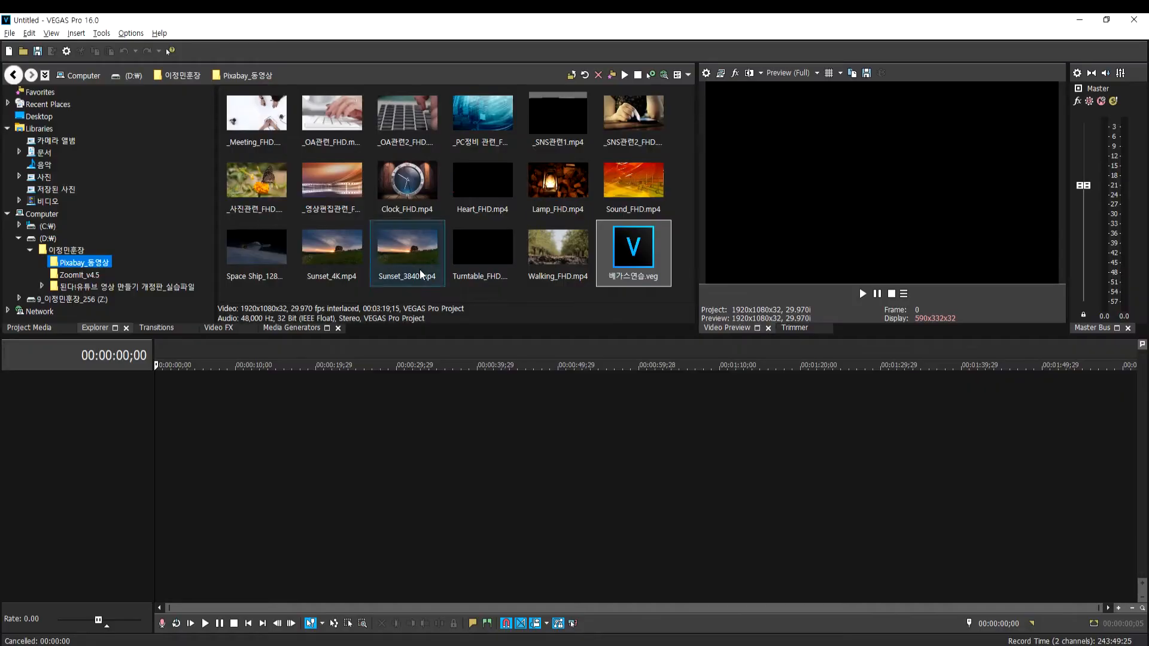
Open the 베가스연습.veg project again from the Pixabay_동영상 folder in the built-in file browser
left_click(321, 250)
scroll(267, 276, "down", 1)
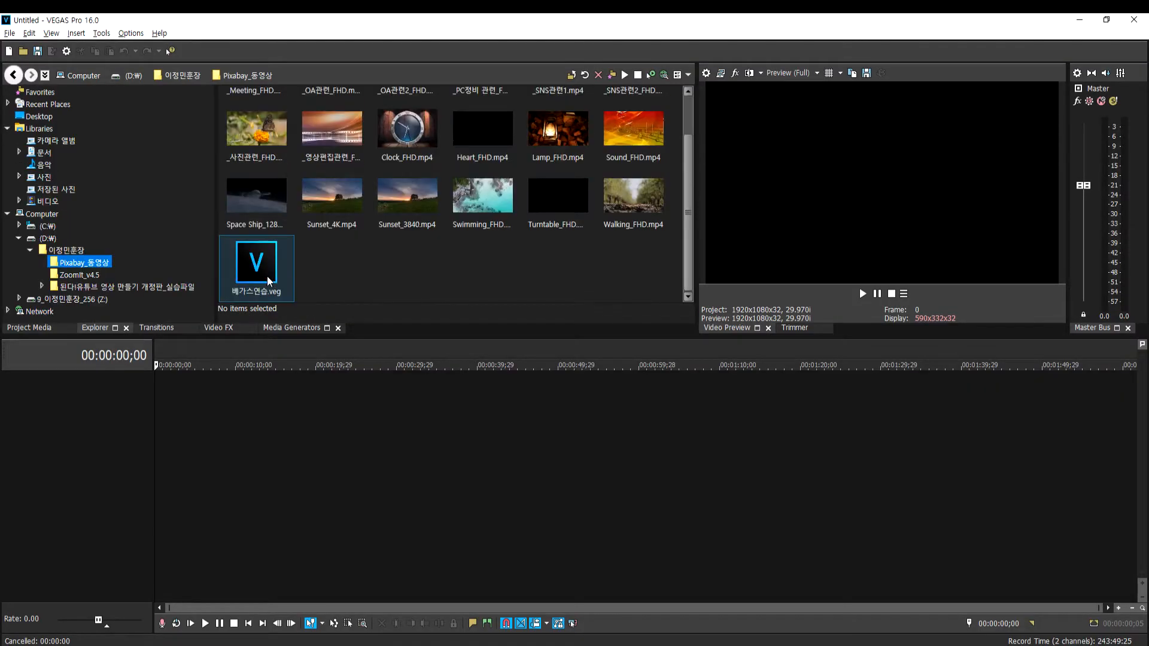
left_click(259, 272)
double_click(257, 267)
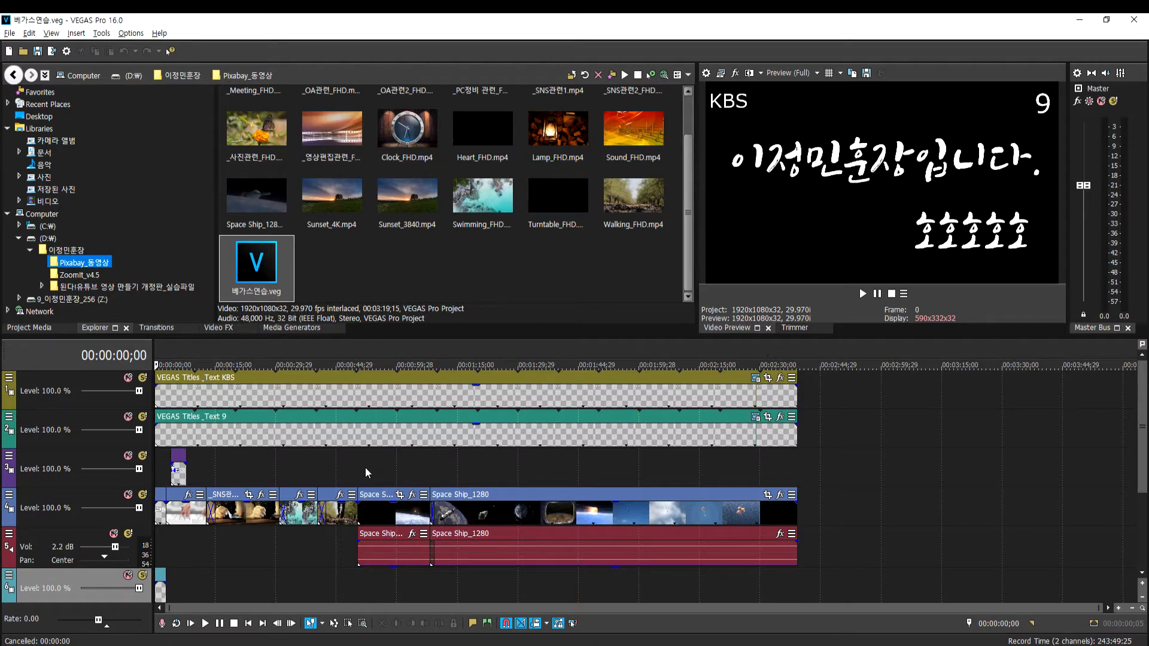
Preview the project's frames at about 4 seconds and 1 minute 51 seconds on the timeline
left_click(176, 440)
left_click(171, 392)
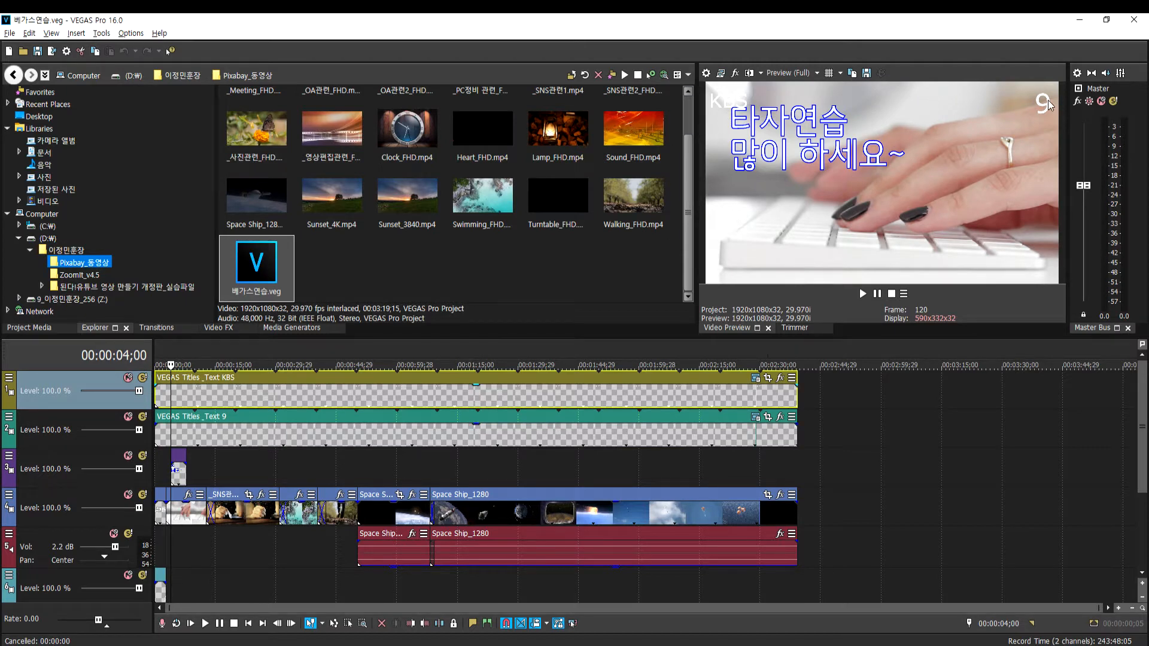
left_click(602, 462)
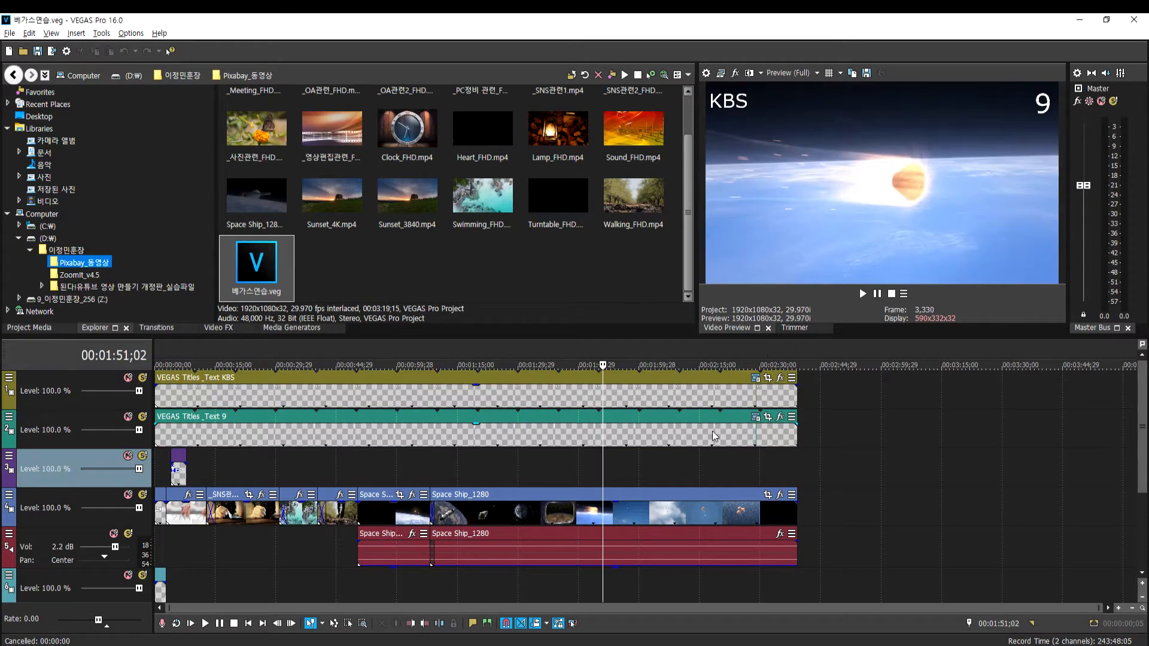
Preview the frame at about 2 minutes 18 seconds on the timeline and save the project
left_click(713, 432)
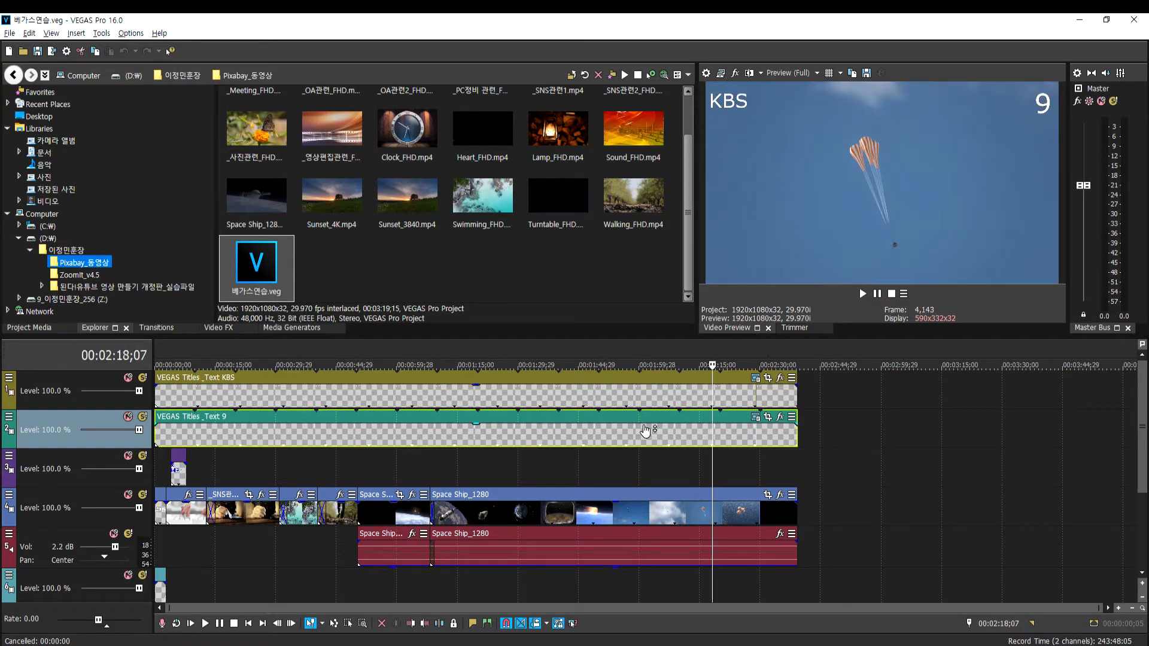
left_click(9, 33)
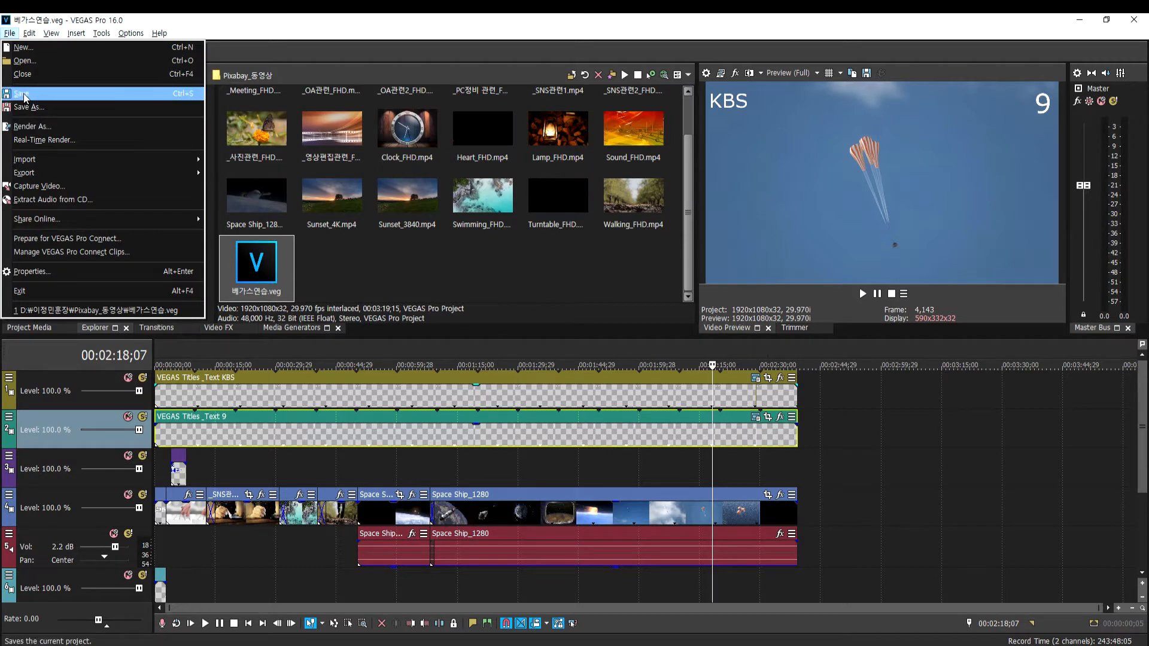
left_click(23, 94)
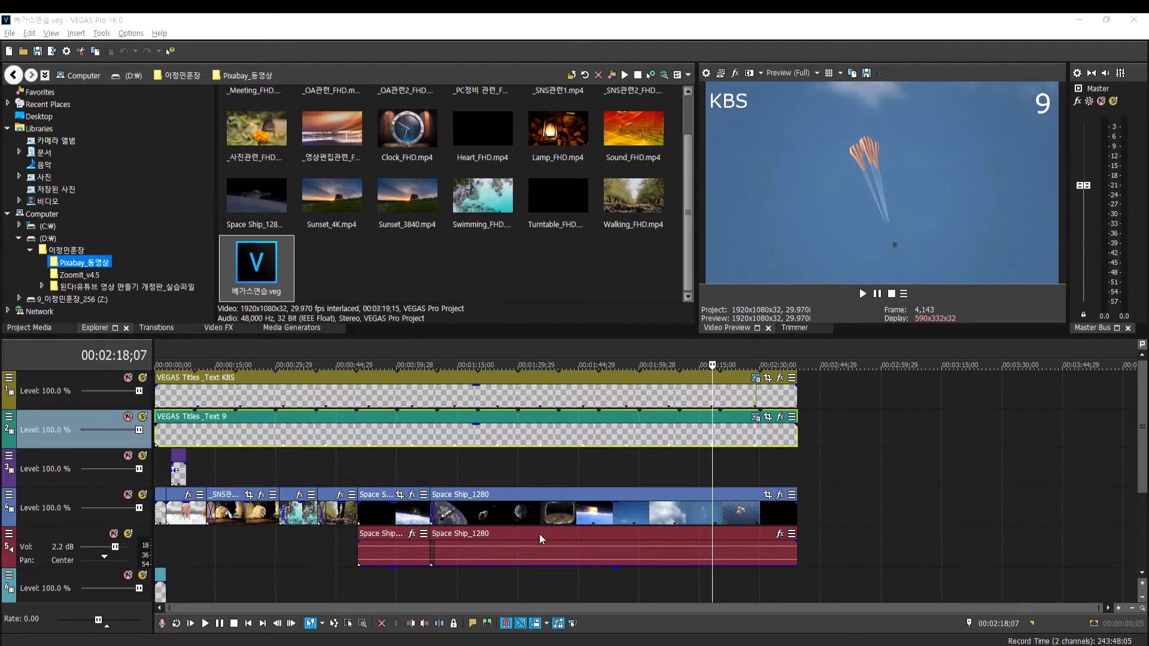
Open Windows Notepad and write the heading "프로젝트 작업" on the first line
key("super")
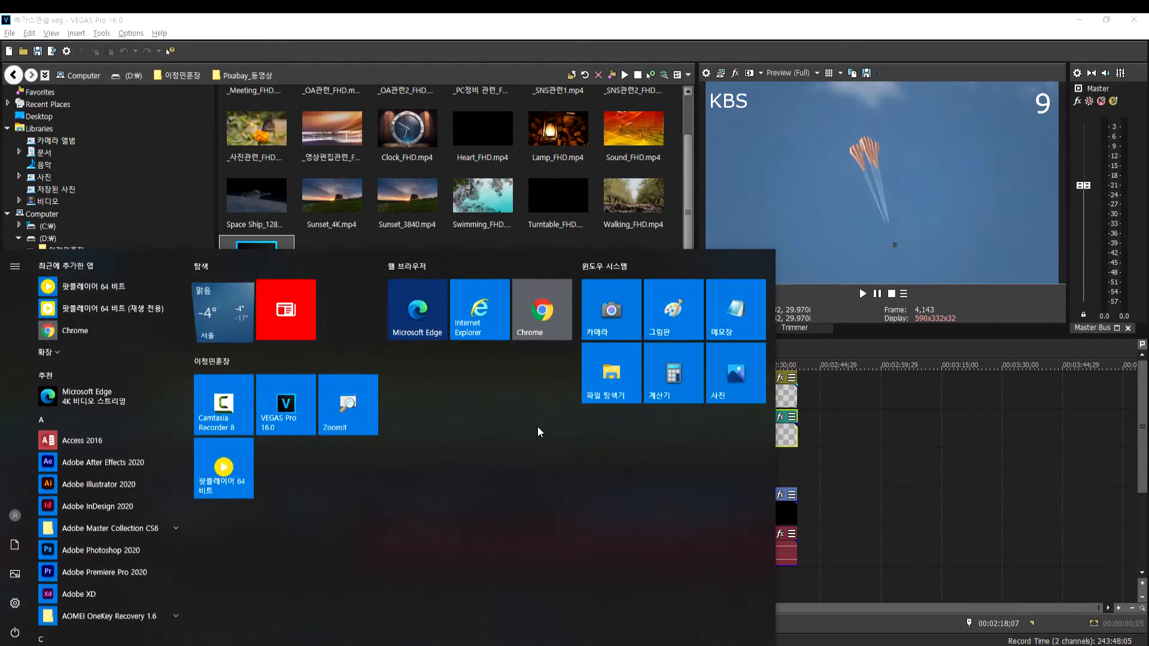
left_click(712, 316)
scroll(403, 270, "up", 16)
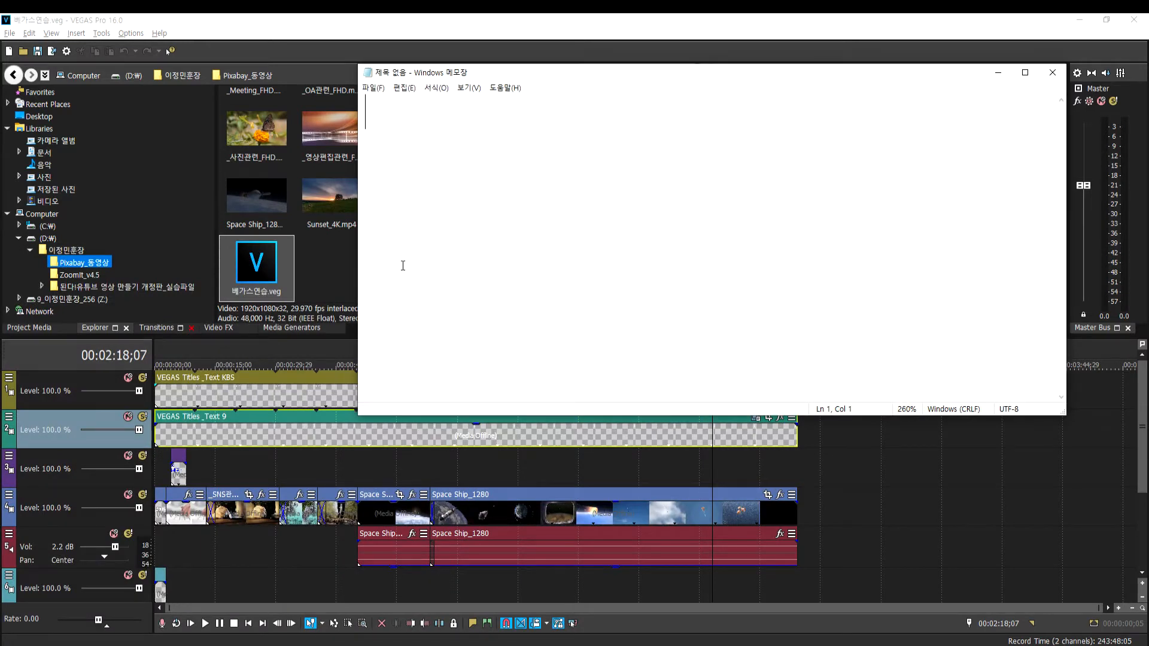
type("프로")
type("젝트 작")
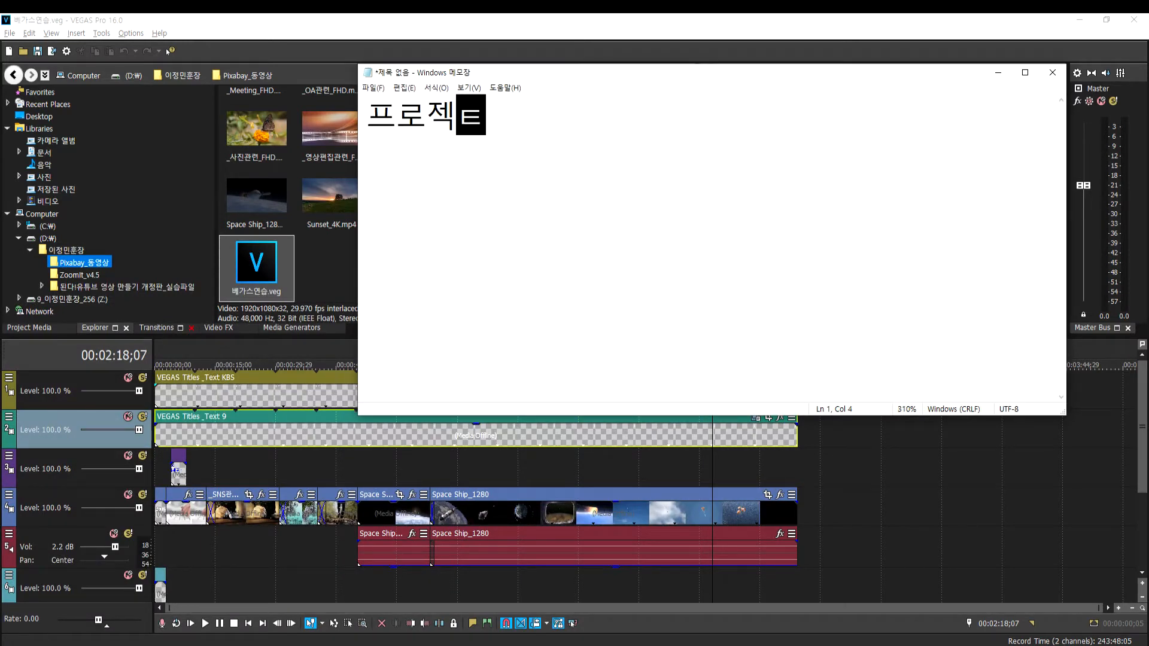
type("업")
key("Return")
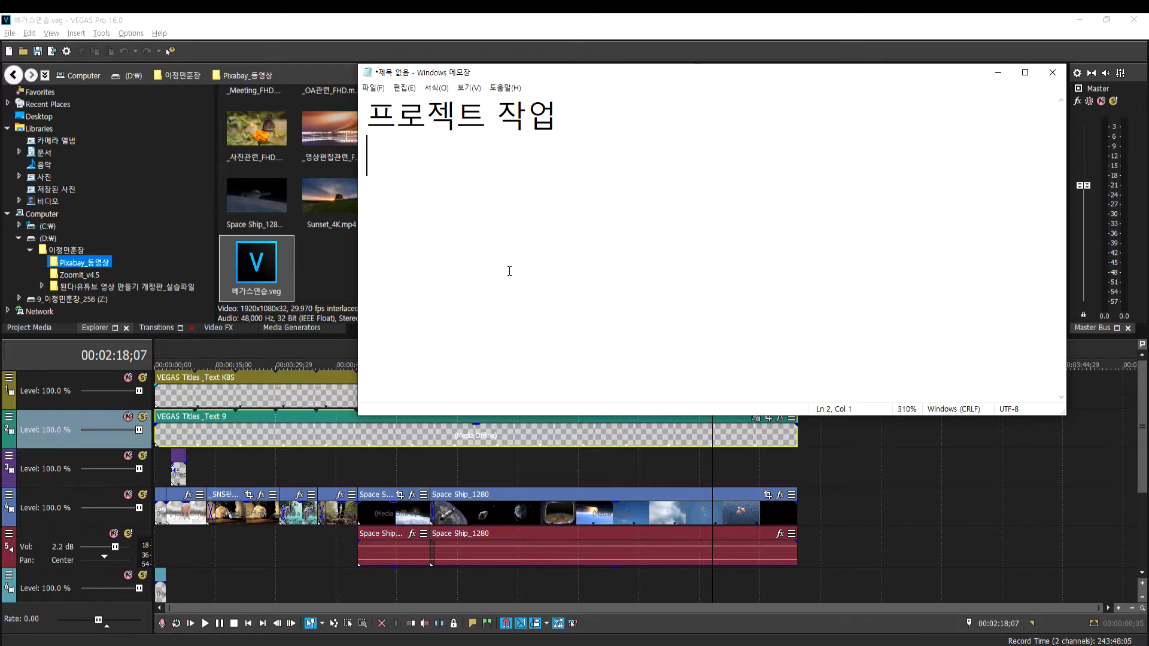
Add the second note line "고정 자막(타이틀) > 트랙 > 길이를 전체로 늘려야" and start a new line
type("고정 자")
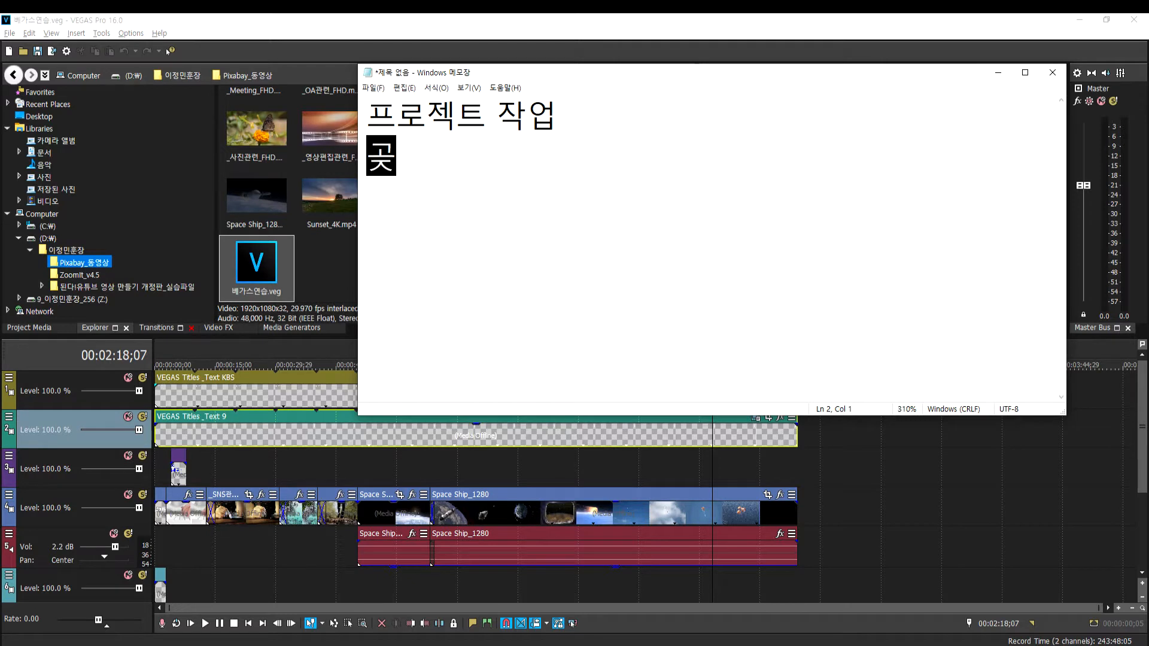
type("막(타이틀")
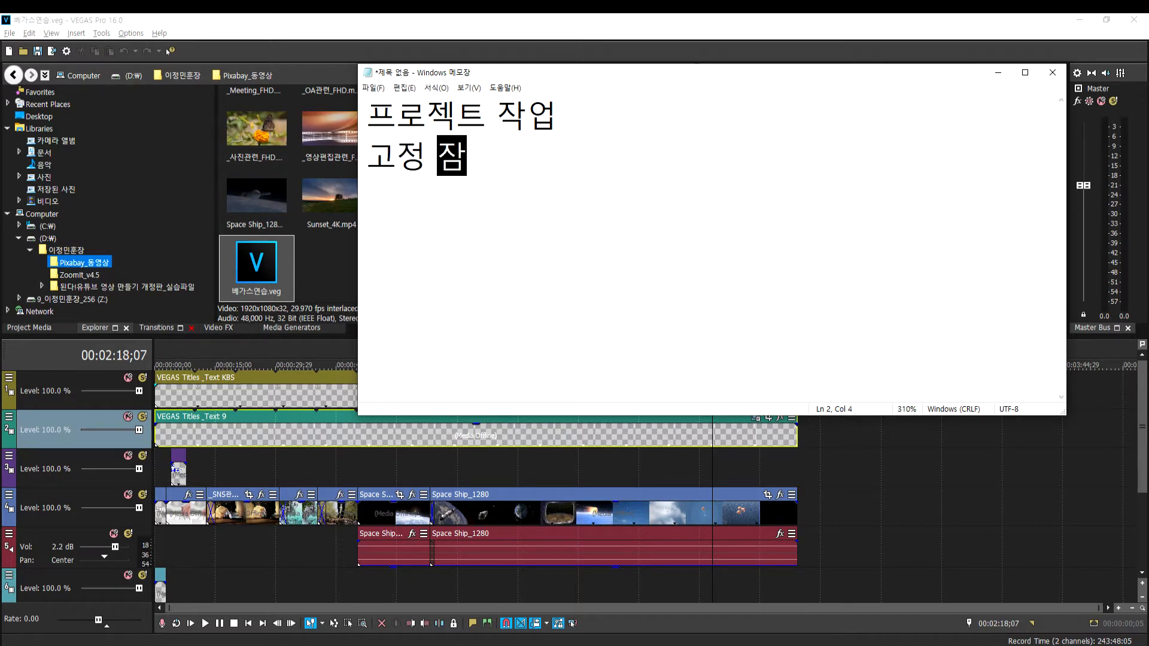
type(") > ")
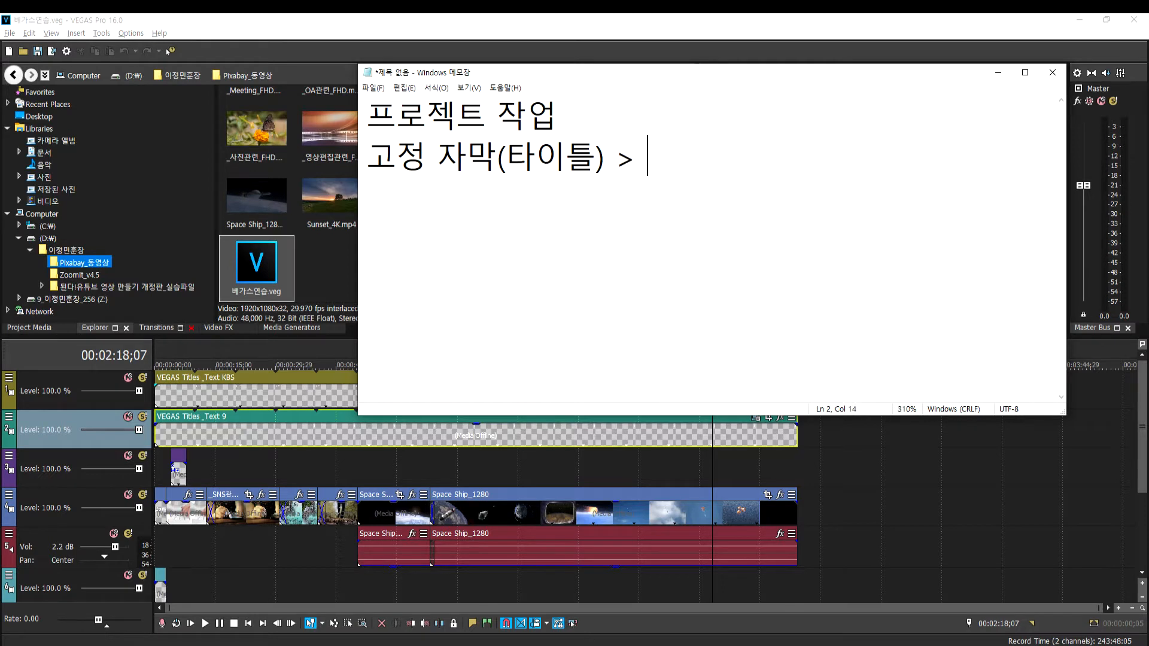
type("트랙  ₩> ㅌ")
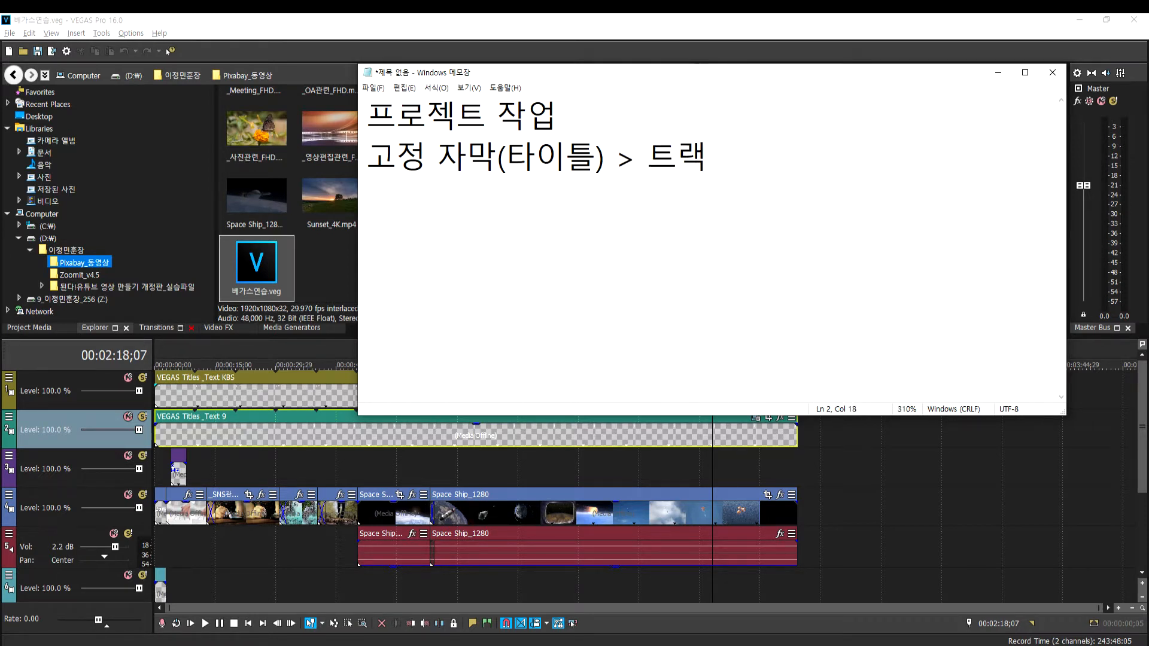
key("BackSpace")
key("BackSpace")
key("BackSpace")
key("BackSpace")
type("> 기ㄹ이를 전ㅊ")
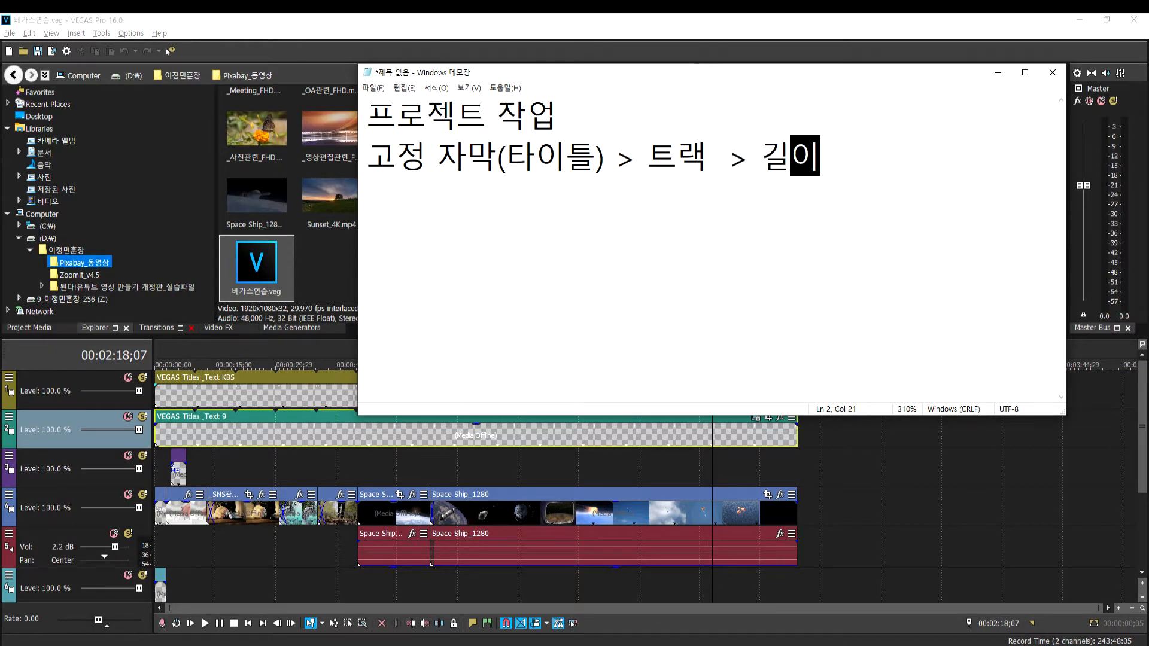
type("ㅔ로 늘ㄹ")
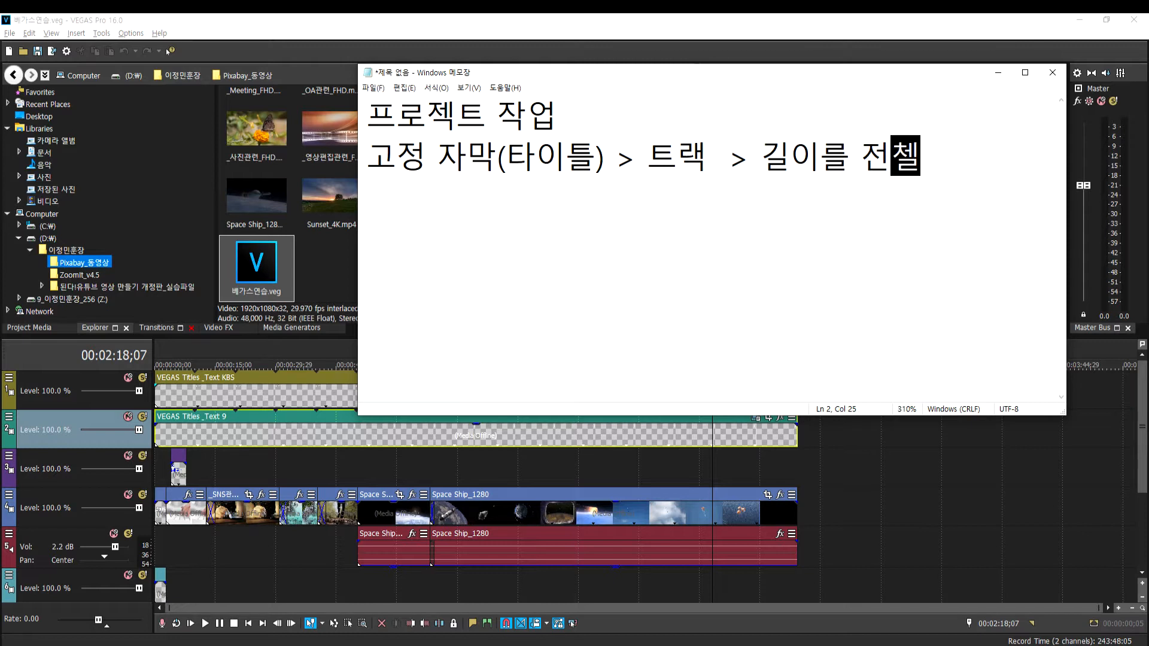
type("ㅕ야")
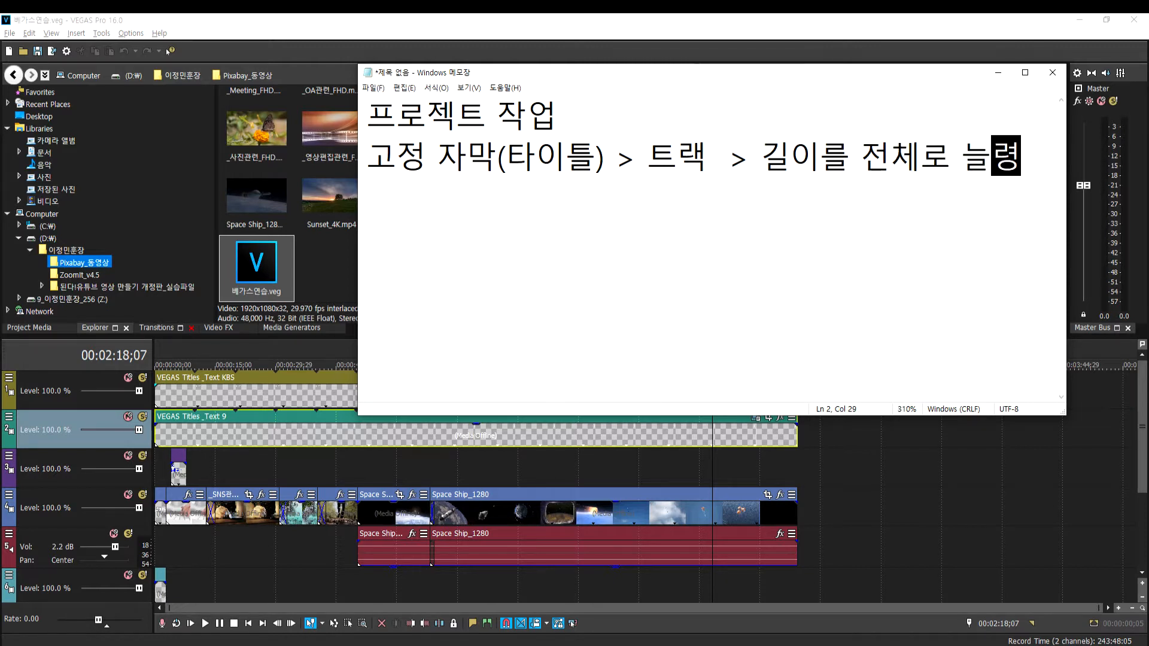
key("Return")
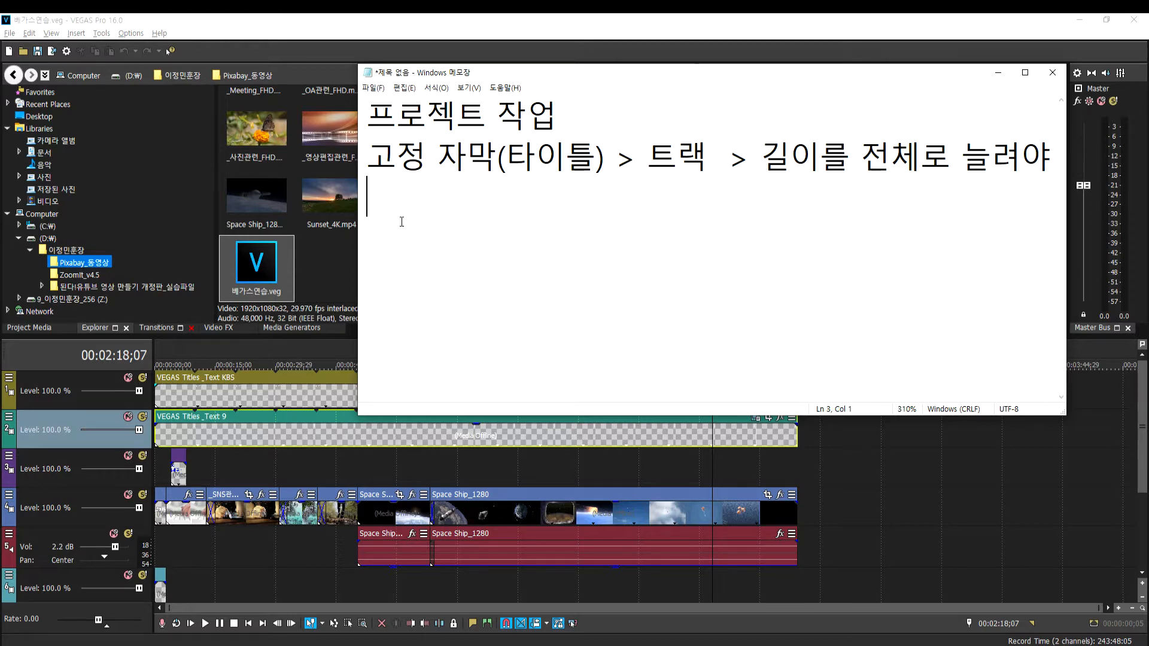
Switch back to VEGAS Pro and preview the opening titles at about 1, 2, 4 and 6 seconds on the timeline
left_click(332, 466)
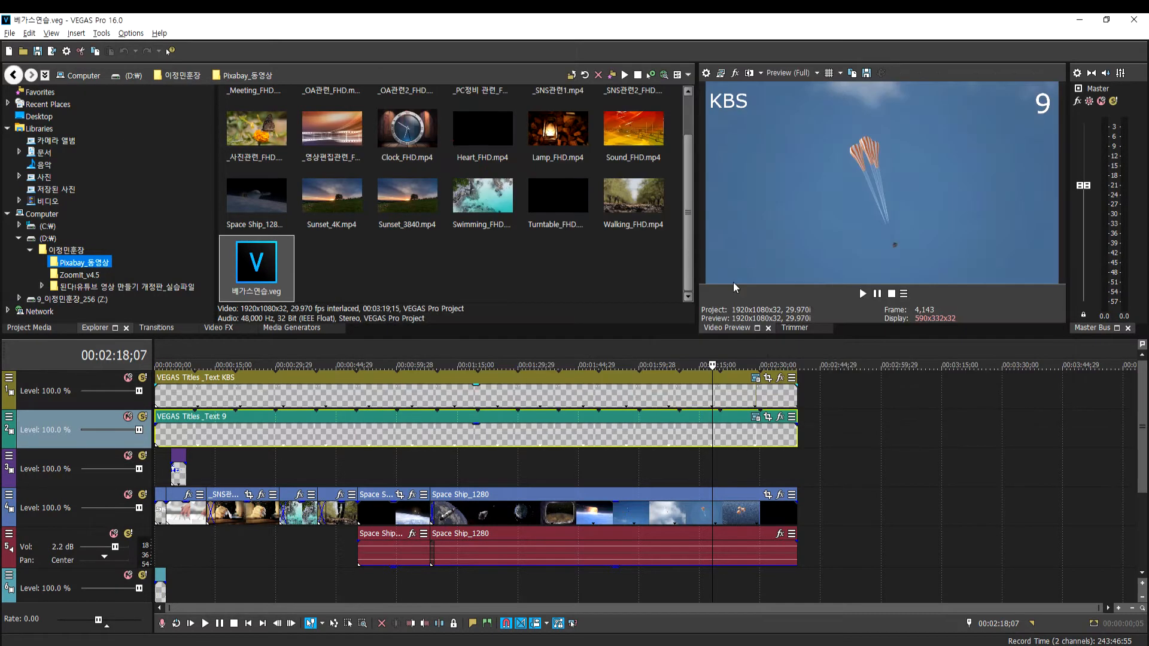
left_click(237, 534)
left_click(187, 533)
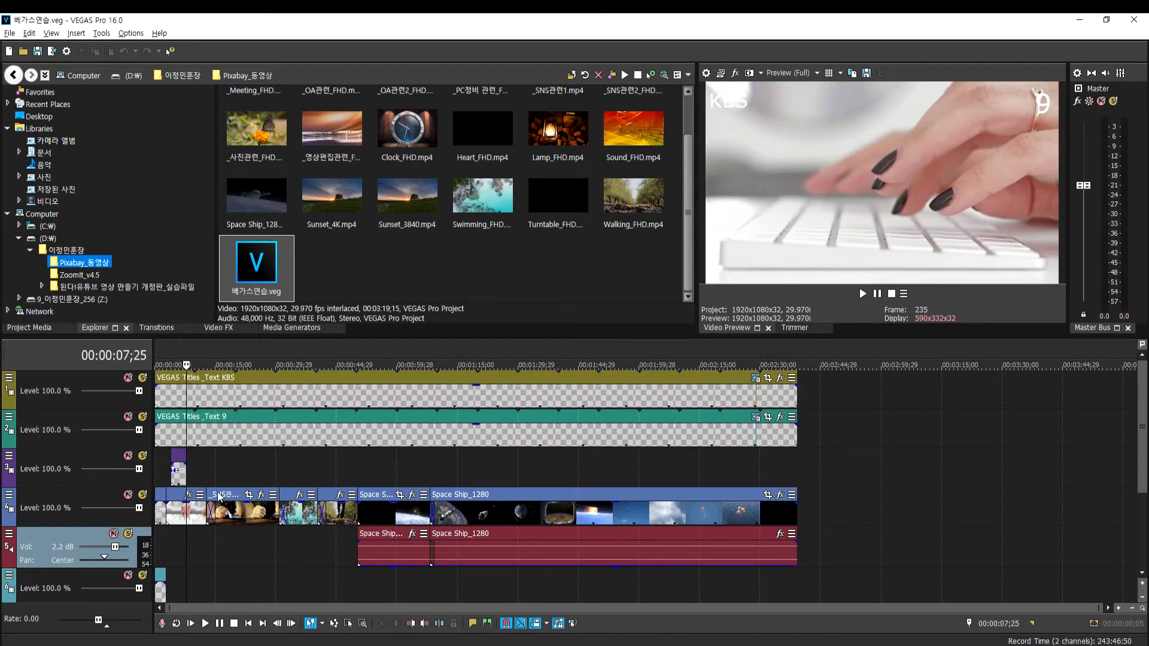
left_click(160, 536)
scroll(213, 548, "up", 3)
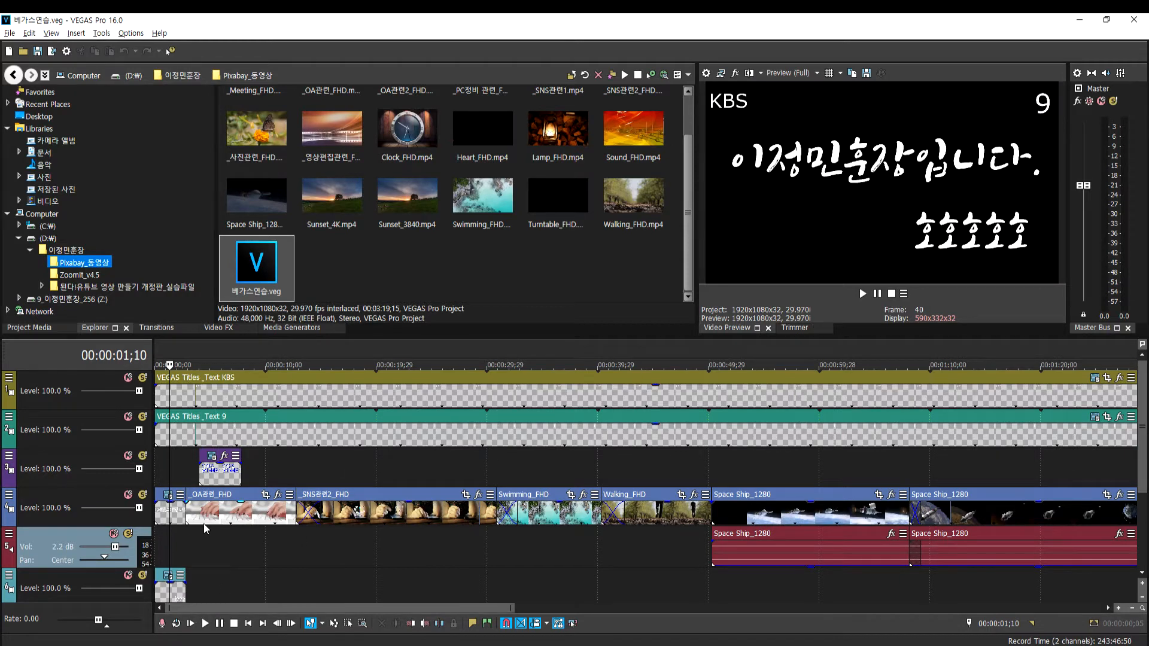
left_click(177, 534)
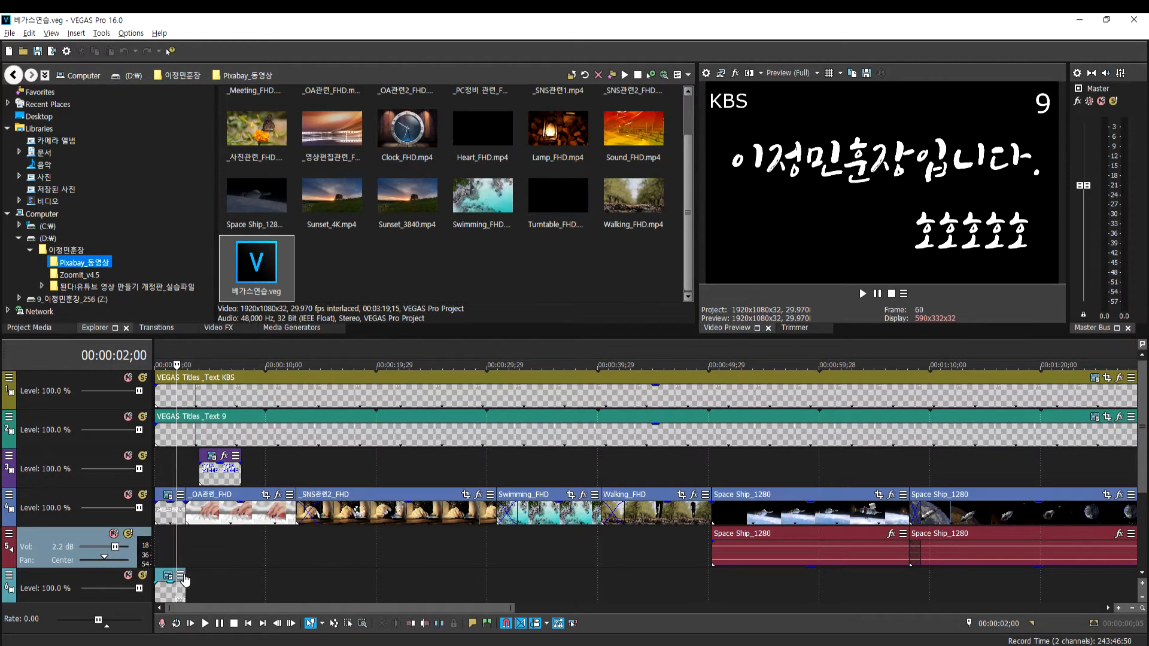
left_click(196, 535)
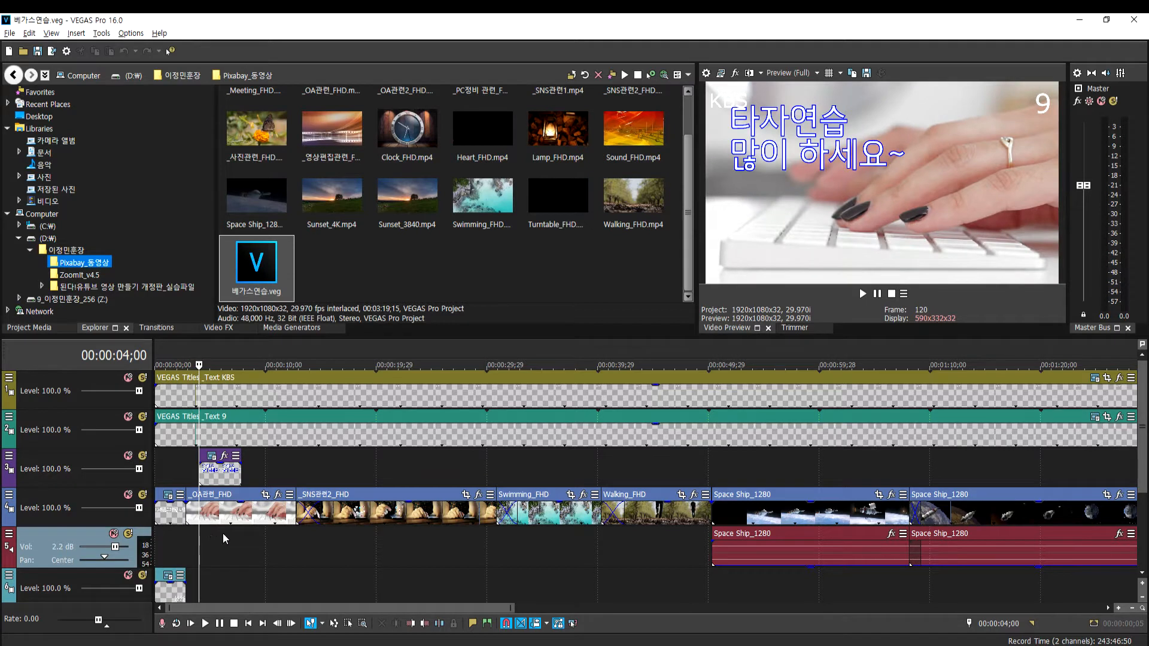
left_click(222, 534)
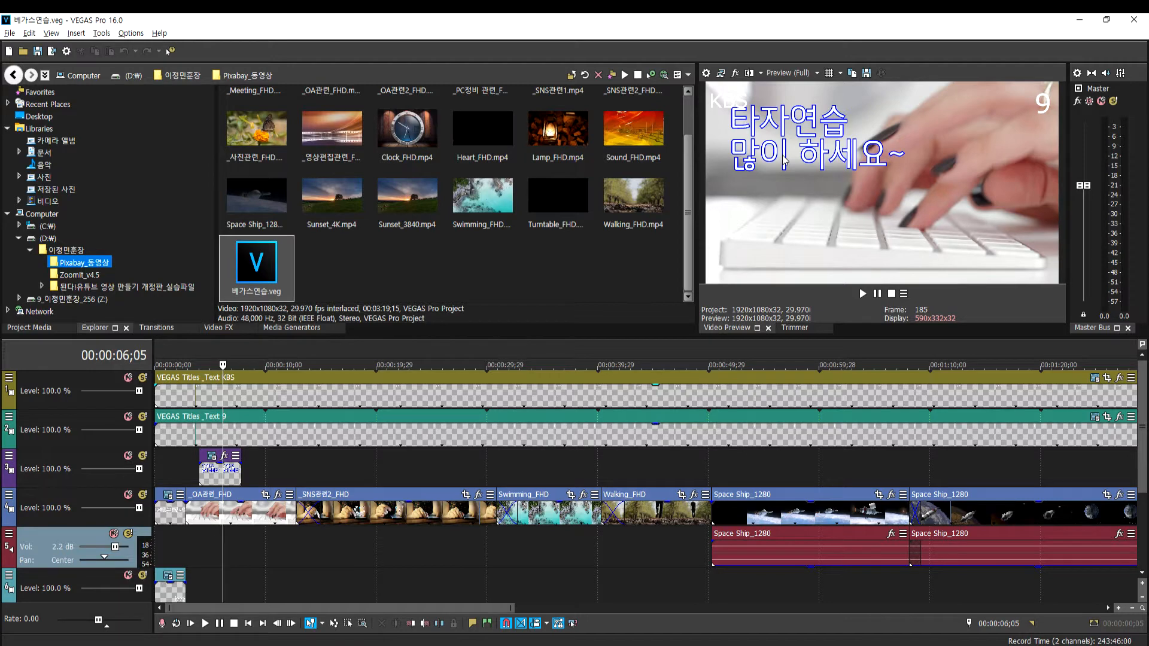
Enlarge the KBS title slightly to a scale of about 0.5 and place it at about 0.09, 0.91 in the frame
left_click(171, 379)
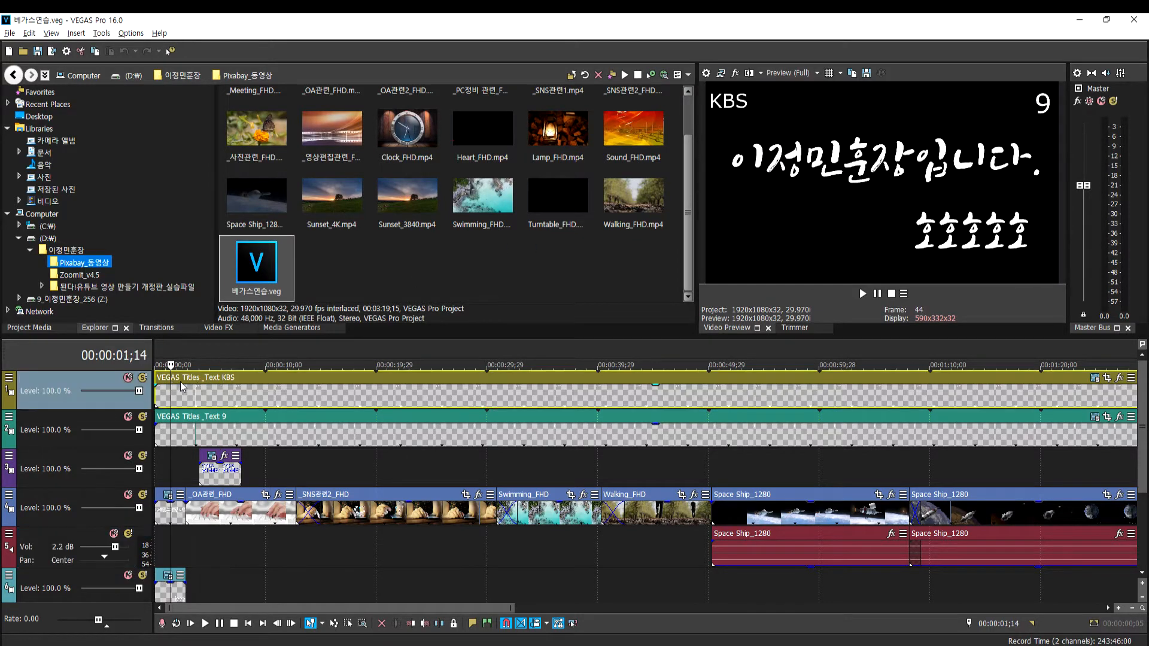
scroll(828, 389, "down", 3)
left_click(754, 386)
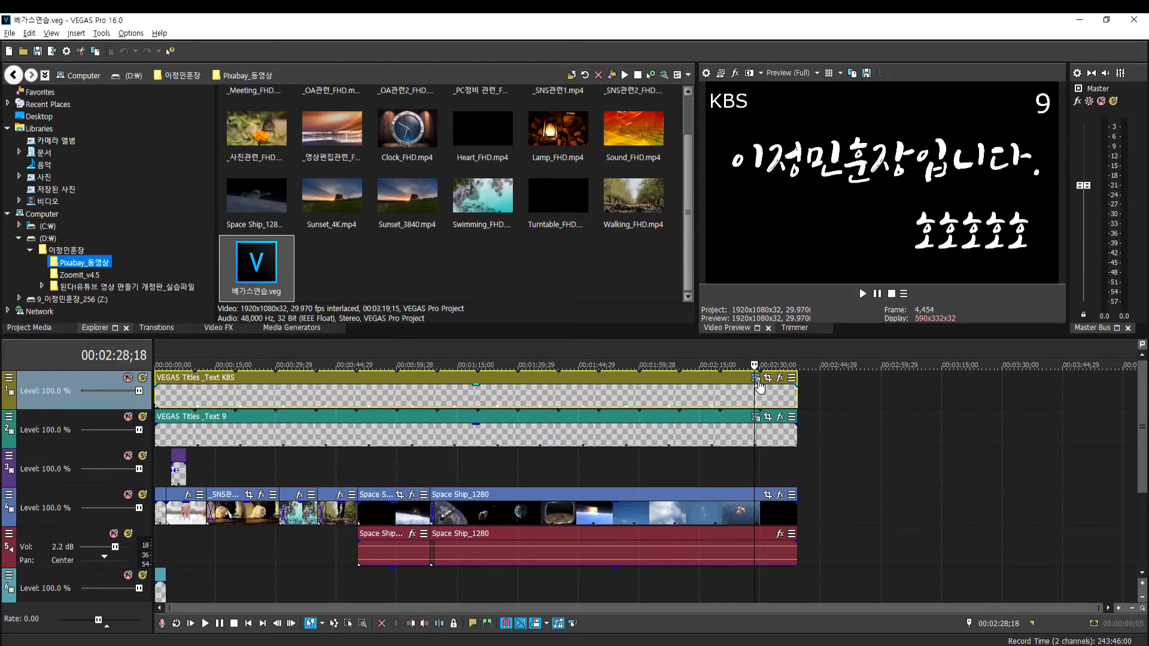
left_click(186, 389)
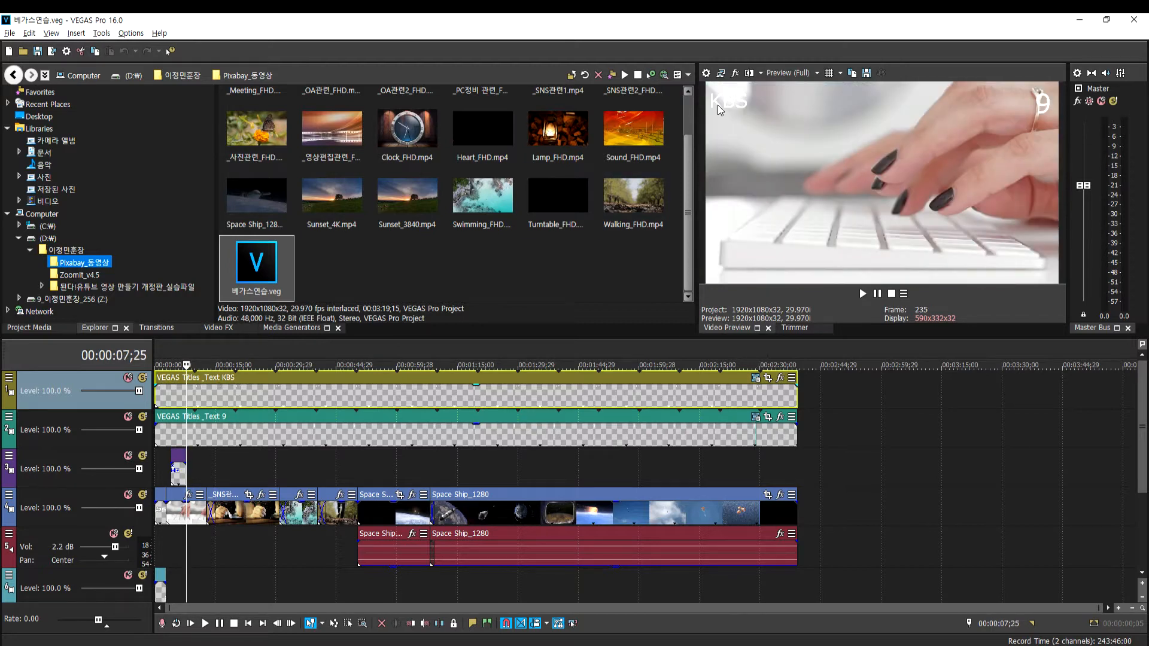
left_click(756, 377)
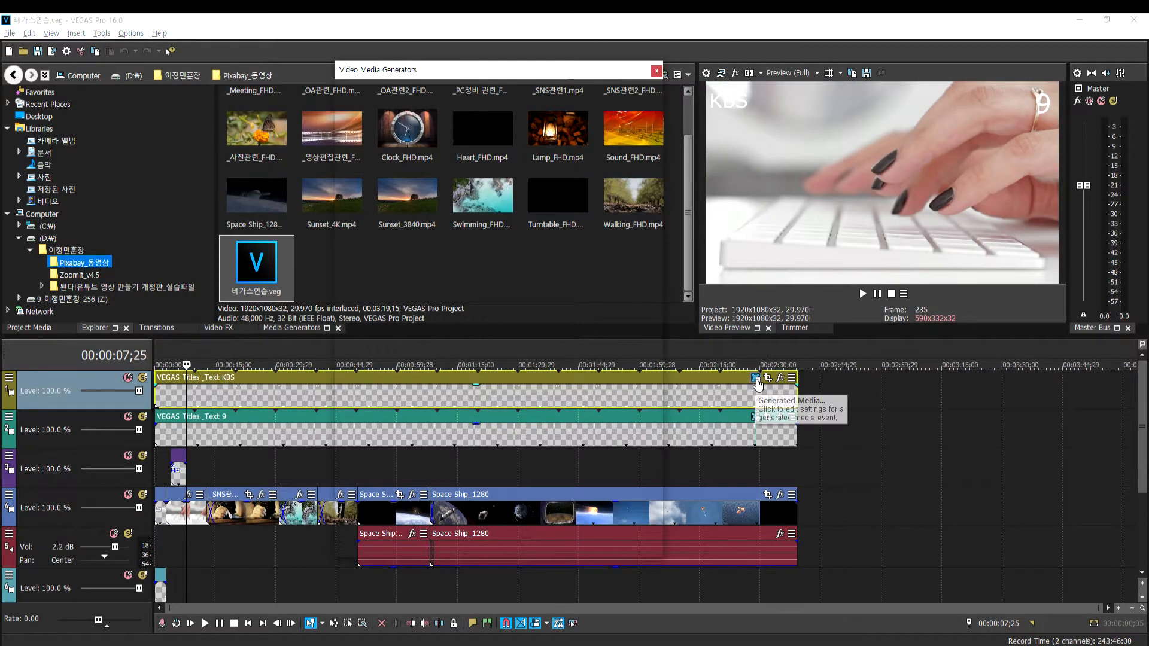
left_click_drag(727, 100, 761, 116)
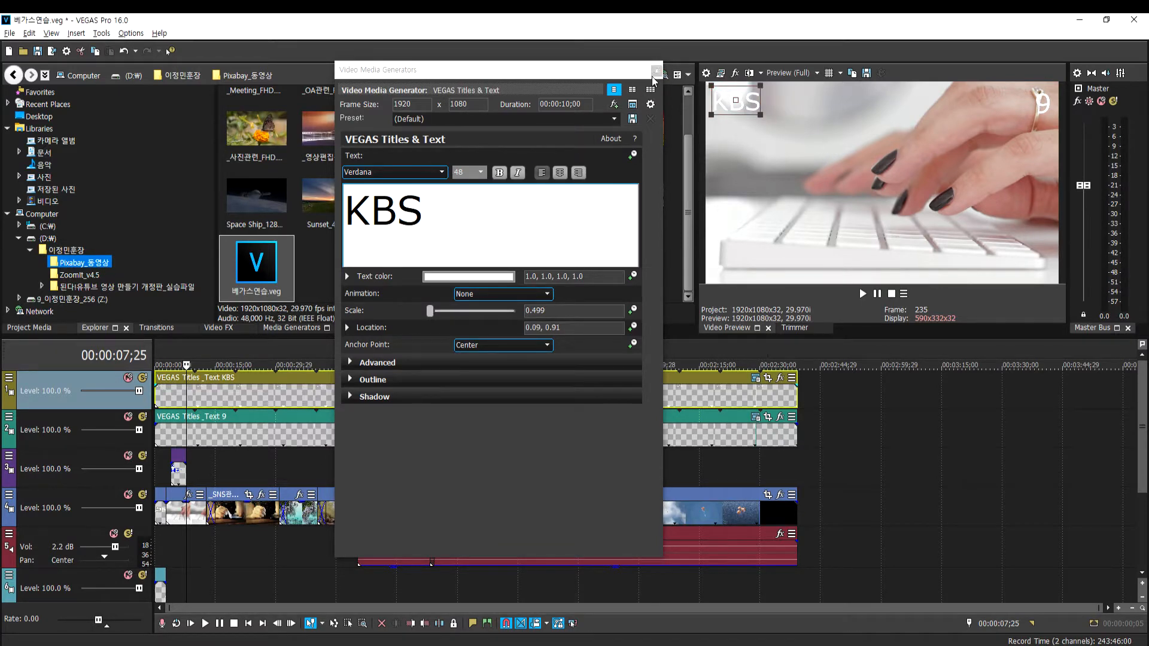
left_click(656, 70)
Trim the KBS title event to end at about 2:09 and extend it back to the end of the video, previewing the frame each time
left_click_drag(784, 397, 665, 397)
left_click(721, 394)
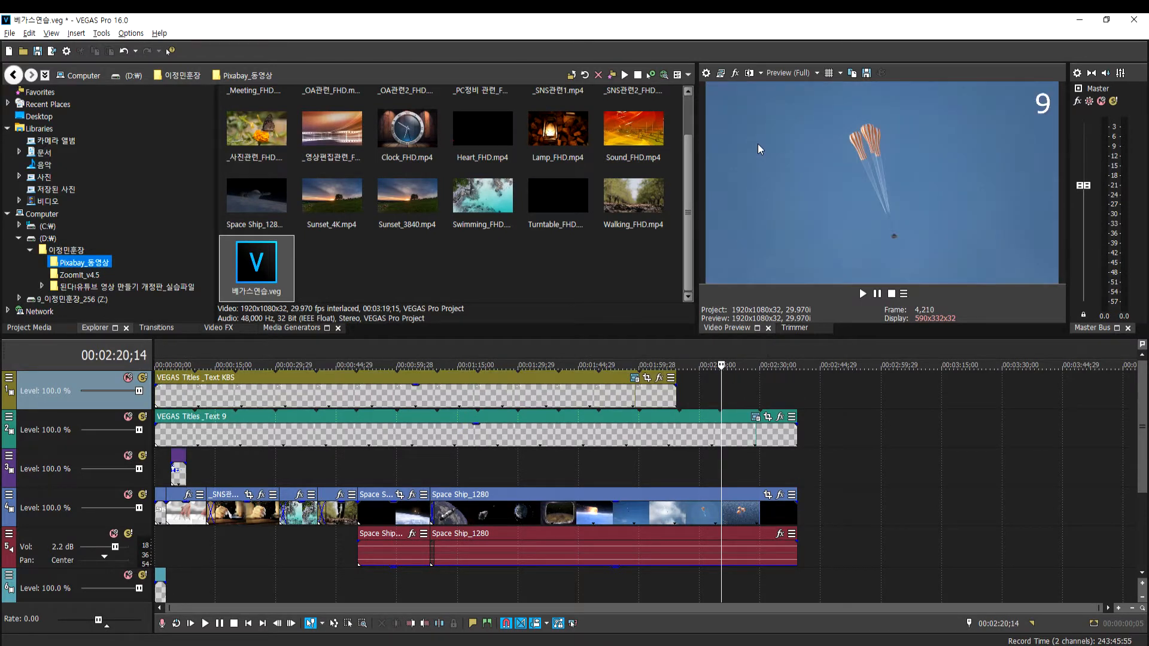
left_click(647, 402)
left_click_drag(677, 394, 793, 392)
left_click(740, 400)
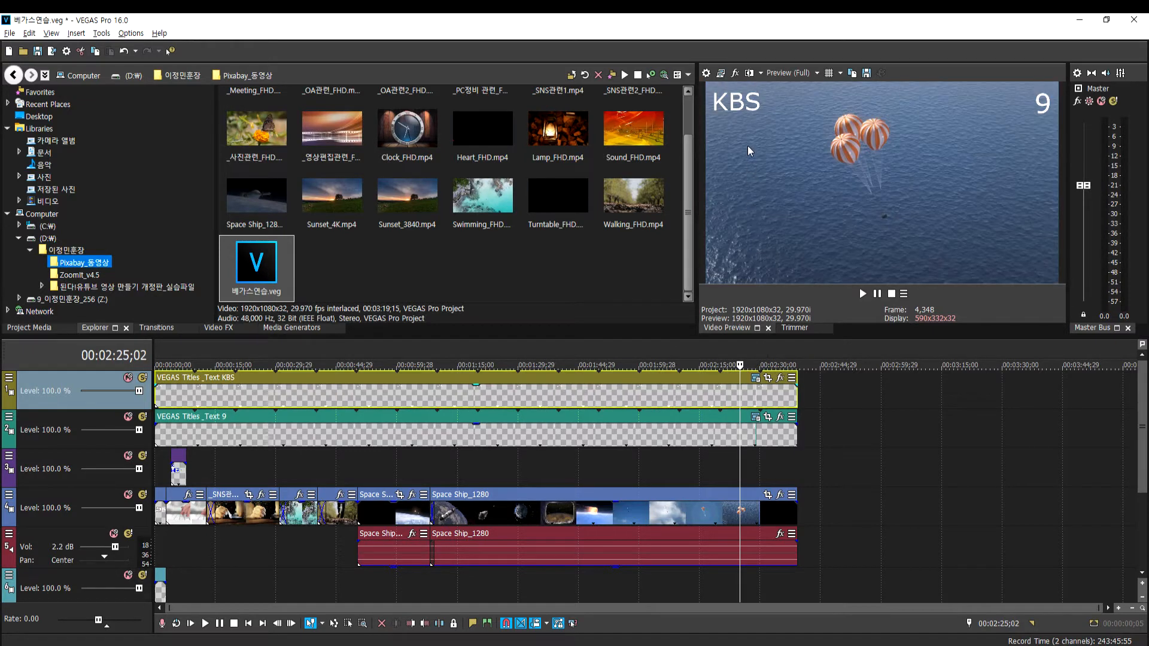
Examine the settings of the 9 title and preview the frames at about 1 minute 4 seconds and 38 seconds
left_click(755, 417)
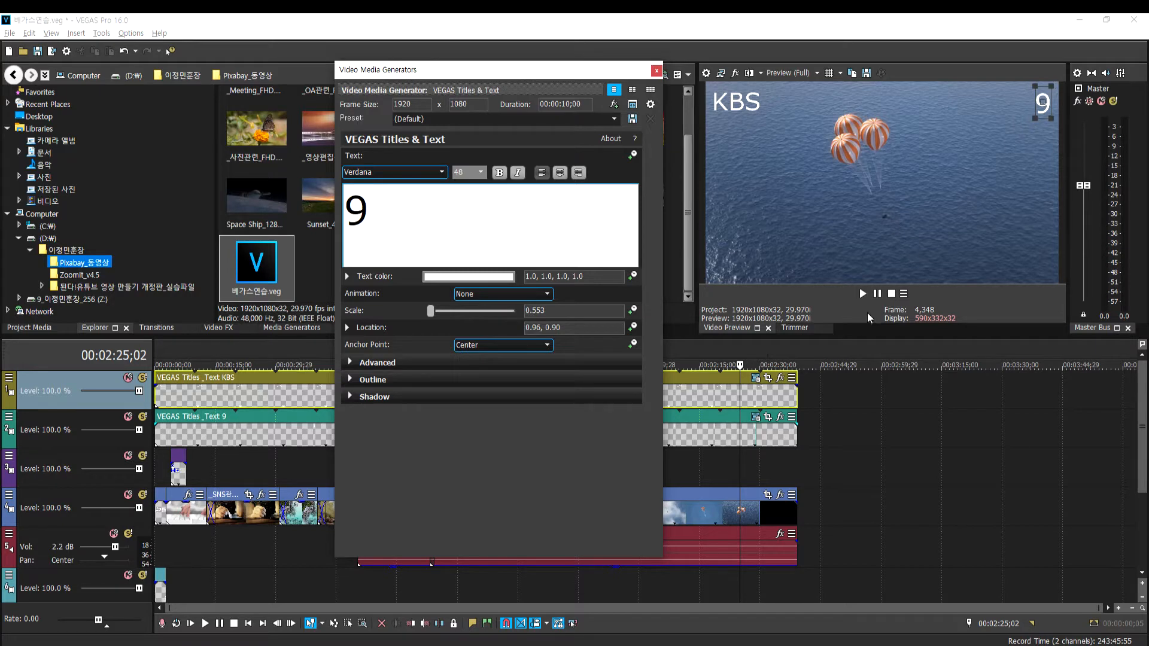
left_click(657, 71)
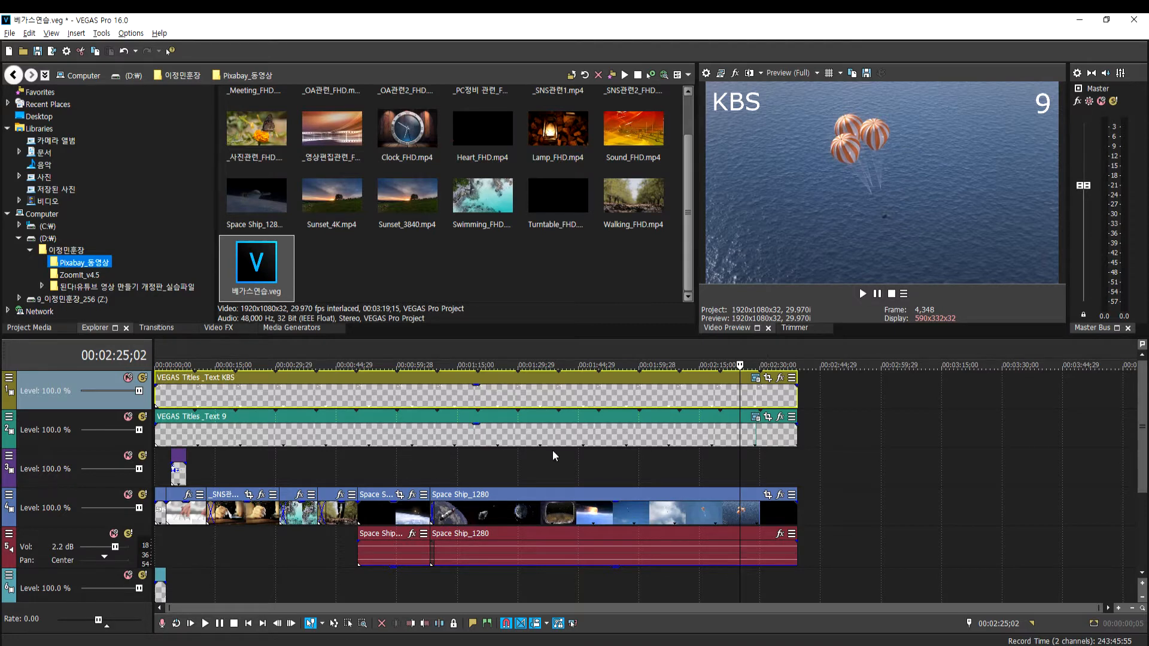
left_click(413, 433)
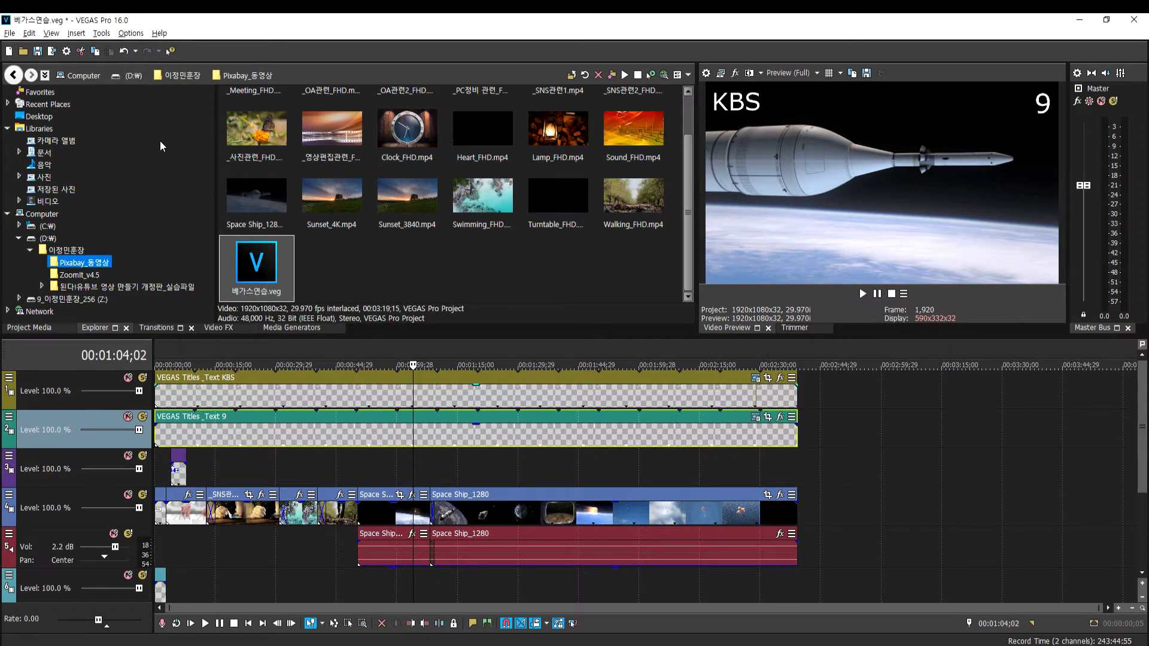
left_click(312, 431)
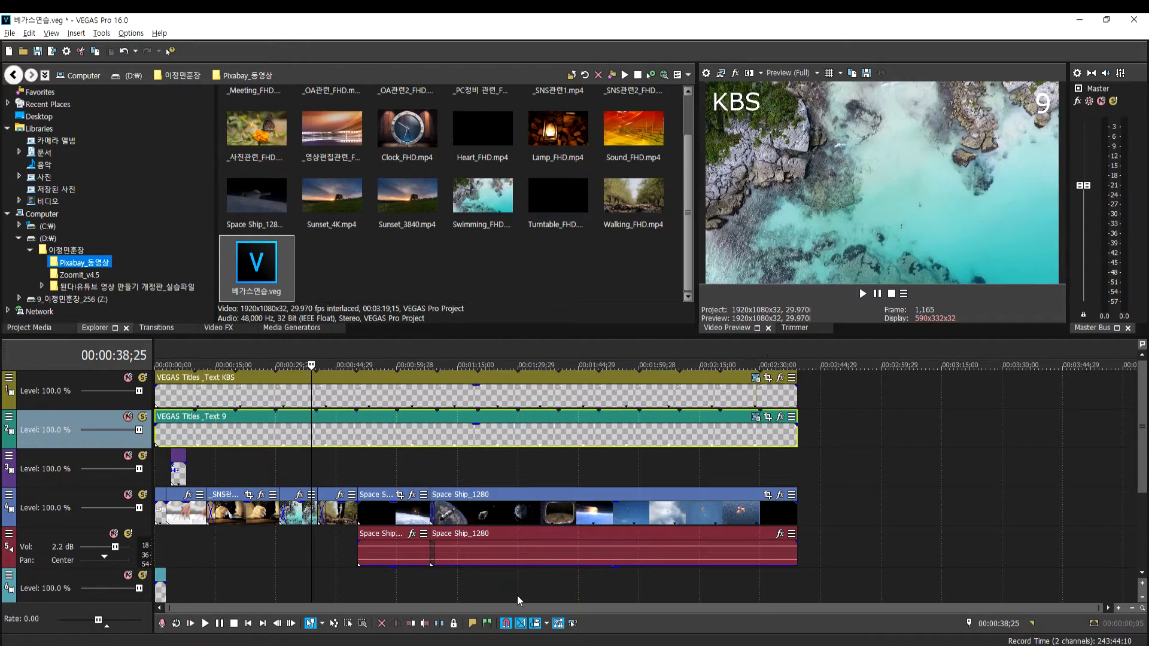
Switch to Notepad and add the line "말풍선을 이용하여 자막" to the notes
key("alt+Tab")
type("말")
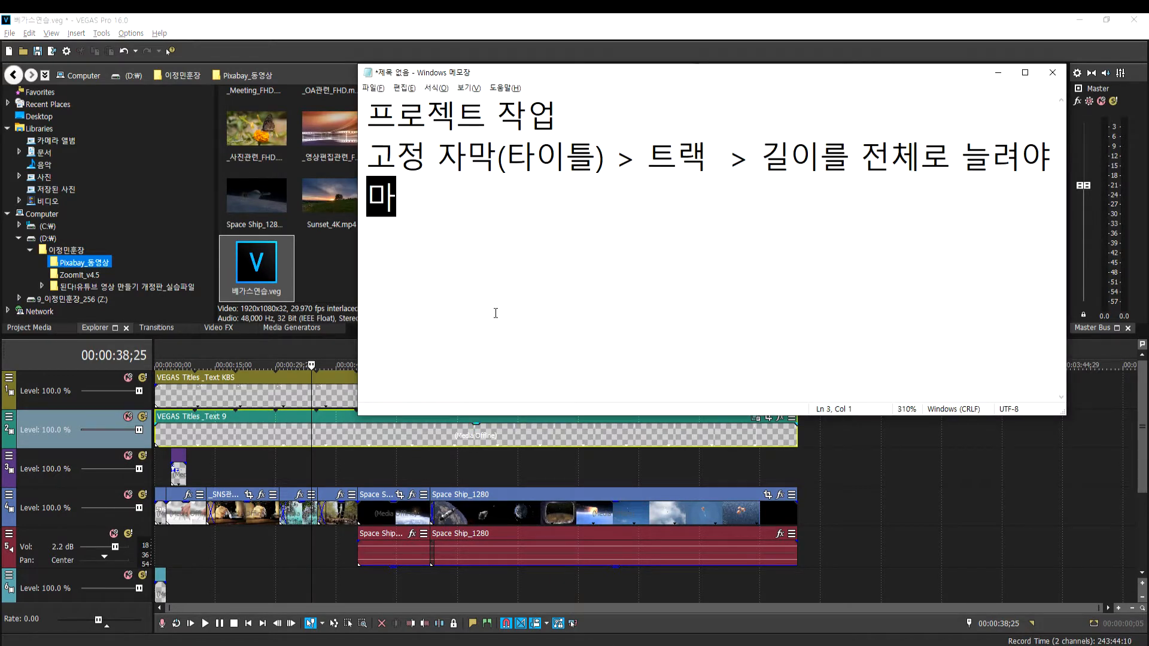
type("풍선")
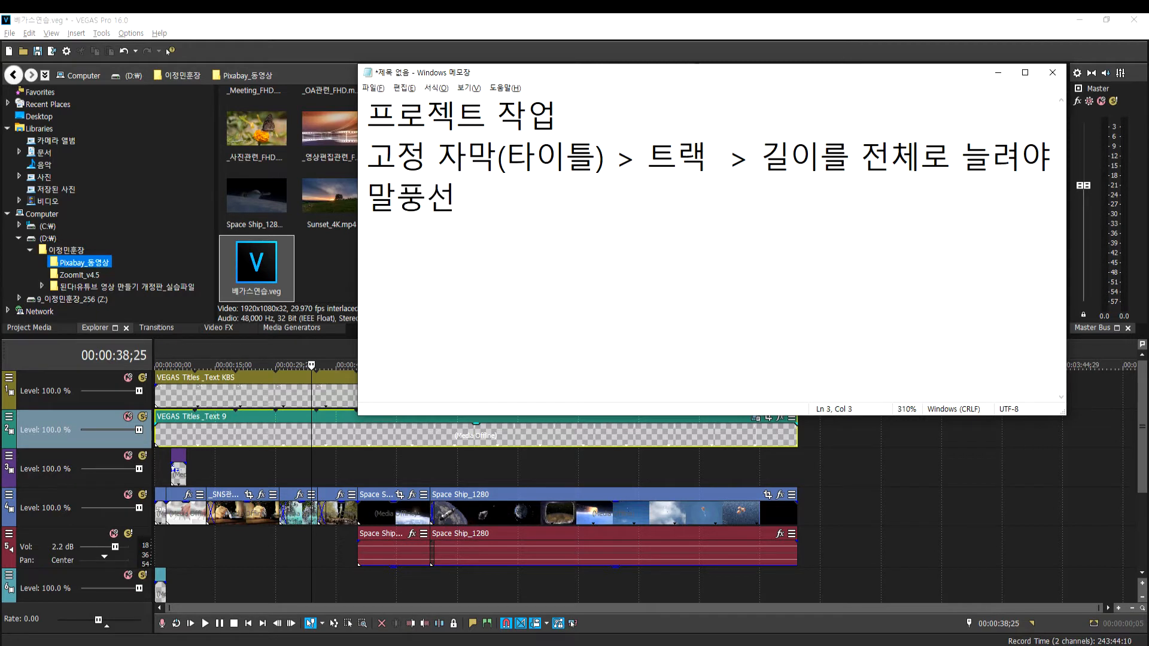
type("을 이용하여 자막")
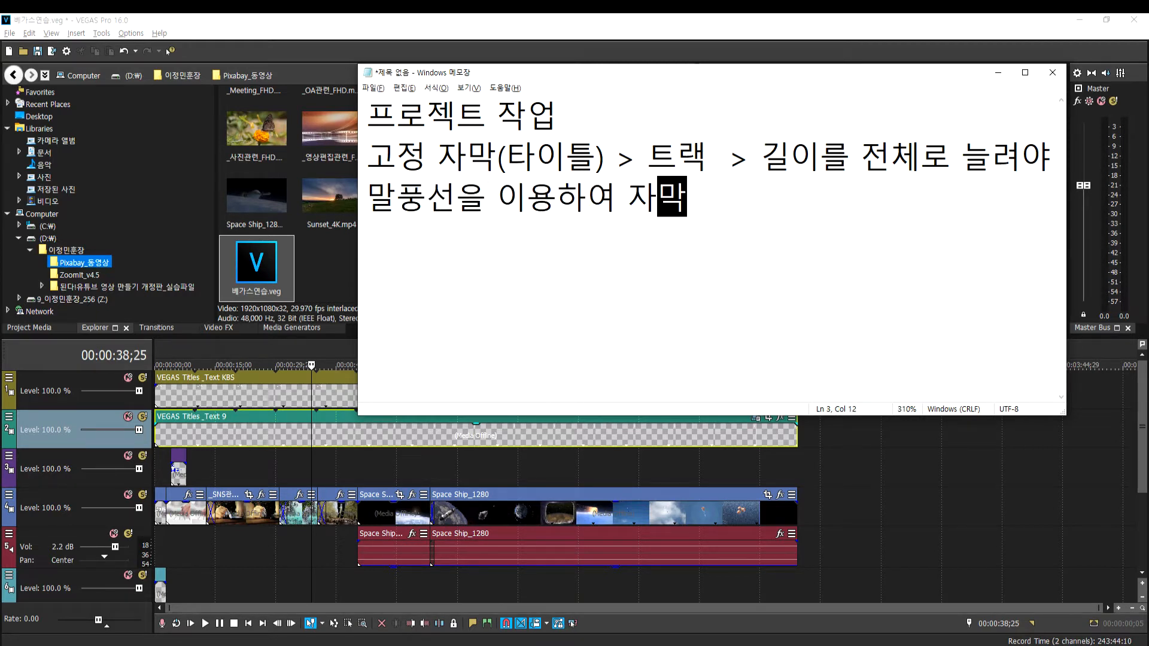
key("Return")
Switch back to VEGAS Pro and preview the opening frames between about 4 and 15 seconds on the timeline
key("alt+Tab")
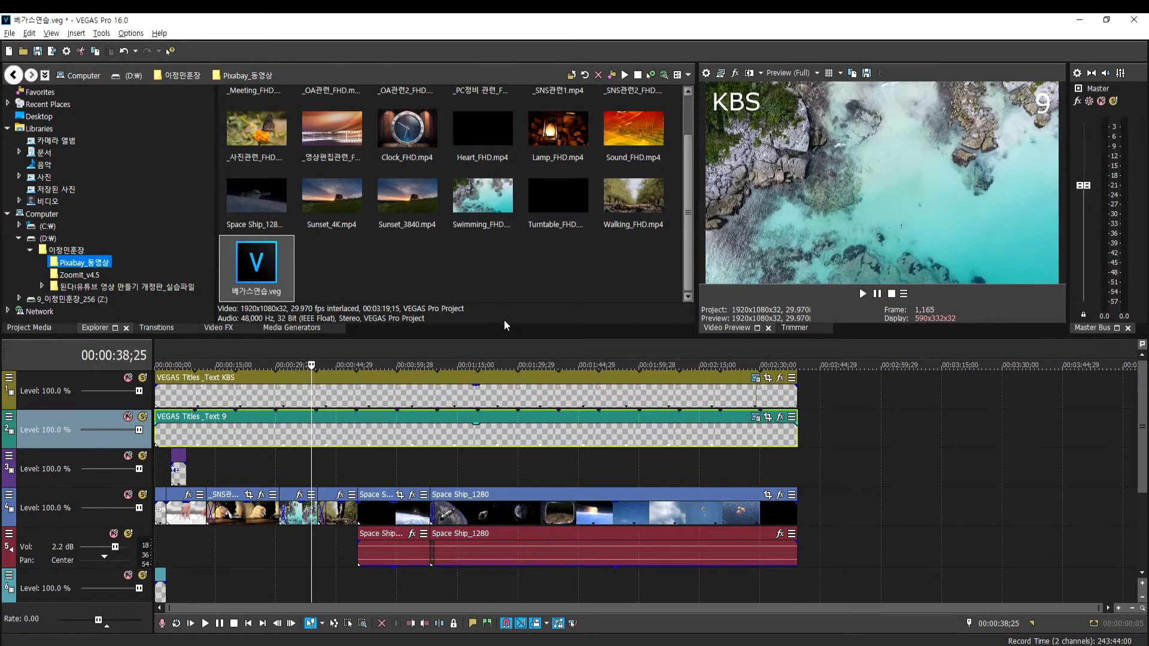
left_click(192, 533)
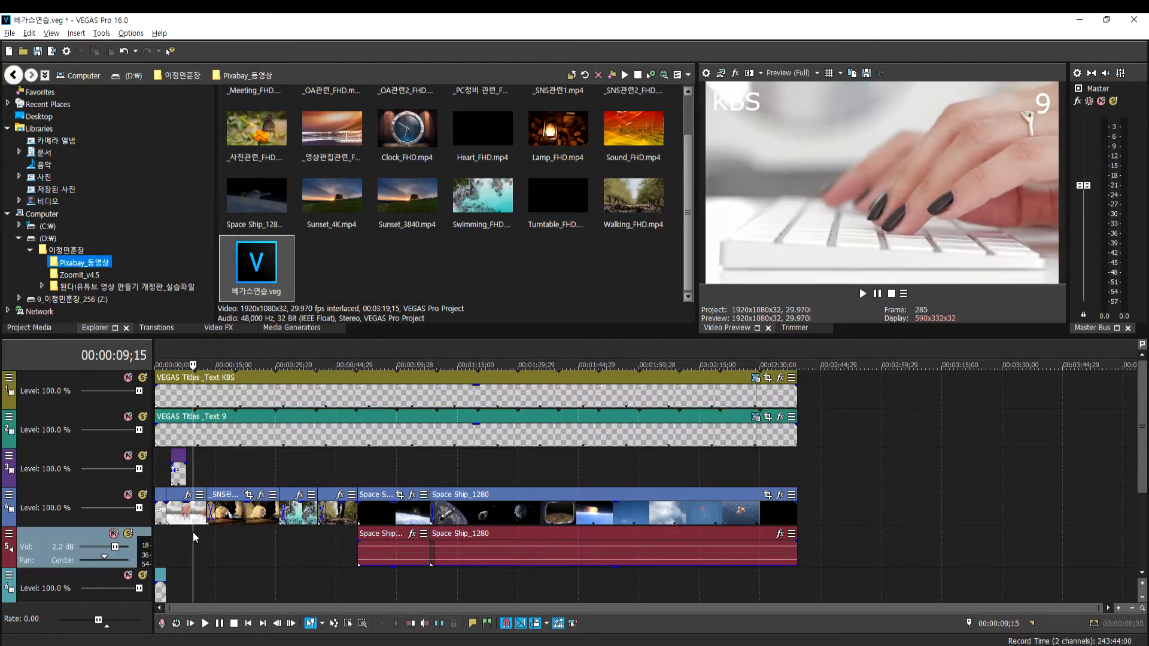
left_click(217, 539)
left_click(206, 540)
left_click(186, 537)
left_click(174, 537)
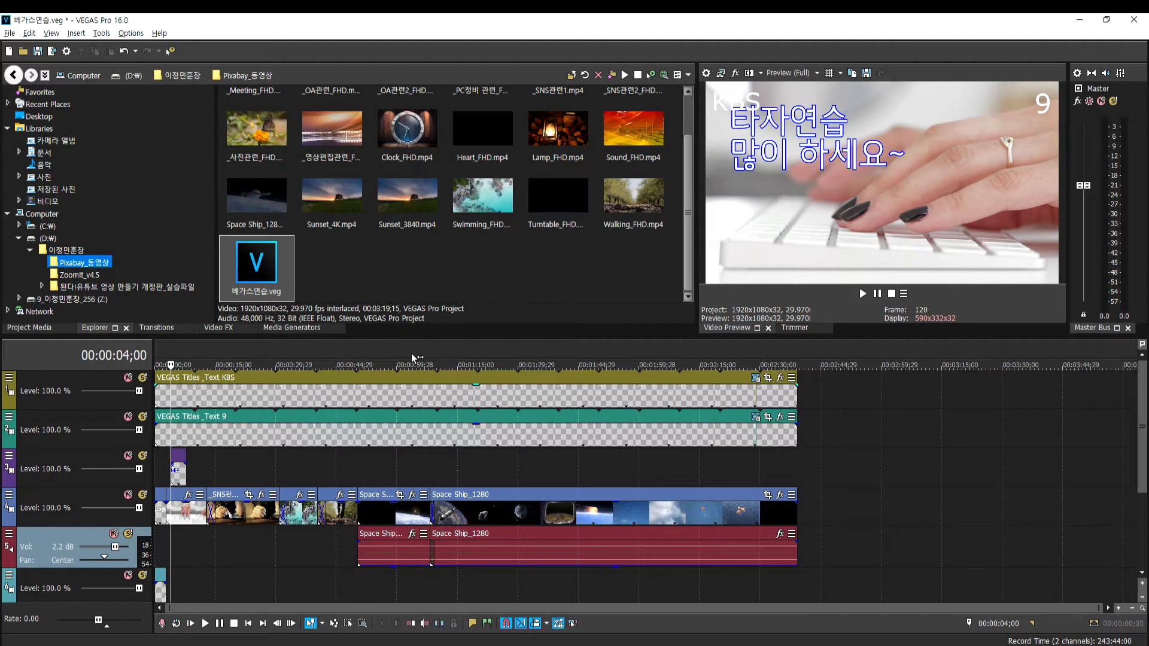
Move the "타자연습 많이 하세요~" title down and slightly left to a location of about 0.28, 0.57 in the frame
scroll(188, 508, "up", 2)
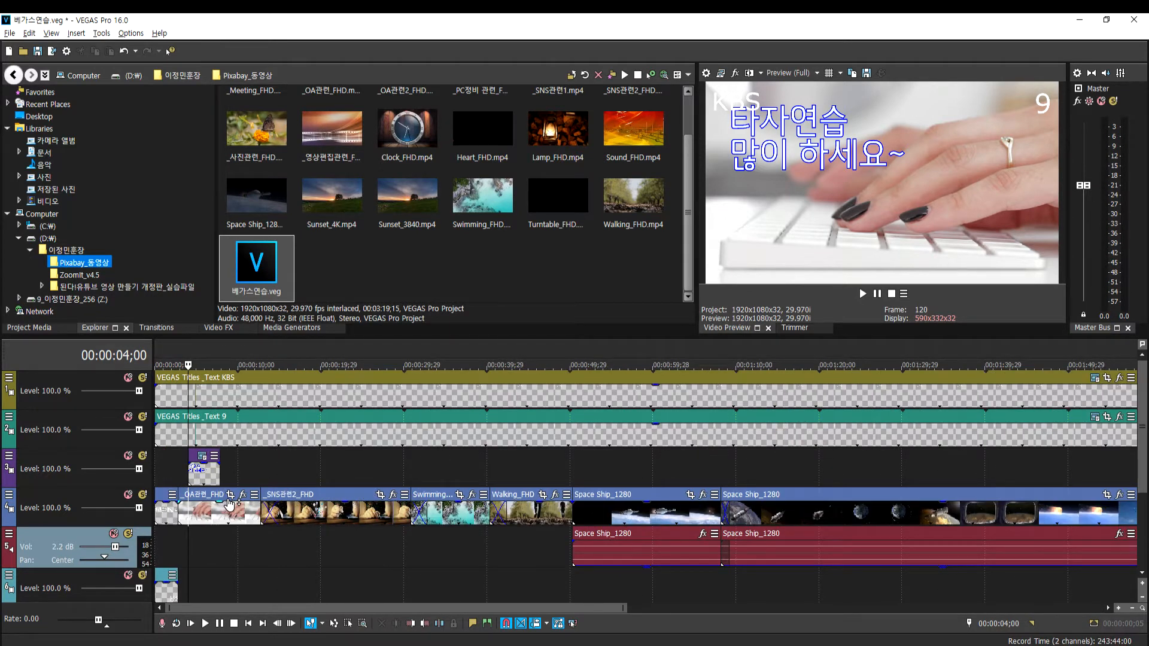
left_click(203, 456)
left_click_drag(761, 139, 750, 170)
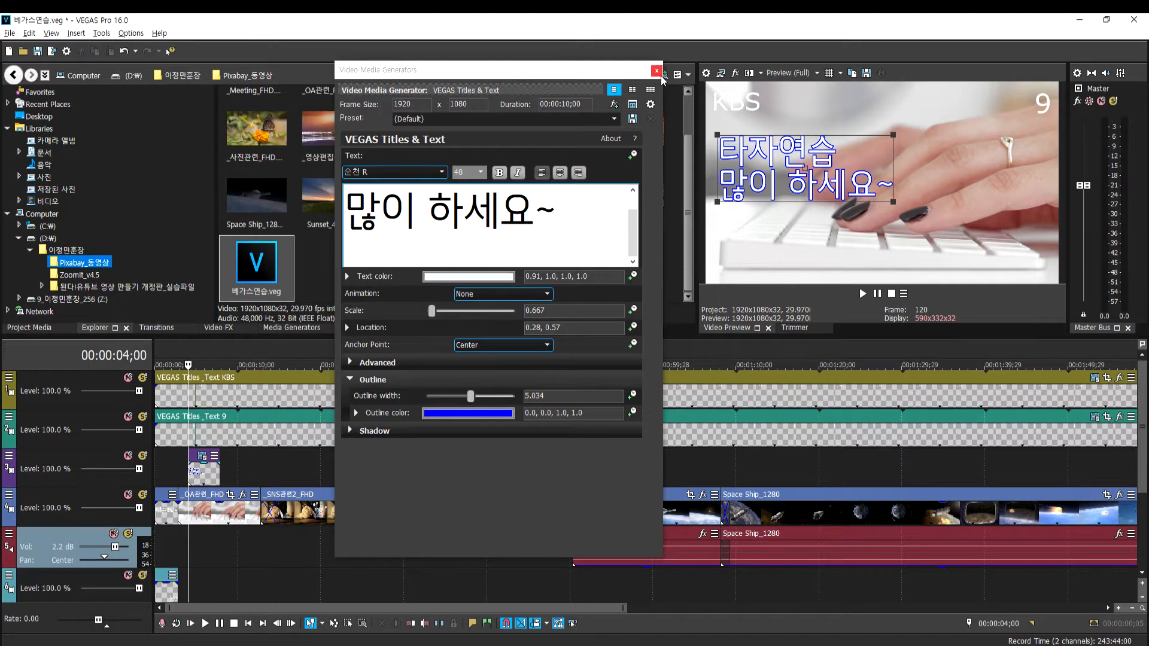
left_click(658, 70)
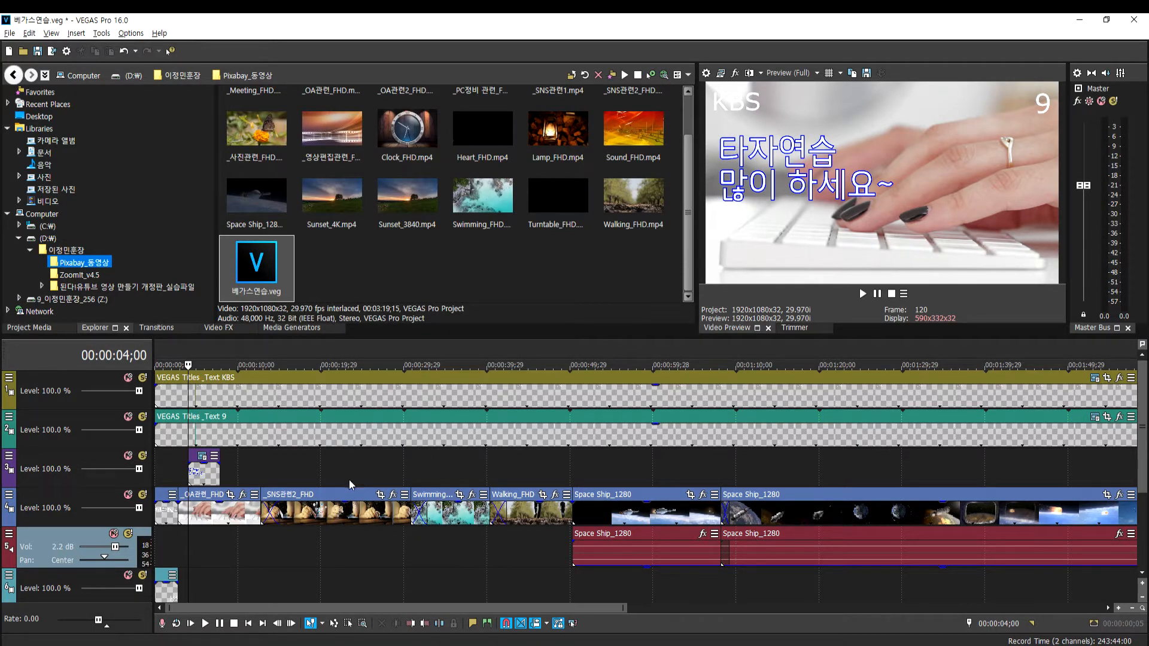
Switch to Notepad and add the line "포토스케이프를 설치 > 말풍선" to the notes
key("alt+Tab")
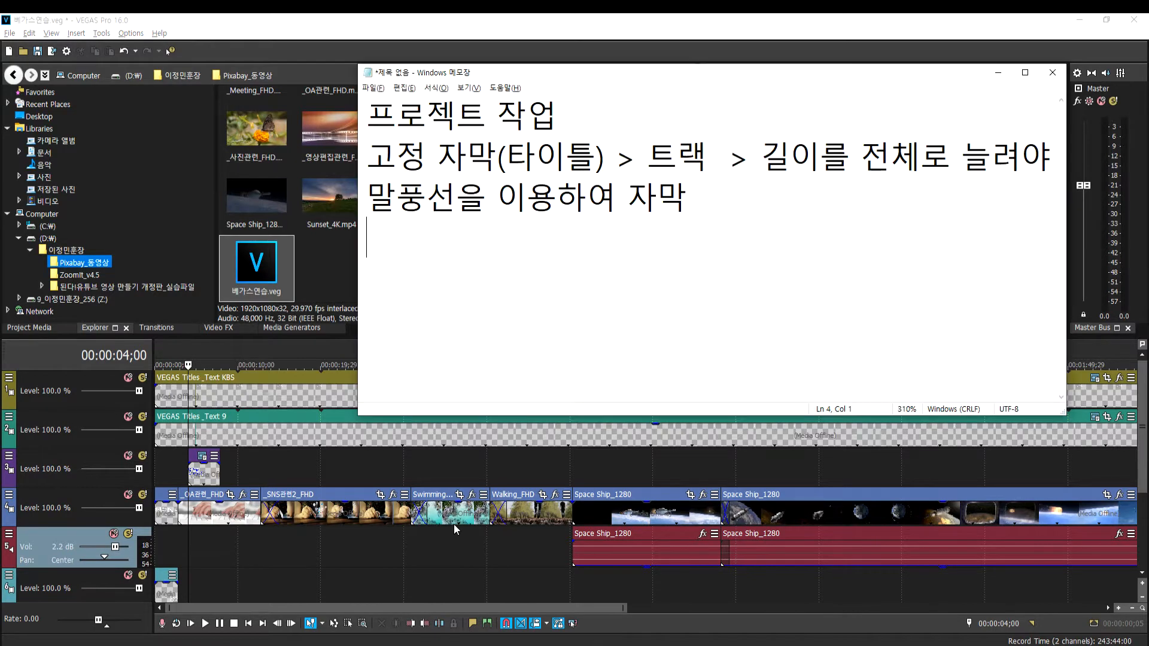
type("포토스케")
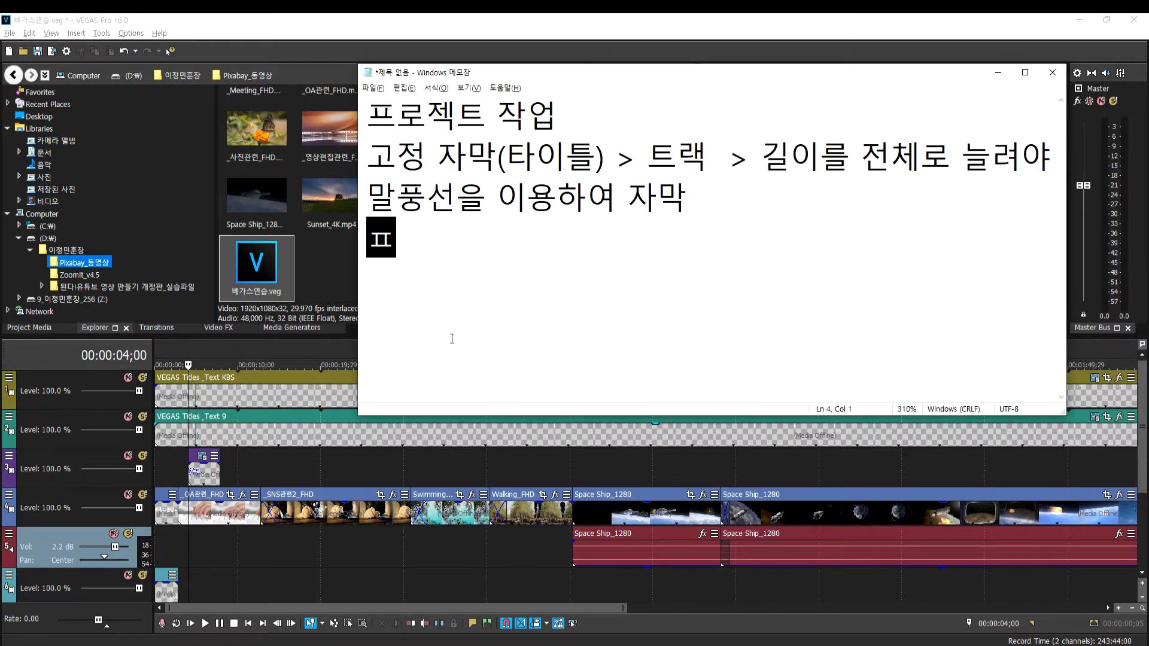
type("이프")
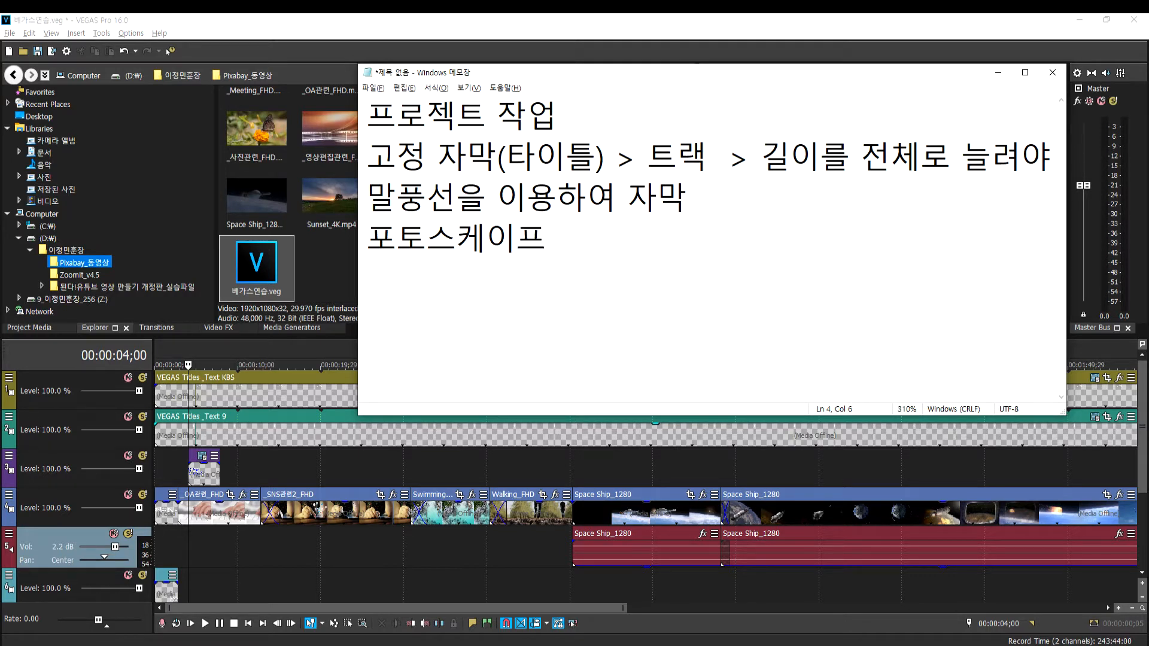
type("를 설치")
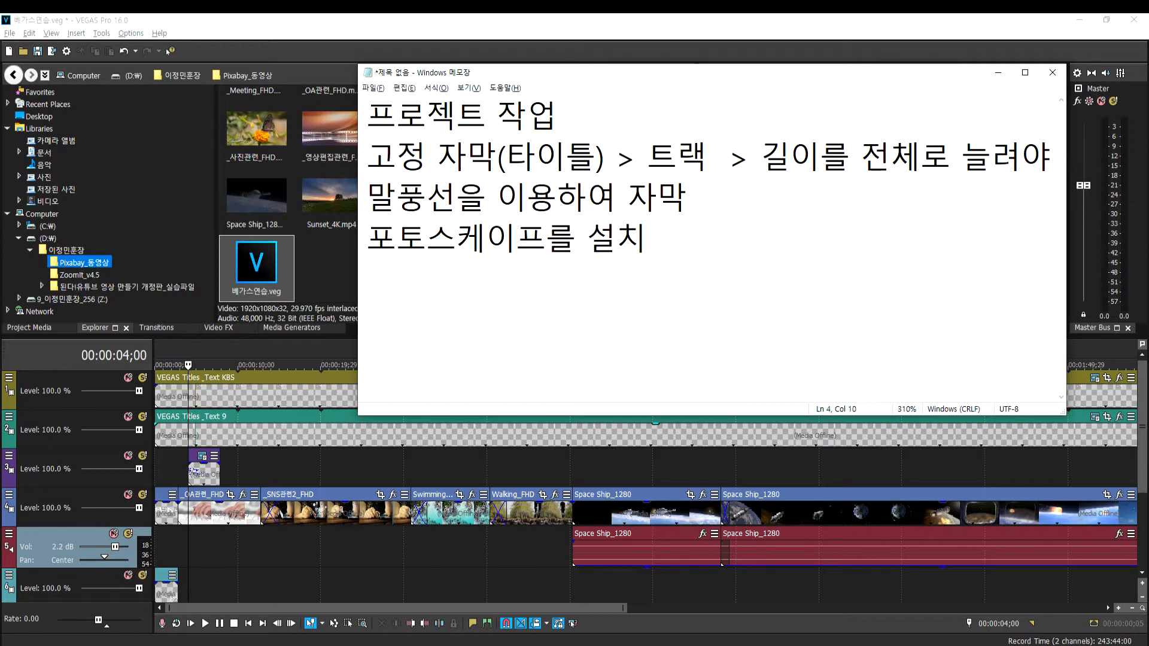
type(" > 말풍선")
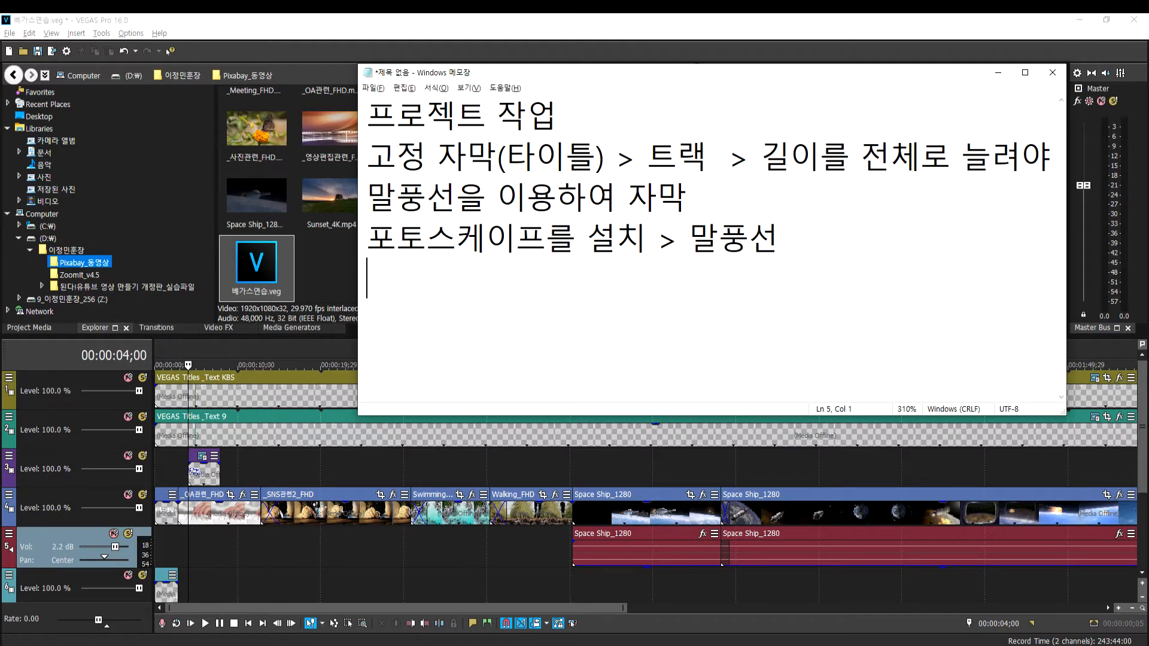
Switch to the browser and open the PhotoScape 최신버전(3.7) post on hoonjang.co.kr's program board
left_click(14, 645)
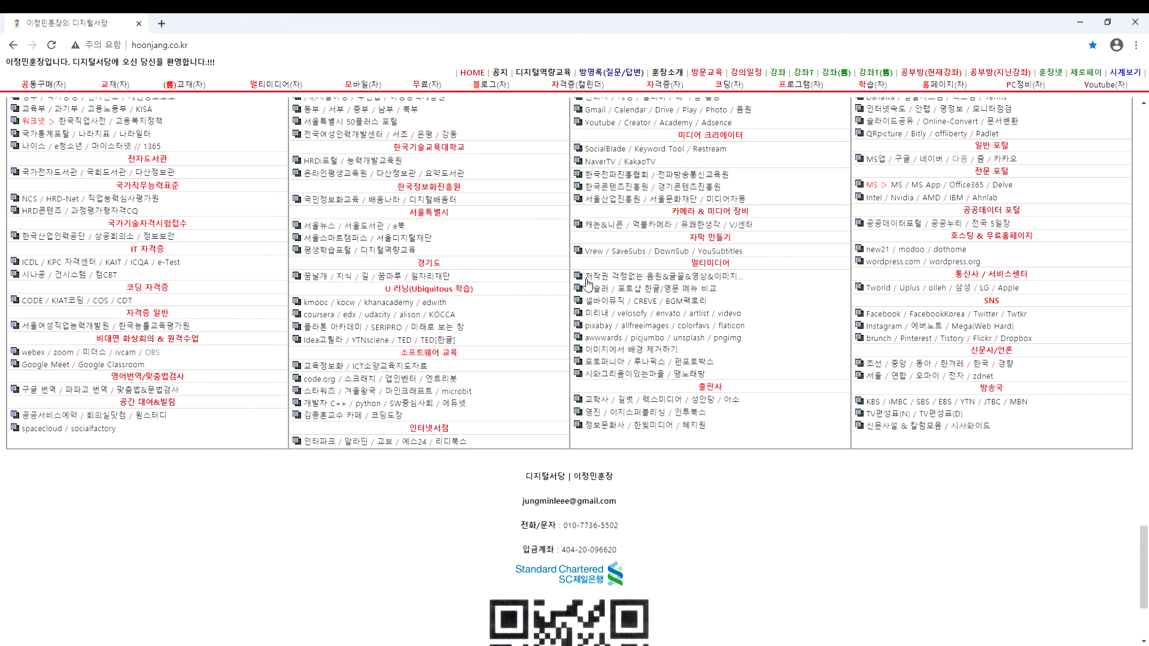
scroll(590, 275, "up", 2)
scroll(797, 279, "up", 1)
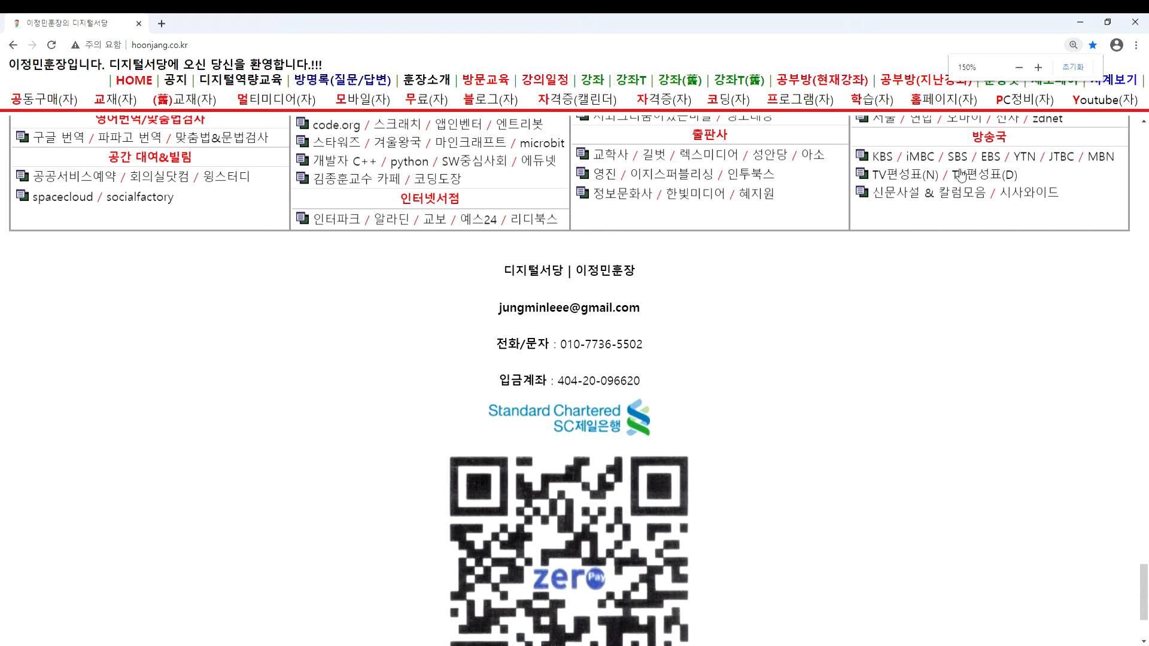
left_click(800, 99)
scroll(109, 228, "down", 3)
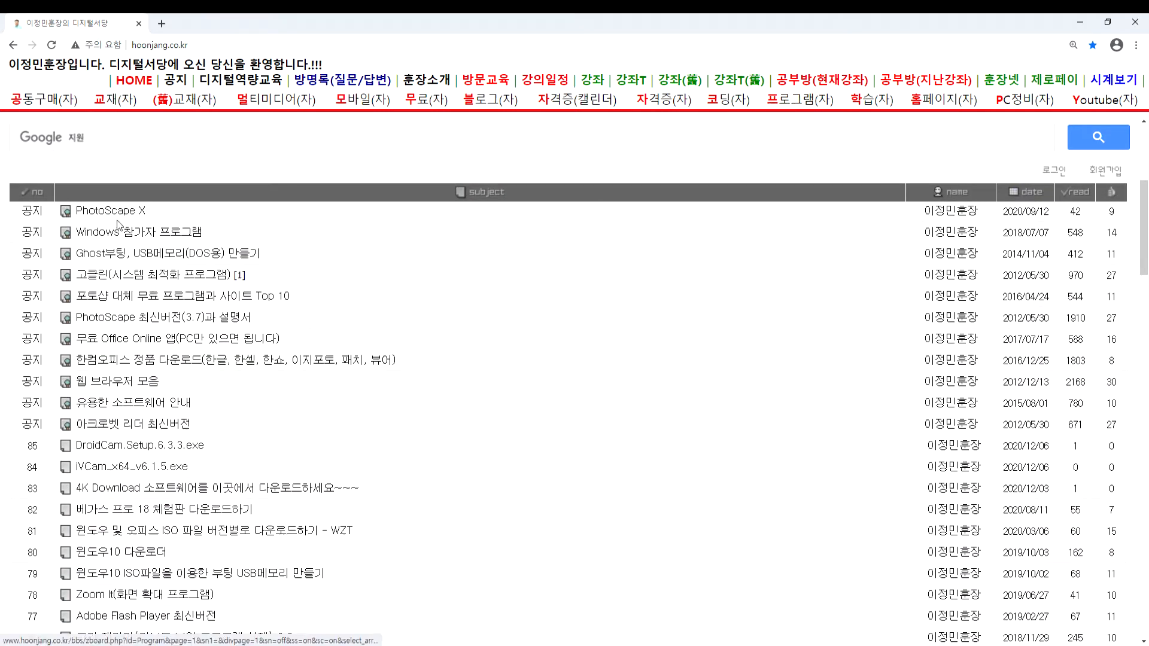
left_click(115, 325)
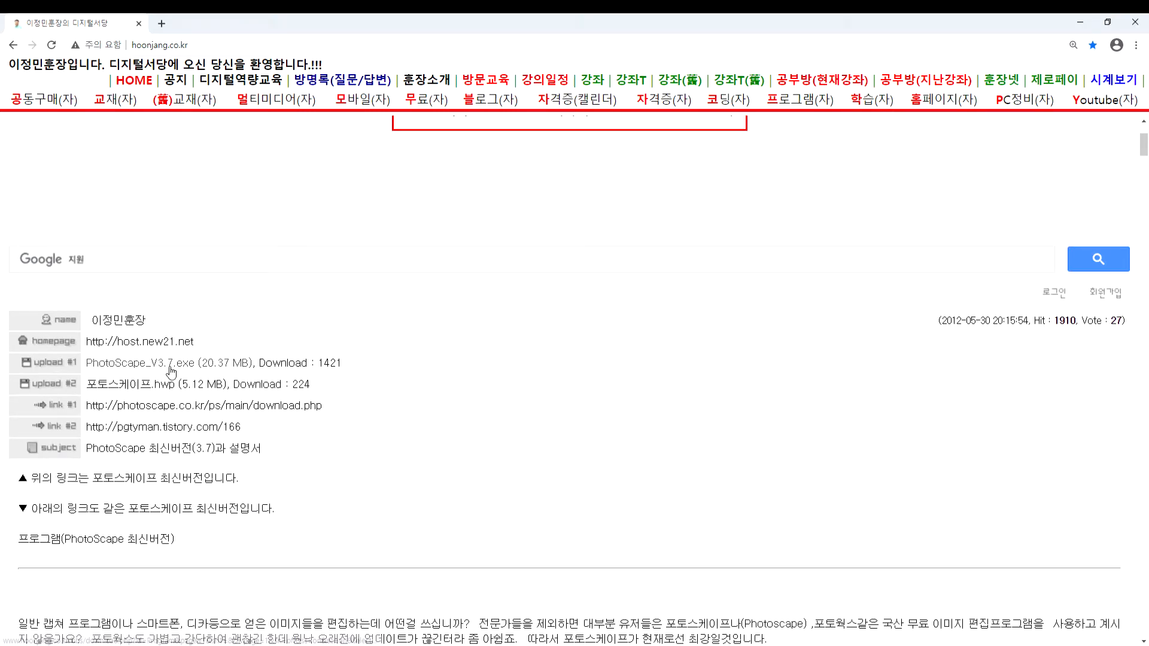
Download and run PhotoScape_V3.7.exe, starting the installation without the optional Google Drive
left_click(165, 366)
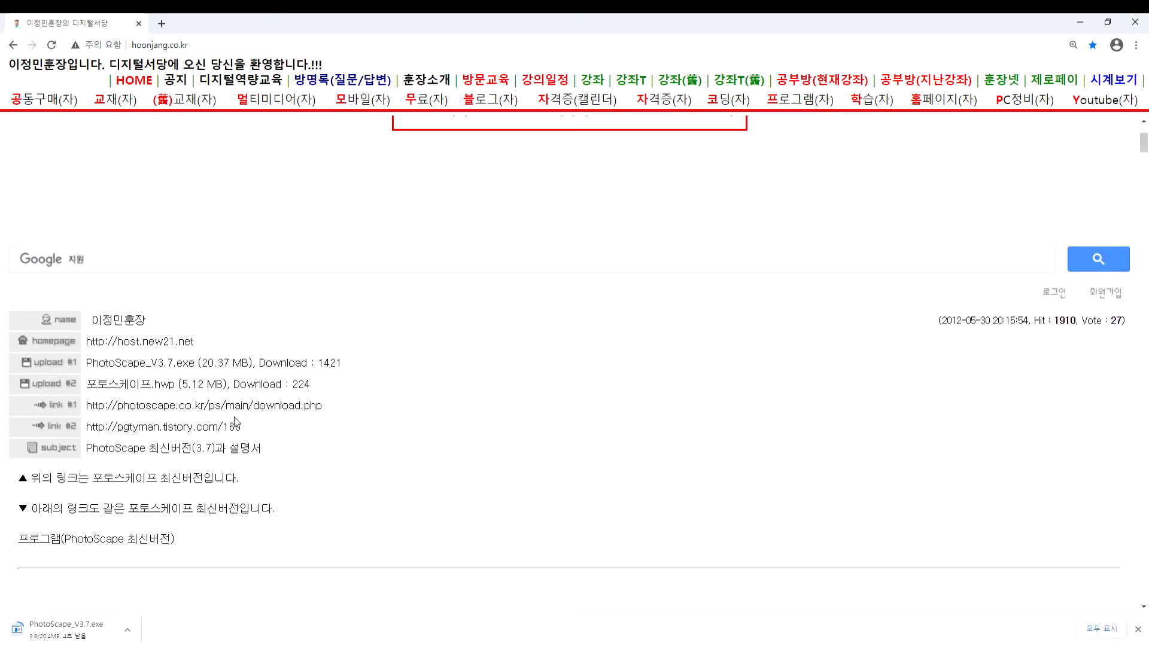
left_click(60, 629)
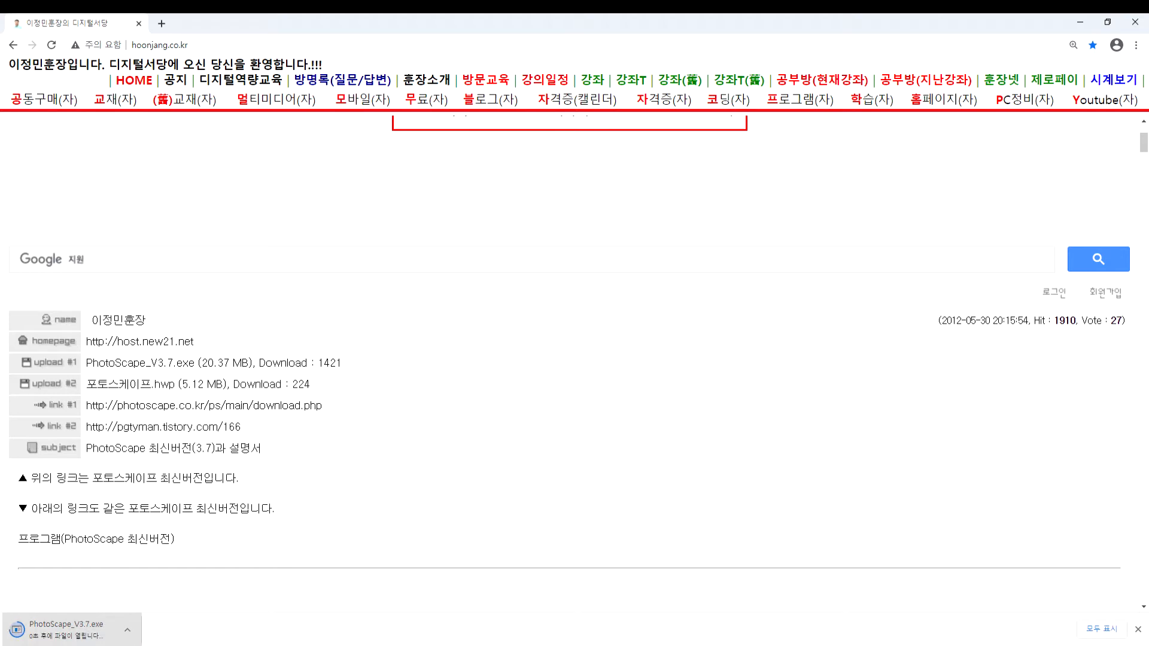
key("alt+Tab")
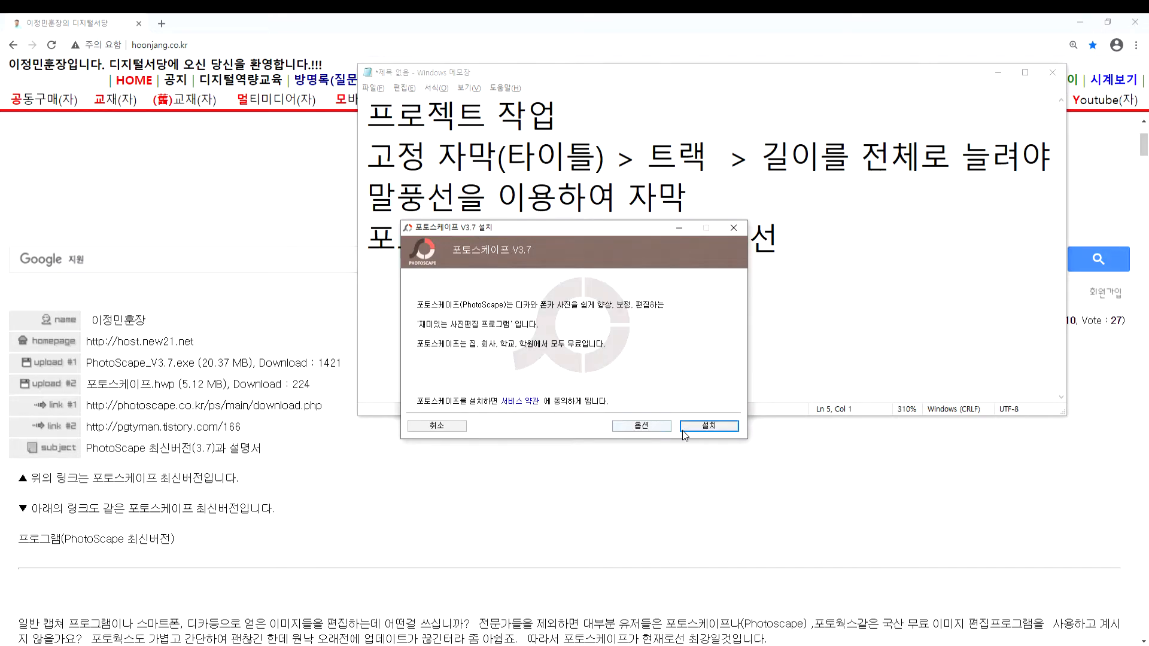
left_click(421, 386)
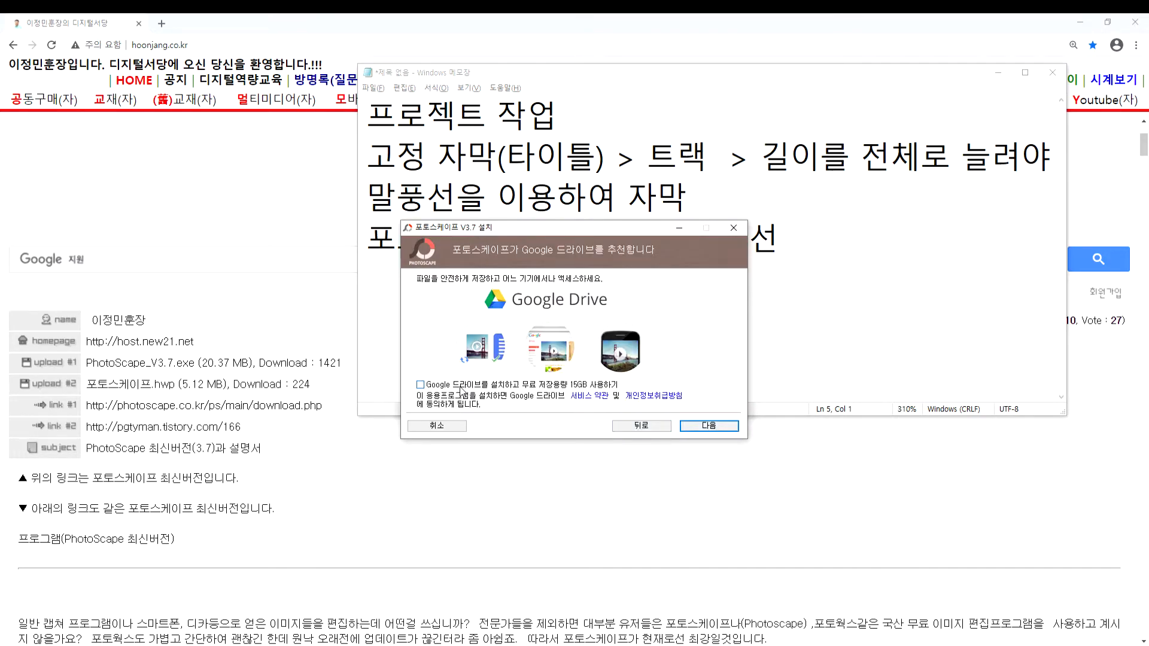
left_click(685, 423)
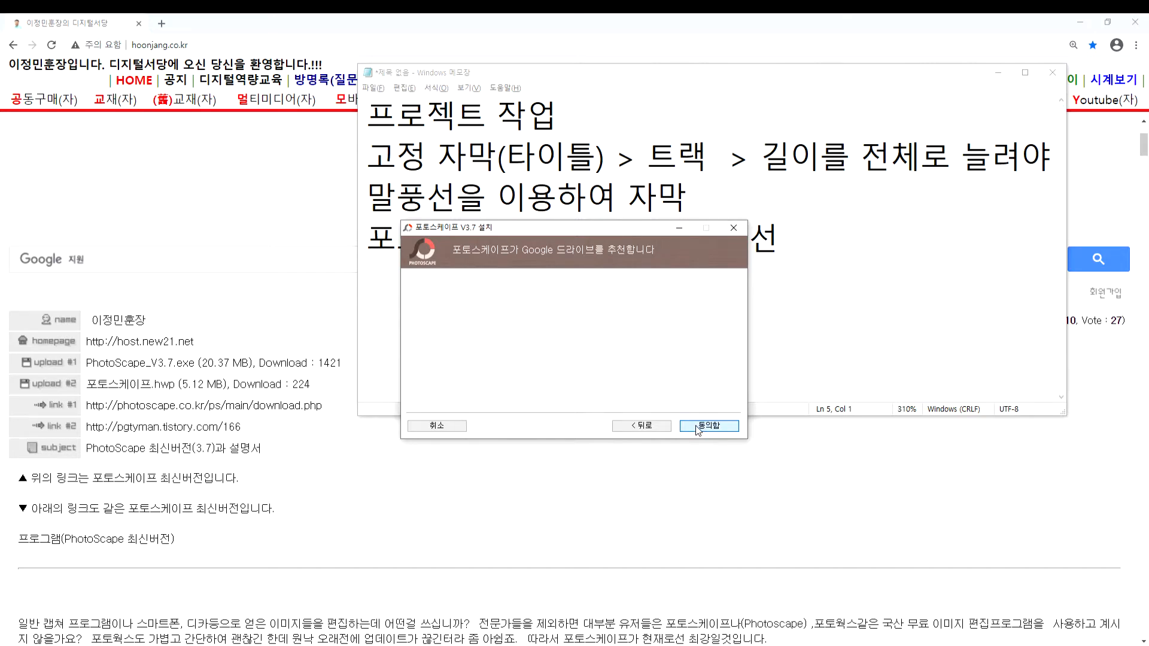
left_click(776, 337)
type("gnswk")
key("shift+Home")
type("www.hoo")
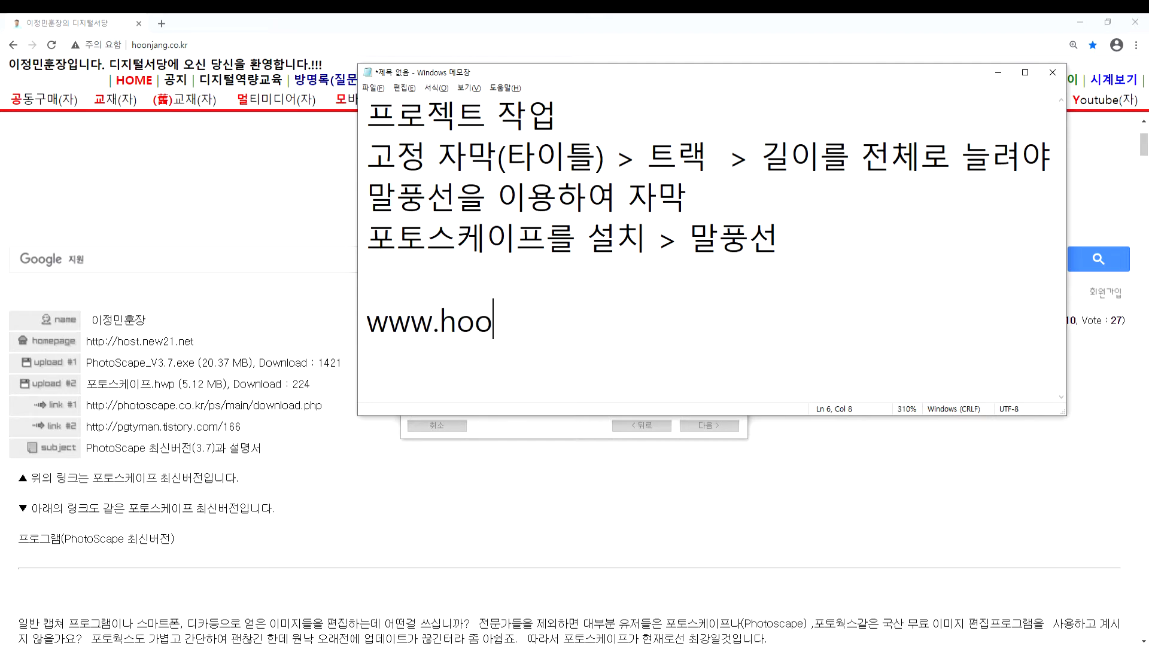
type("njang.co.kr >")
key("alt+v")
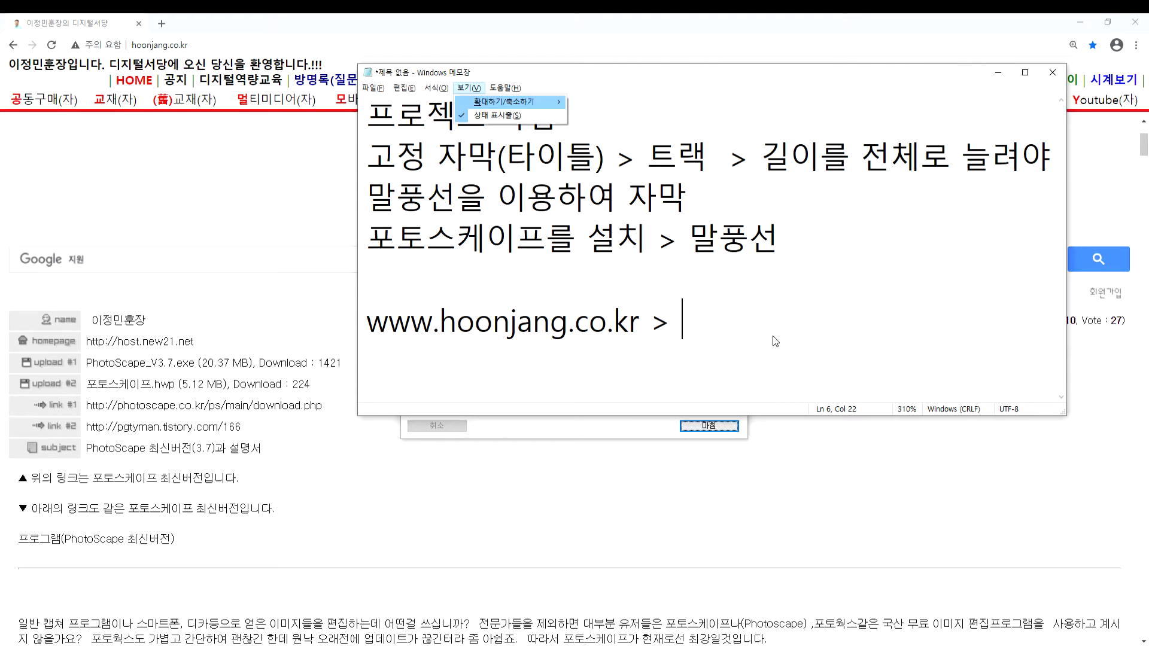
key("Escape")
type("v")
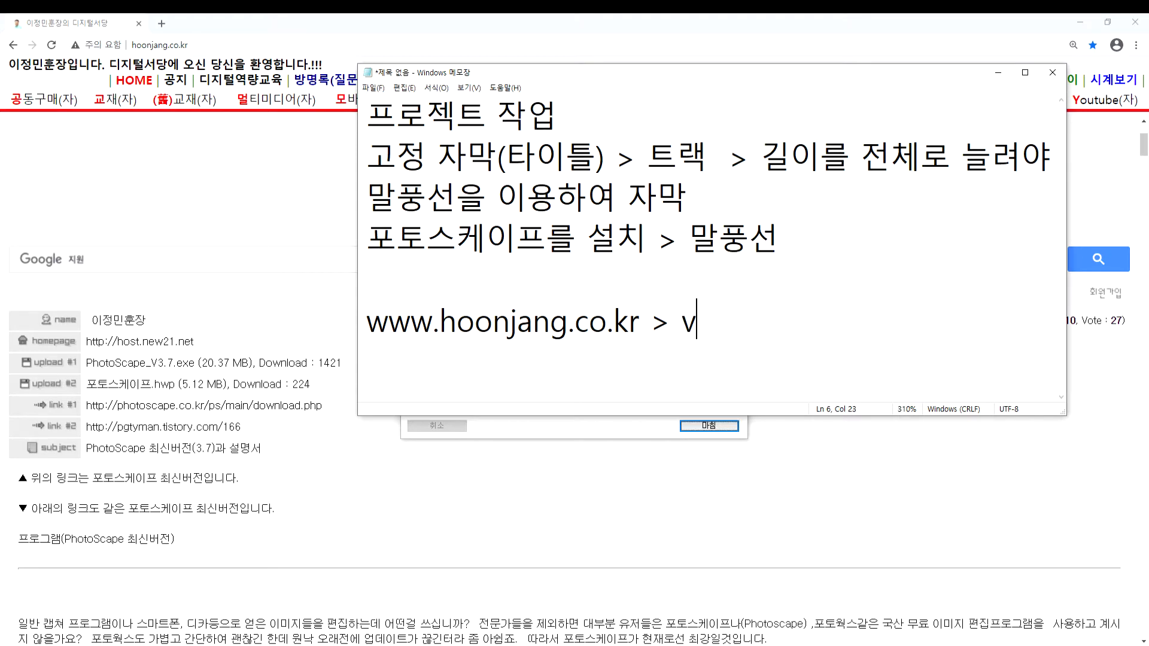
type("mfhrm")
key("BackSpace")
key("BackSpace")
key("BackSpace")
key("BackSpace")
key("BackSpace")
key("BackSpace")
key("alt+v")
key("Escape")
key("Escape")
Append "프로그램(자)" to the website line in the notes
type("프로")
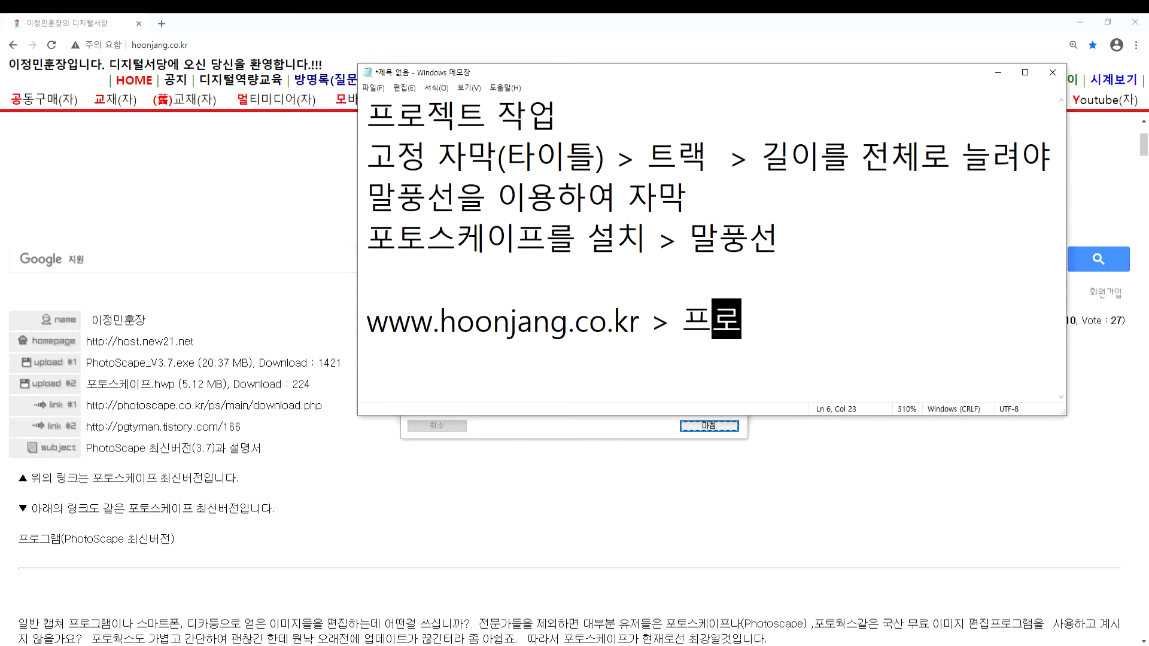
type("그램9")
type("(")
key("BackSpace")
key("BackSpace")
type("(자) <\\")
key("BackSpace")
key("BackSpace")
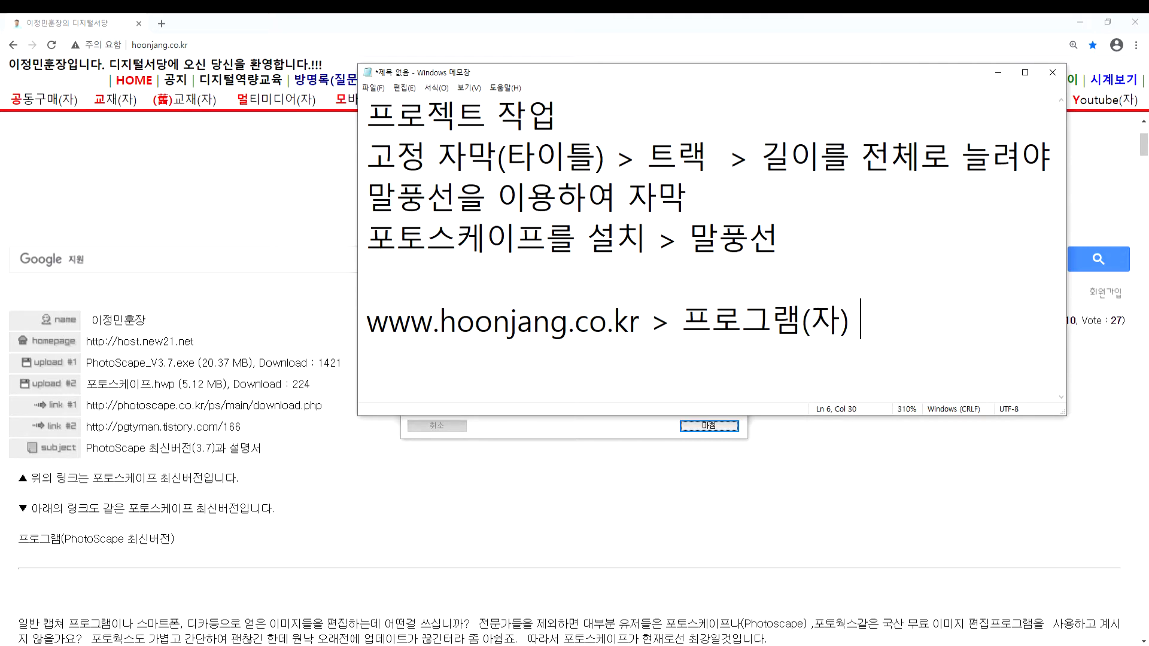
Finish the PhotoScape installer, close the post-install web page and switch to PhotoScape
left_click(626, 429)
left_click(708, 425)
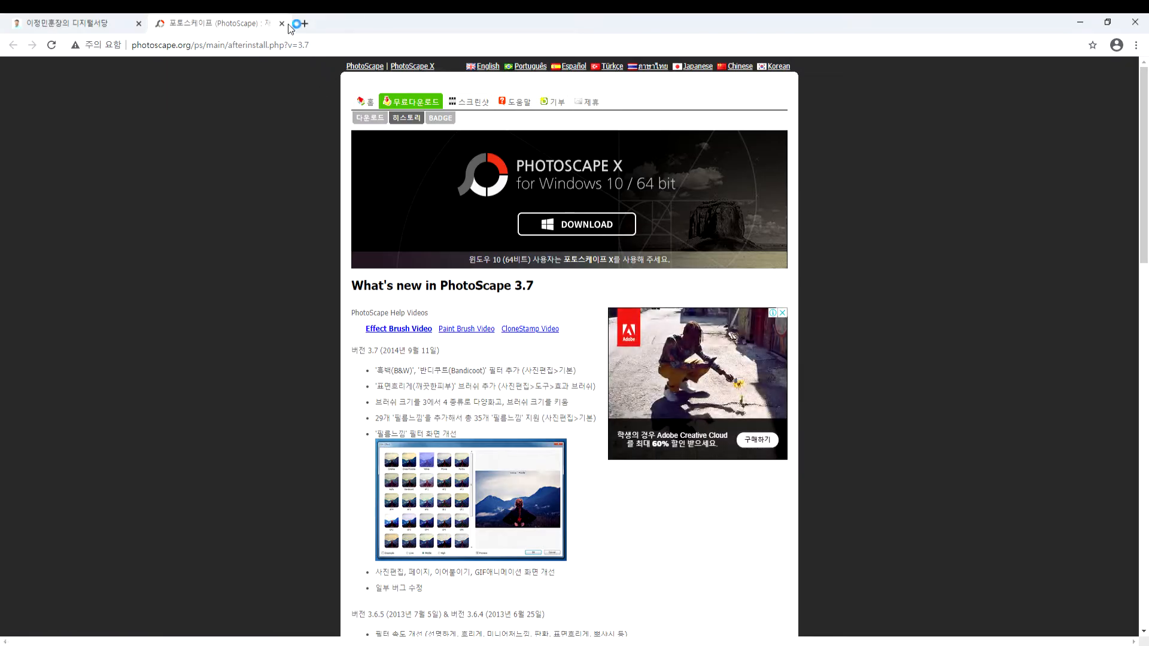
left_click(282, 23)
left_click(706, 645)
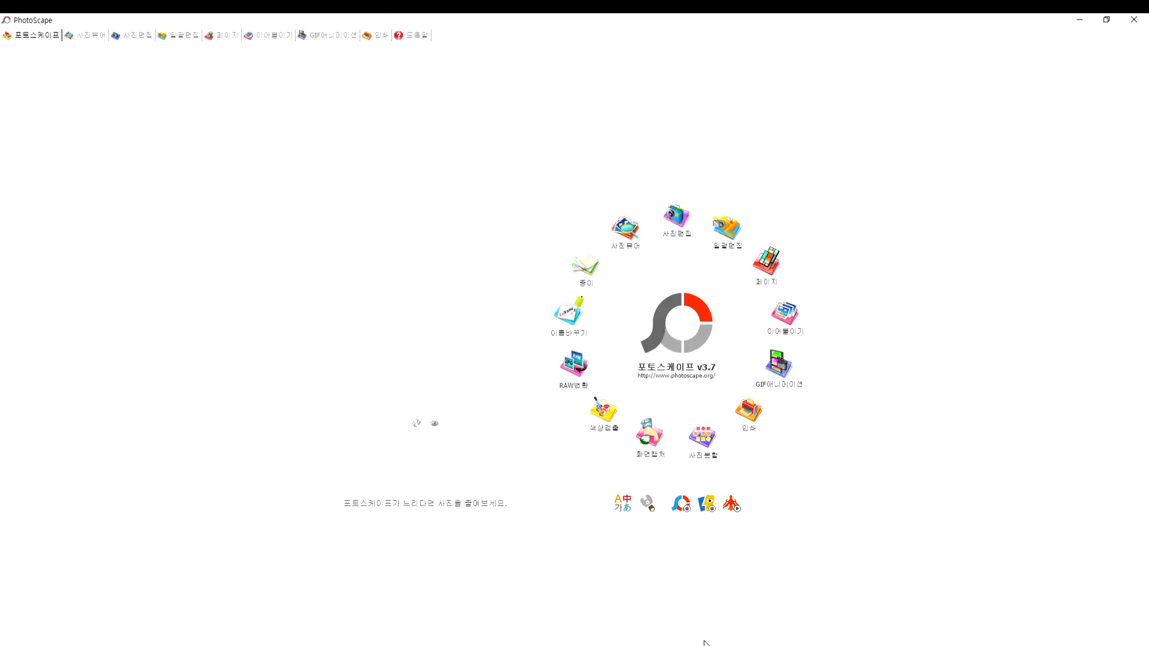
Open the yellow flower photo 바탕화면.jpg in PhotoScape's photo editor with the object tools shown
left_click(678, 220)
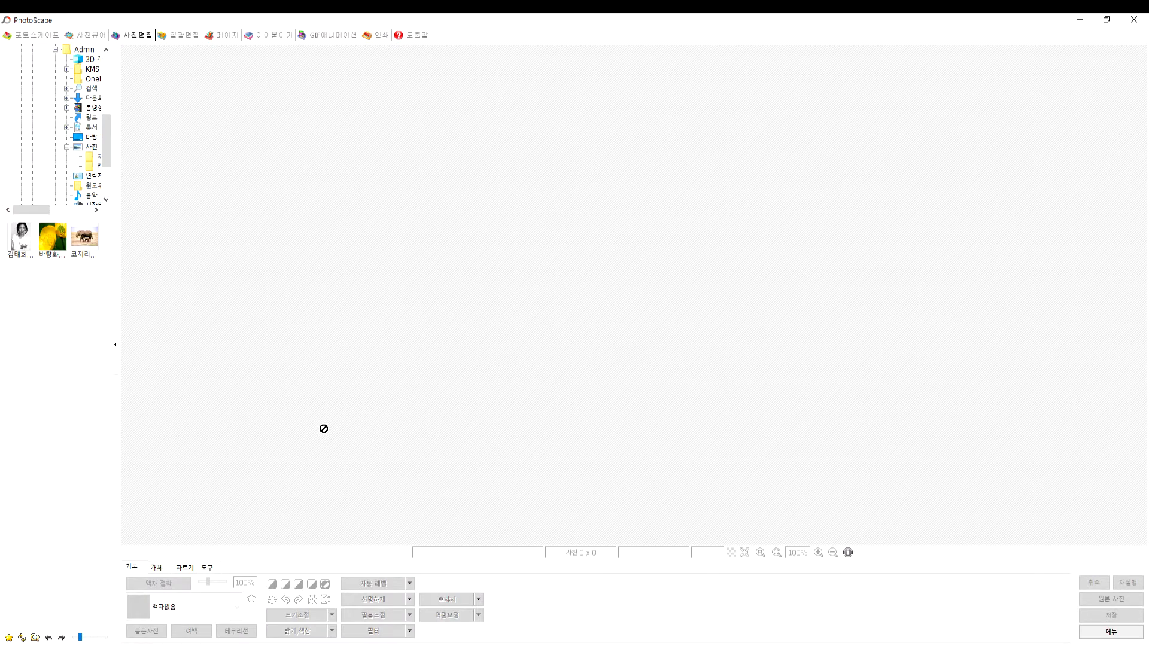
left_click(157, 569)
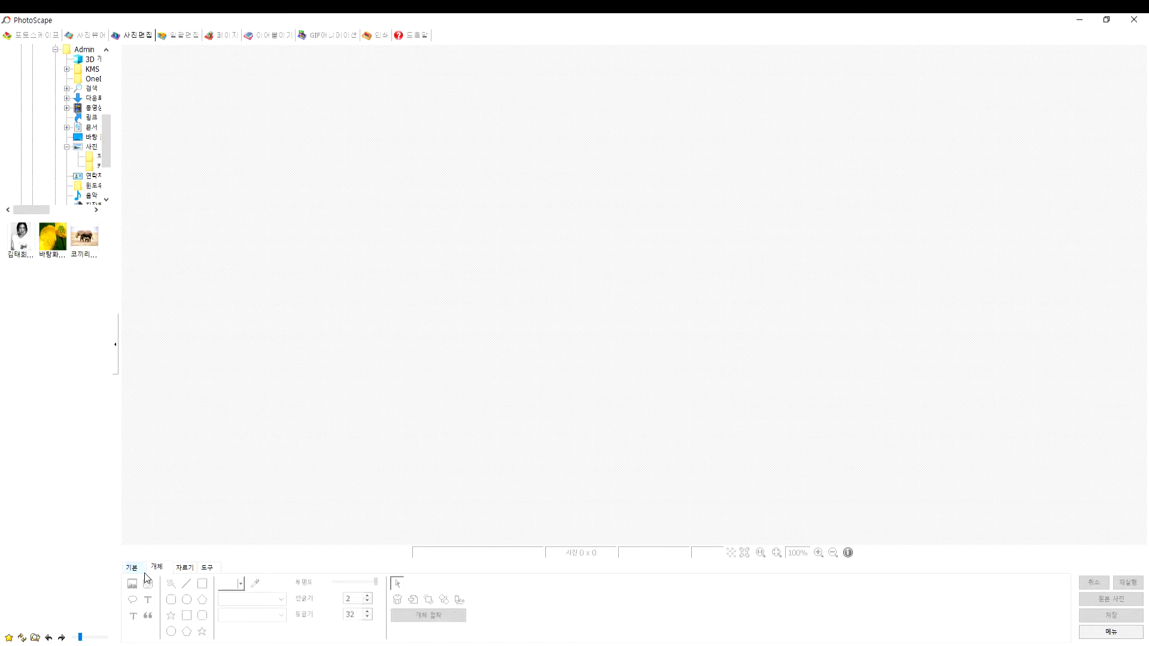
left_click(55, 243)
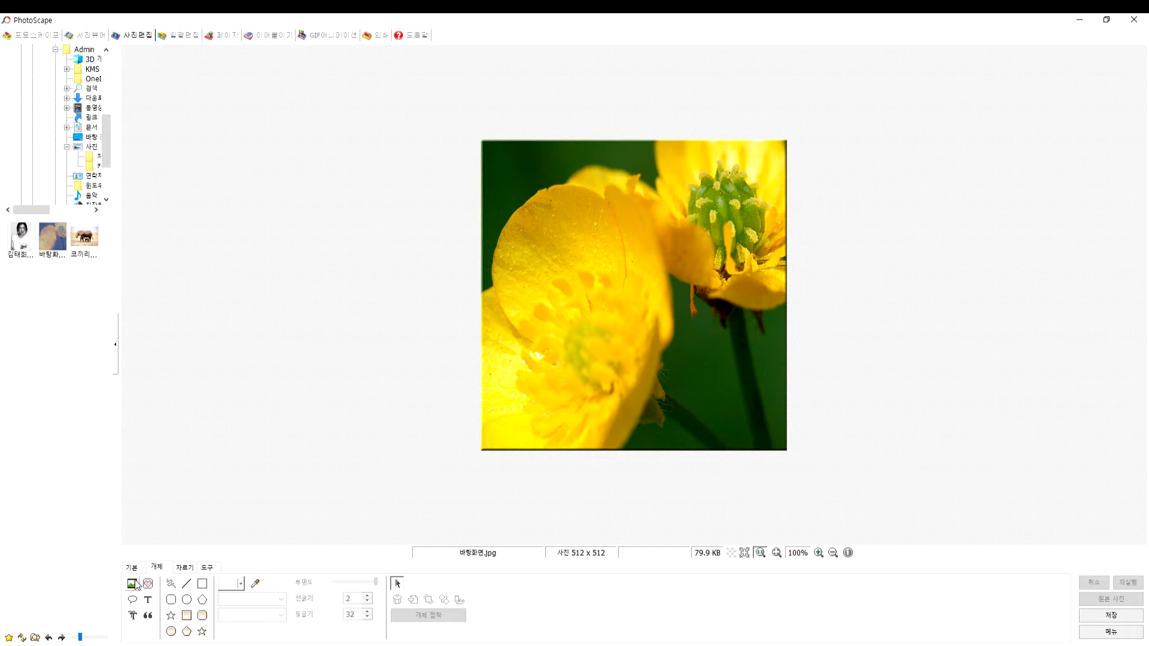
Insert a speech balloon on the flower photo with its text in the Tw Cen MT font
left_click(134, 603)
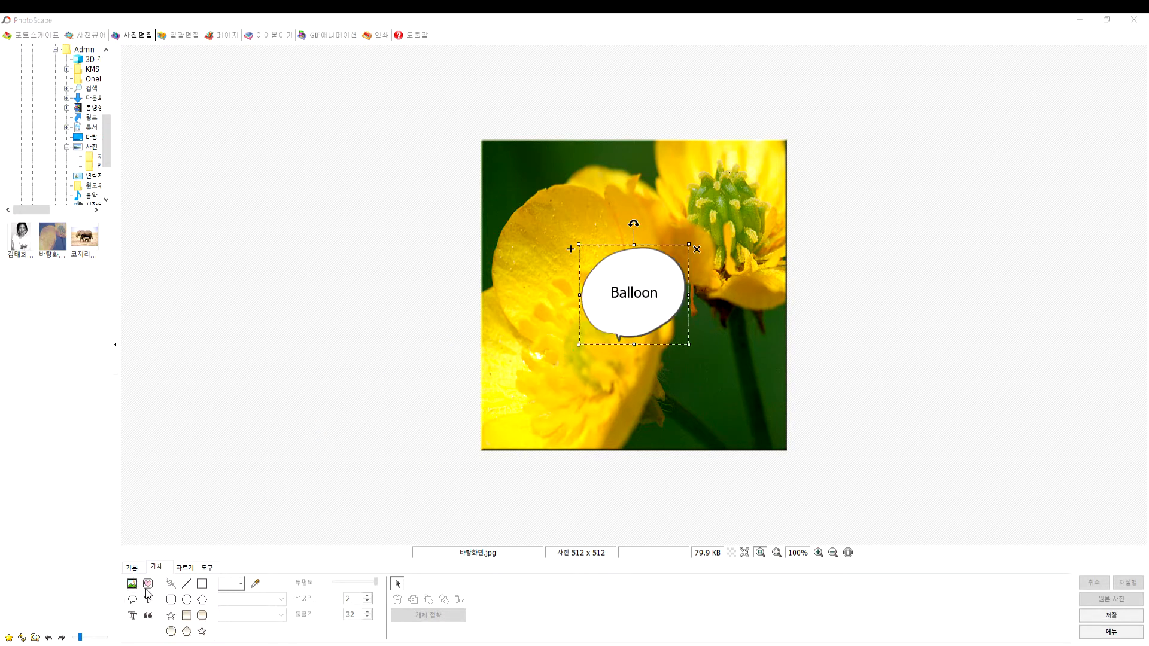
left_click_drag(174, 324, 413, 139)
left_click(336, 240)
left_click(314, 381)
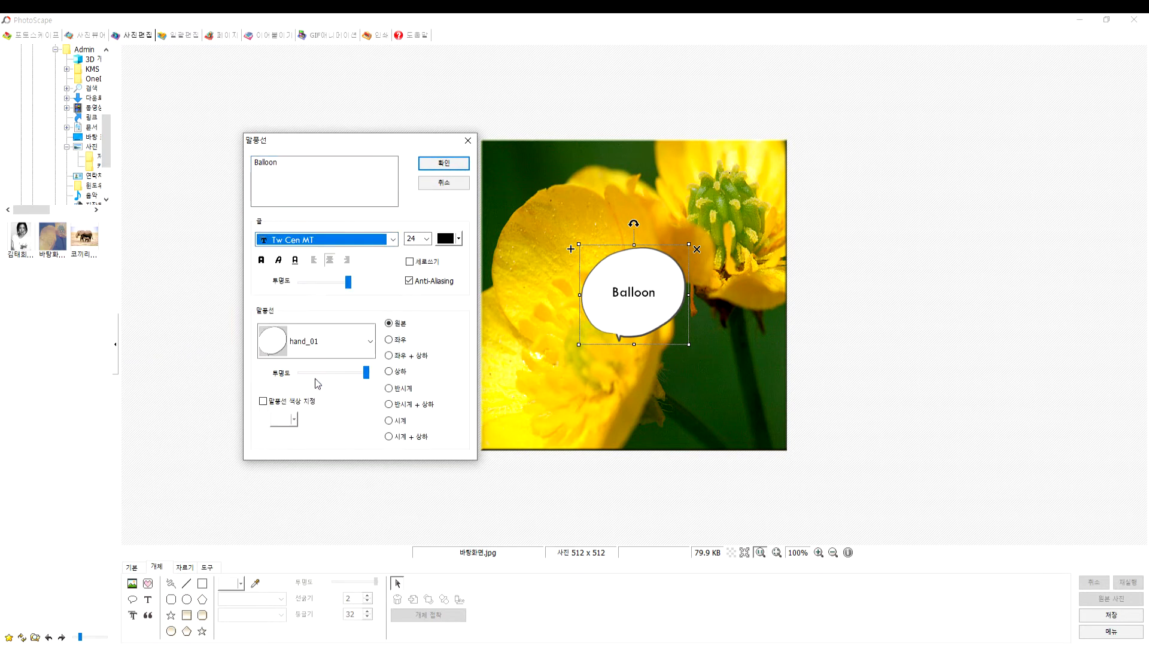
Try the balloon shapes hand_11, hand_22 and image07 on the flower photo
left_click(328, 342)
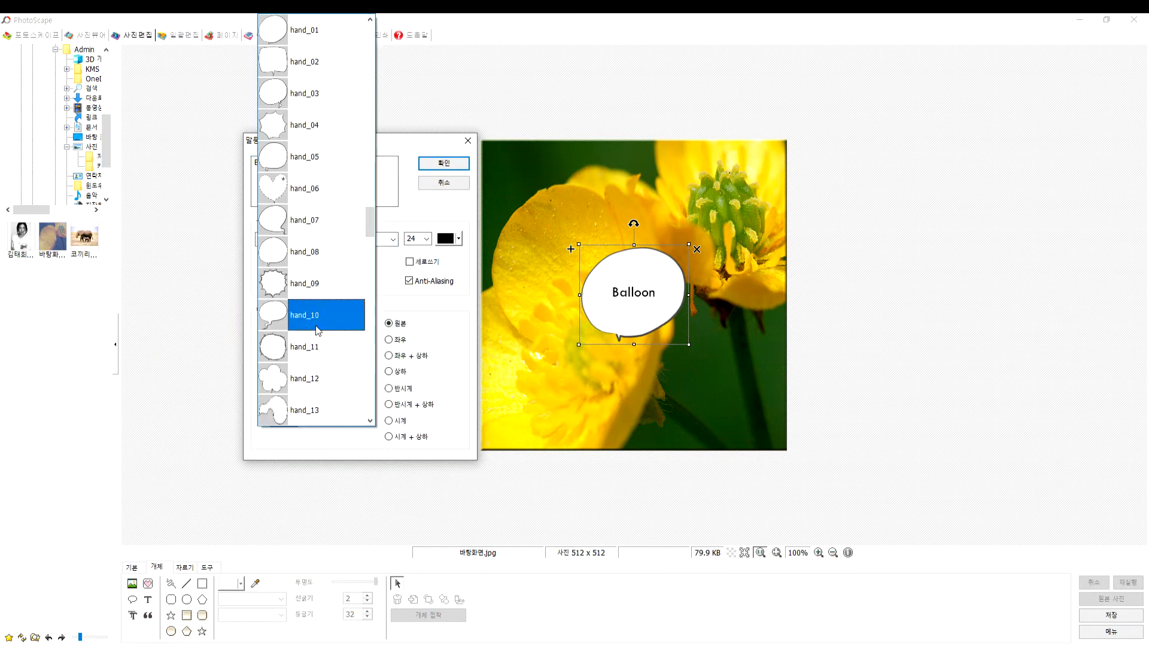
left_click(292, 354)
left_click(299, 327)
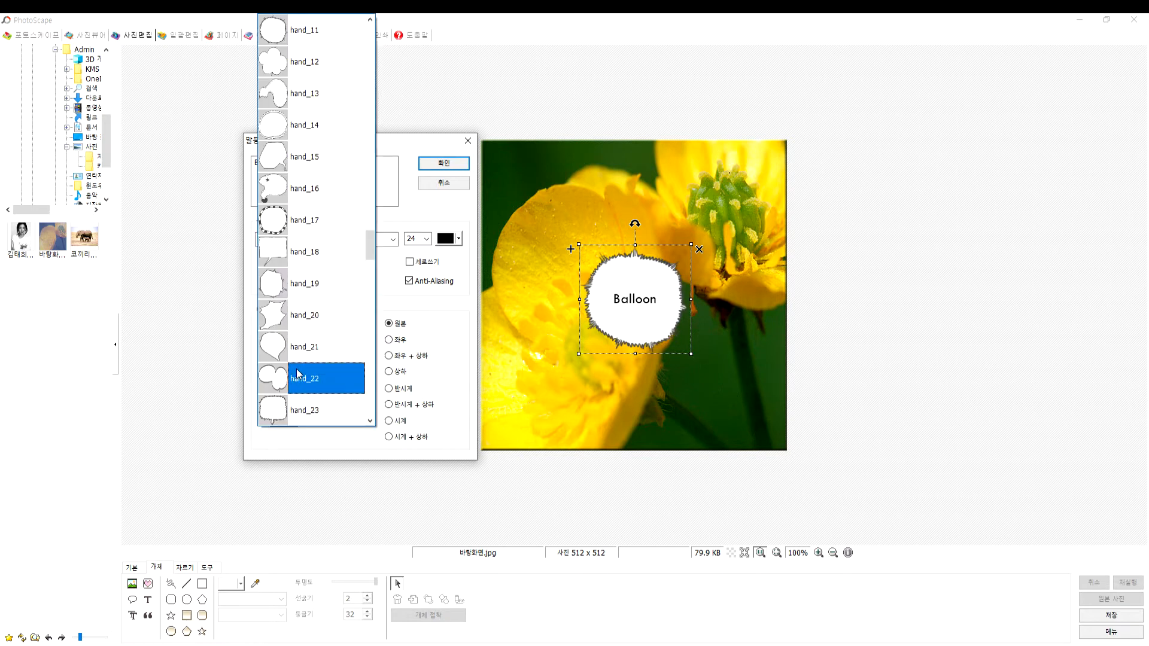
left_click(300, 379)
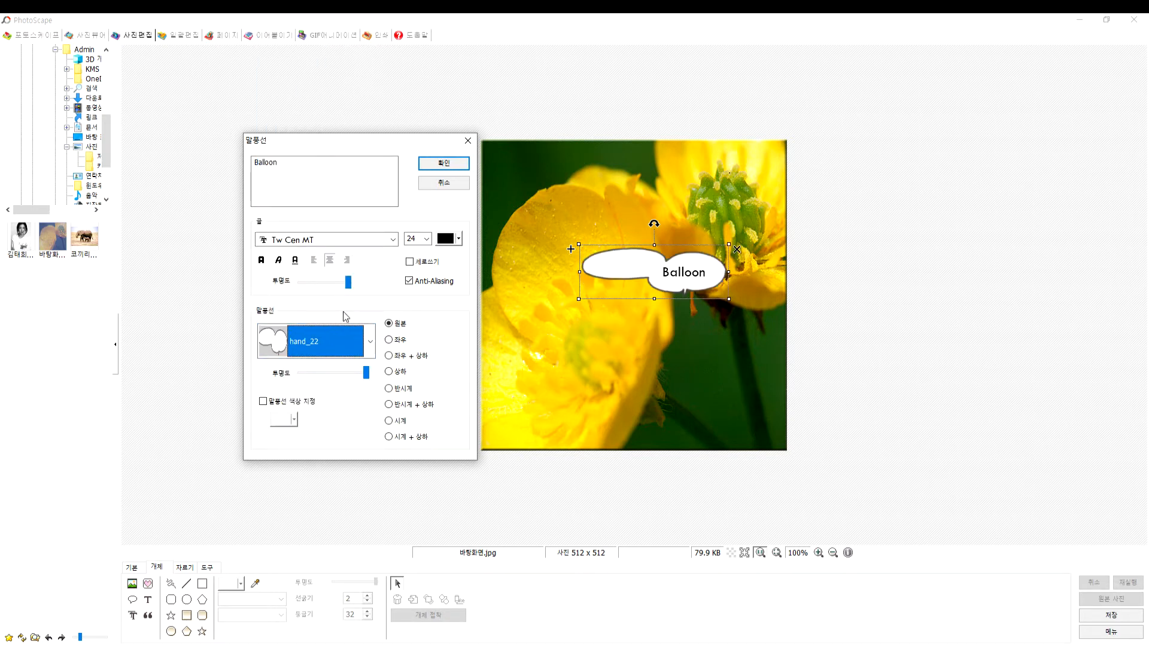
left_click(346, 339)
left_click(313, 380)
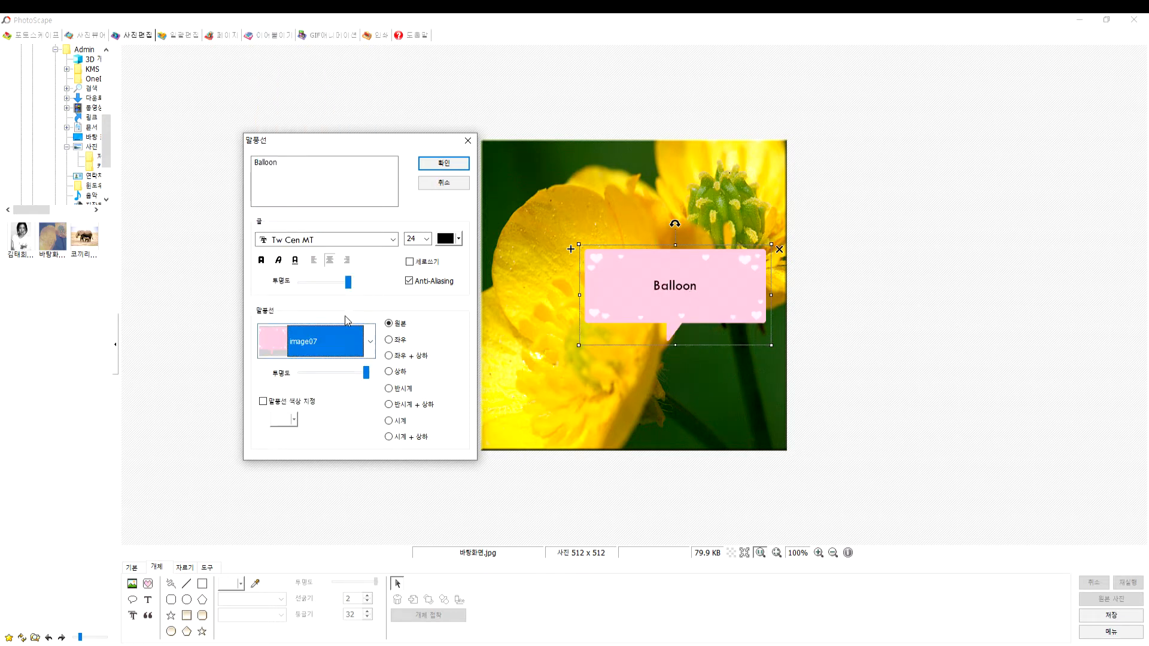
Set the balloon shape to the thought cloud bitmap07 and confirm the balloon
left_click(346, 338)
scroll(336, 336, "up", 12)
scroll(340, 328, "up", 10)
left_click(323, 185)
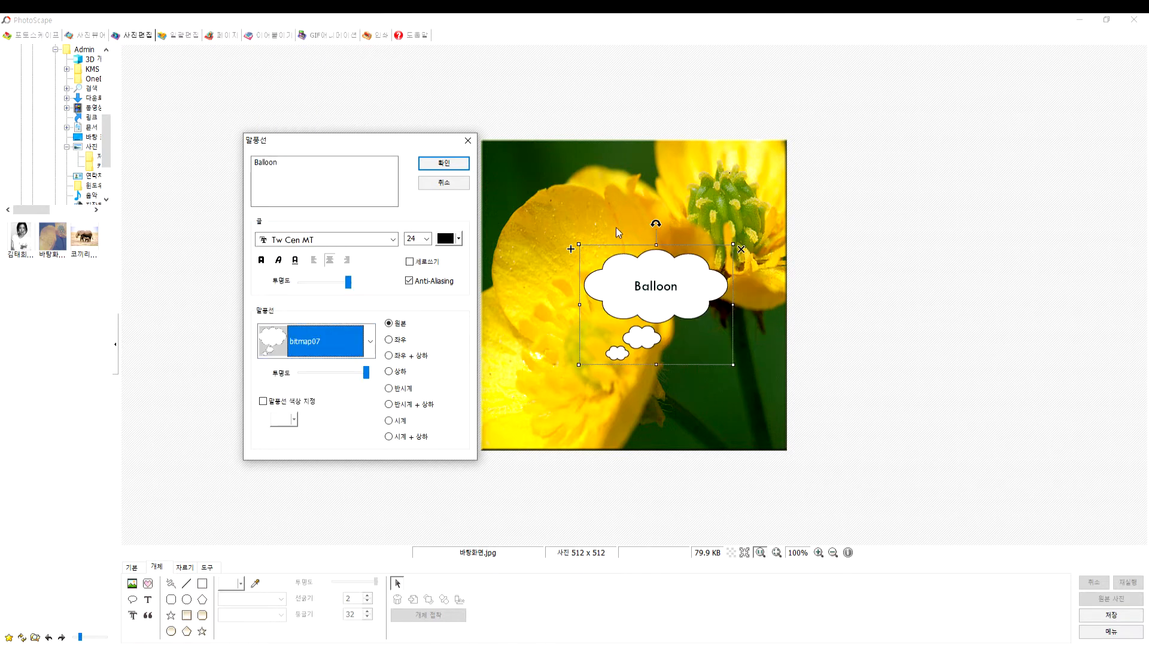
left_click(444, 164)
Enlarge the cloud balloon slightly and move it up onto the upper part of the flower
mouse_move(578, 244)
left_mouse_down()
mouse_move(558, 183)
mouse_move(547, 228)
mouse_move(562, 232)
left_mouse_up()
mouse_move(565, 299)
left_mouse_down()
mouse_move(587, 296)
mouse_move(550, 293)
mouse_move(565, 289)
left_mouse_up()
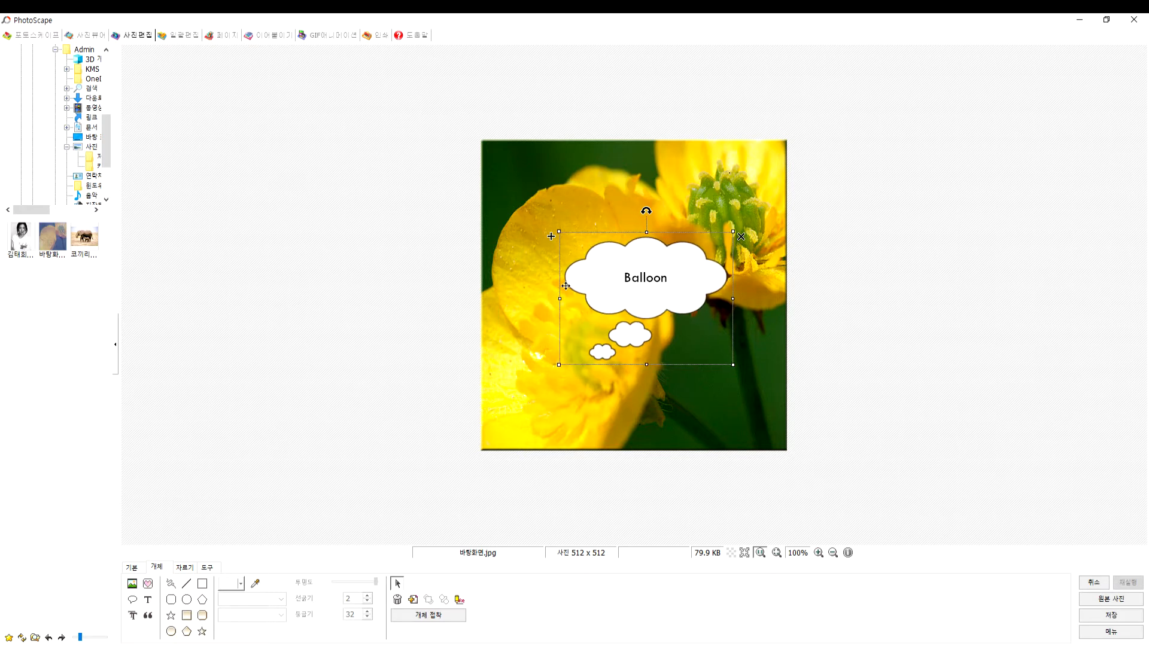
left_click_drag(665, 276, 636, 236)
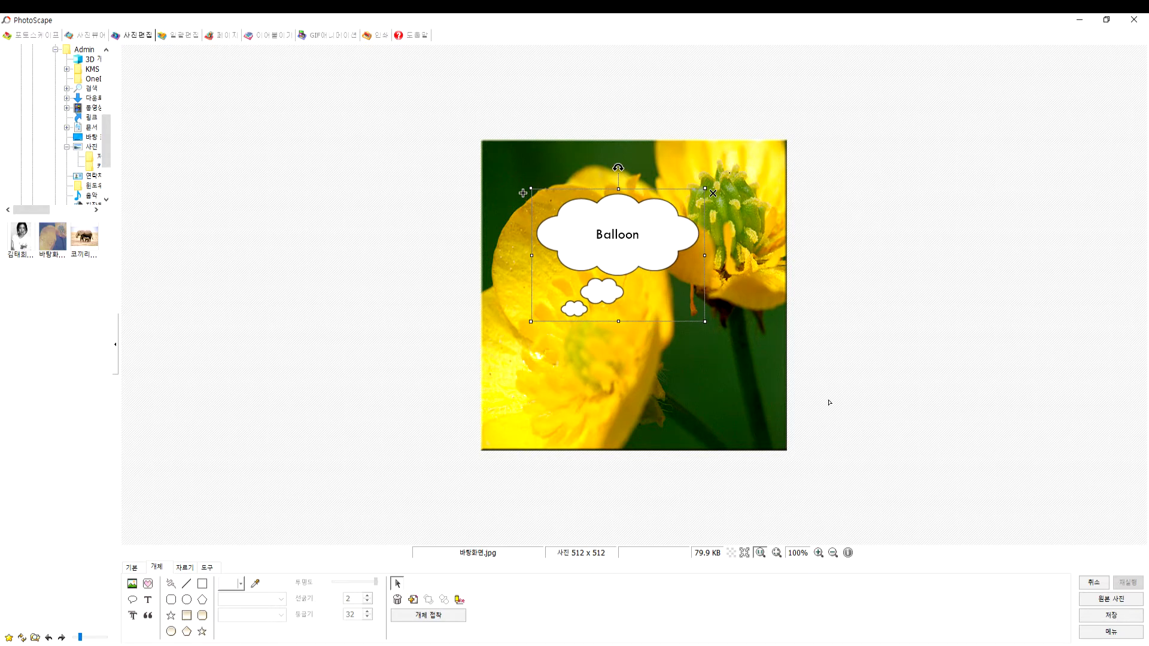
Close PhotoScape without saving the edited photo, and start a new paragraph below the website line in the Notepad notes
left_click(1134, 19)
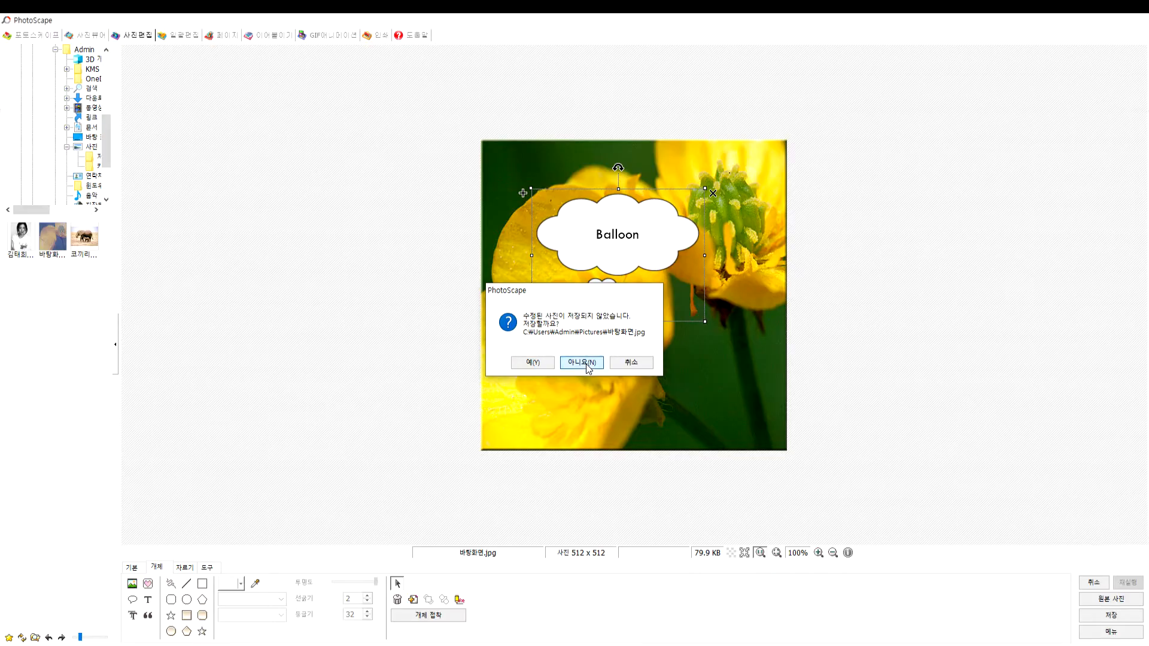
left_click(585, 363)
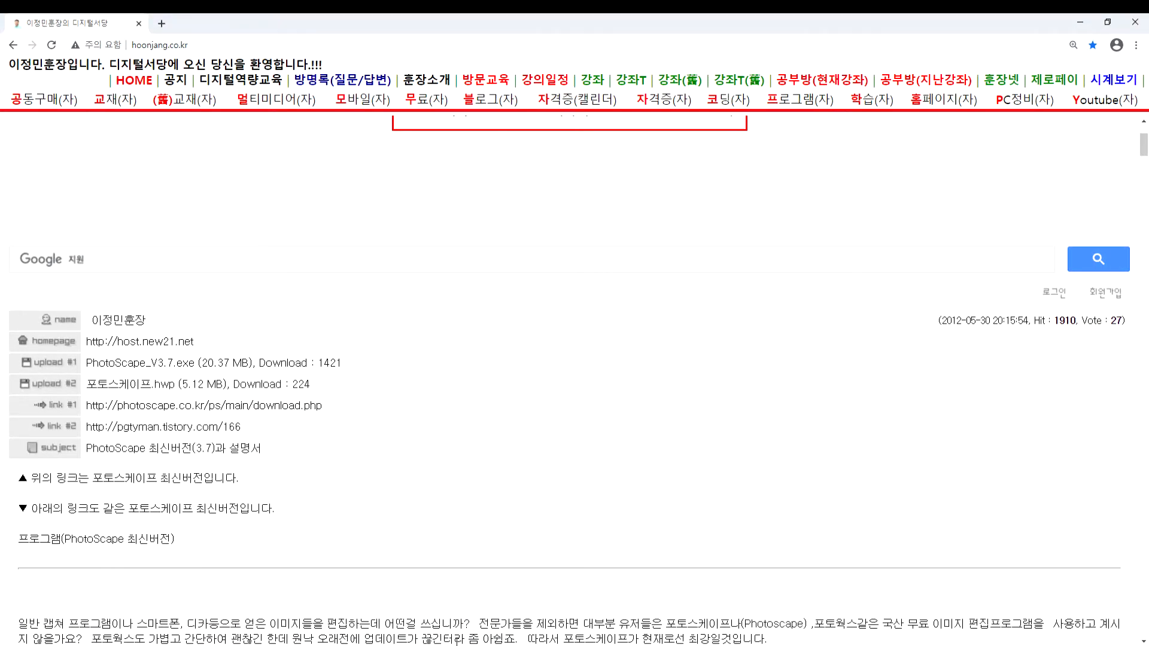
key("alt+Tab")
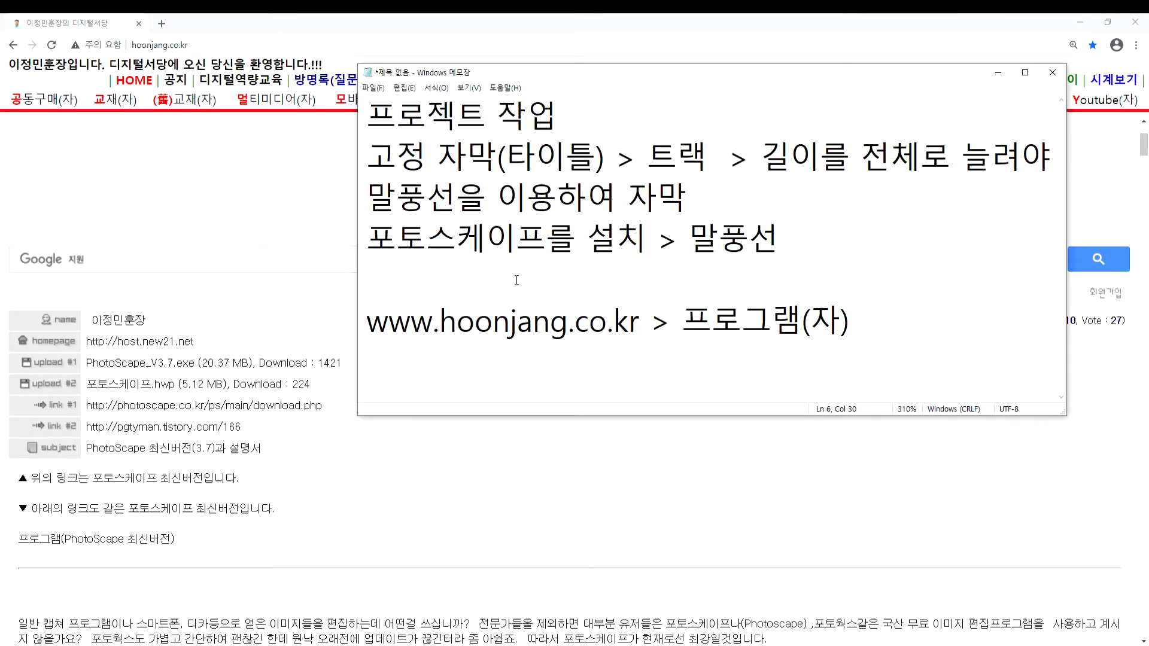
key("Return")
key("Return")
key("Return")
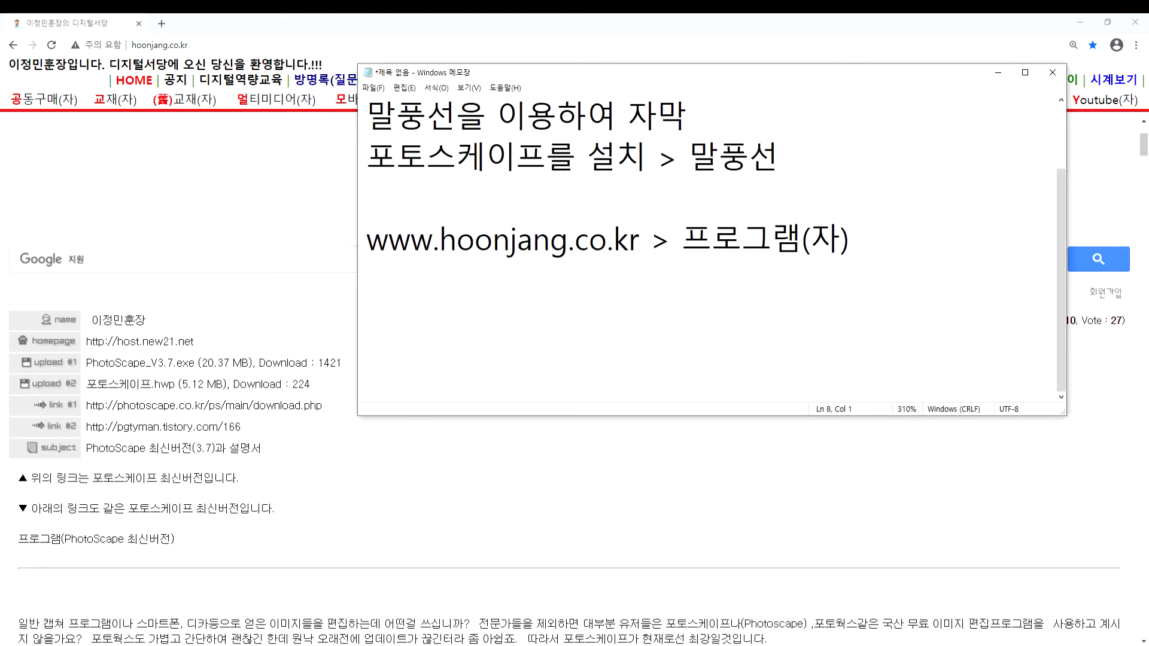
Open the folder C:\Program Files (x86)\PhotoScape in File Explorer
left_click(379, 645)
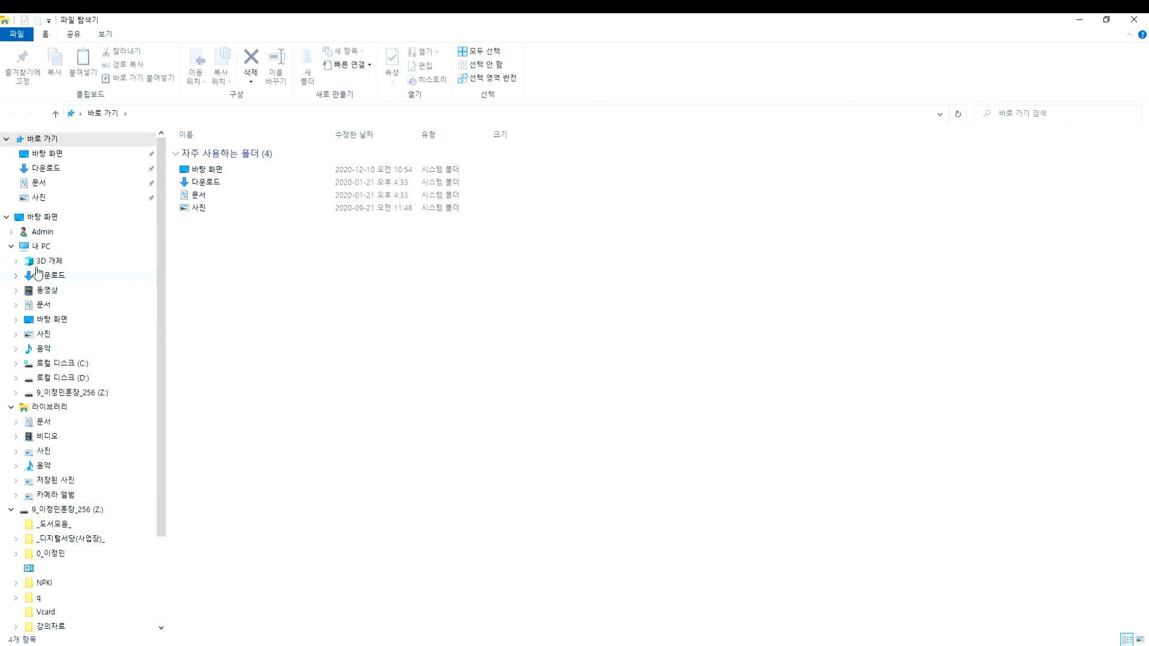
left_click(41, 246)
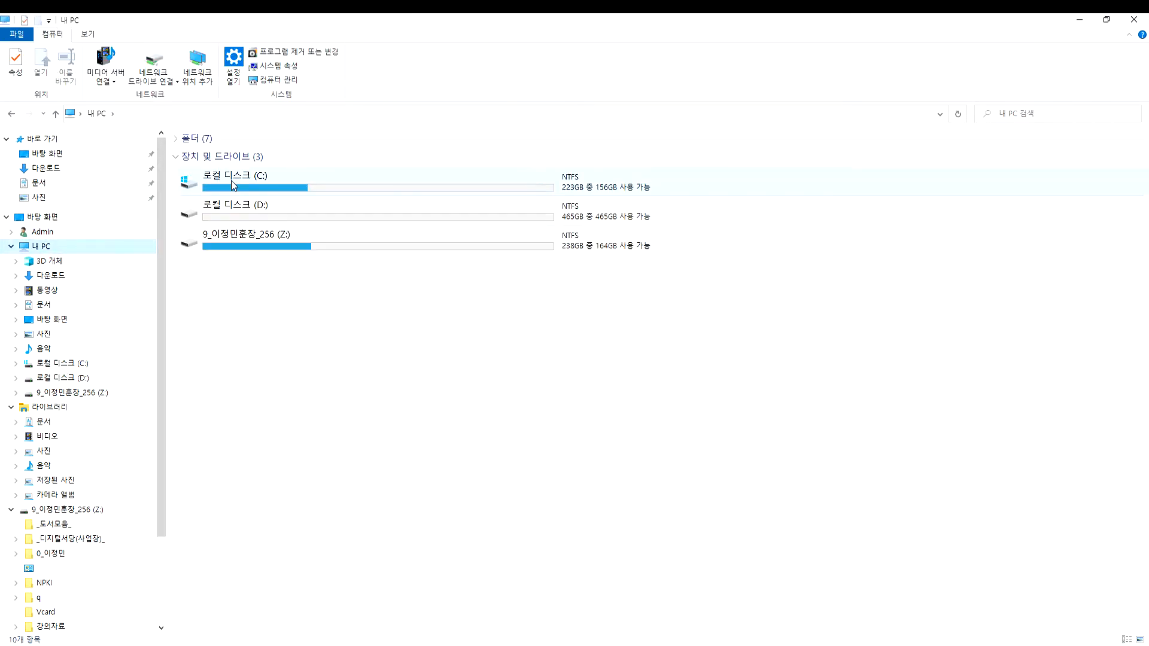
double_click(232, 180)
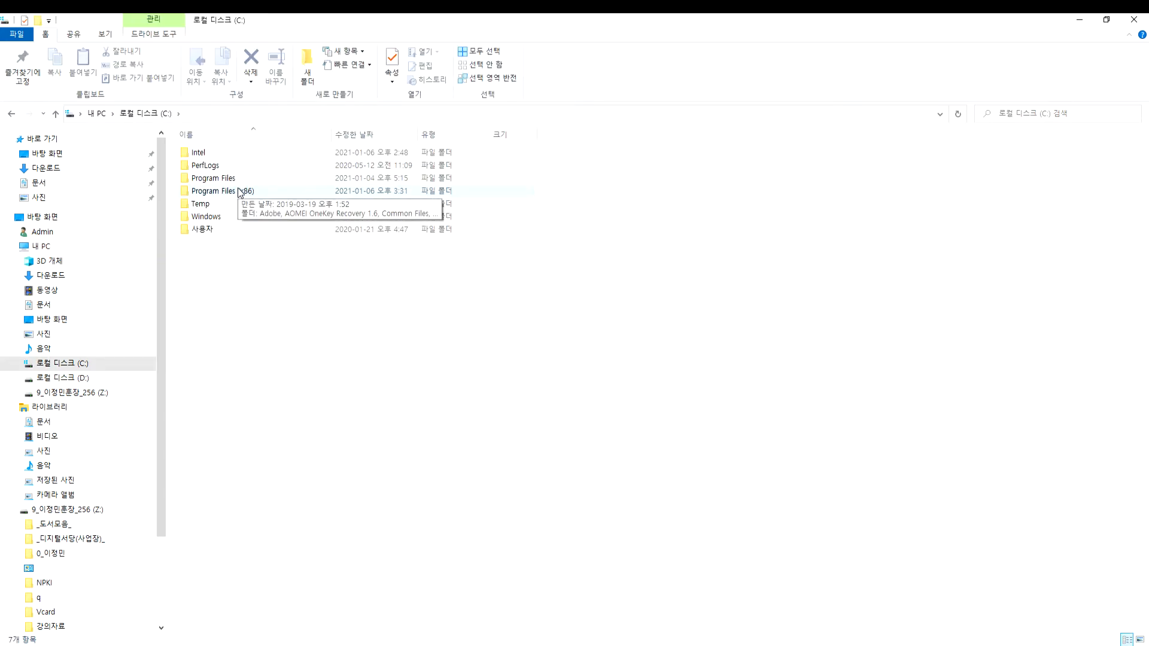
double_click(240, 191)
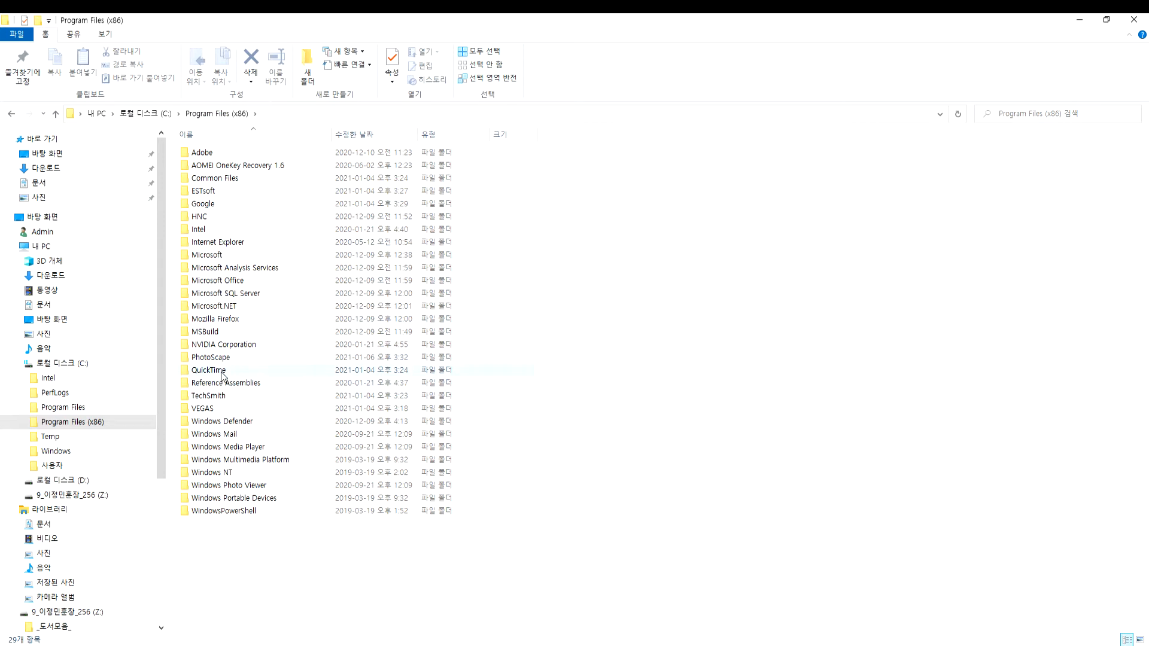
double_click(210, 358)
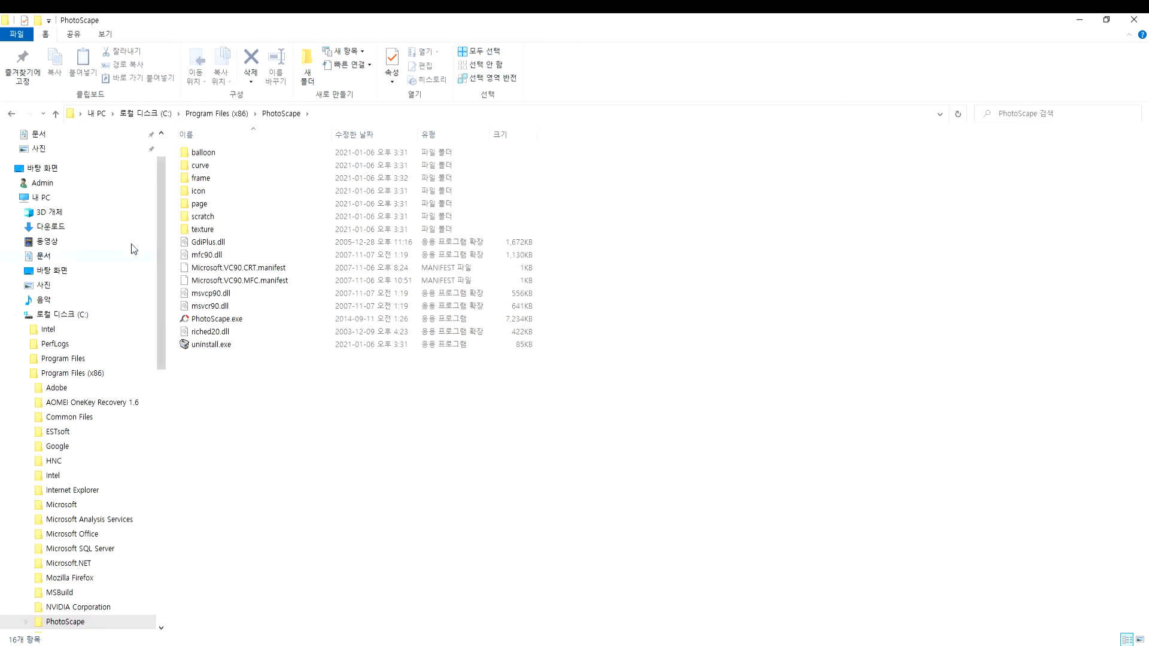
Copy the folder path C:\Program Files (x86)\PhotoScape into the last line of the Notepad notes
left_click(335, 114)
key("ctrl+c")
key("alt+Tab")
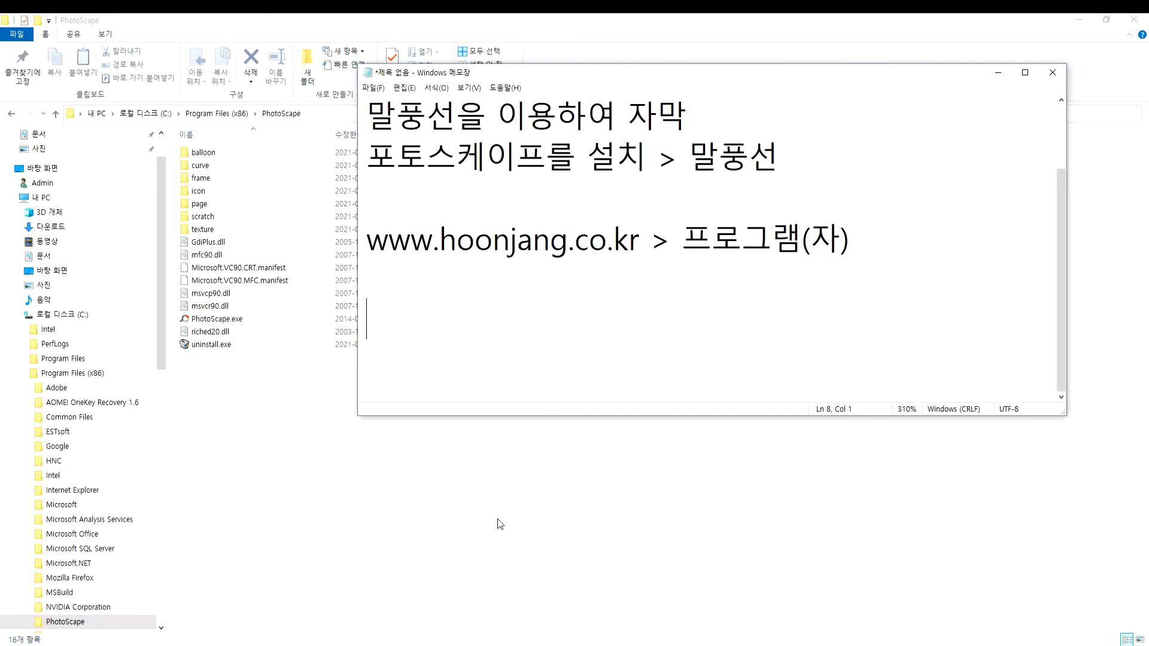
key("ctrl+v")
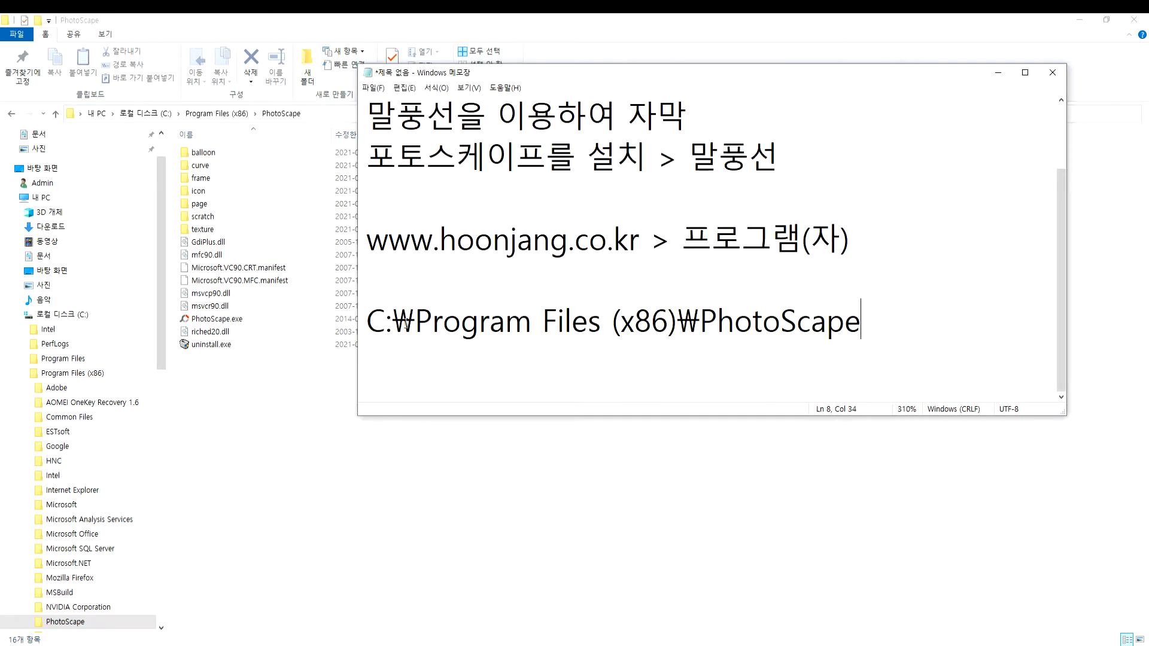
left_click(401, 322)
left_click_drag(433, 322, 679, 322)
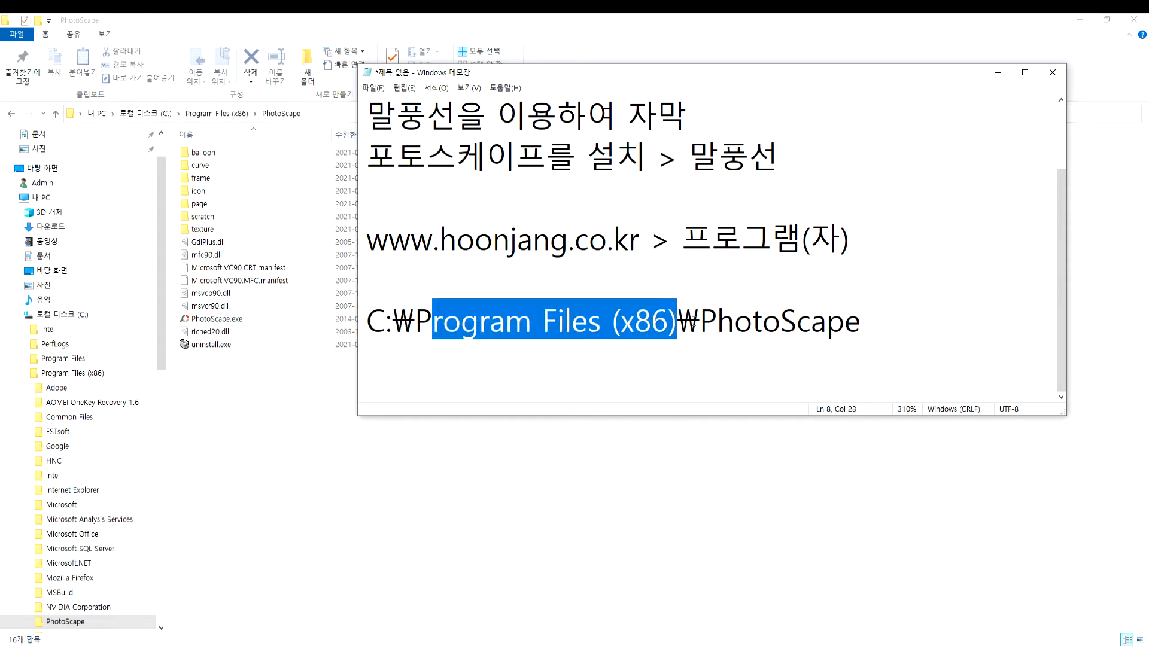
left_click(694, 321)
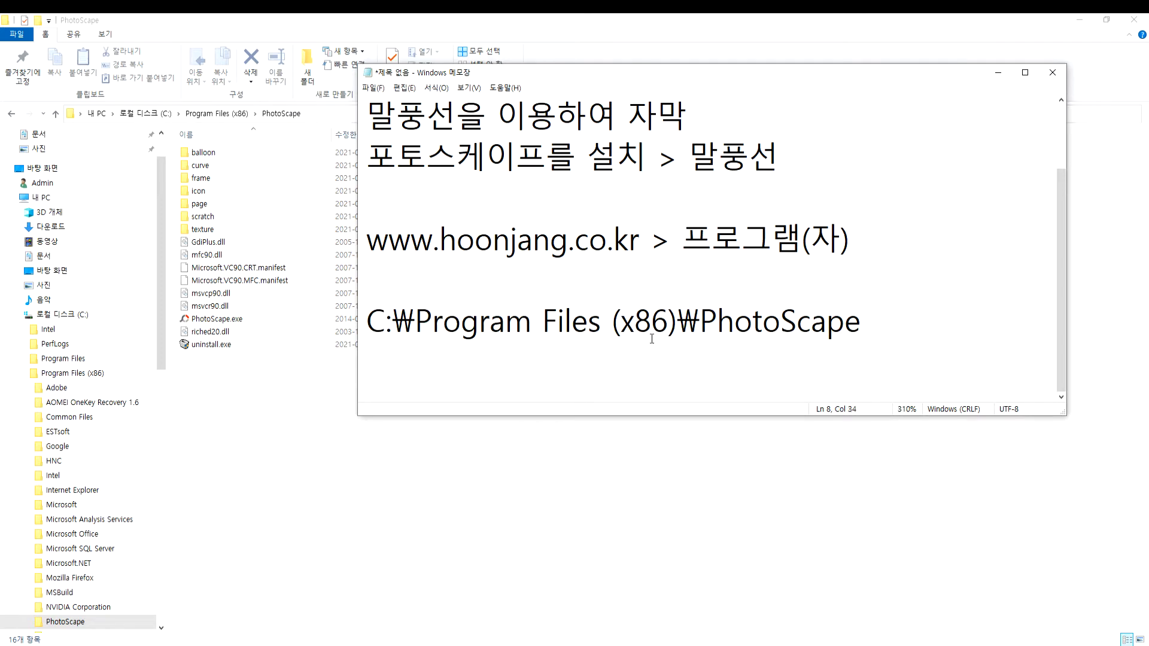
Open the balloon subfolder in File Explorer and replace the path in the notes with C:\Program Files (x86)\PhotoScape\balloon
left_click(256, 151)
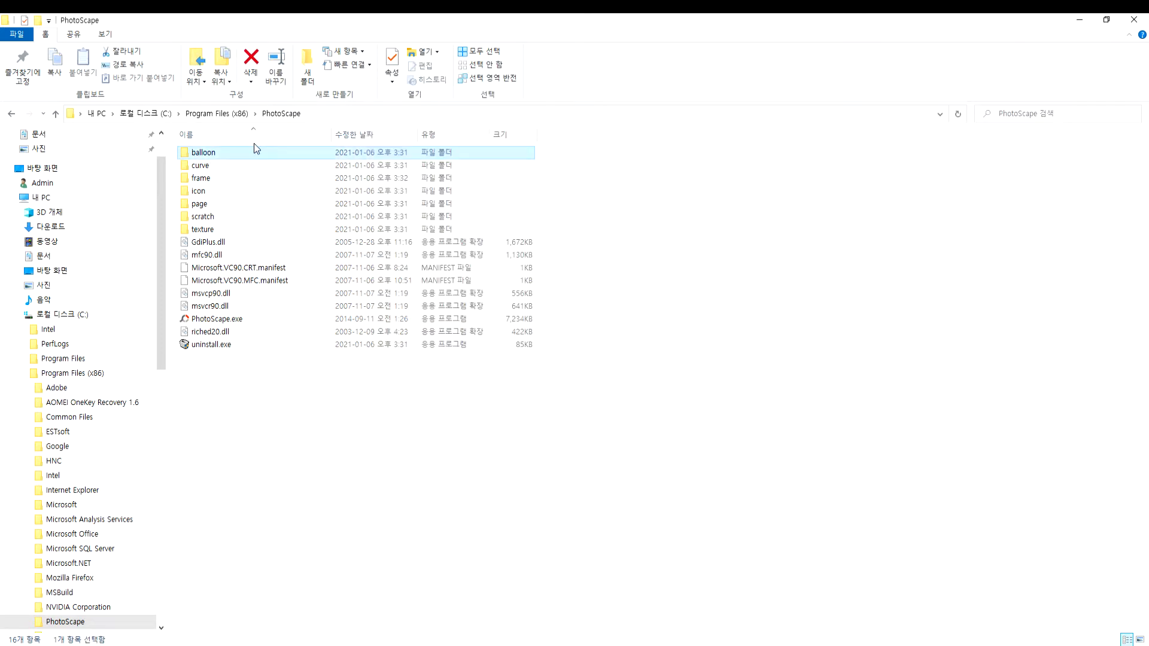
double_click(206, 154)
left_click(383, 113)
key("ctrl+c")
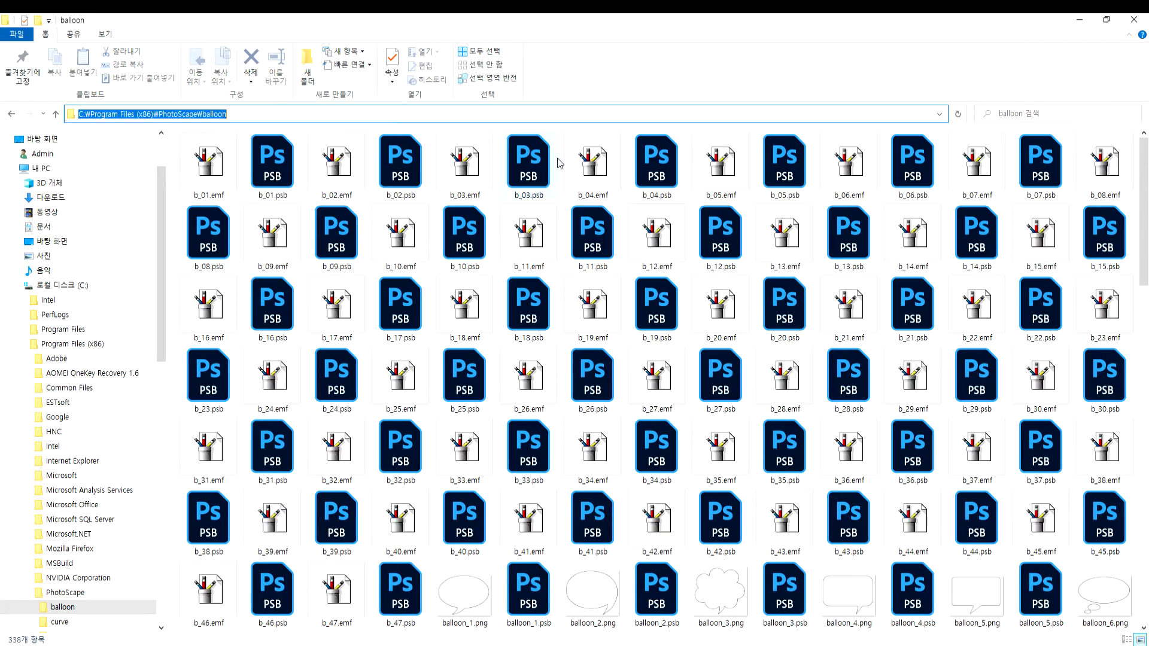
key("alt+Tab")
left_click_drag(862, 321, 341, 321)
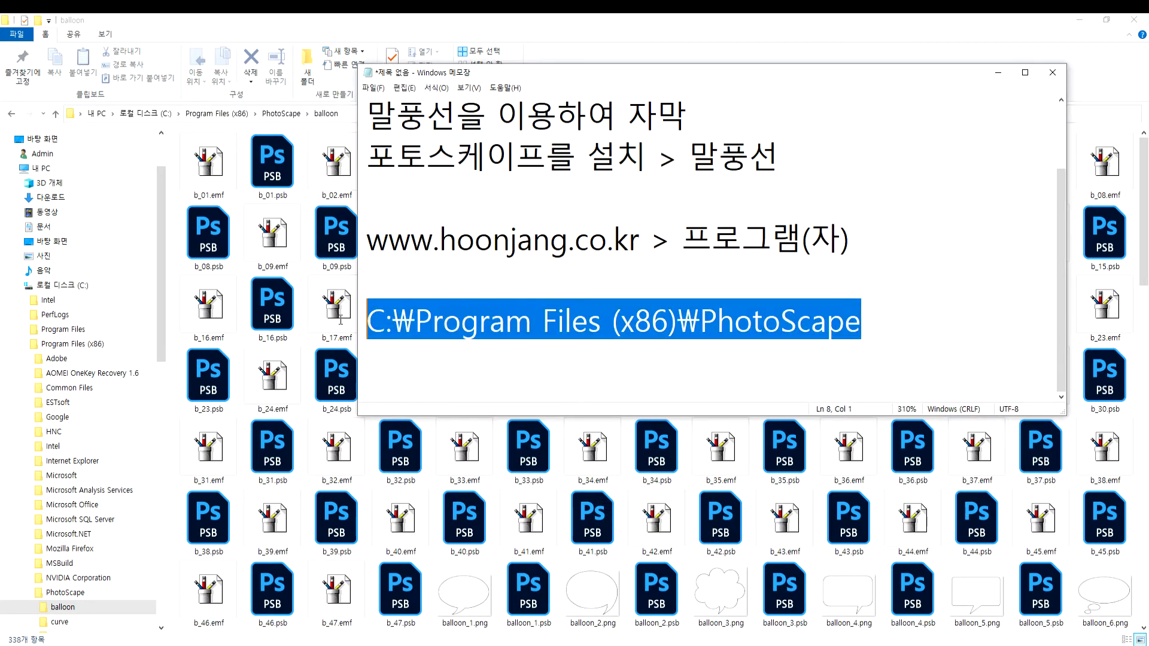
key("ctrl+v")
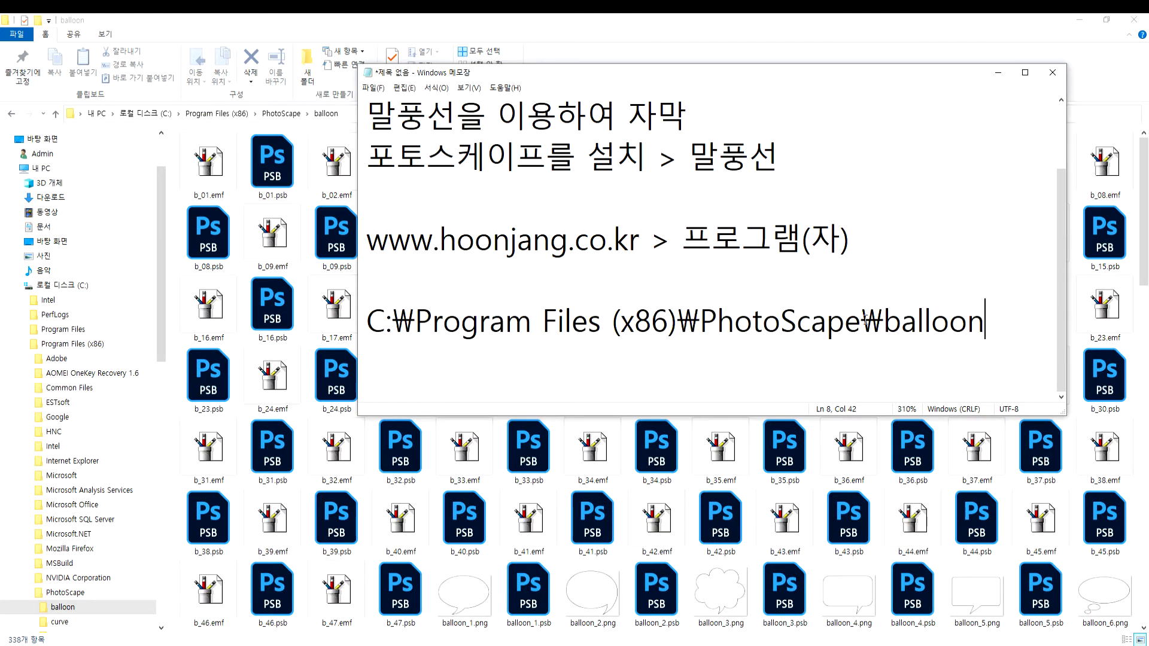
Maximize the Notepad window and append "폴더" to the balloon folder path, followed by a new line
left_click(1025, 72)
type("vhf")
key("BackSpace")
key("Hangul")
type("폴더")
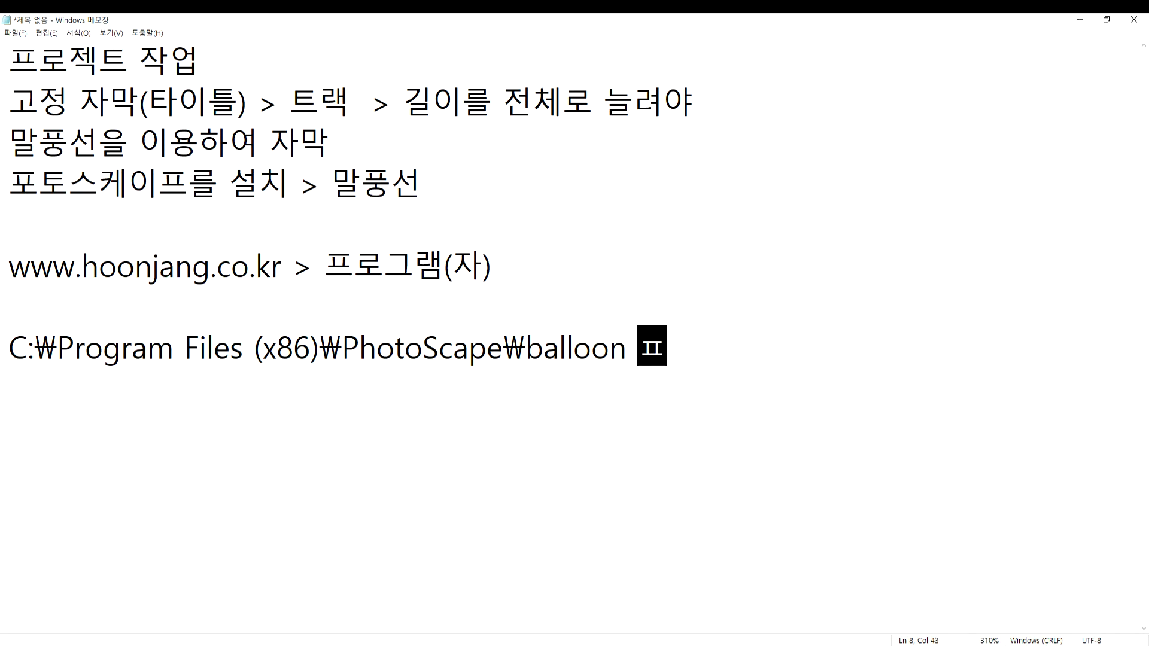
key("Return")
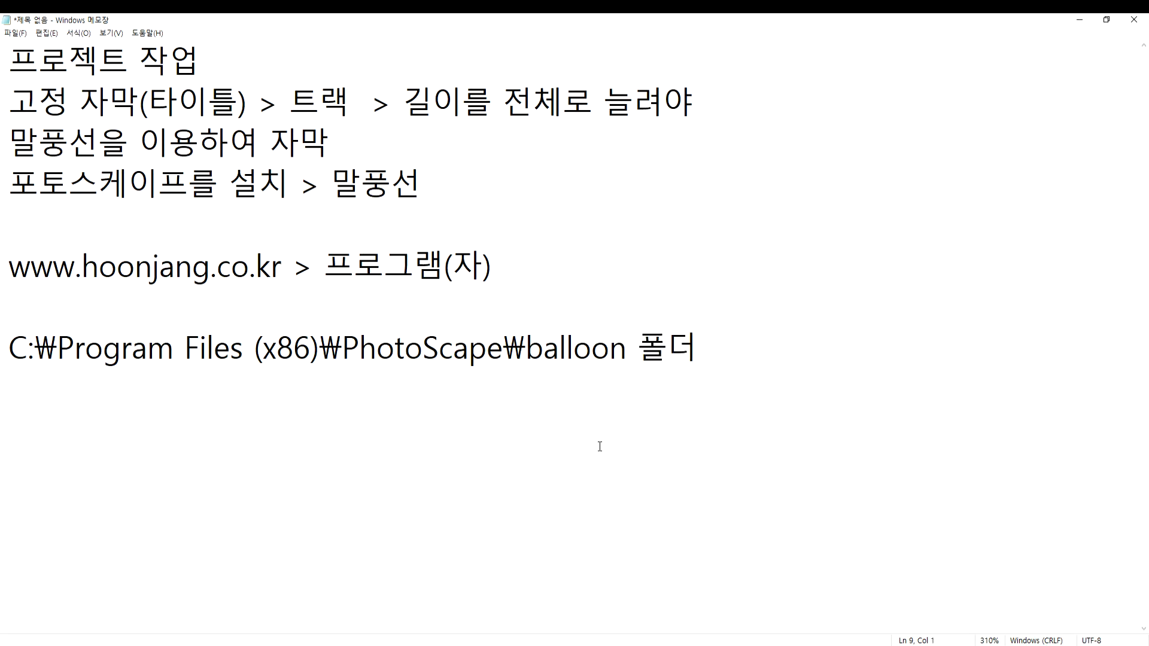
Browse the balloon folder in File Explorer and select balloon_3.png, balloon_13.png and balloon006.png together
key("alt+Tab")
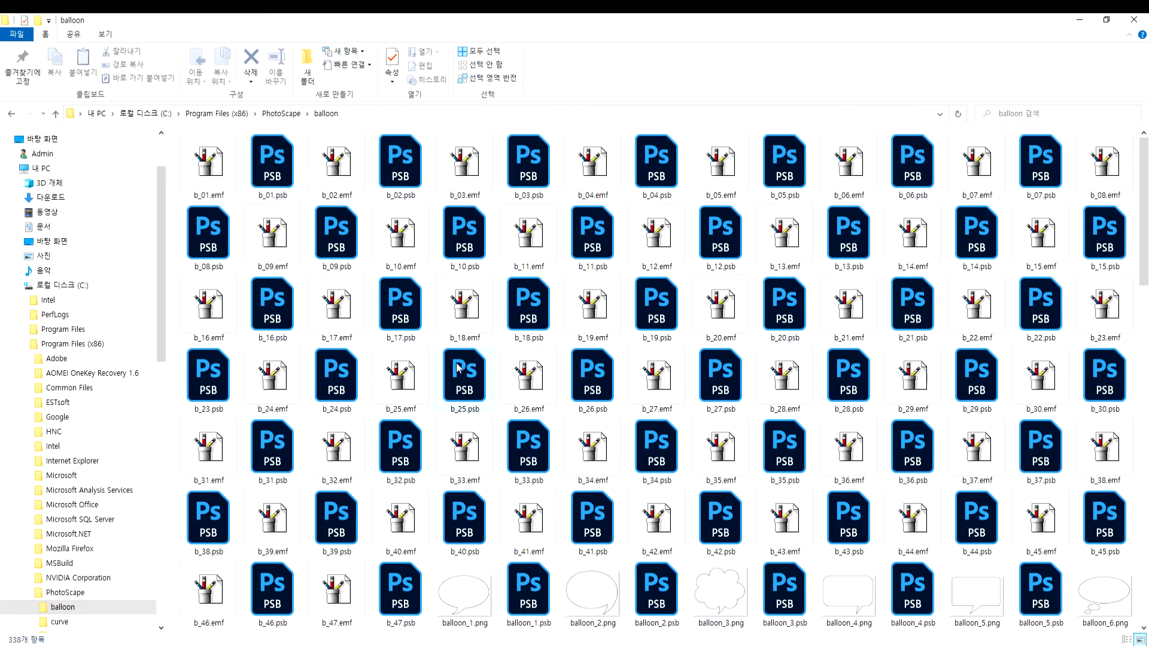
left_click(107, 36)
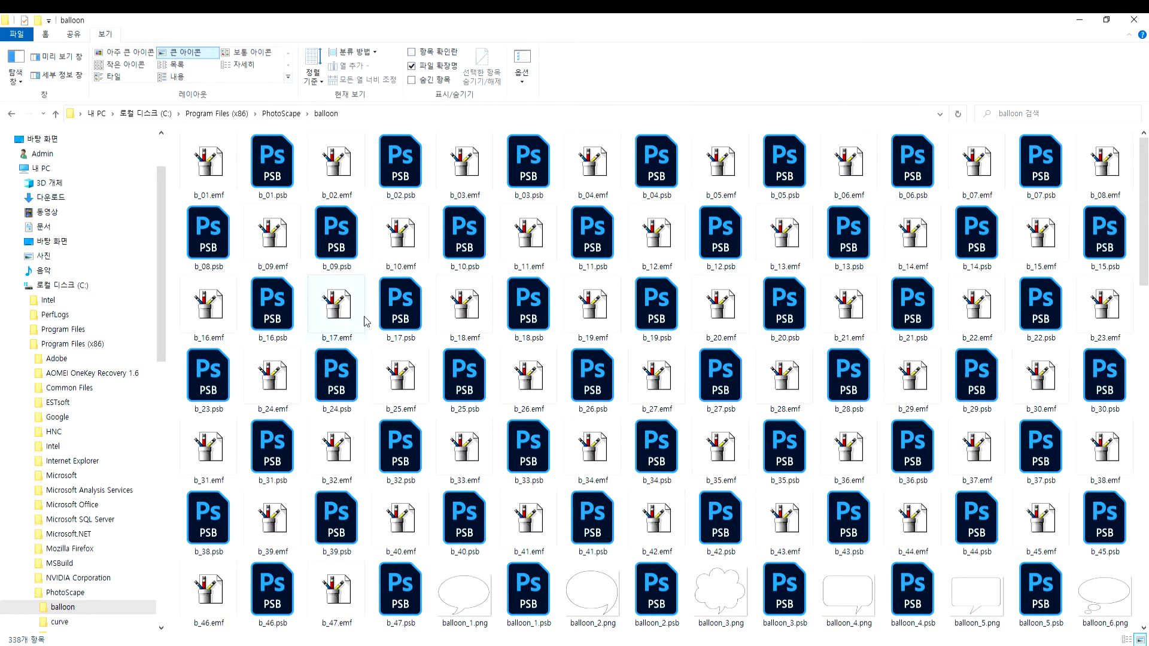
scroll(362, 314, "down", 6)
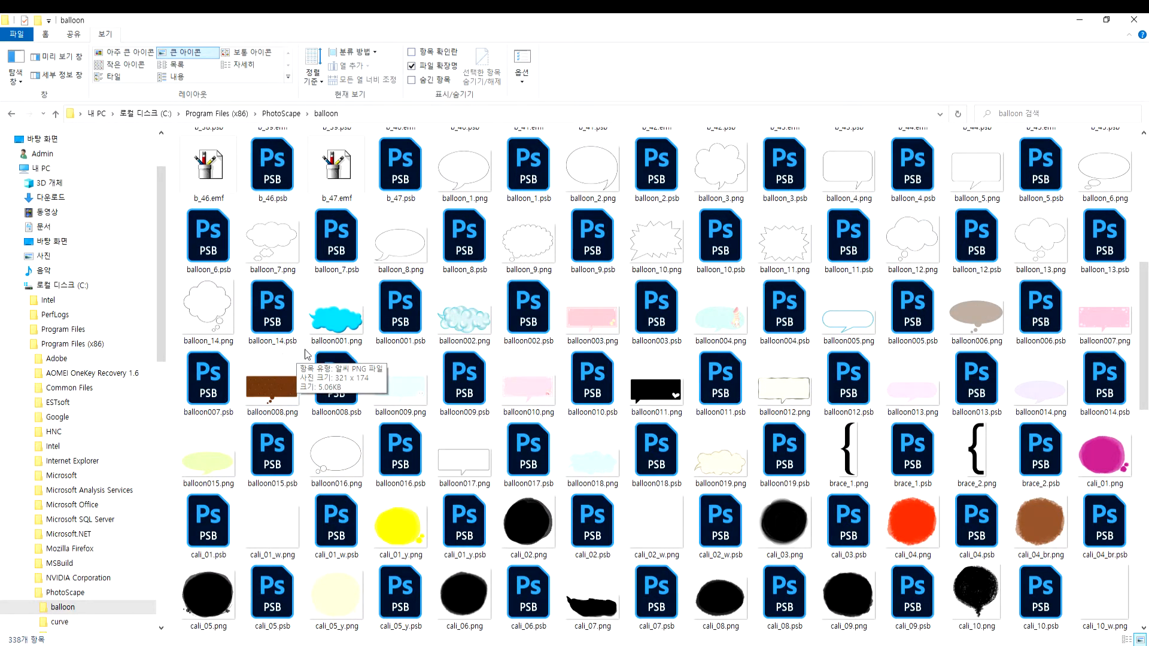
scroll(305, 354, "up", 5)
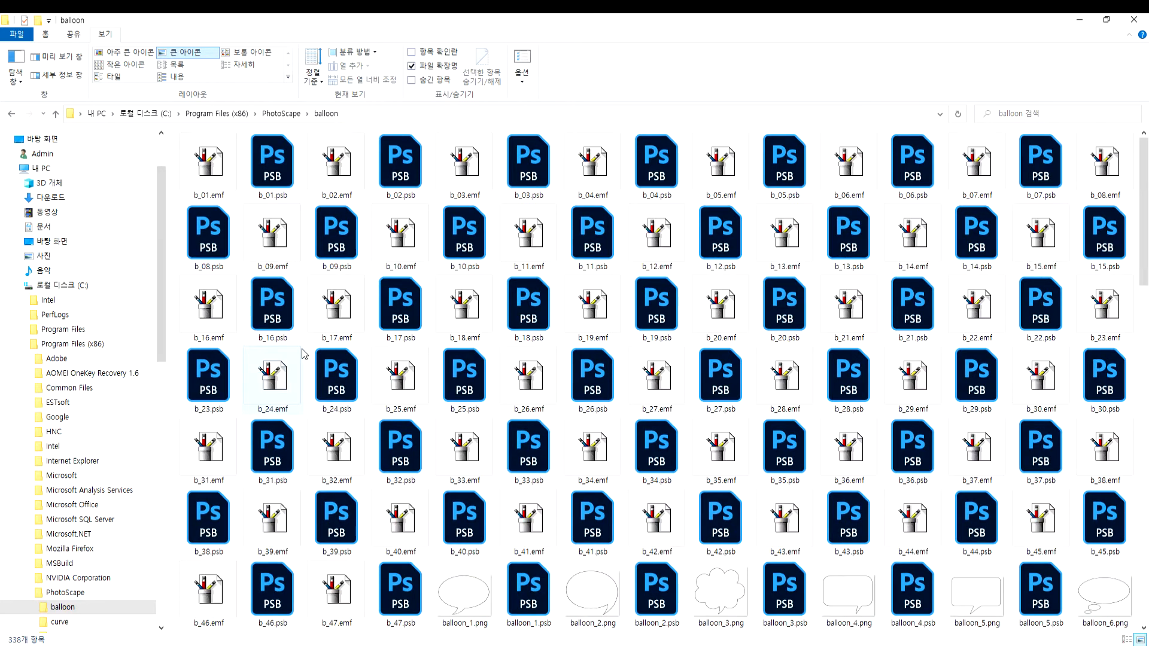
scroll(304, 354, "down", 8)
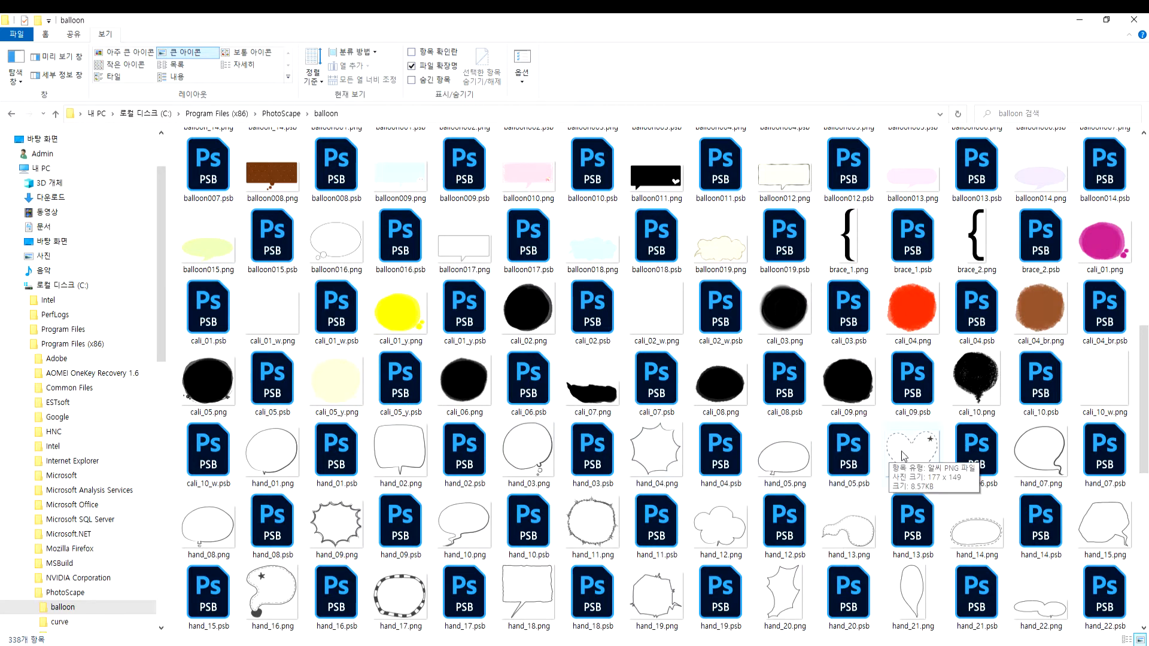
scroll(662, 407, "up", 5)
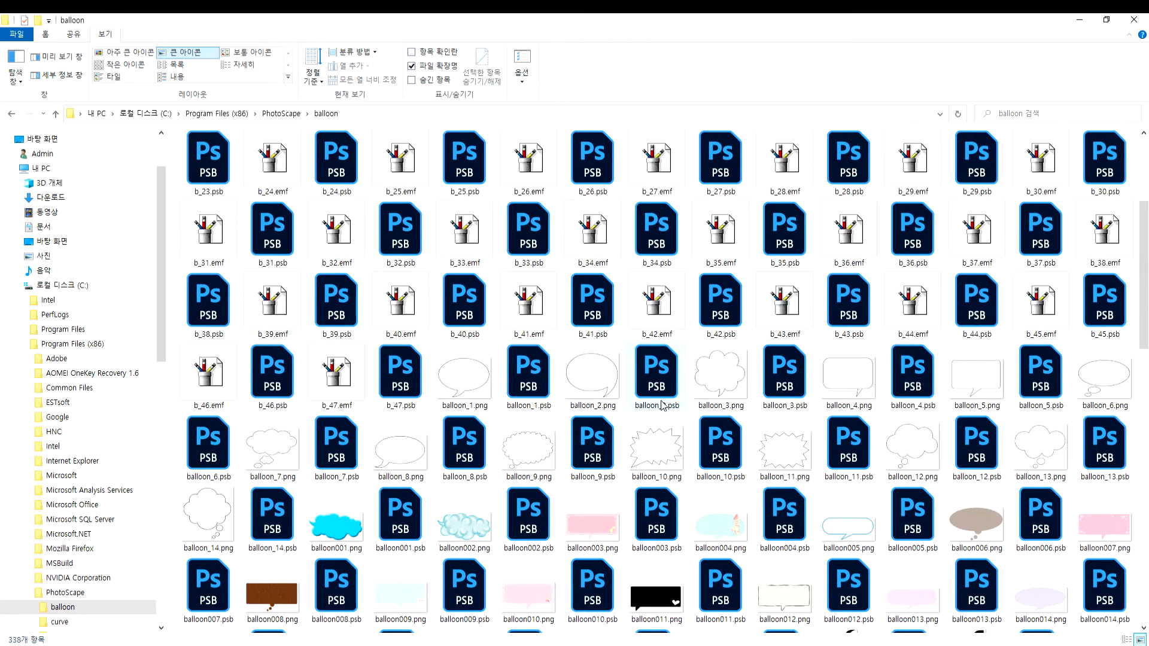
left_click(710, 389)
left_click(1039, 452, "ctrl")
left_click(974, 520, "ctrl")
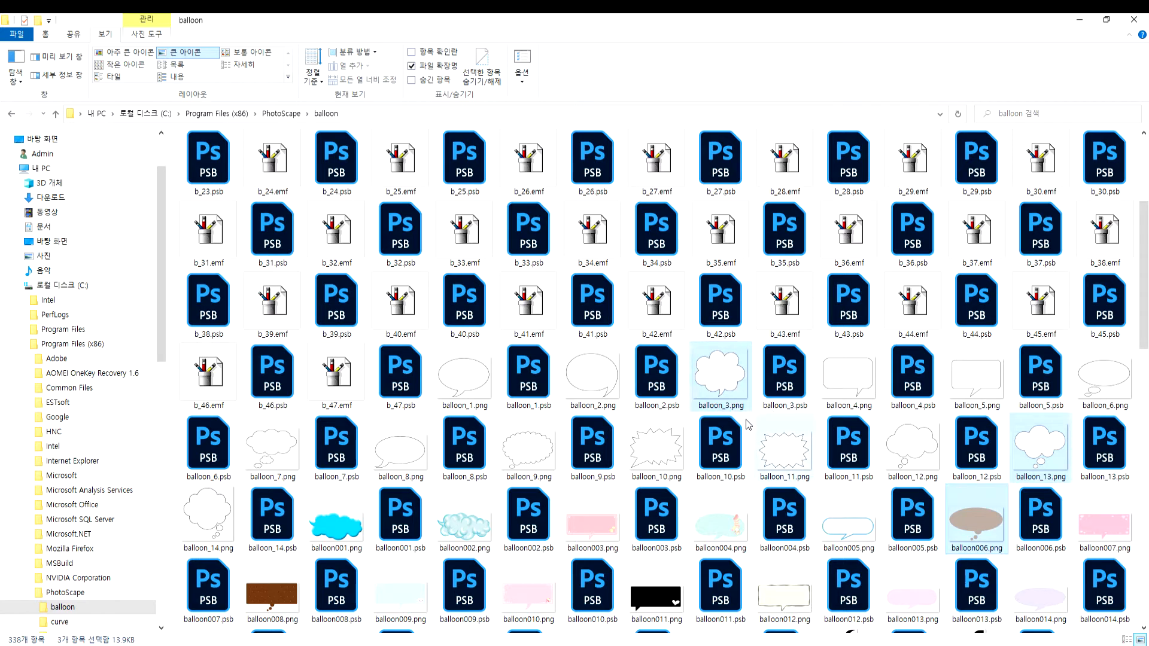
Copy balloon_3.png, balloon_6.png, balloon_11.png and balloon_13.png from the PhotoScape balloon folder
left_click(723, 388)
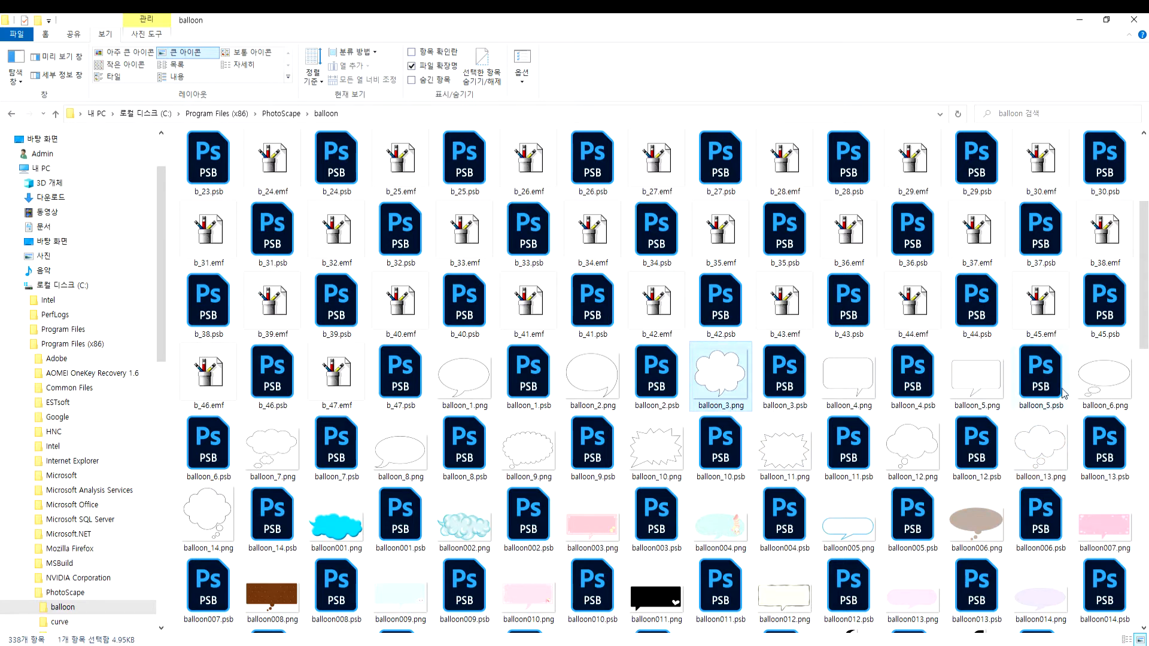
left_click(1090, 384, "ctrl")
left_click(1052, 450, "ctrl")
left_click(797, 453, "ctrl")
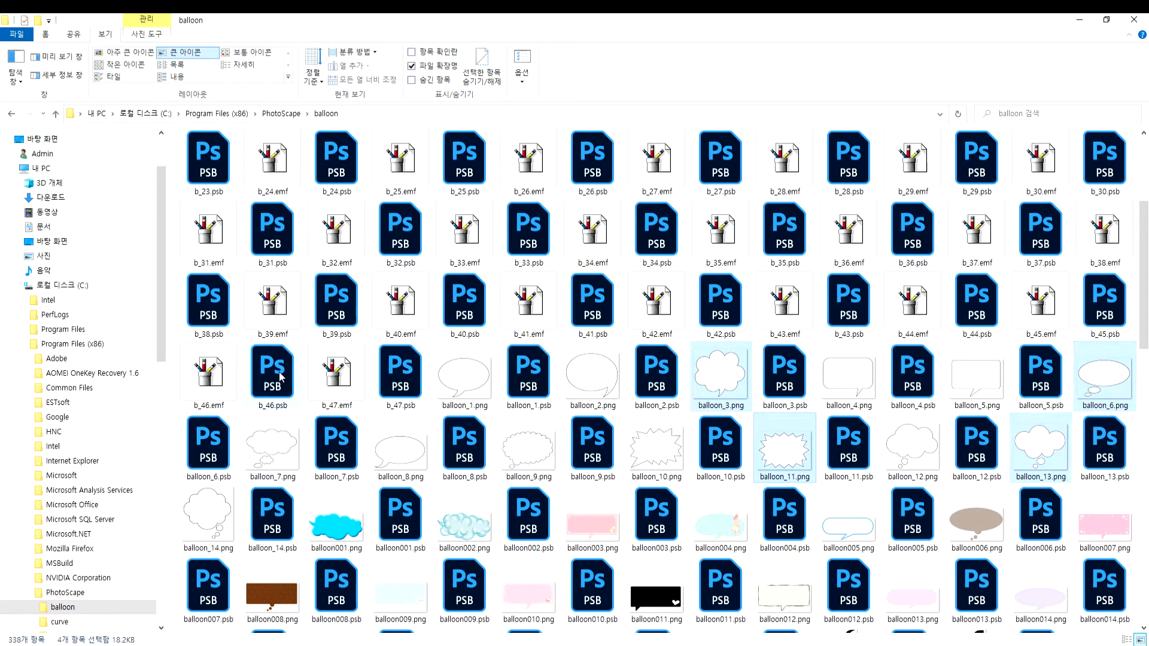
Create a folder named 말풍선 inside the personal folder on drive D: and open it
left_click_drag(160, 301, 161, 498)
left_click(18, 426)
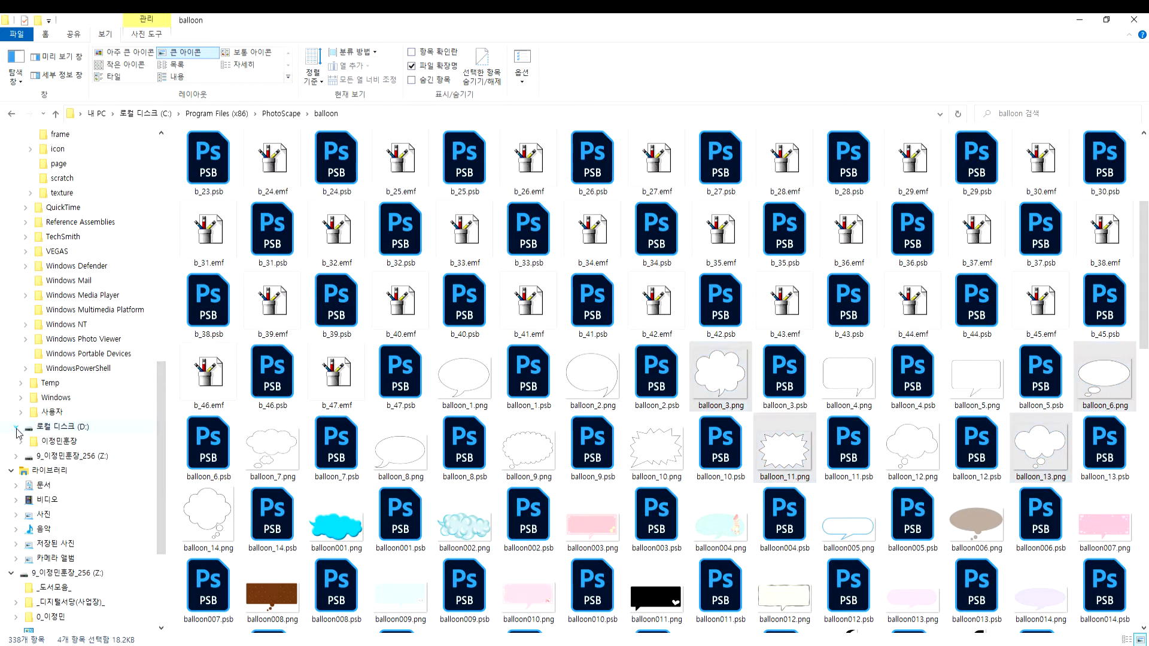
left_click(57, 442)
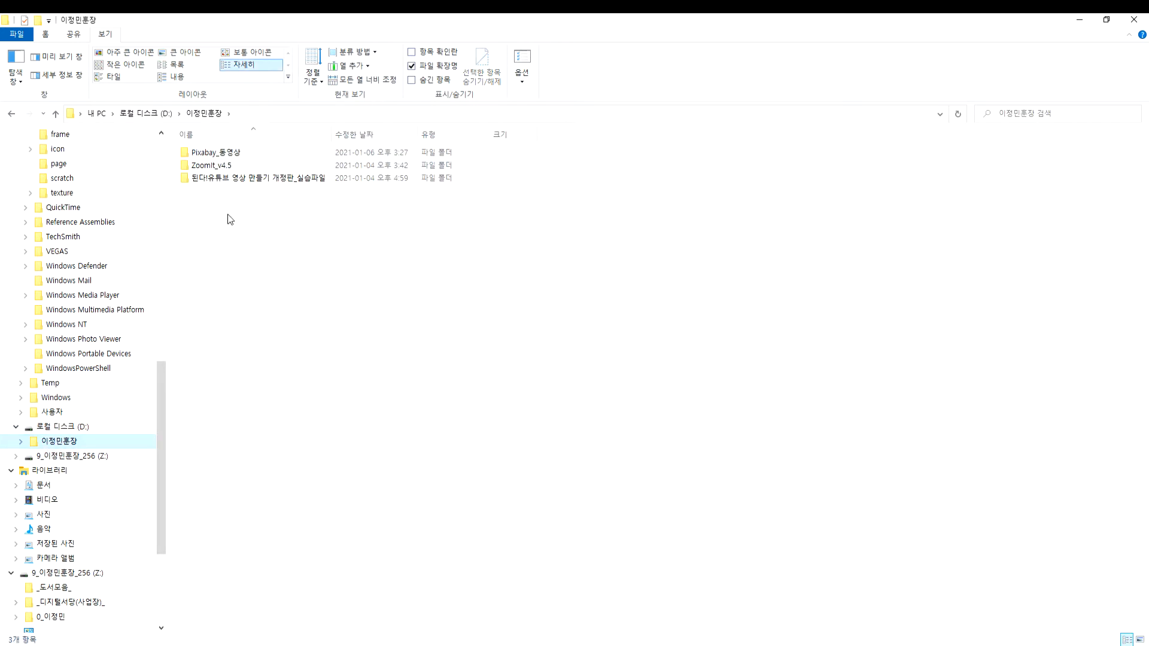
right_click(264, 241)
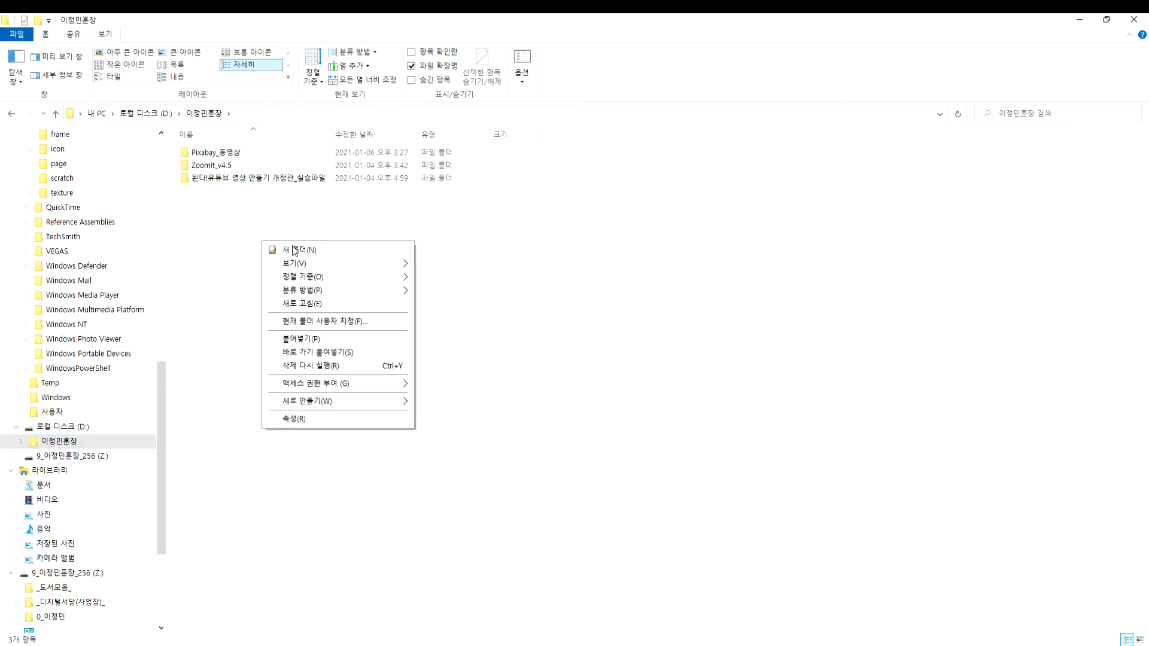
type("wfakf")
key("BackSpace")
key("BackSpace")
key("BackSpace")
key("Hangul")
type("말푸ㅇ")
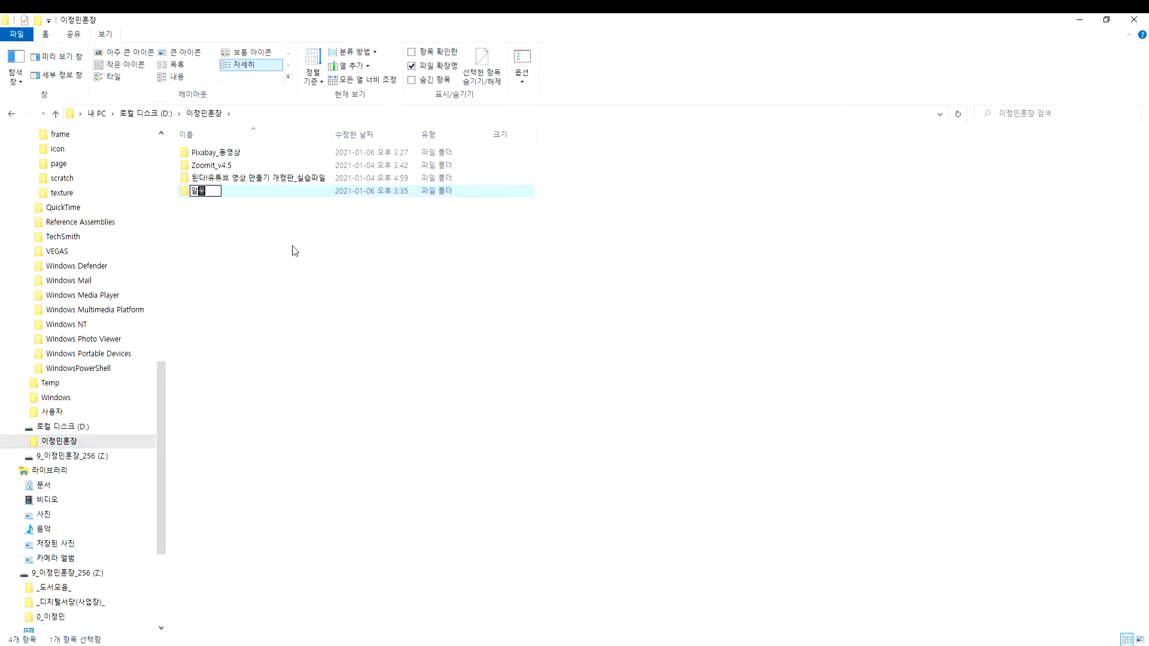
type("선")
key("Return")
key("Return")
Paste the copied balloon images into the 말풍선 folder and show them as extra large icons
right_click(390, 248)
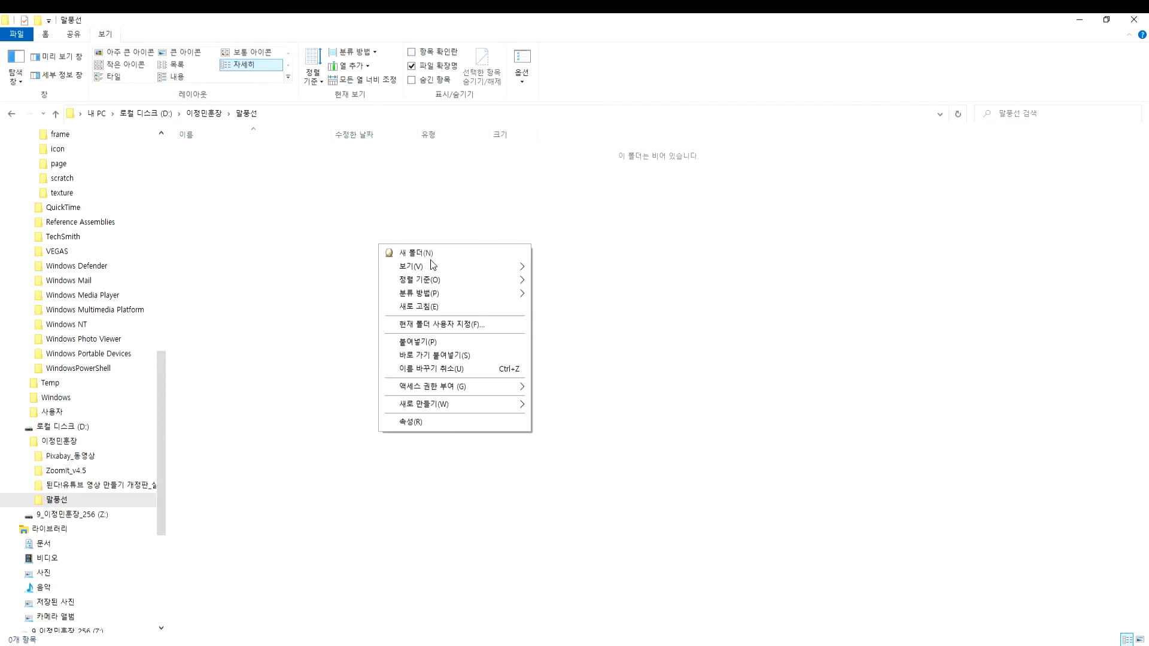
left_click(418, 341)
left_click(131, 54)
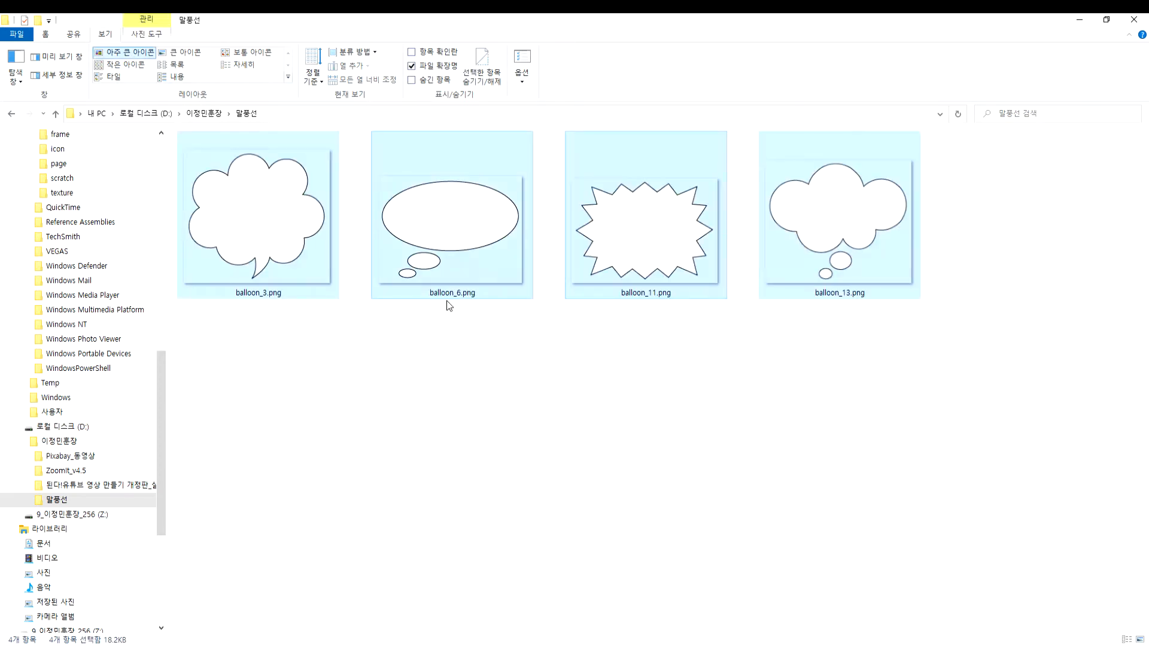
left_click(426, 346)
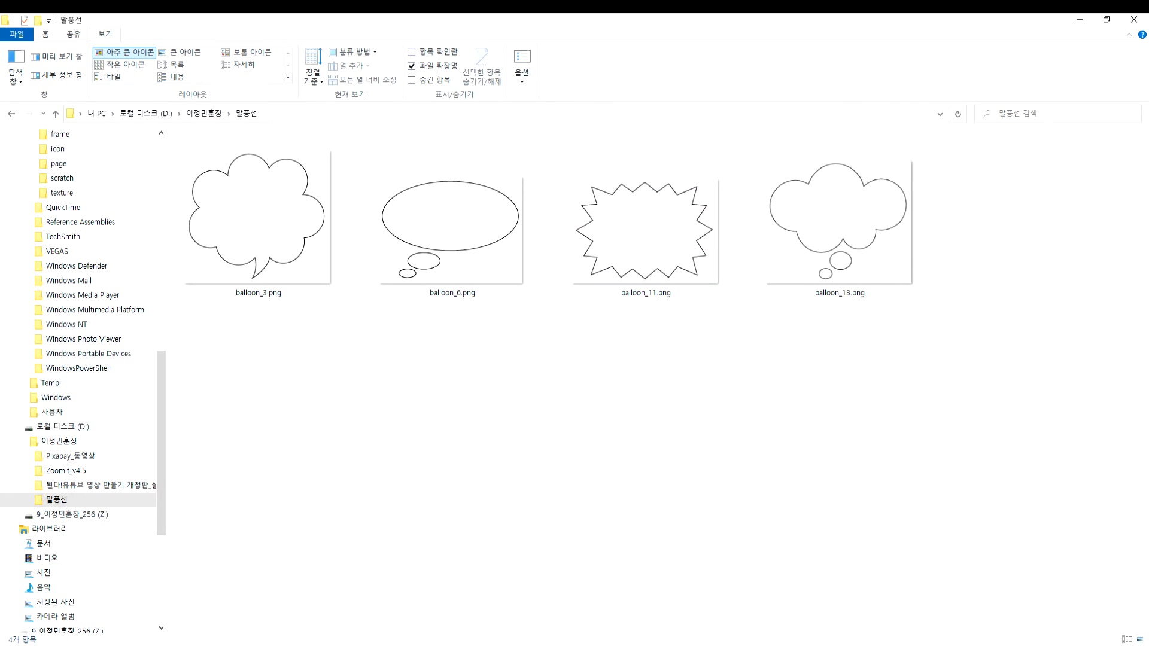
Examine the files in PhotoScape's curve\preset folder on drive C:, displayed as large icons
mouse_move(398, 645)
left_click(335, 616)
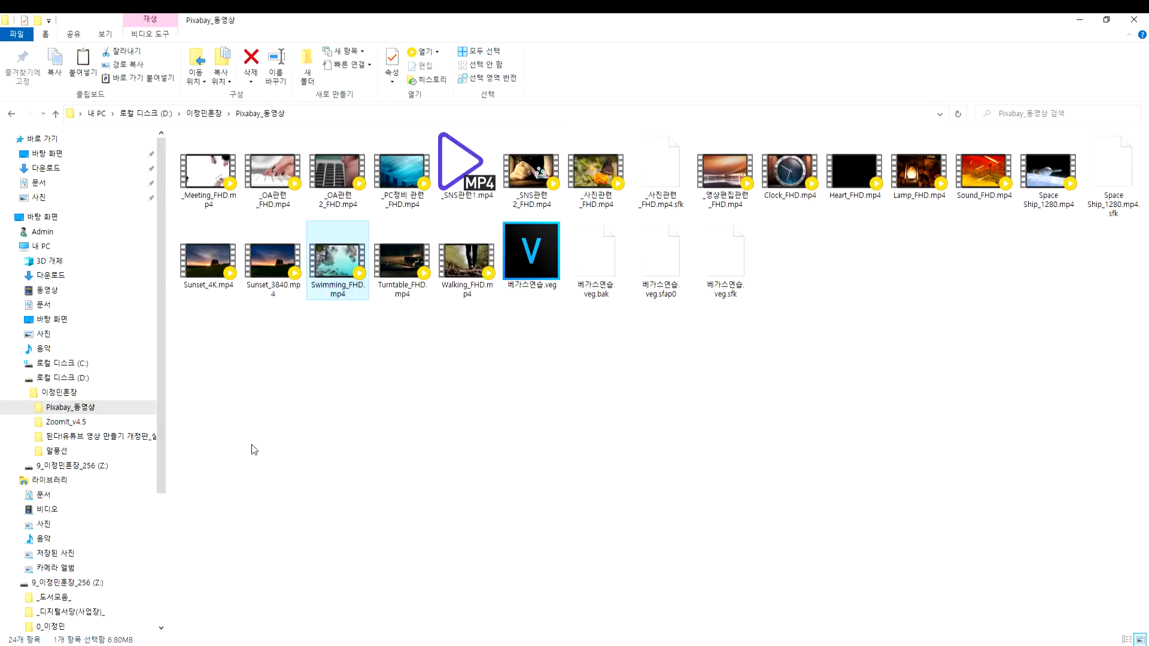
left_click(62, 364)
double_click(222, 191)
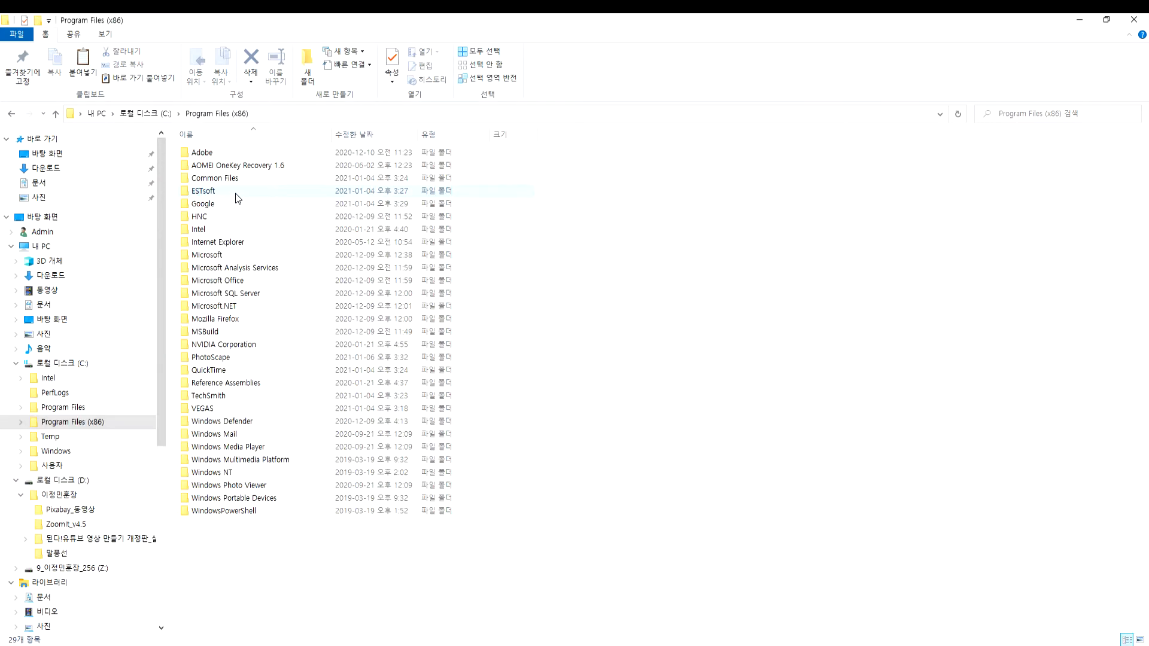
double_click(211, 357)
double_click(210, 166)
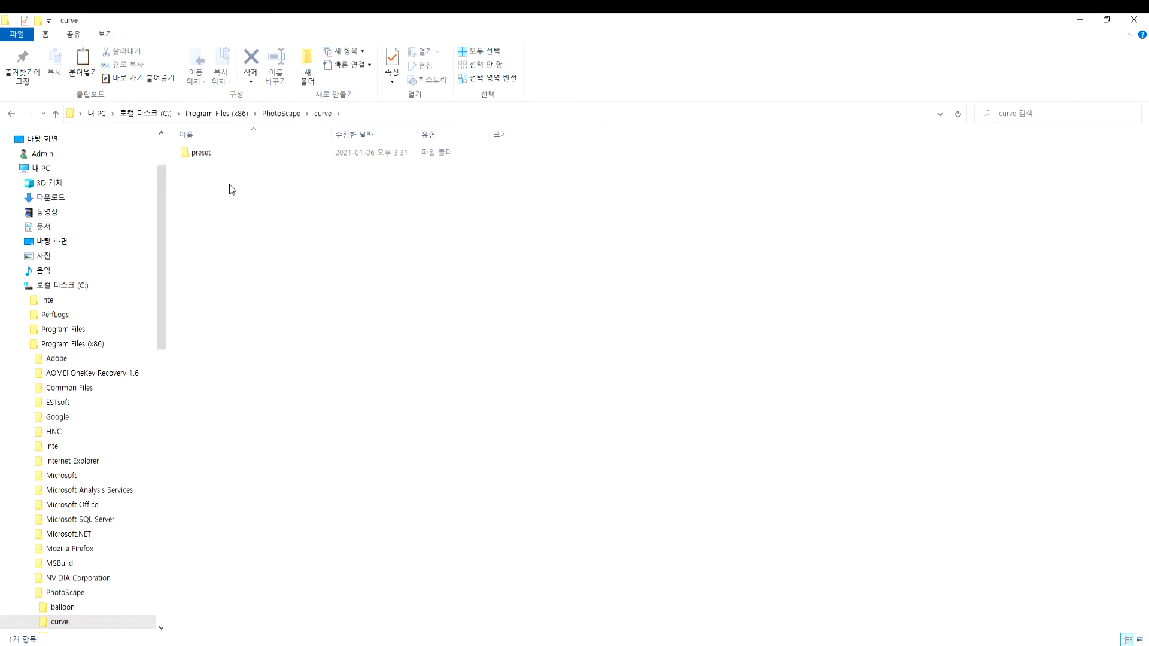
double_click(202, 152)
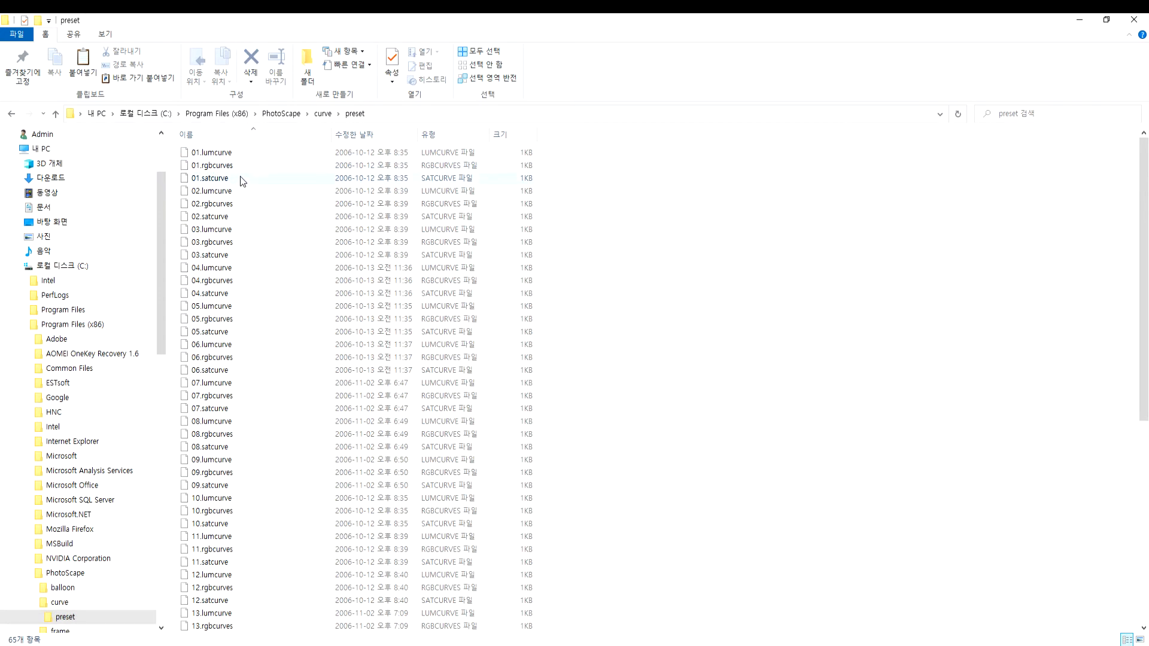
left_click(105, 34)
left_click(186, 52)
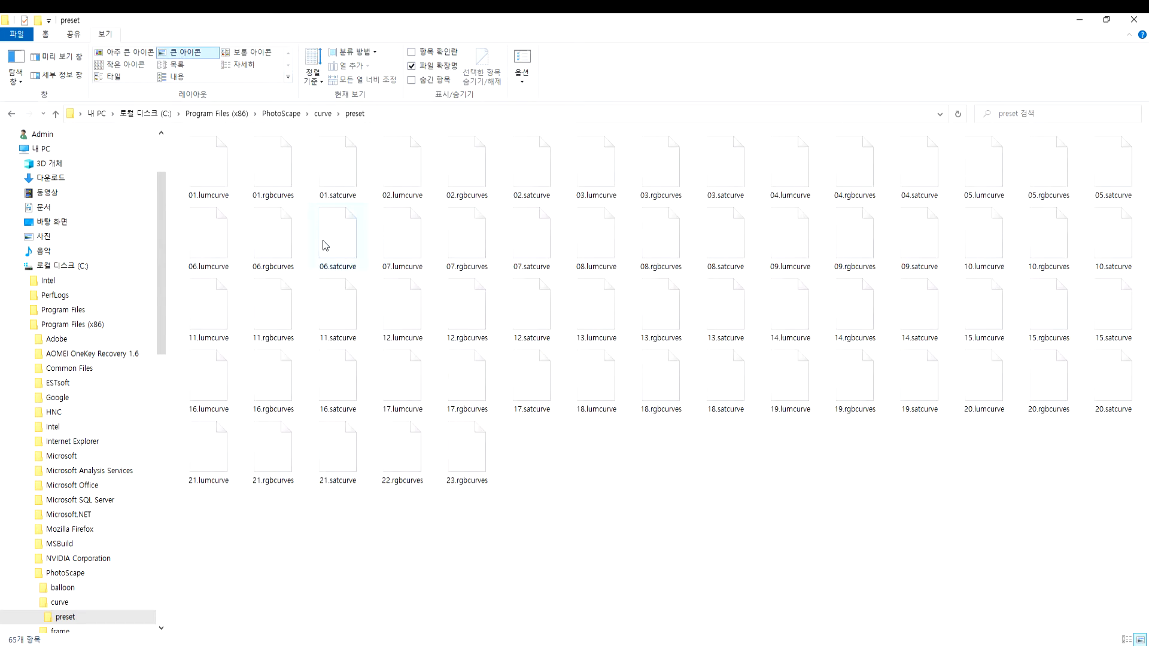
Look through the images in PhotoScape's frame folder, displayed as large icons
scroll(60, 479, "down", 3)
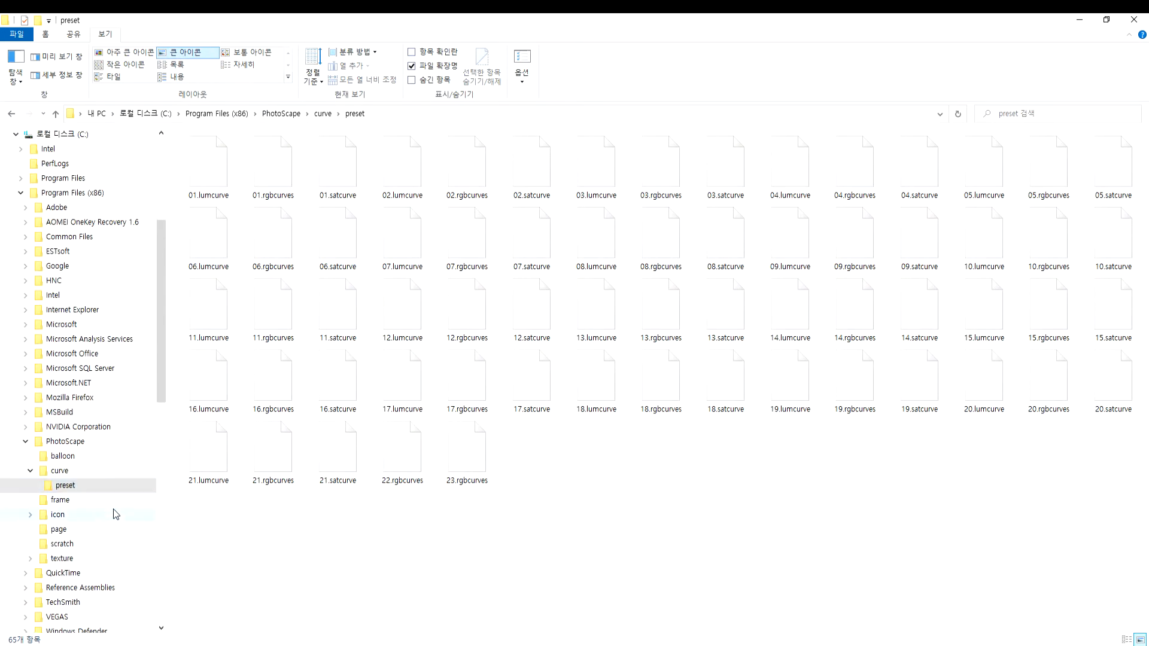
left_click(59, 501)
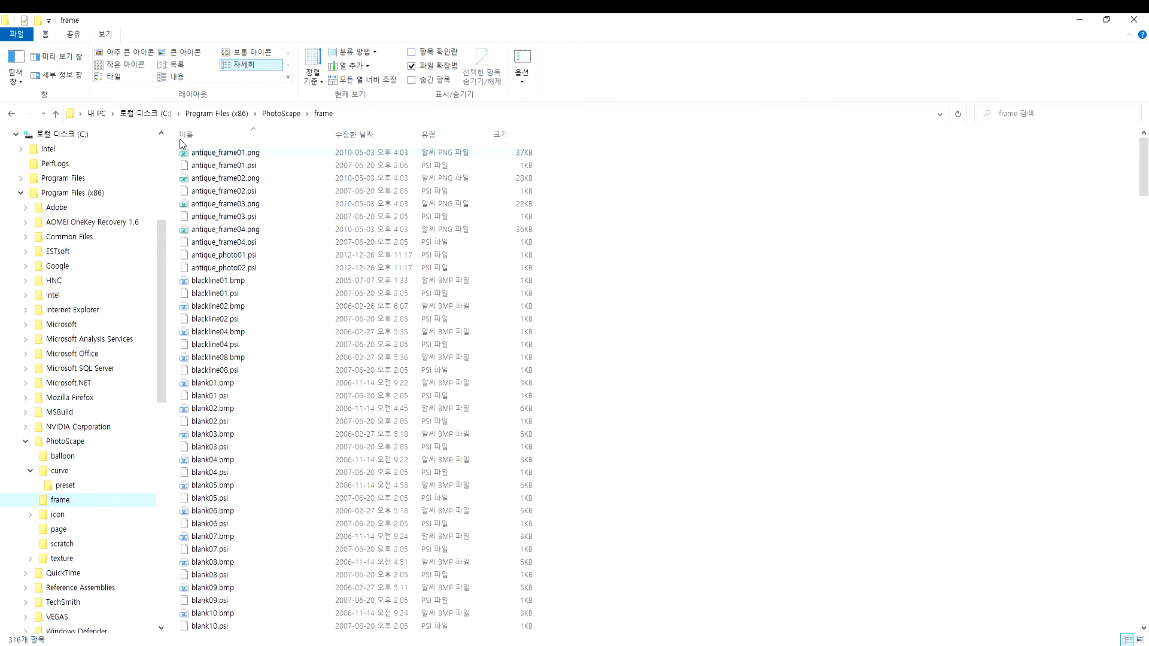
left_click(186, 53)
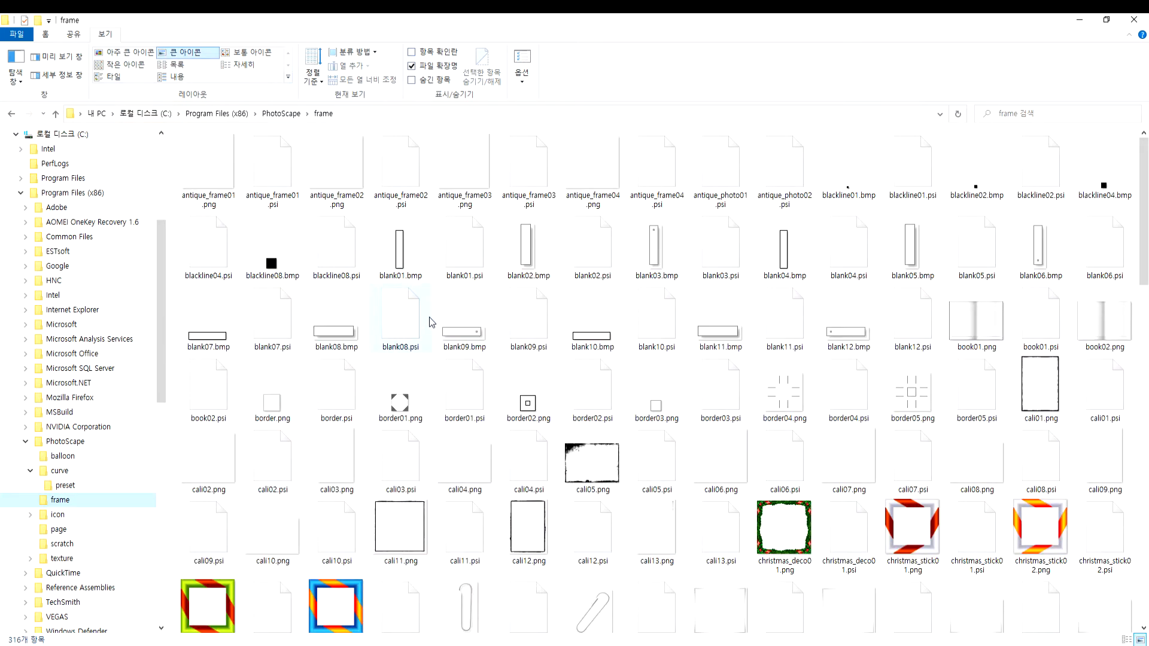
scroll(755, 503, "down", 3)
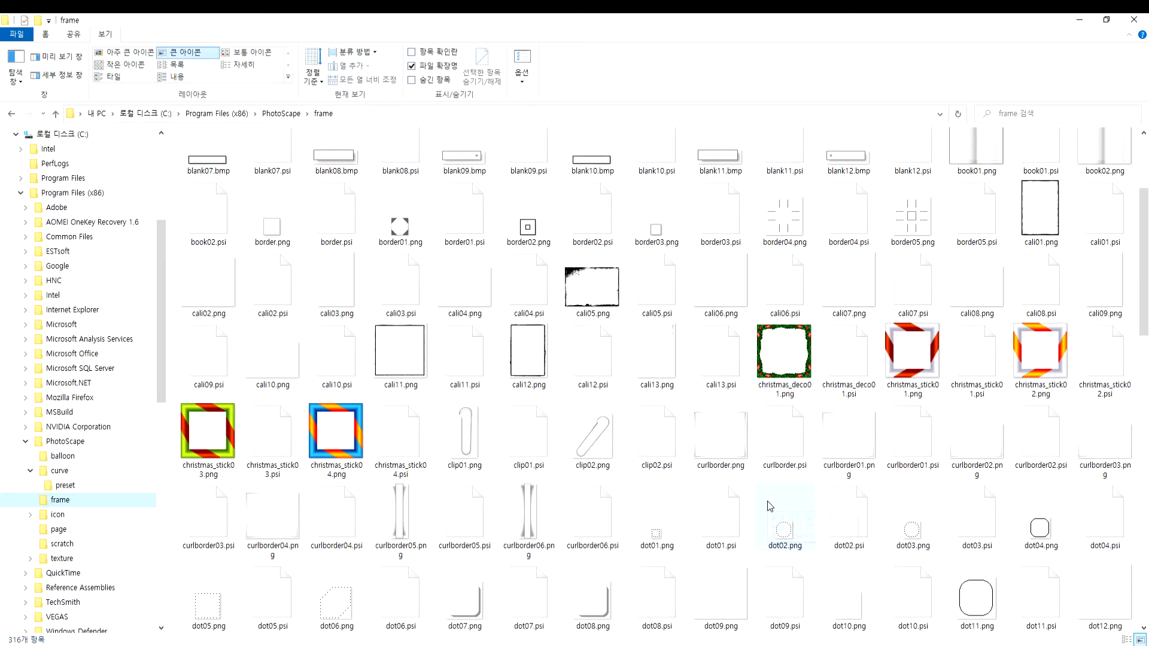
left_click(753, 370)
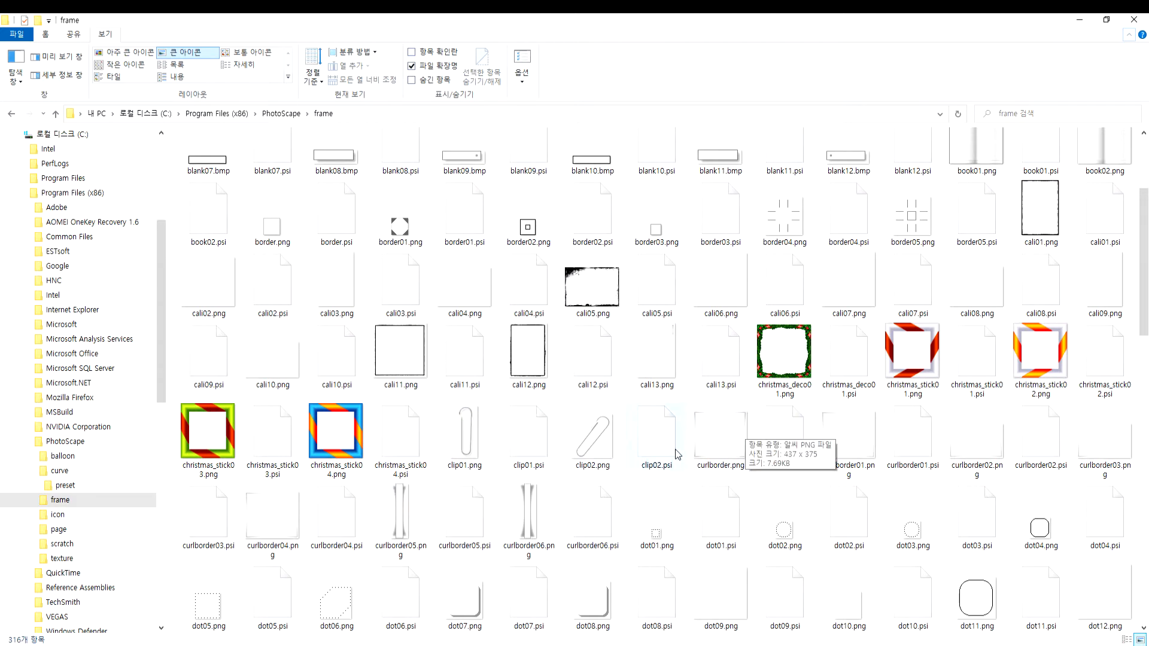
scroll(651, 460, "down", 5)
scroll(651, 460, "down", 3)
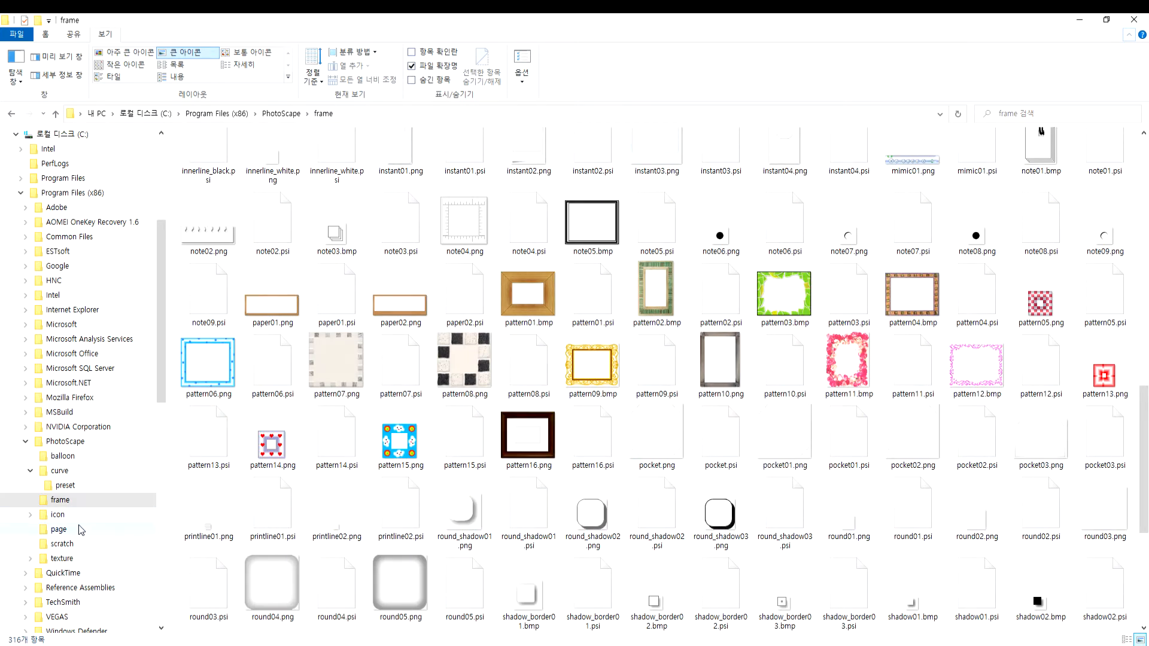
Look through the cartoon, christmas and effect image folders inside PhotoScape's icon folder, checking individual effect images
left_click(57, 515)
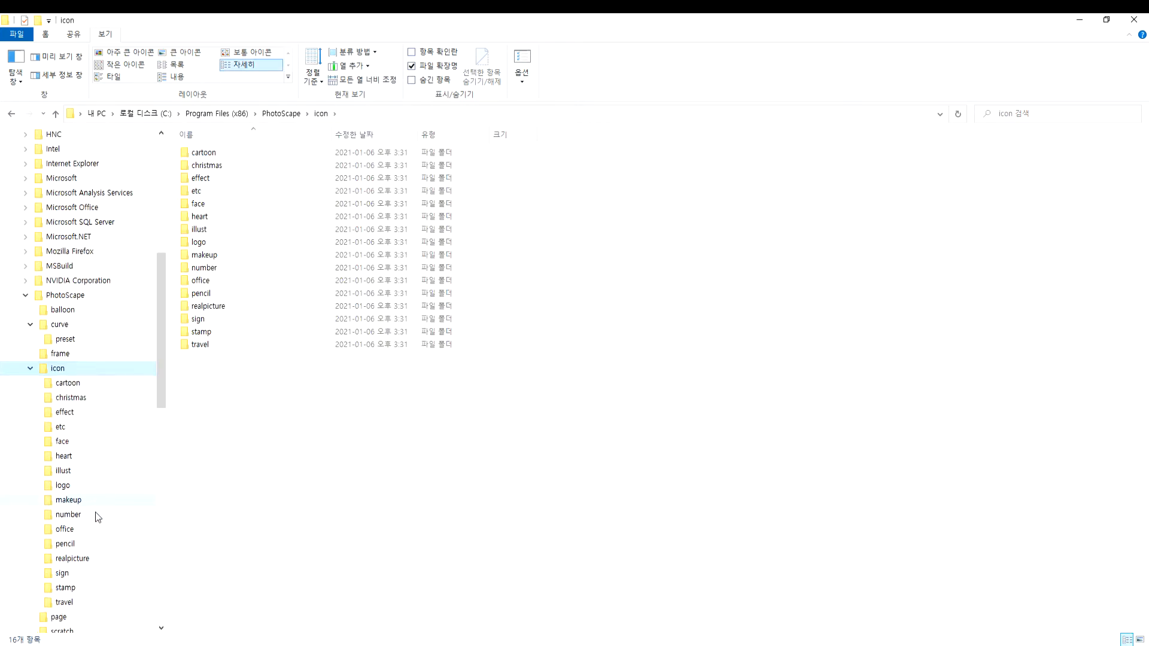
left_click(67, 369)
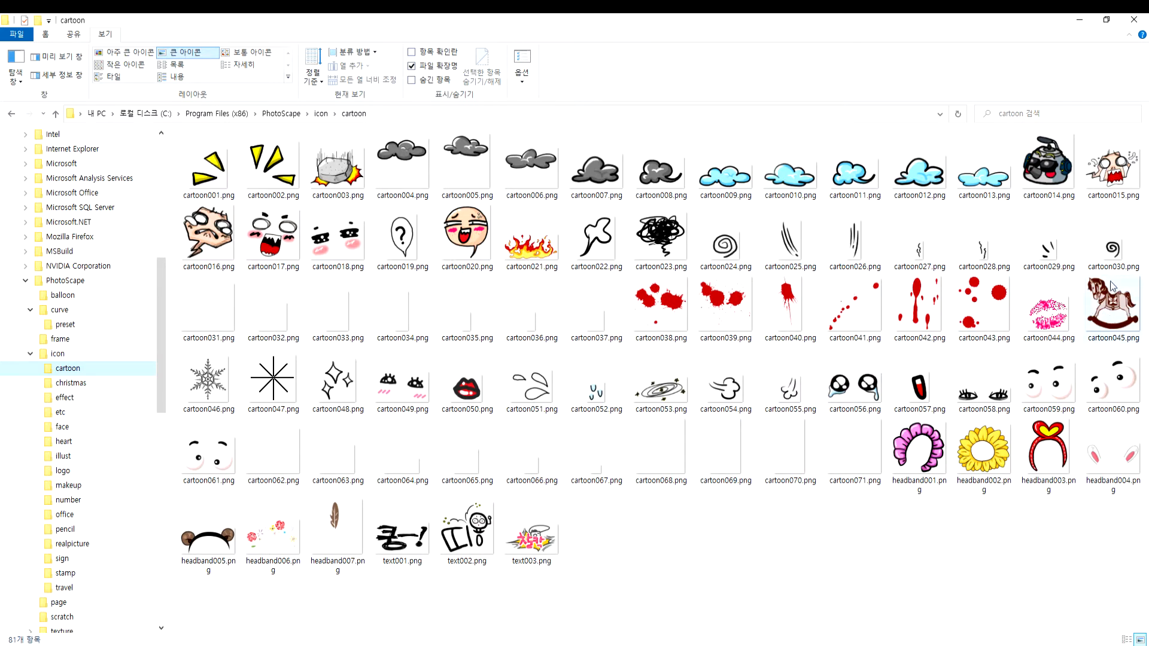
left_click(69, 384)
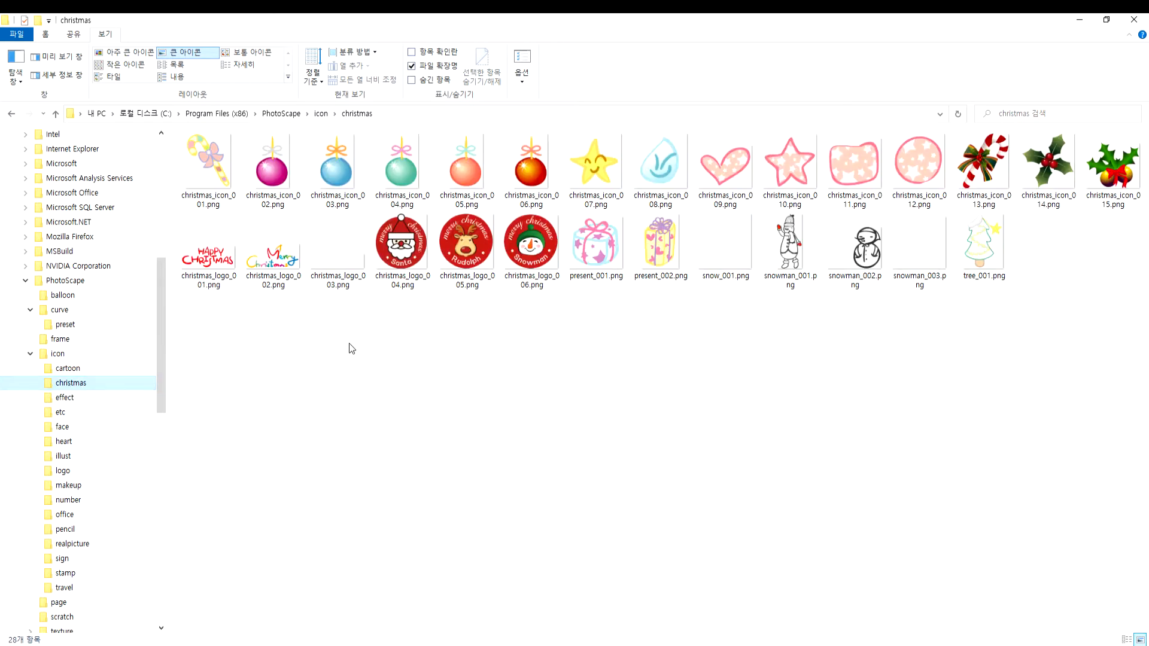
left_click(66, 398)
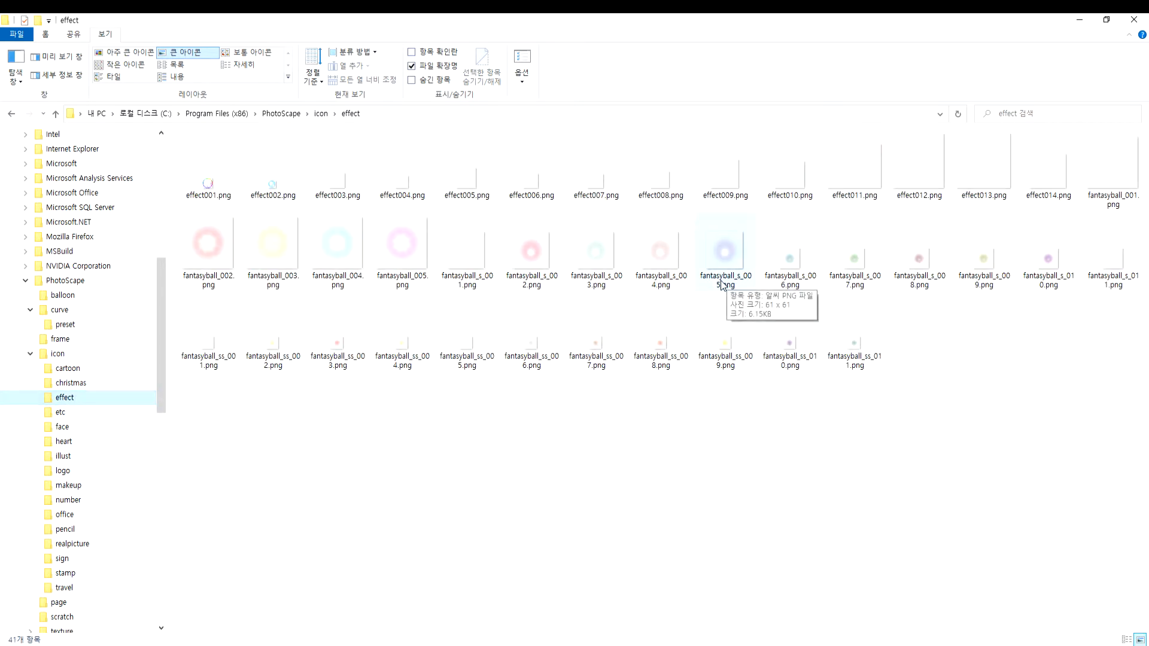
left_click(1097, 178)
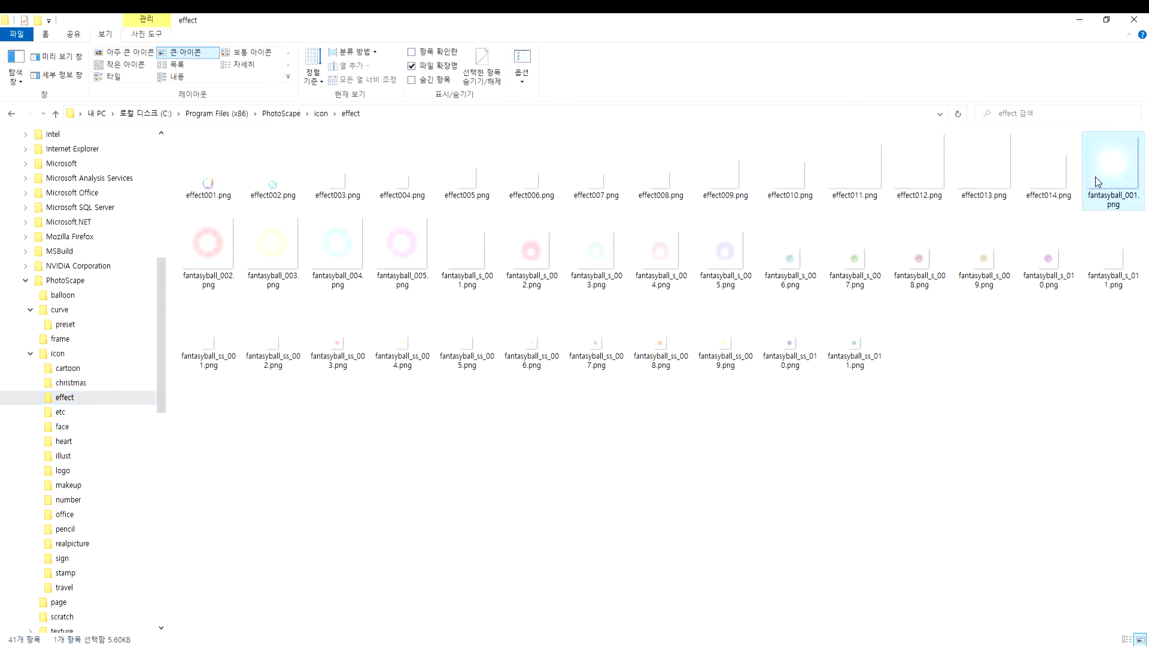
left_click(1051, 175)
left_click(988, 169)
left_click(932, 173)
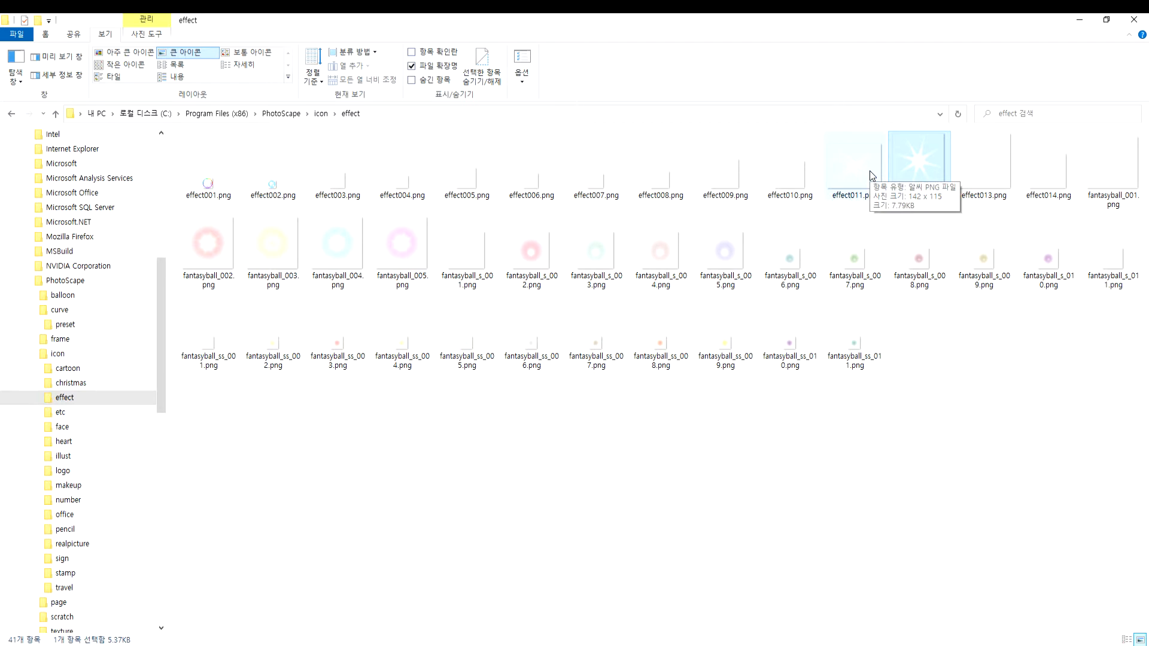
Copy the whole PhotoScape icon folder into the personal folder on drive D:, next to 말풍선
left_click(59, 360)
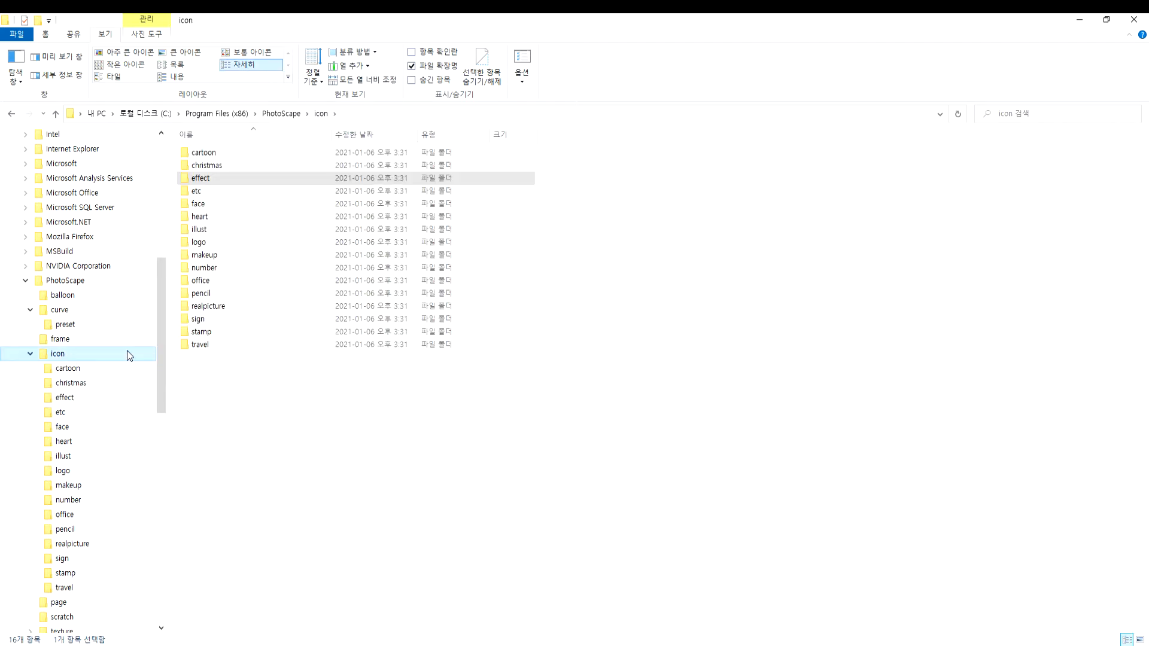
left_click_drag(163, 324, 162, 473)
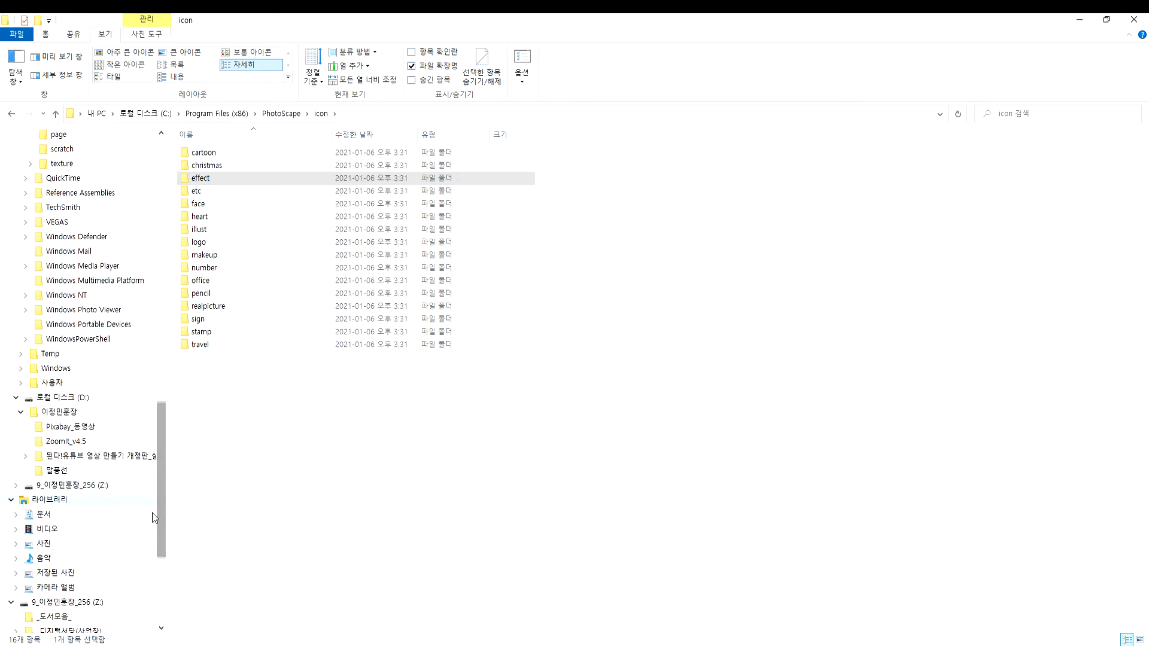
left_click(56, 470)
key("alt+Left")
left_click(305, 397)
key("ctrl+v")
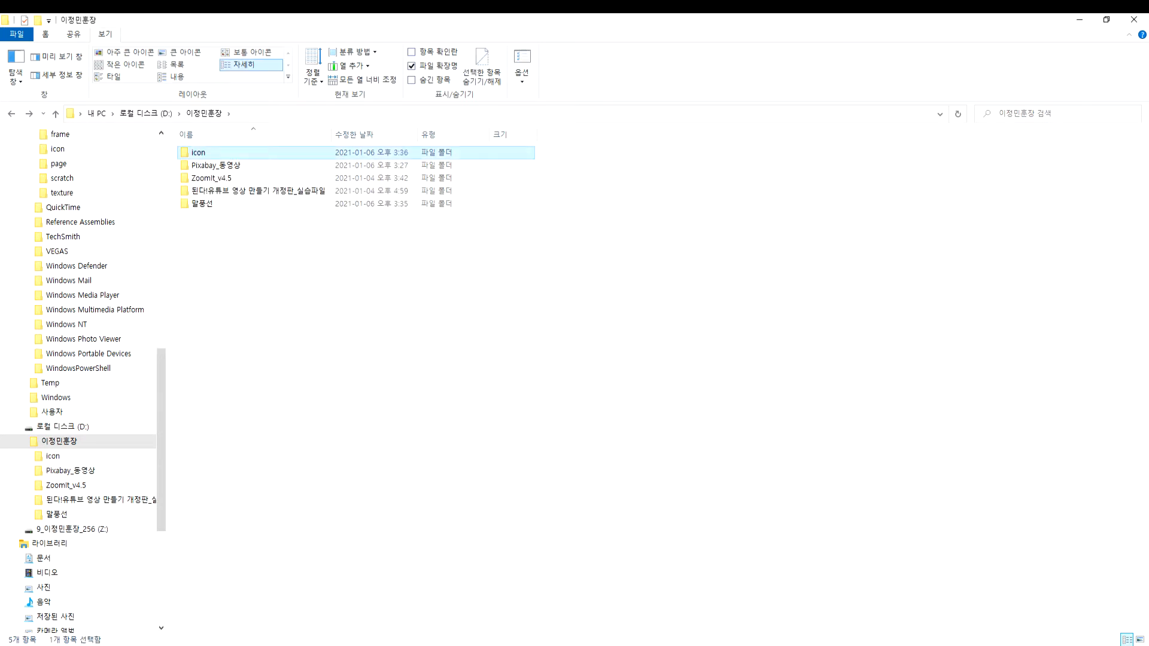
Switch to VEGAS Pro and place the timeline cursor at 00:00:53;28 on the first Space Ship_1280 clip
left_click(541, 645)
right_click(541, 645)
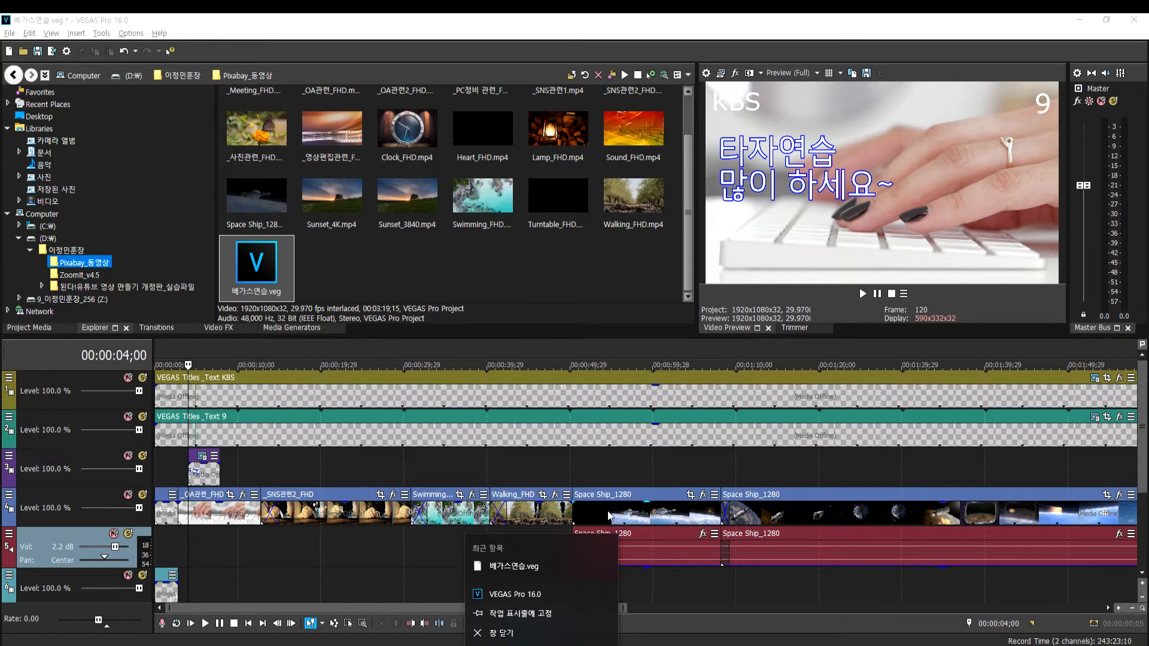
left_click(592, 519)
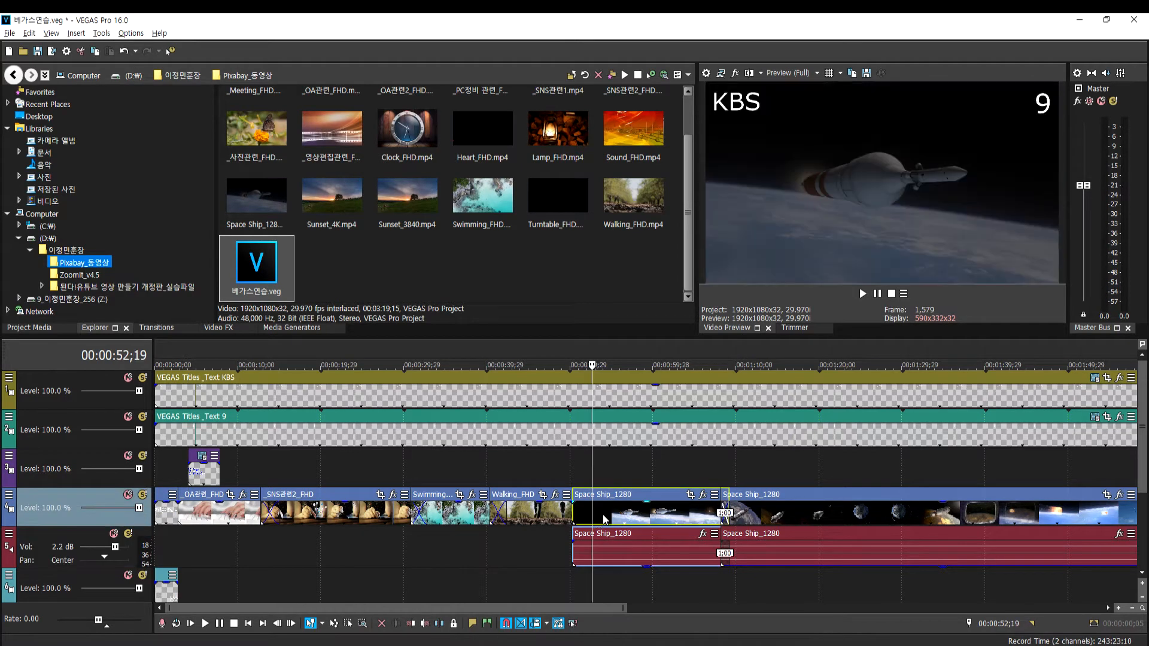
left_click(603, 518)
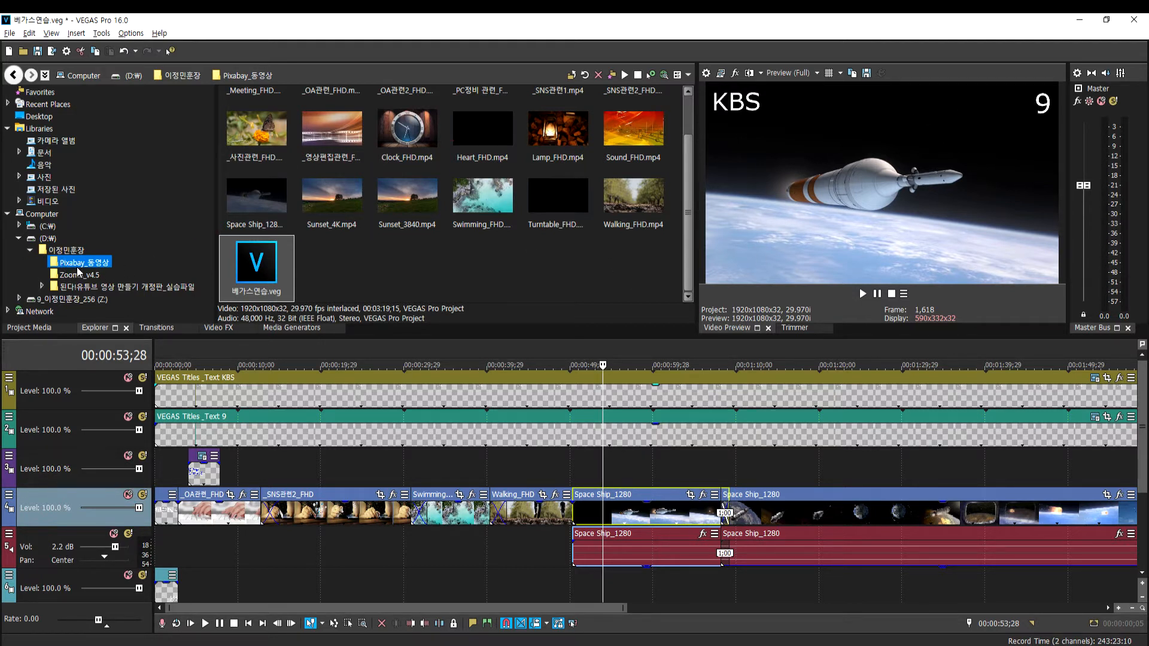
Browse to the personal folder on drive D: in the VEGAS media explorer and select the 말풍선 folder
key("alt+Tab")
key("alt+Tab")
left_click(85, 253)
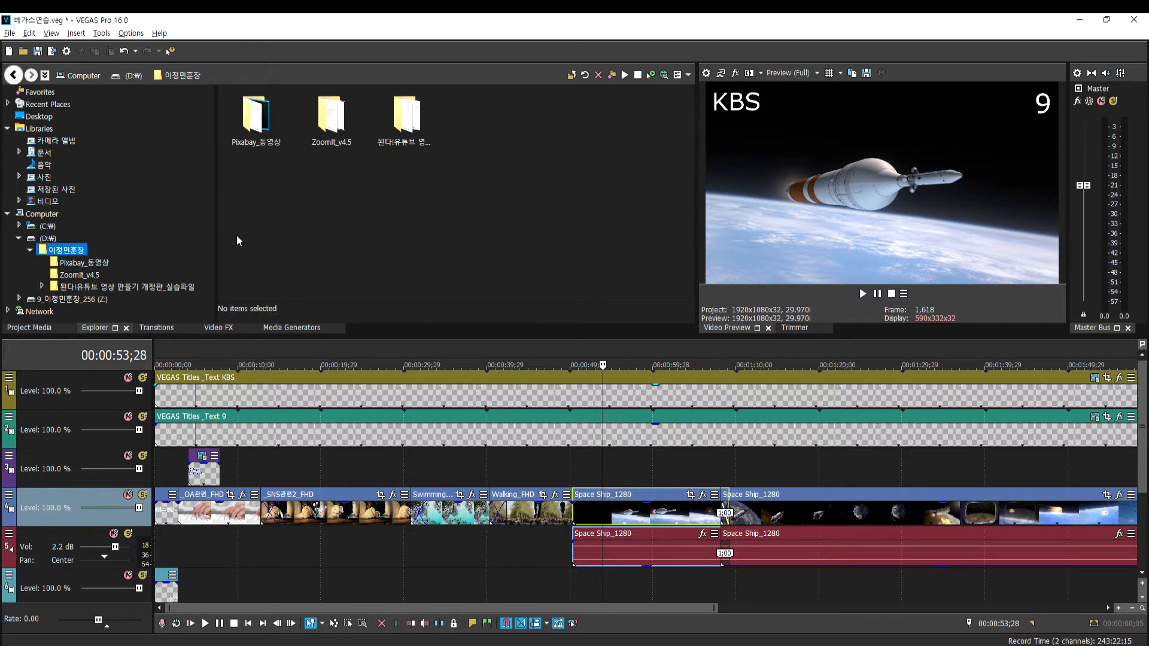
left_click(261, 130)
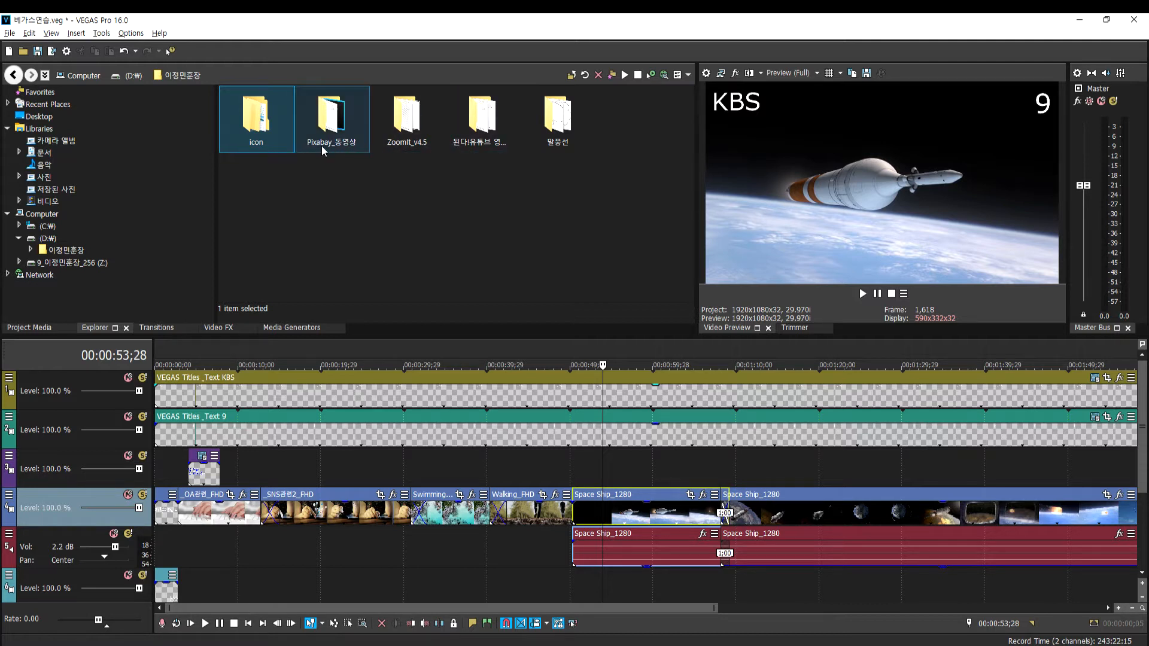
left_click(563, 130)
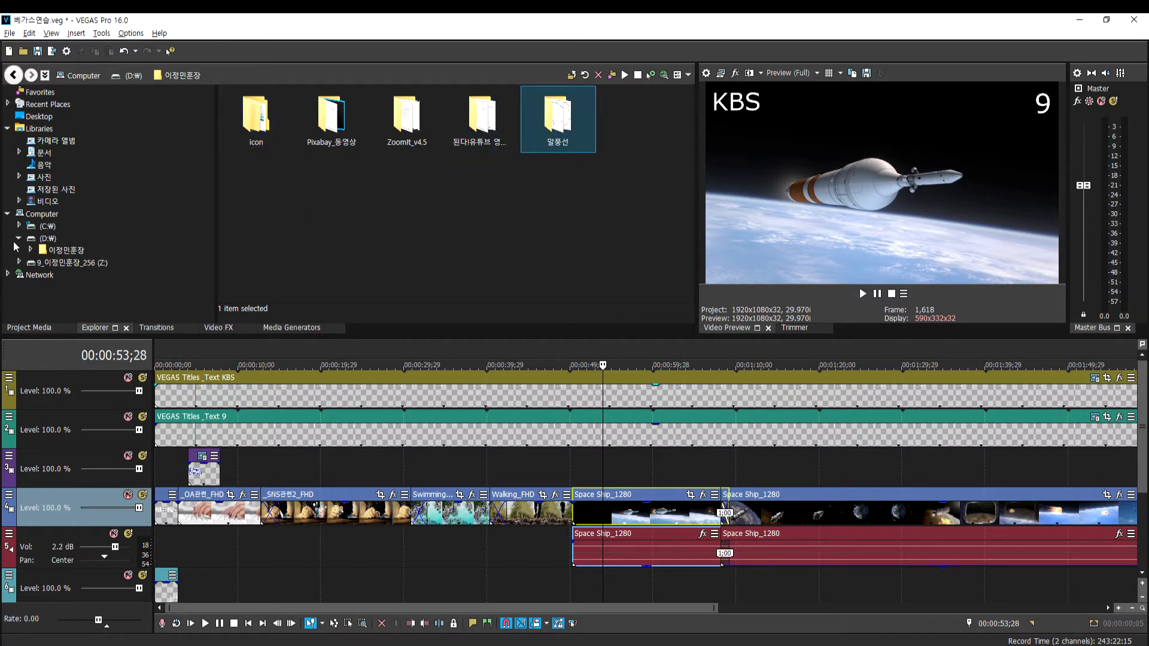
Open the 말풍선 folder inside the personal folder on drive D: in the media explorer
double_click(46, 253)
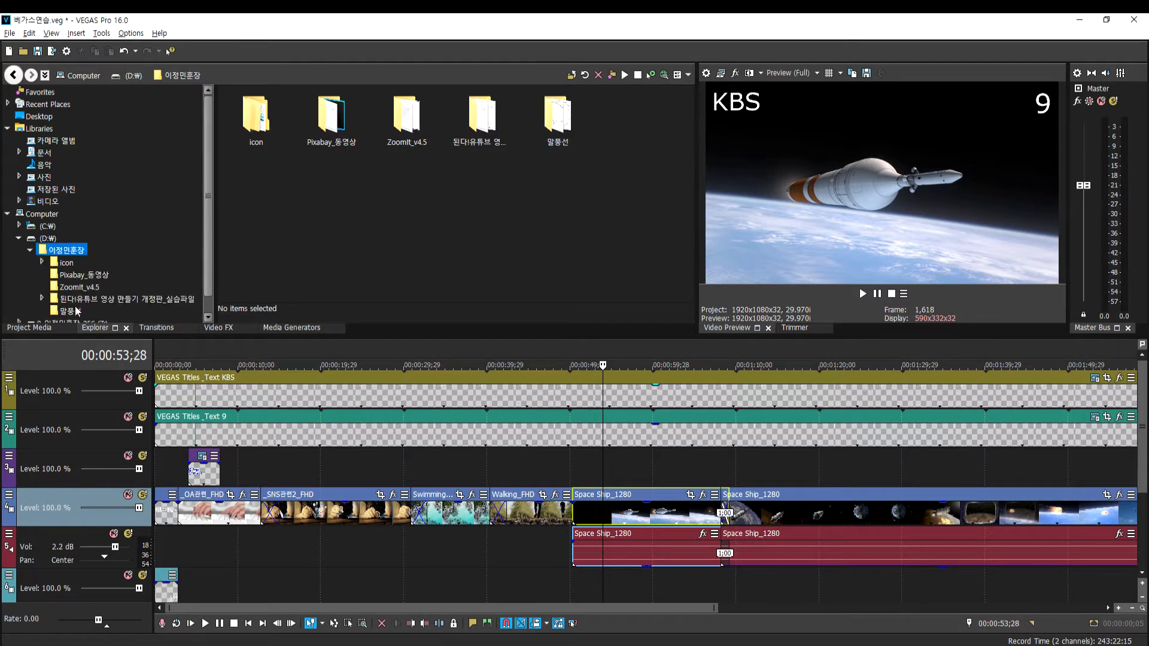
left_click(70, 312)
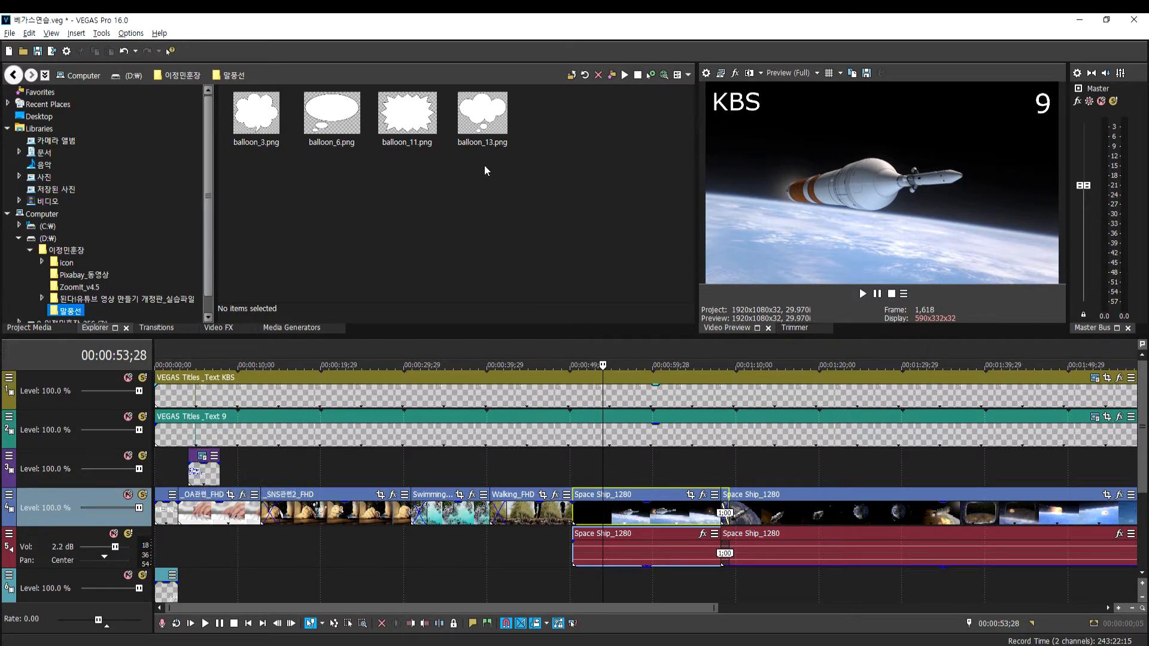
left_click_drag(266, 118, 749, 474)
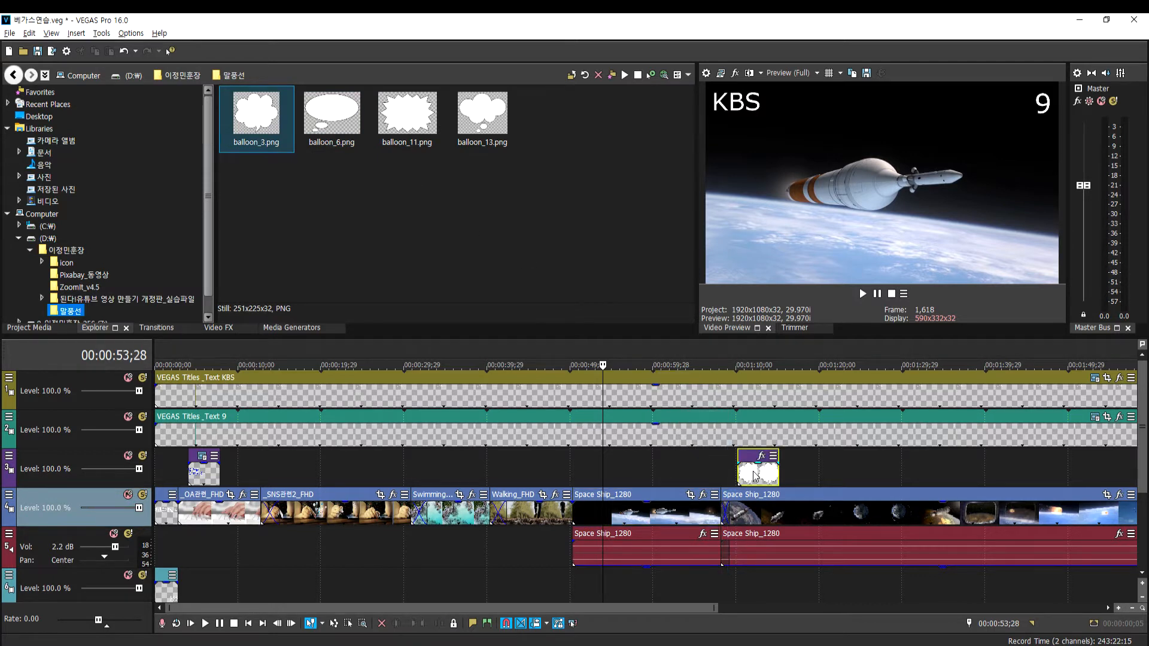
left_click(754, 476)
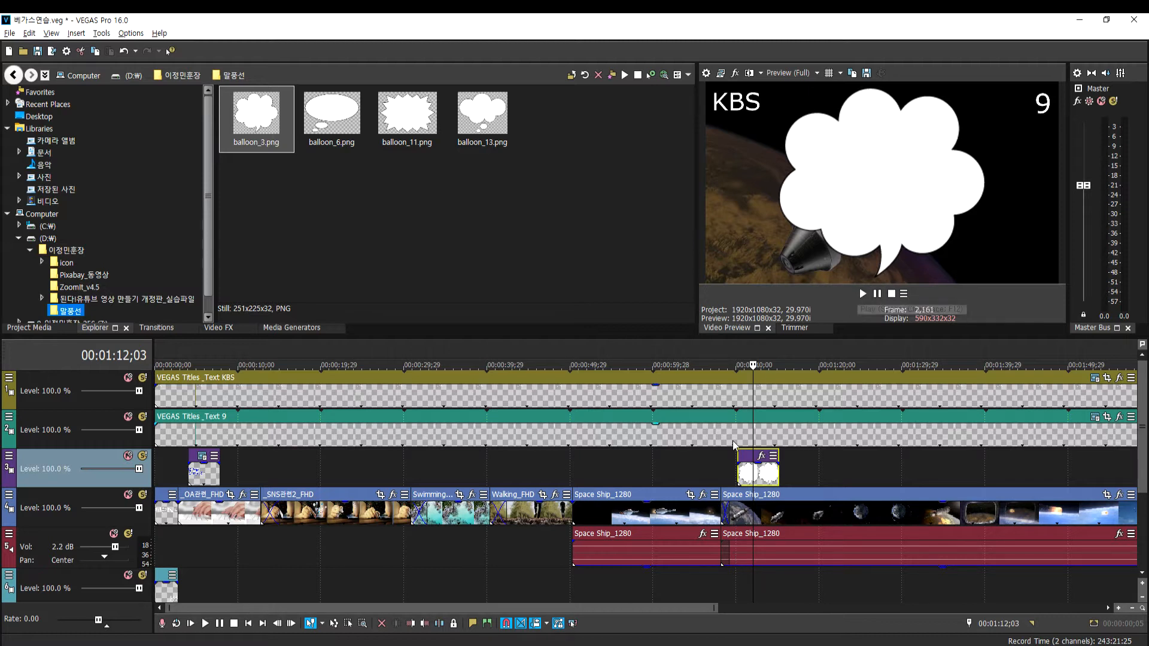
left_click(747, 473)
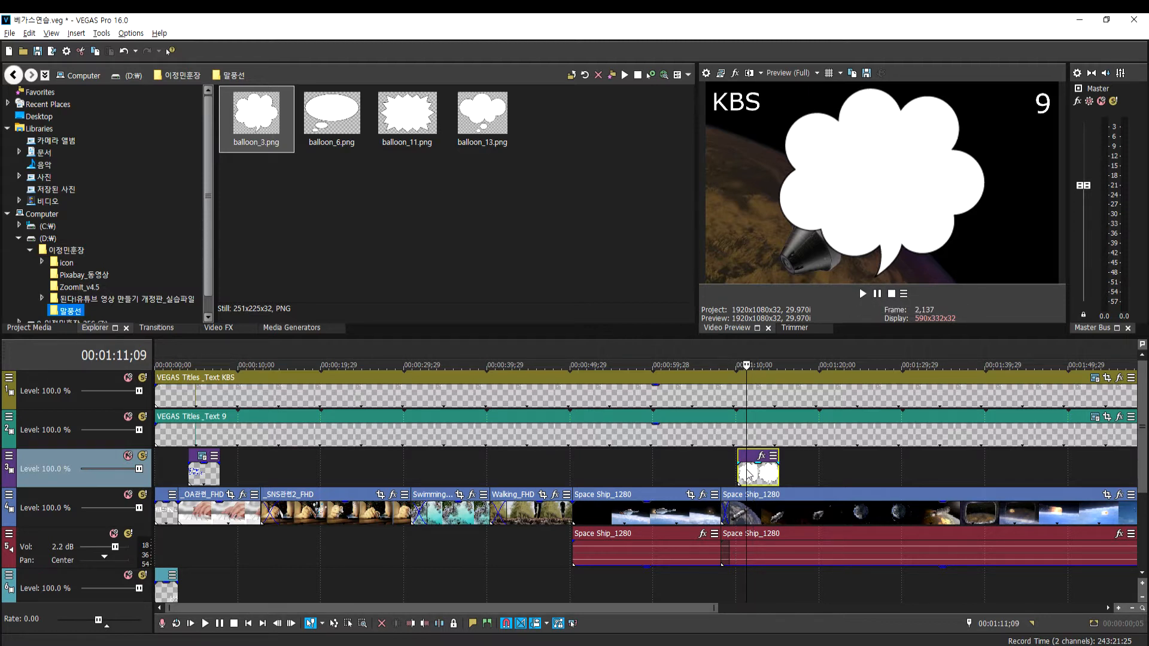
key("Delete")
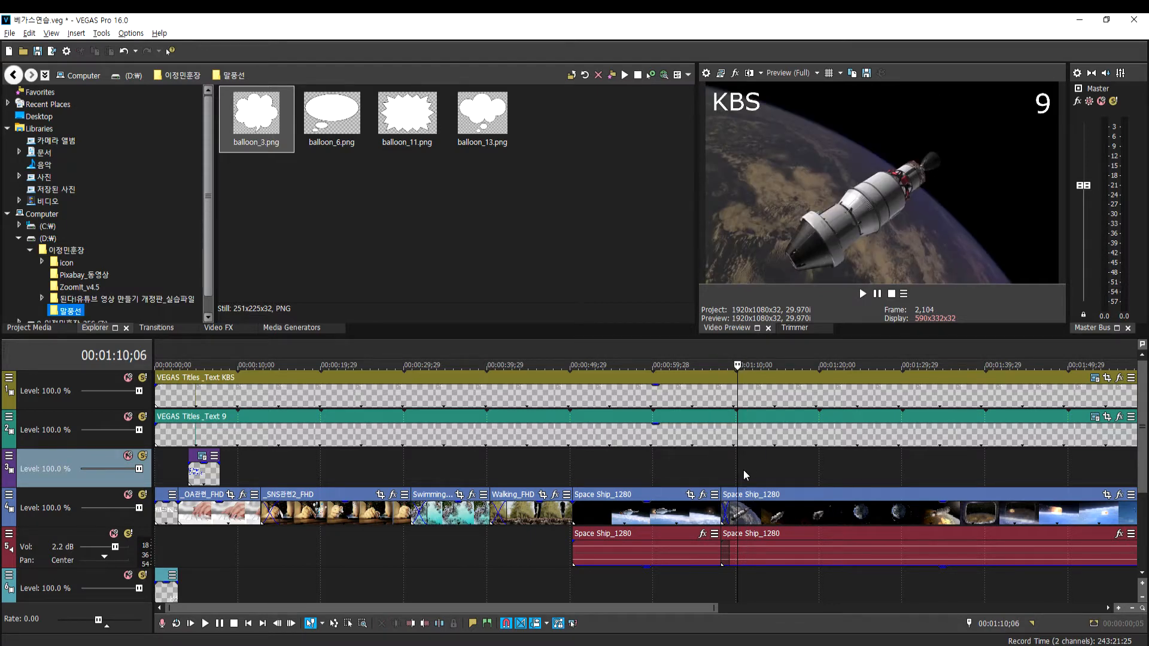
Insert a new video track and move it to fourth place, directly above the track with the Space Ship_1280 clips
left_click(261, 472)
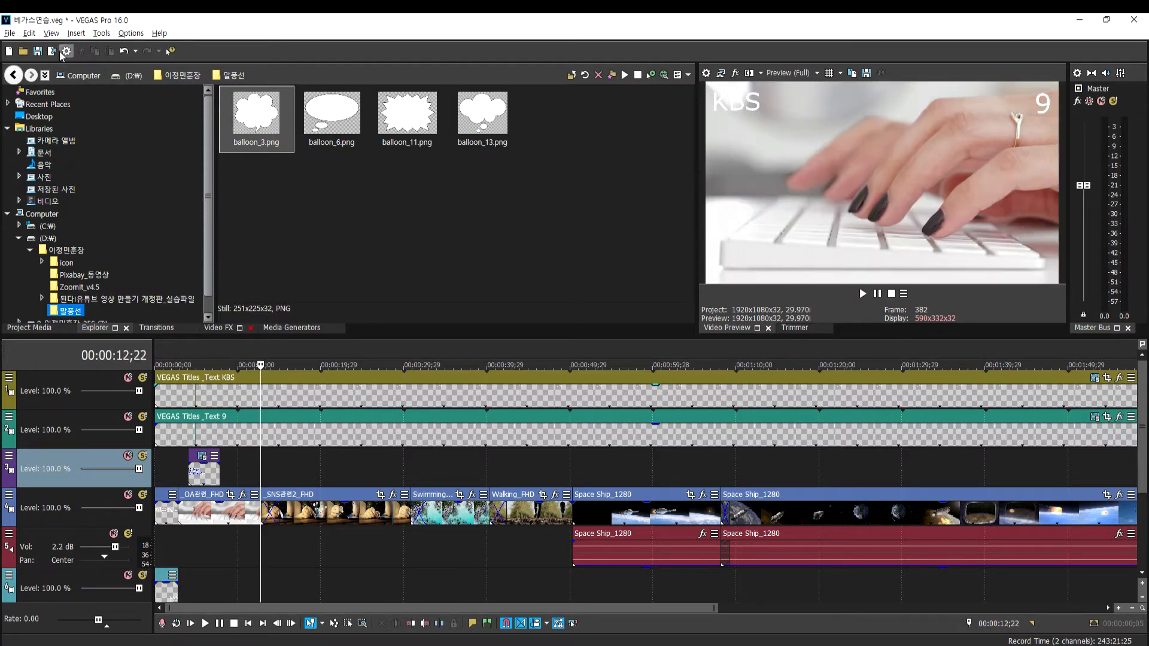
left_click(76, 33)
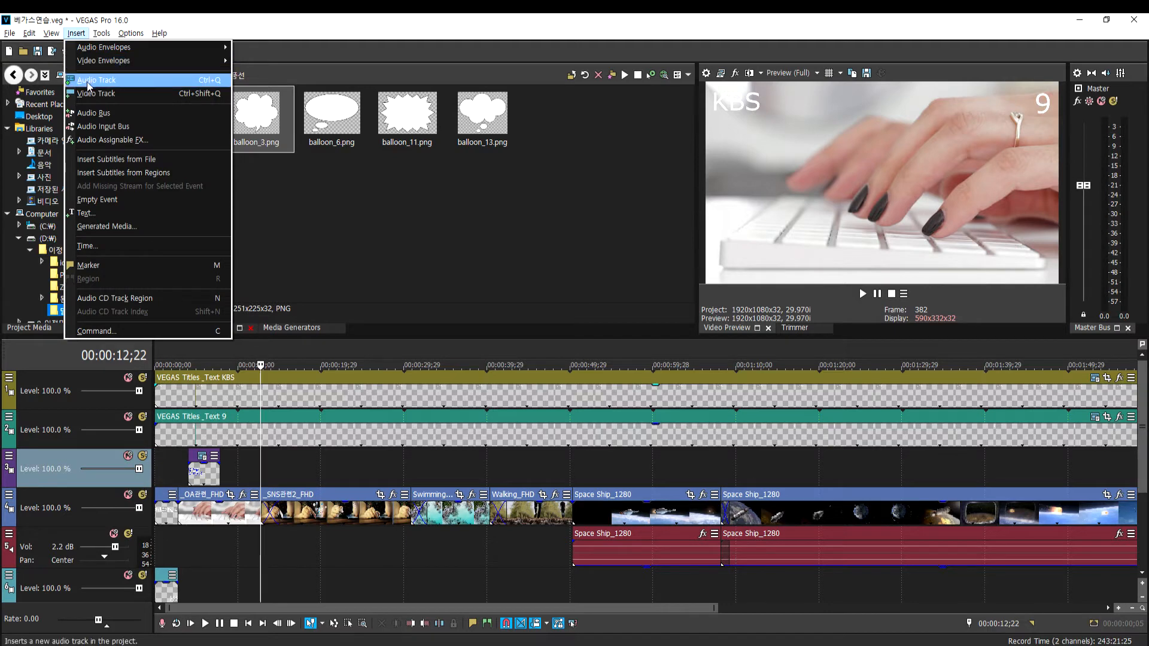
left_click(90, 94)
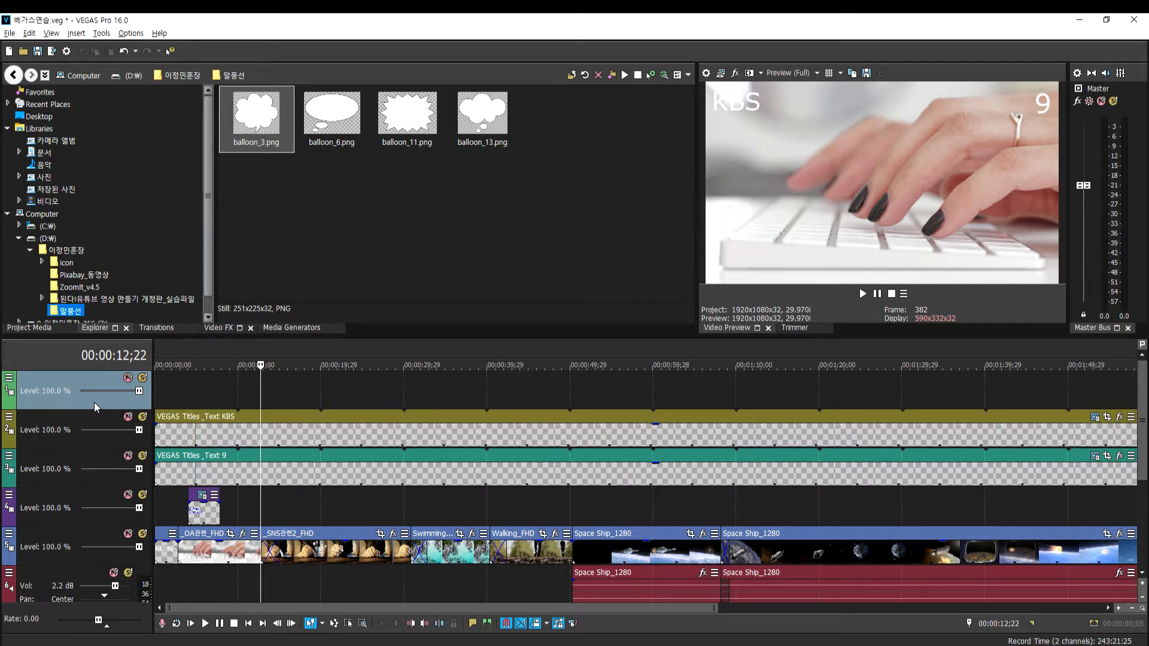
left_click_drag(88, 487, 153, 526)
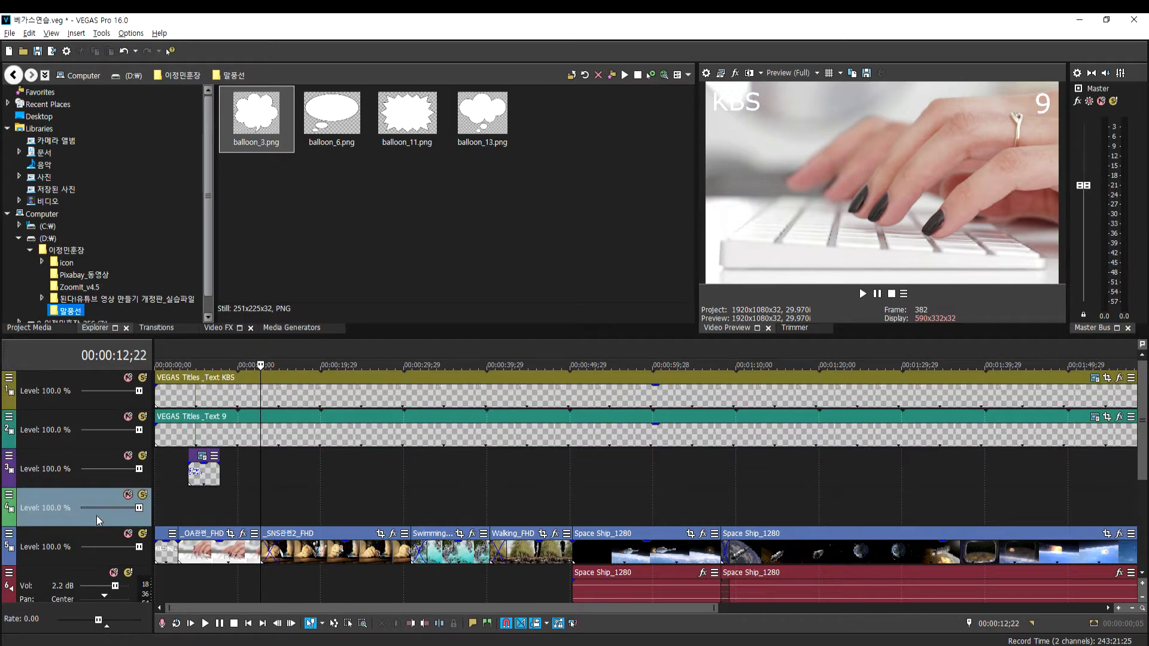
double_click(45, 509)
double_click(58, 510)
left_click(54, 390)
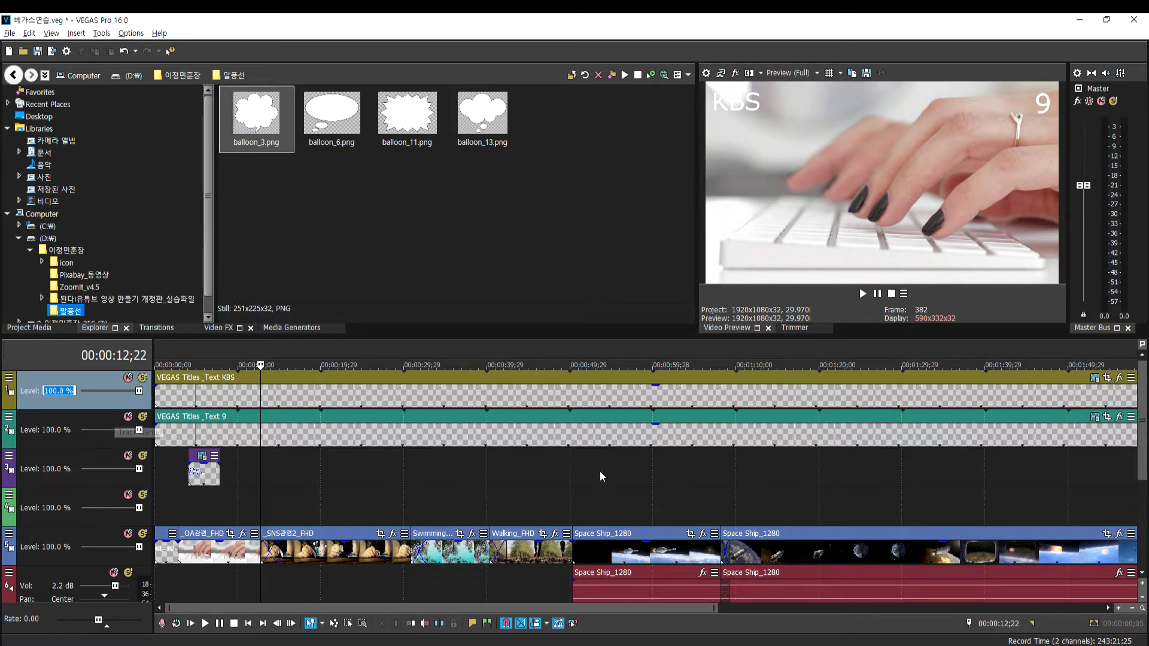
Place balloon_3.png over the end of the first Space Ship_1280 clip and balloon_11.png over the second one on the new track, previewing both
left_click_drag(268, 118, 683, 506)
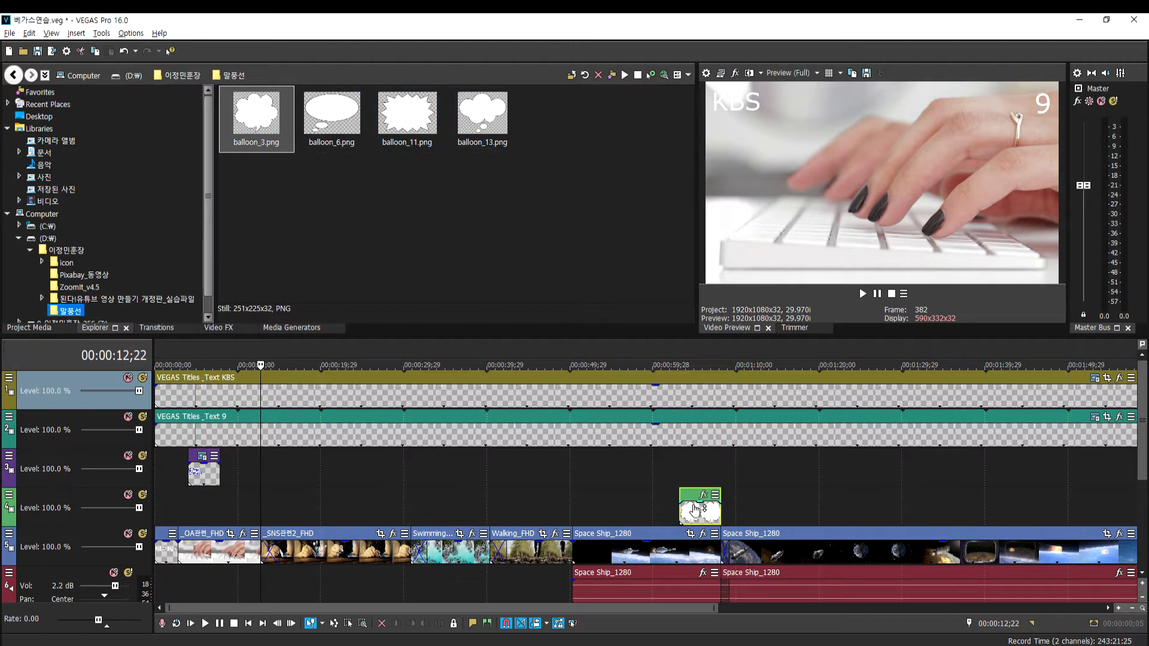
left_click(694, 511)
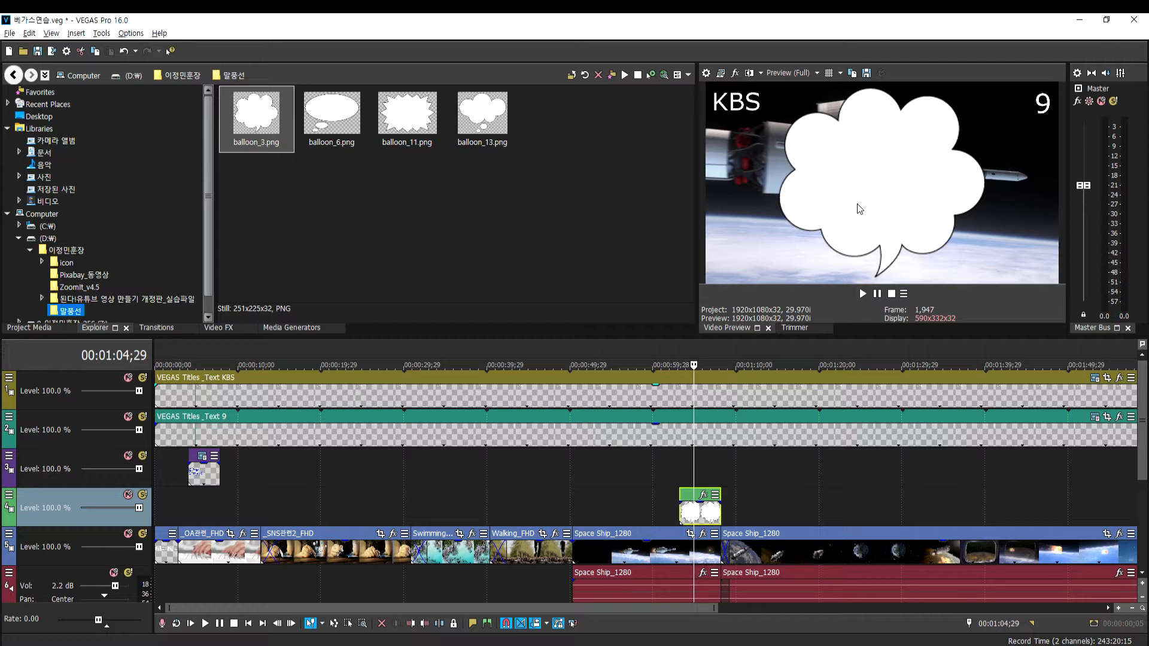
left_click_drag(407, 117, 796, 505)
left_click(803, 508)
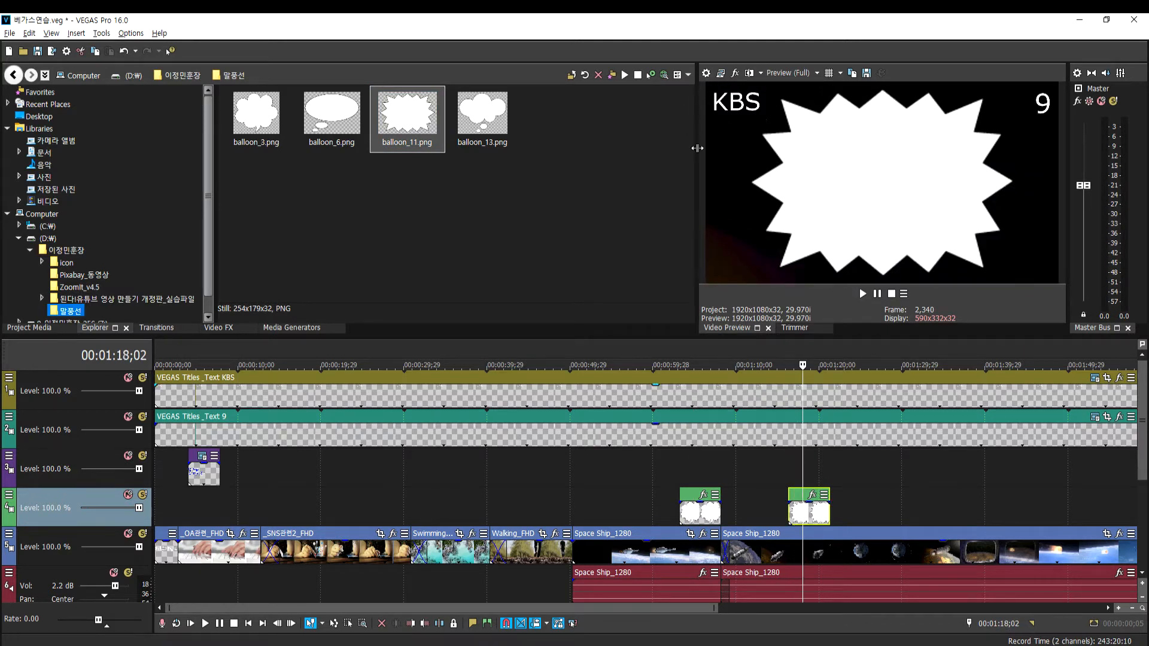
left_click(692, 502)
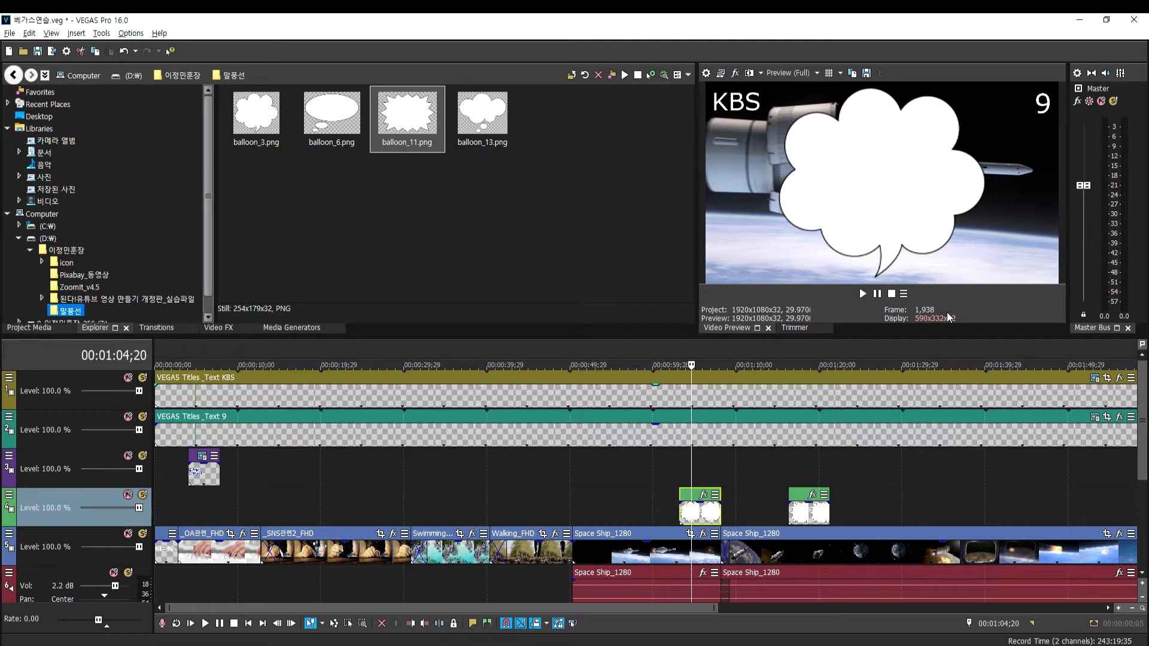
left_click(811, 514)
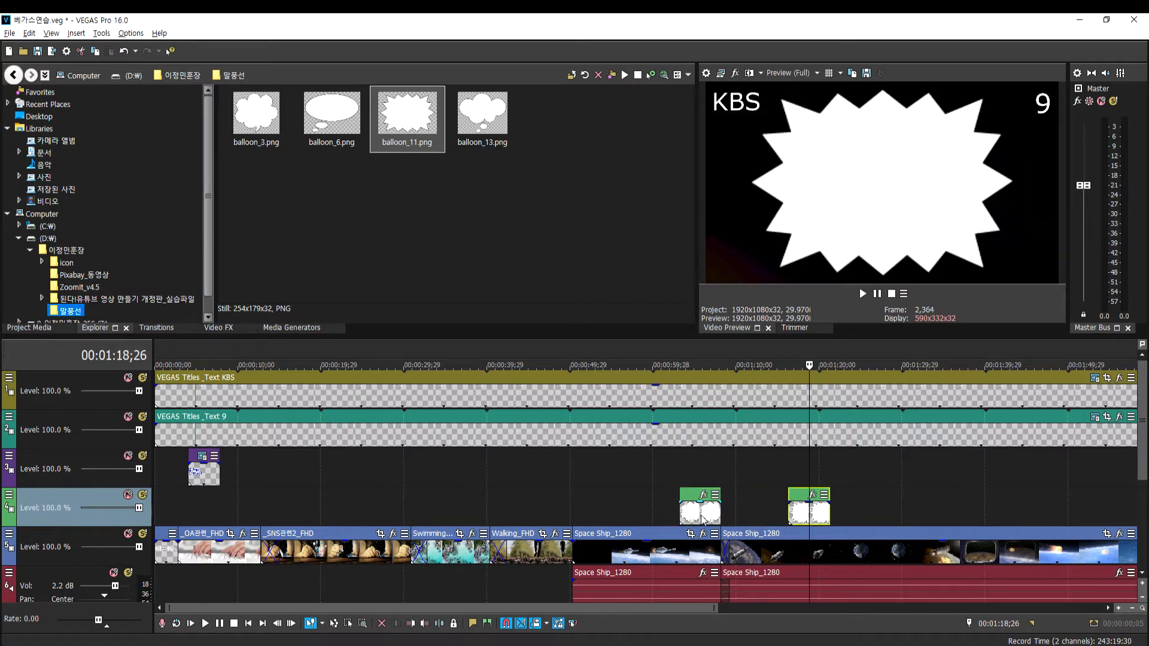
Open the Event Pan/Crop settings of the balloon_3 event and enlarge the window, keeping the video preview uncovered
left_click(699, 514)
scroll(718, 516, "up", 2)
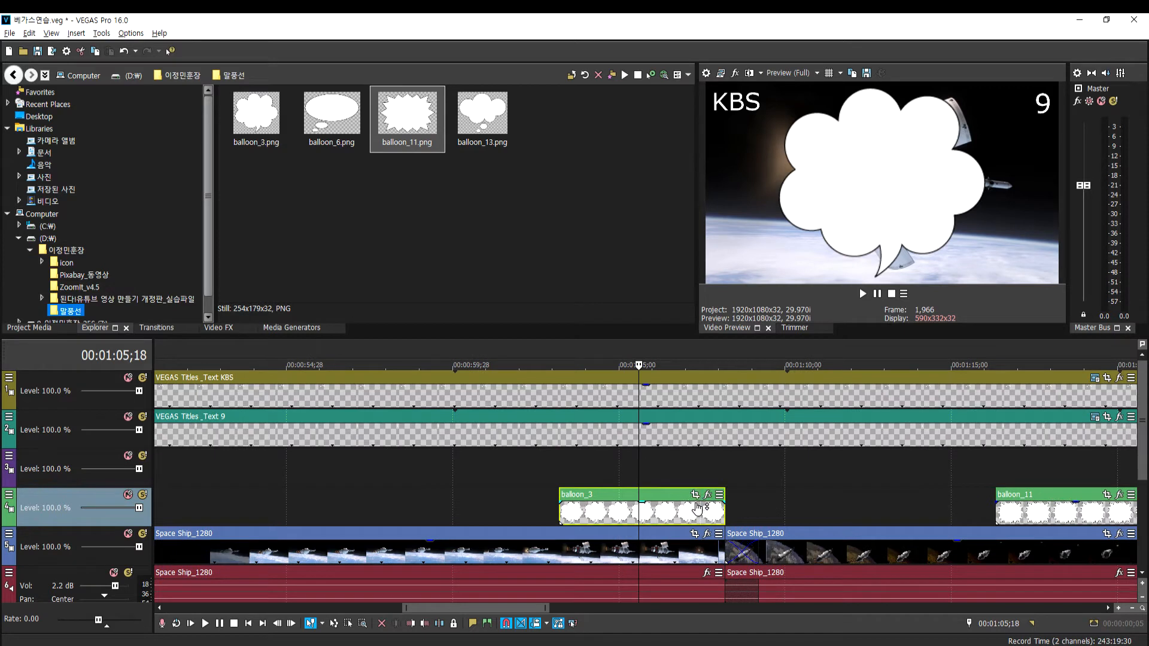
scroll(726, 519, "up", 1)
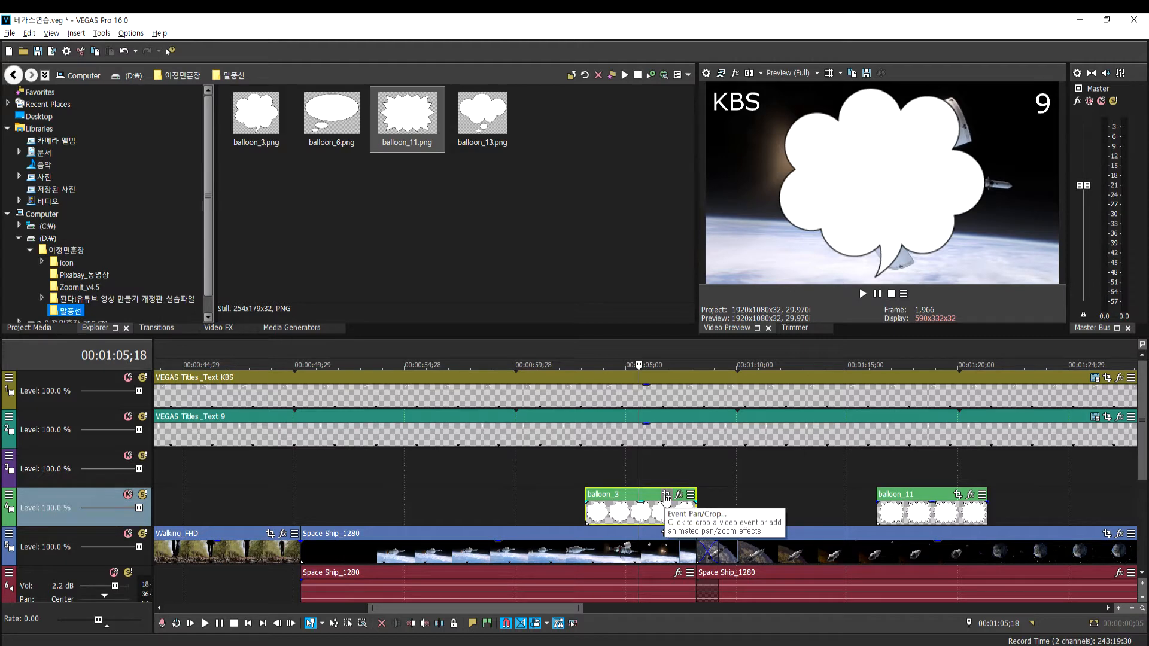
left_click(666, 498)
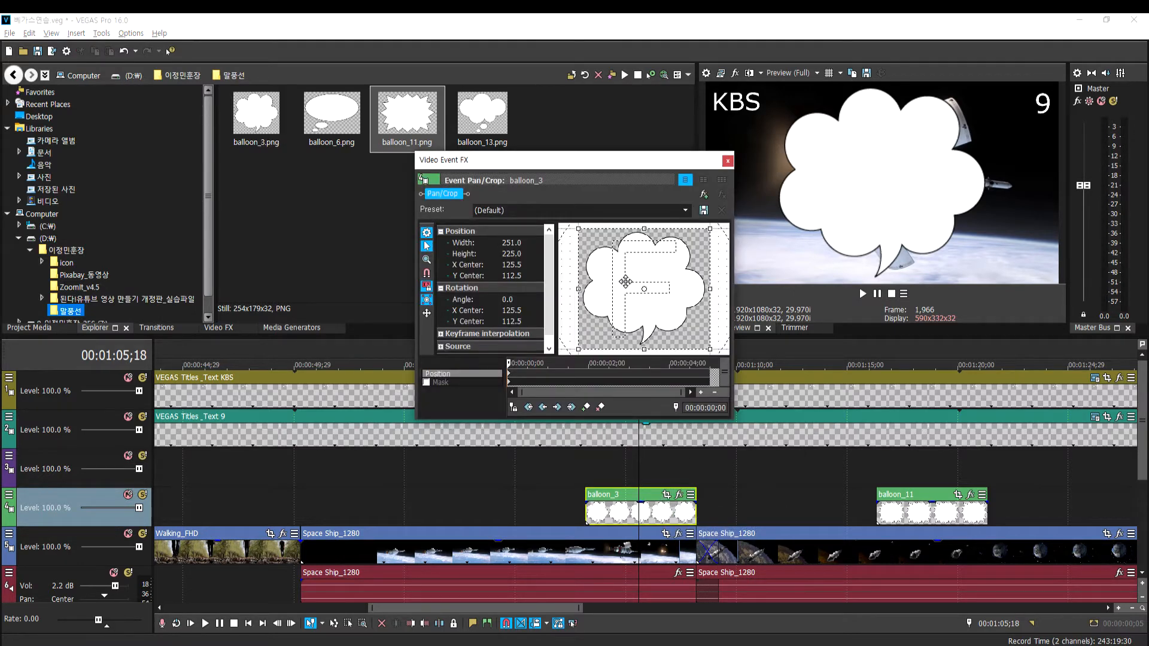
left_click_drag(563, 158, 391, 103)
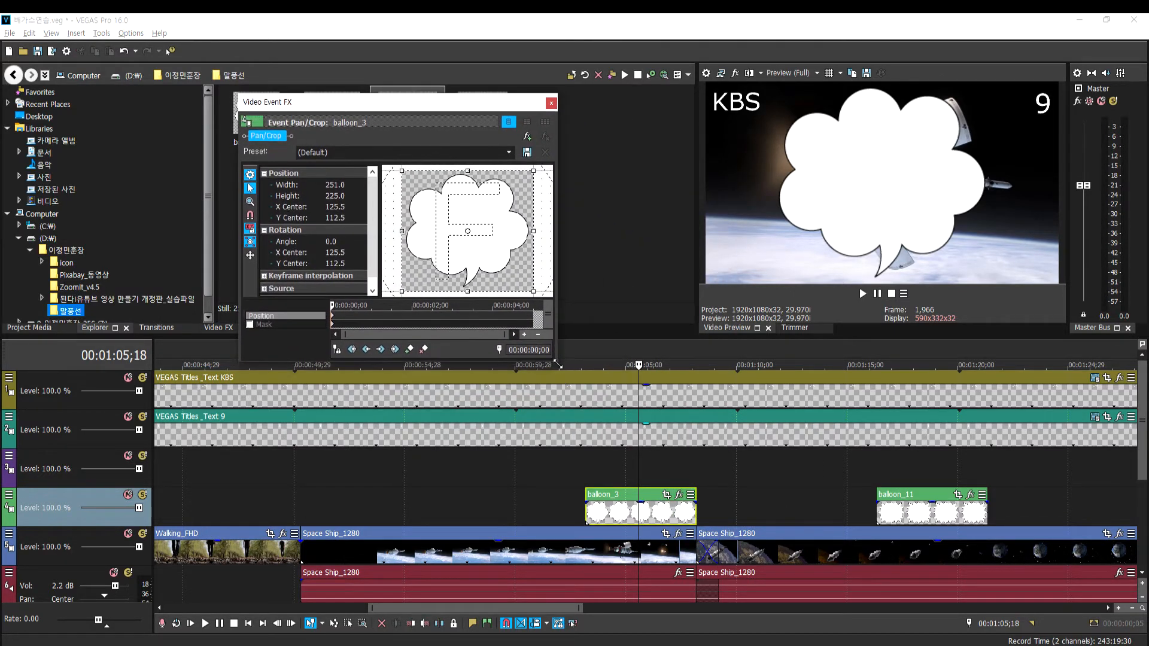
left_click_drag(558, 361, 739, 479)
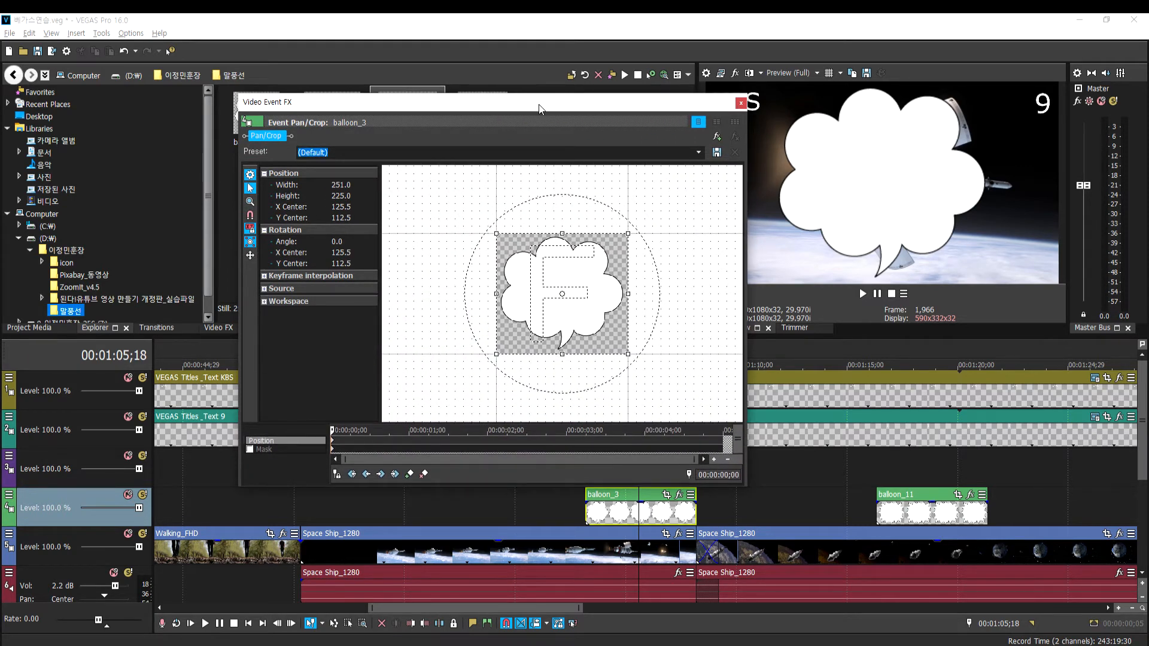
left_click_drag(544, 105, 467, 62)
scroll(492, 283, "up", 4)
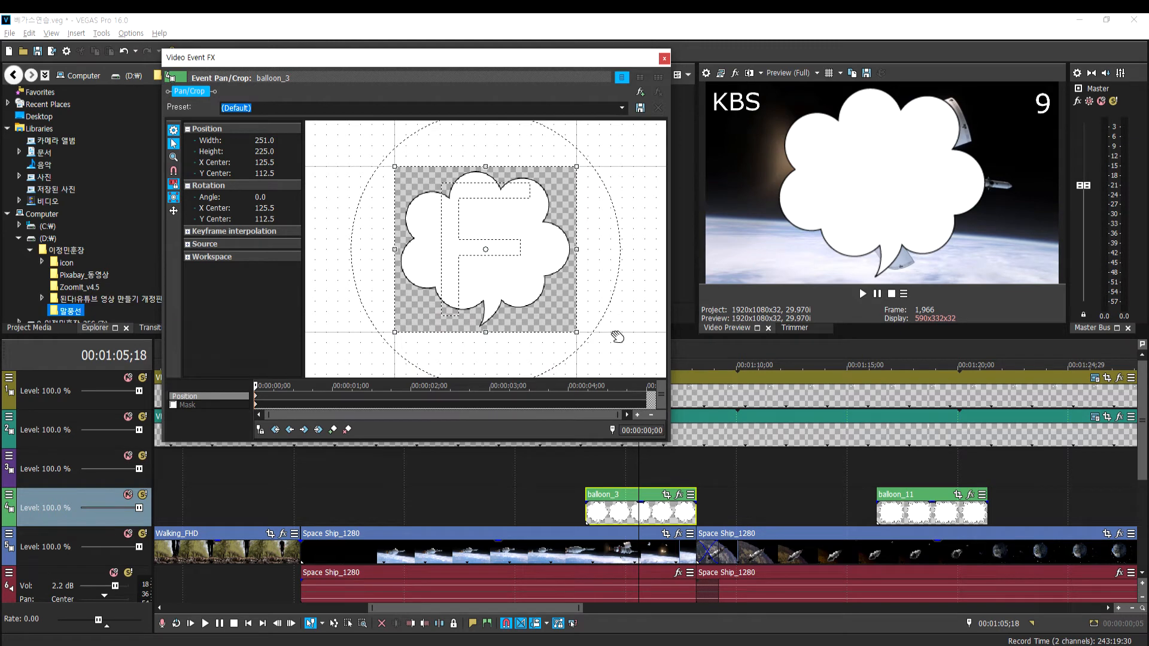
Shrink the balloon in the picture by enlarging its pan/crop frame to about 611 by 547
left_click_drag(577, 332, 623, 330)
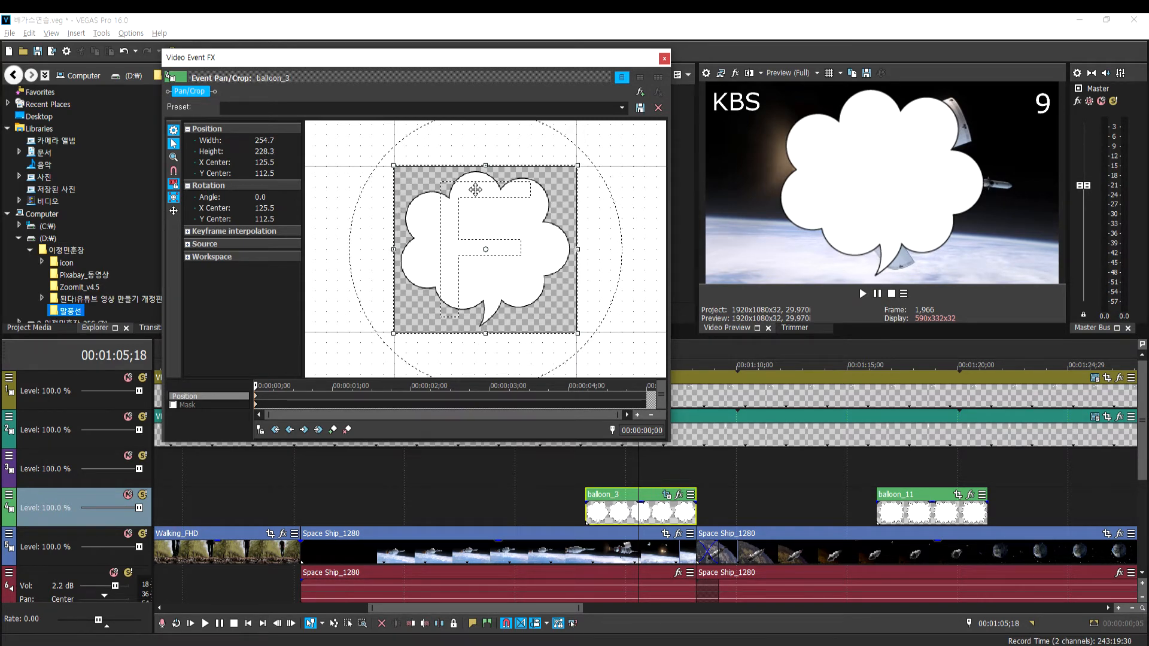
left_click_drag(578, 333, 520, 280)
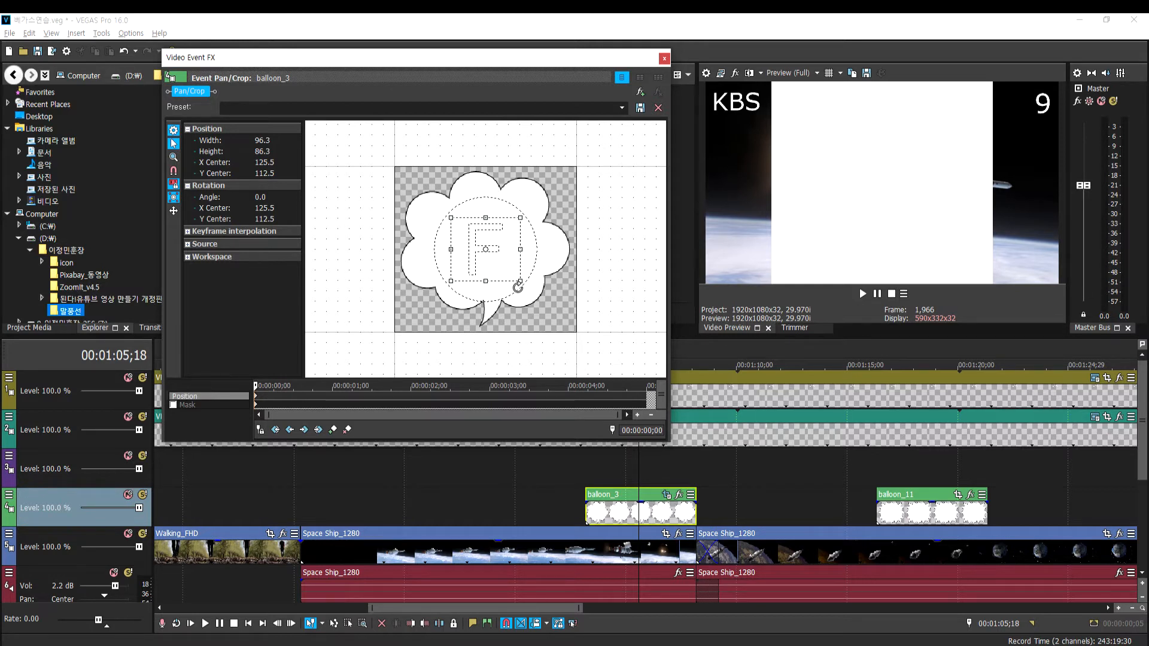
scroll(518, 287, "down", 3)
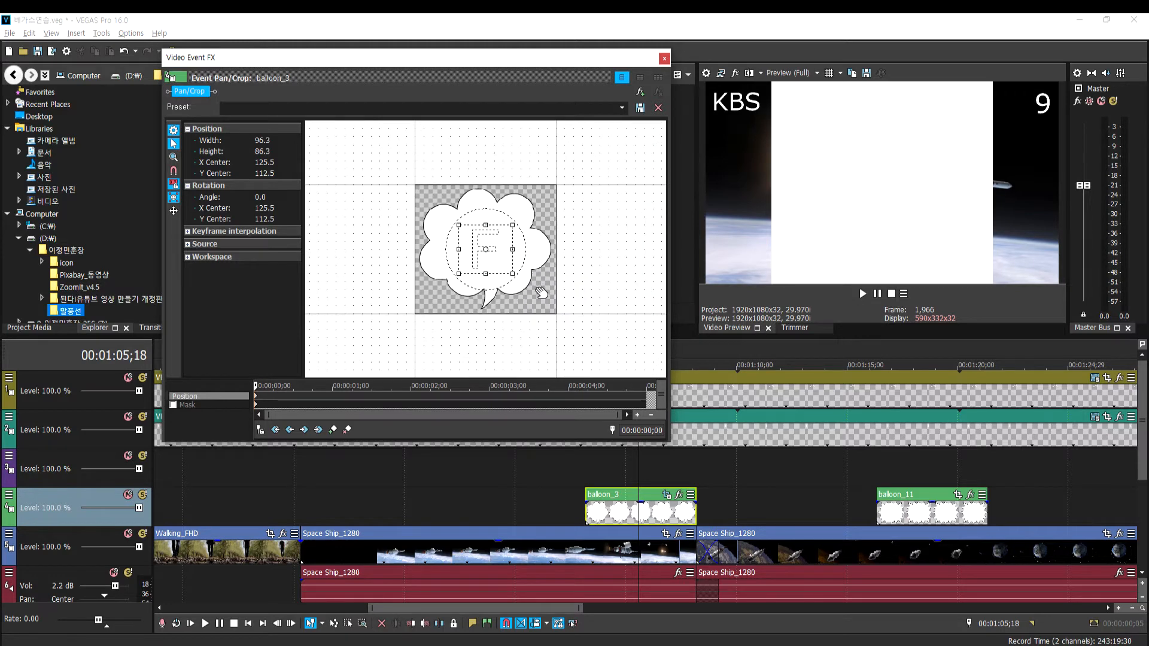
left_click_drag(501, 262, 591, 334)
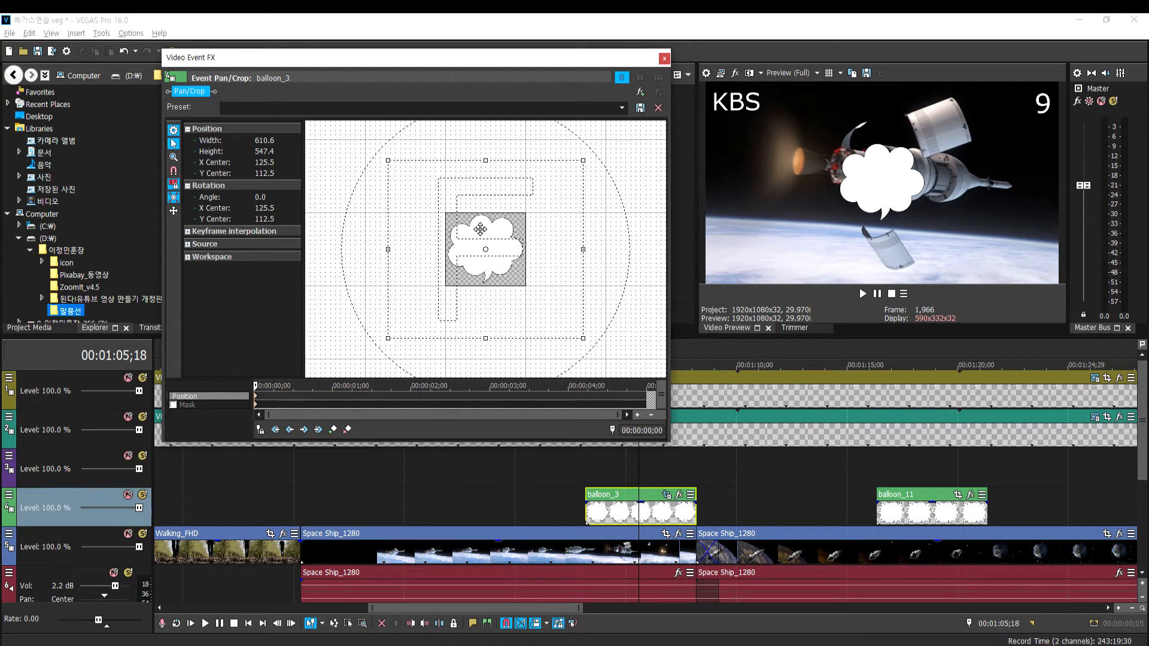
Try to move the balloon toward the lower-left part of the picture by shifting the proportional pan/crop frame
left_click_drag(526, 275, 606, 230)
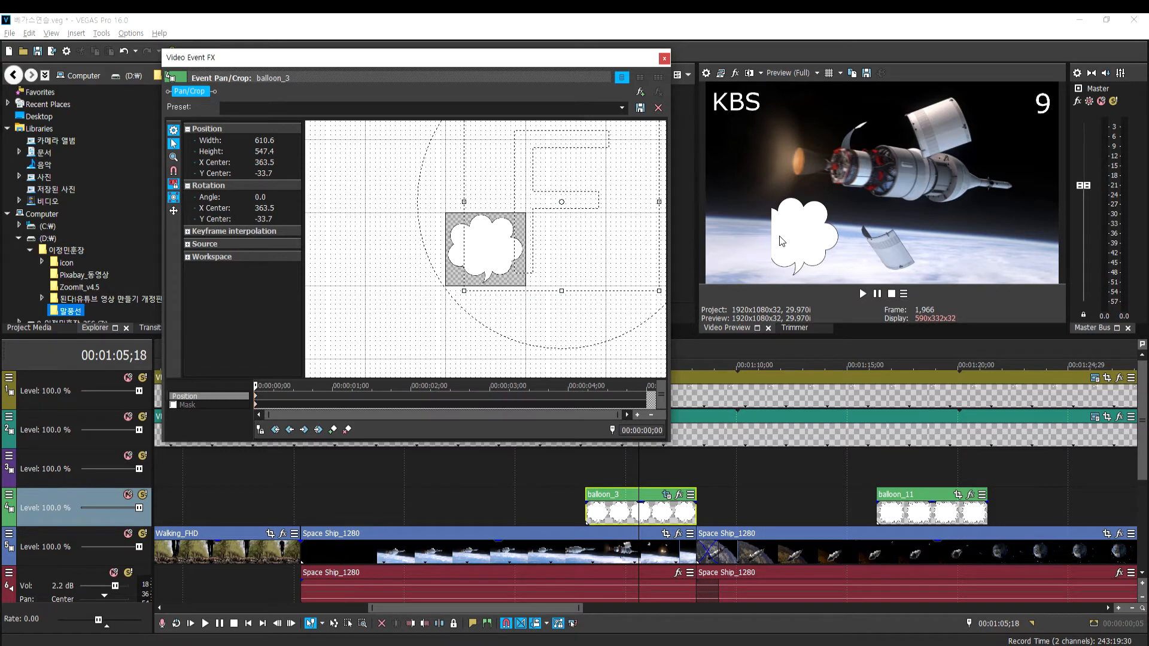
left_click_drag(569, 261, 548, 279)
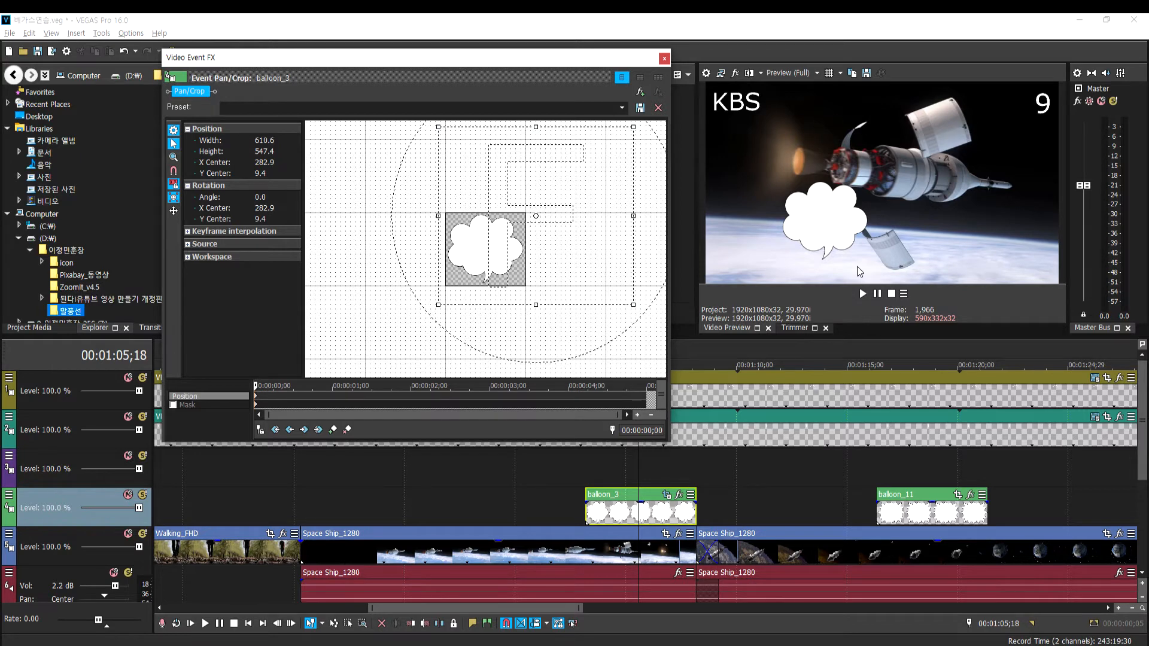
left_click_drag(555, 243, 580, 239)
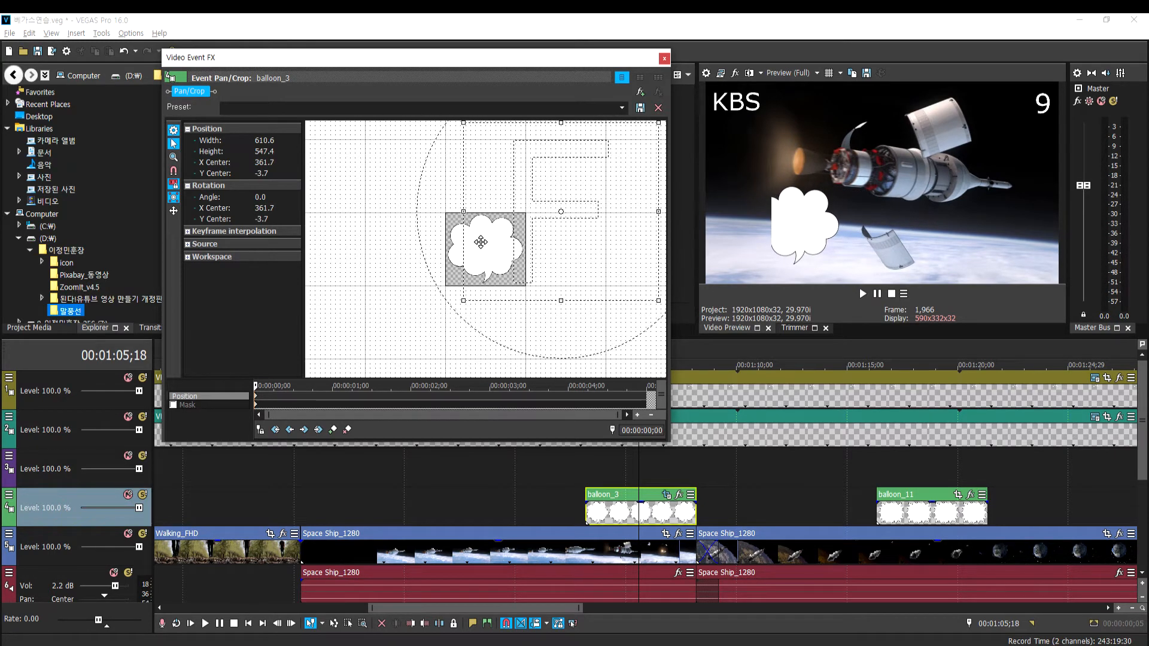
left_click_drag(626, 237, 583, 263)
Resize the frame freely to about 970 by 594, move the balloon to the picture's lower-left corner, and close the Pan/Crop settings
mouse_move(422, 237)
left_mouse_down()
mouse_move(375, 236)
mouse_move(418, 228)
left_mouse_up()
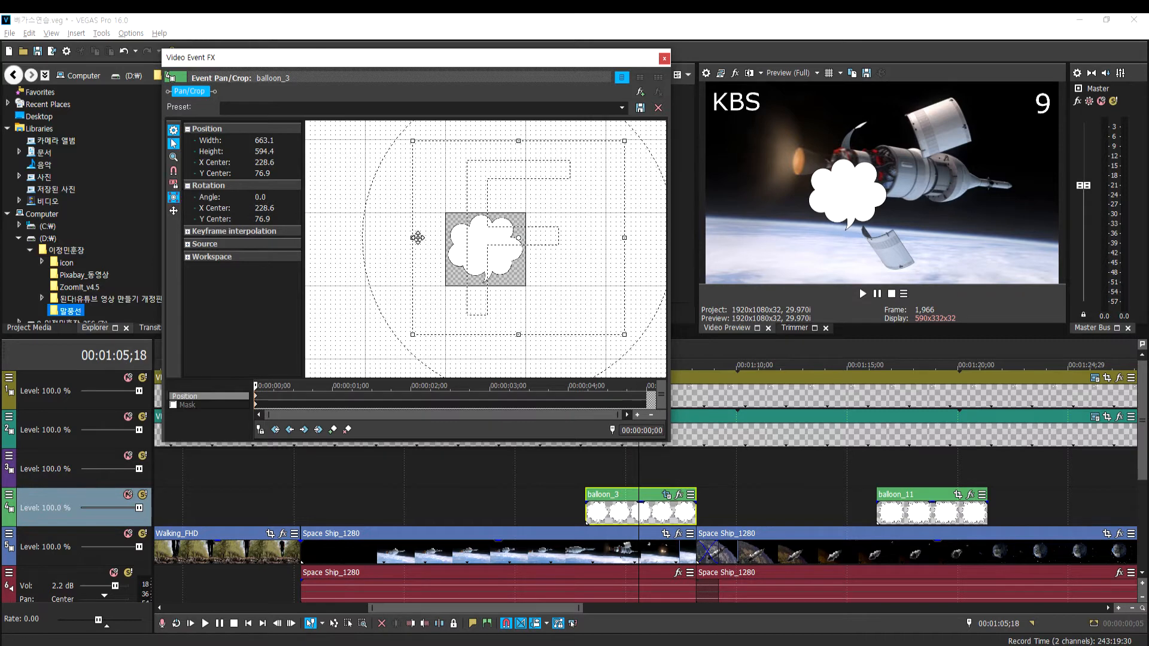
left_click_drag(410, 235, 355, 232)
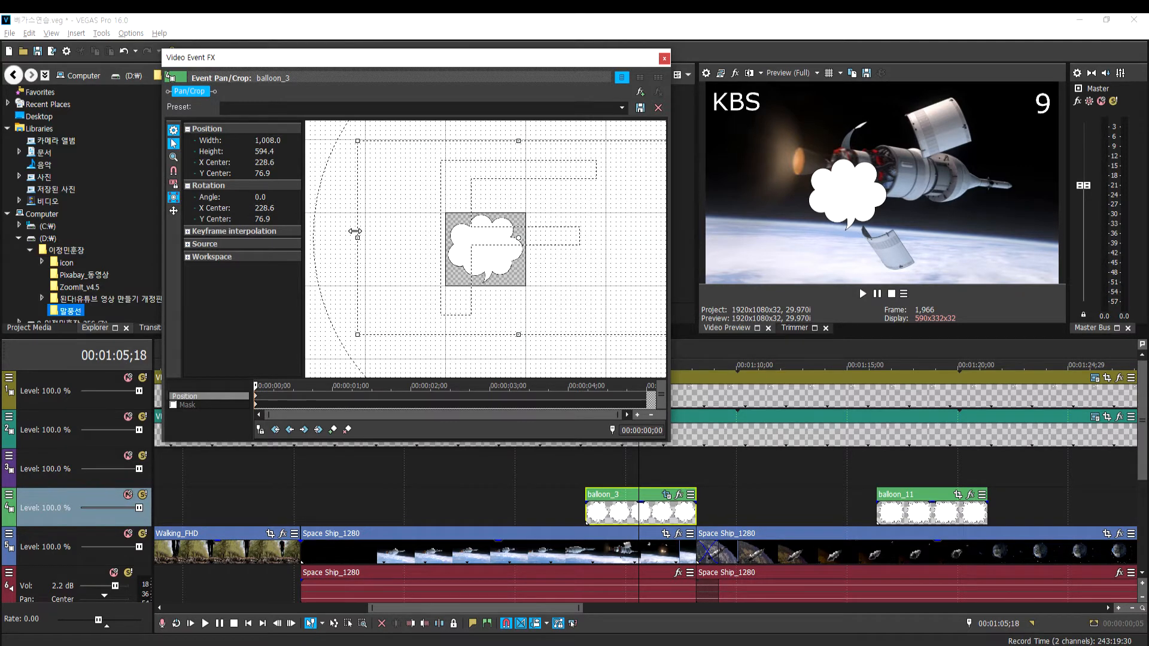
left_click_drag(430, 249, 335, 248)
left_click_drag(502, 291, 595, 270)
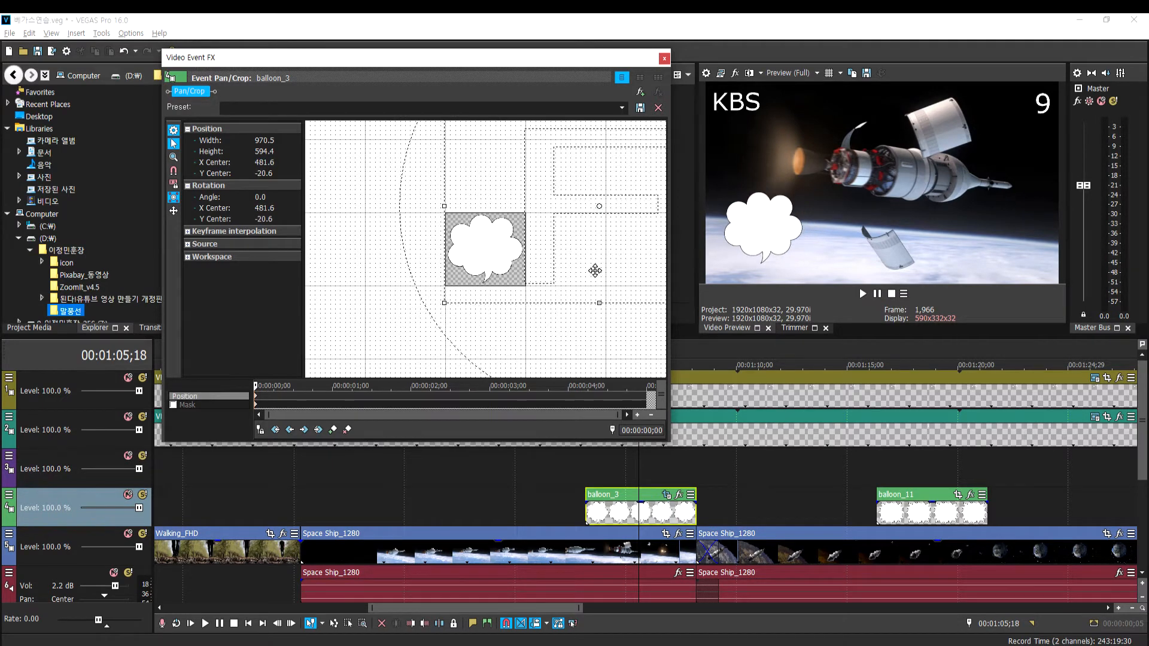
left_click(664, 59)
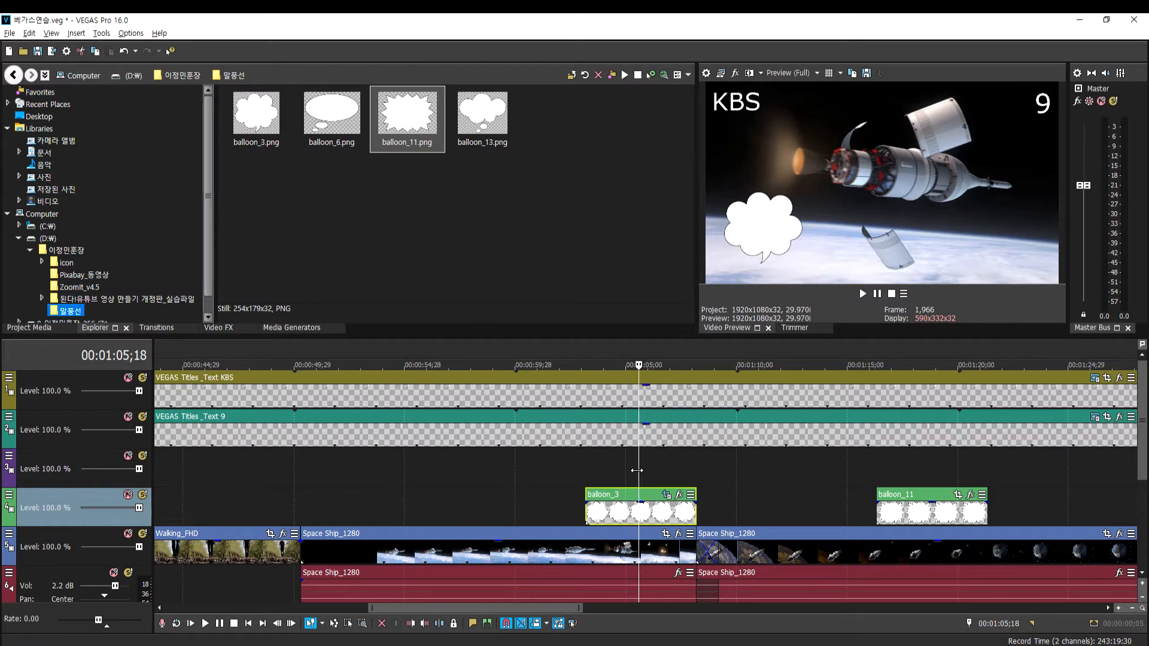
Add a default Titles & Text event on the third track, starting together with the balloon_3 event
left_click(282, 330)
left_click(61, 176)
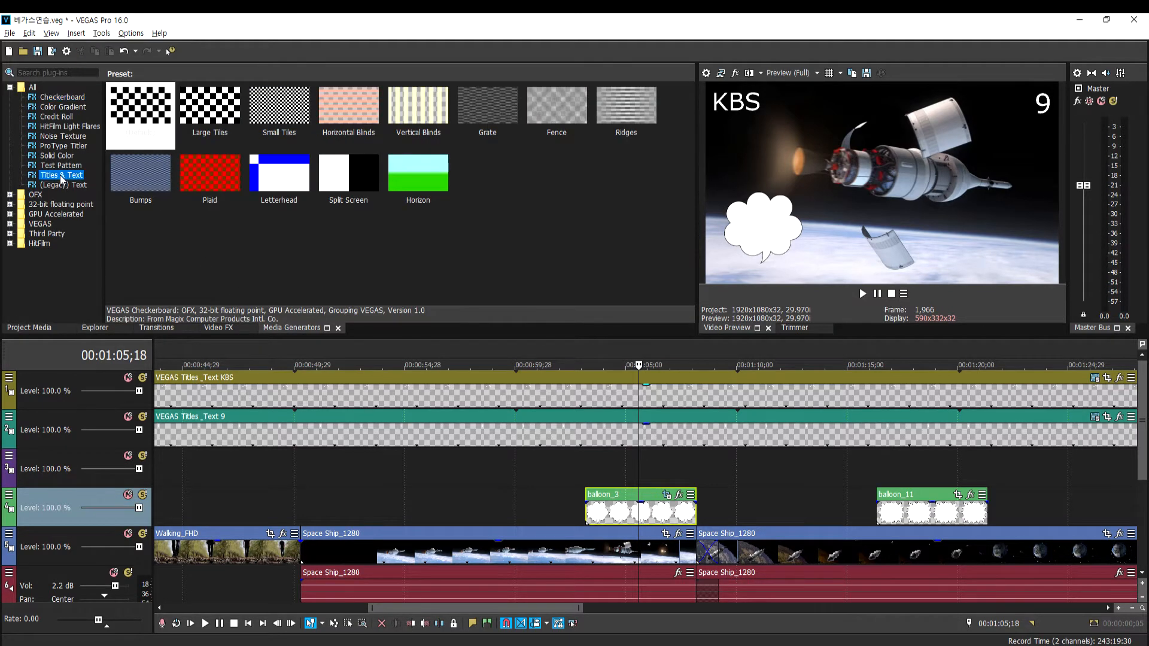
left_click_drag(157, 124, 593, 464)
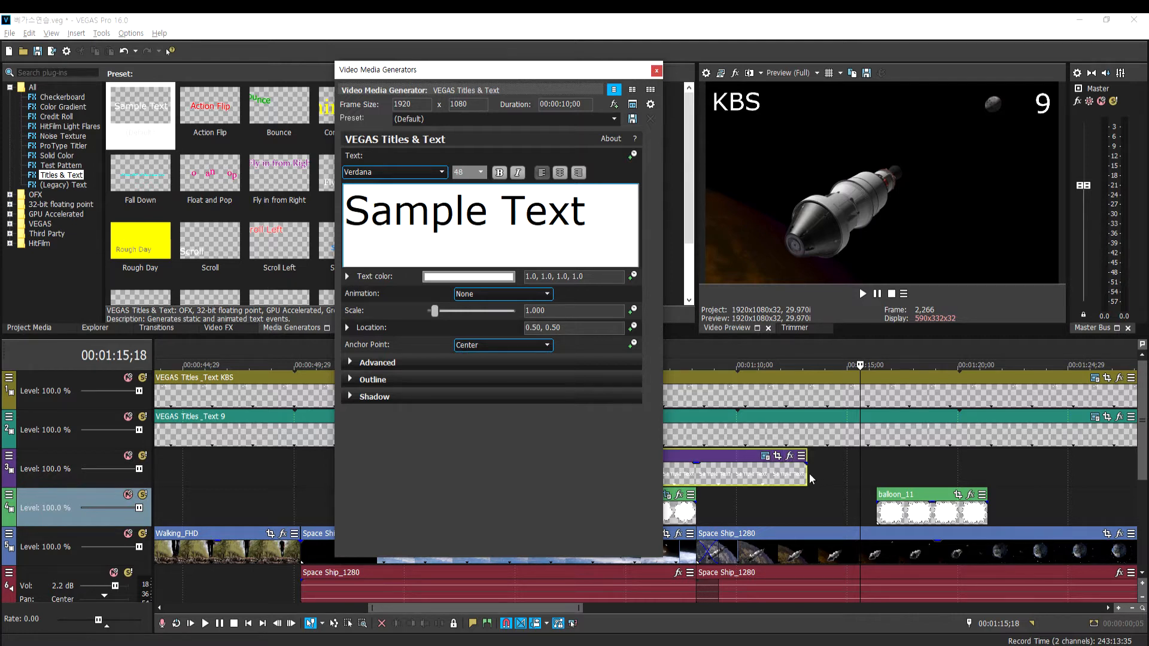
Trim the new title event to end together with balloon_3 and replace its sample text with "와우~"
left_click_drag(808, 476, 696, 476)
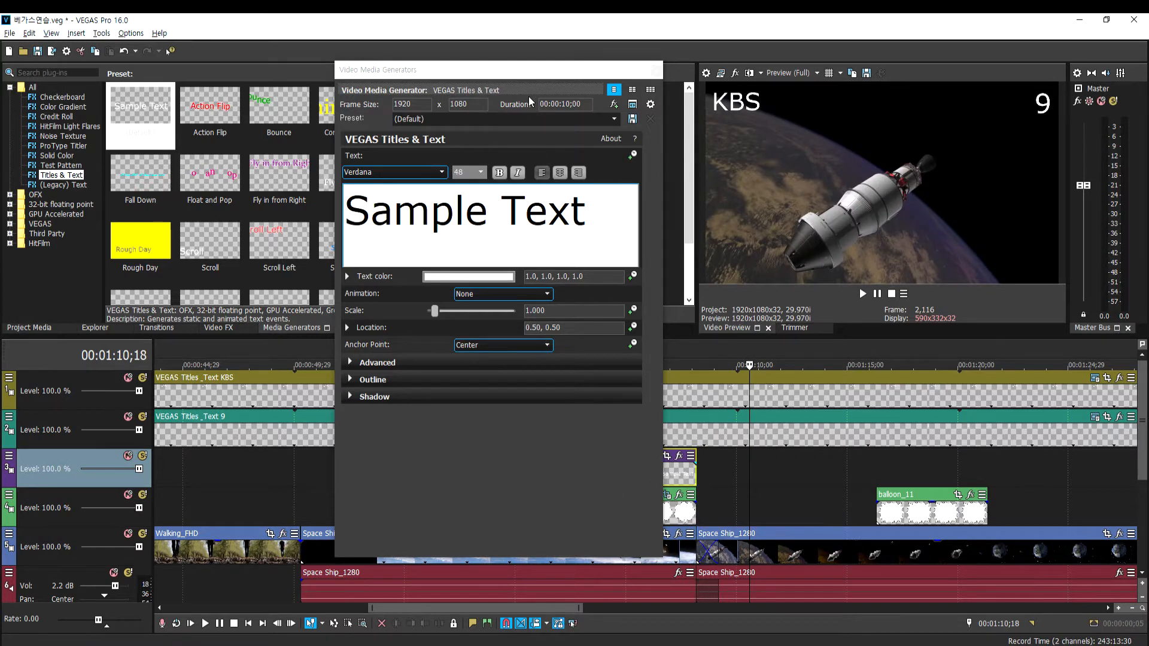
left_click_drag(479, 69, 299, 64)
left_click(596, 483)
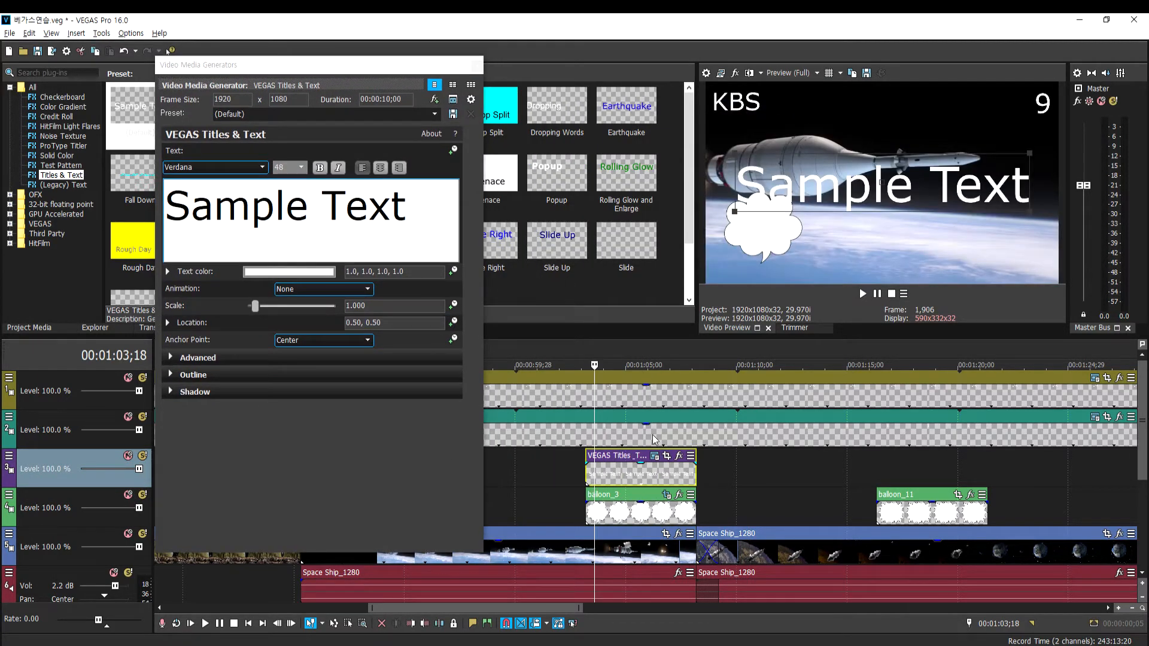
left_click_drag(427, 211, 236, 214)
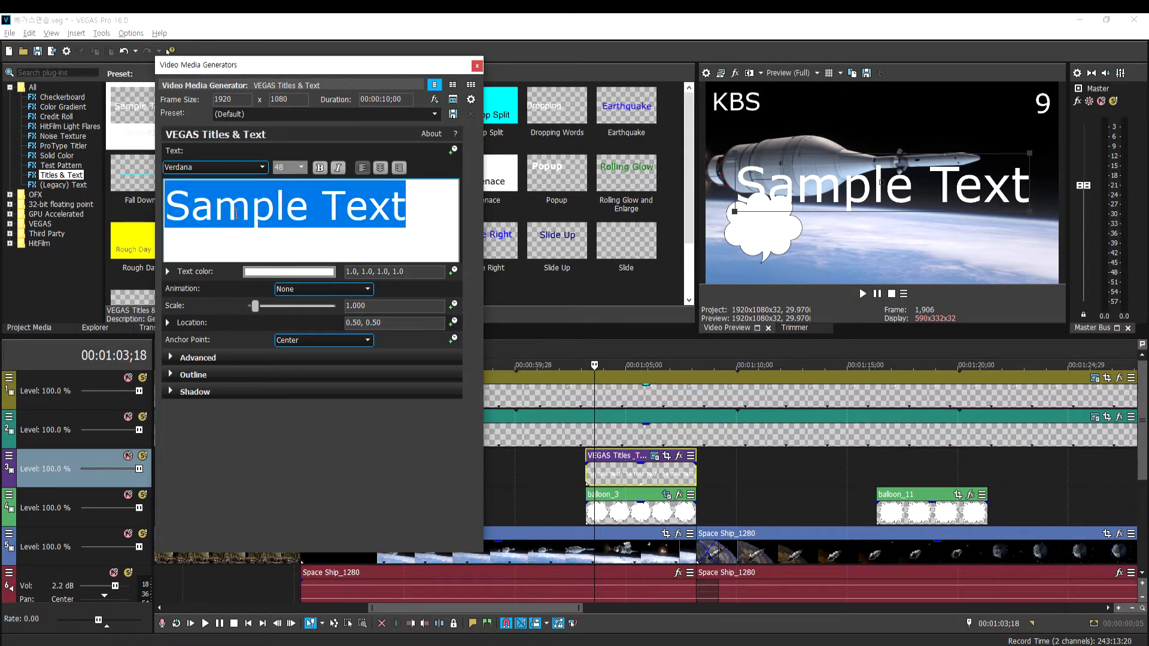
type("와우~")
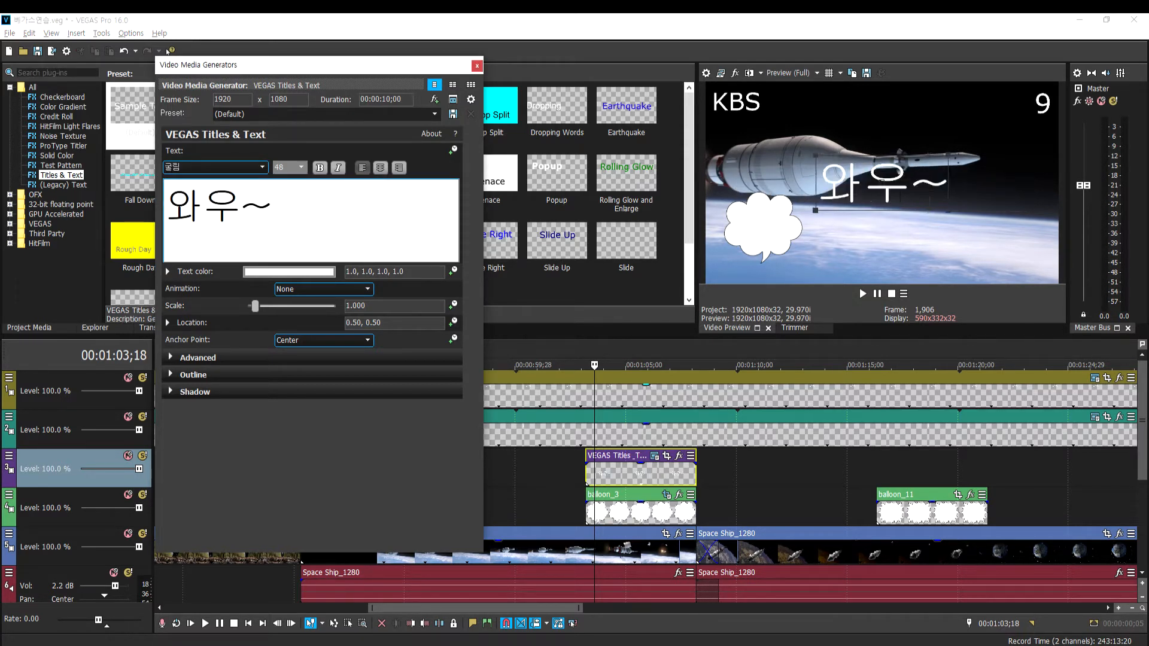
Shift the "와우~" text toward the cloud balloon and set its colour to near-black (0.07, 0.11, 0.1, 1.0)
left_click_drag(838, 196, 813, 229)
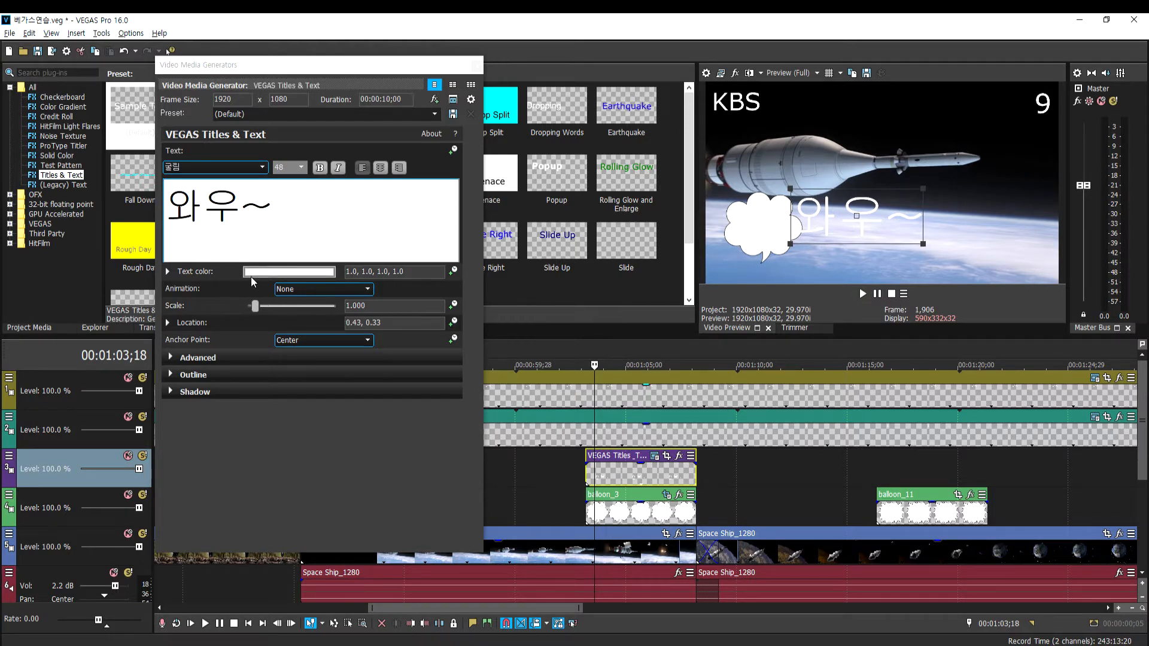
left_click(251, 275)
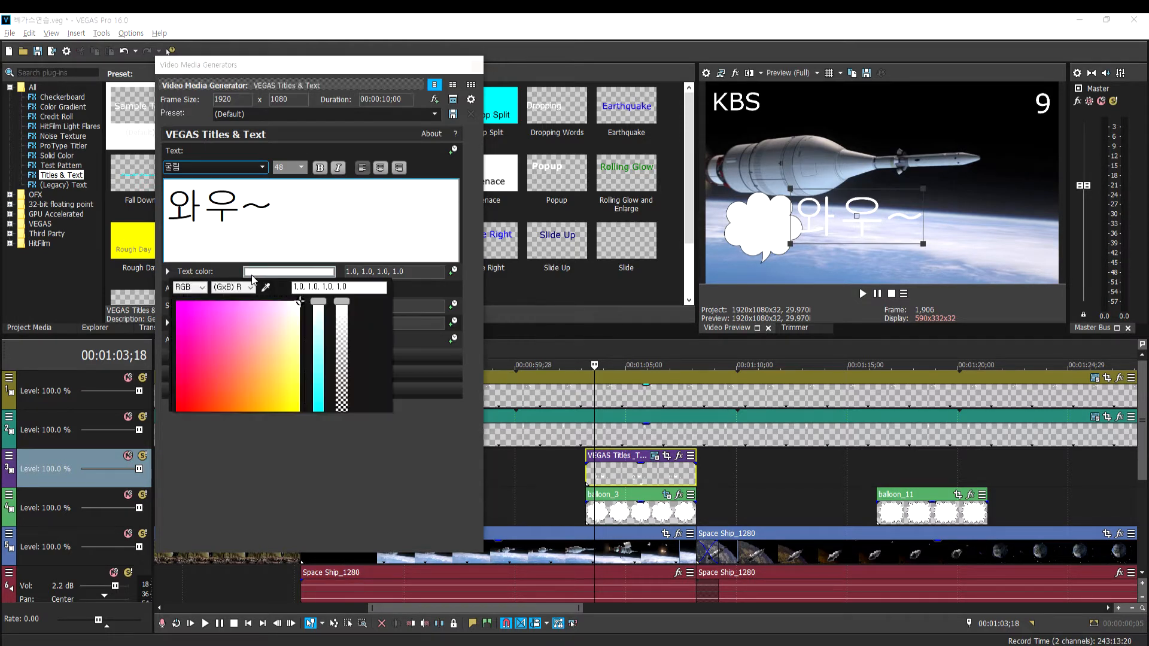
left_click(190, 407)
left_click(315, 410)
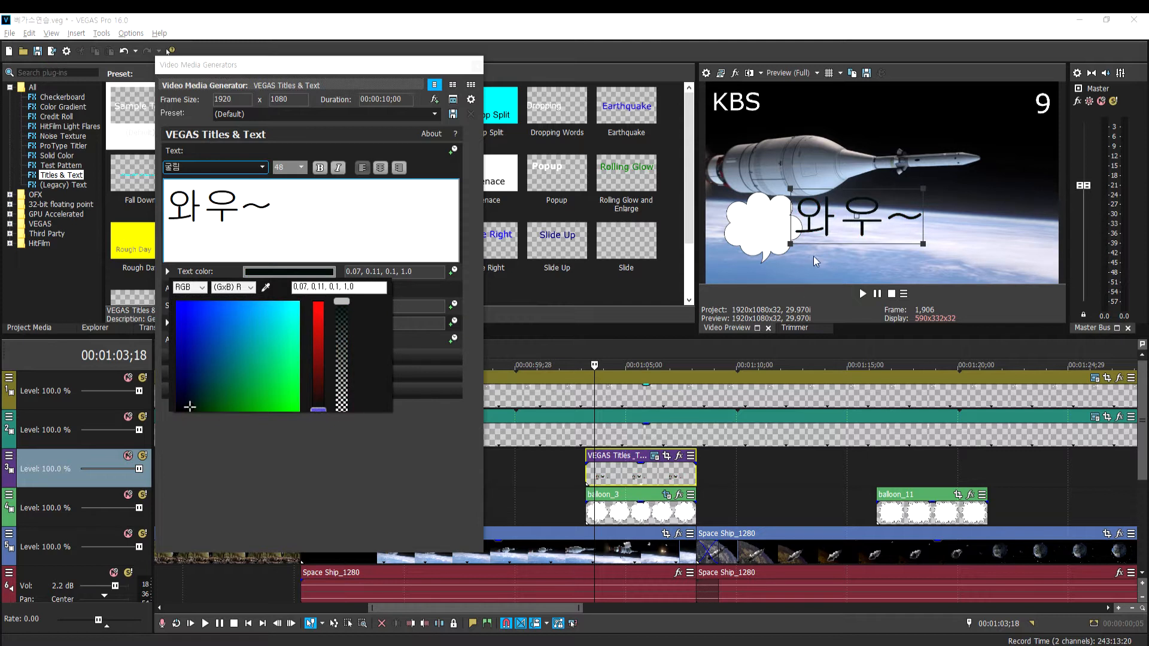
Shrink the "와우~" text to a scale of about 0.415, place it inside the cloud balloon, and close the title settings
left_click(924, 242)
left_click_drag(922, 245, 773, 230)
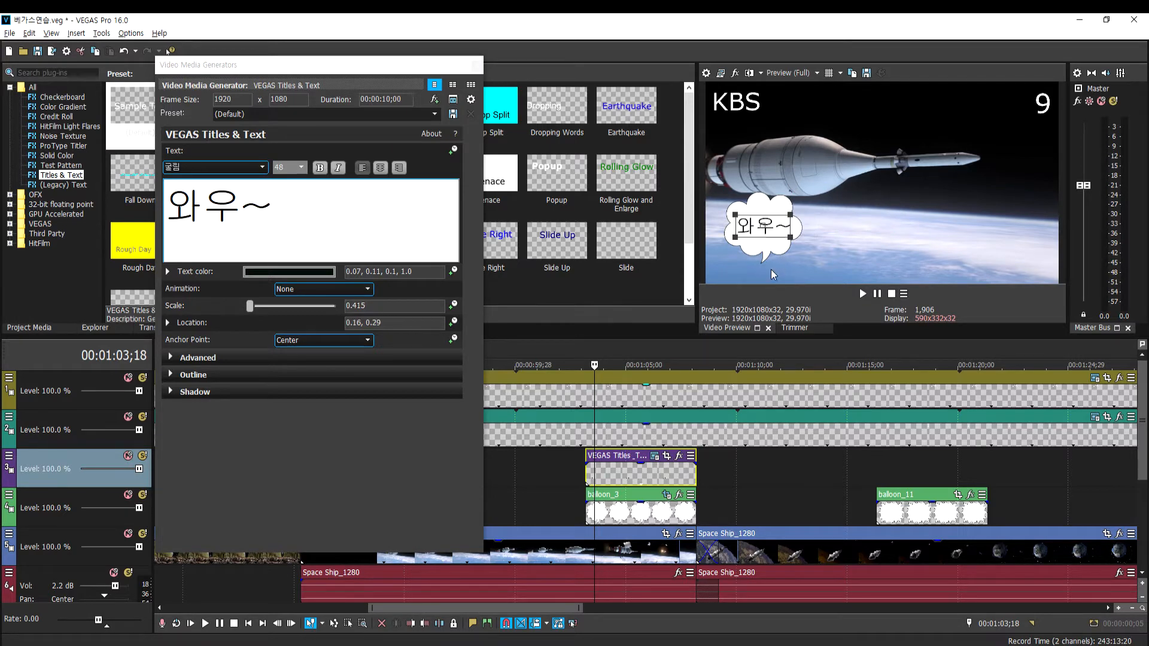
left_click(476, 64)
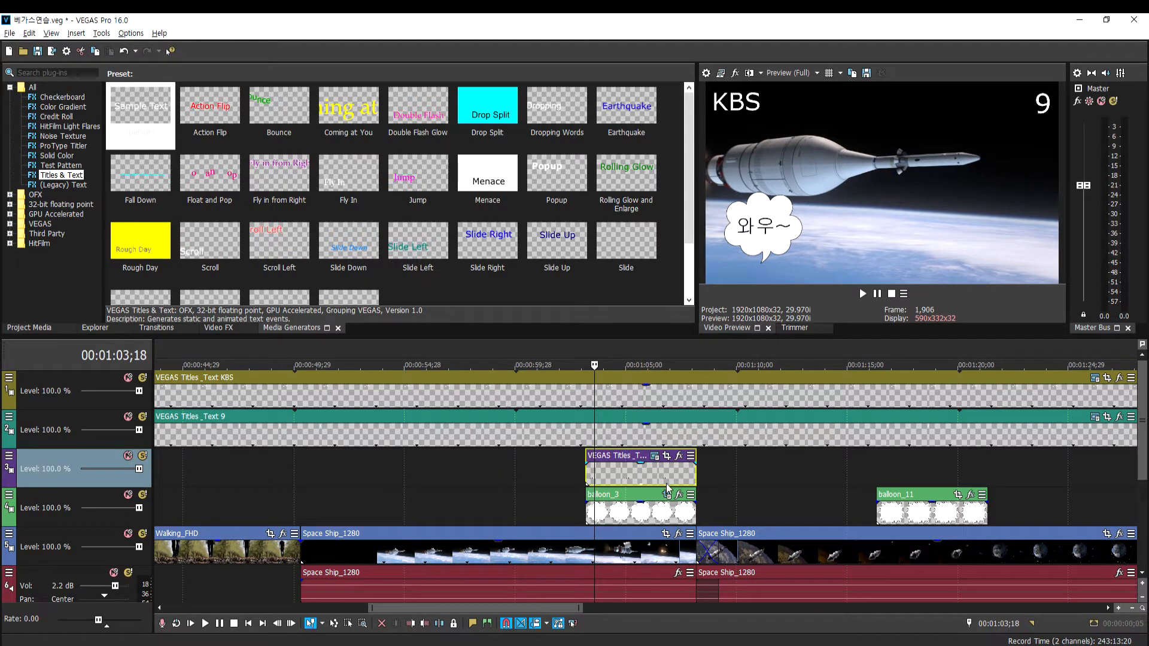
left_click(624, 482)
Enlarge the balloon_11 pan/crop frame to about 1,034 by 518, position the small starburst beside the spacecraft, and close the settings
left_click(908, 516)
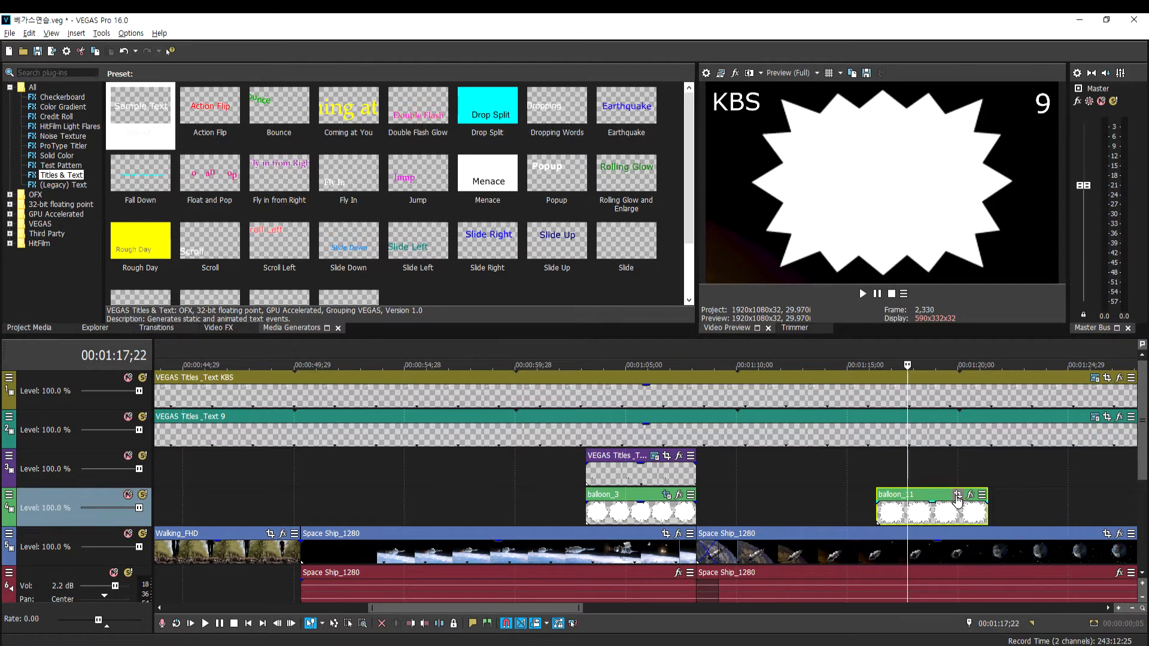
left_click(957, 495)
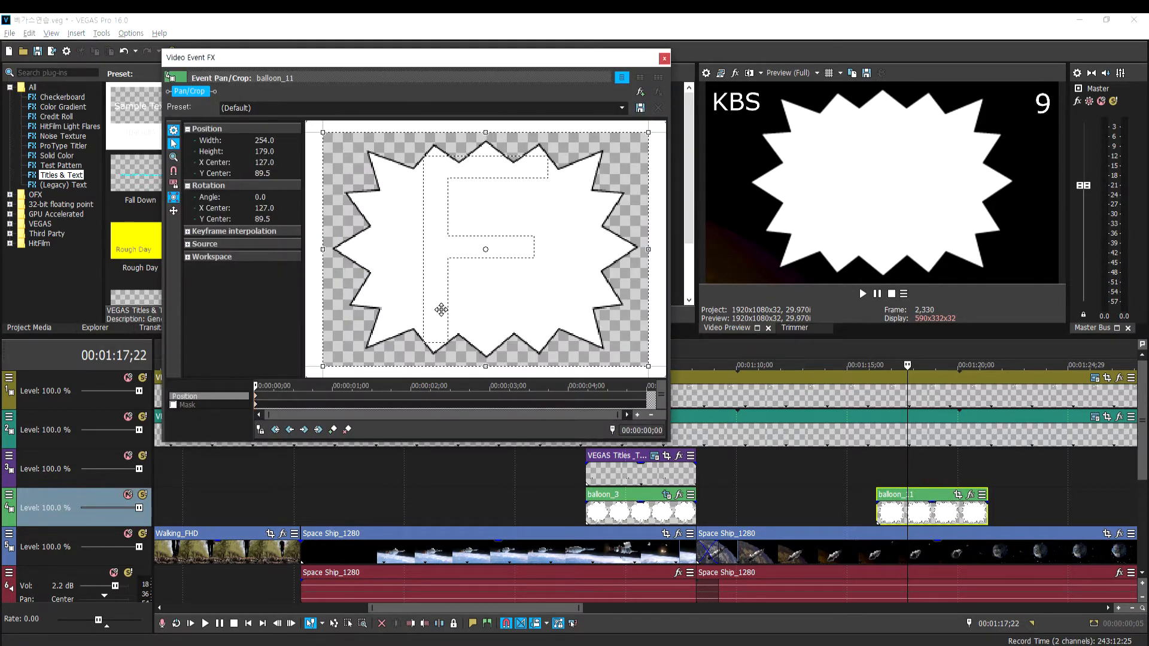
scroll(443, 307, "down", 5)
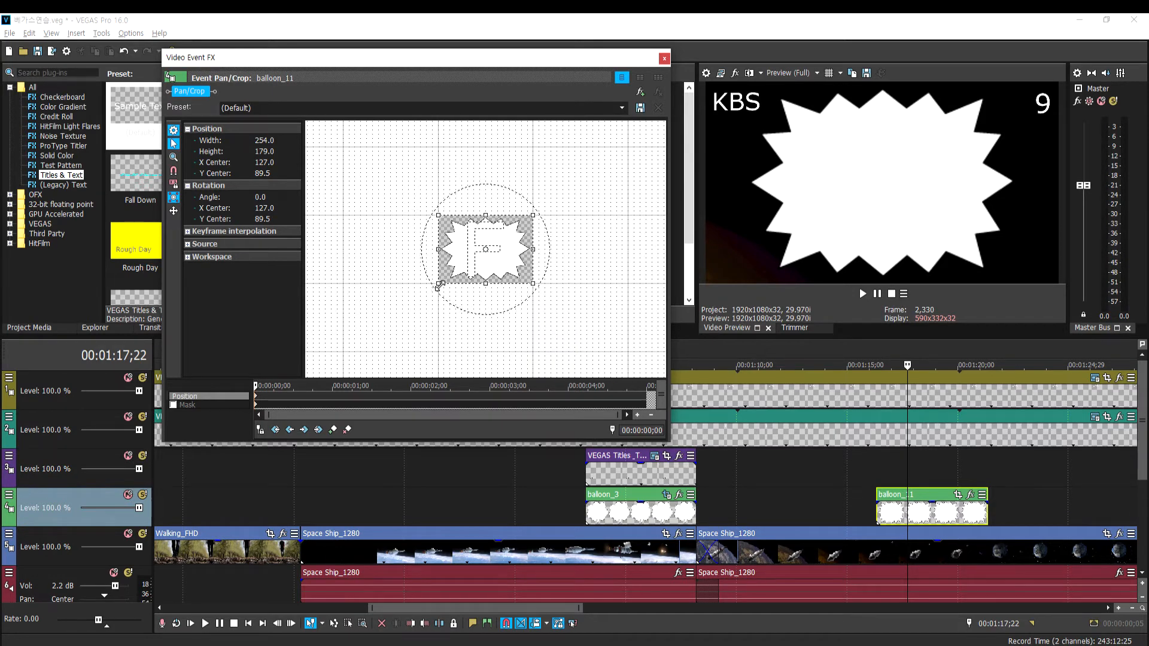
left_click_drag(440, 284, 295, 349)
left_click_drag(394, 334, 275, 301)
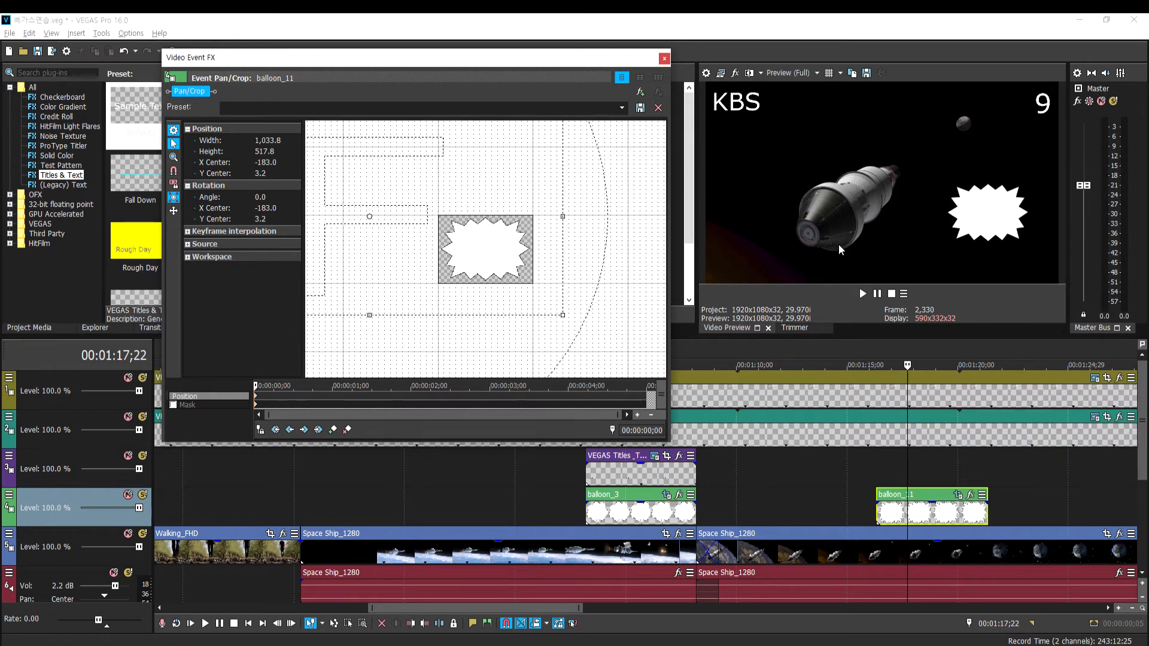
left_click(664, 58)
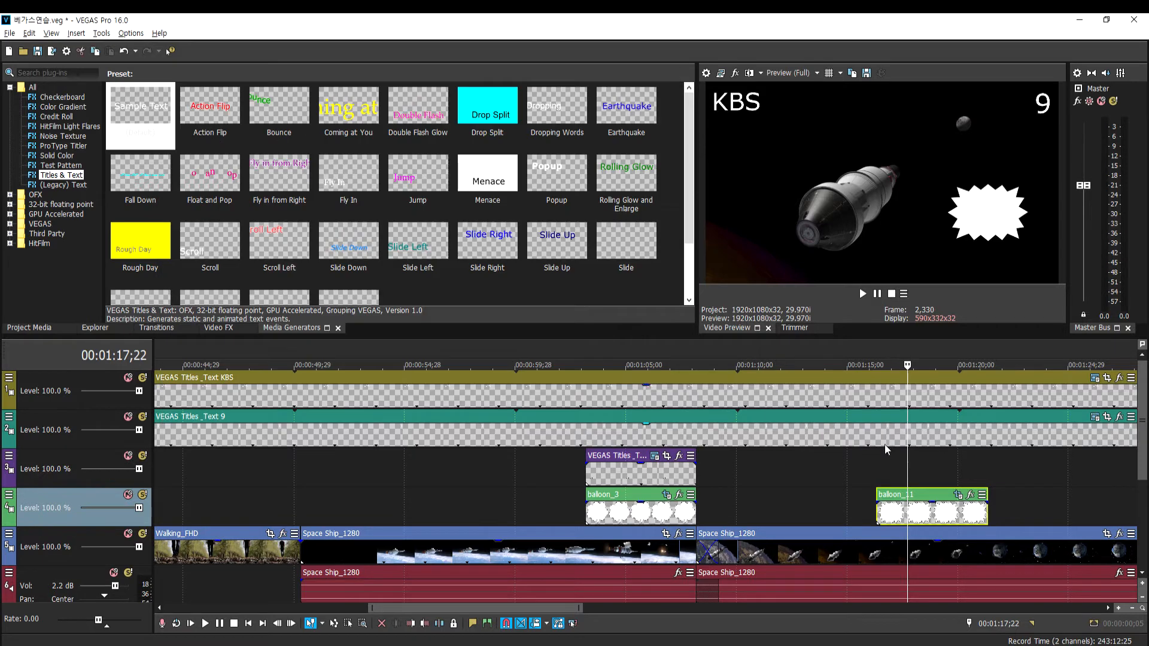
Add a default Titles & Text event on the third track above balloon_11, trimmed to the same start and end
left_click_drag(140, 116, 881, 465)
left_click_drag(1095, 469, 987, 469)
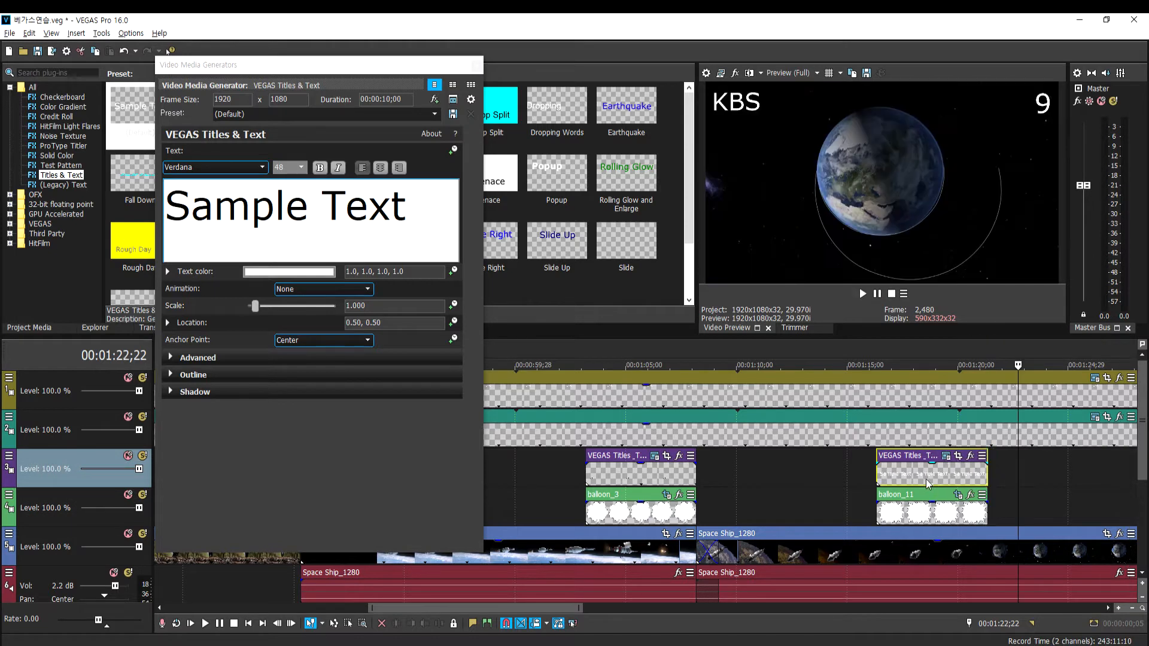
left_click(893, 478)
Replace the new title's sample text with "우주로" and "고고" on two lines
left_click(276, 202)
key("ctrl+a")
type("dn")
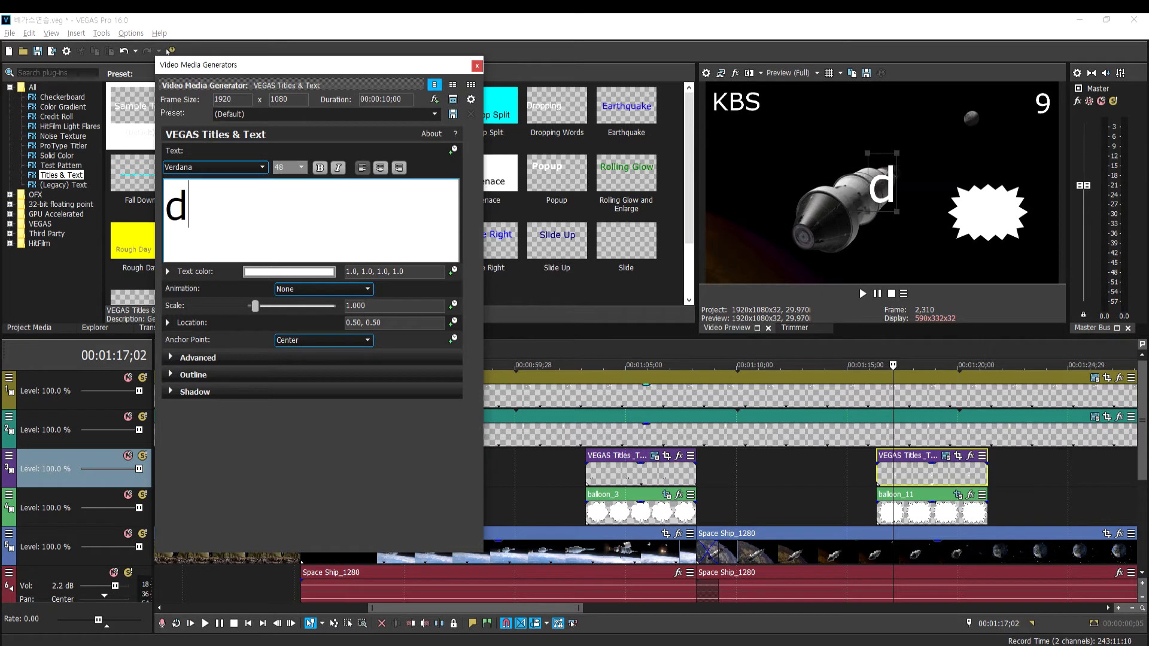
key("BackSpace")
key("BackSpace")
type("우루")
key("BackSpace")
key("BackSpace")
key("BackSpace")
type("우주로")
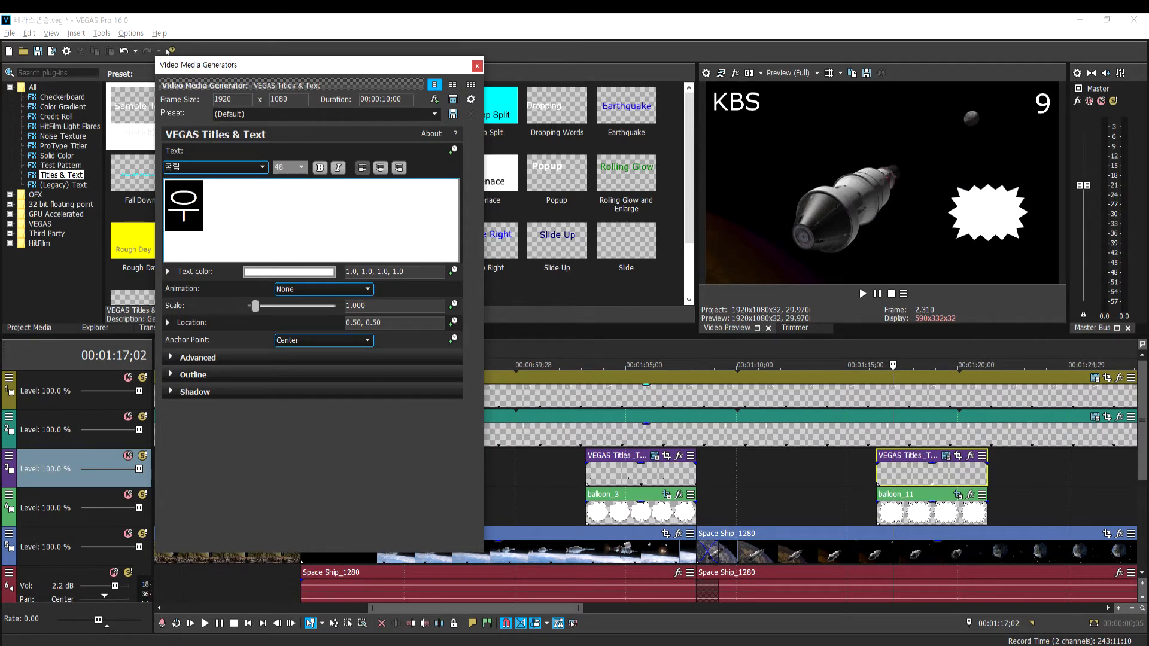
key("Return")
type("고고")
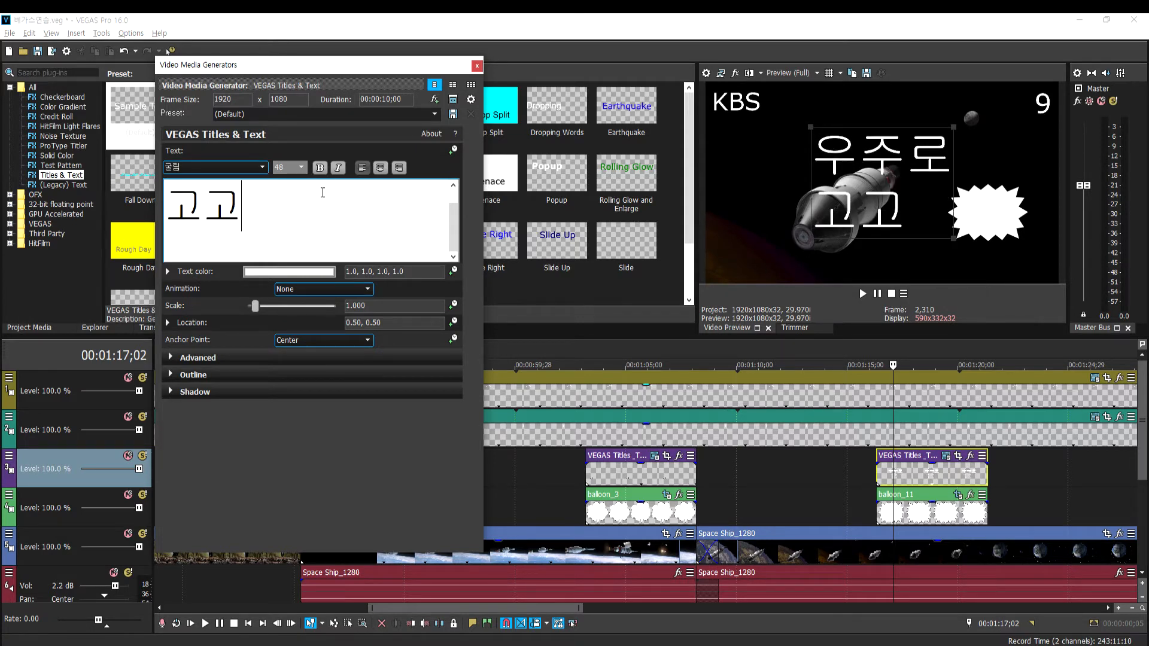
Centre-align both lines, then shrink the text to a scale of about 0.360 and fit it inside the starburst balloon
key("ctrl+a")
left_click(383, 169)
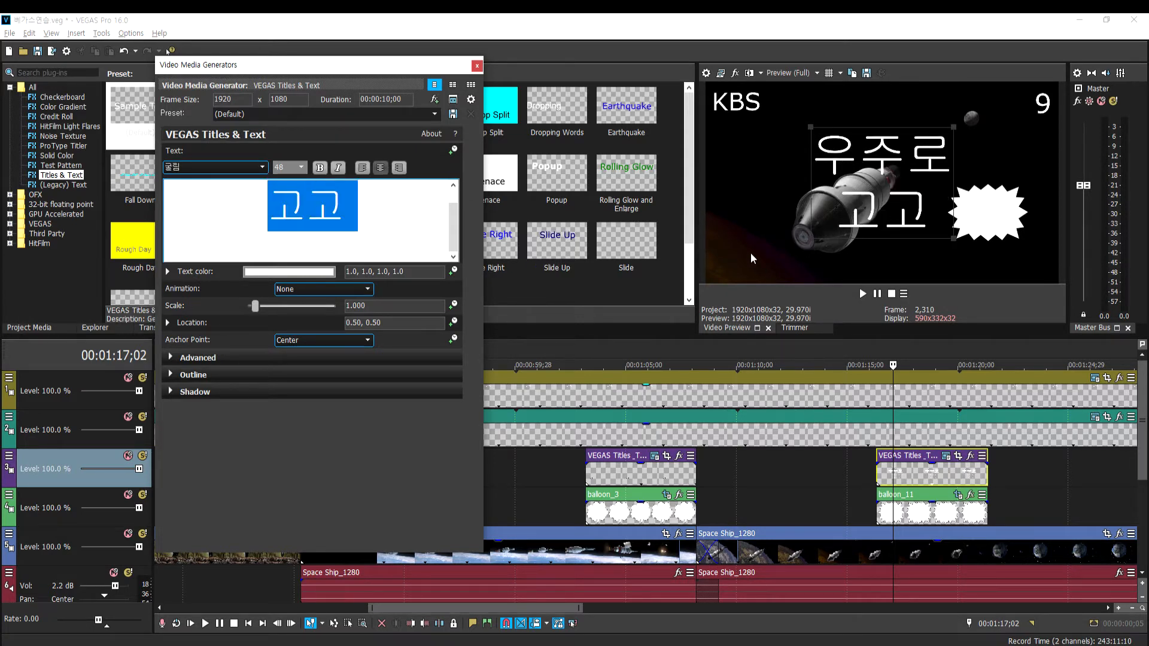
left_click_drag(810, 236, 1013, 212)
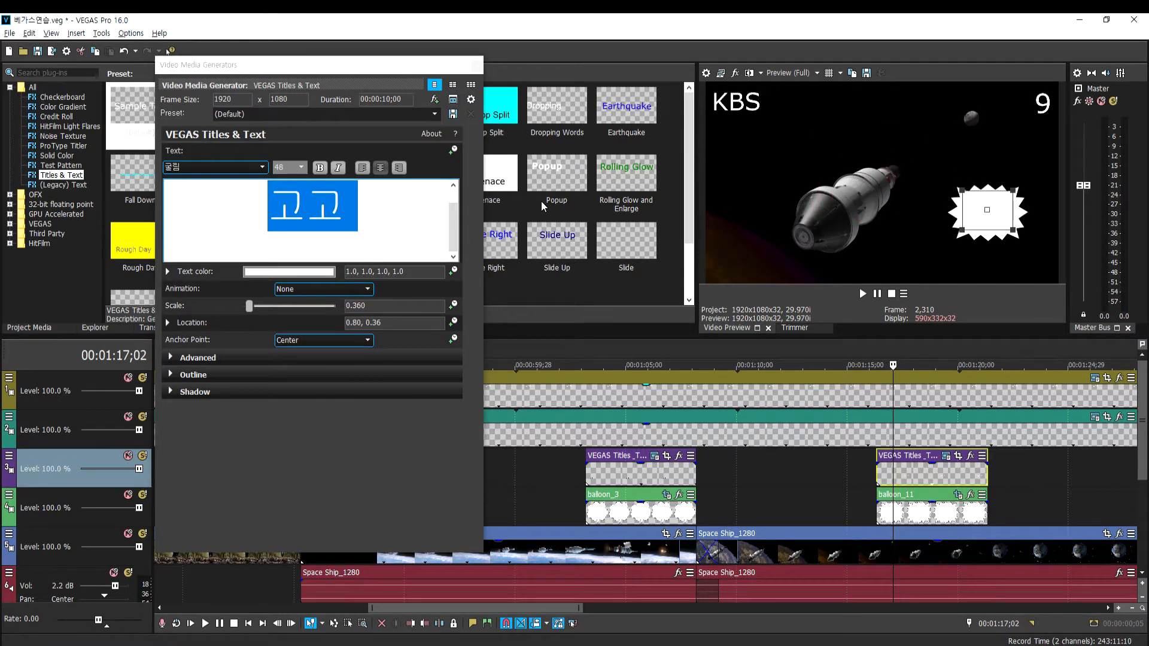
Set the colour of the "우주로 고고" text to near-black (0.11, 0.0, 0.12, 1.0)
left_click(270, 273)
left_click_drag(192, 412, 172, 409)
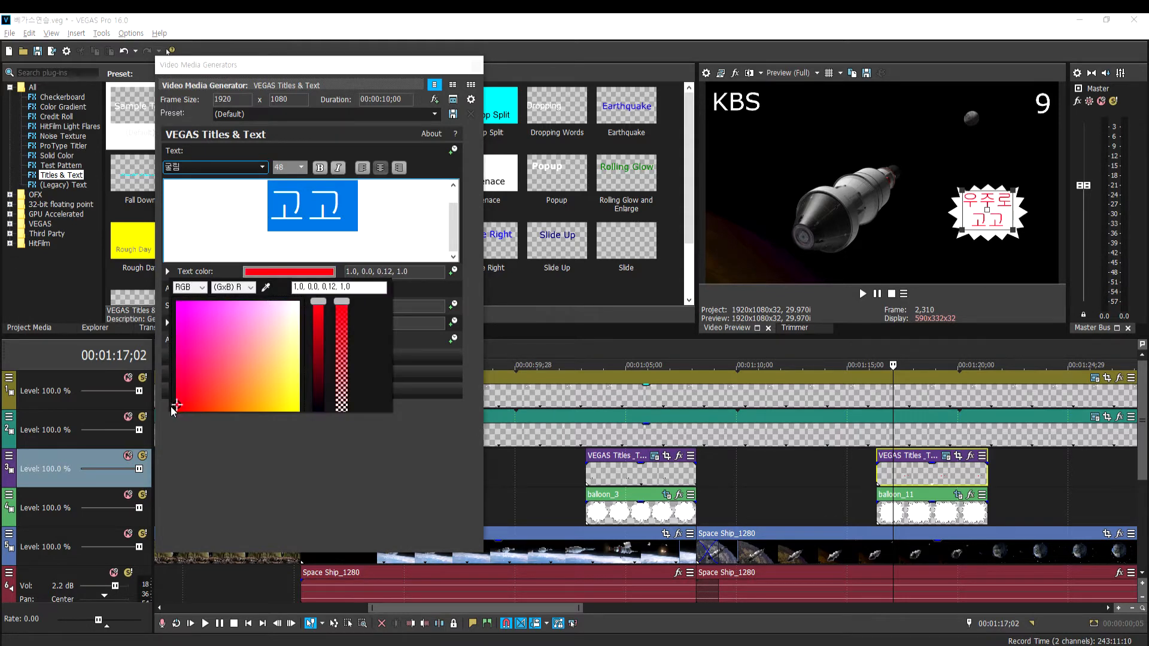
left_click(318, 405)
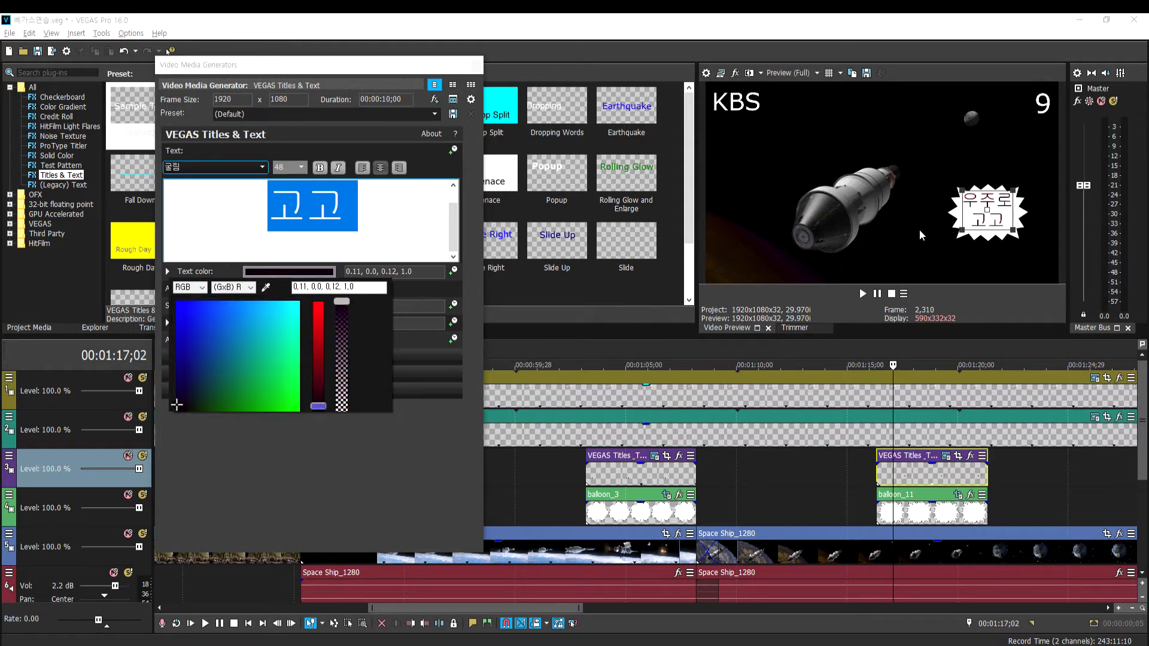
Nudge the starburst text slightly down to location 0.80, 0.35 and close the title settings
left_click(478, 69)
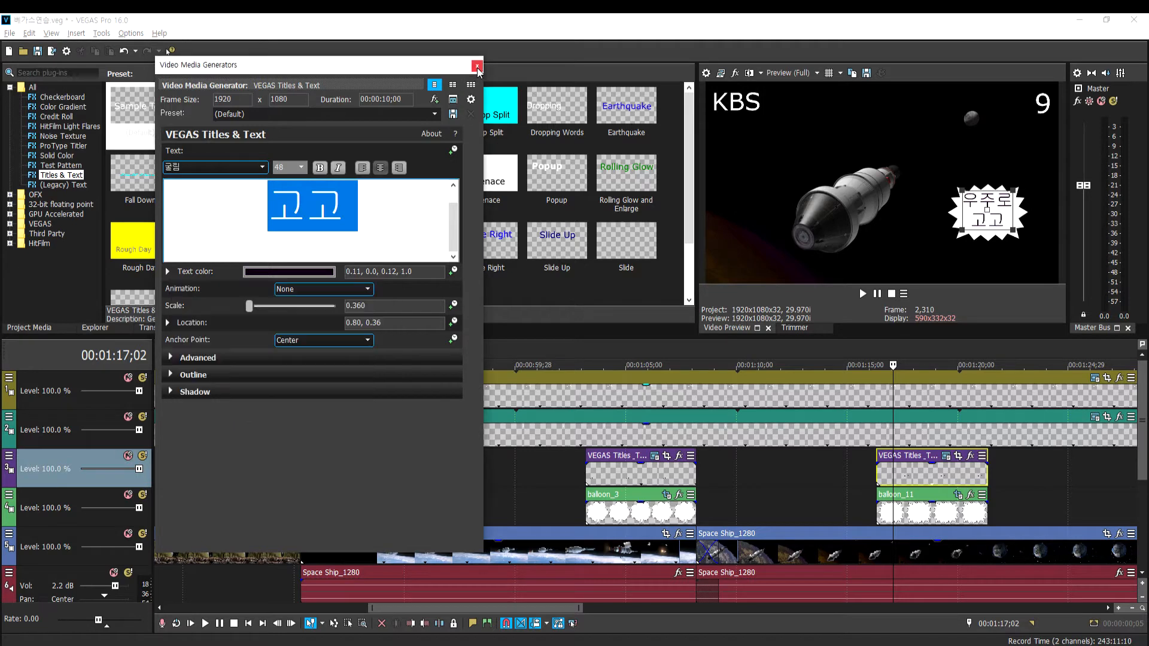
left_click_drag(984, 213, 984, 215)
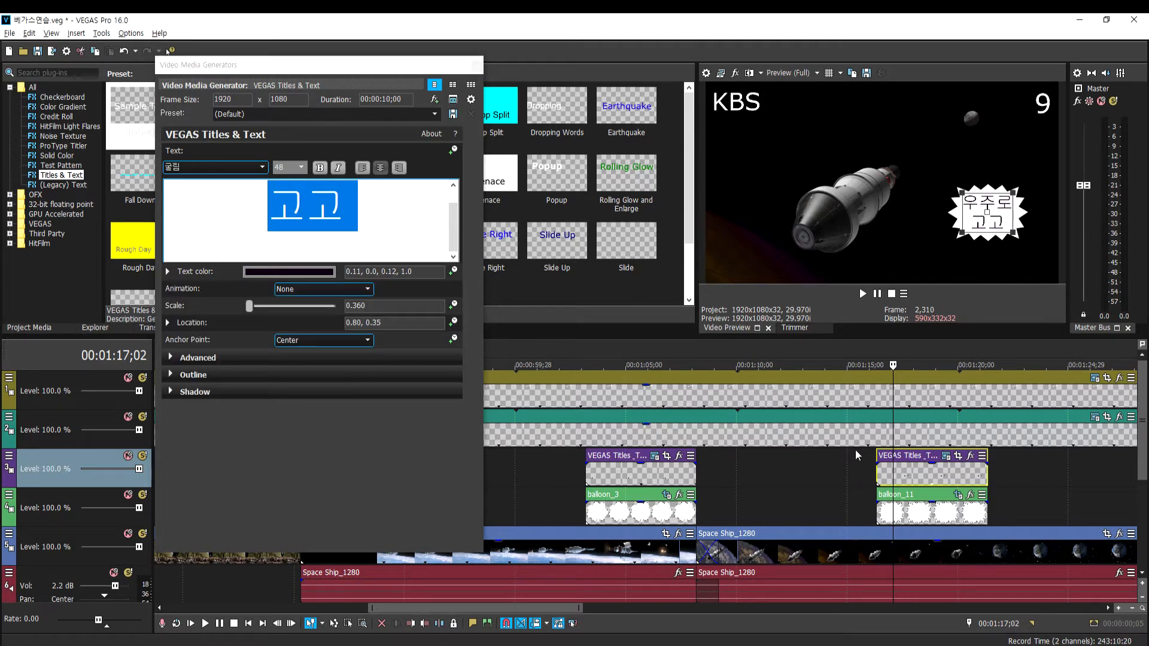
left_click(853, 472)
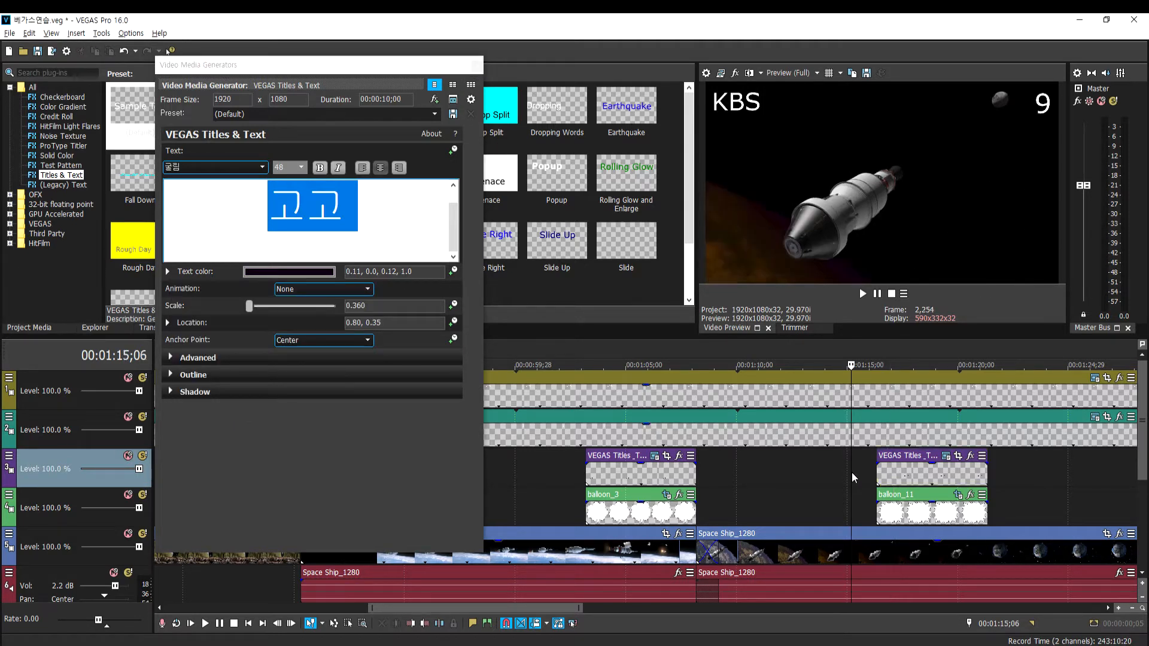
left_click(889, 477)
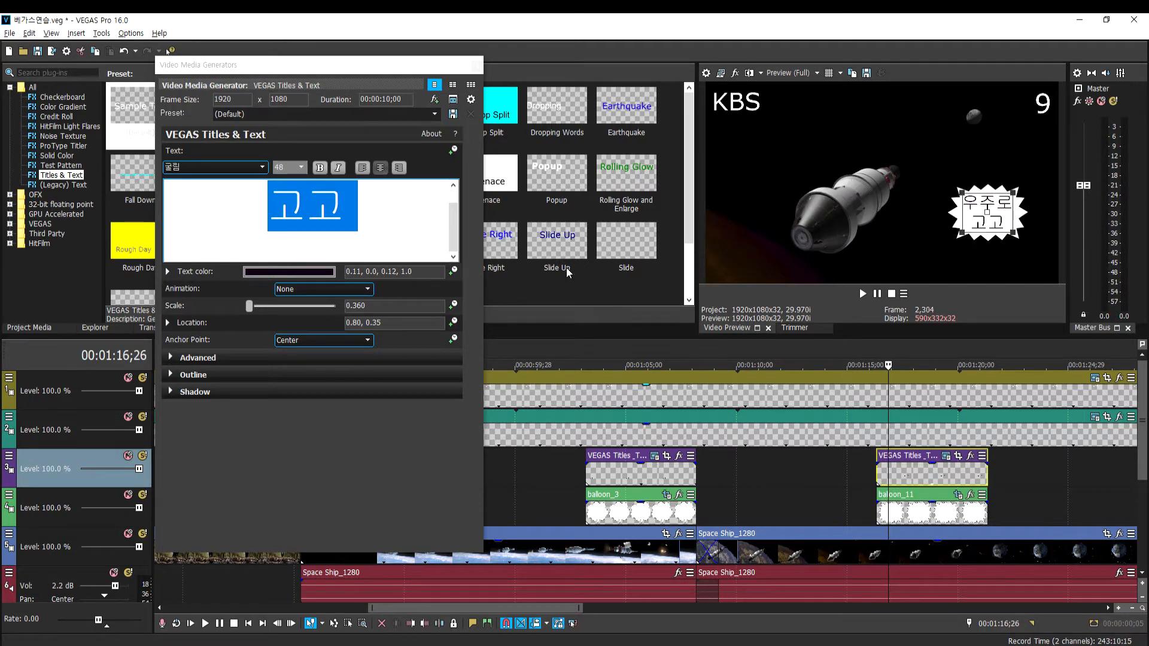
left_click(477, 65)
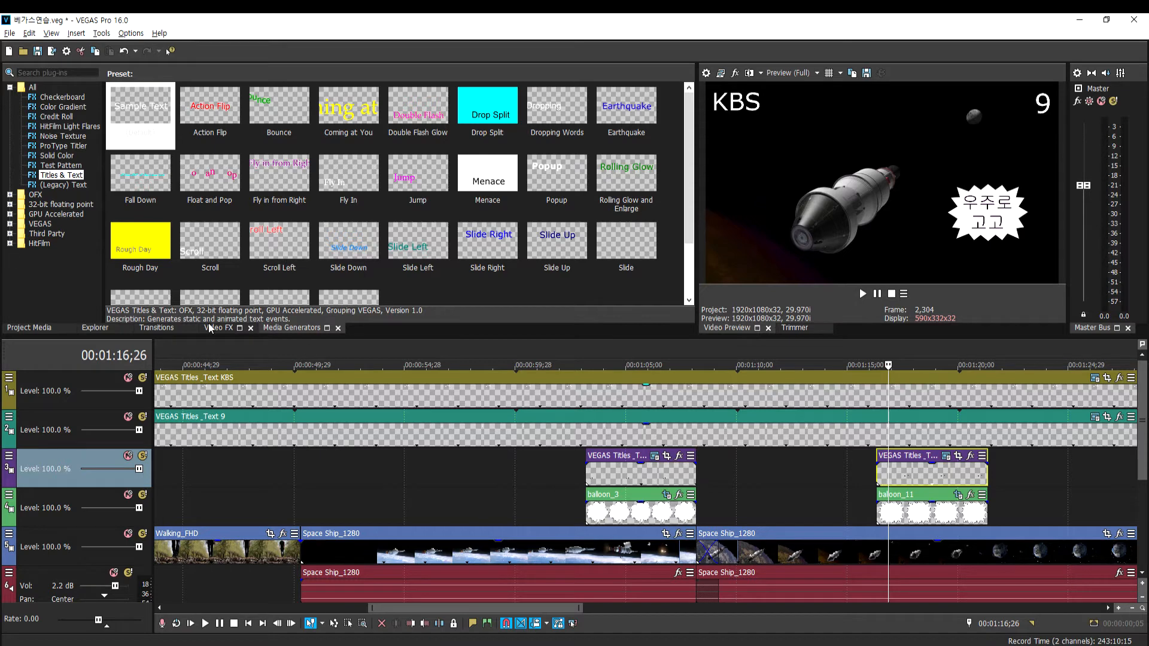
Browse the disk files to the number folder inside the icon folder
left_click(100, 330)
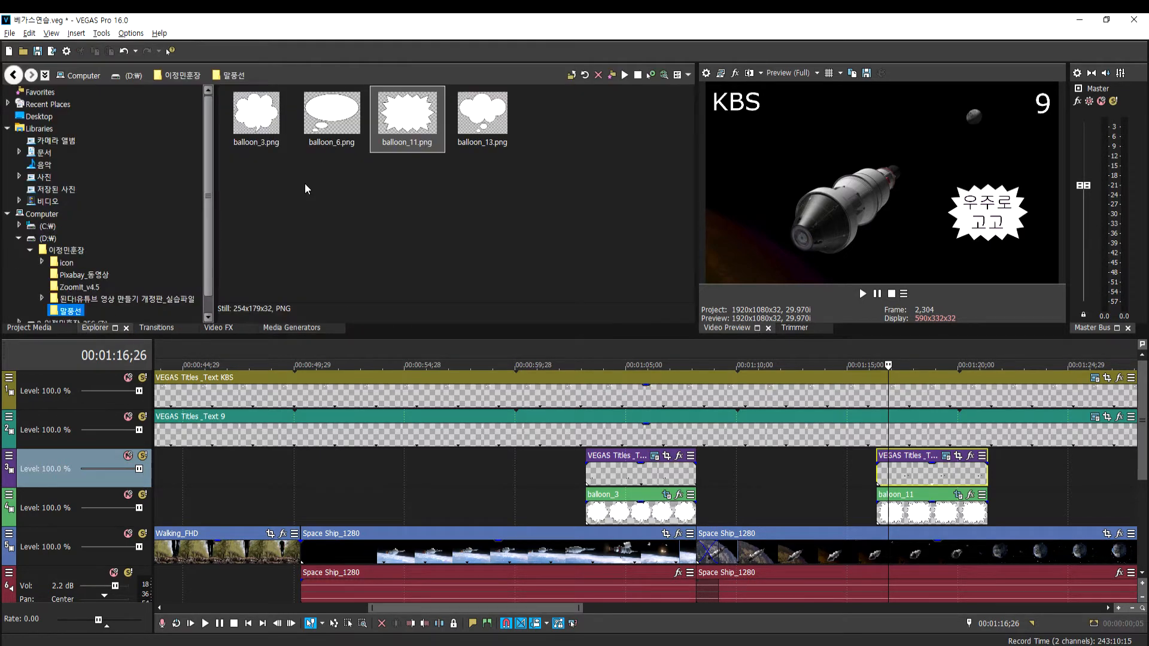
left_click(66, 267)
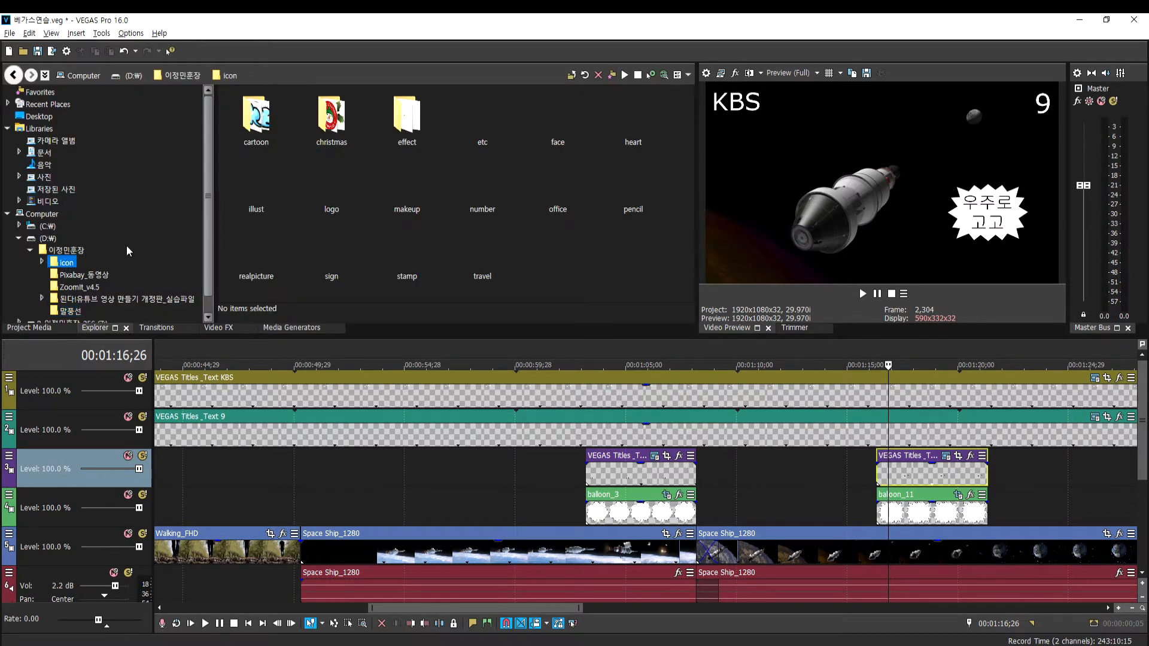
left_click(42, 262)
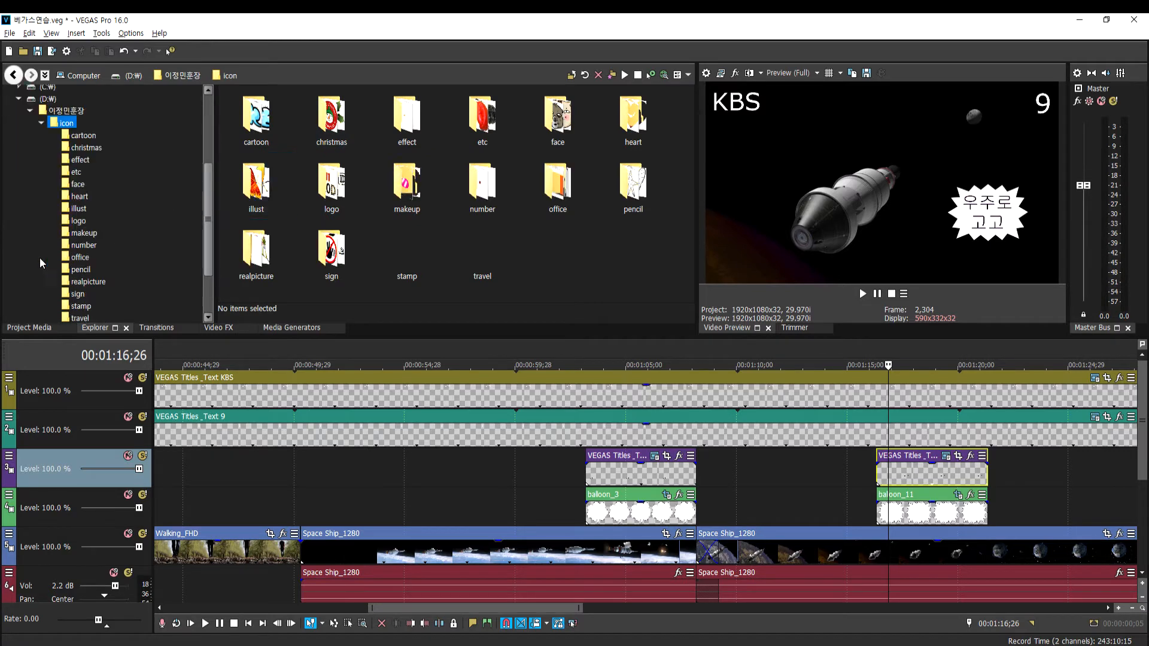
left_click(79, 246)
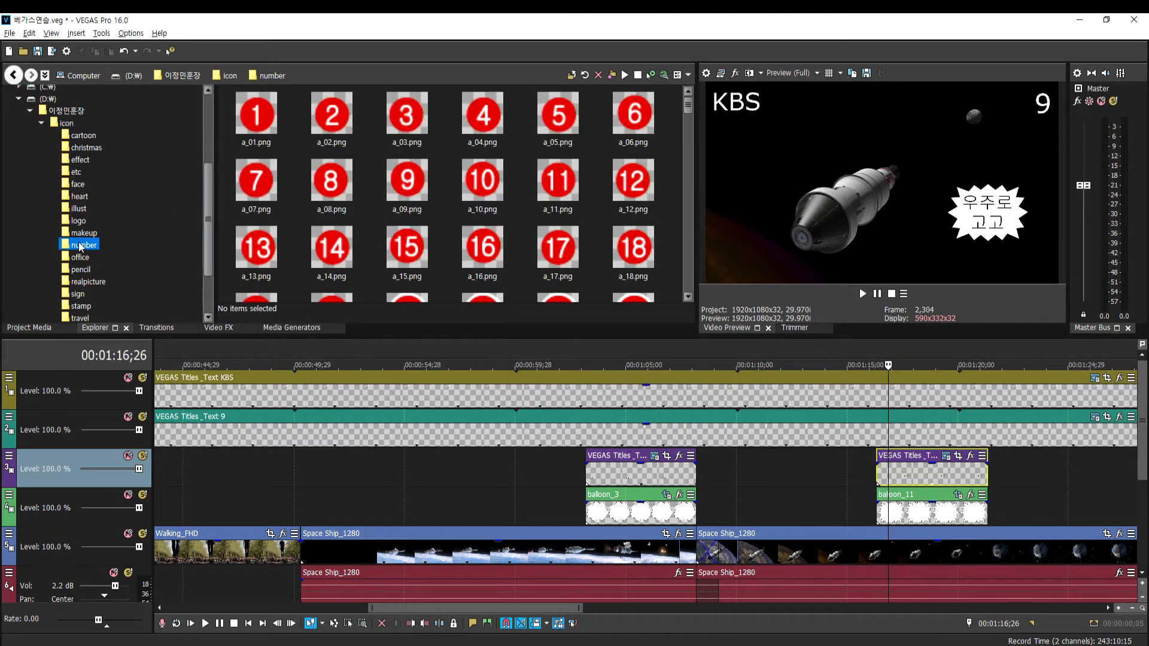
Look through the number icons and place a_01.png on the third track, between the balloon_3 and balloon_11 events
scroll(533, 222, "down", 5)
scroll(377, 190, "up", 4)
scroll(377, 191, "up", 1)
left_click_drag(256, 117, 762, 477)
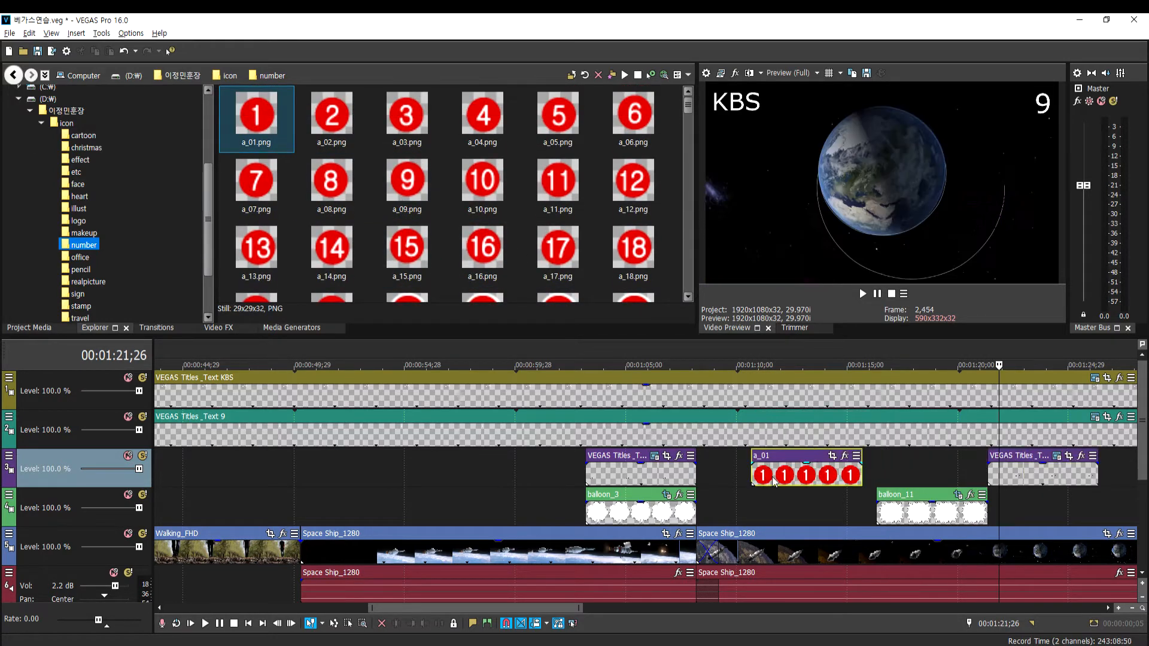
Shrink the a_01 icon with Pan/Crop to a frame width of about 190 and move it to the frame's right side, X Center about -59
left_click(772, 479)
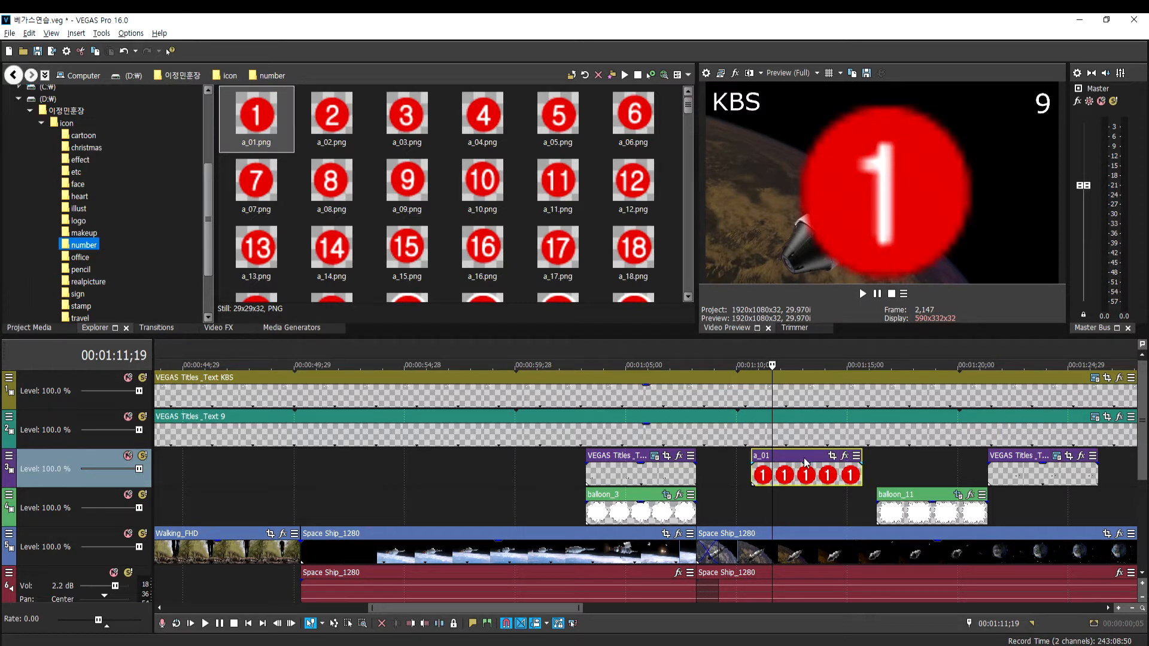
left_click(833, 458)
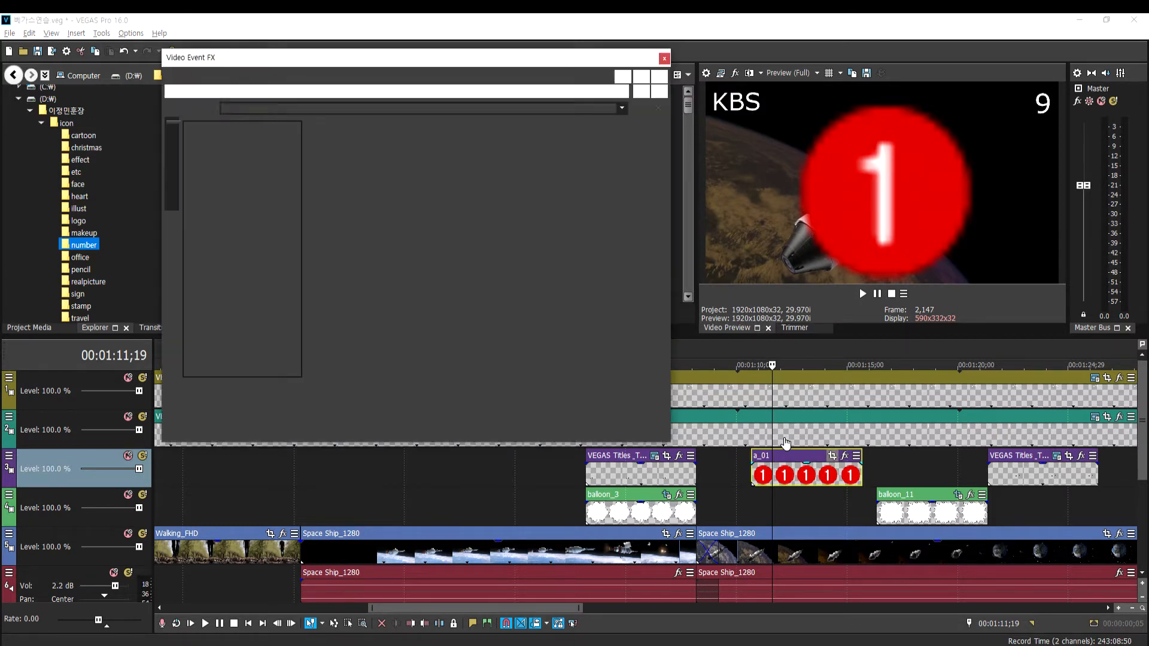
left_click_drag(417, 321, 354, 373)
scroll(389, 347, "down", 5)
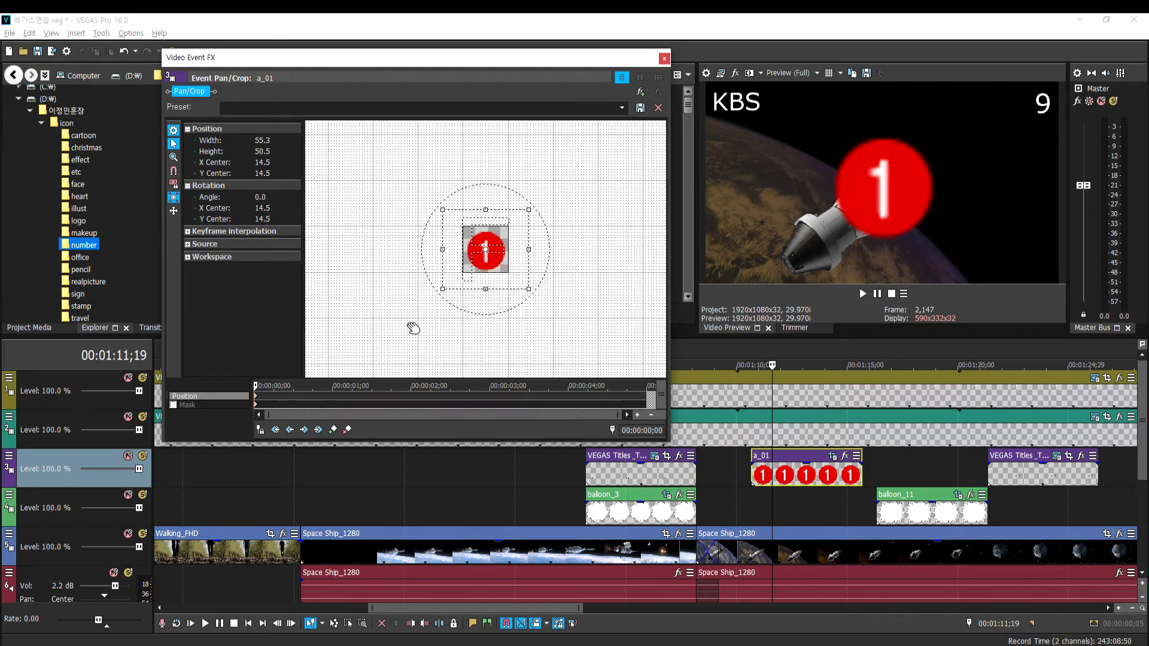
left_click_drag(442, 295, 345, 350)
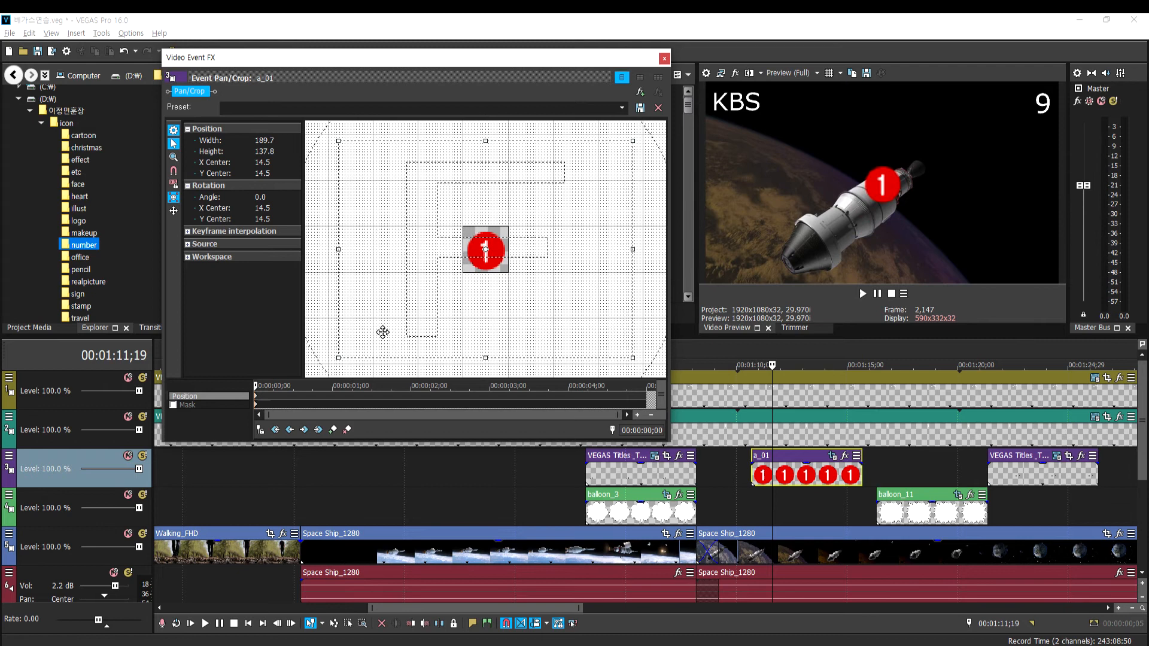
left_click_drag(446, 287, 322, 267)
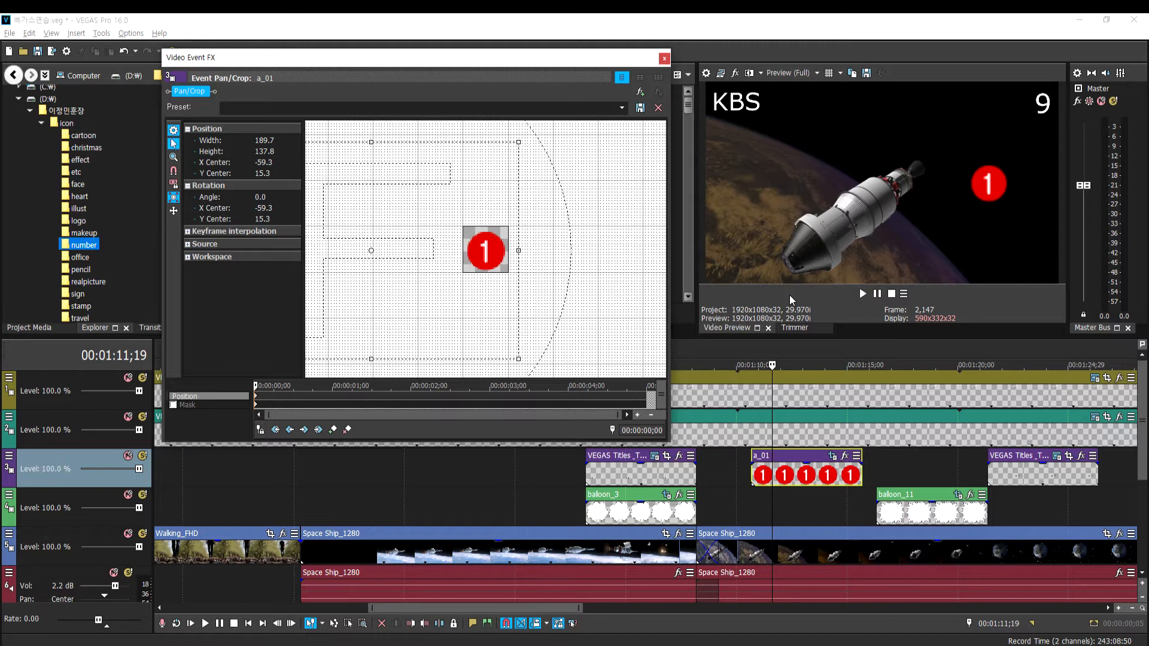
left_click(664, 59)
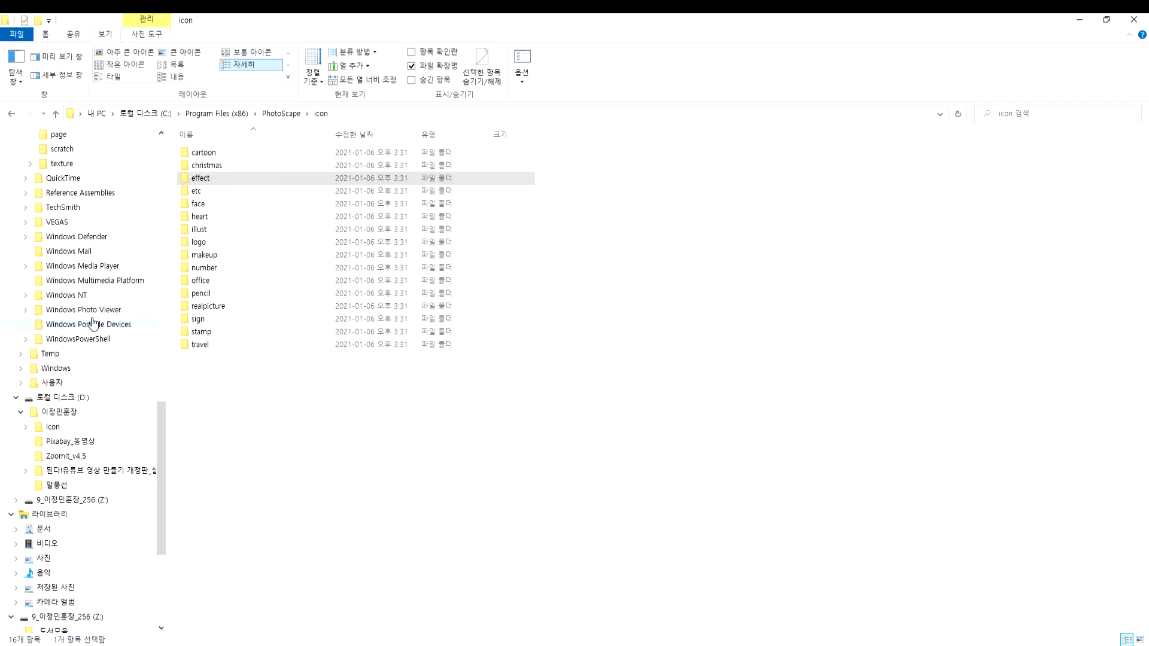
Browse PhotoScape's icon folder in File Explorer, examine the logo, makeup and cartoon images, and return to VEGAS Pro
left_click(218, 117)
double_click(204, 360)
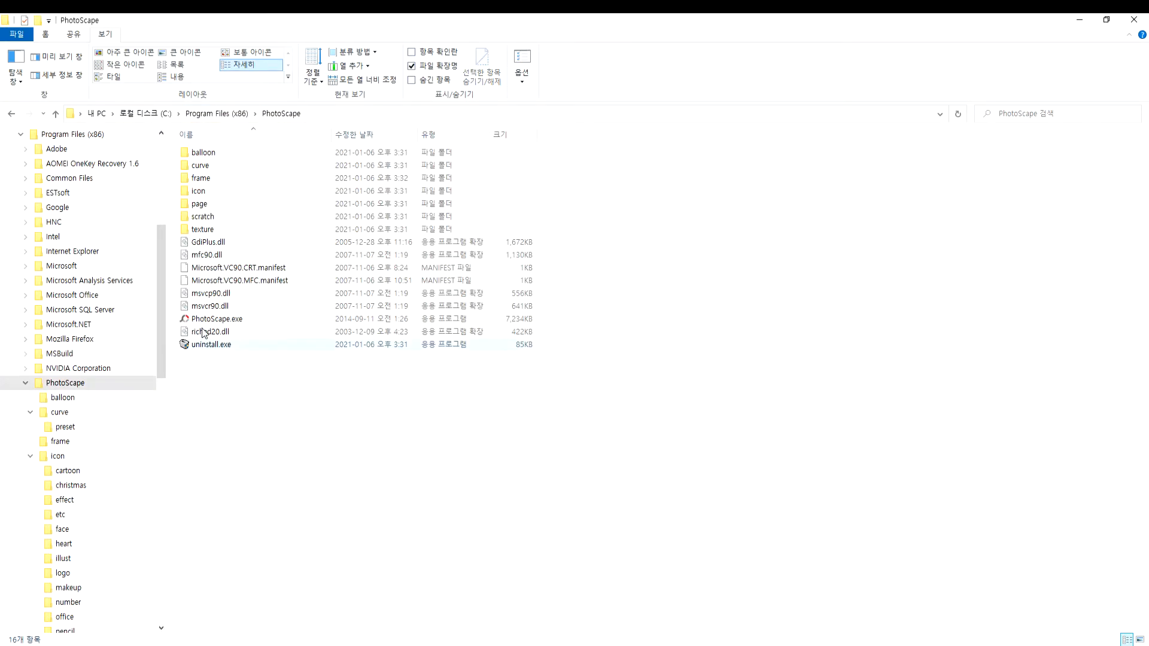
double_click(200, 191)
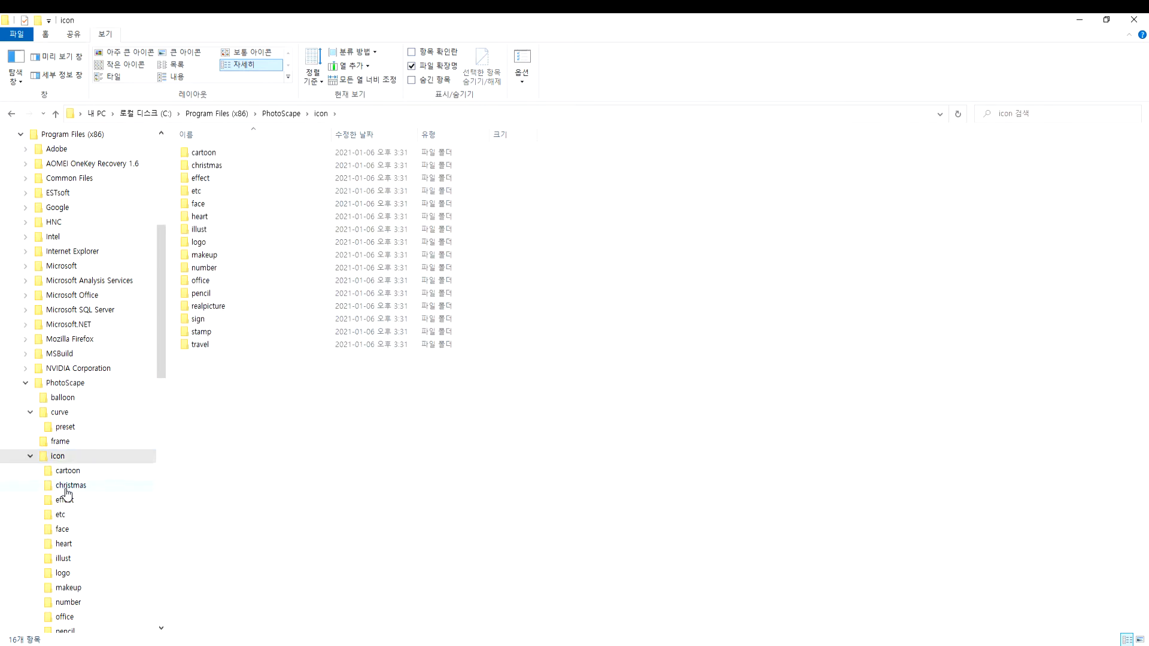
scroll(72, 502, "down", 2)
scroll(76, 509, "down", 2)
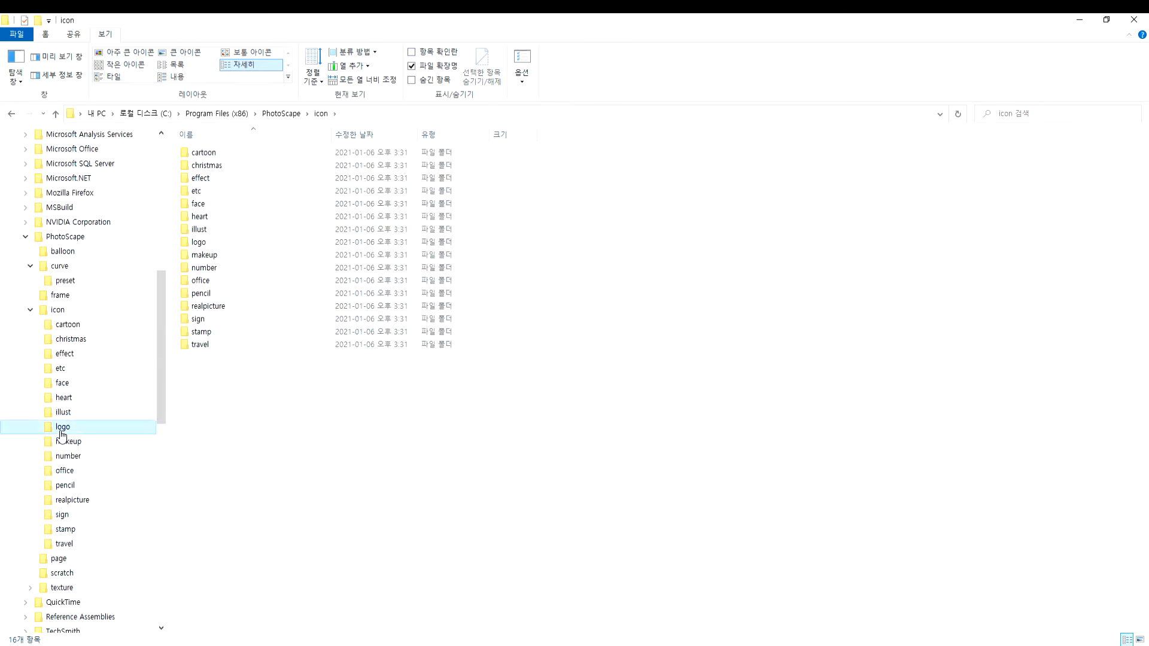
left_click(62, 427)
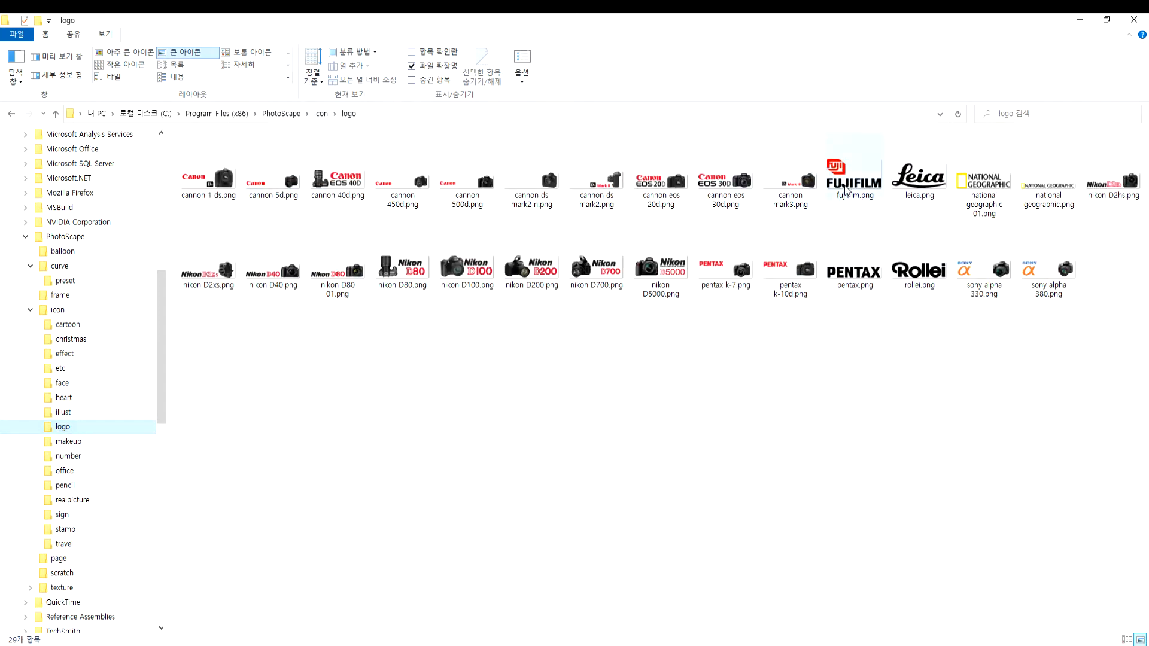
left_click(70, 446)
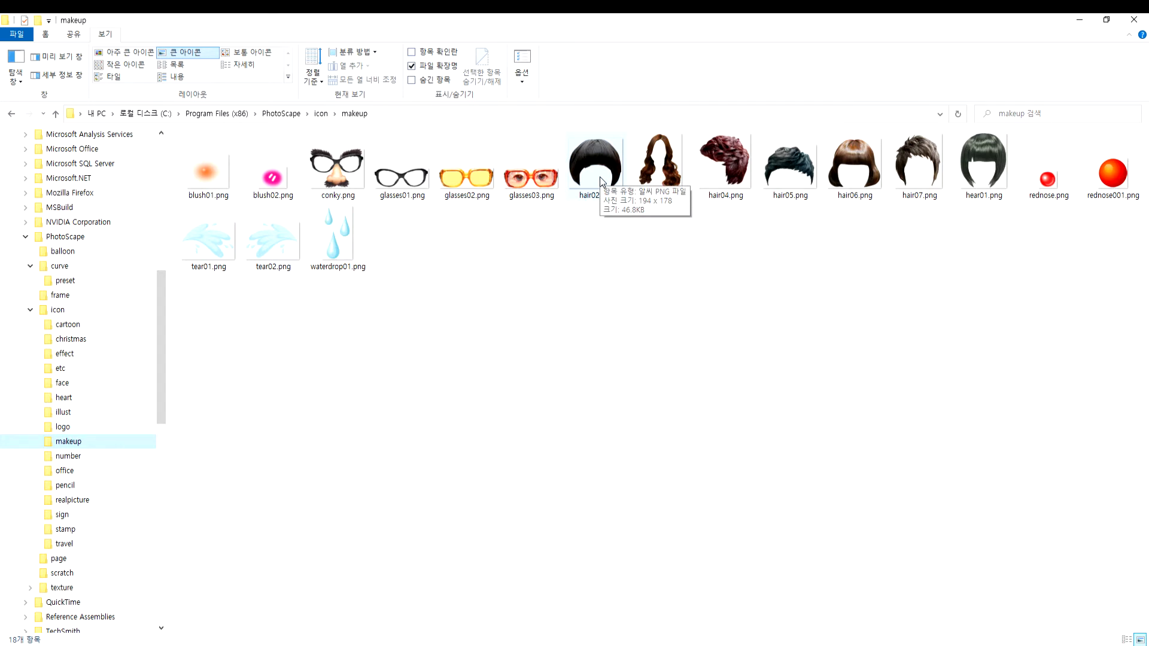
left_click(64, 326)
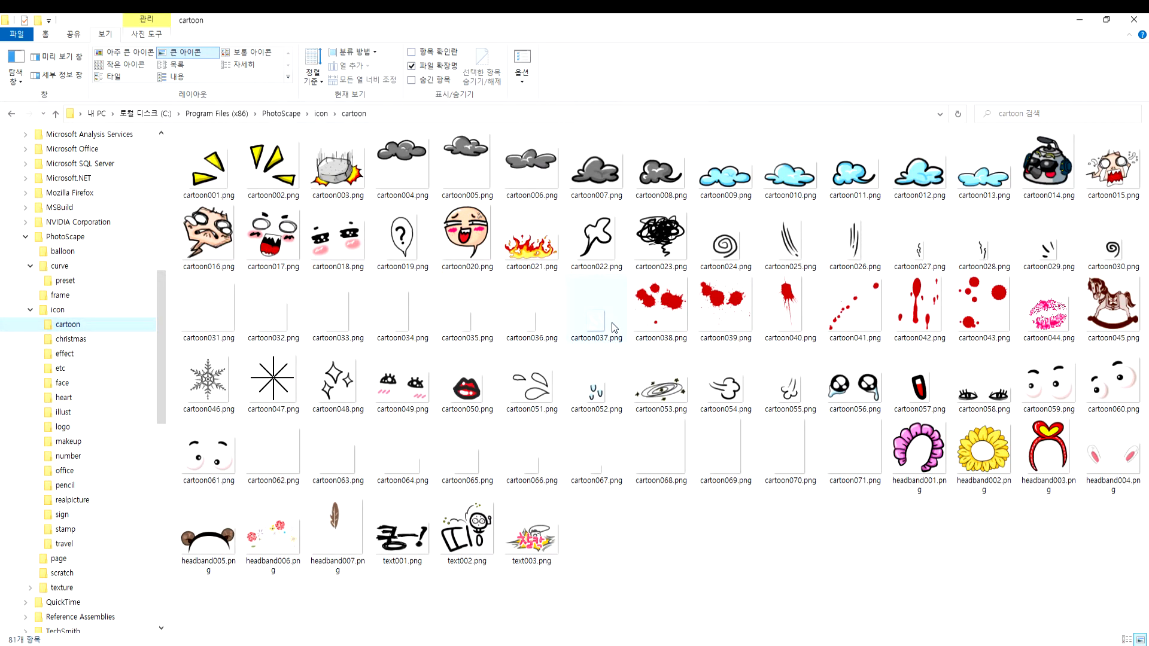
left_click(654, 246)
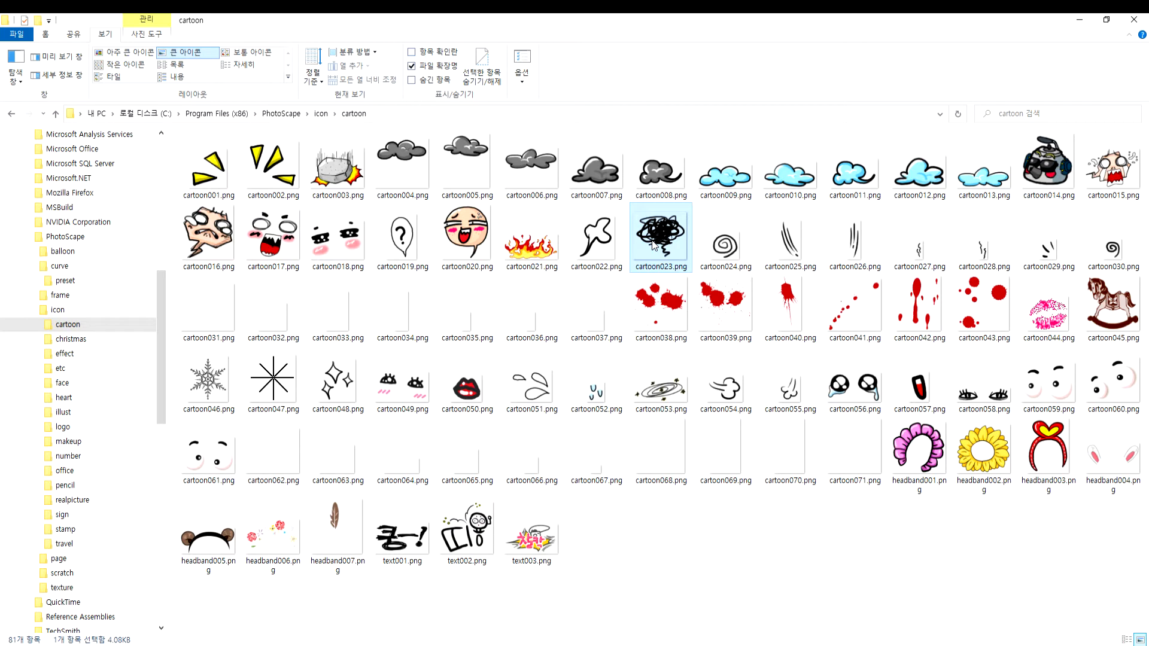
key("alt+Tab")
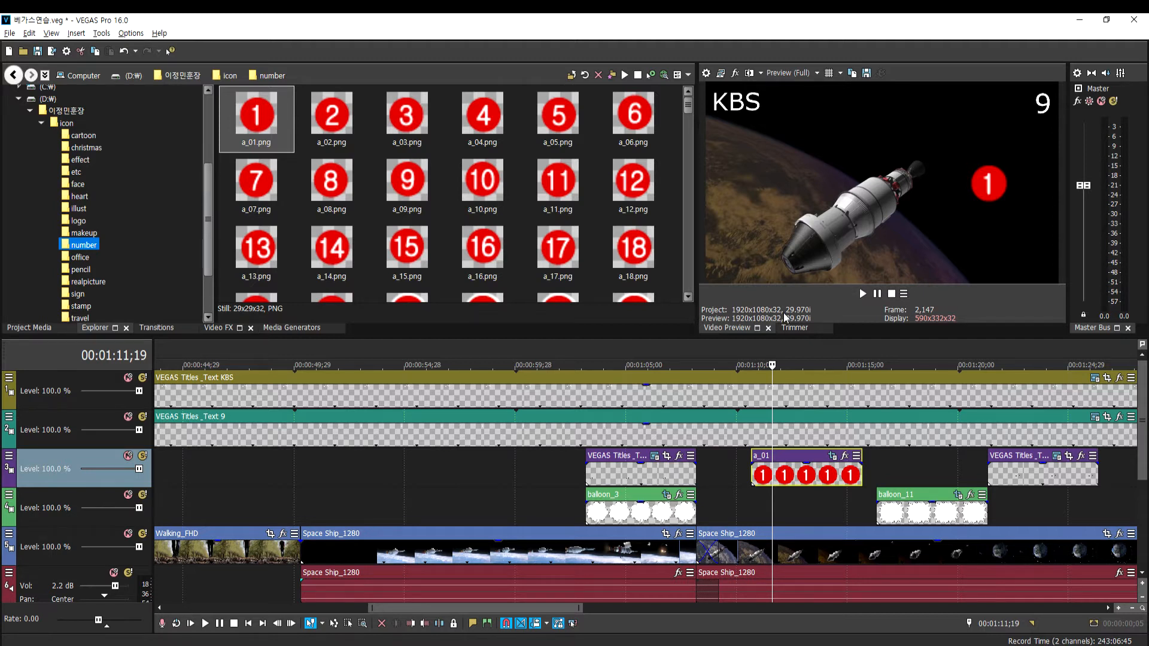
Move the "우주로 고고" title event directly over the balloon_11 event so they line up, and preview the captioned balloon
left_click(619, 482)
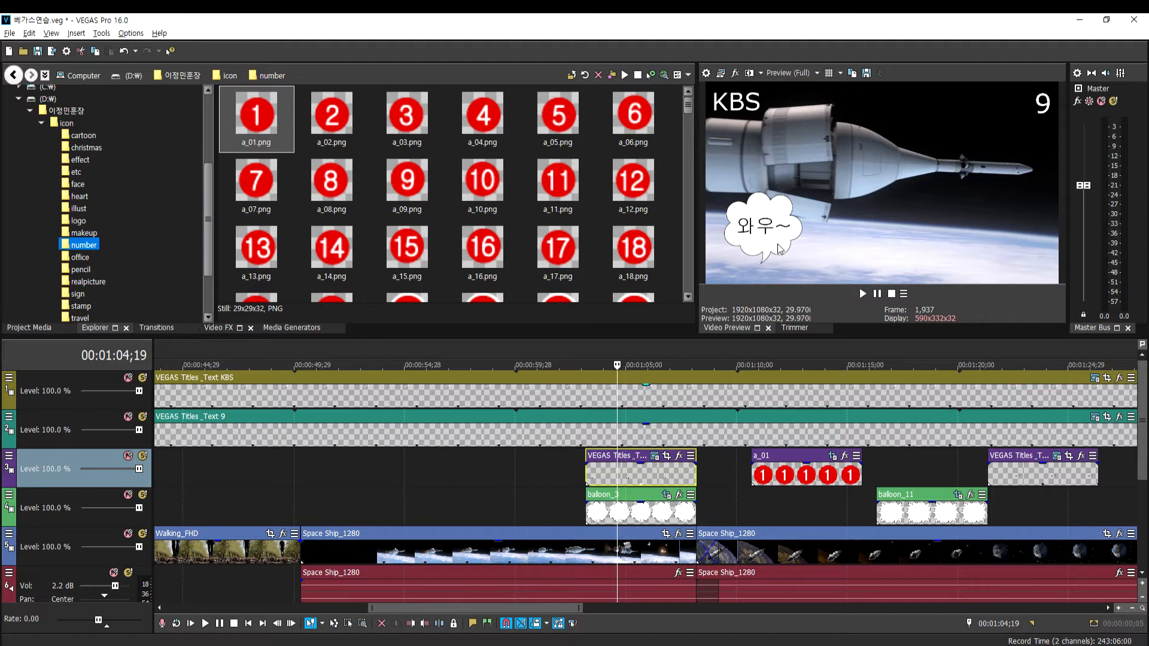
left_click(933, 516)
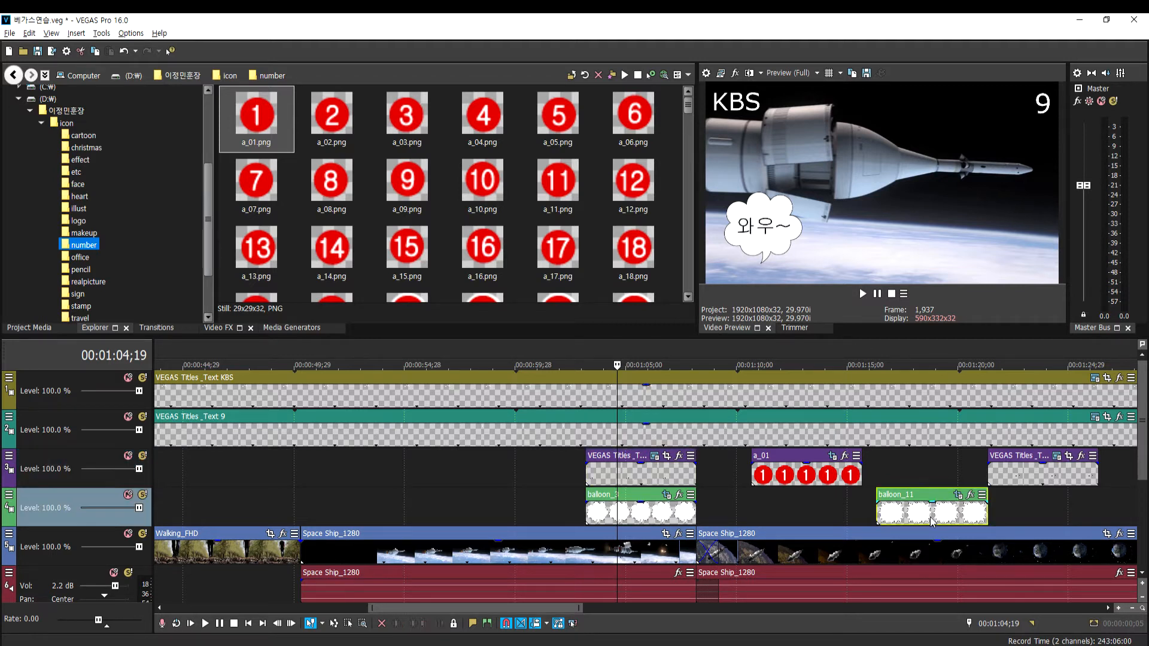
left_click_drag(1017, 476, 906, 476)
left_click(909, 510)
left_click(909, 511)
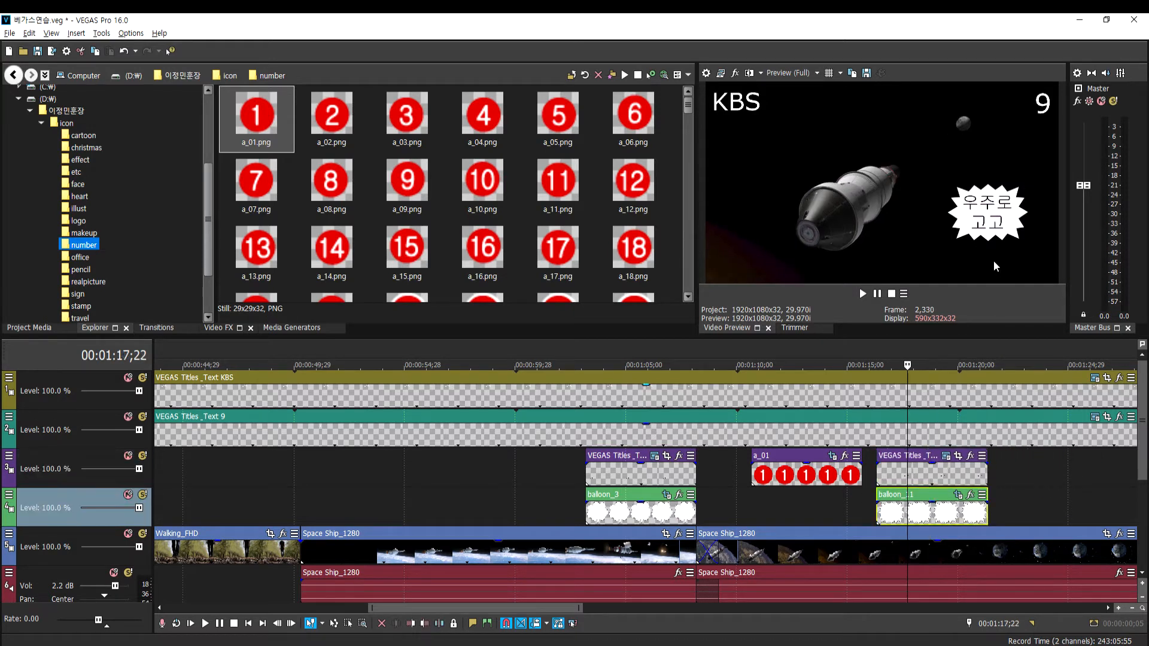
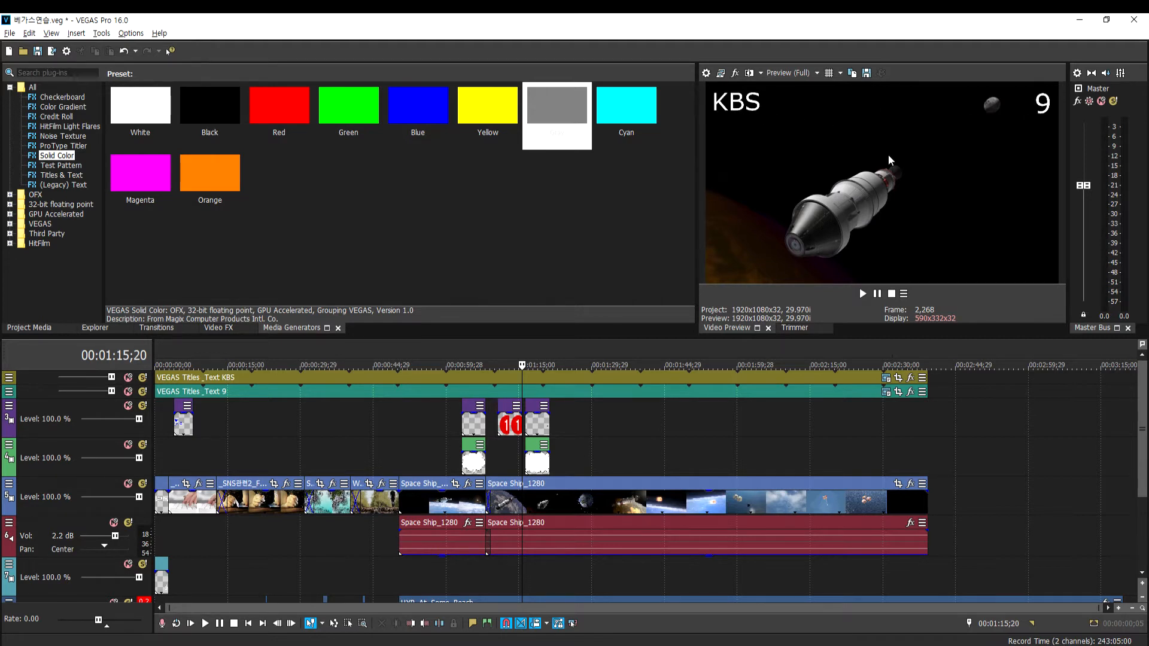
Insert two new empty video tracks above the existing tracks
left_click(76, 34)
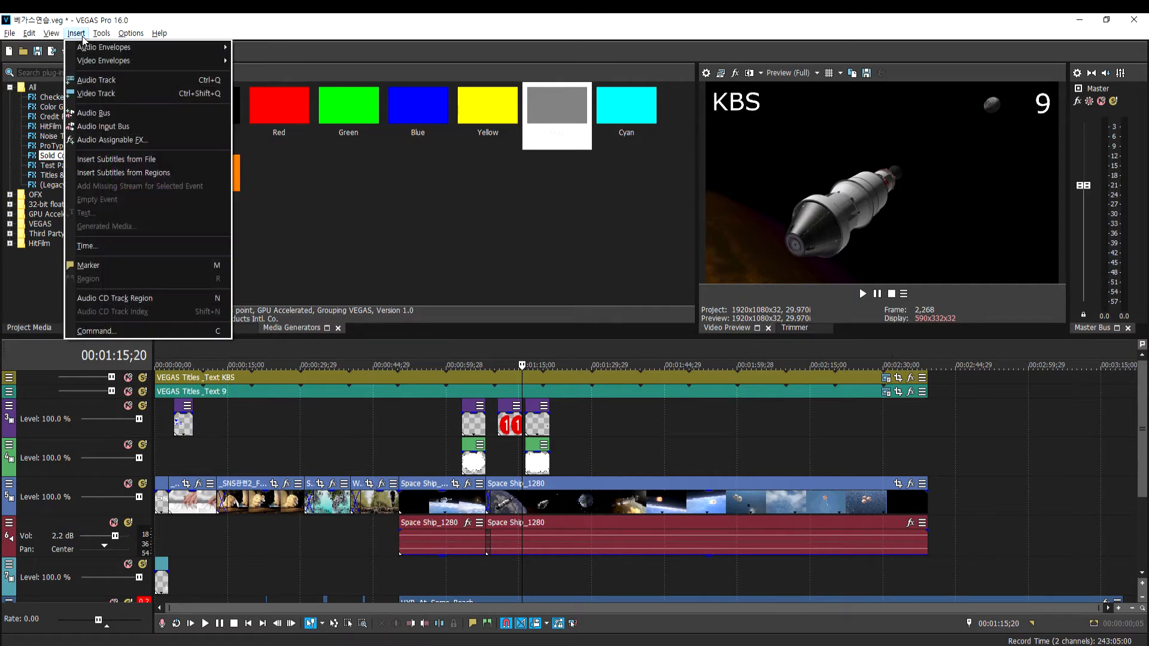
left_click(105, 96)
left_click(76, 34)
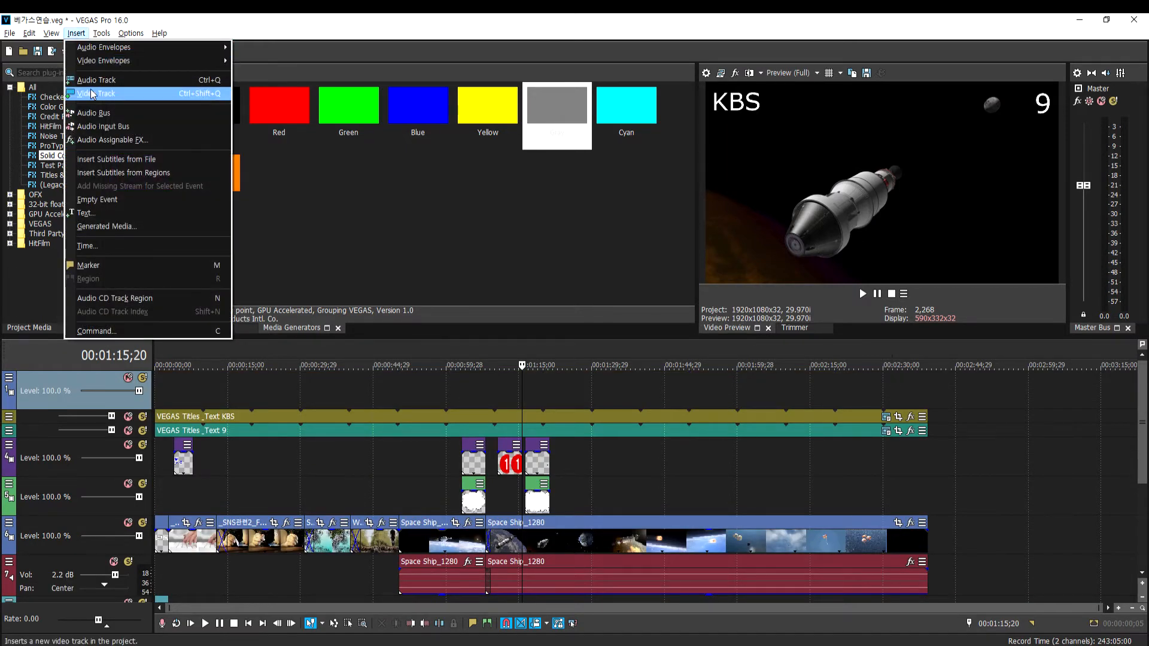
left_click(91, 91)
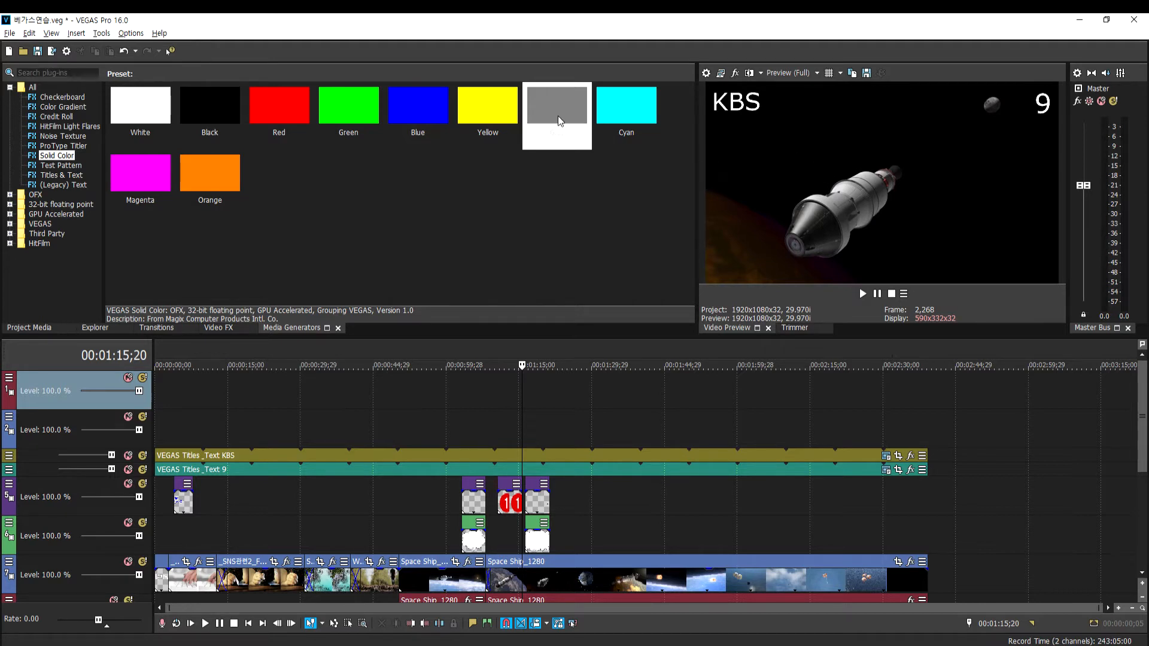
Add a Gray Solid Color event to the second track after the balloon_11 event, close its settings, and preview it
left_click_drag(544, 114, 561, 426)
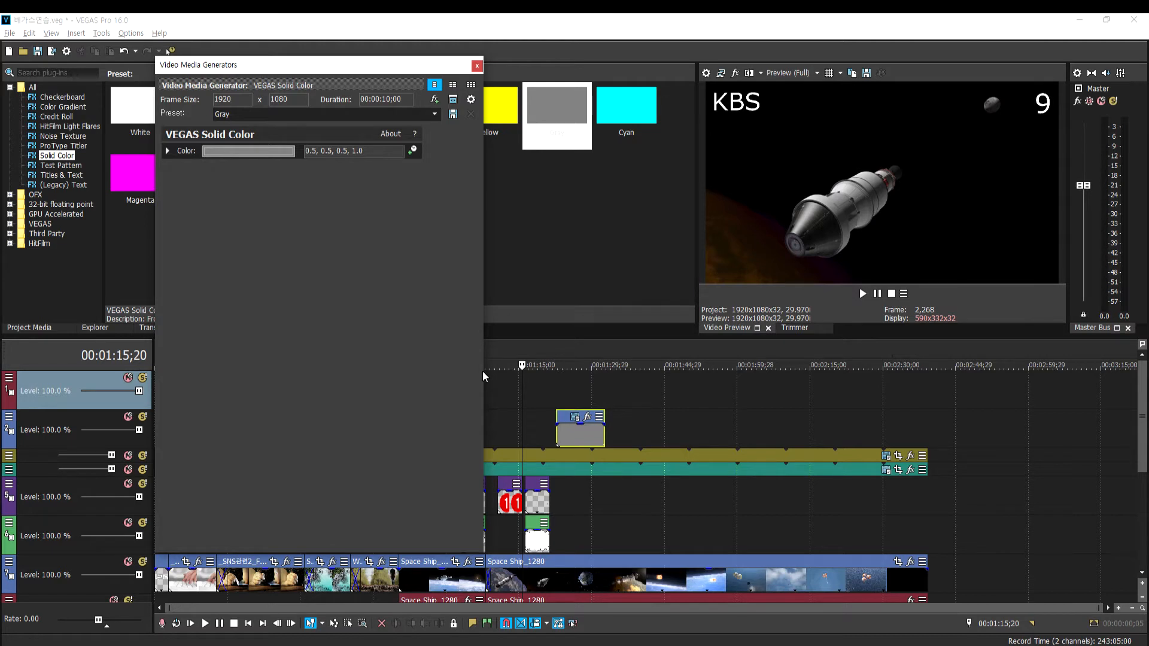
left_click(477, 66)
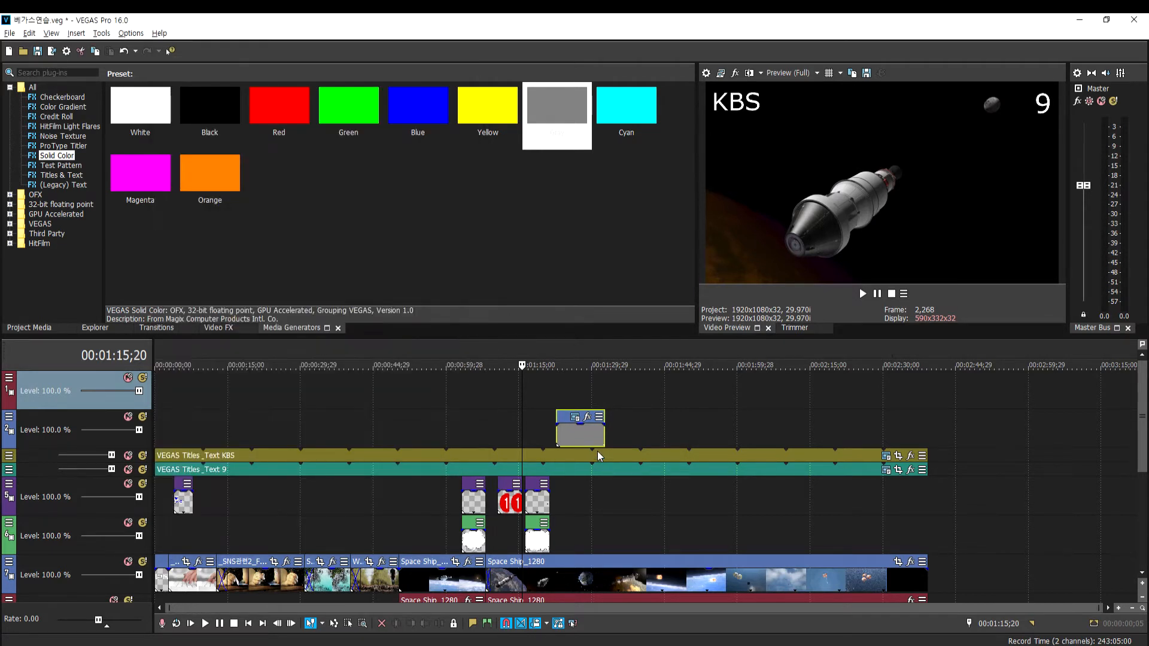
left_click(570, 438)
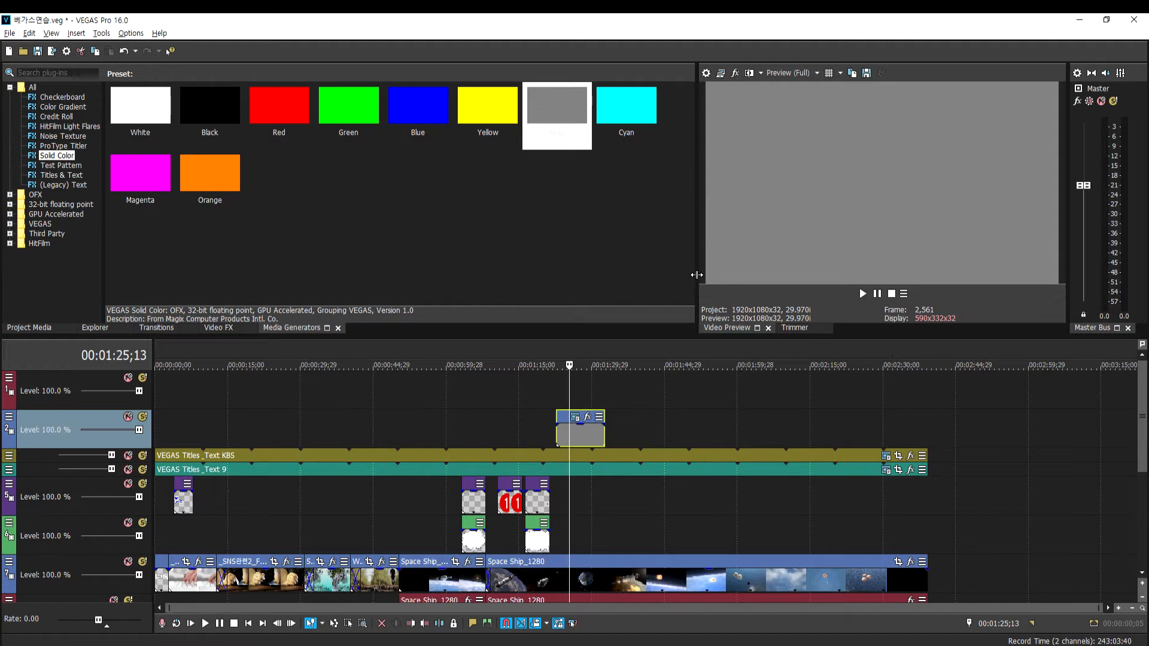
left_click(471, 499)
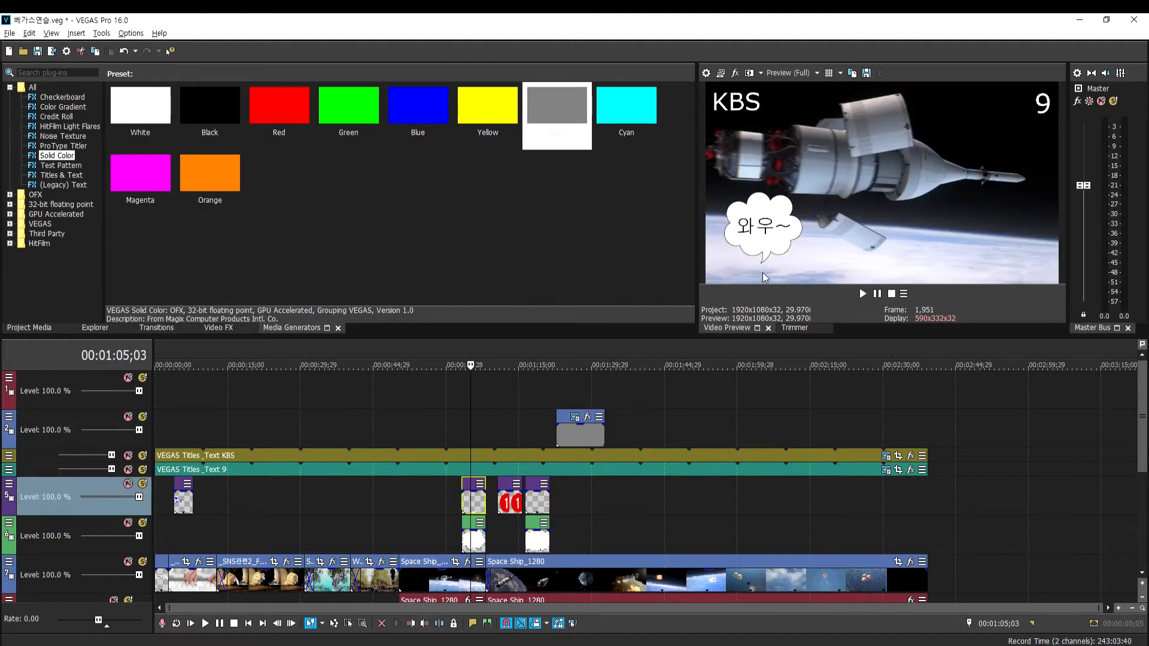
left_click(567, 433)
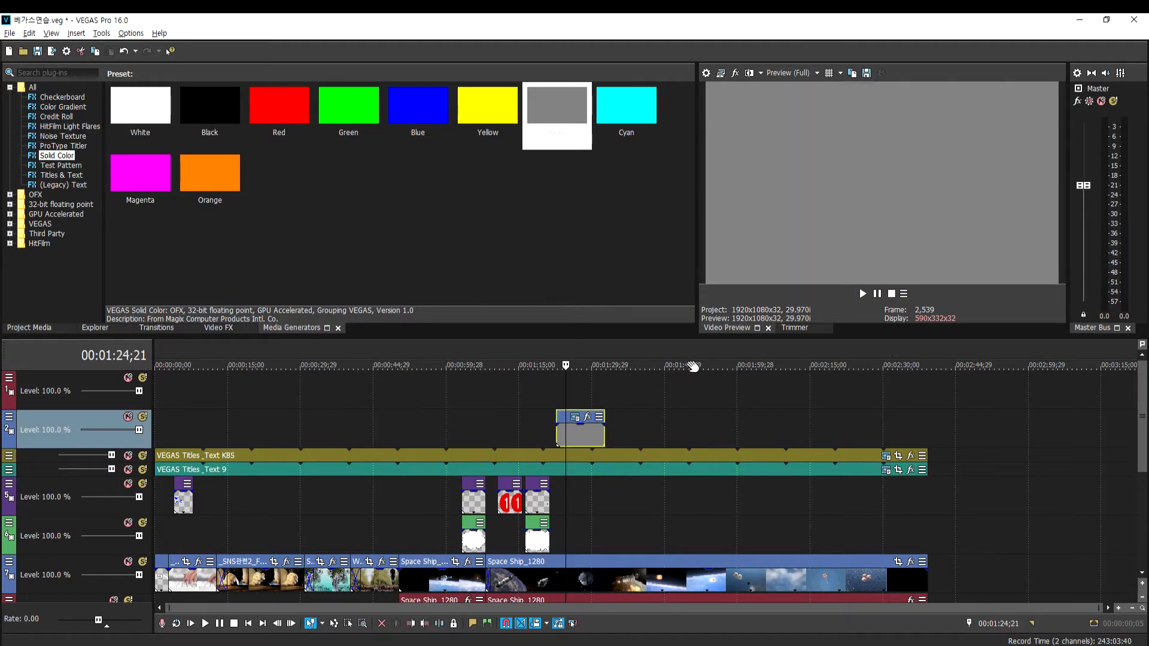
Open the Track Motion settings of track 2 and toggle the aspect ratio lock
left_click(8, 419)
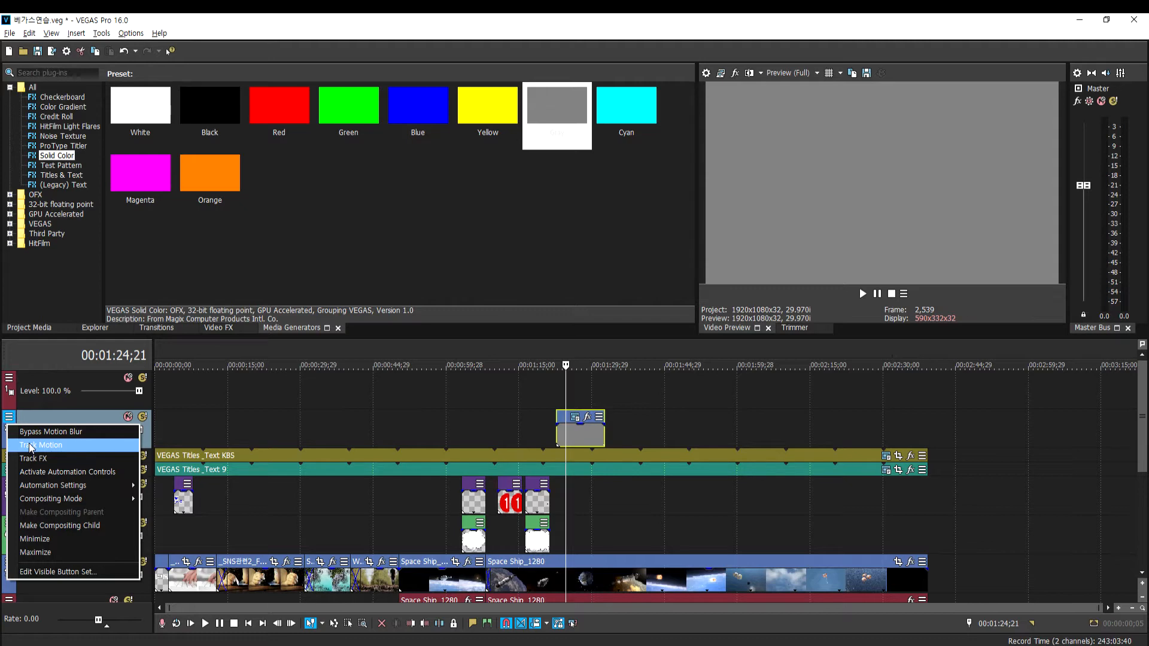
left_click(32, 446)
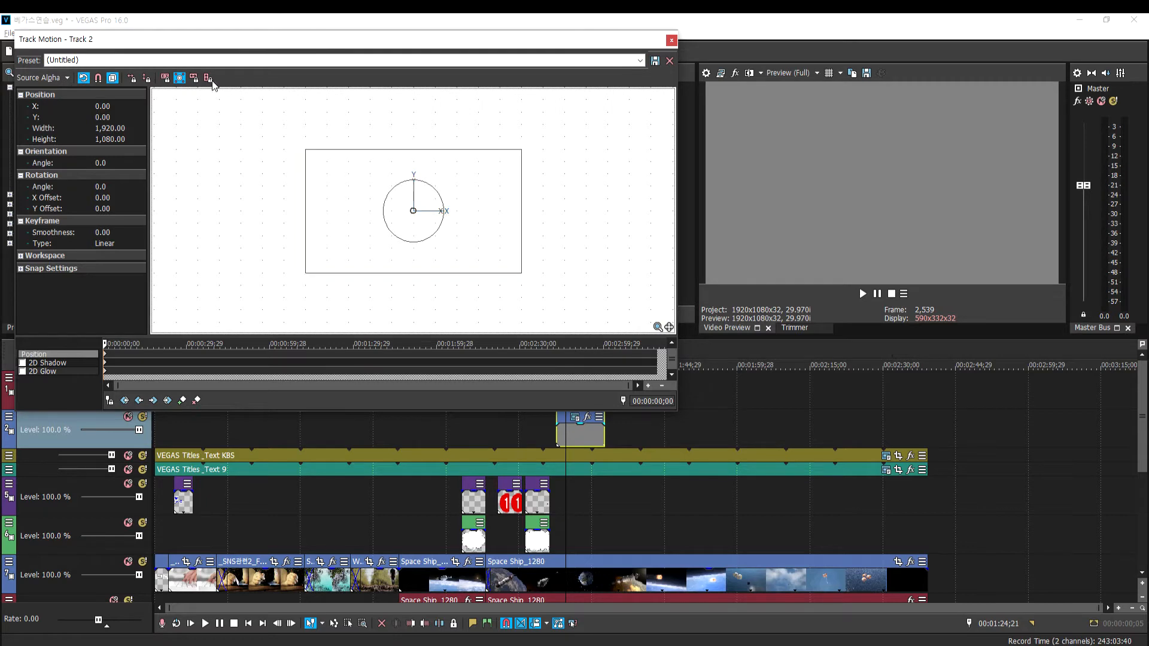
left_click(167, 80)
key("ctrl+1")
left_click(156, 98)
mouse_move(255, 172)
left_mouse_down()
mouse_move(206, 127)
mouse_move(264, 100)
mouse_move(287, 141)
mouse_move(248, 171)
mouse_move(226, 220)
mouse_move(226, 262)
left_mouse_up()
left_click_drag(231, 173, 241, 196)
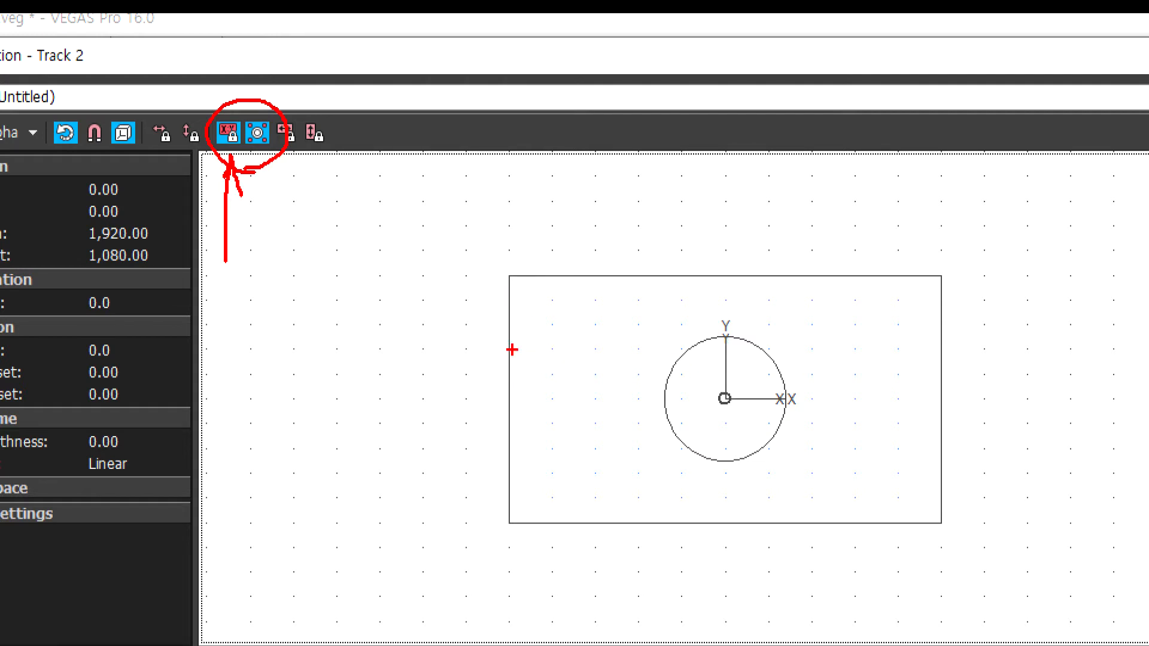
mouse_move(506, 470)
left_mouse_down()
mouse_move(940, 479)
mouse_move(940, 504)
mouse_move(633, 508)
mouse_move(510, 495)
mouse_move(508, 464)
left_mouse_up()
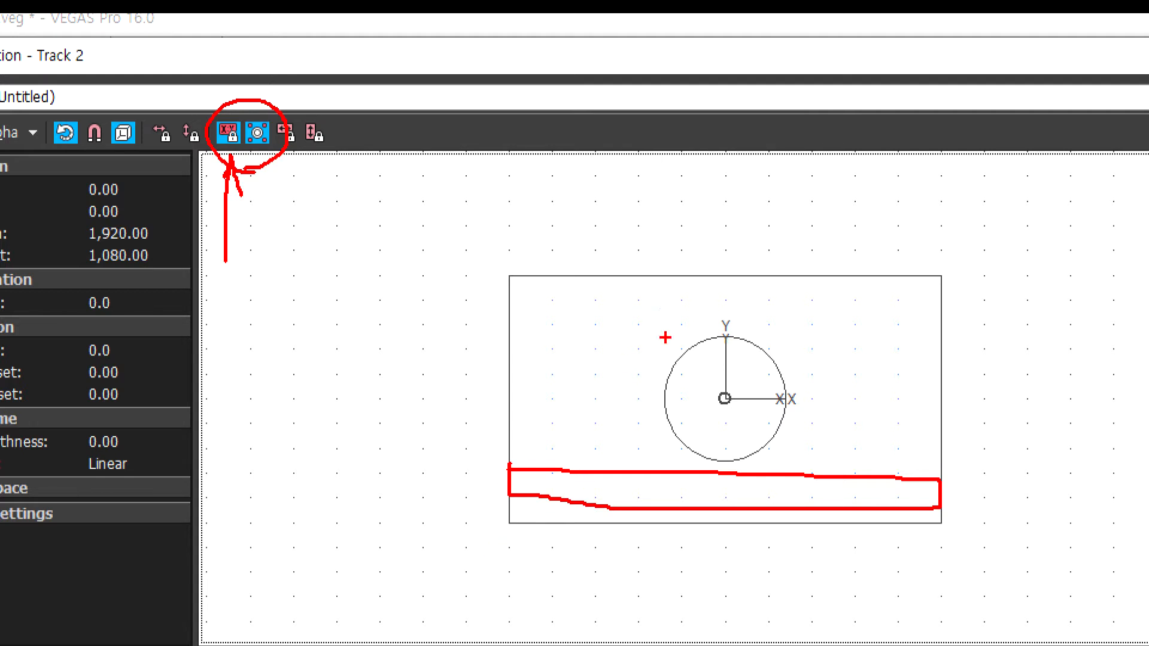
left_click_drag(262, 140, 319, 222)
mouse_move(257, 132)
left_mouse_down()
mouse_move(258, 179)
mouse_move(330, 161)
left_mouse_up()
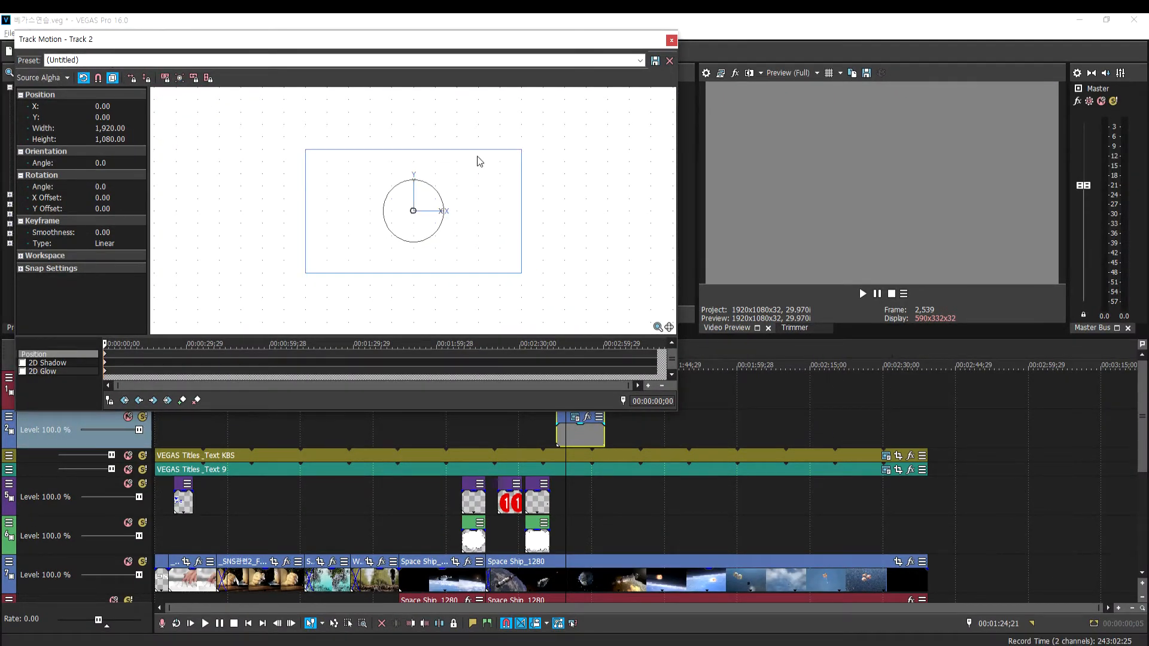
Flatten track 2's frame into a bottom strip about 1,936 by 154 at Y about -442, set X to 0, and close Track Motion
left_click(522, 151)
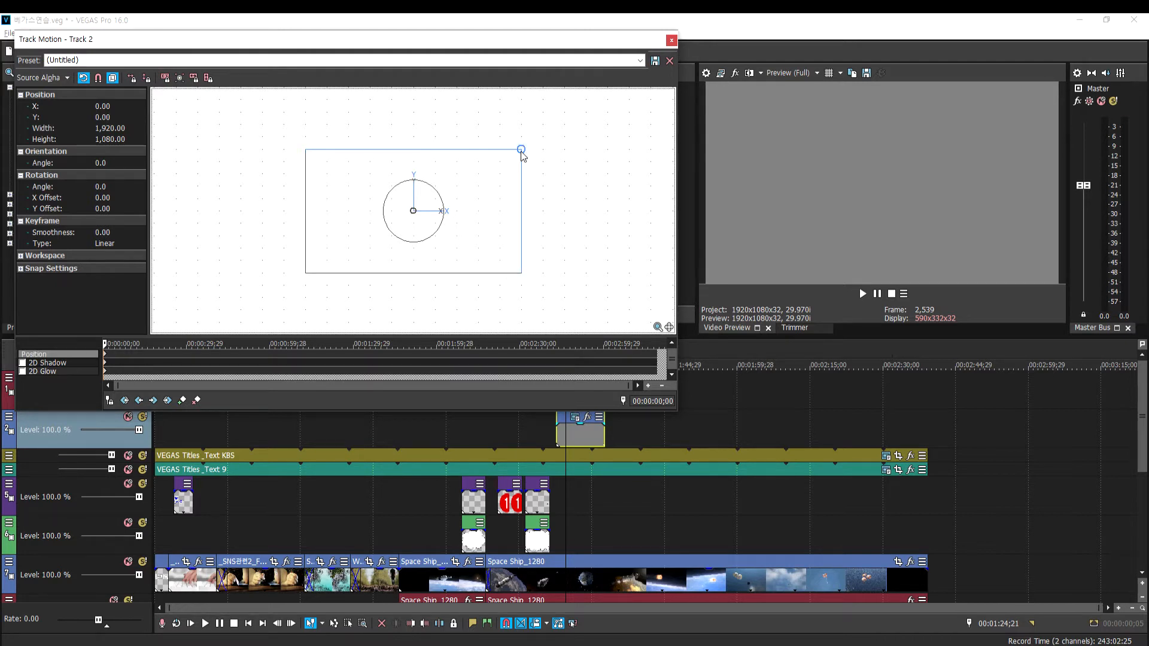
left_click_drag(521, 152, 497, 271)
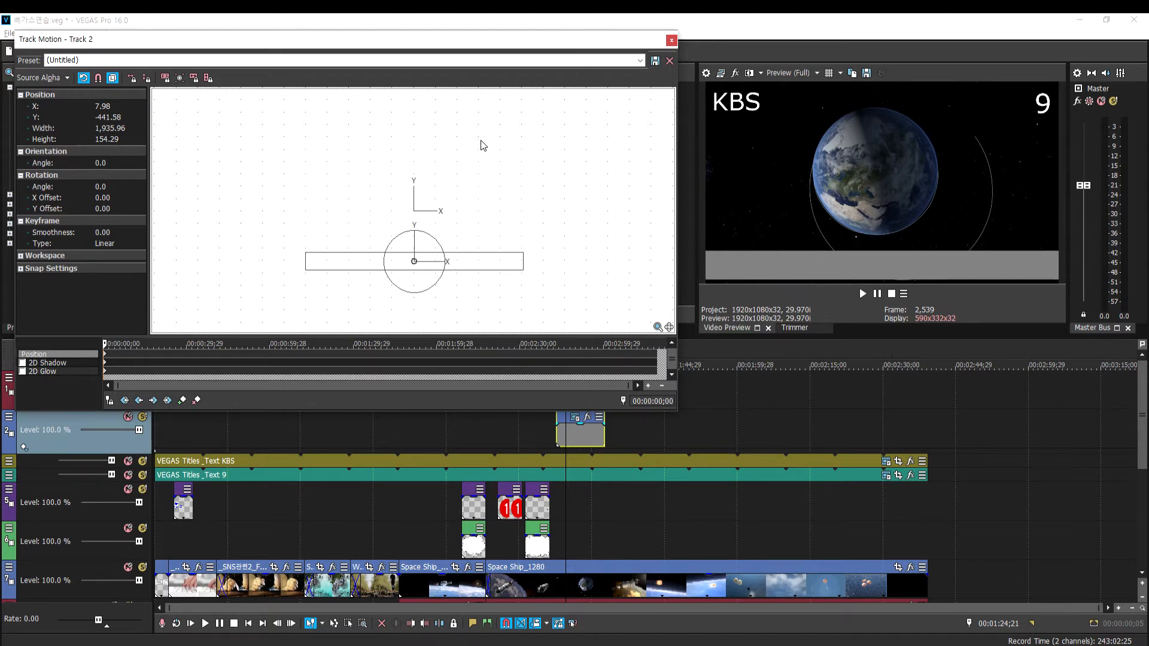
left_click(102, 106)
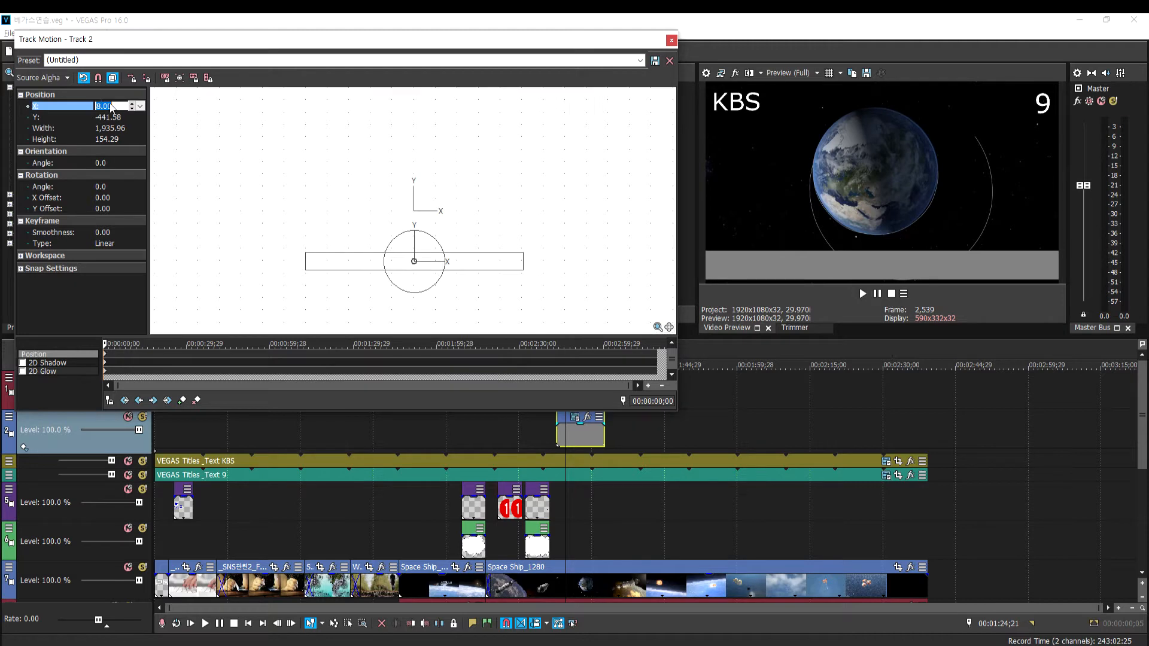
type("0")
key("Return")
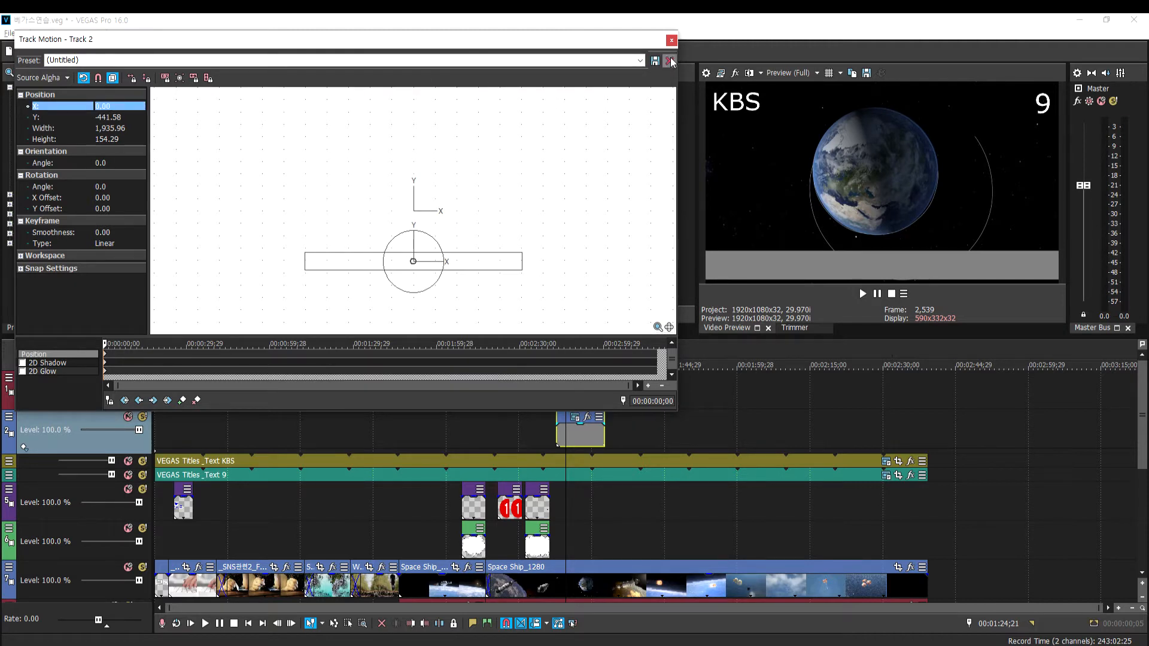
left_click(671, 39)
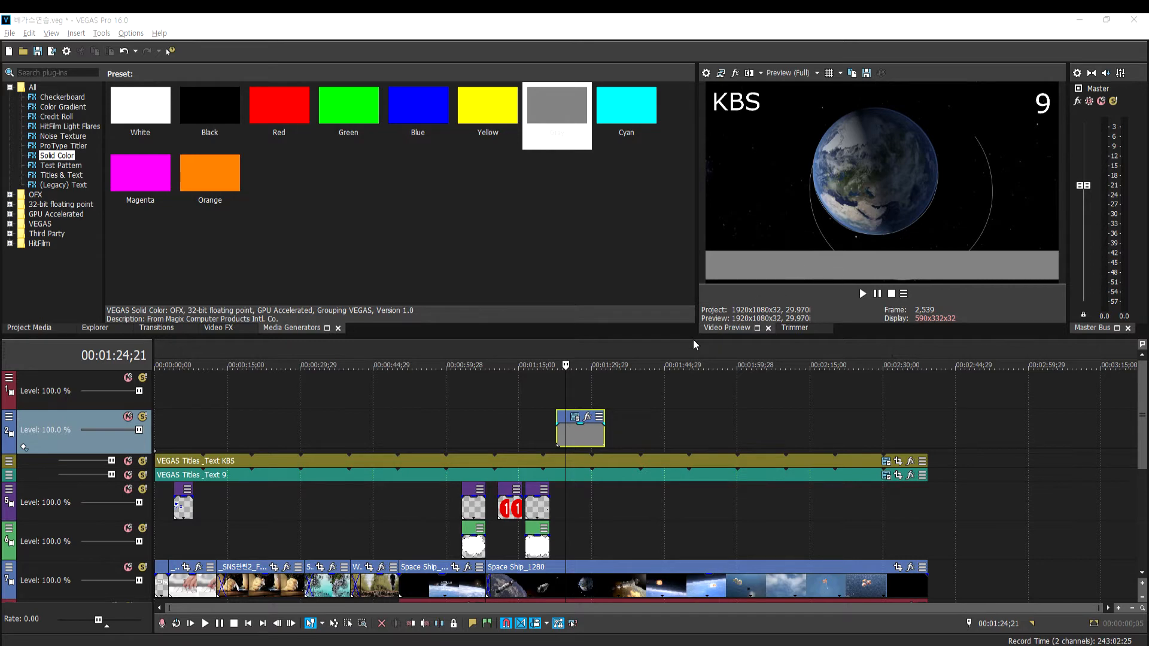
Make the gray solid color event half transparent by setting its color to 0.5, 0.5, 0.5, 0.5
scroll(690, 428, "up", 4)
left_click(690, 428)
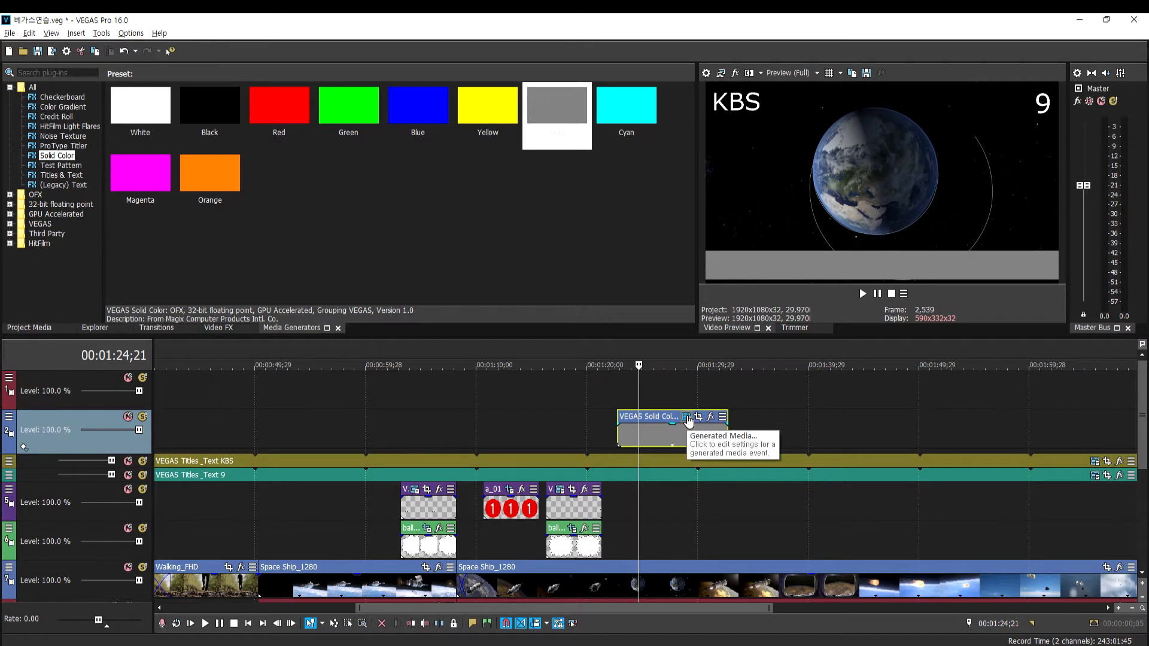
left_click(687, 417)
left_click(264, 154)
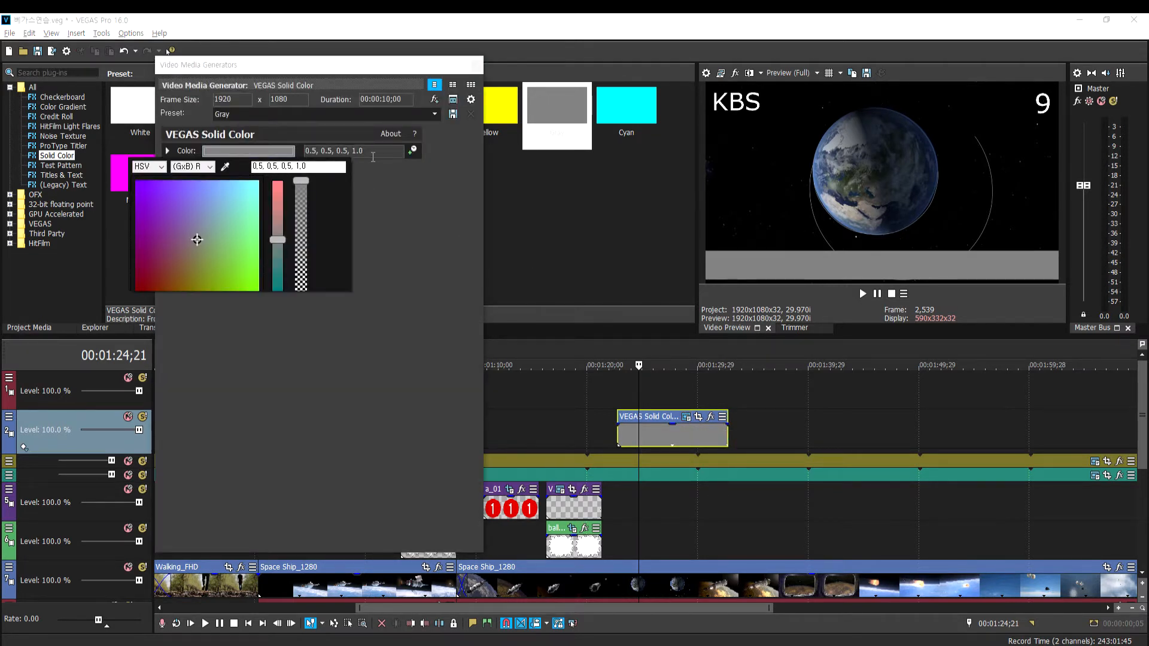
left_click(373, 155)
left_click(287, 153)
left_click_drag(295, 166, 320, 166)
type("0.5")
key("Return")
left_click(663, 437)
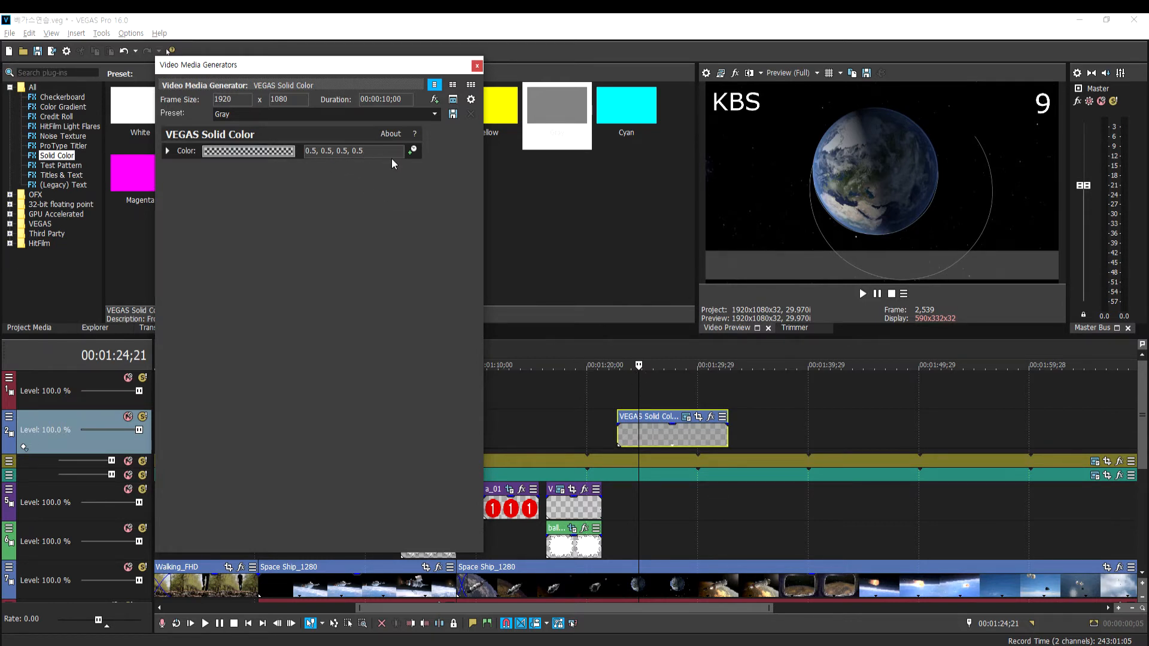
Set the alpha of the gray solid color to 1, keeping its RGB values at 0.5
key("BackSpace")
key("BackSpace")
key("BackSpace")
type("1")
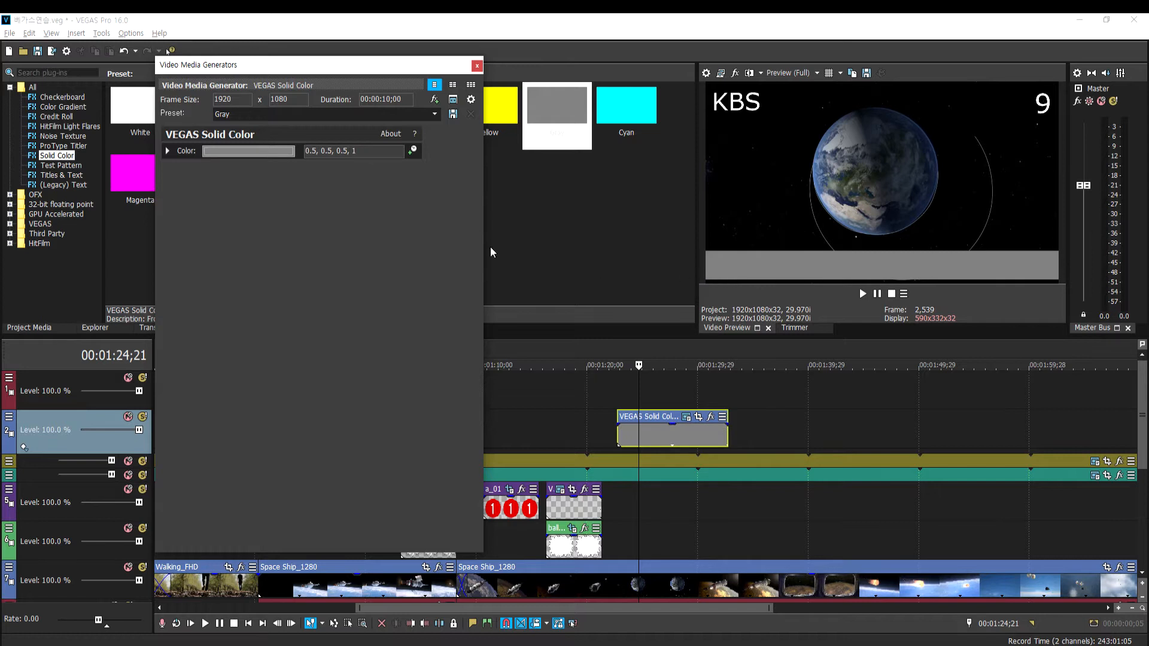
Lower the gray solid color's opacity in the color picker to an alpha of 0.44 and close the media generator
left_click(257, 150)
left_click_drag(303, 182, 304, 239)
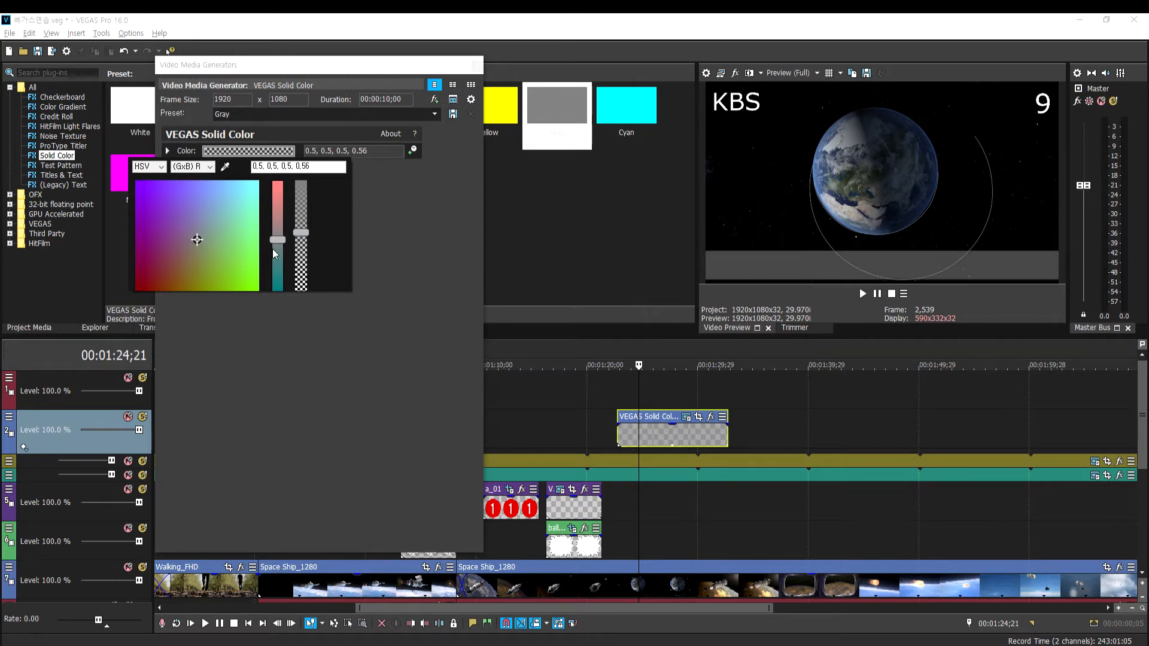
mouse_move(301, 232)
left_mouse_down()
mouse_move(304, 183)
mouse_move(296, 293)
mouse_move(307, 234)
mouse_move(303, 279)
mouse_move(306, 255)
left_mouse_up()
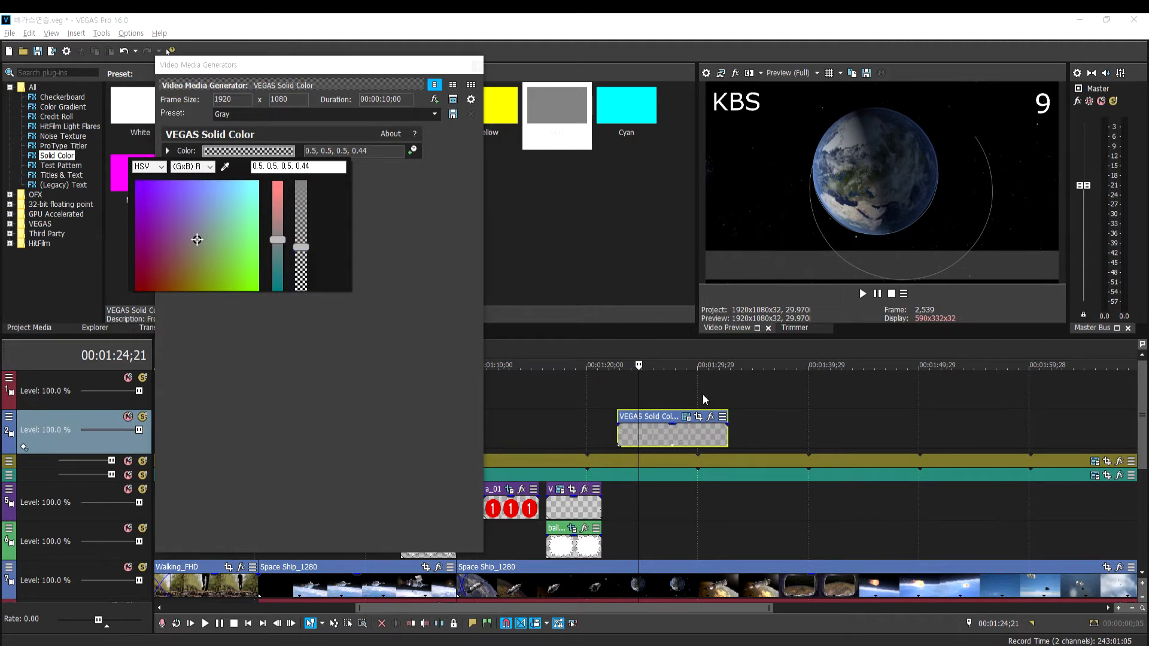
left_click(716, 473)
left_click(653, 469)
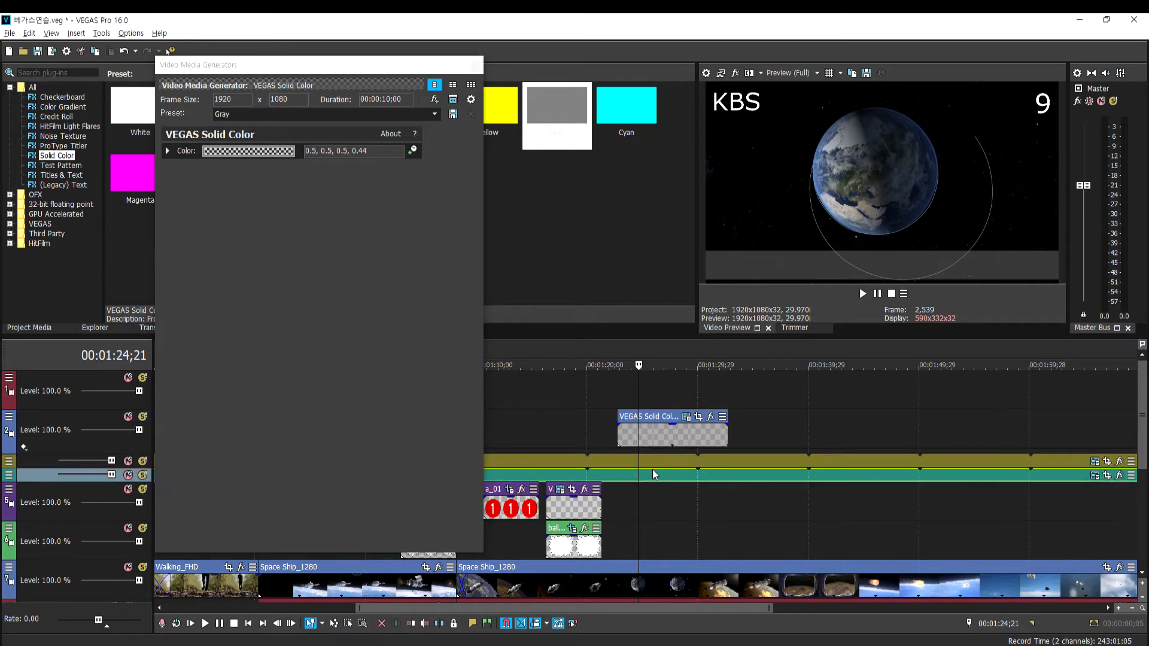
left_click(477, 65)
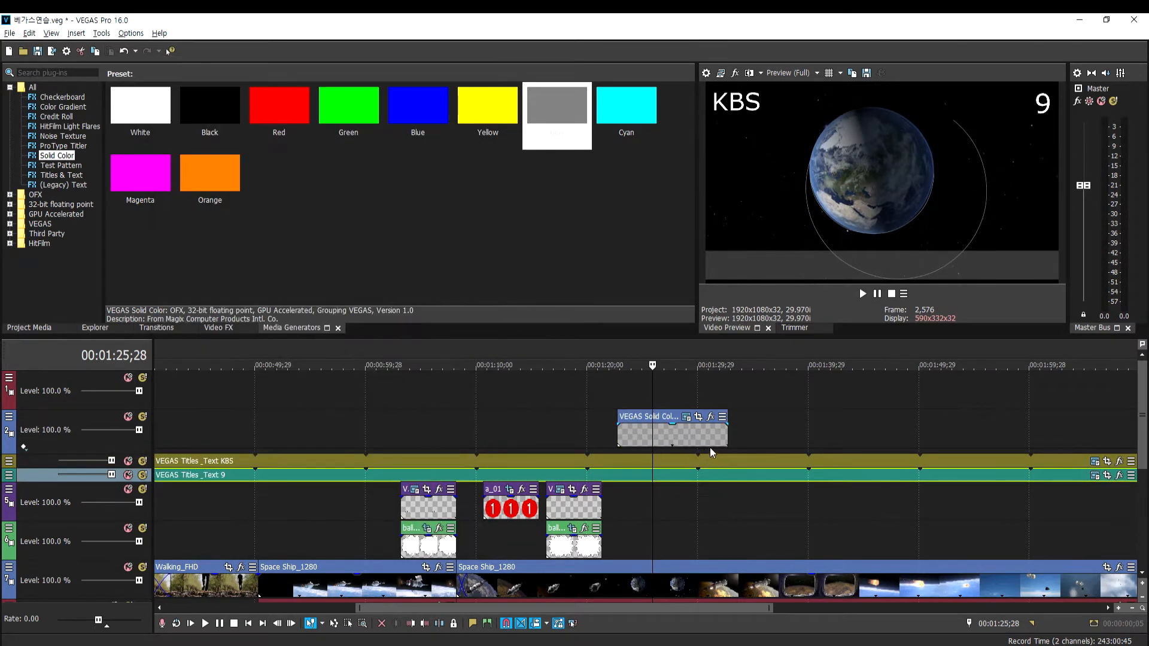
scroll(688, 445, "up", 3)
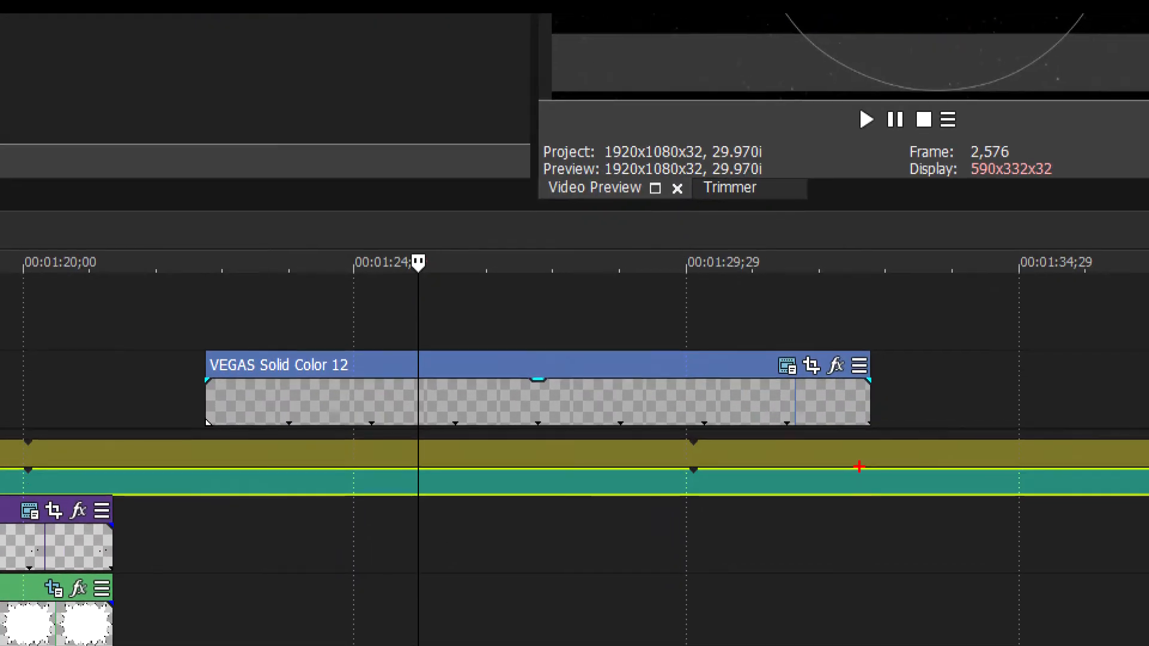
left_click_drag(856, 354, 886, 336)
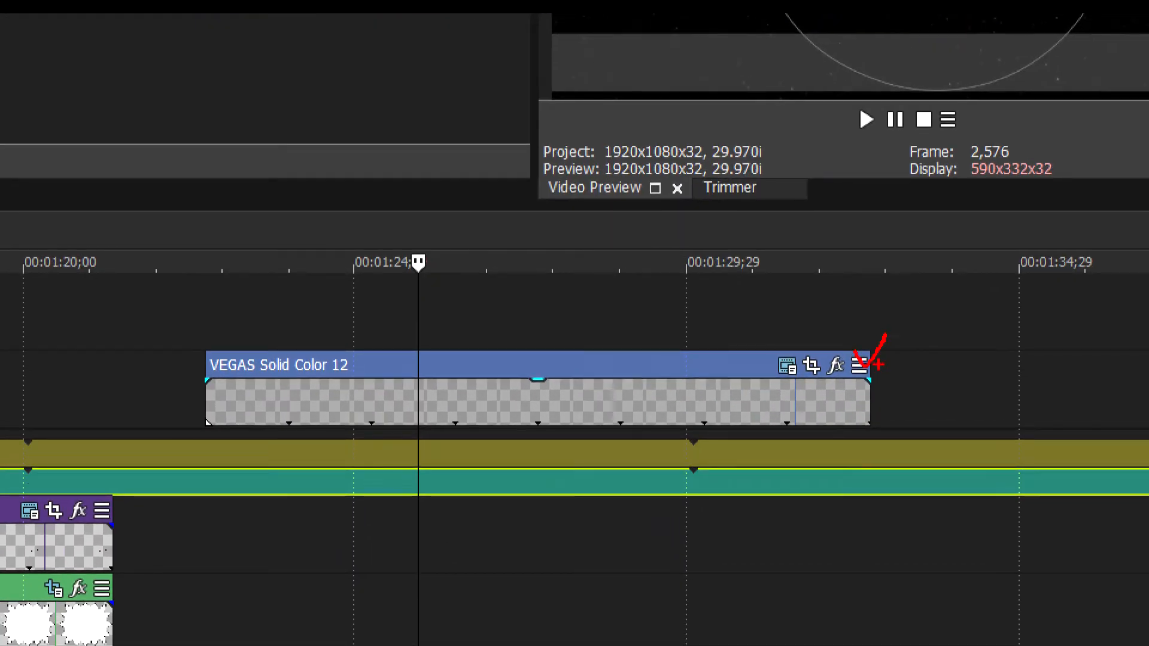
mouse_move(799, 386)
left_mouse_down()
mouse_move(764, 374)
mouse_move(767, 350)
mouse_move(799, 348)
mouse_move(789, 389)
left_mouse_up()
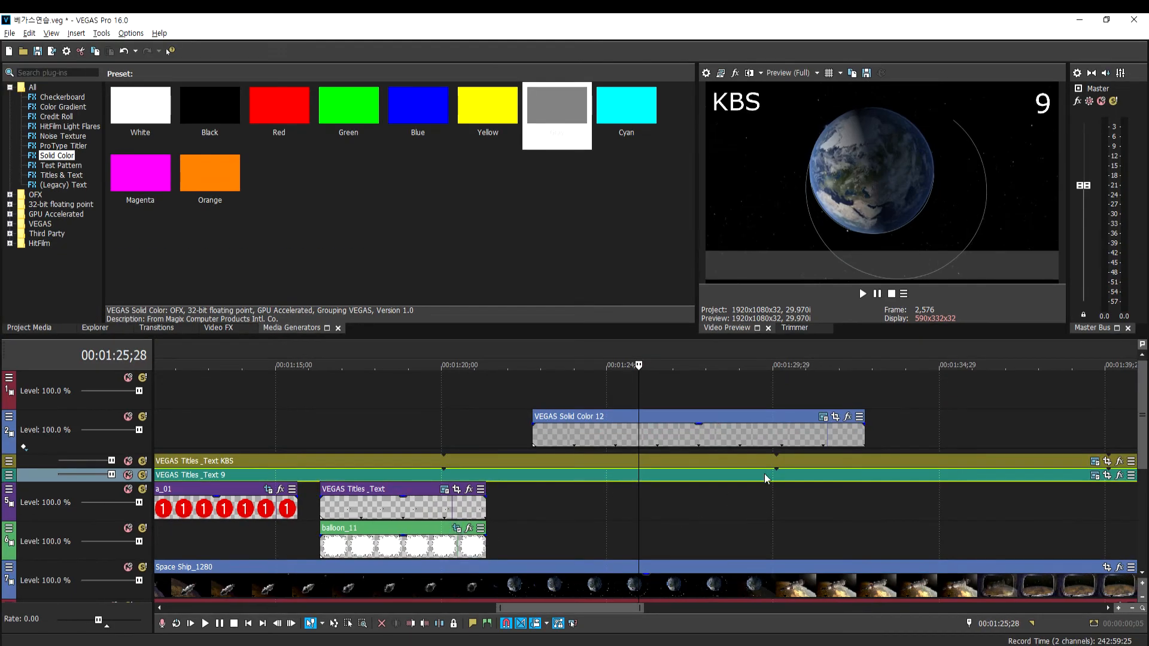
Reopen the solid color's generator settings, set its alpha to 0.5 after trying 1.0, and close them
left_click(823, 417)
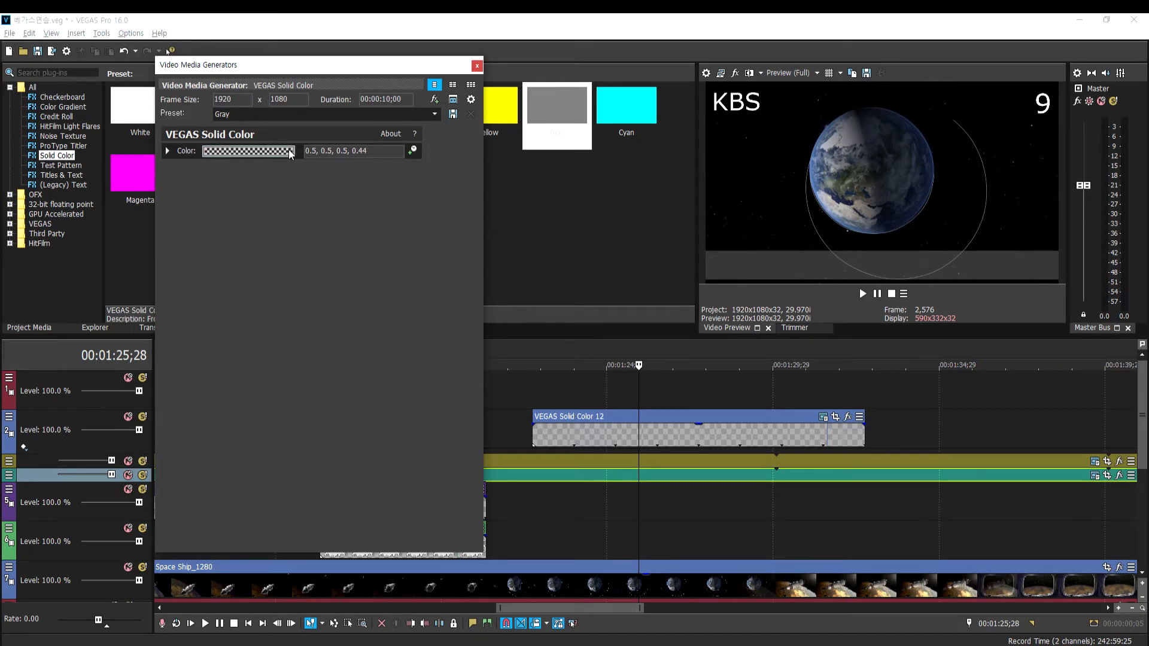
left_click(236, 152)
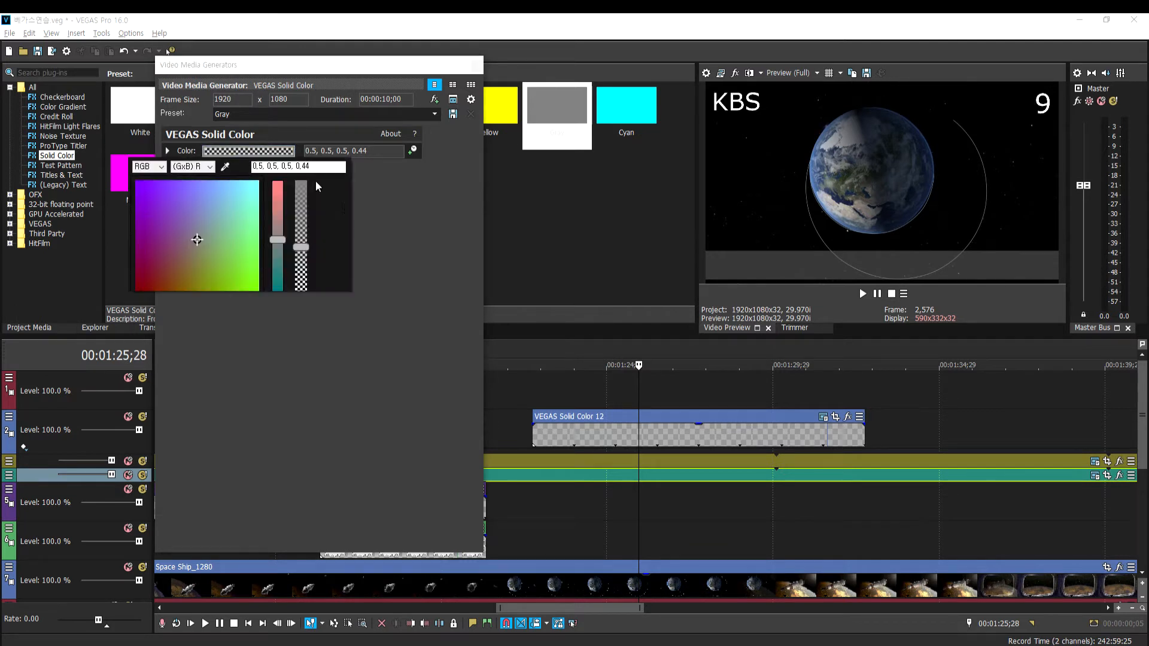
left_click_drag(300, 247, 307, 178)
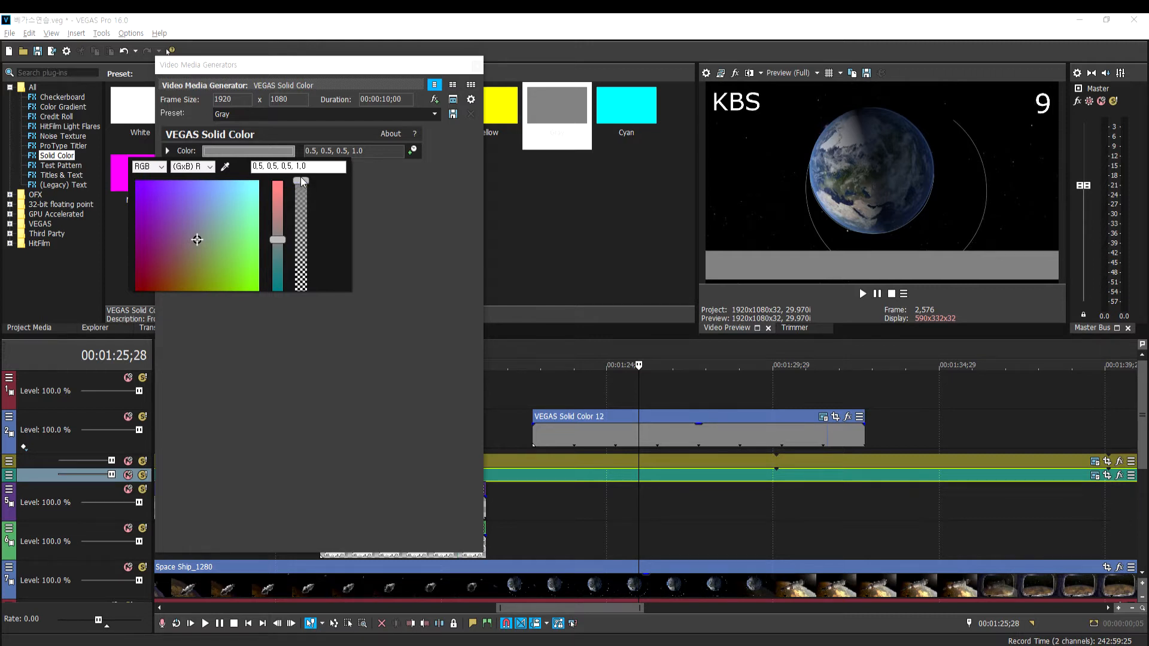
left_click_drag(303, 181, 312, 236)
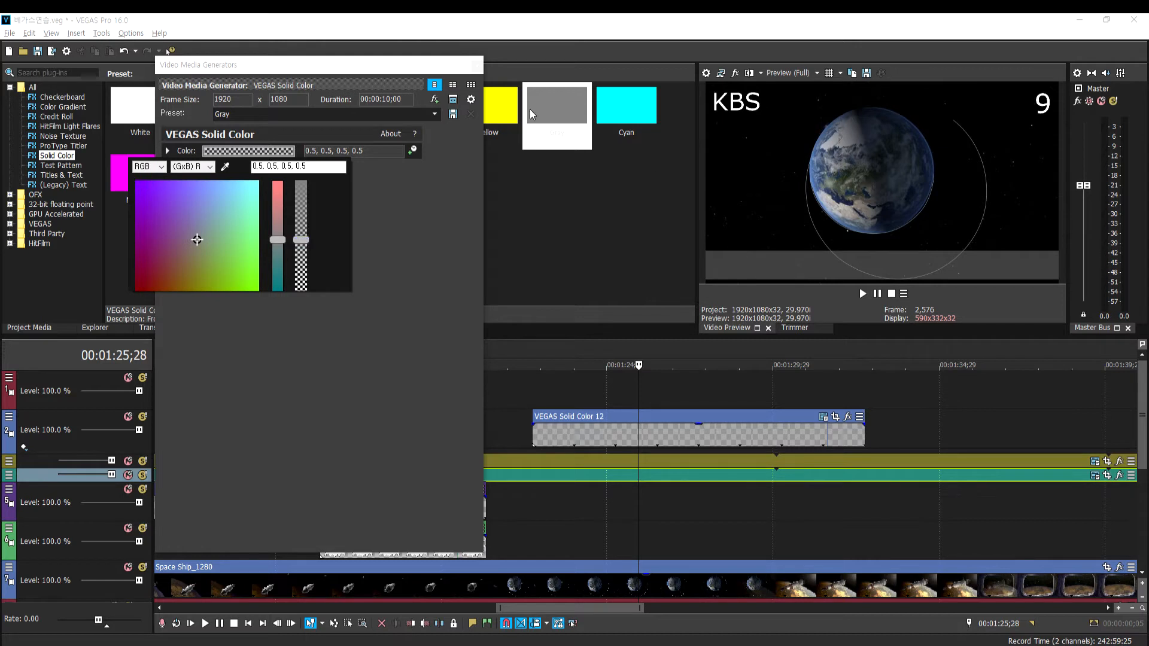
left_click(478, 70)
left_click(477, 67)
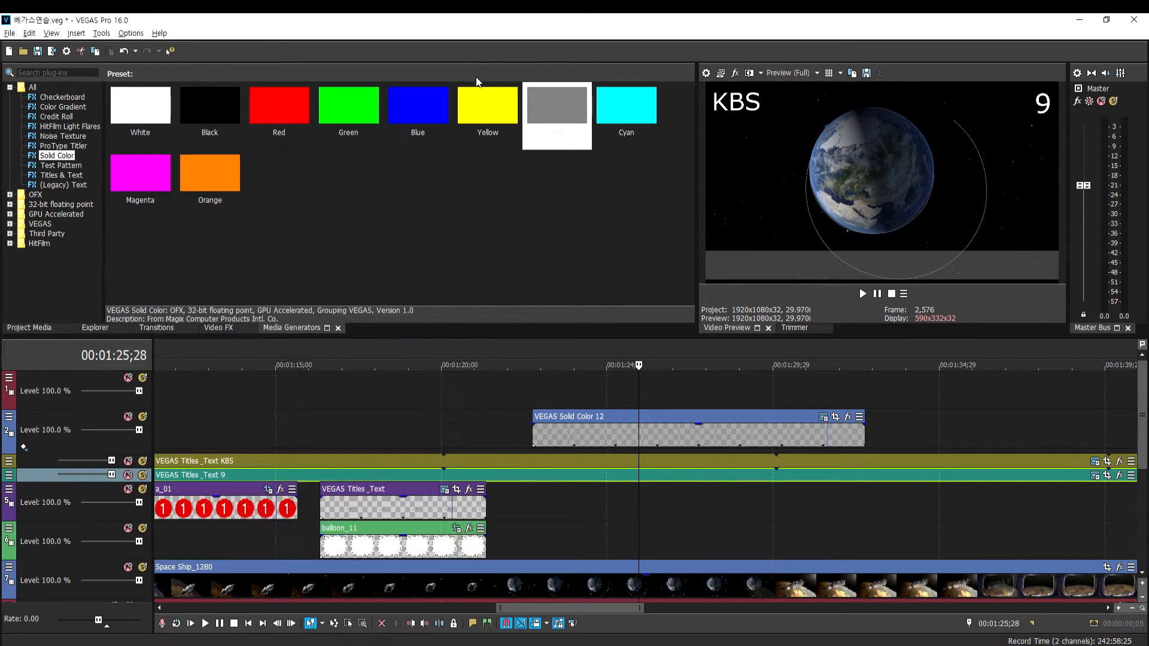
Move the solid color event along its track to start at about 00:01:30, and place the playhead within it
left_click(533, 390)
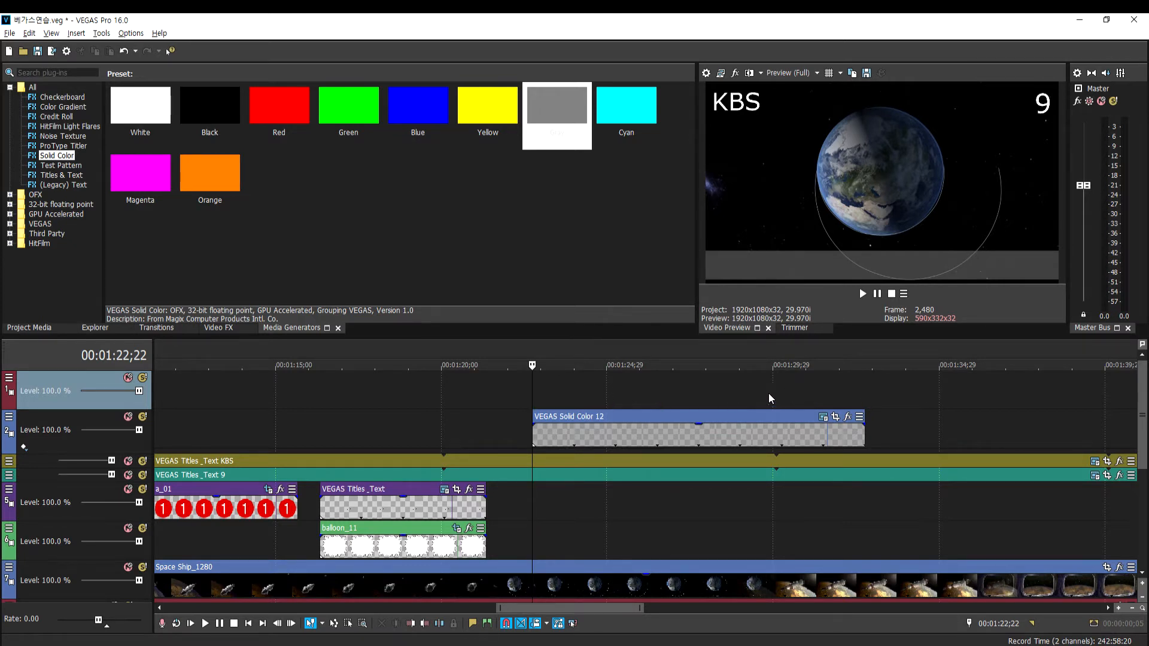
left_click(791, 549)
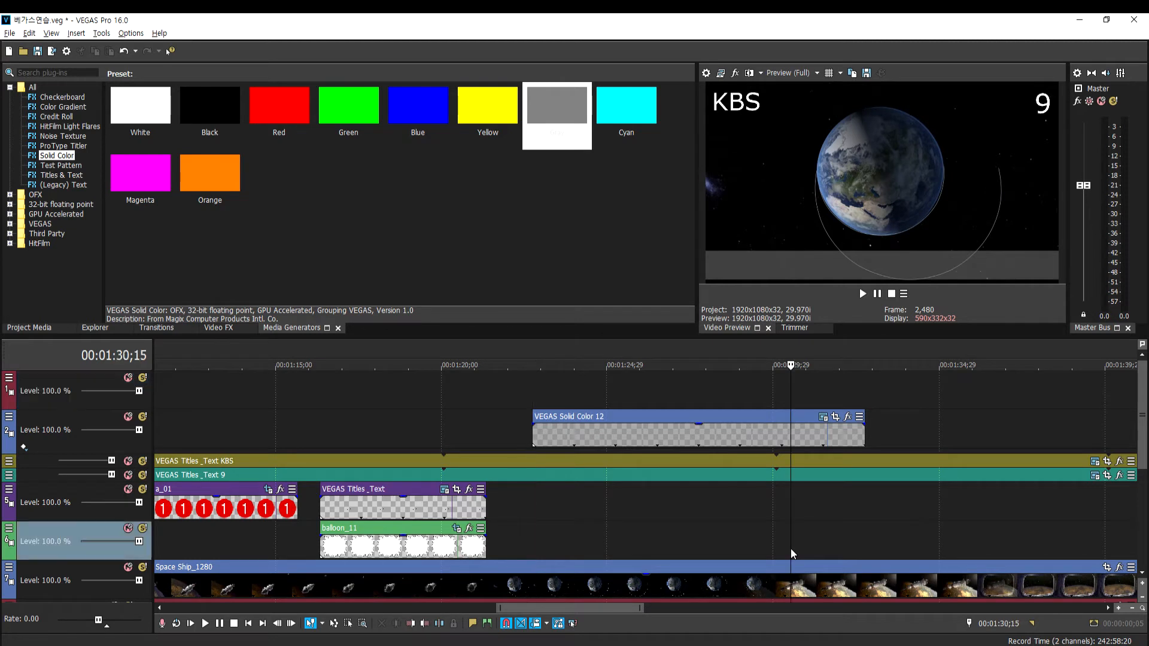
left_click_drag(579, 442, 821, 438)
left_click(742, 402)
left_click(789, 434)
left_click(799, 392)
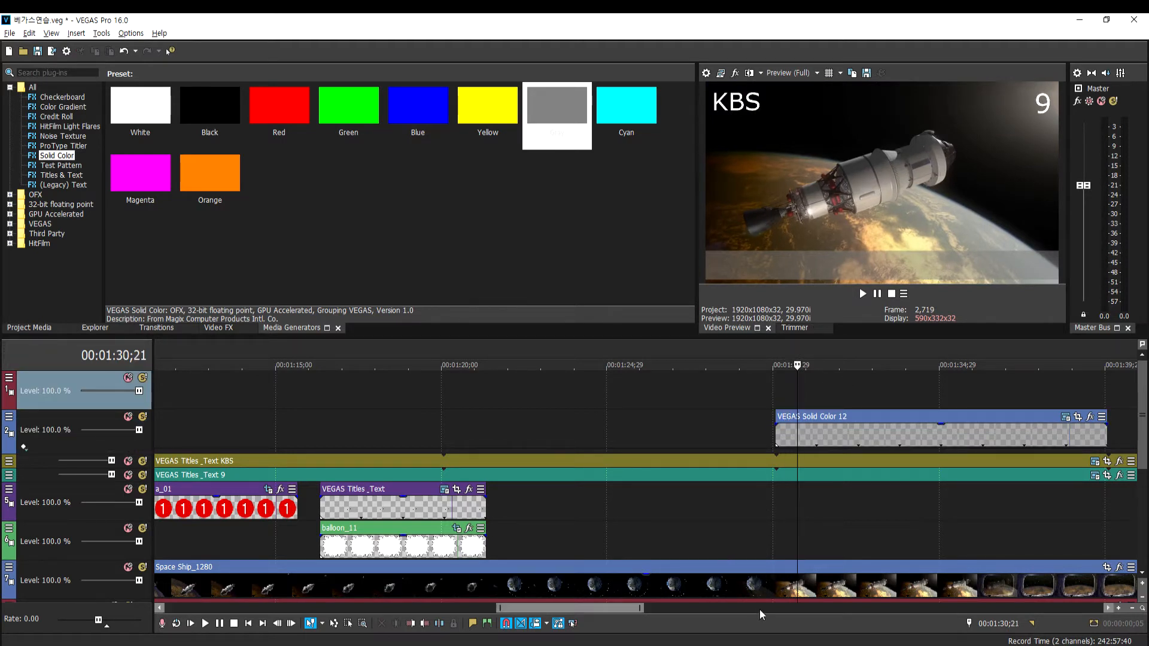
Add a (Legacy) Text event with the default text preset directly above the solid color event, and place the playhead near its start
left_click_drag(626, 609, 655, 613)
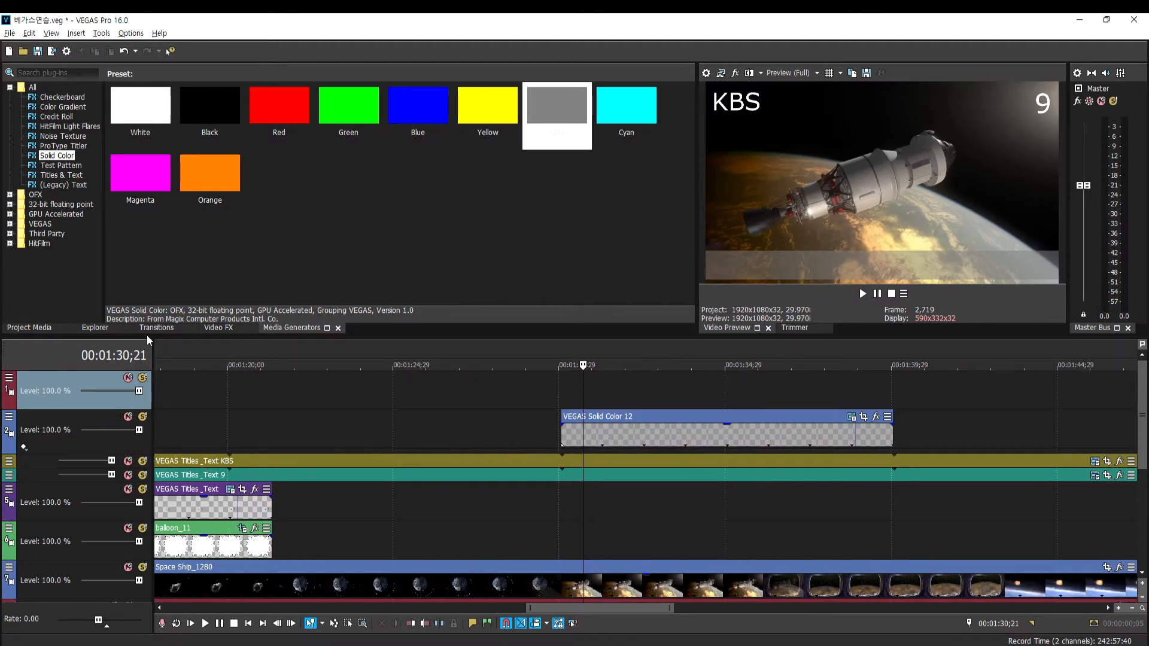
left_click(63, 176)
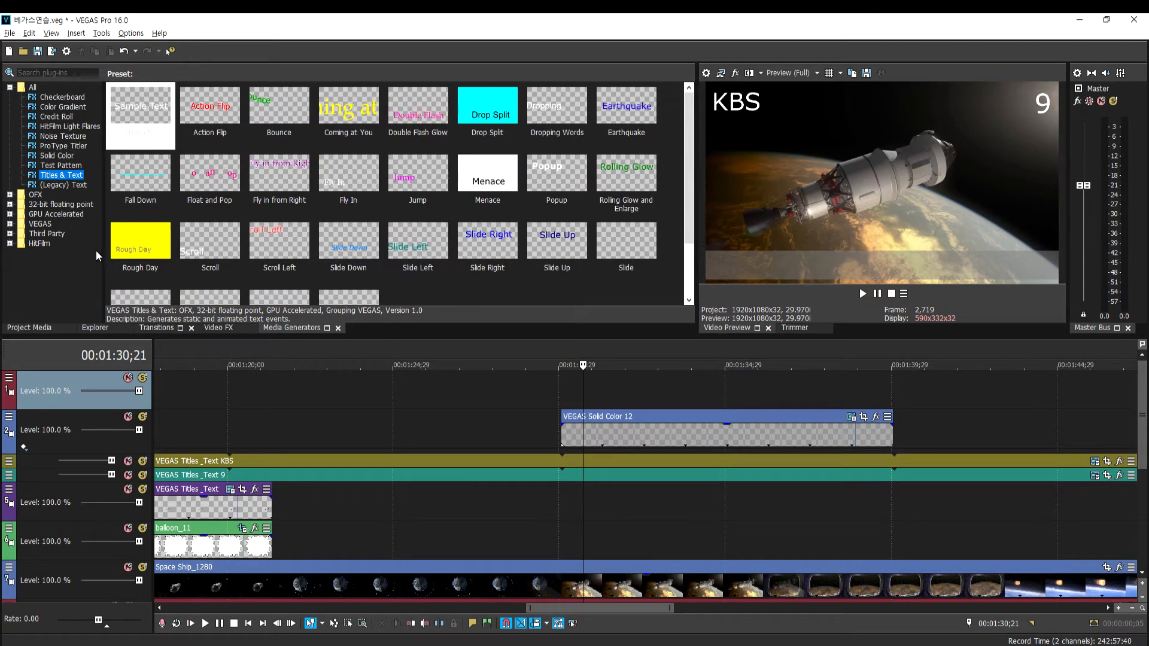
left_click(60, 185)
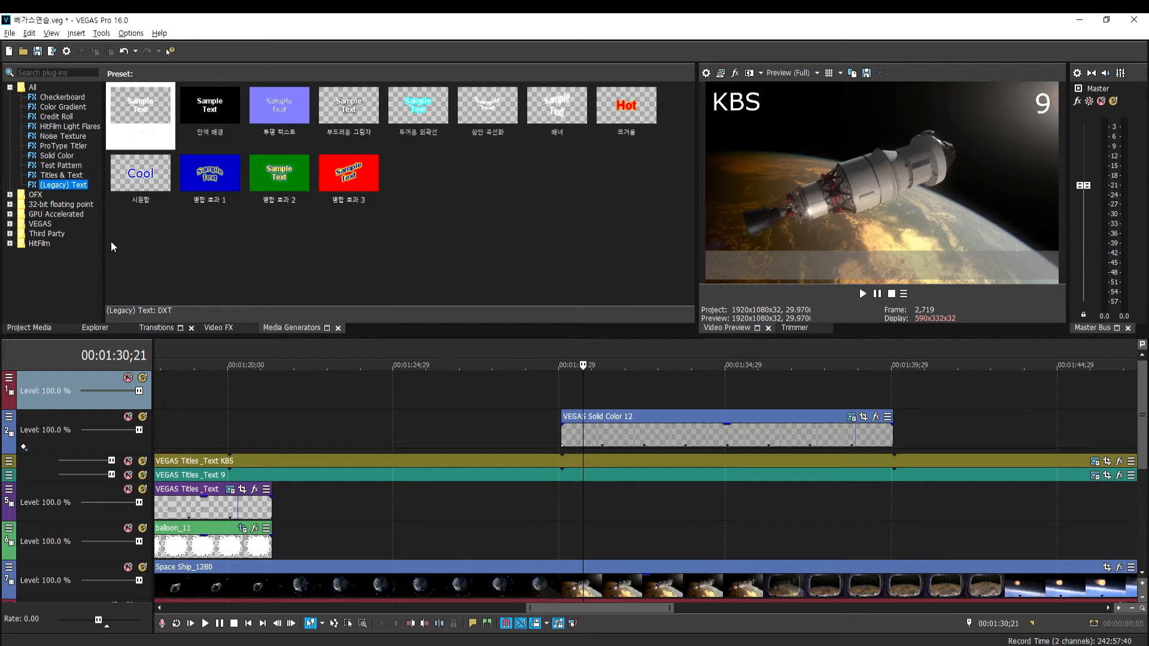
left_click(63, 177)
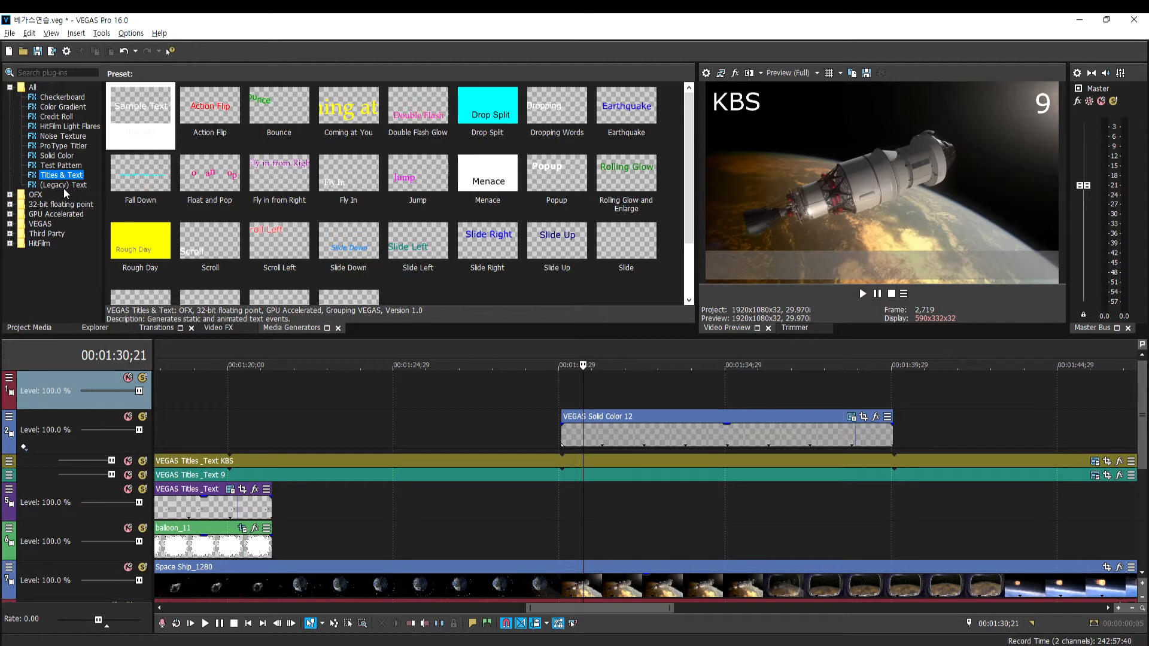
left_click(66, 186)
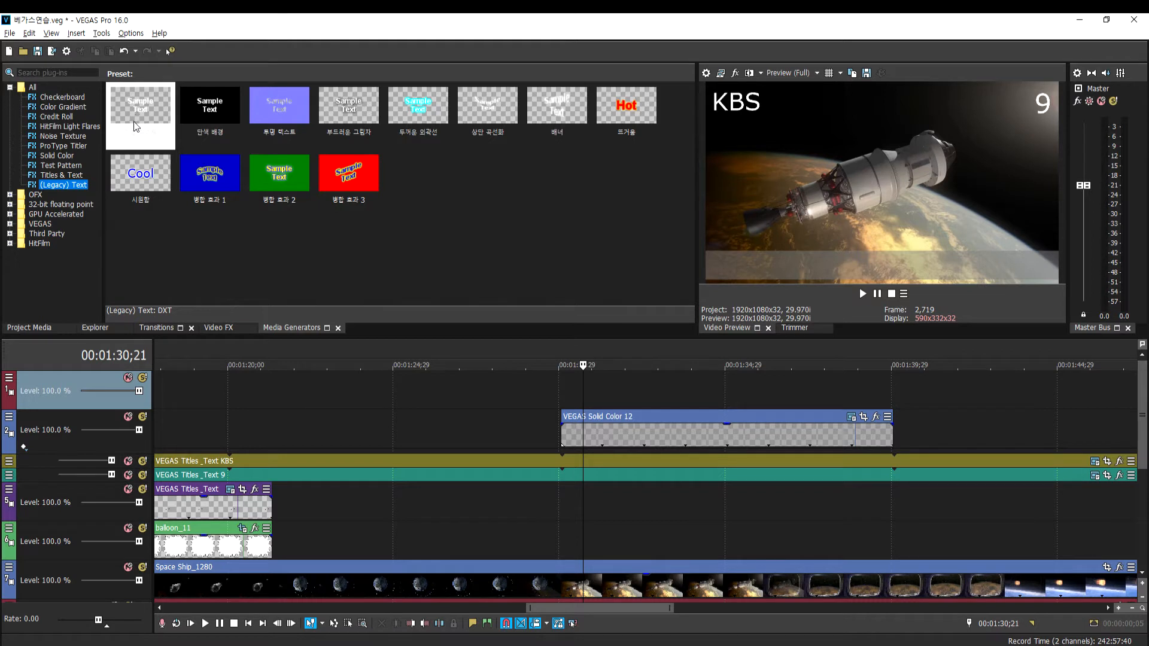
left_click_drag(135, 105, 565, 386)
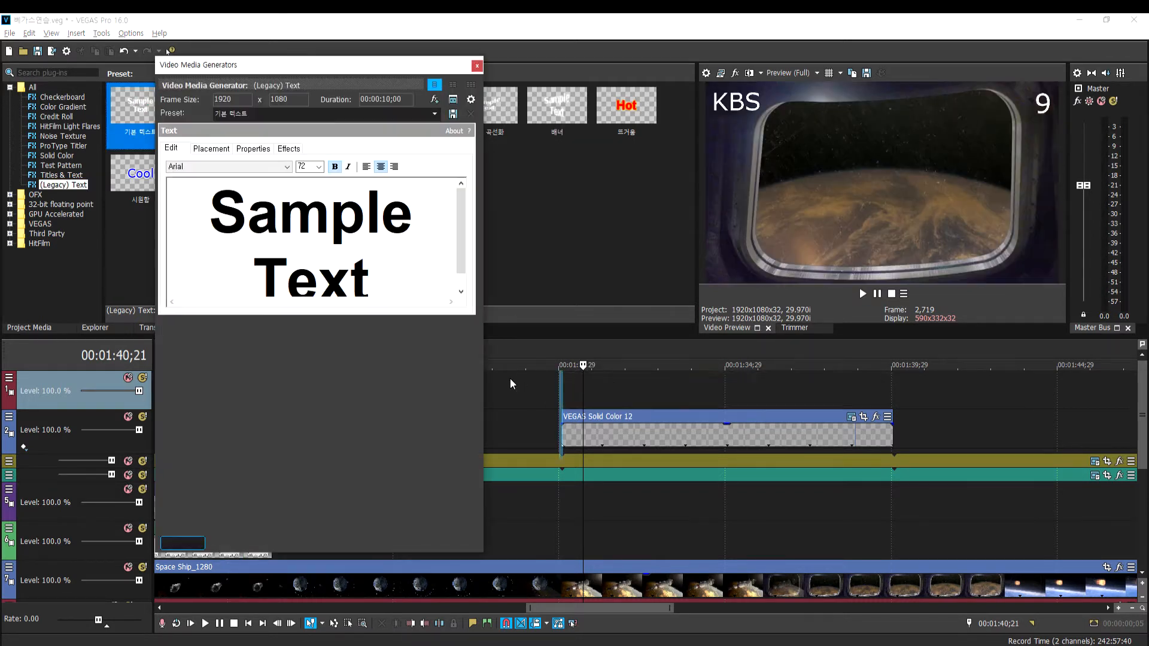
left_click(580, 398)
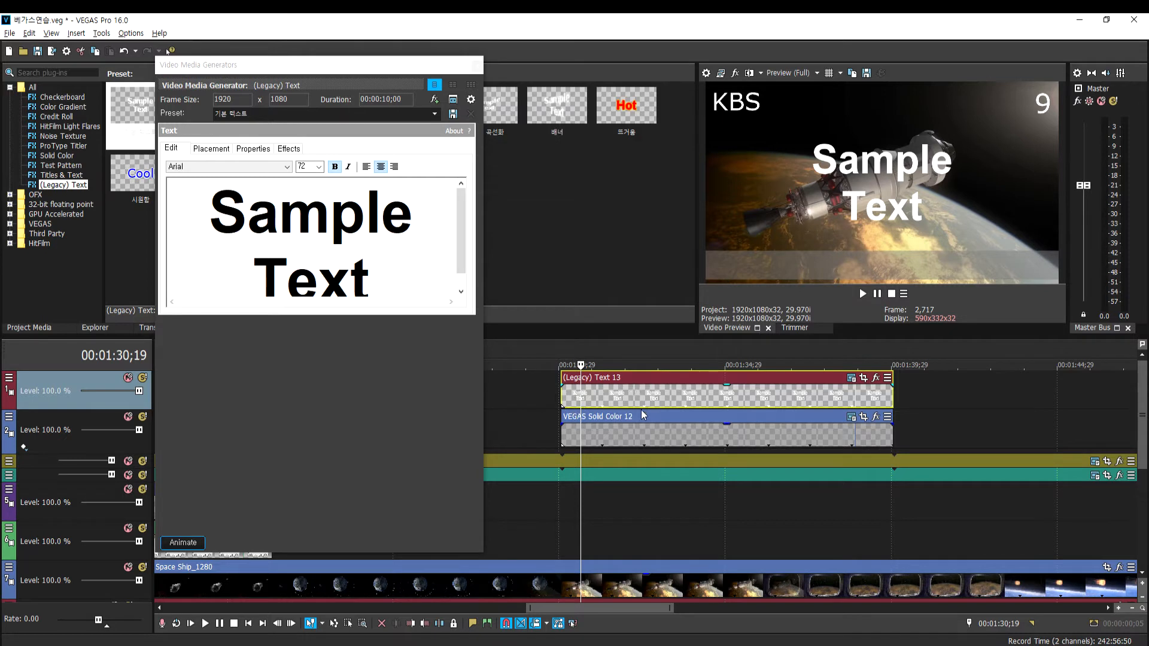
Enter "대한민국의 우주선이 하늘을 날고 있습니다." as the preset name and replace the sample text with the same sentence
left_click(265, 114)
type("eogksa")
key("ctrl+a")
type("대한ㅁㄴ")
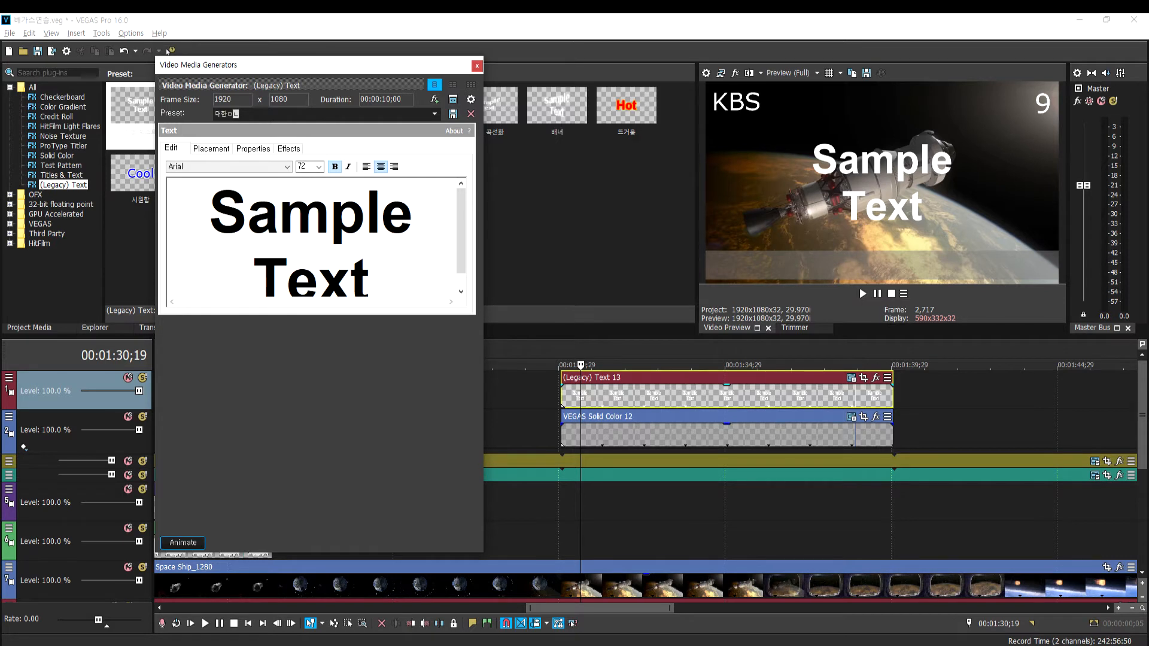
type("민국의 우주서")
type("ㄴ이 한ㅡㄹ으ㄹ 날고 있습ㄴ디ㅏ.")
key("BackSpace")
key("BackSpace")
type("니다.")
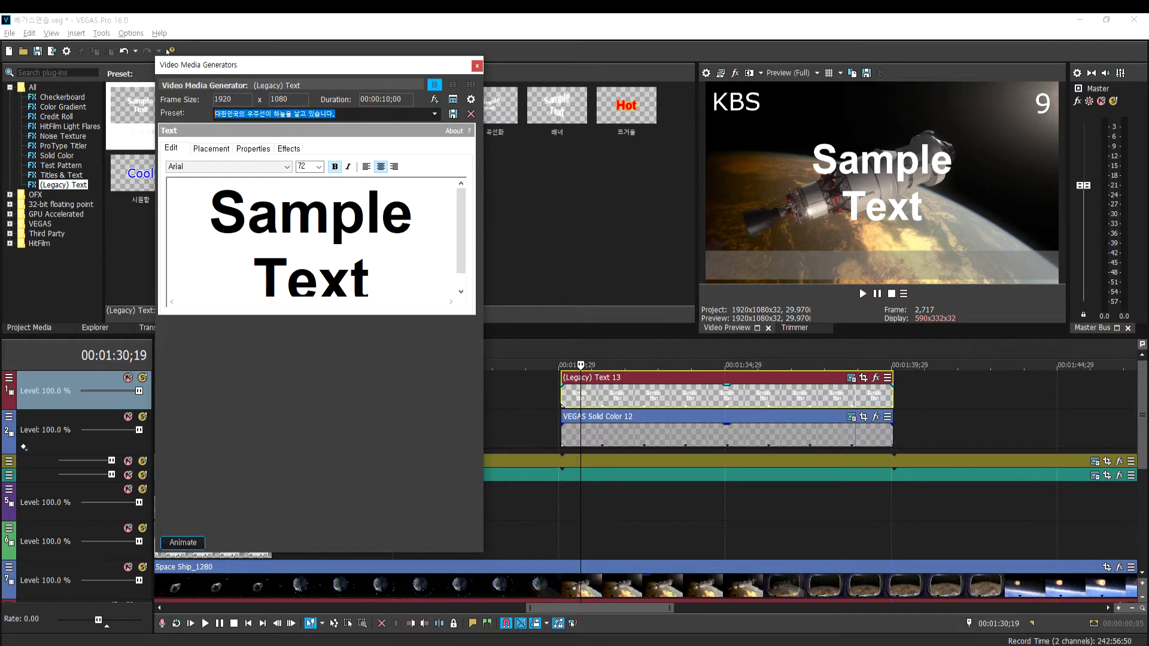
left_click_drag(211, 198, 384, 272)
key("ctrl+v")
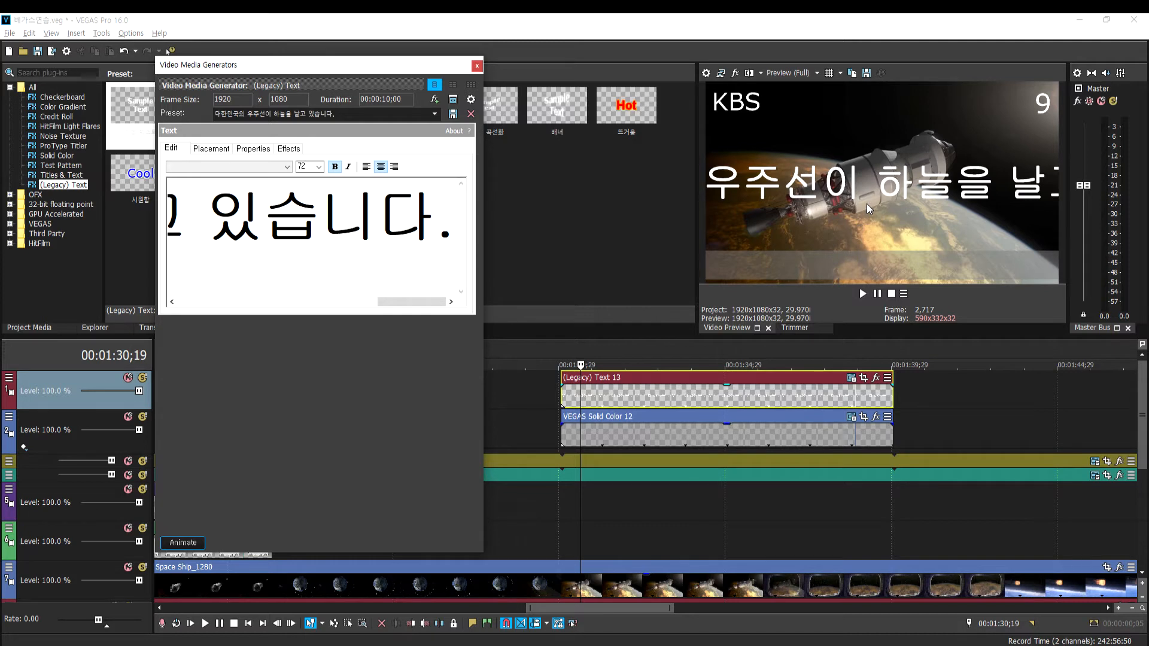
left_click(263, 215)
left_click_drag(391, 302, 191, 291)
left_click(224, 221)
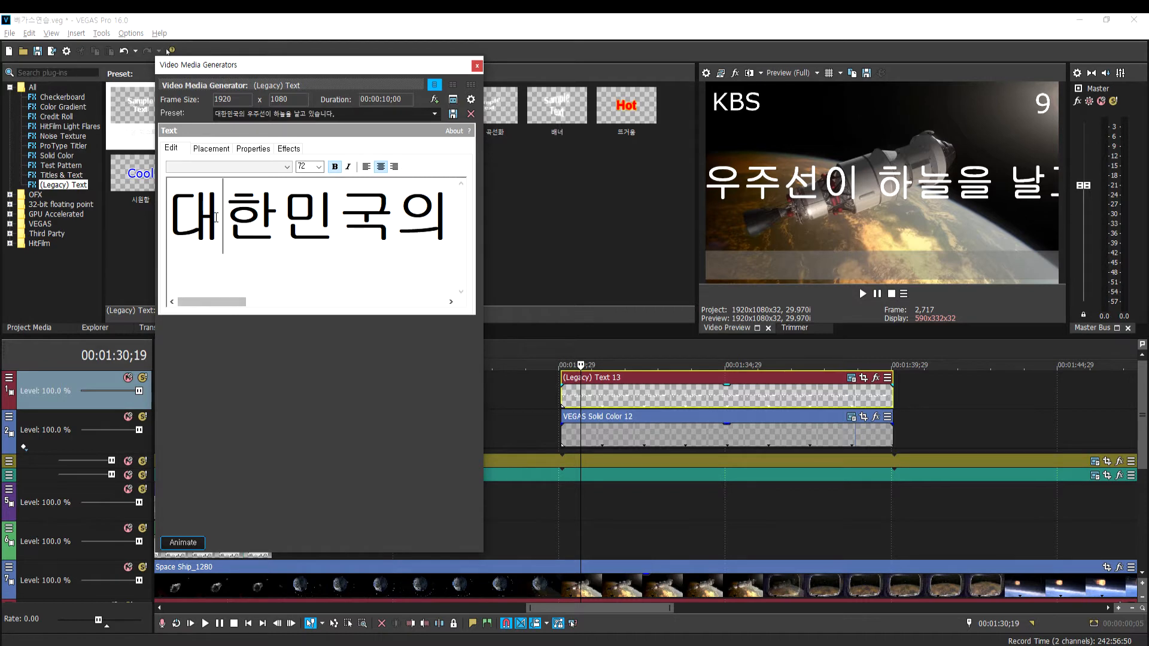
key("ctrl+a")
left_click(288, 167)
scroll(251, 329, "down", 5)
scroll(252, 333, "up", 5)
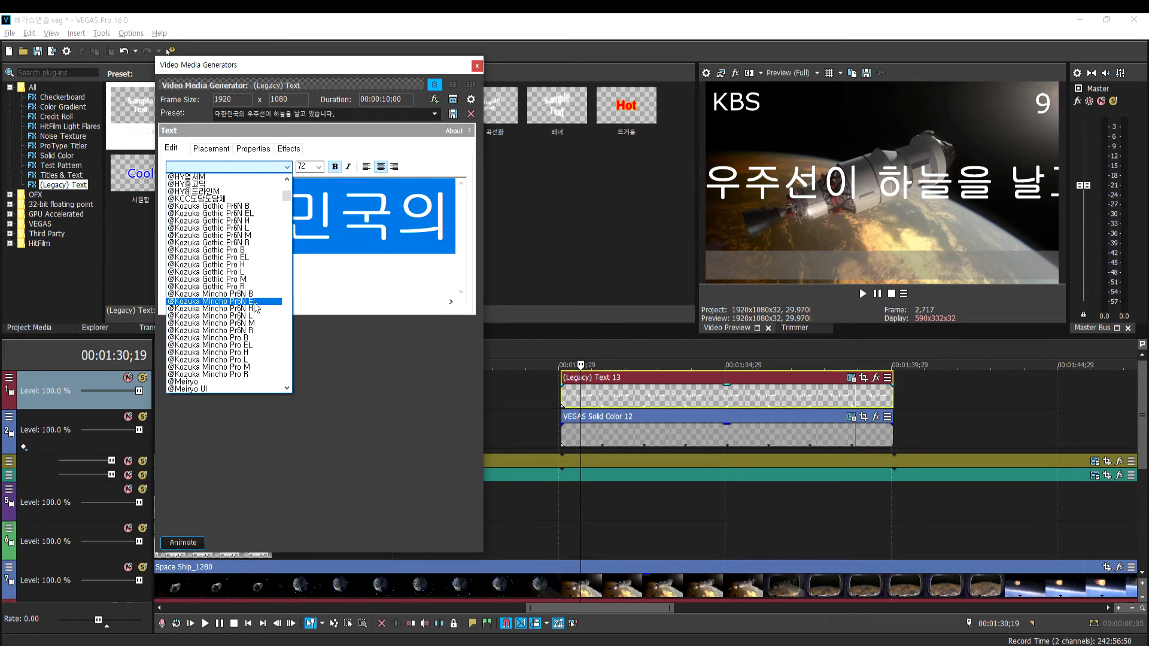
left_click(173, 214)
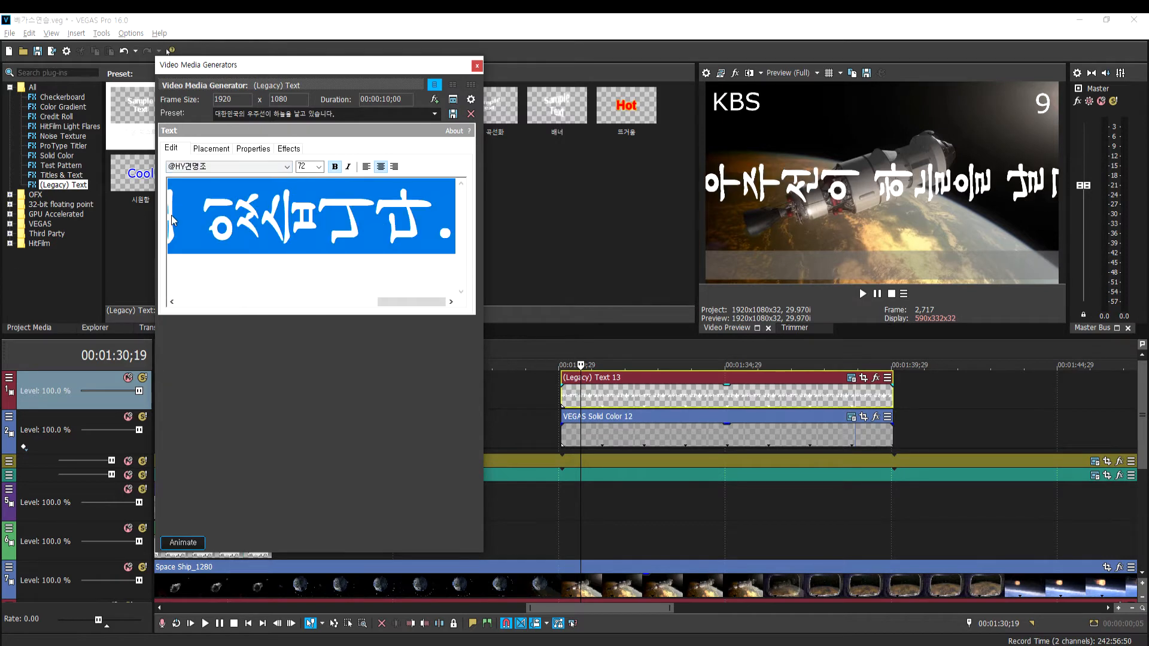
Change the selected caption's font to 정선동강
left_click(288, 169)
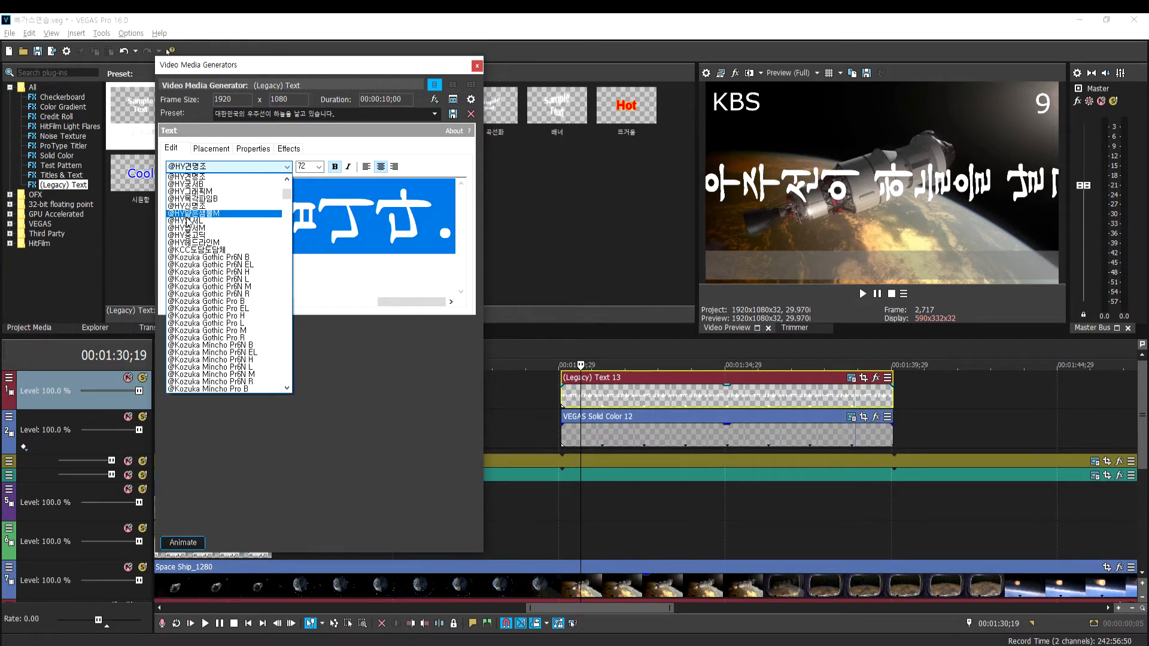
scroll(223, 323, "down", 5)
scroll(225, 337, "down", 10)
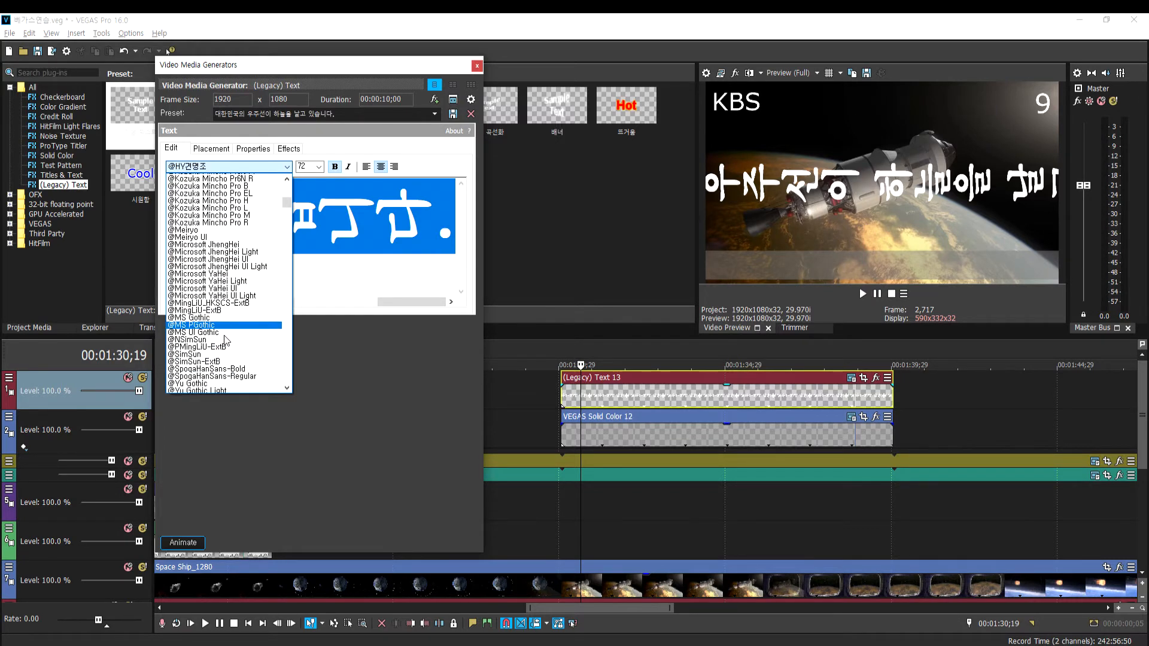
scroll(226, 340, "down", 5)
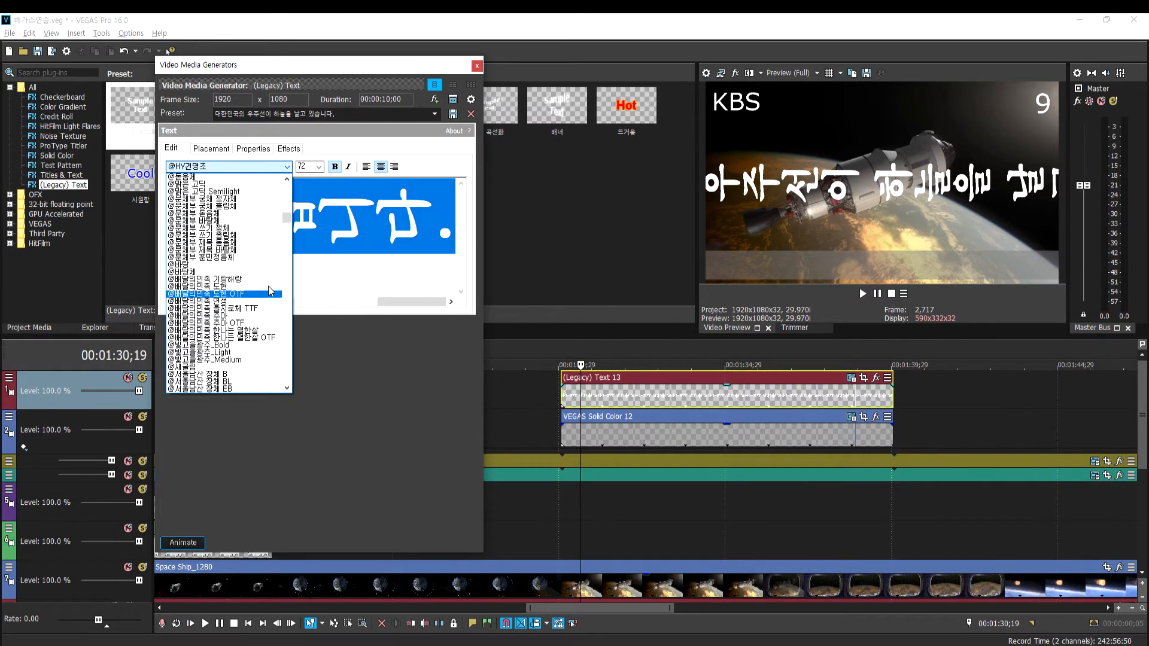
left_click_drag(290, 216, 288, 374)
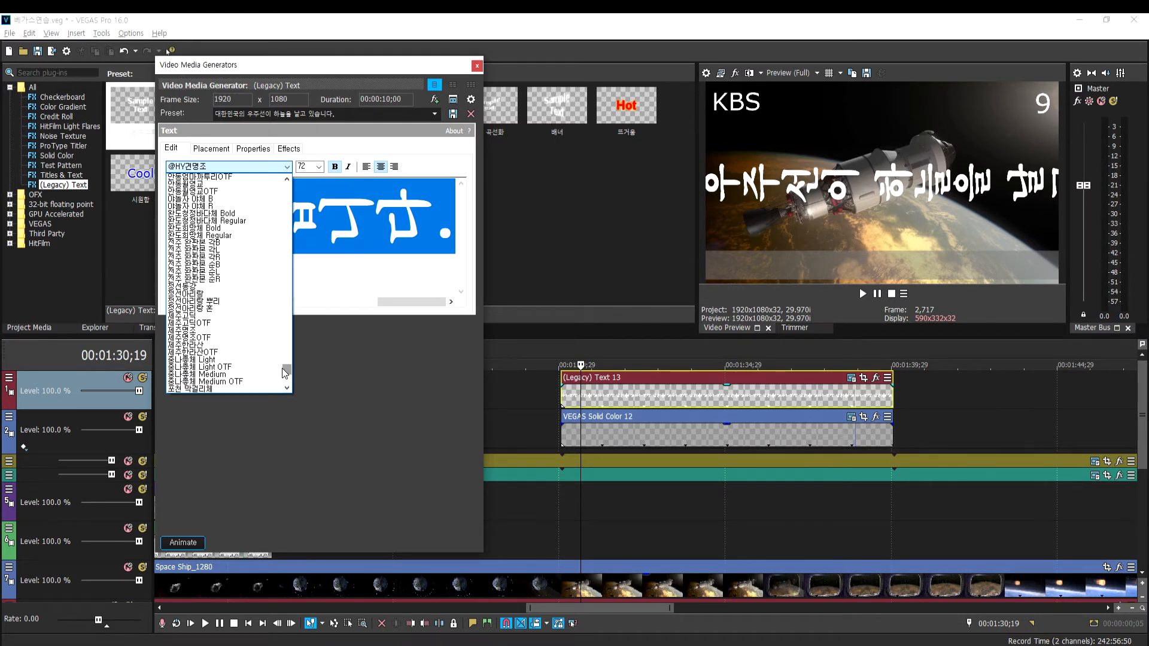
left_click(218, 292)
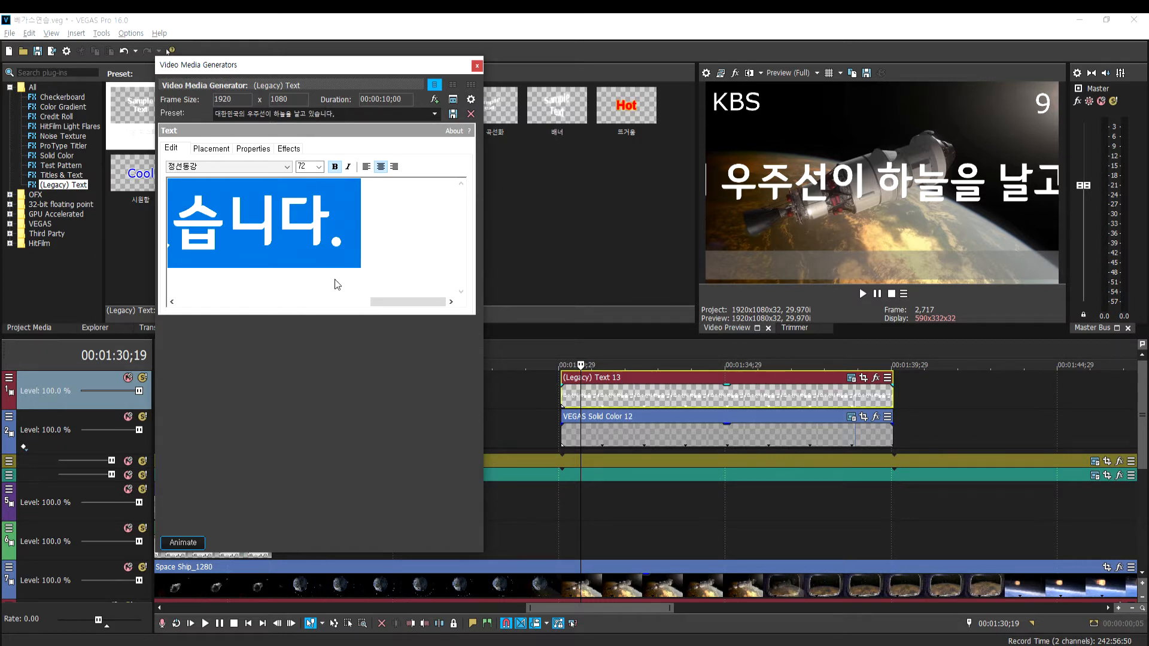
Set the selected caption's font size to 30
double_click(303, 167)
type("30")
key("Return")
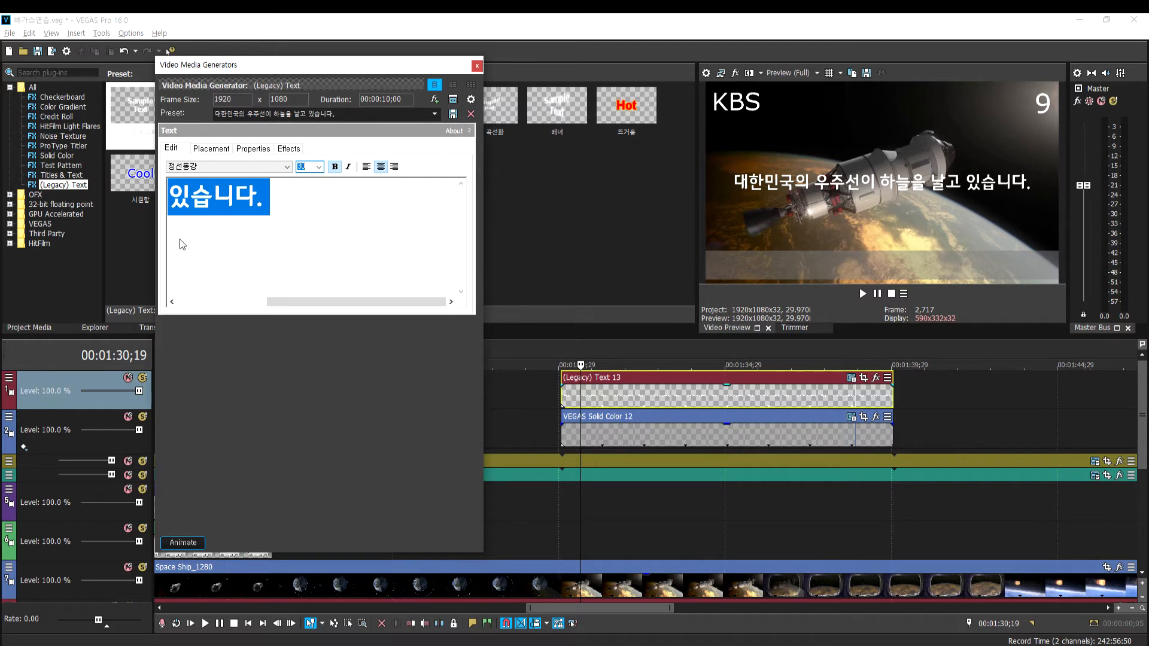
Insert "역사적인 순간입니다. 지금" in front of the existing sentence in the preset name
left_click(256, 214)
key("Home")
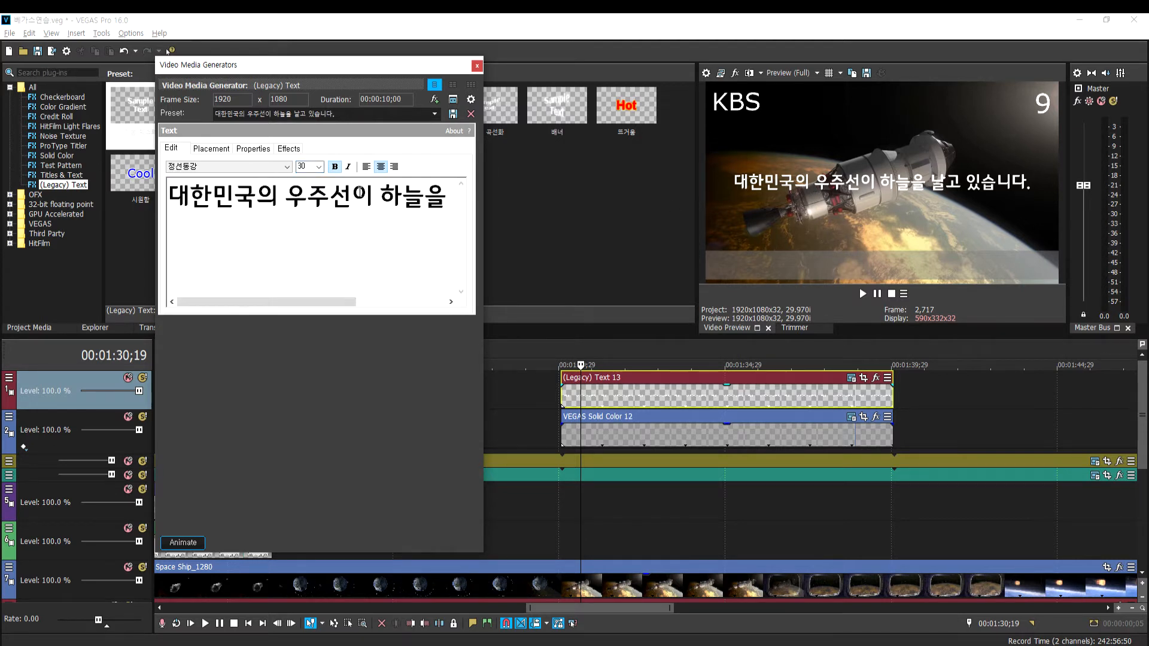
left_click(218, 117)
left_click(220, 117)
type("역사적인 추")
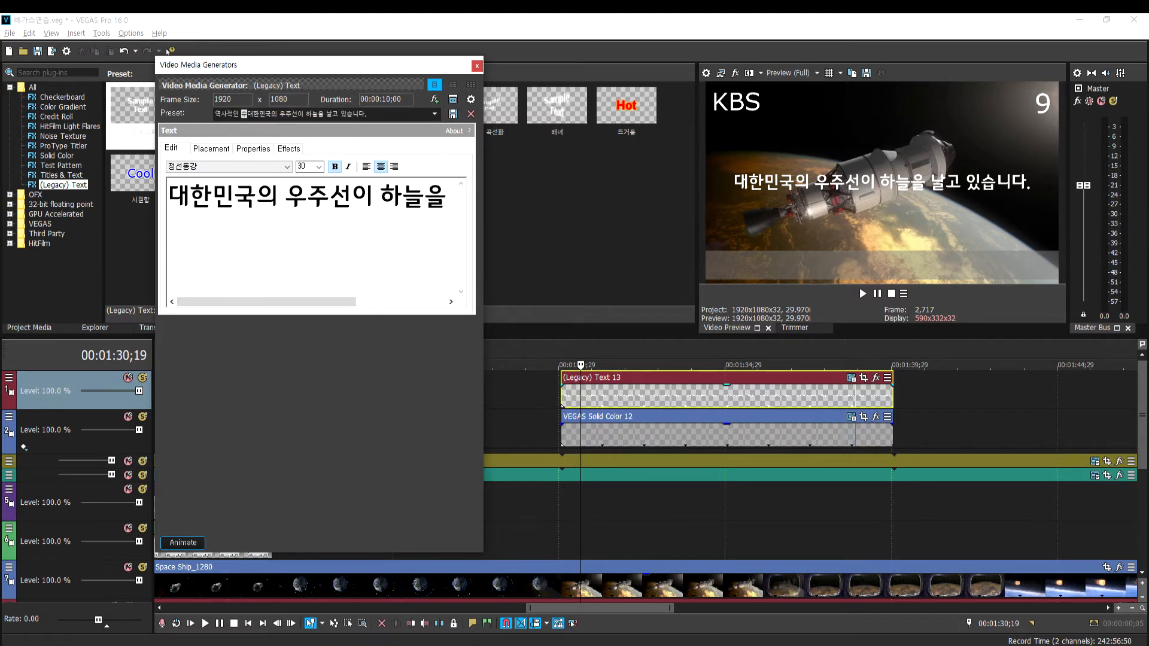
type("간입니다. ")
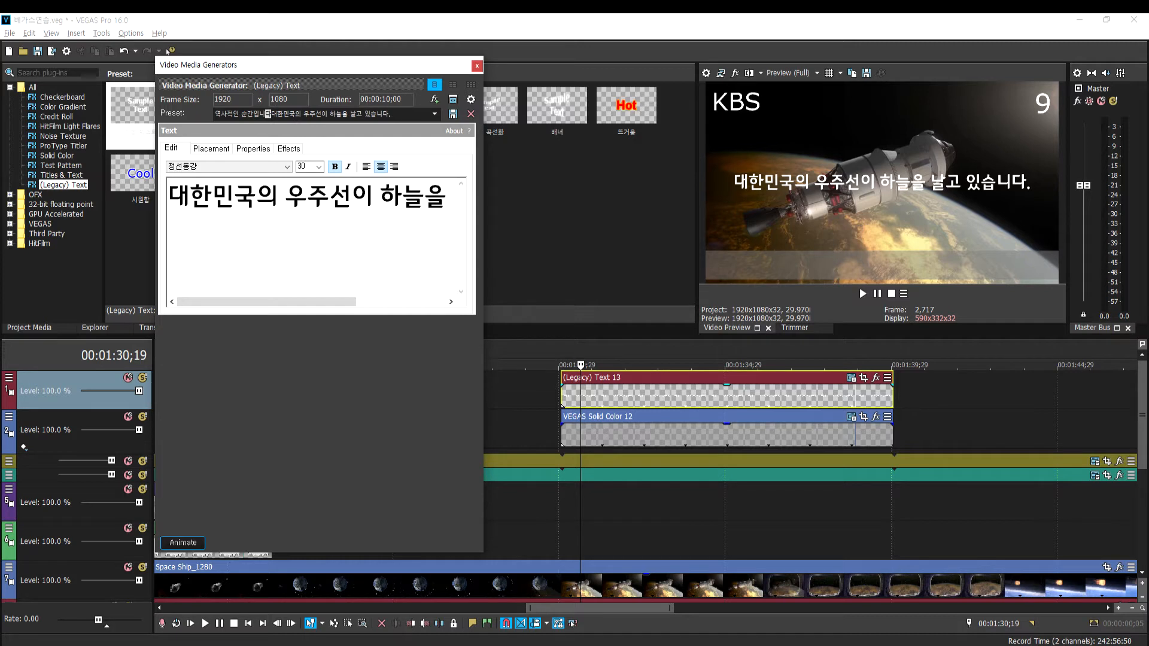
type("지금")
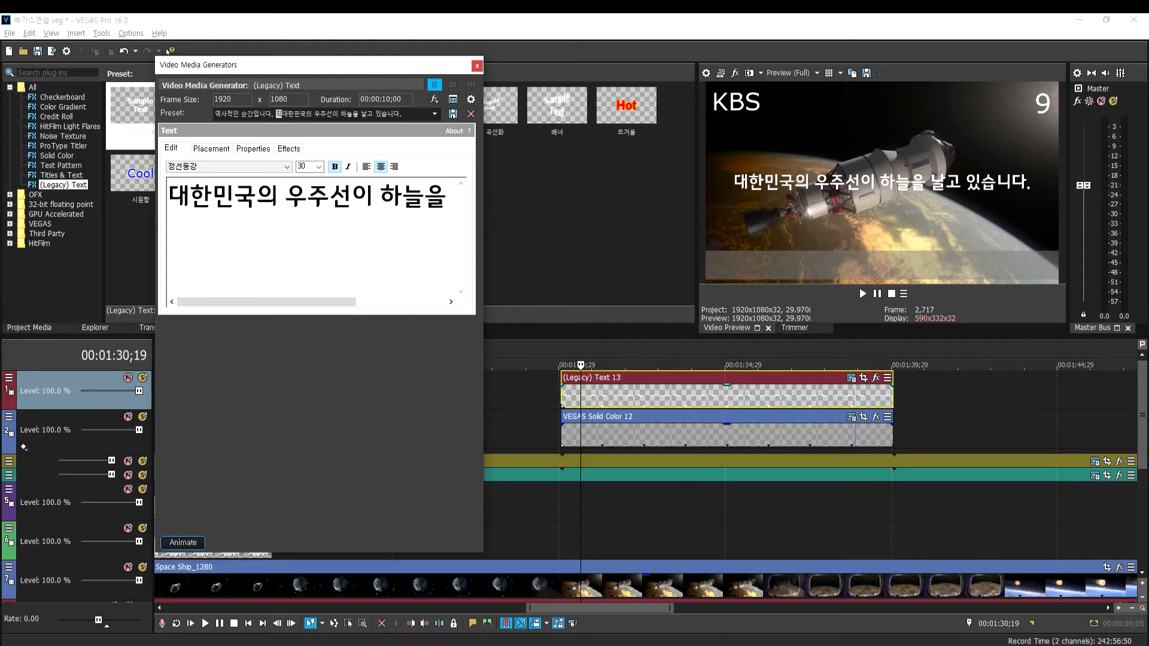
Copy the phrase "역사적인 순간입니다. 지금" from the preset name and paste it at the start of the caption text
key("ctrl+a")
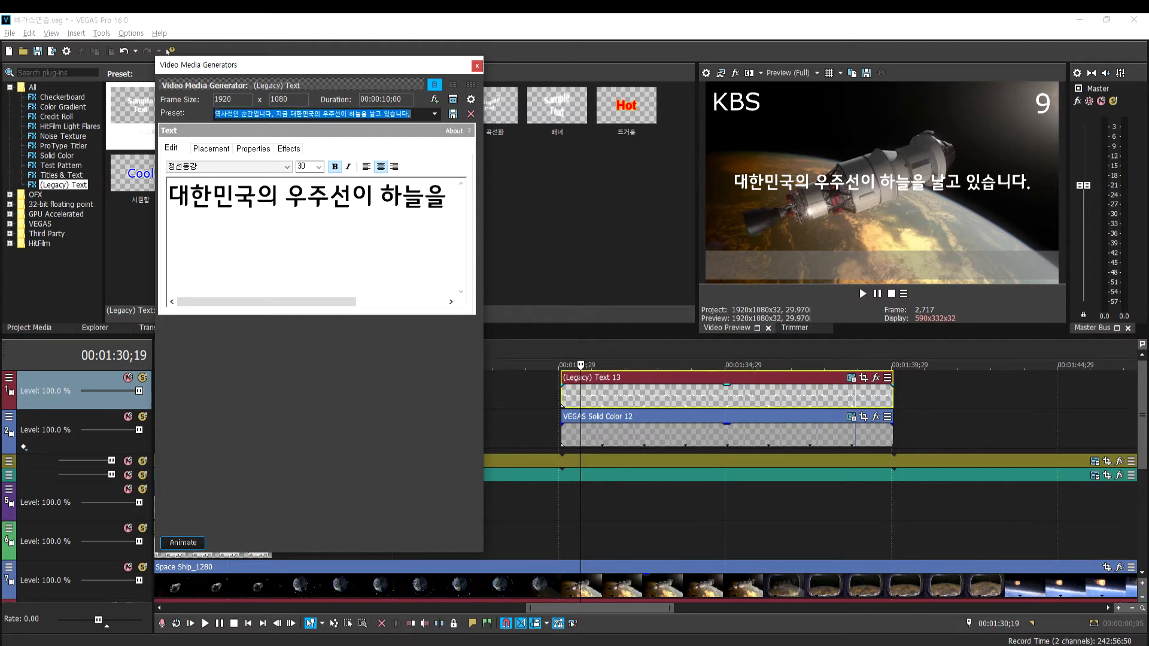
left_click(279, 113)
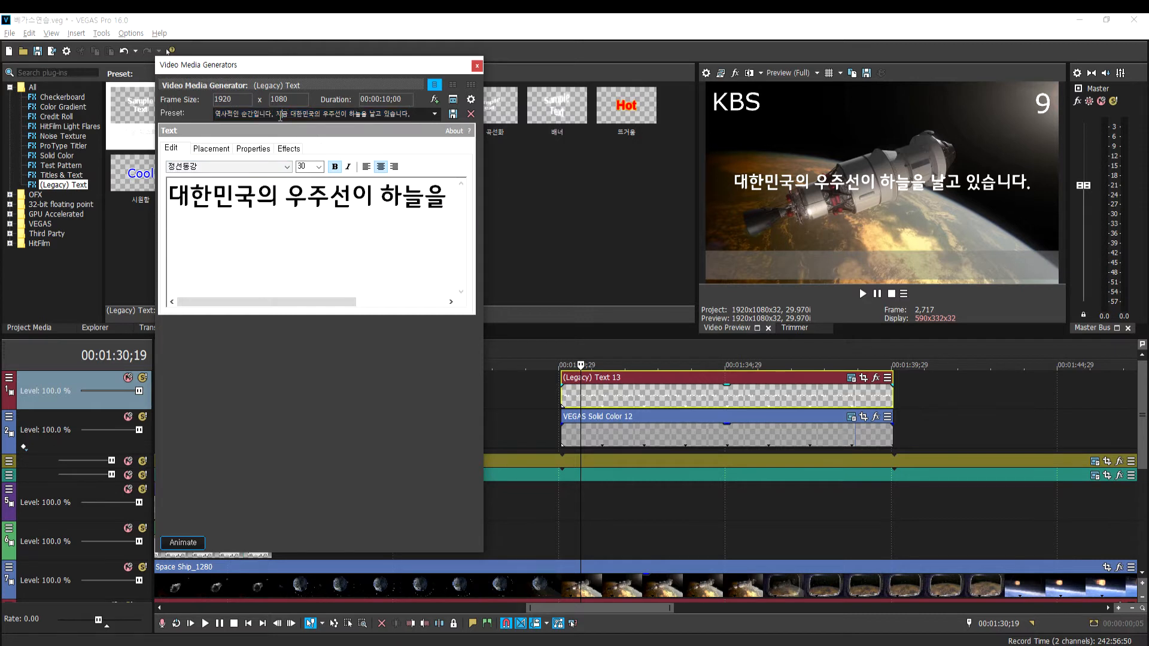
left_click_drag(291, 114, 187, 114)
key("ctrl+c")
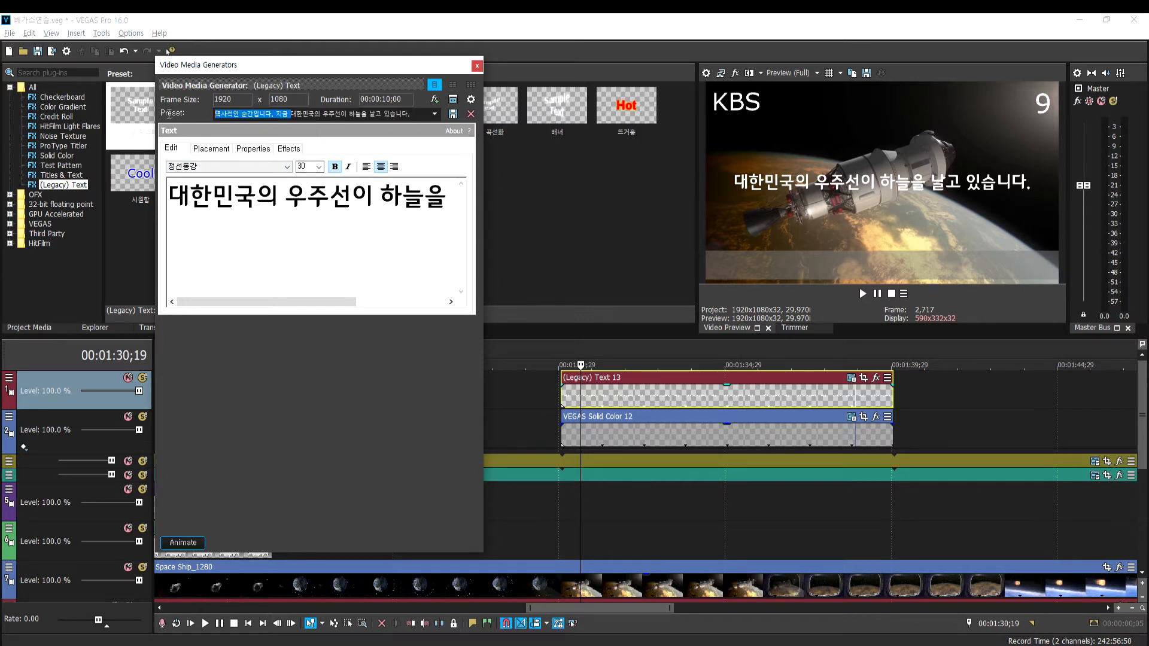
left_click(173, 194)
key("ctrl+v")
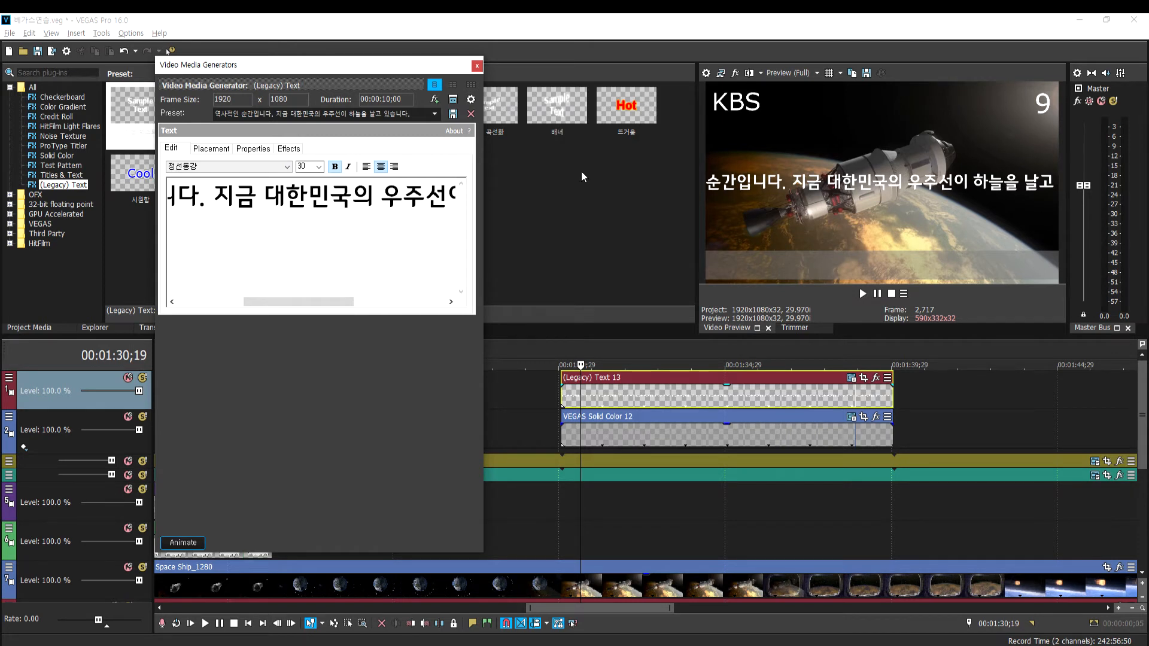
double_click(244, 202)
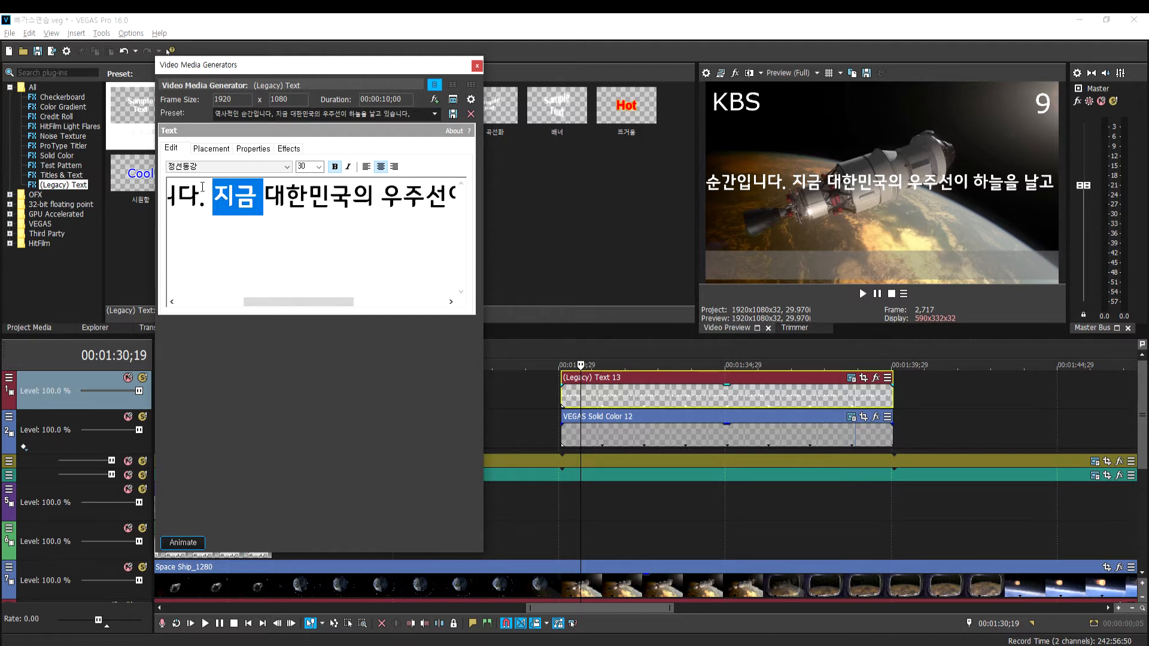
triple_click(220, 199)
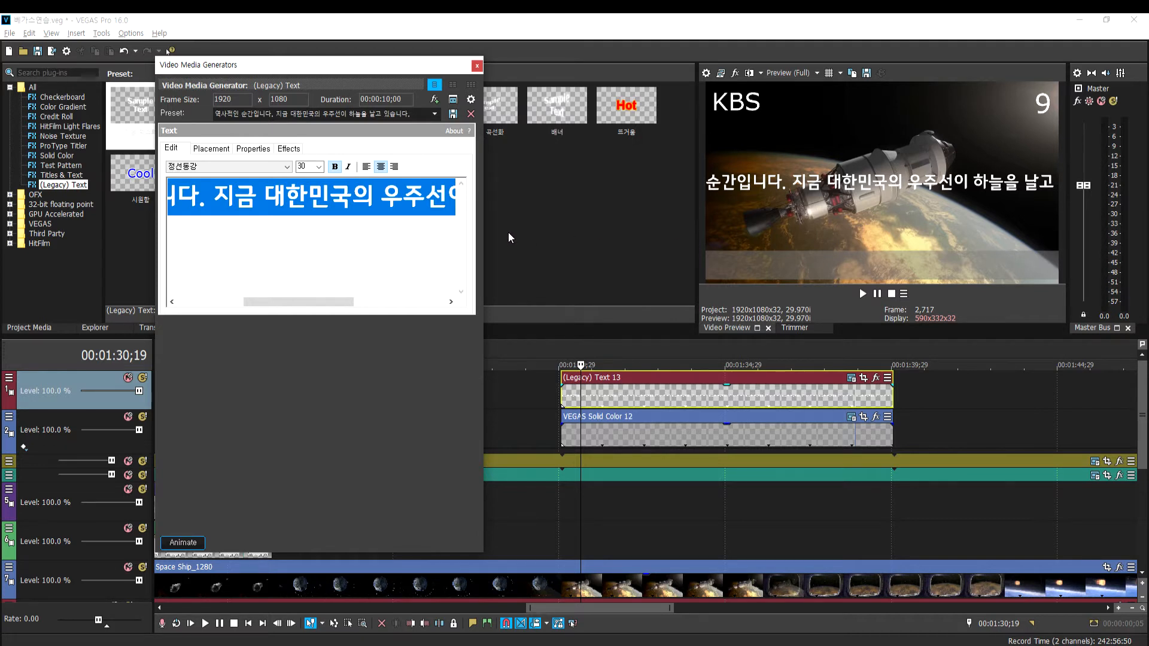
left_click_drag(252, 303, 183, 306)
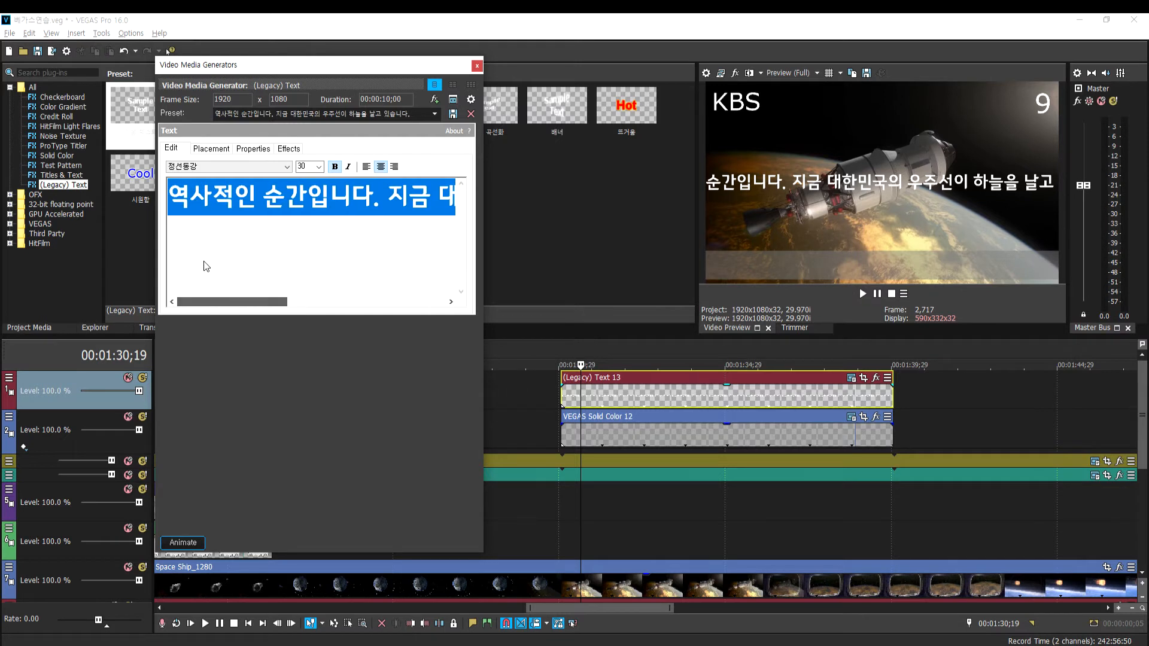
left_click(177, 209)
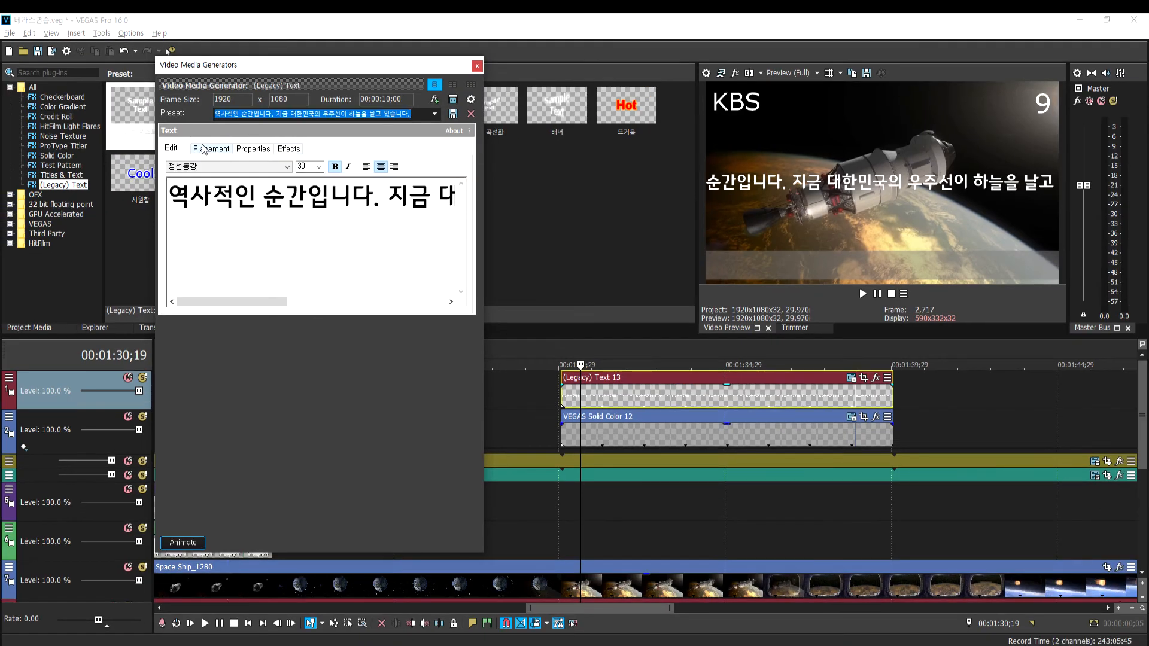
Place the caption at the gray bar's height, starting at the frame's right edge, with about X 2.333 and Y 0.828
left_click(203, 159)
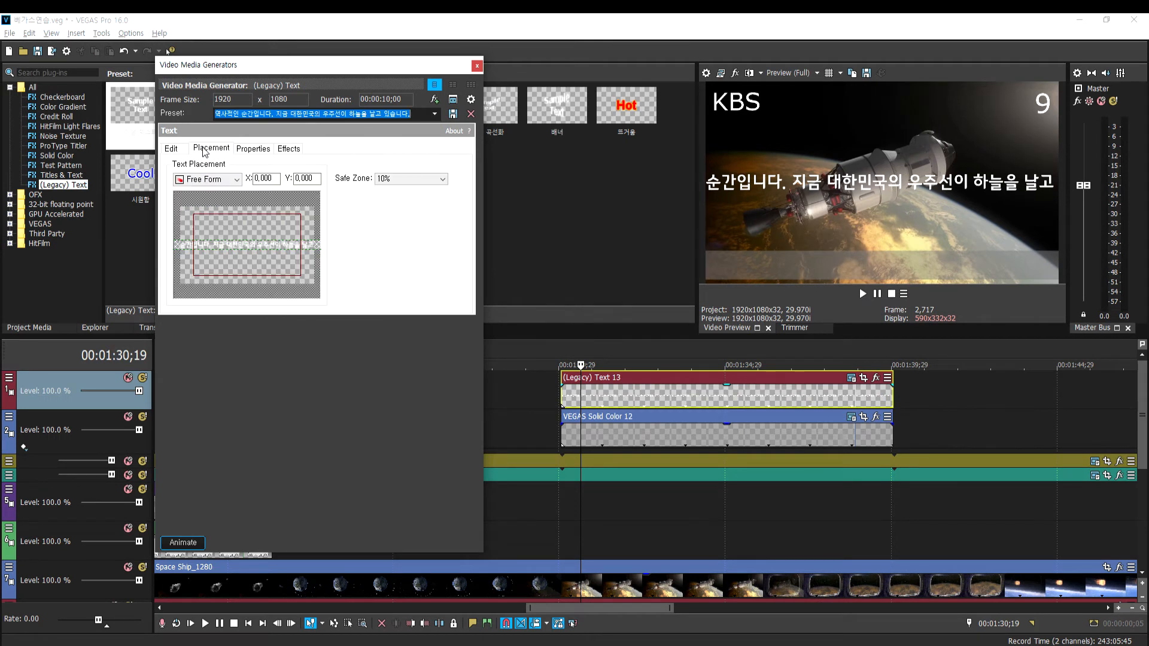
left_click_drag(242, 245, 259, 282)
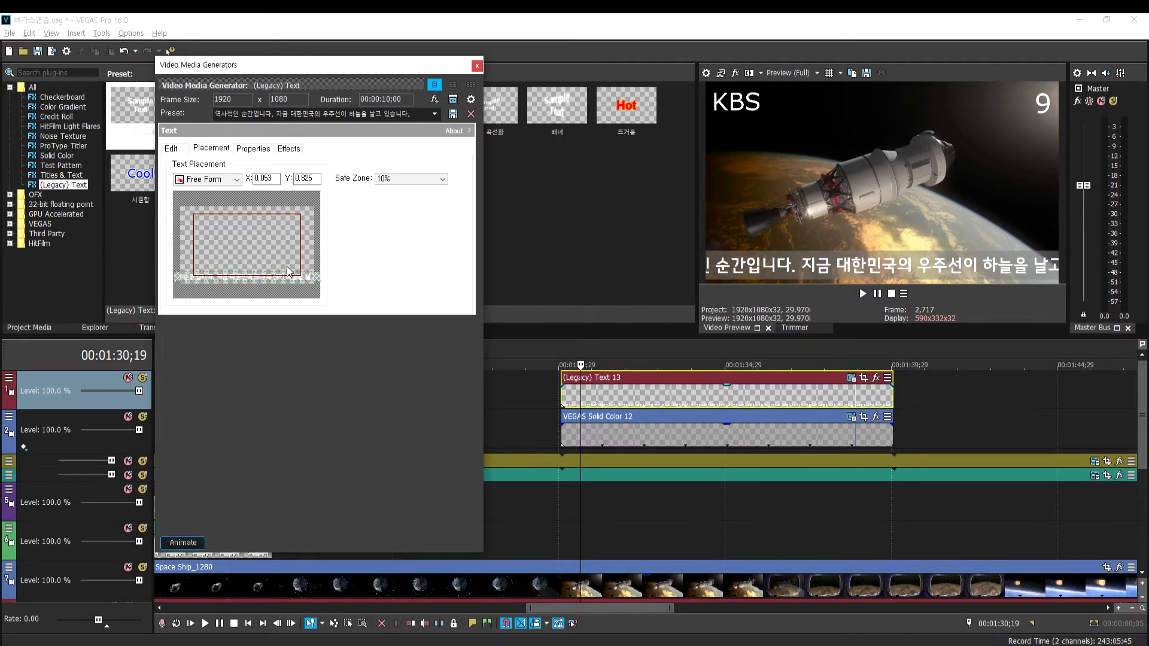
left_click_drag(184, 281, 332, 282)
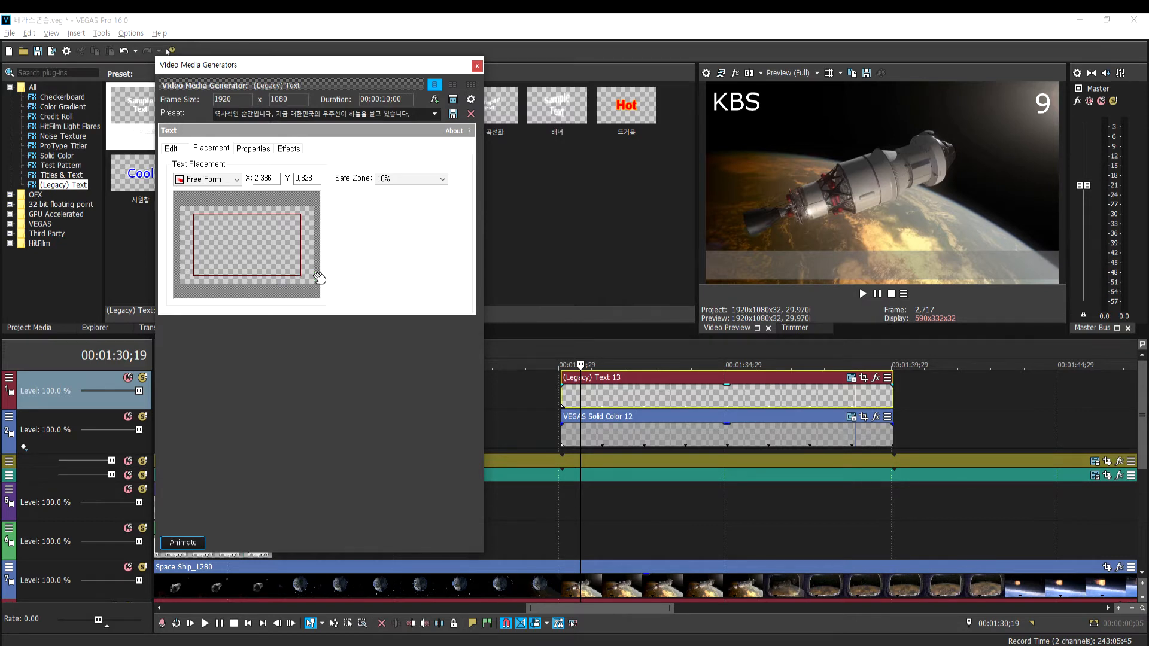
mouse_move(312, 277)
left_mouse_down()
mouse_move(252, 275)
mouse_move(312, 277)
left_mouse_up()
left_click_drag(312, 277, 315, 277)
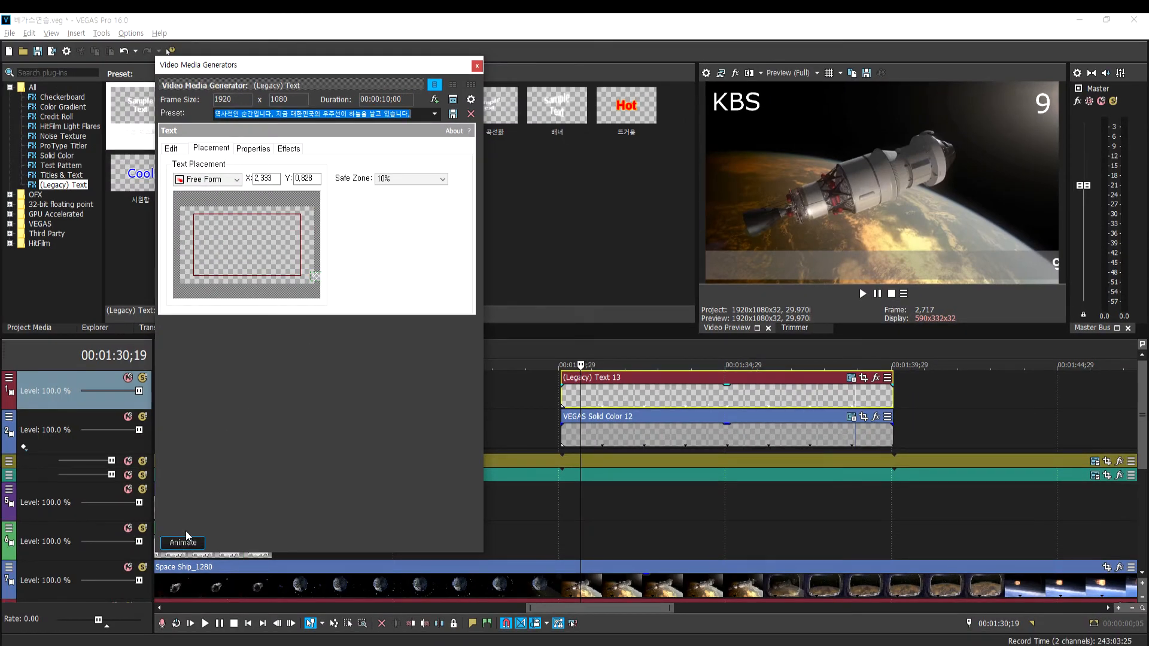
Show the caption's keyframe animation timeline and shorten the generator window
left_click(181, 542)
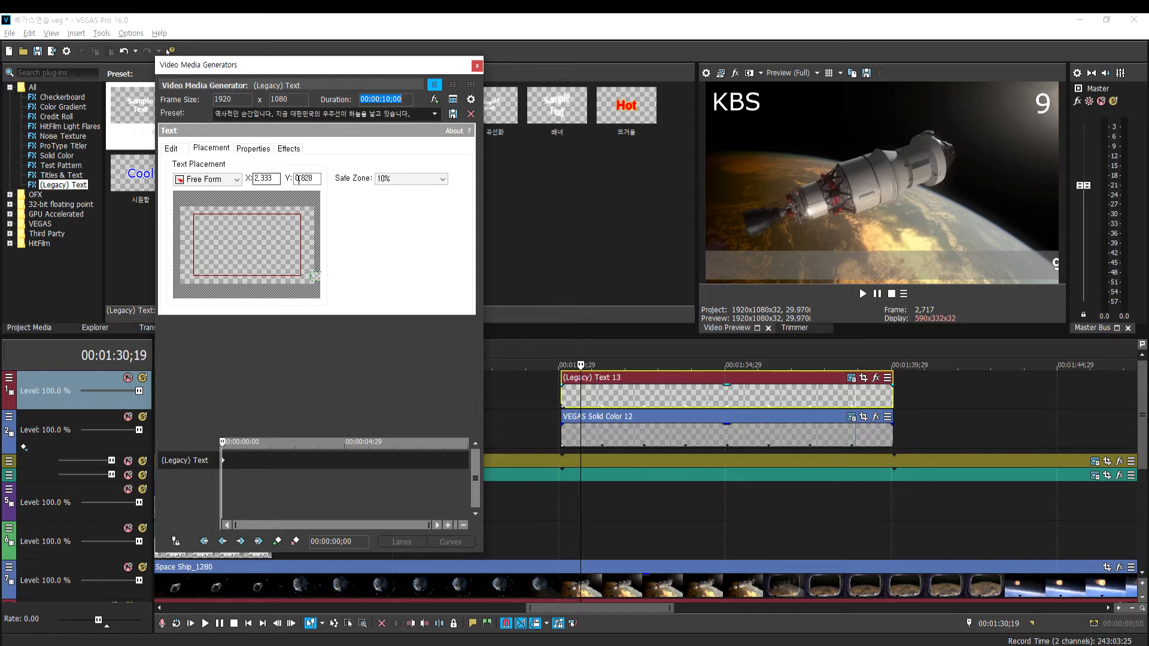
left_click_drag(314, 181, 281, 181)
left_click_drag(356, 554, 359, 448)
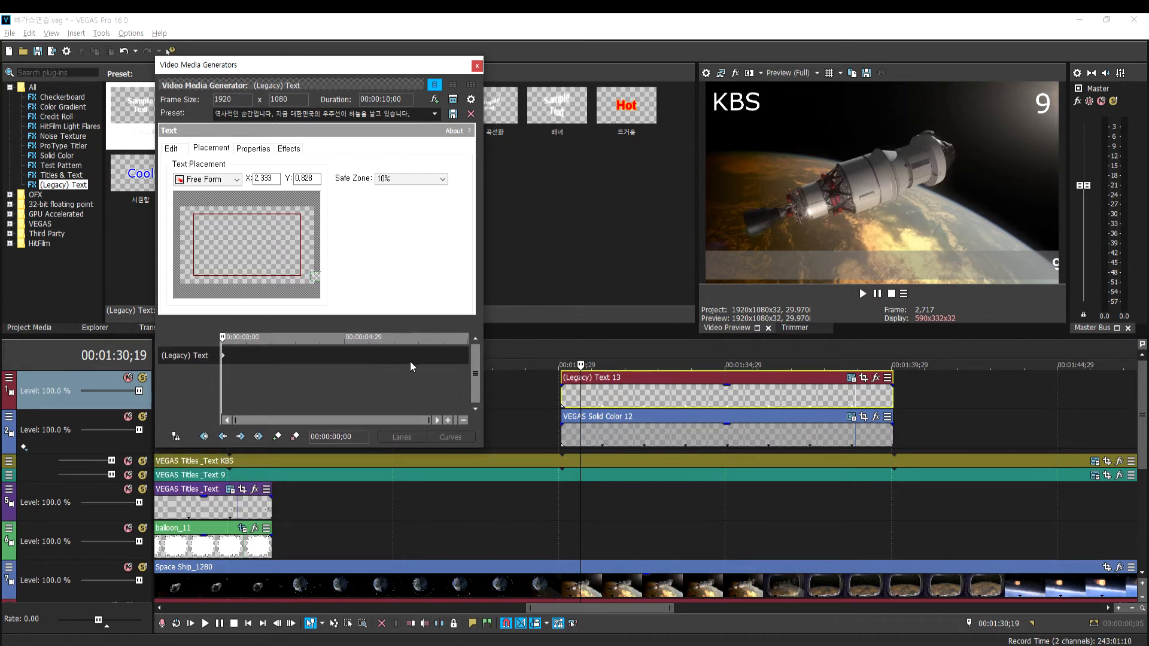
Keyframe the caption at 00:00:09;29 beyond the frame's left edge at about X -2.448, Y 0.828, and close the generator window
left_click(466, 354)
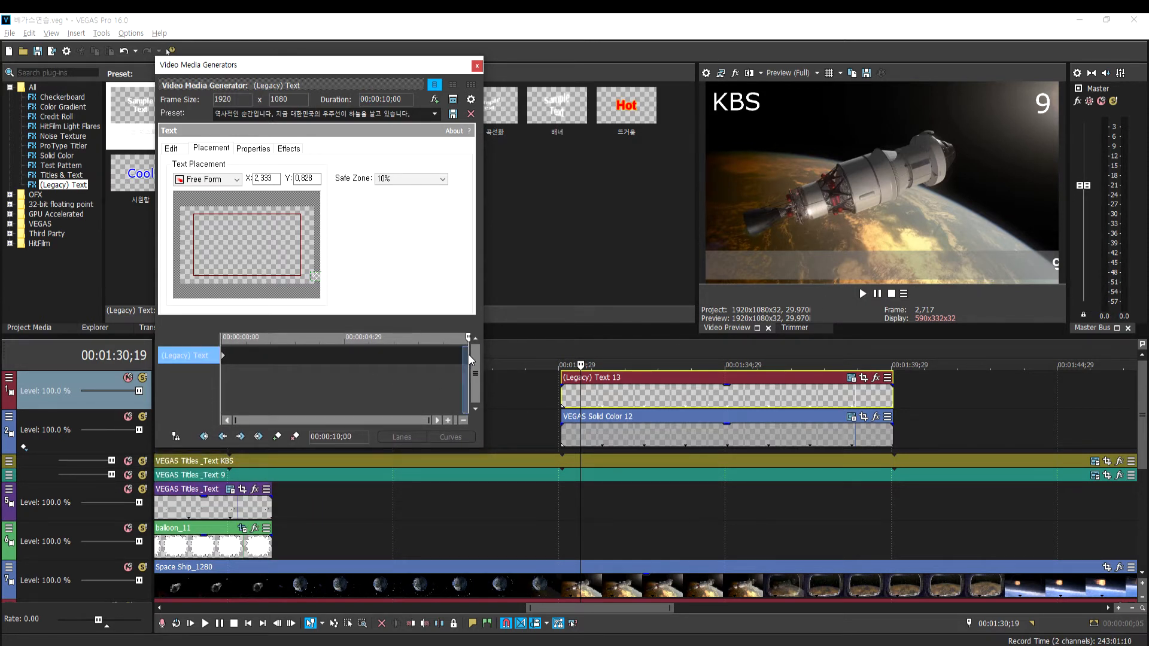
key("Left")
left_click(223, 355)
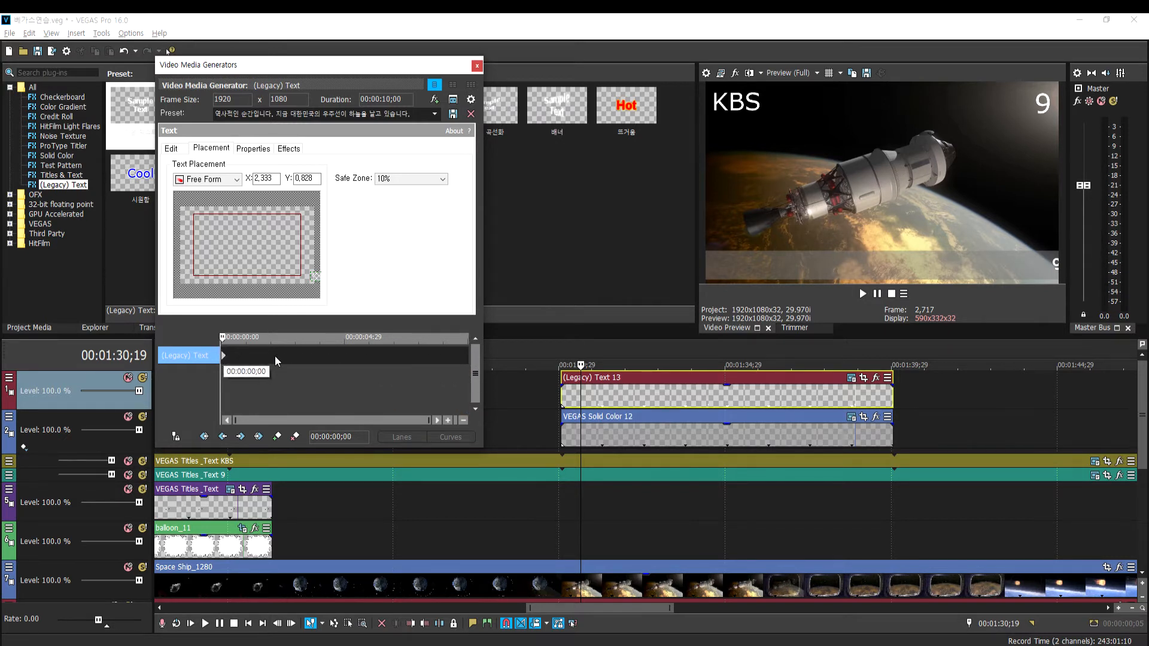
left_click(469, 357)
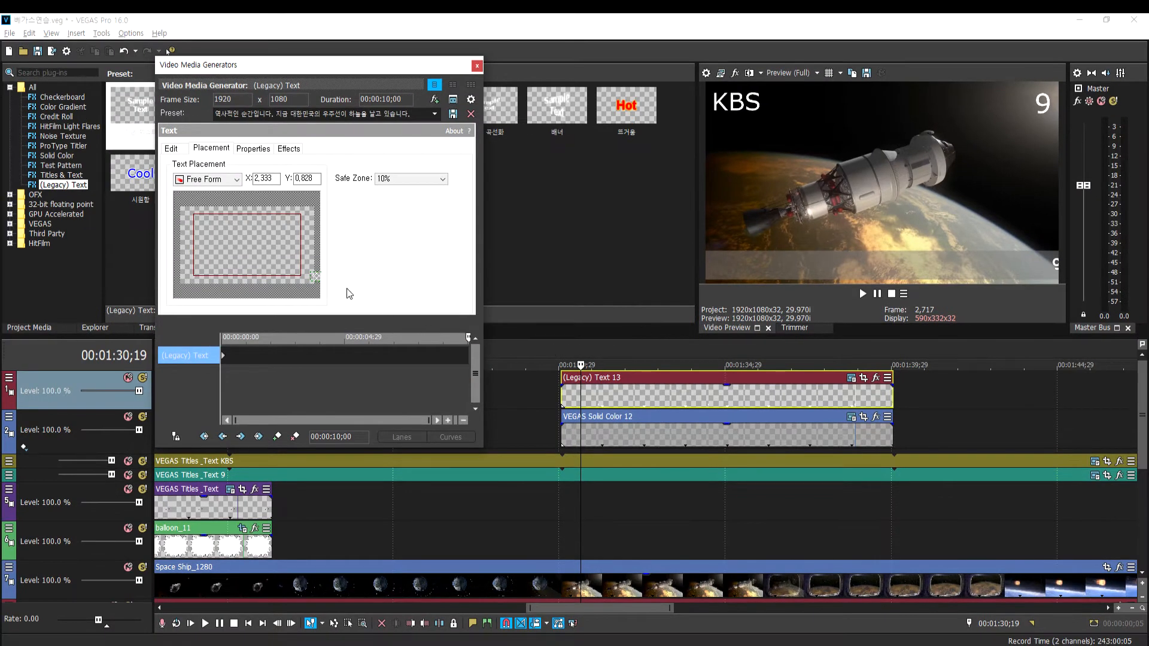
left_click(314, 175)
left_click_drag(315, 276, 204, 274)
left_click_drag(281, 276, 174, 276)
double_click(312, 183)
type("0,828")
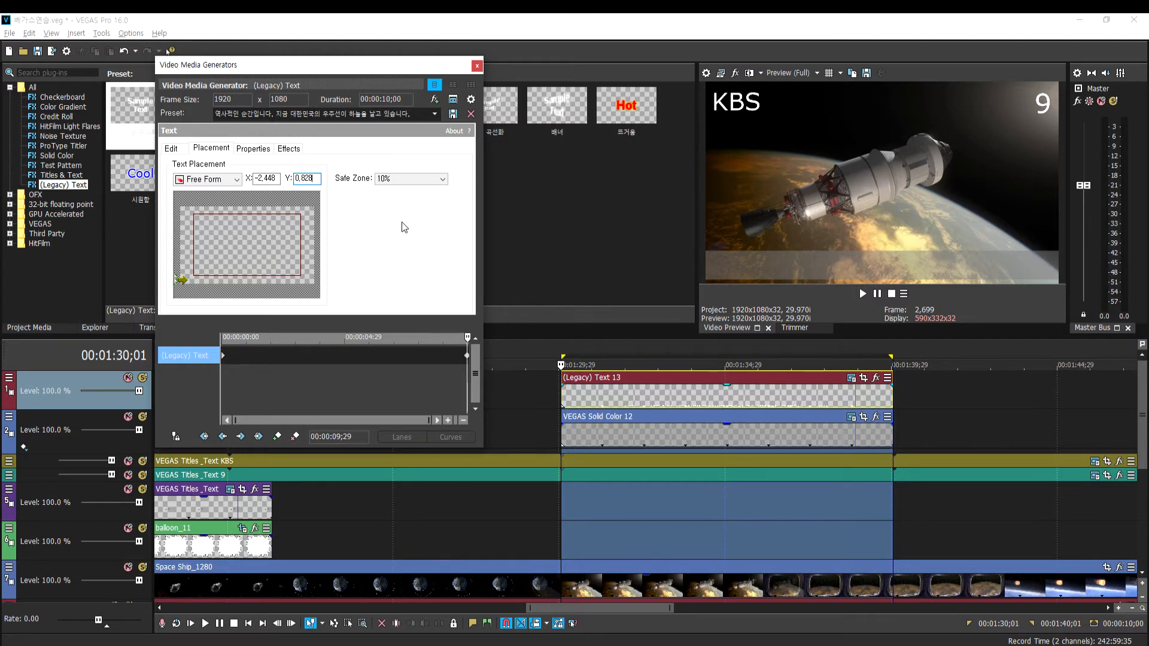
left_click(477, 66)
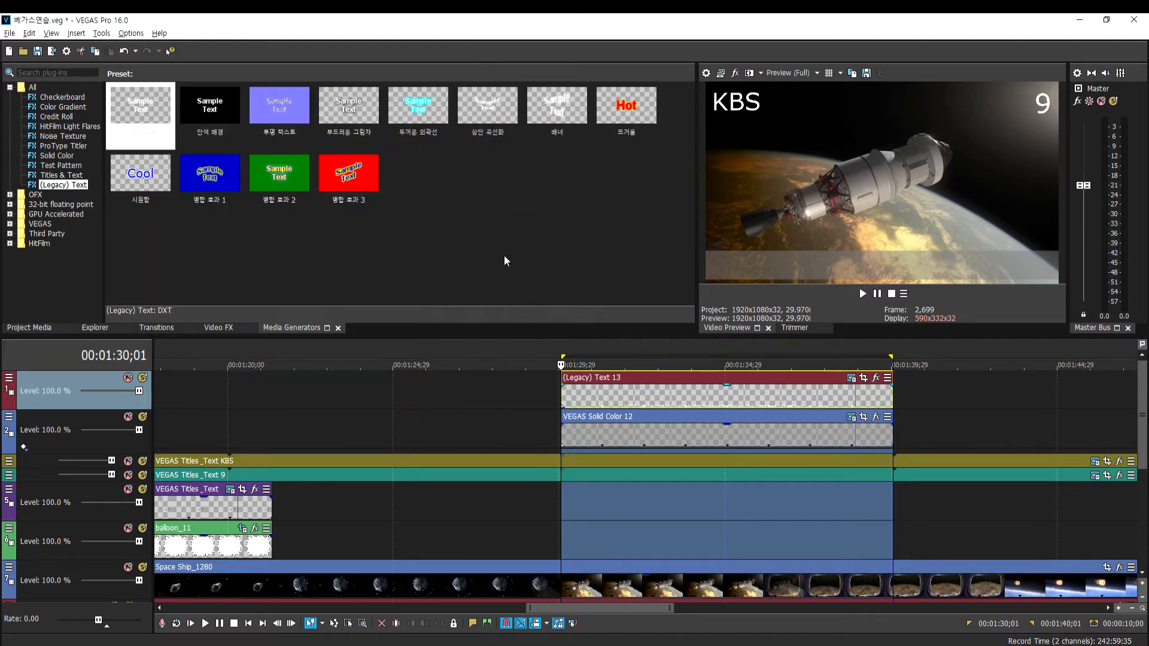
Select the time range spanning the caption and solid color events and play it back to check the scrolling text
left_click(512, 422)
left_click_drag(546, 419, 908, 435)
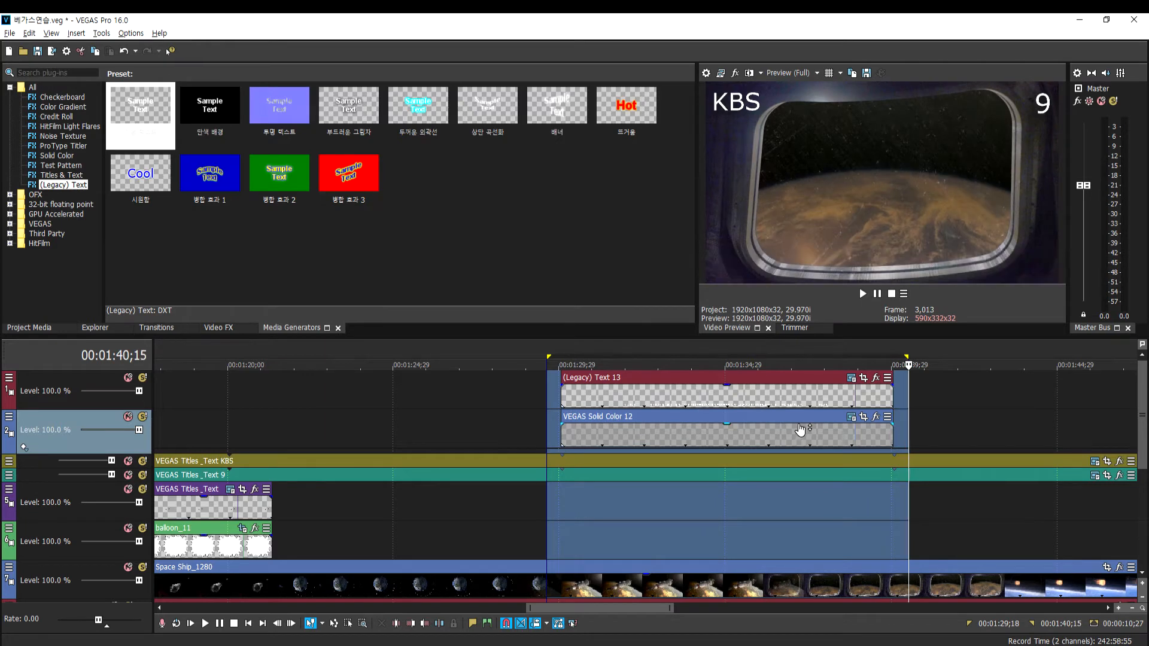
key("space")
key("space")
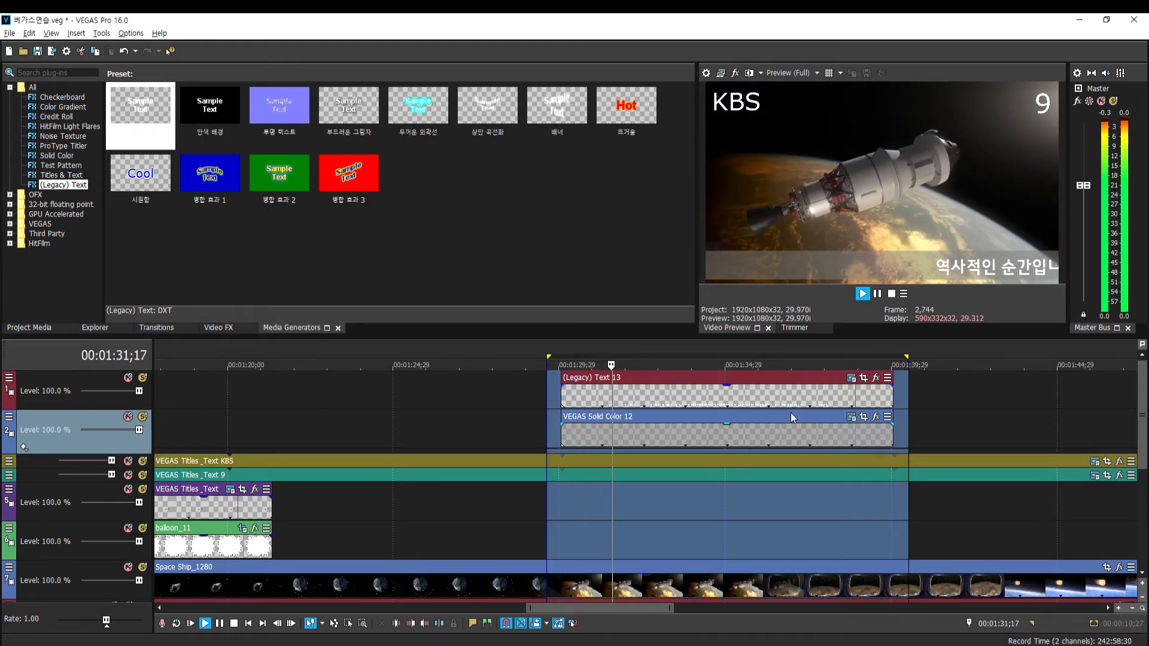
key("space")
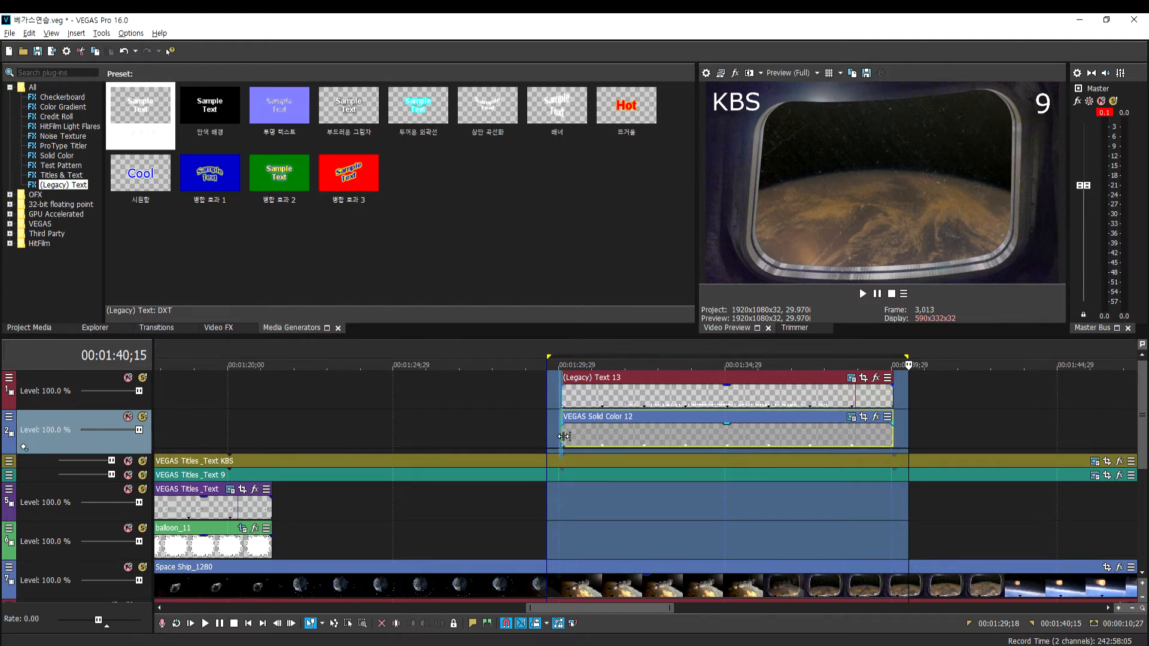
Try to extend the start and end of the VEGAS Solid Color 12 event slightly beyond the text event
left_click(563, 437)
left_click_drag(558, 437, 559, 439)
scroll(539, 449, "up", 2)
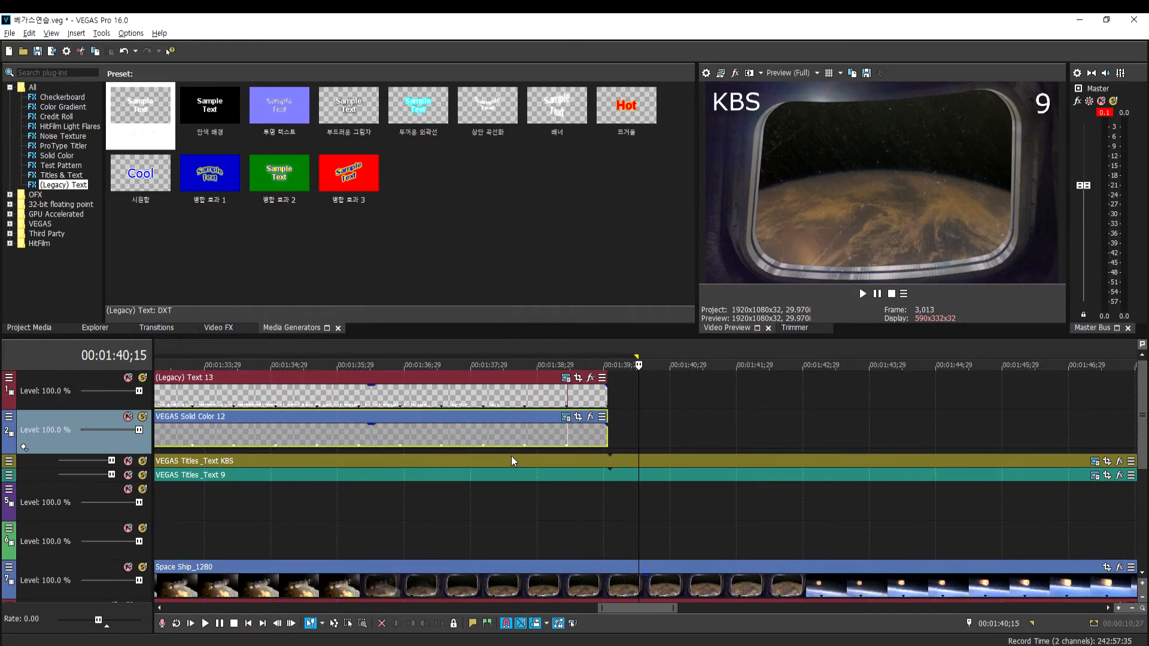
scroll(539, 449, "down", 5)
scroll(594, 440, "up", 2)
scroll(593, 437, "up", 3)
left_click_drag(640, 609, 607, 610)
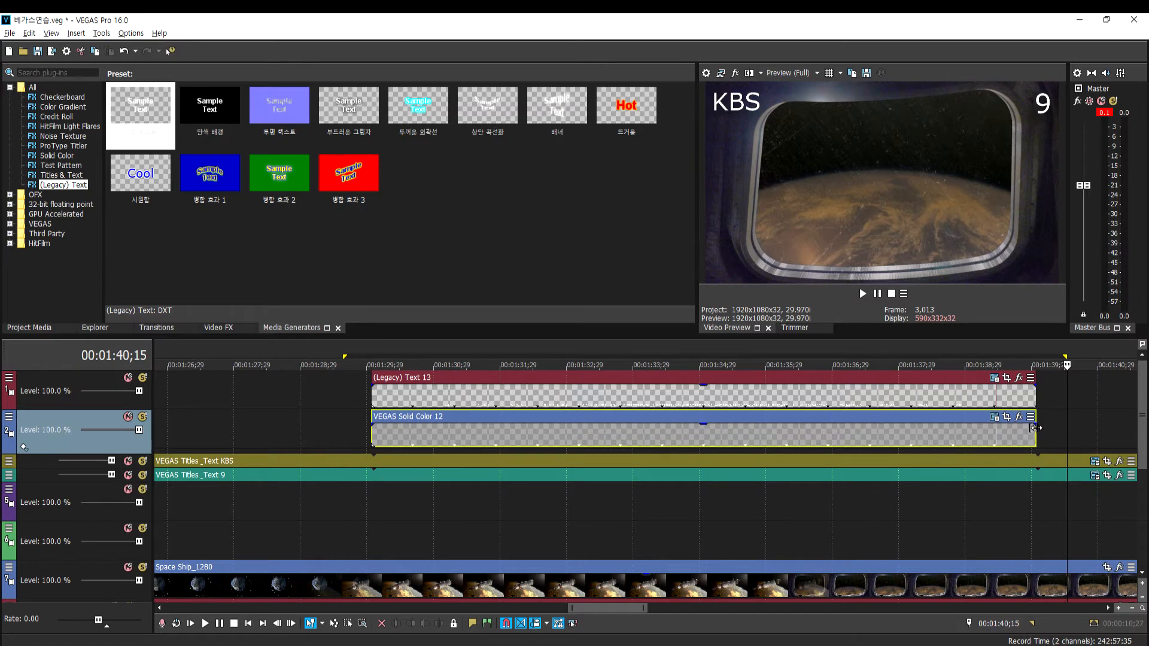
left_click_drag(1036, 430, 1043, 437)
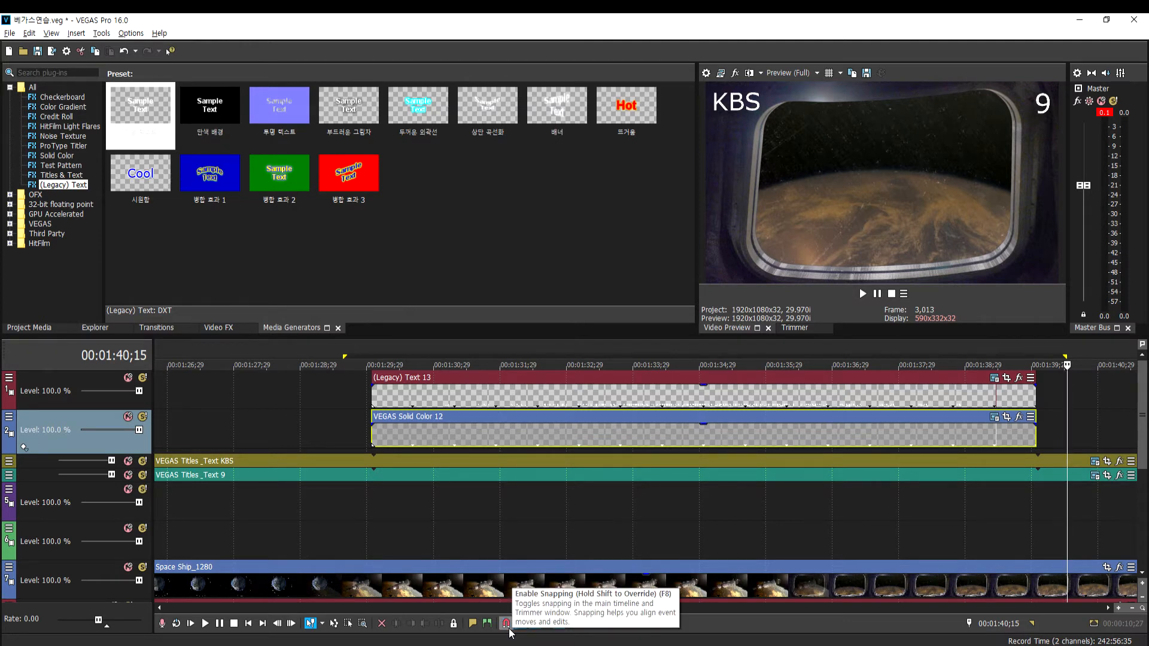
With snapping turned off, lengthen the solid color event slightly and shift it earlier so it overhangs both ends of the text event
left_click(508, 626)
left_click_drag(1038, 432, 1045, 434)
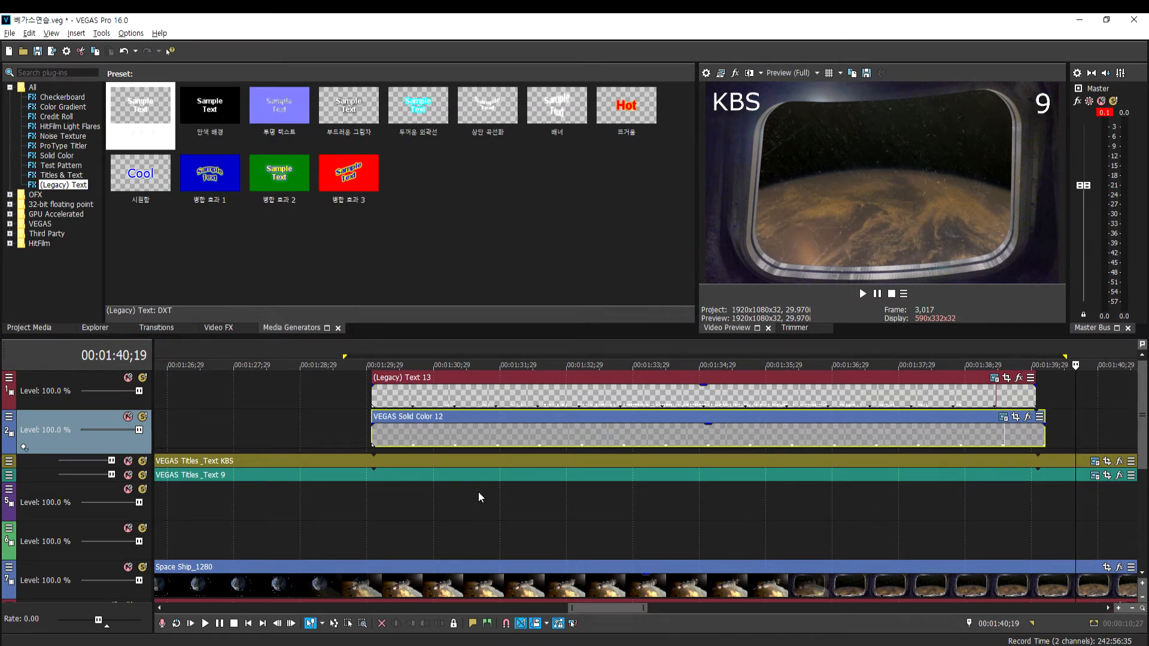
left_click_drag(468, 439, 461, 436)
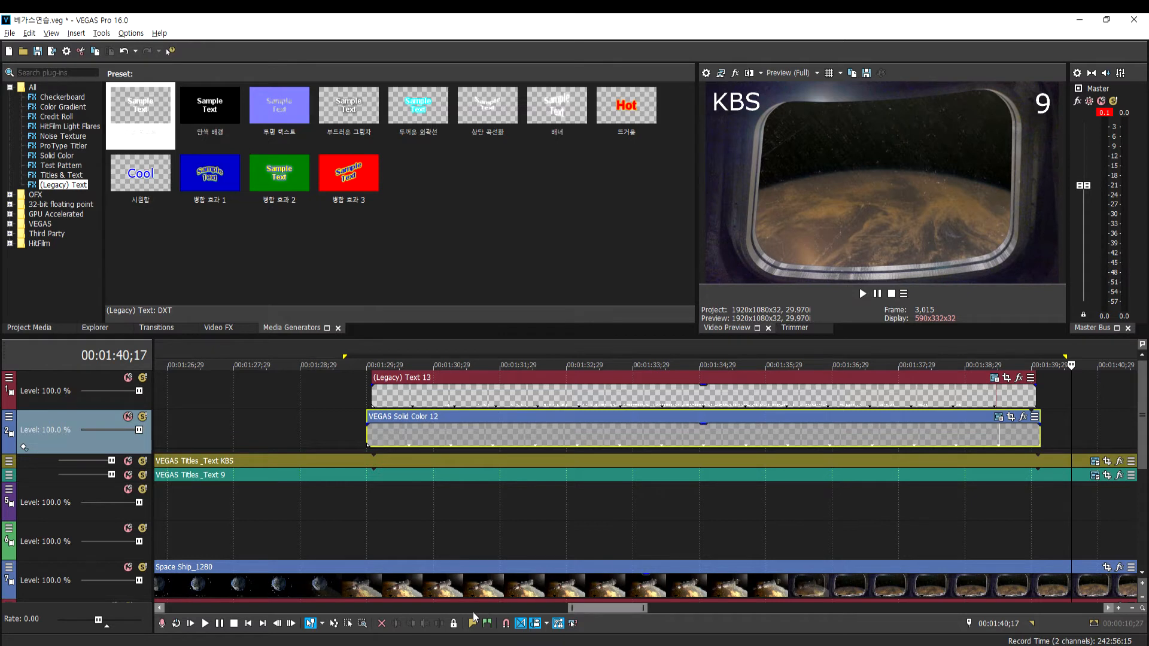
Fine-trim the solid color event's end back level with the text event's end
left_click(506, 626)
left_click_drag(1040, 434, 1042, 434)
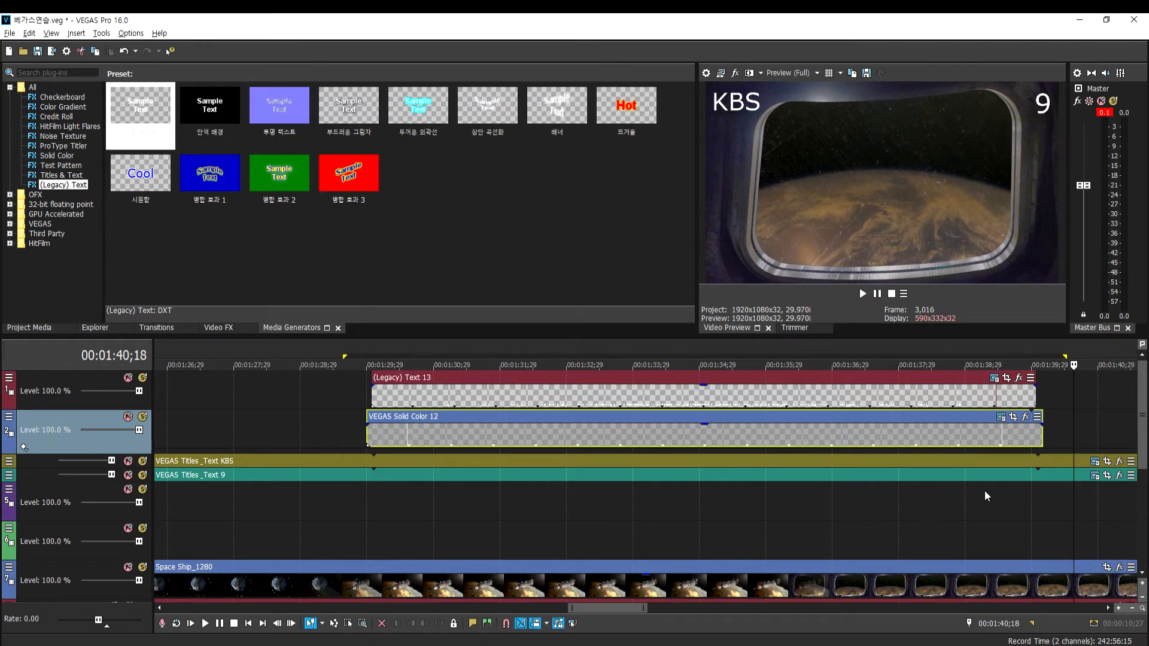
left_click_drag(1043, 434, 1036, 441)
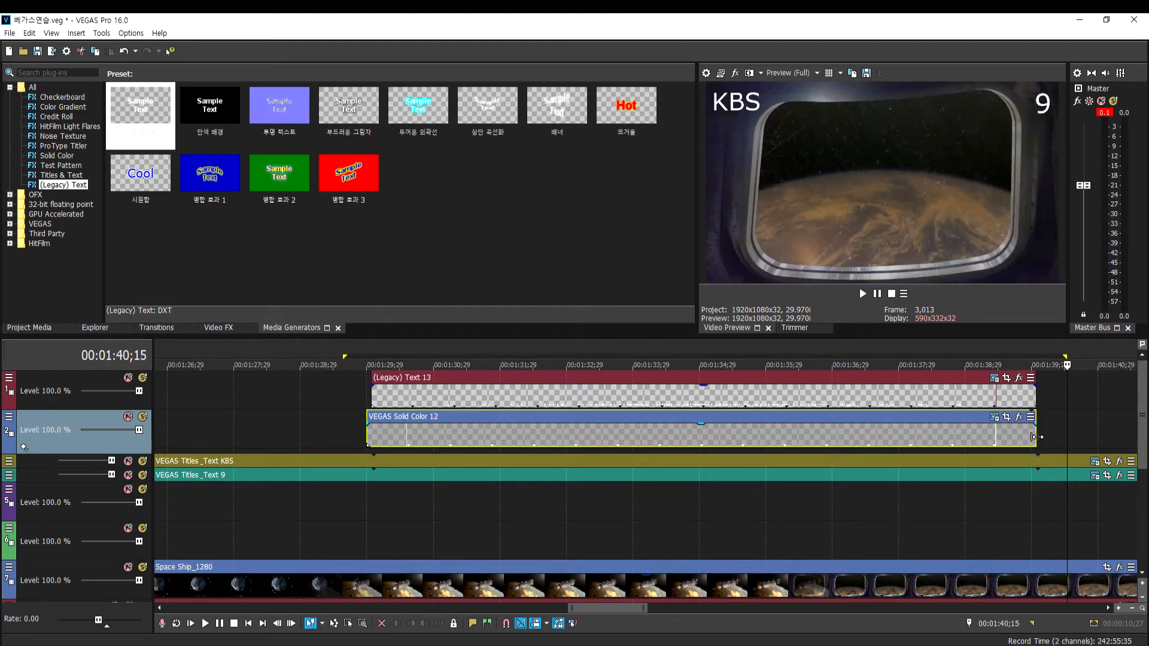
left_click_drag(1036, 437, 1040, 439)
Play the caption's opening from just before the events and return the cursor to 00:01:29;22
left_click(354, 437)
key("space")
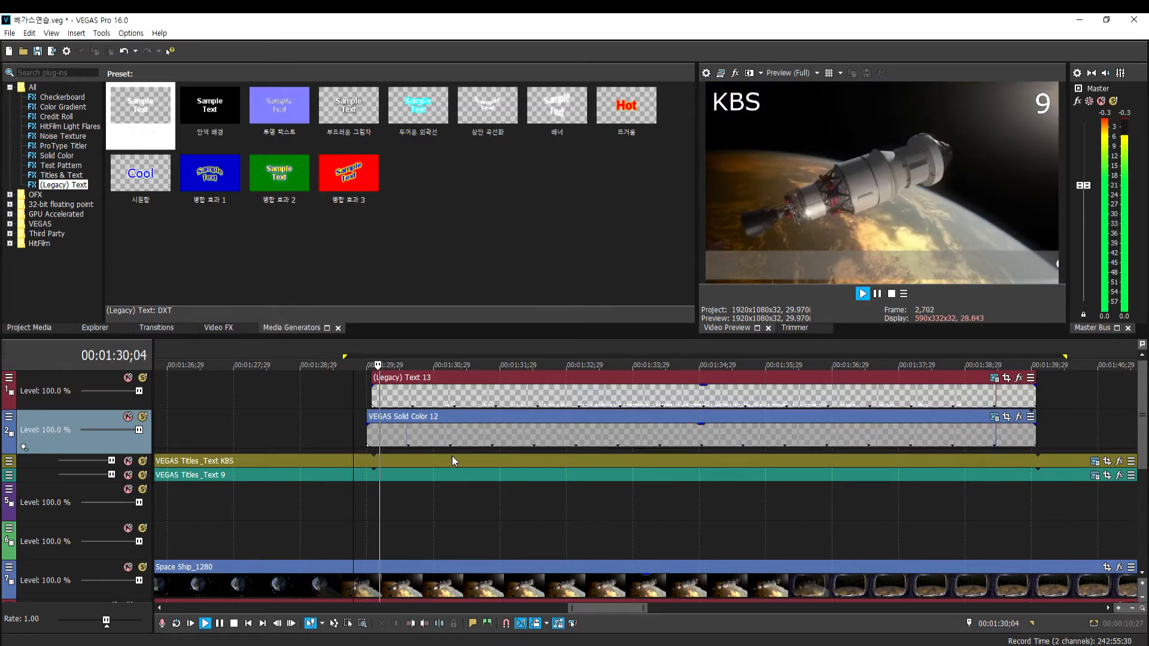
key("space")
left_click(329, 447)
left_click(351, 442)
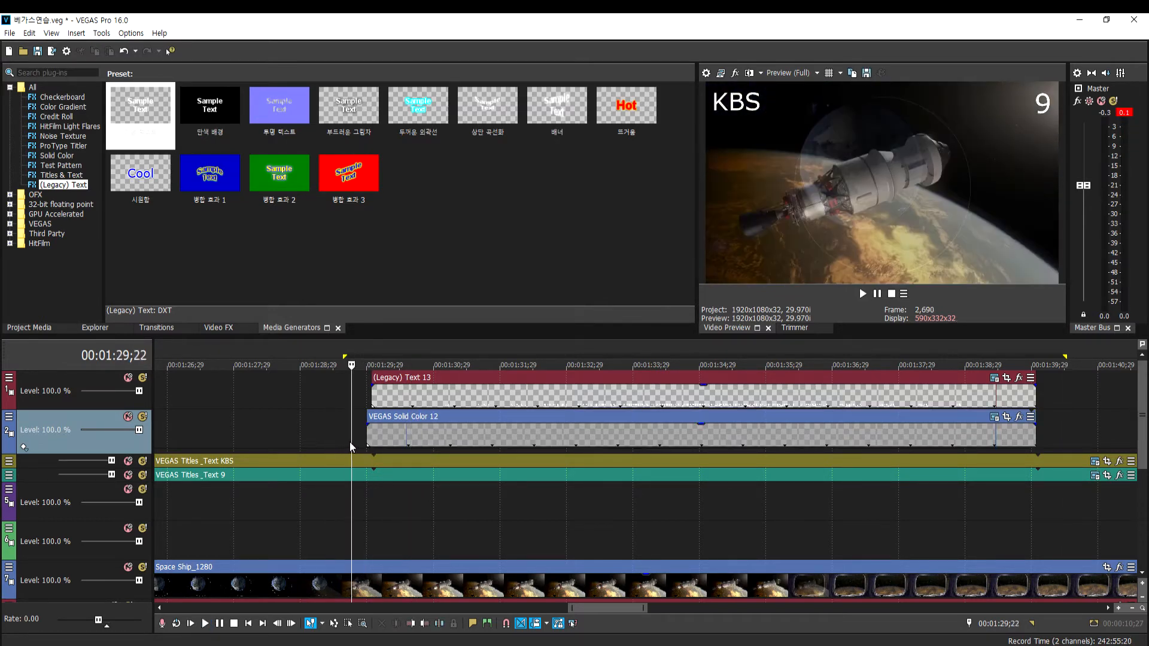
Play the ticker's opening from 00:01:29;22 and stop back at that position
key("space")
key("space")
key("space")
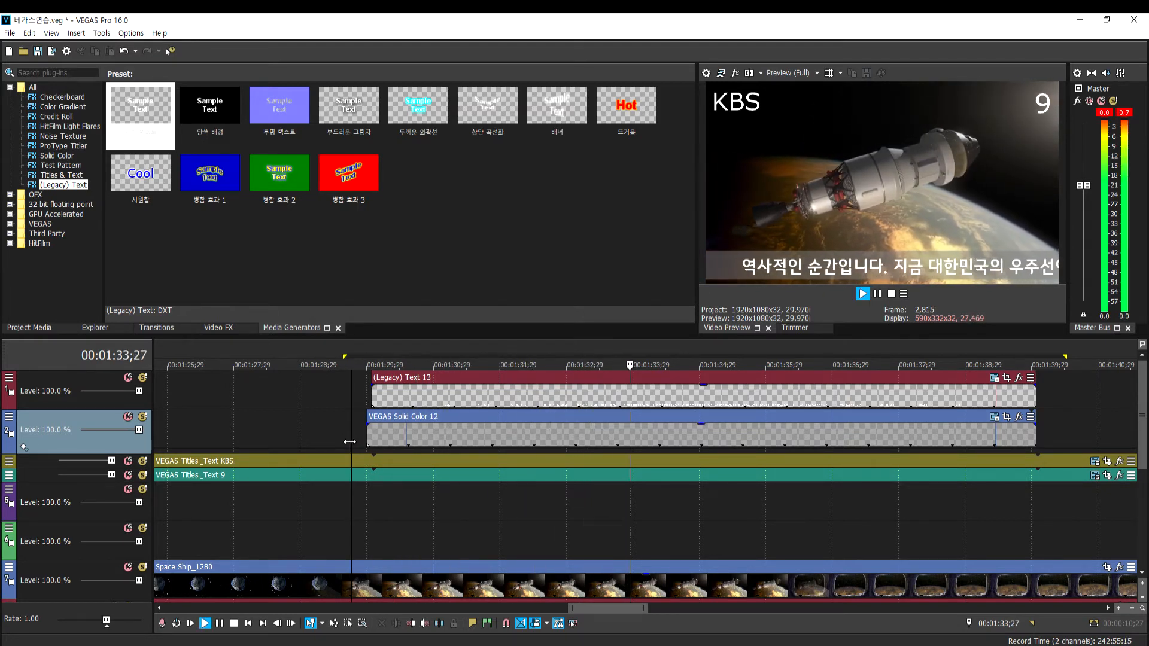
key("space")
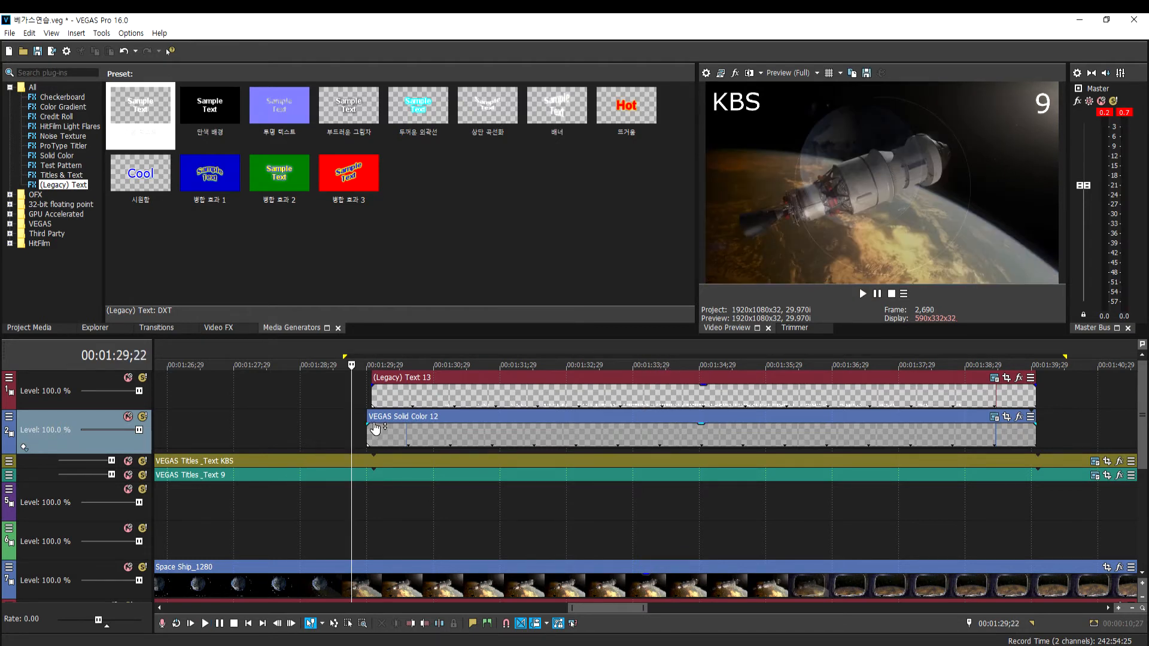
Try shifting the VEGAS Solid Color 12 event slightly later, and move it back to its earlier start
left_click_drag(382, 438, 386, 438)
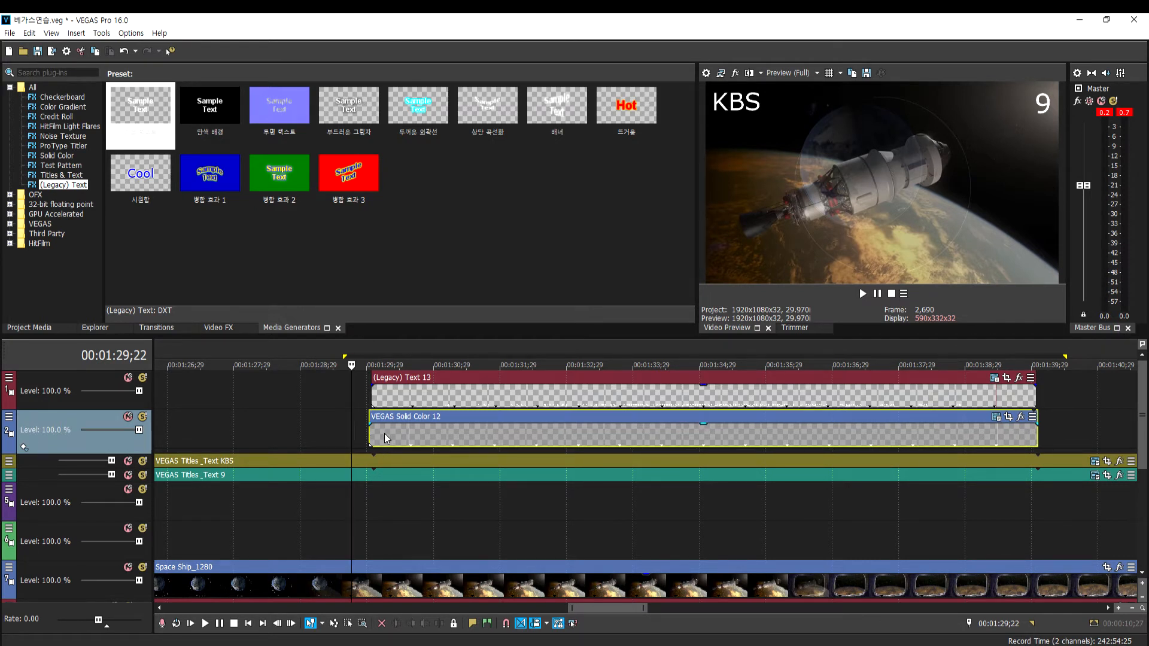
left_click_drag(383, 434, 382, 435)
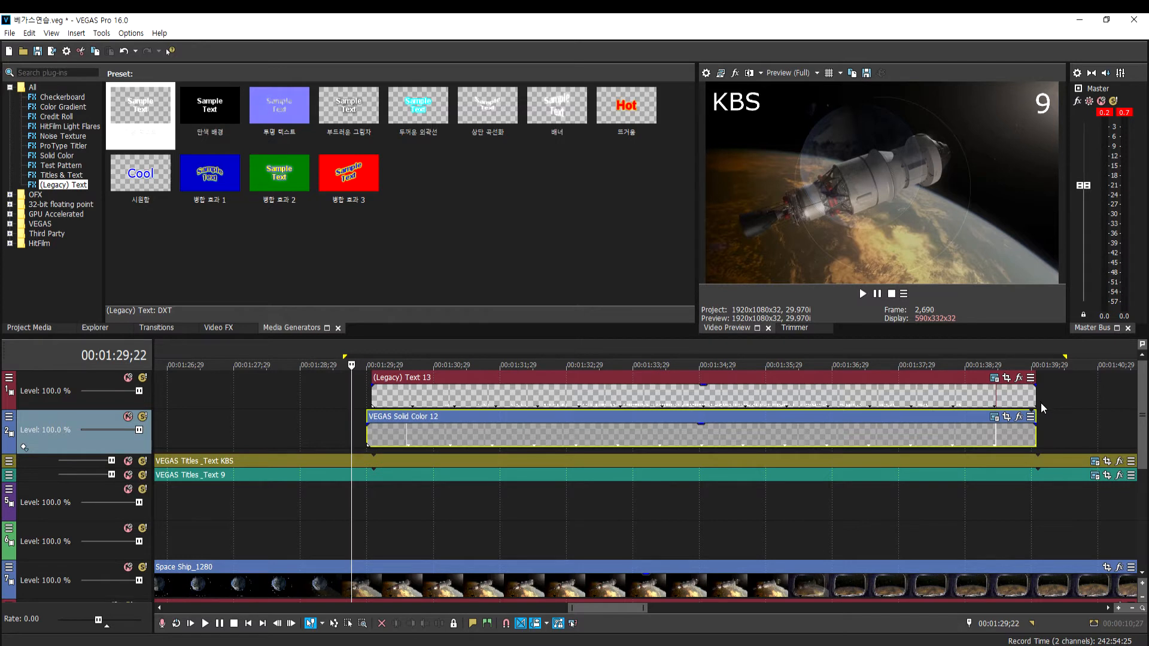
mouse_move(1035, 427)
left_mouse_down()
mouse_move(1058, 431)
mouse_move(1037, 433)
left_mouse_up()
Select the time range from 00:01:29;18 to 00:01:40;06 around both ticker events
left_click_drag(343, 423, 1045, 428)
key("space")
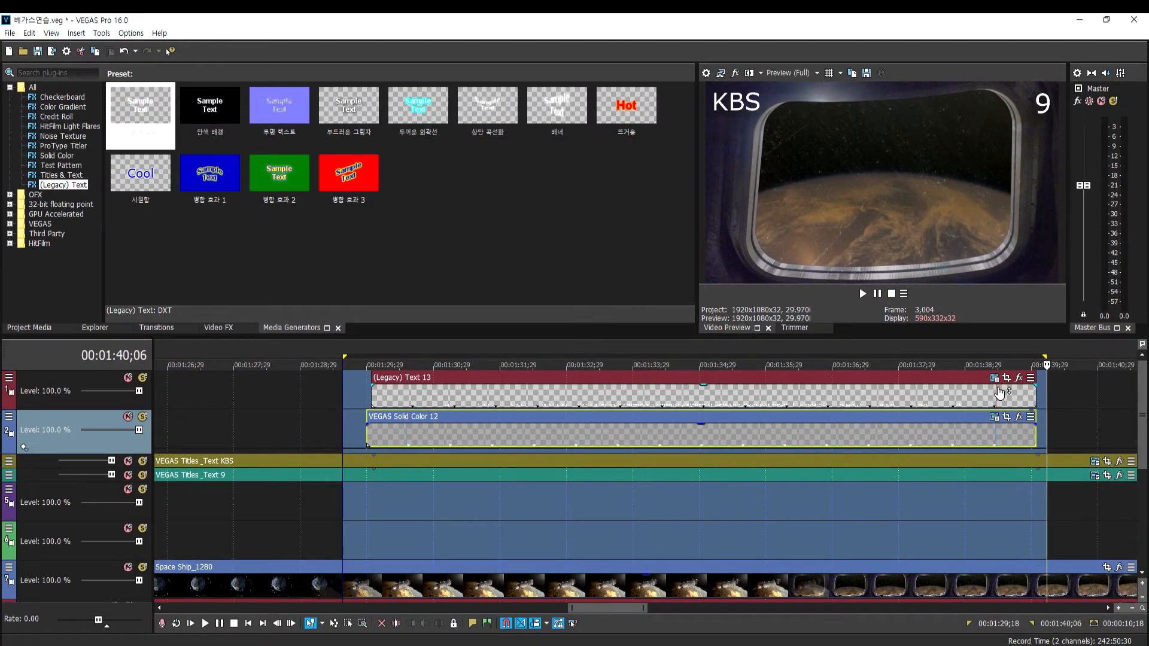
Set the generated media duration of the (Legacy) Text 13 event to 15 seconds
left_click(994, 378)
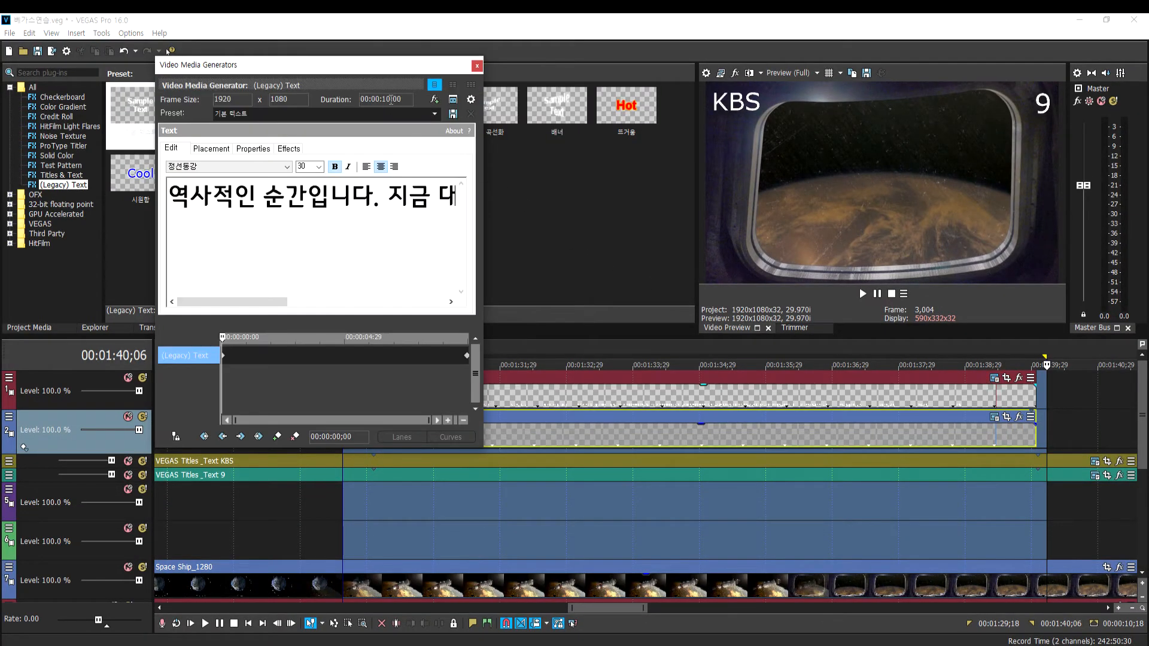
type("5")
left_click(477, 65)
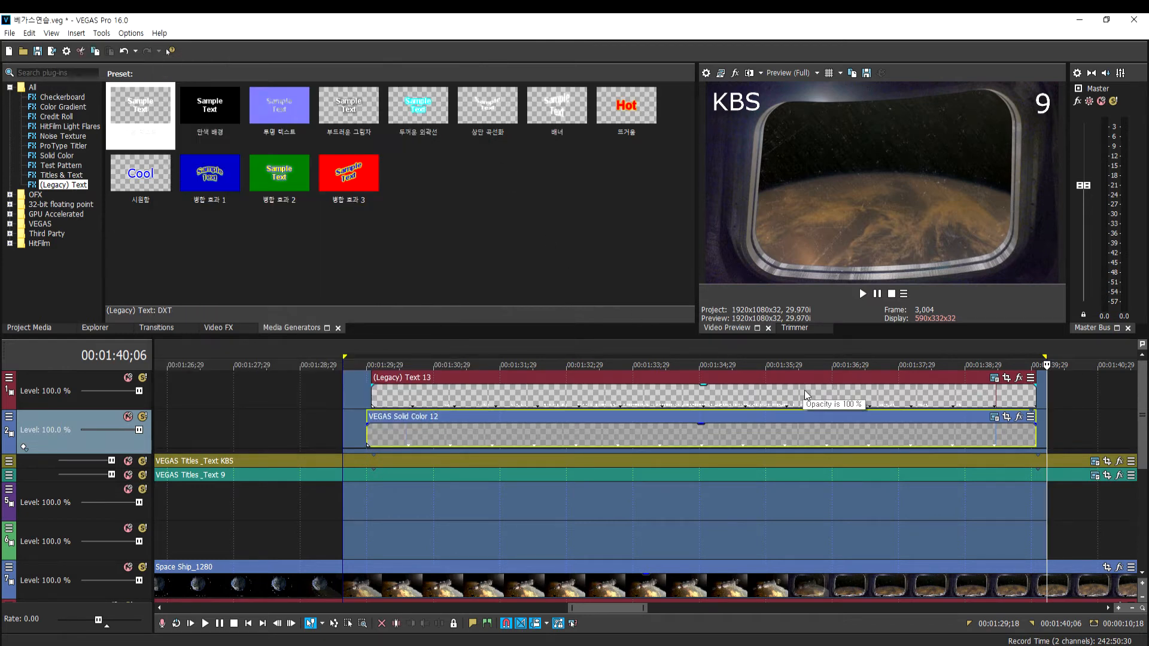
Extend the text event's end past the media-end notch near 00:01:44;29, point out the notch, and undo the extension
scroll(721, 437, "down", 2)
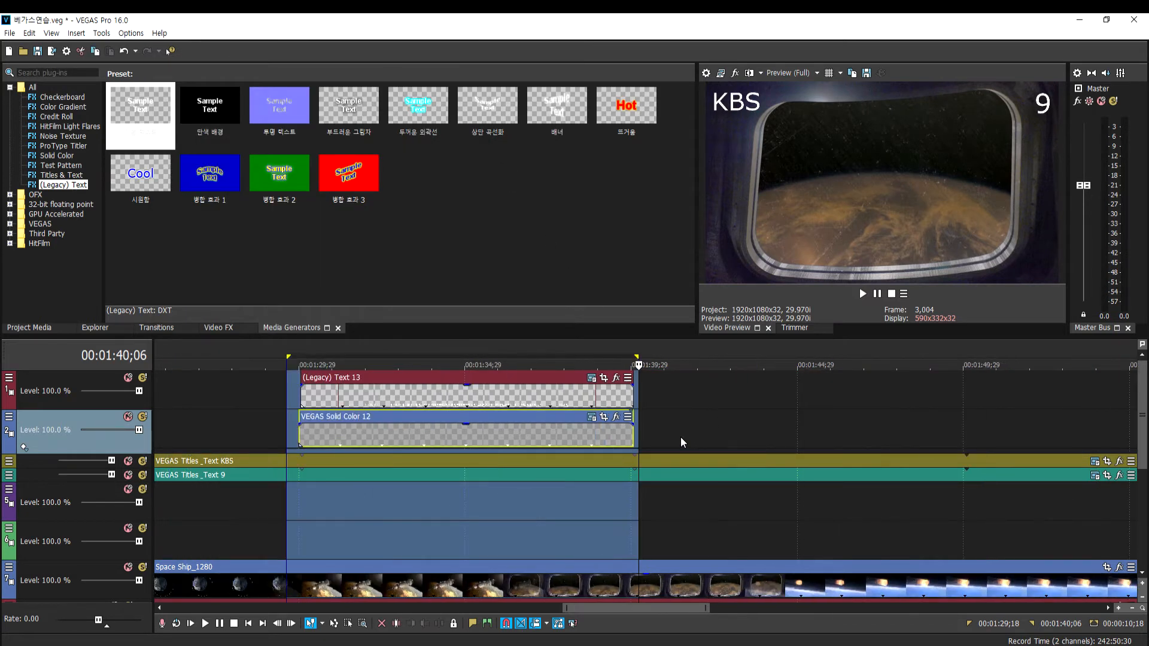
left_click(488, 394)
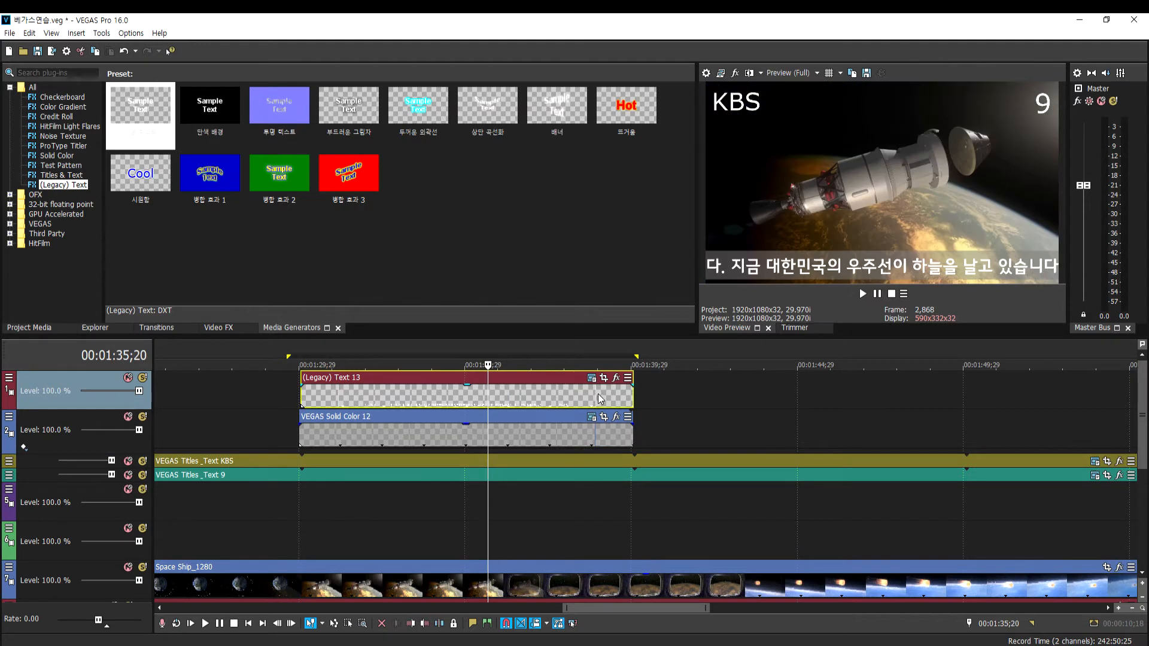
left_click_drag(632, 394, 848, 390)
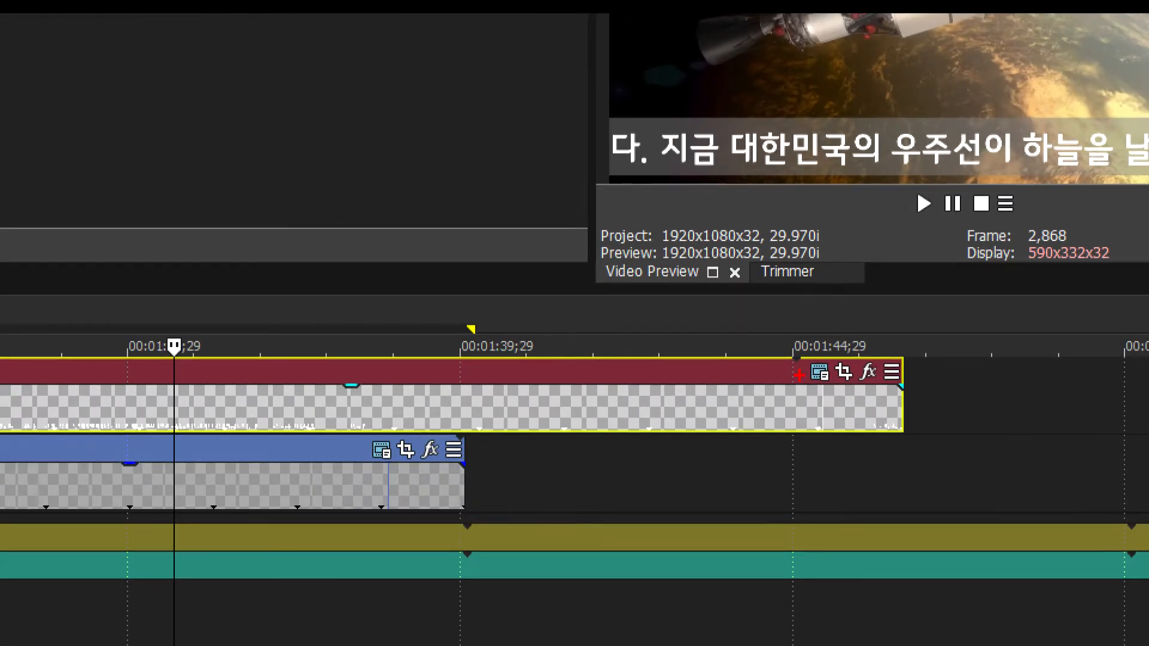
mouse_move(794, 377)
left_mouse_down()
mouse_move(819, 327)
mouse_move(830, 366)
mouse_move(798, 392)
left_mouse_up()
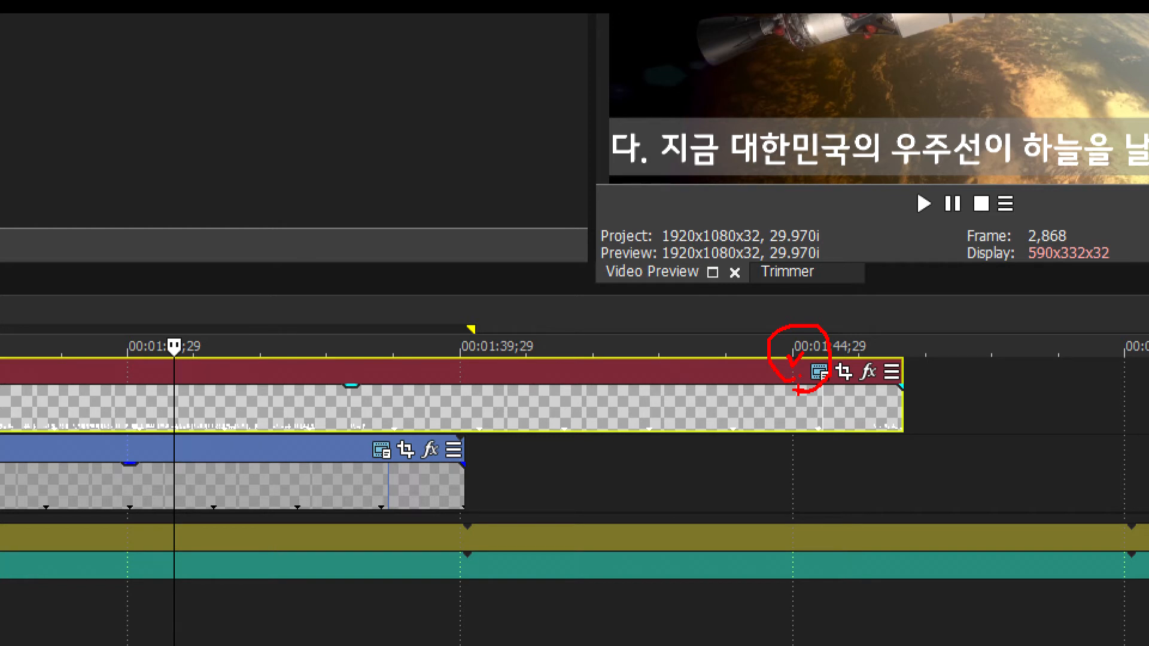
key("Escape")
key("ctrl+z")
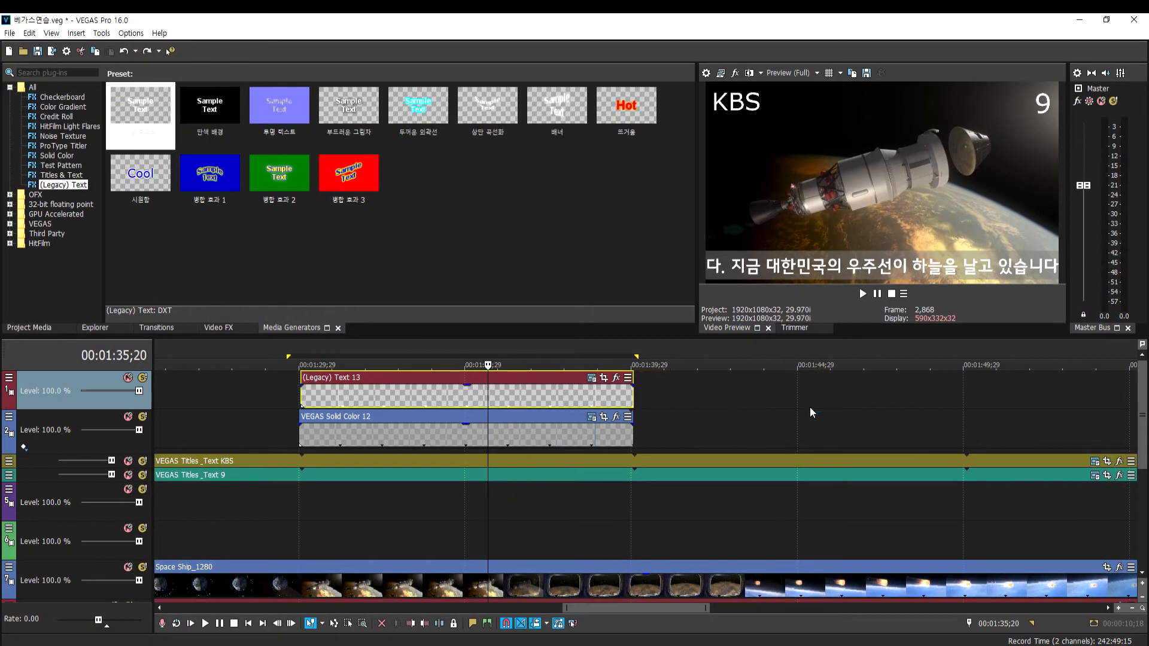
Extend the text event to just before 00:01:44;29, check its closing text, and undo the extension and the duration change
left_click_drag(633, 397, 794, 393)
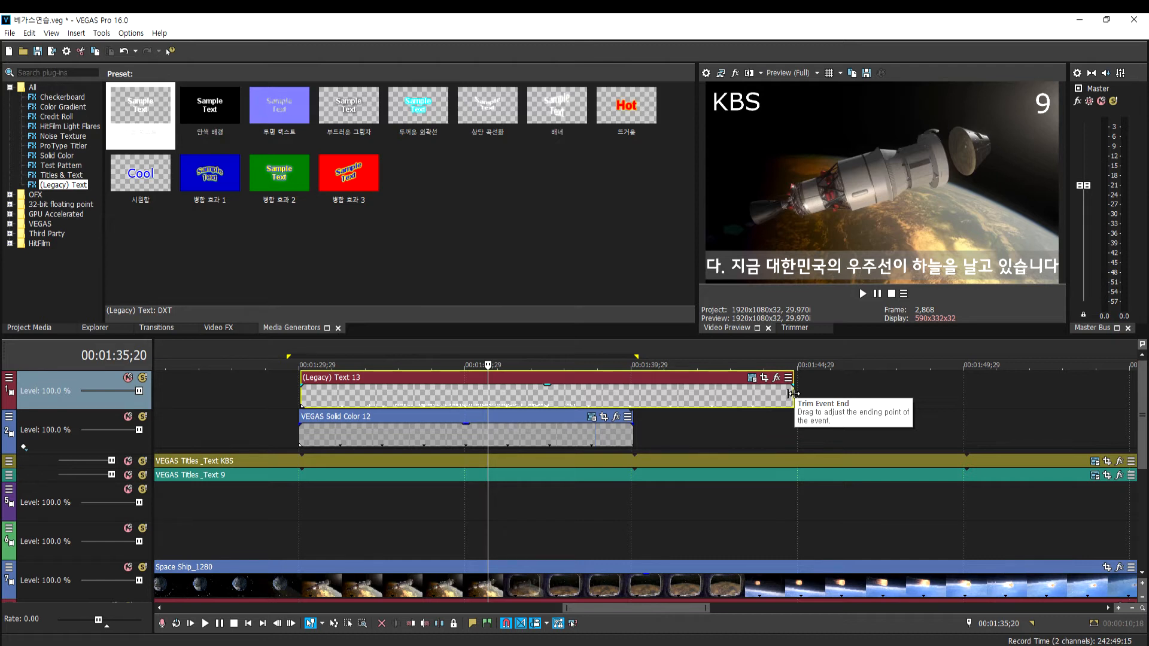
left_click(603, 401)
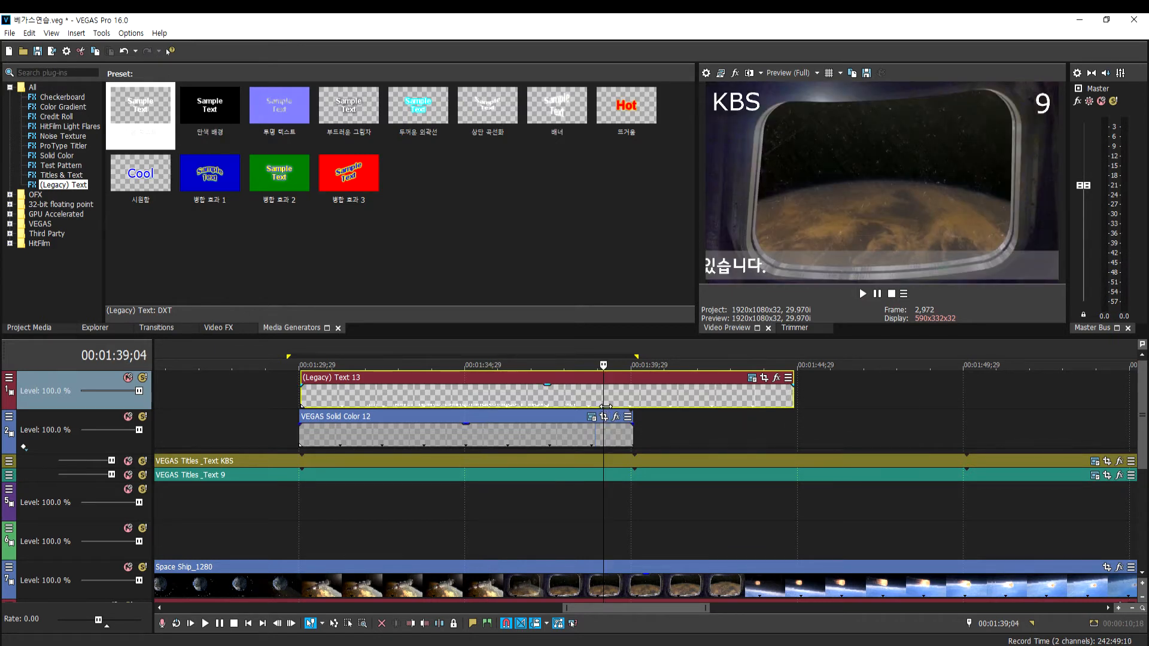
key("ctrl+z")
key("ctrl+z")
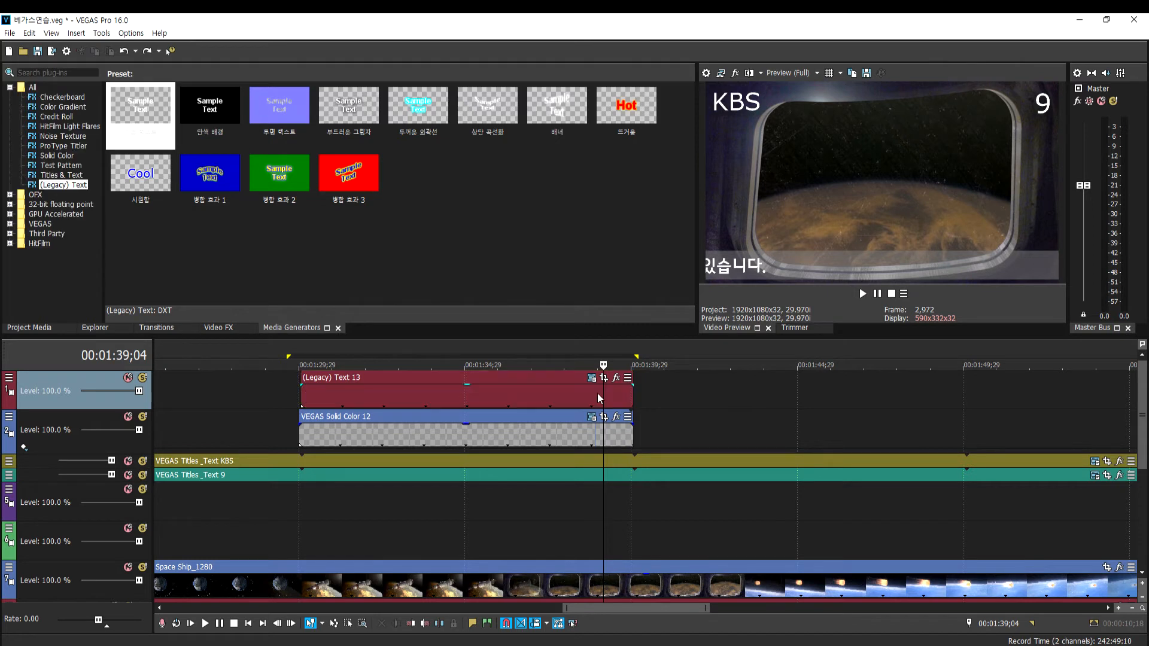
Stretch the text event's end past 00:01:44;29 without changing its media duration and play the caption from just before its start
left_click_drag(633, 397, 807, 397)
left_click(294, 397)
key("space")
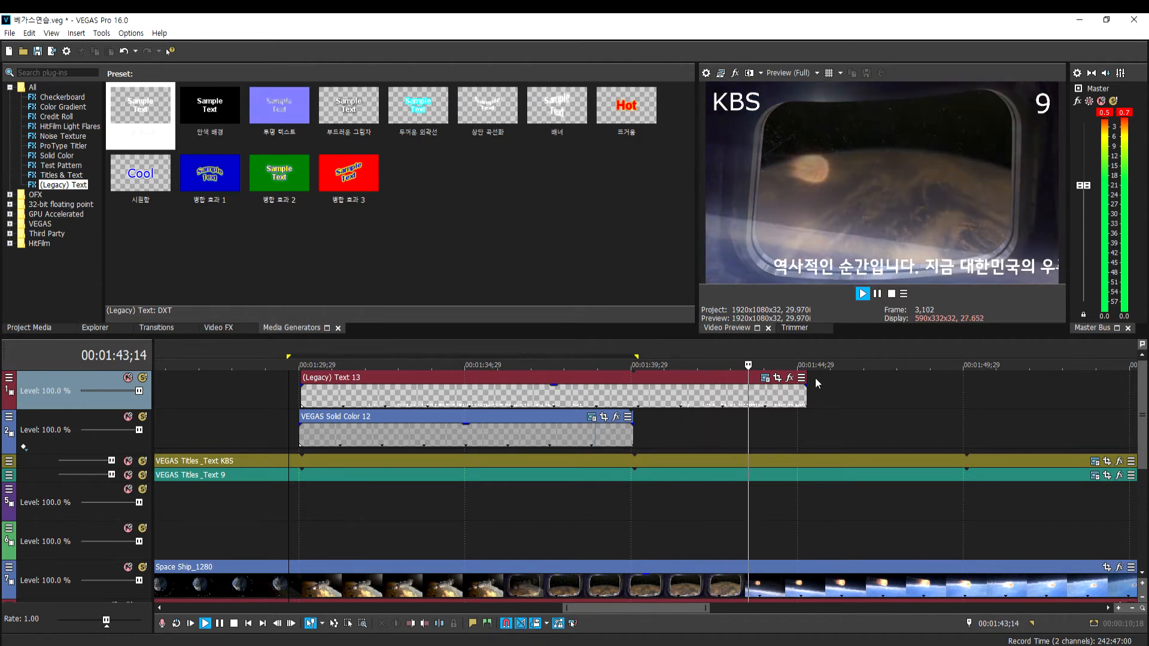
key("space")
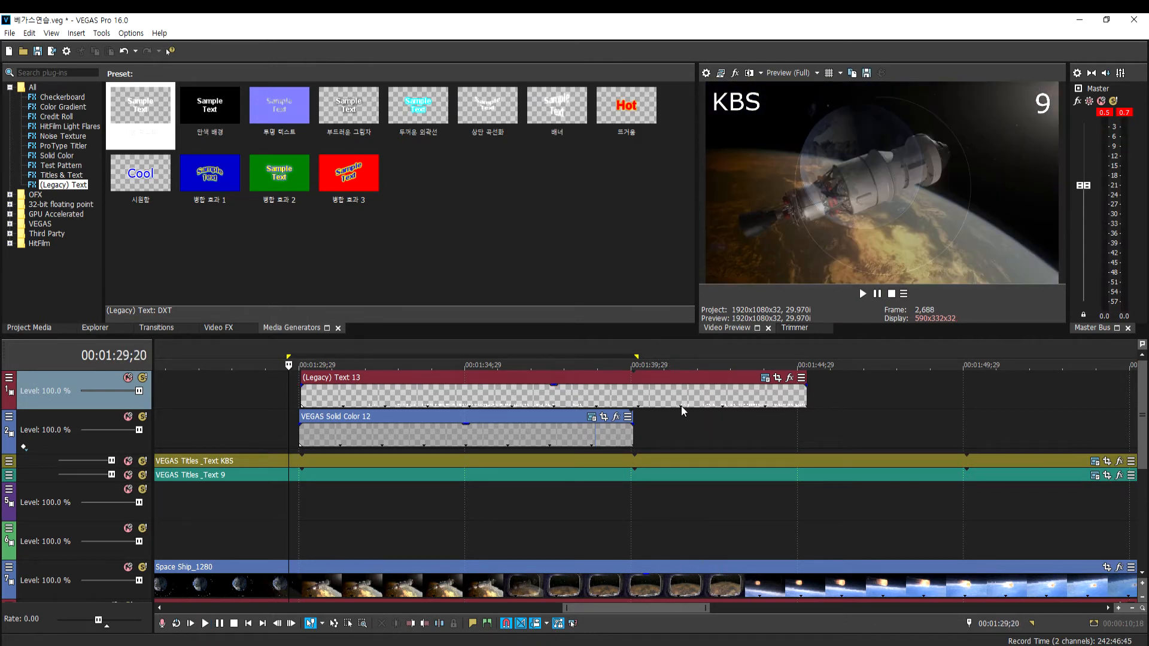
Change the (Legacy) Text 13 media duration to 15 seconds in its generator settings
left_click(765, 377)
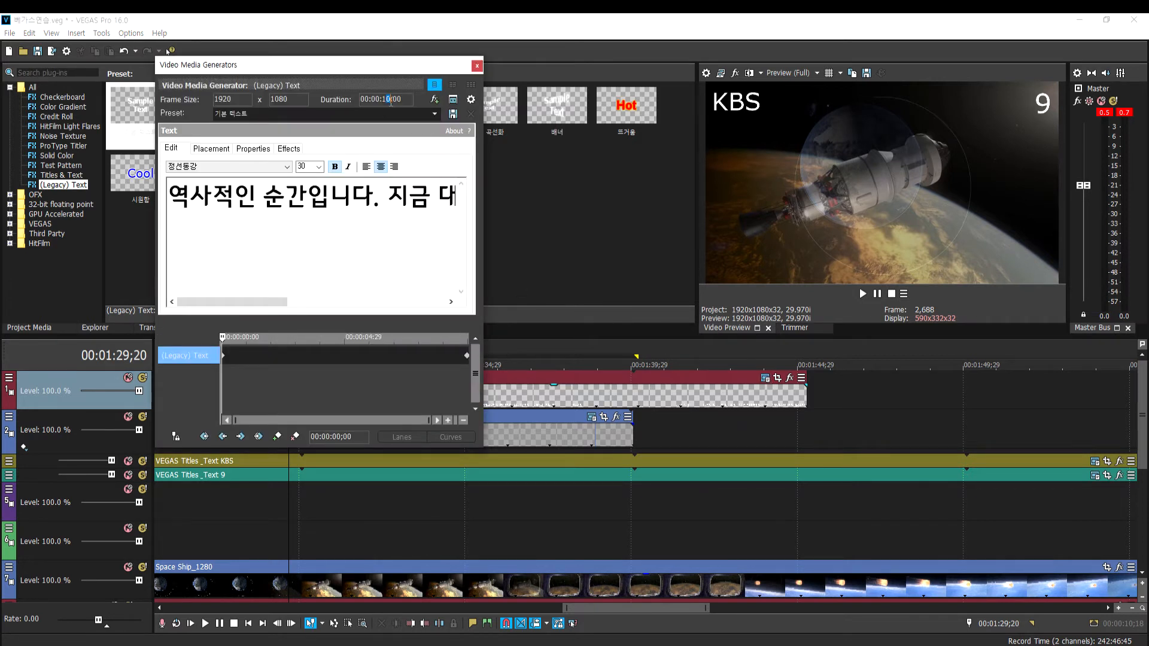
key("Return")
left_click(477, 66)
Trim the (Legacy) Text 13 event to its 15-second media length and place its start just after the solid color event's start
left_click_drag(806, 398, 900, 405)
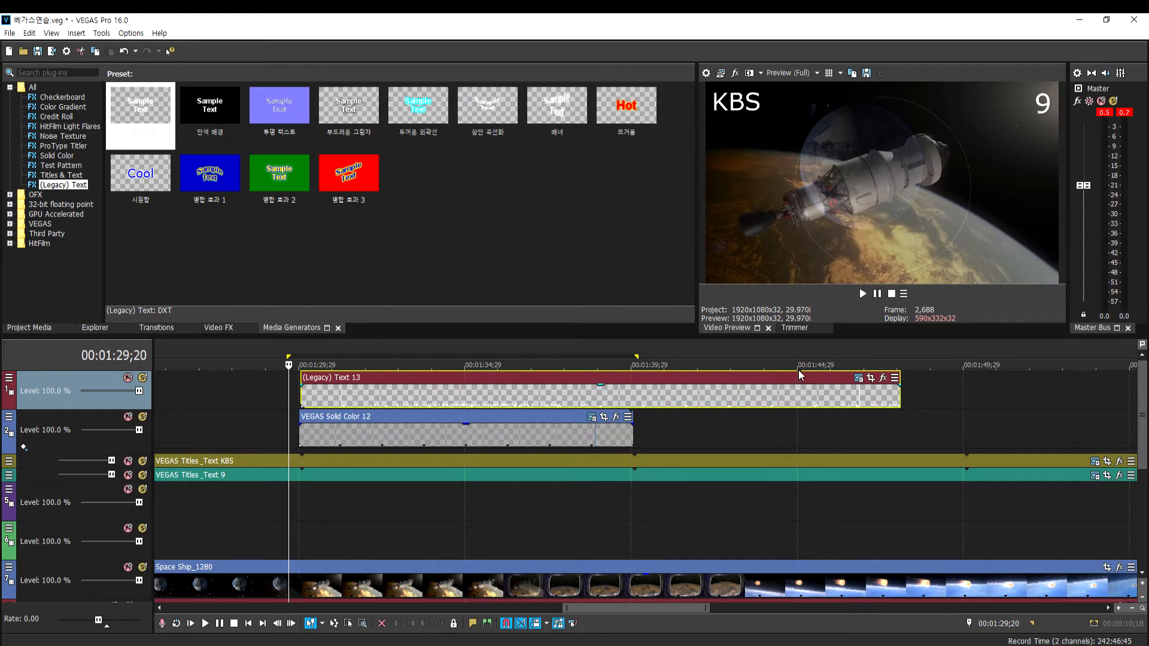
left_click_drag(777, 388, 752, 390)
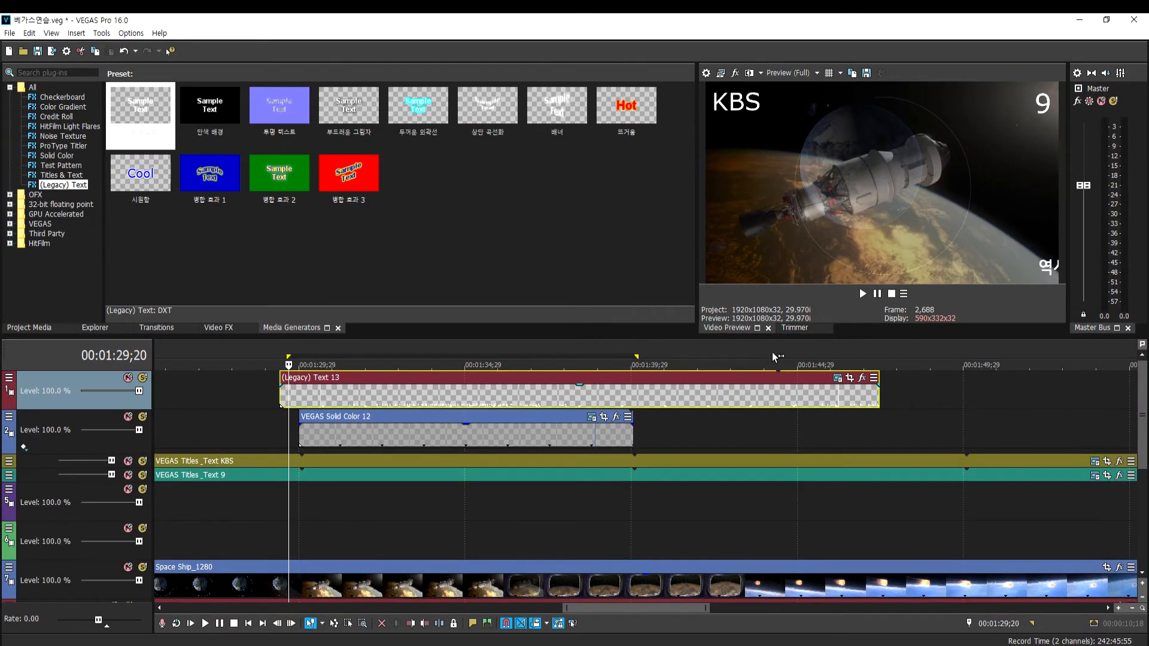
left_click_drag(878, 395, 782, 398)
left_click_drag(699, 397, 723, 398)
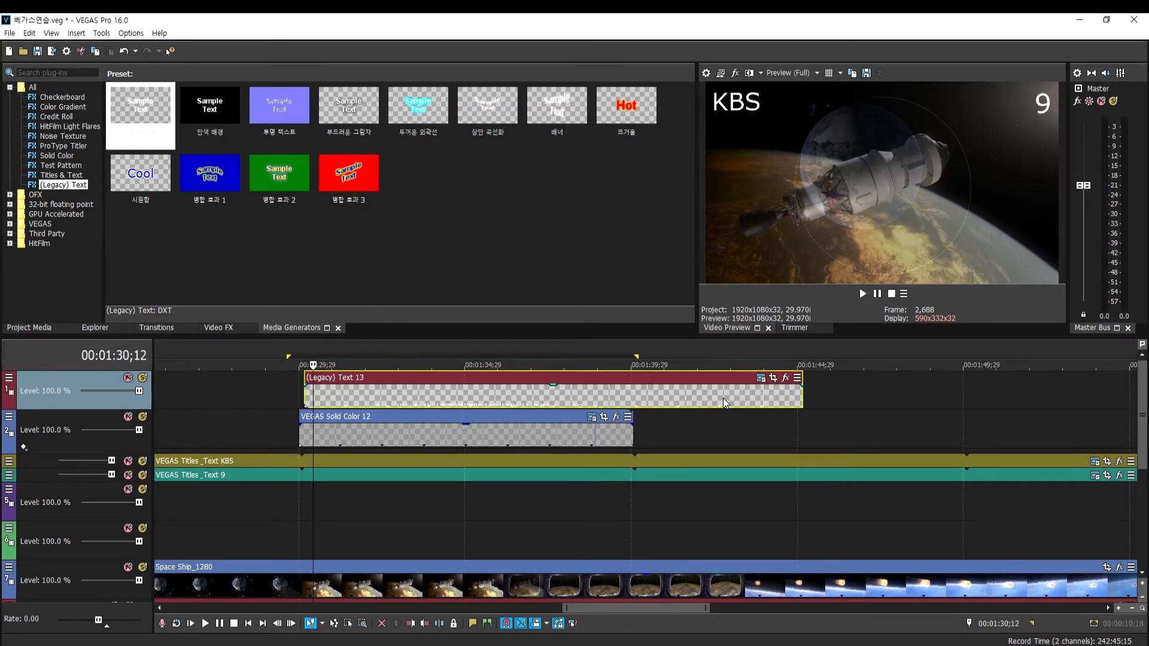
Enter a 00:00:15;00 media duration for VEGAS Solid Color 12 and extend its event end beyond the text event's end
left_click(568, 430)
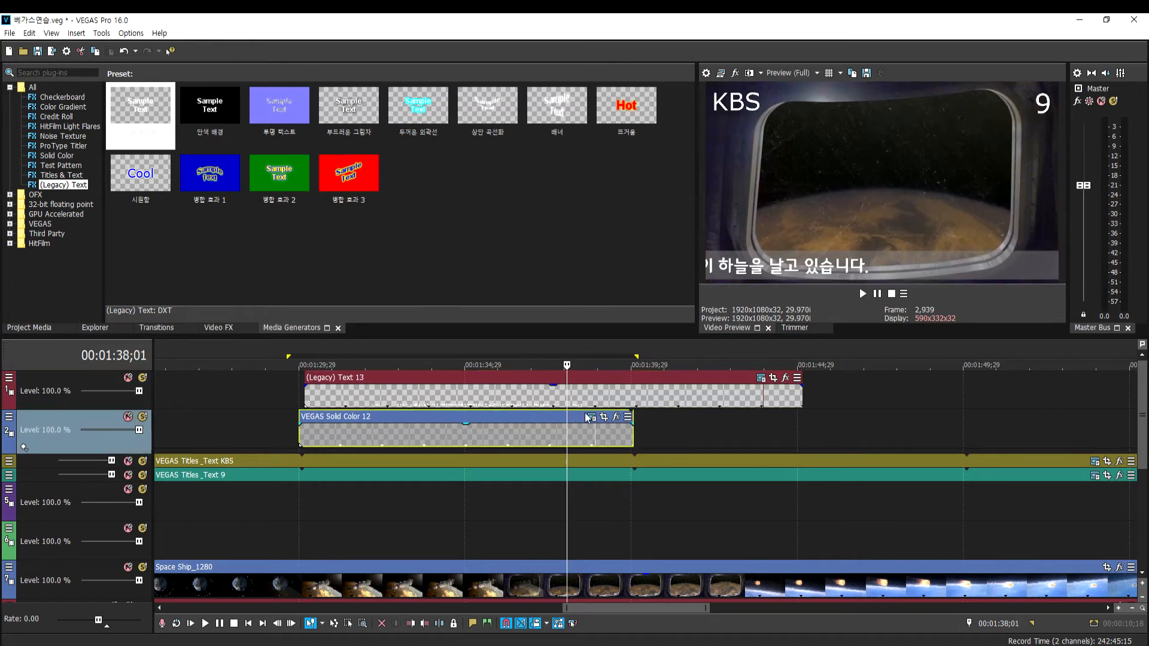
left_click(591, 418)
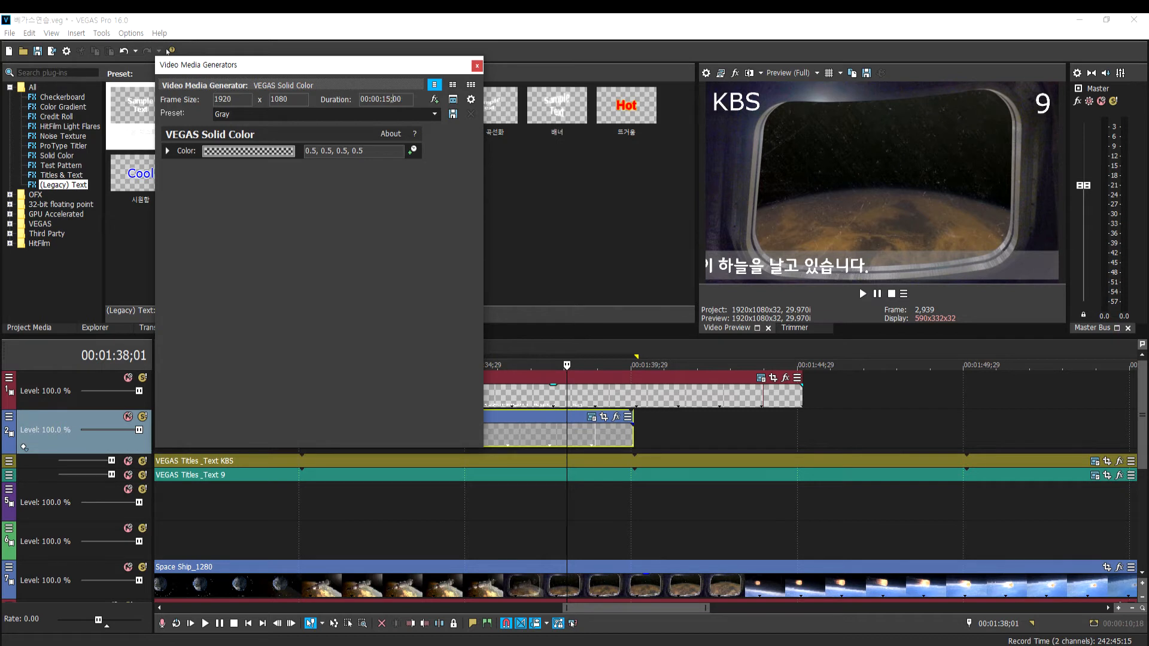
key("Return")
left_click(477, 66)
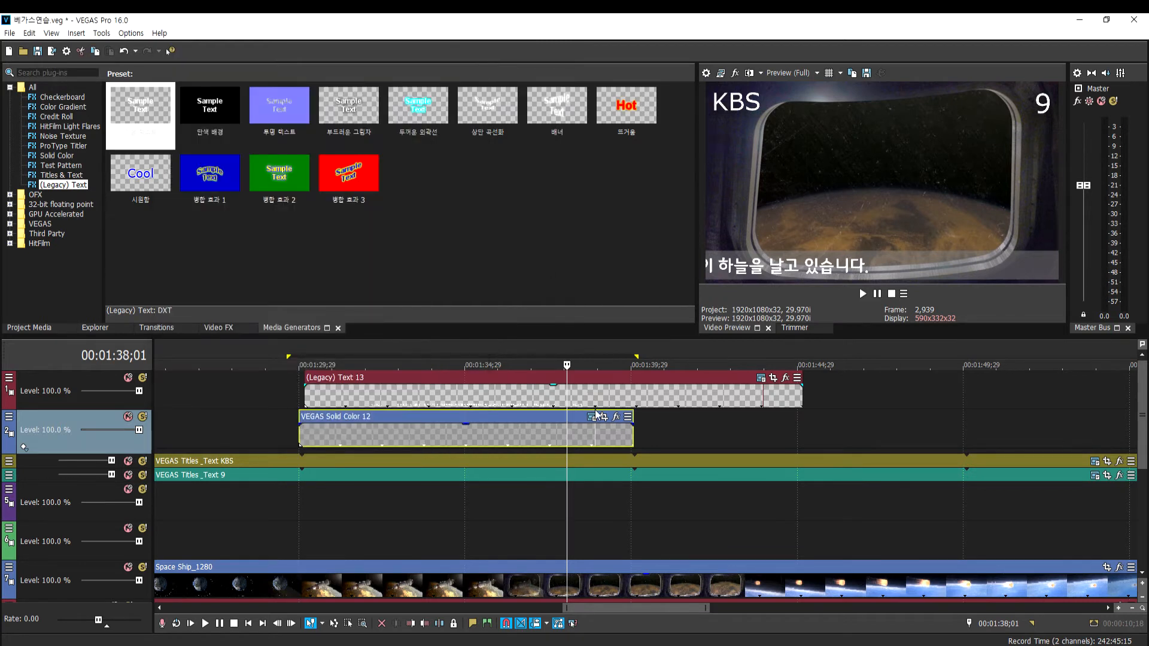
left_click_drag(632, 432, 830, 444)
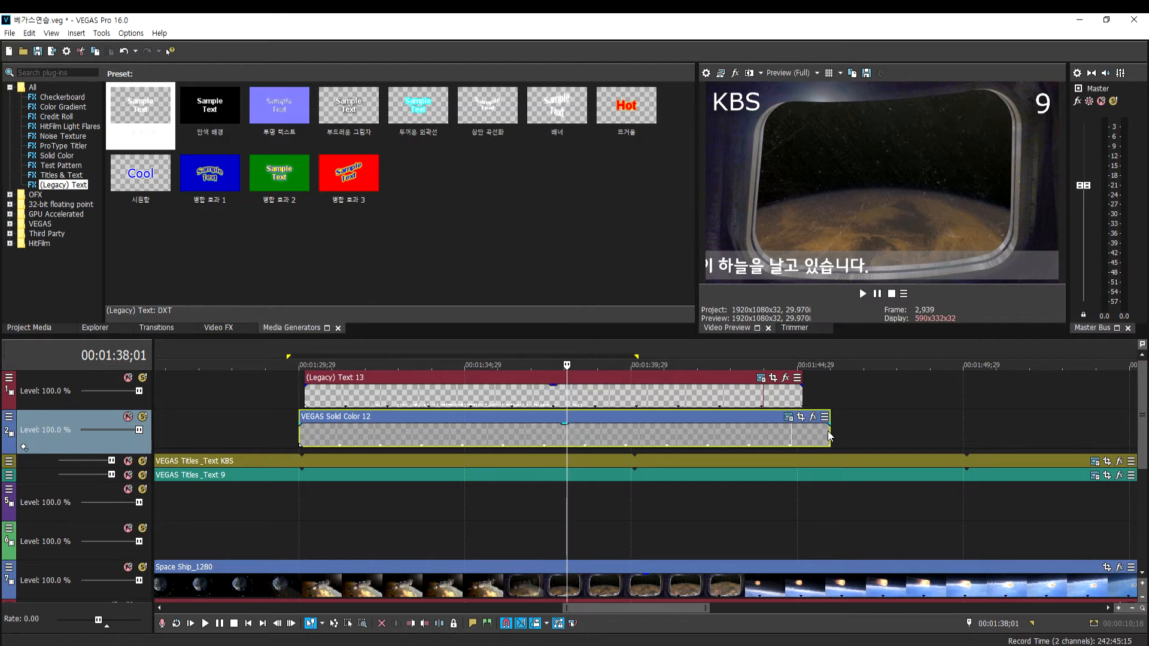
Try re-entering the solid color media's duration as 15 and undo the last change
left_click(789, 418)
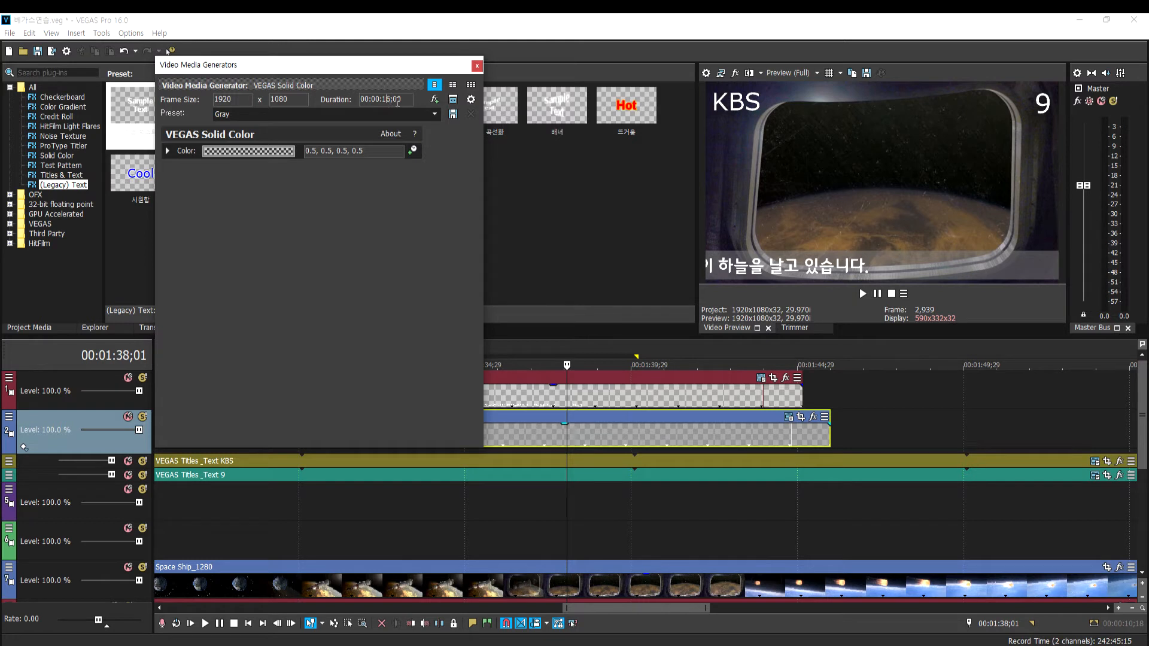
key("Return")
left_click(385, 99)
left_click_drag(385, 100, 422, 101)
type("15")
key("Return")
left_click(477, 66)
key("ctrl+z")
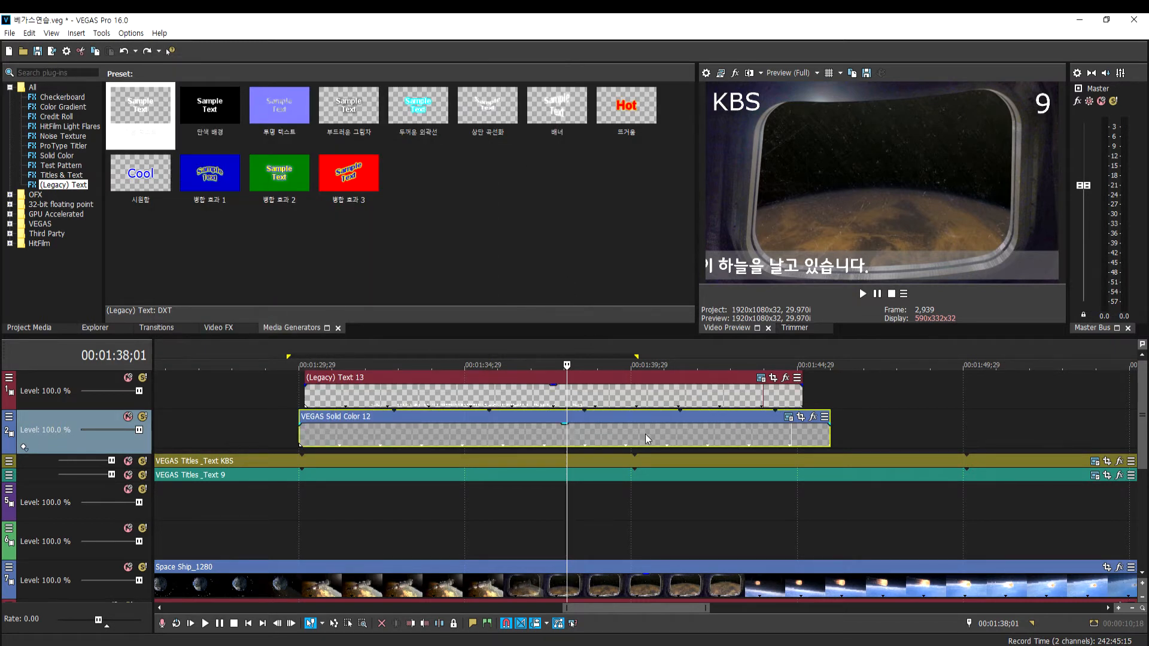
Correct the VEGAS Solid Color 12 media duration by setting its seconds to 15
left_click(789, 416)
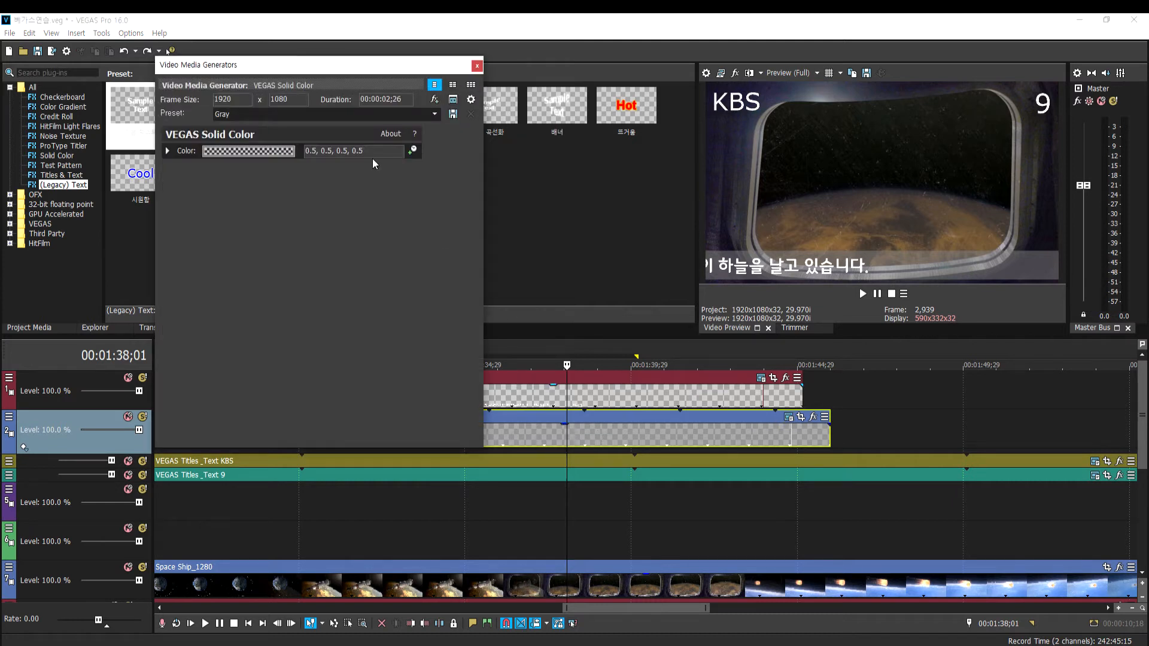
left_click_drag(386, 100, 440, 105)
key("BackSpace")
key("BackSpace")
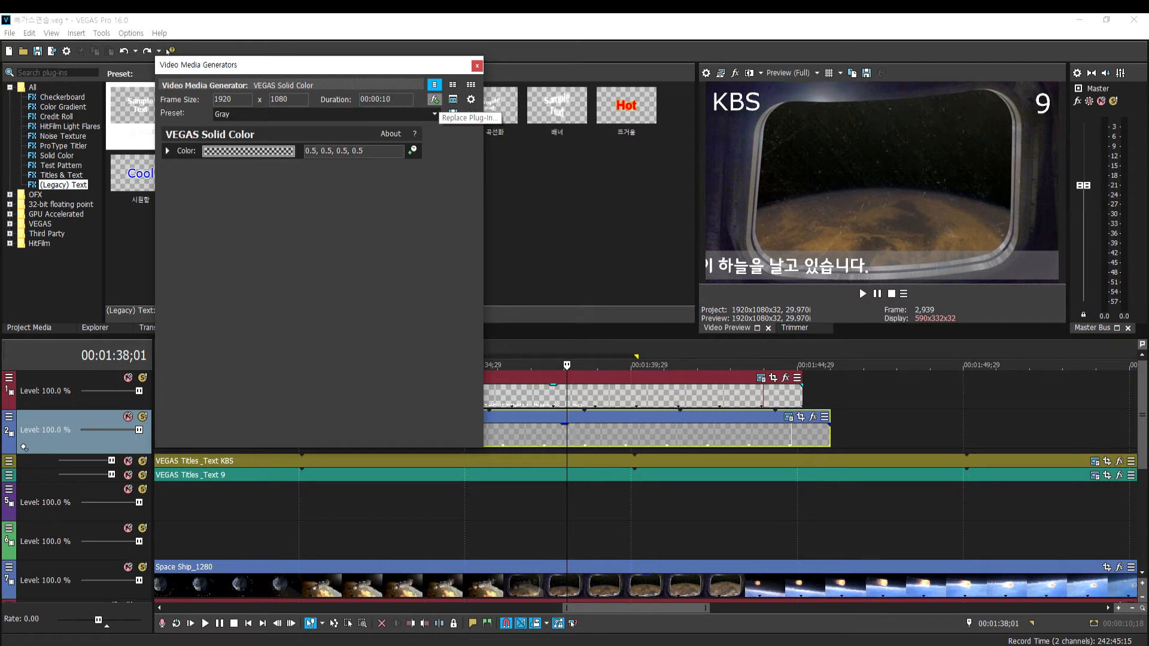
key("Return")
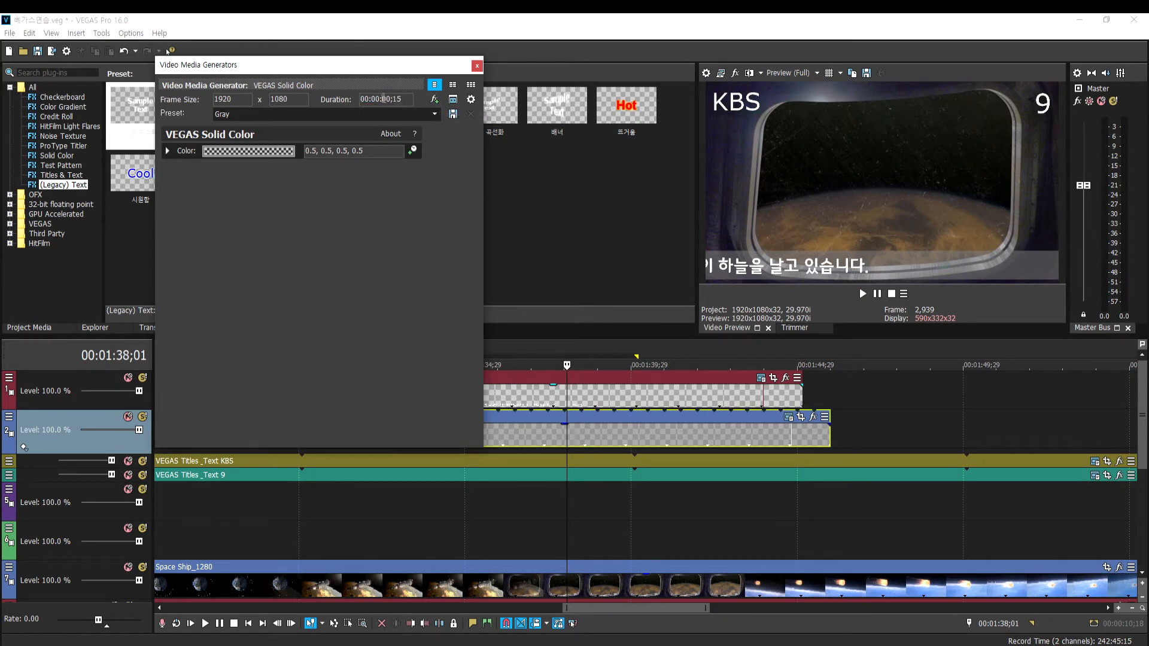
type("15;")
key("Return")
left_click(477, 66)
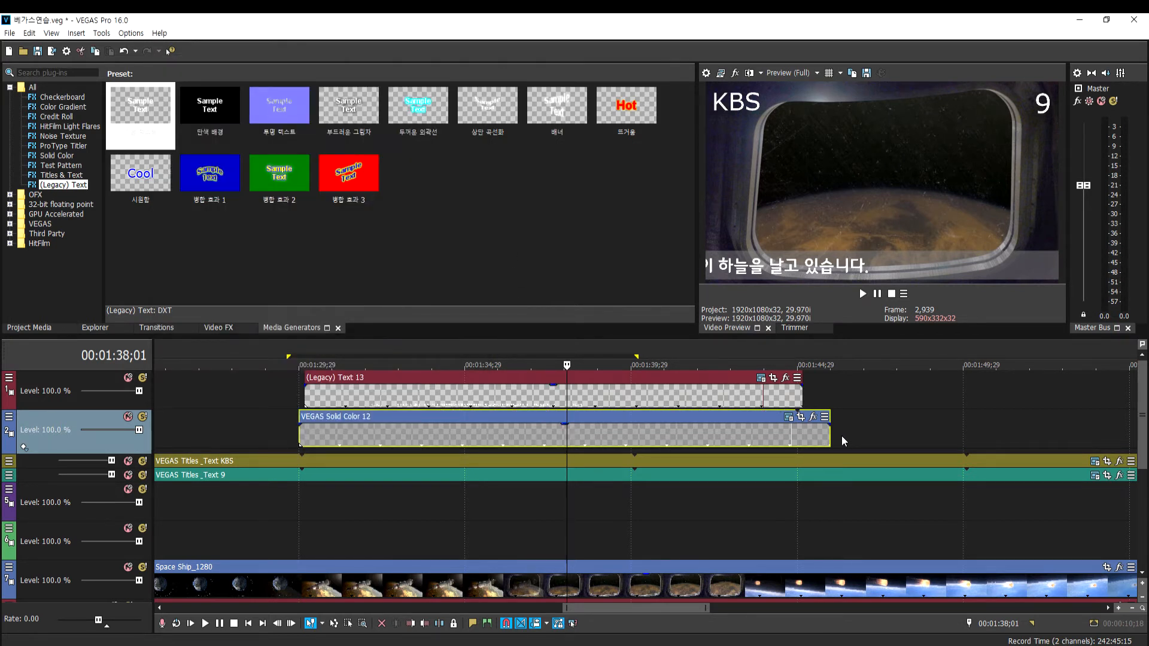
Trim the VEGAS Solid Color 12 event so its start and end line up with the (Legacy) Text 13 event
left_click_drag(803, 397, 802, 396)
left_click_drag(829, 441, 735, 440)
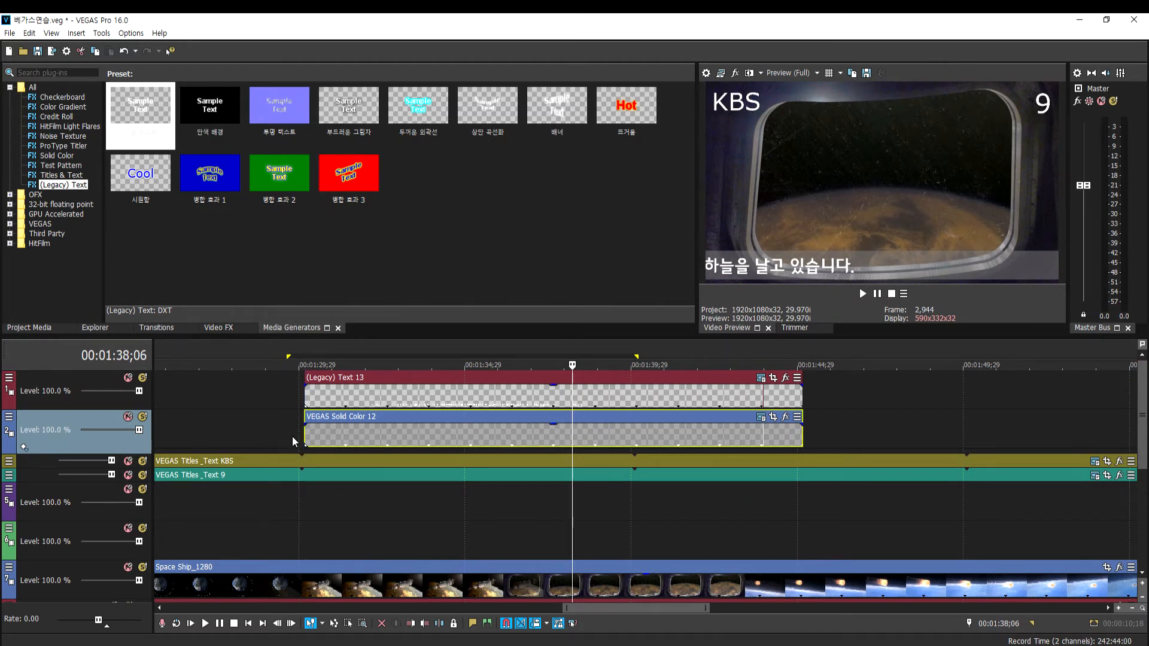
Play the lengthened ticker from just before its start through its end, and replay its closing seconds
left_click(293, 442)
key("space")
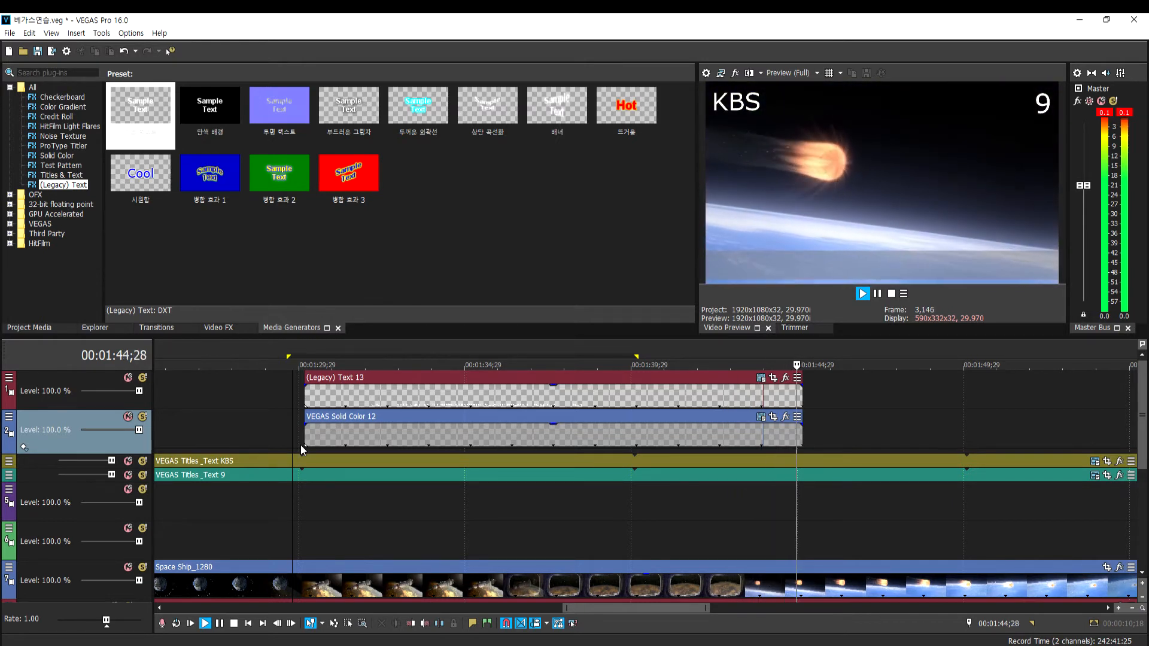
left_click(717, 428)
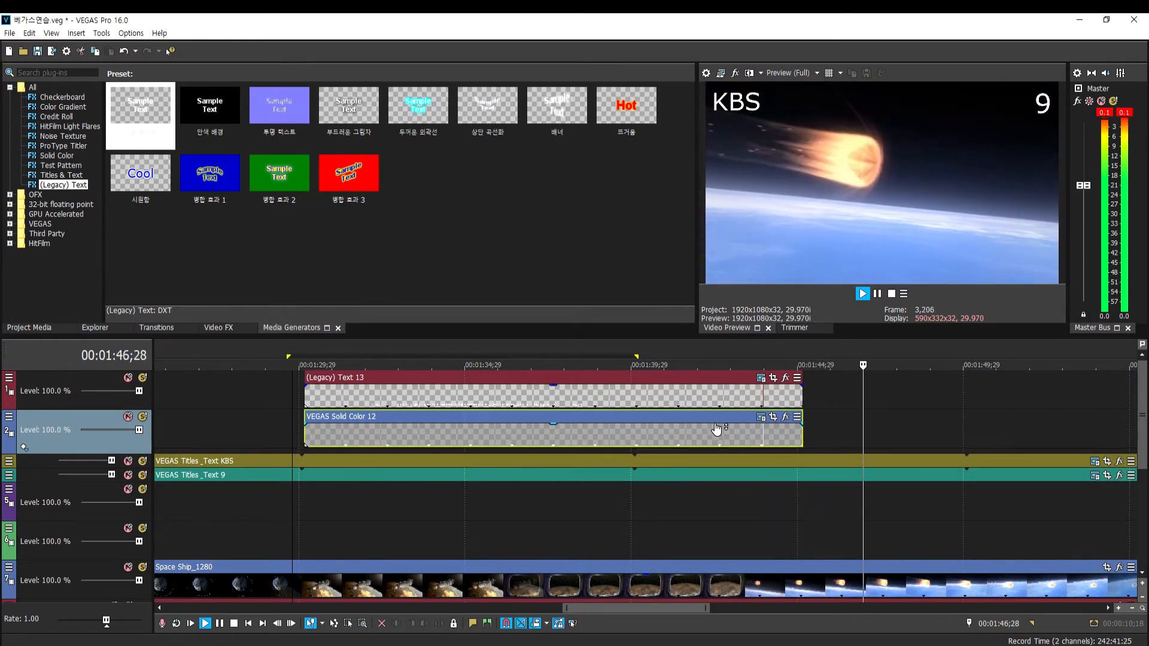
left_click(735, 346)
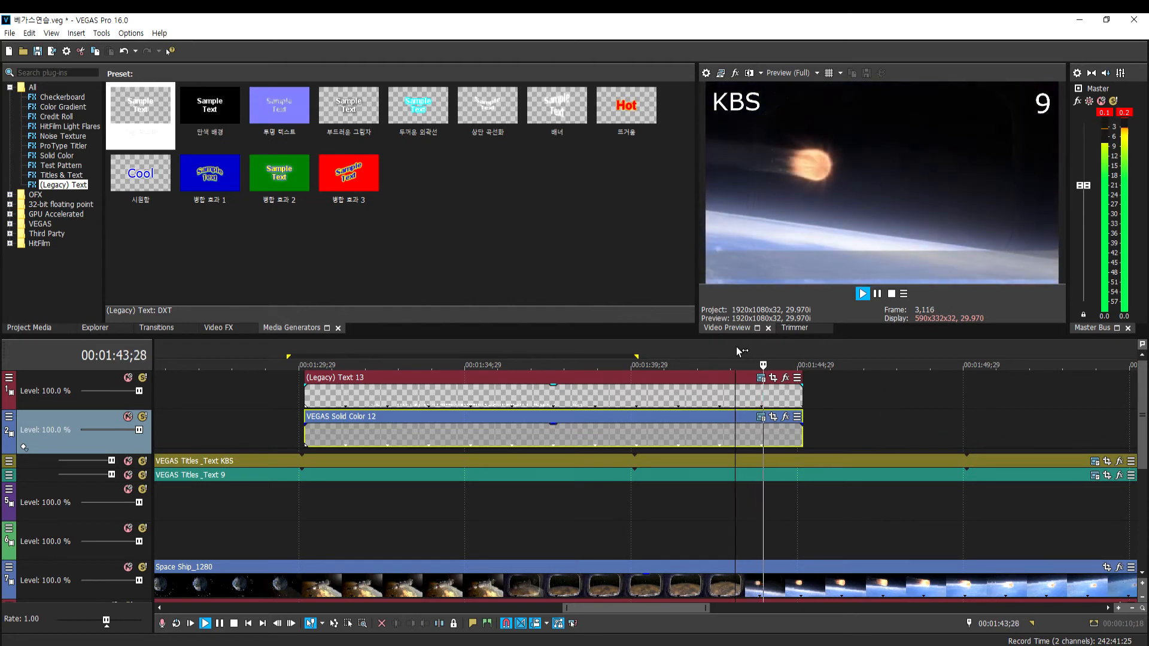
Stop the ticker playback and check the generated media settings of the (Legacy) Text 13 event
key("space")
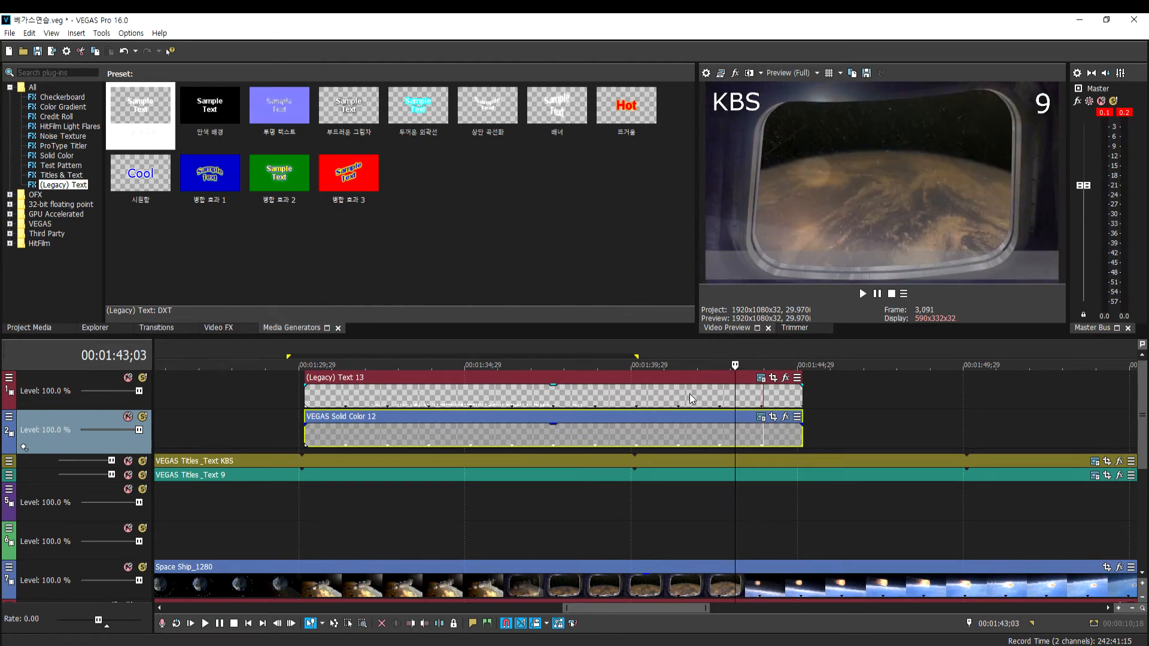
left_click(761, 379)
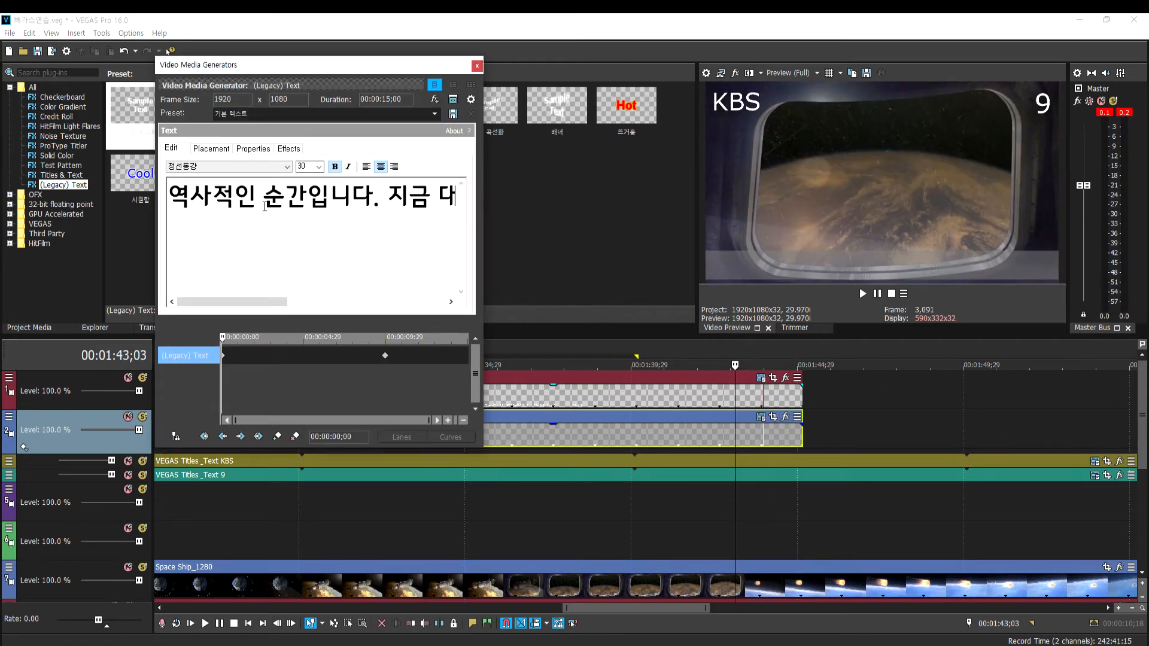
left_click(477, 66)
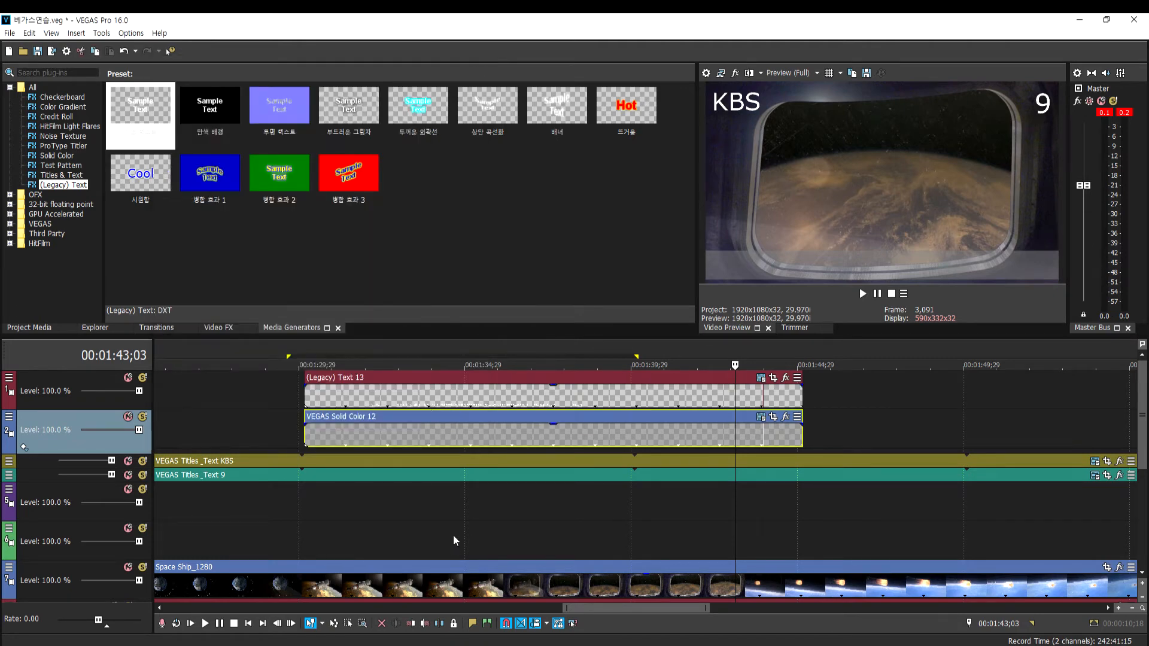
Switch to Notepad and add the line "사진의 길이를 늘이는 것" at the end of the notes
key("alt+Tab")
key("Return")
type("사진")
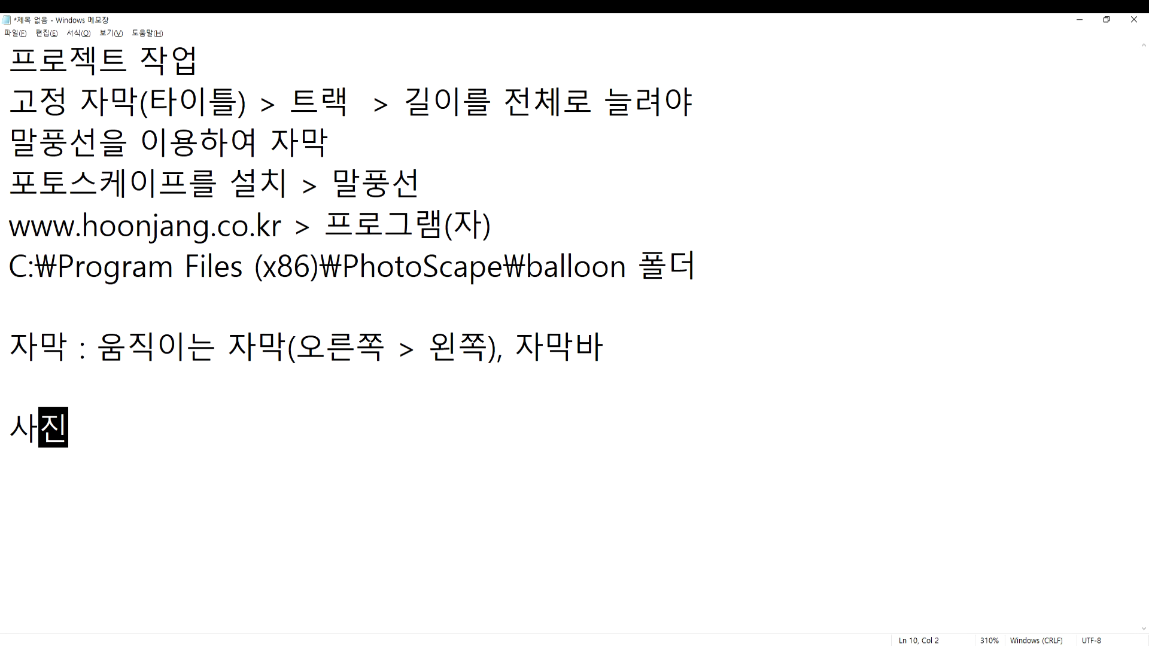
type("의 길이를 ")
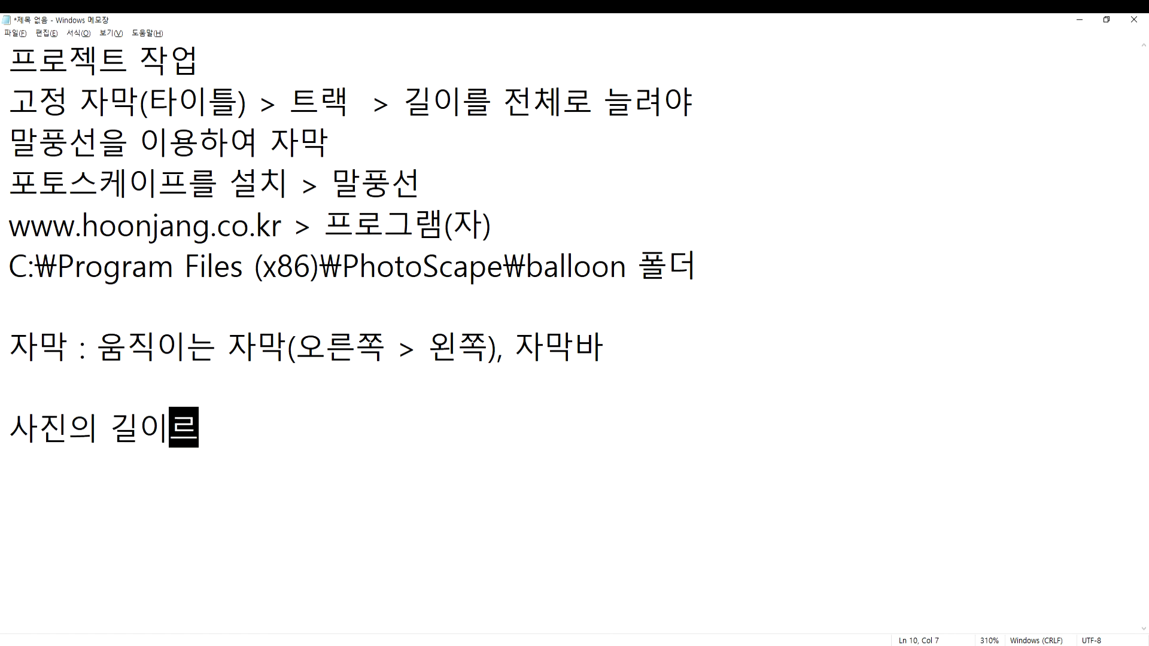
type("늘이")
key("BackSpace")
key("BackSpace")
type("ㄹㅣ")
key("BackSpace")
key("BackSpace")
type("이ㄴㅡ 것")
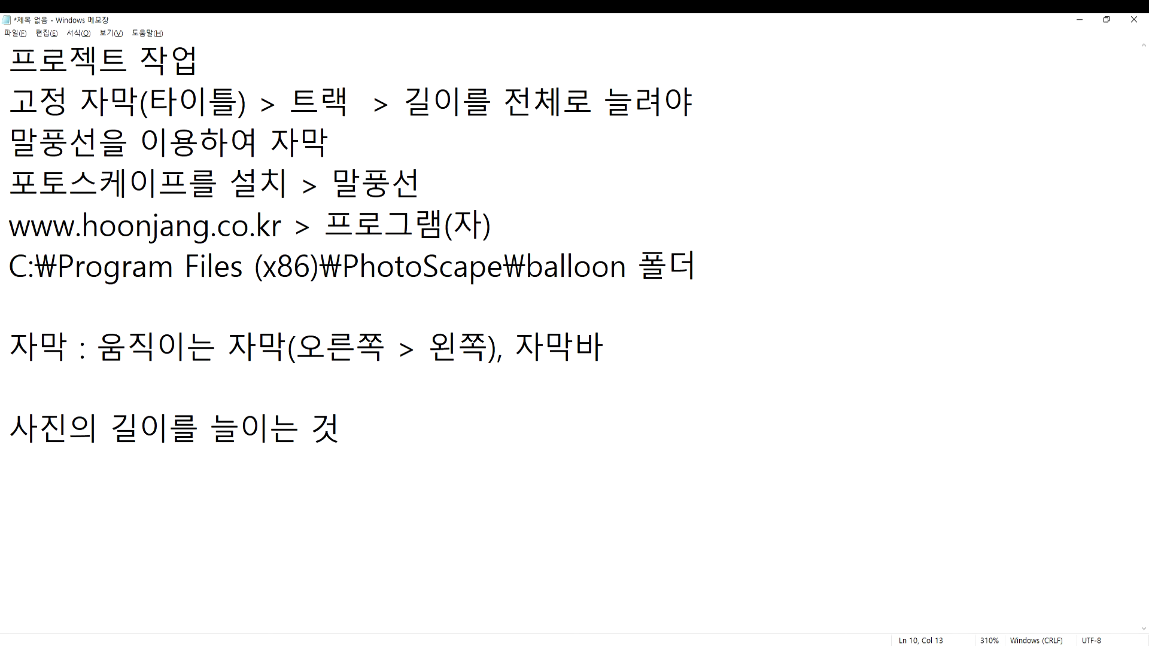
Switch back to VEGAS Pro and browse to the 05장 folder inside "된다!유튜브 영상 만들기 개정판_실습파일"
key("alt+Tab")
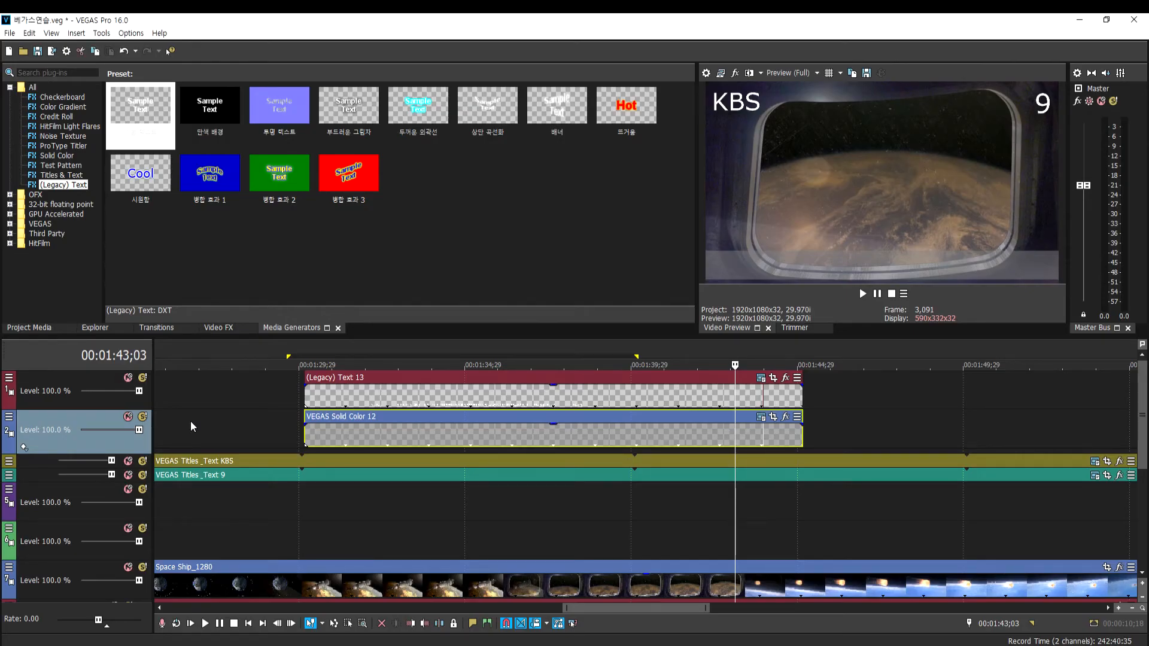
left_click(107, 328)
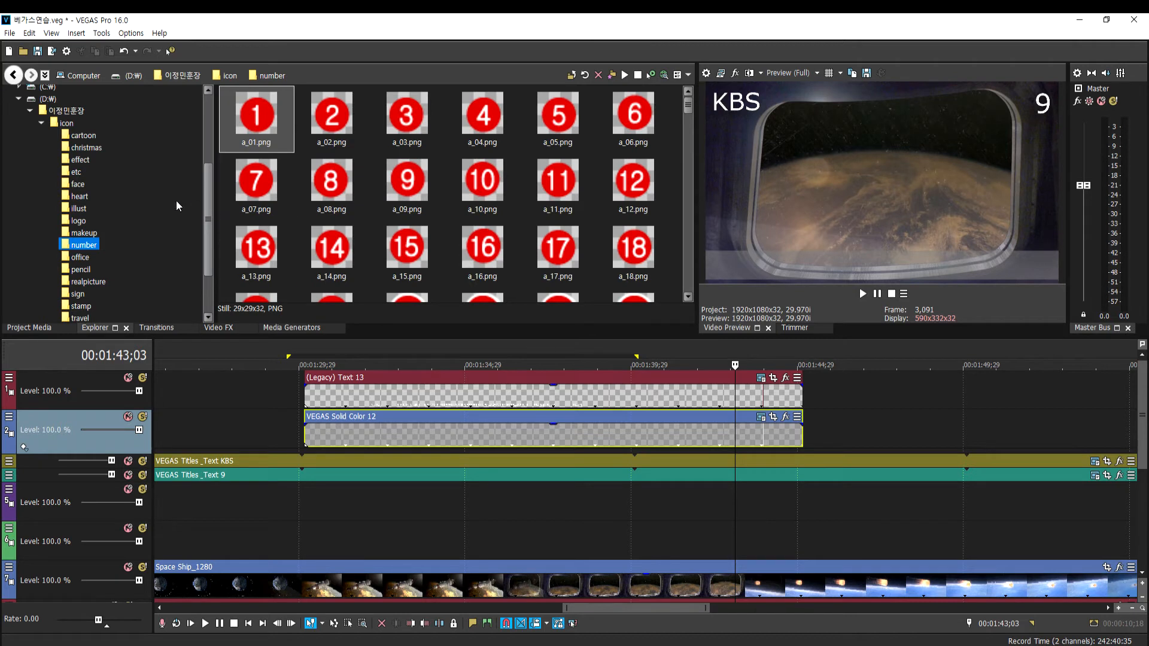
left_click(63, 124)
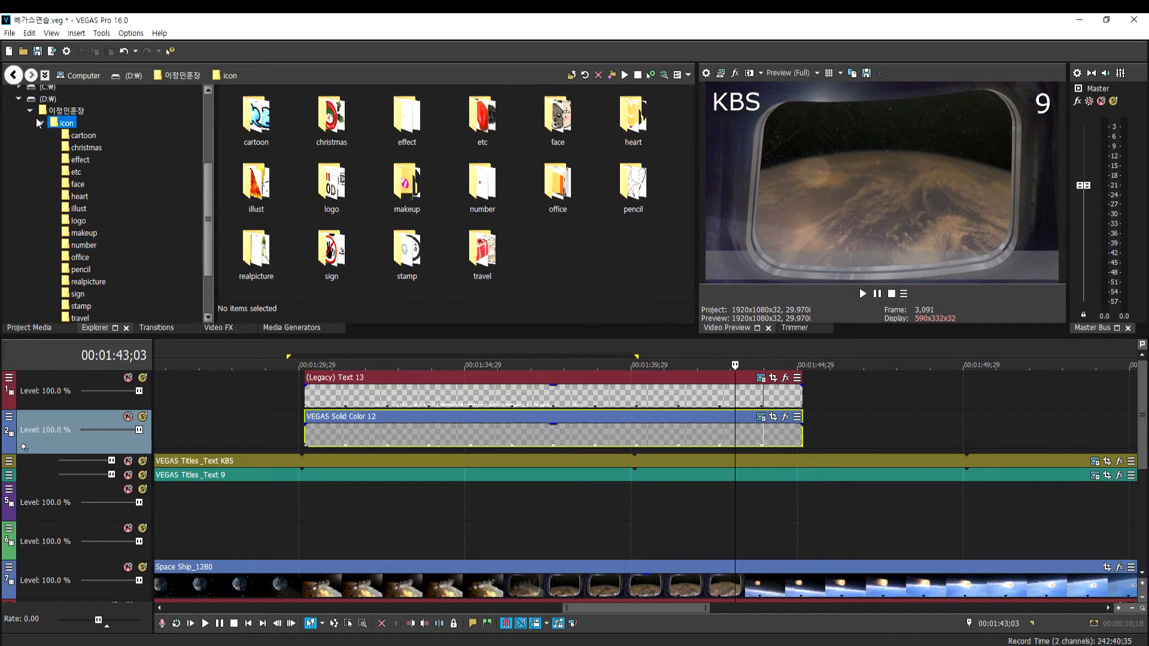
left_click(31, 112)
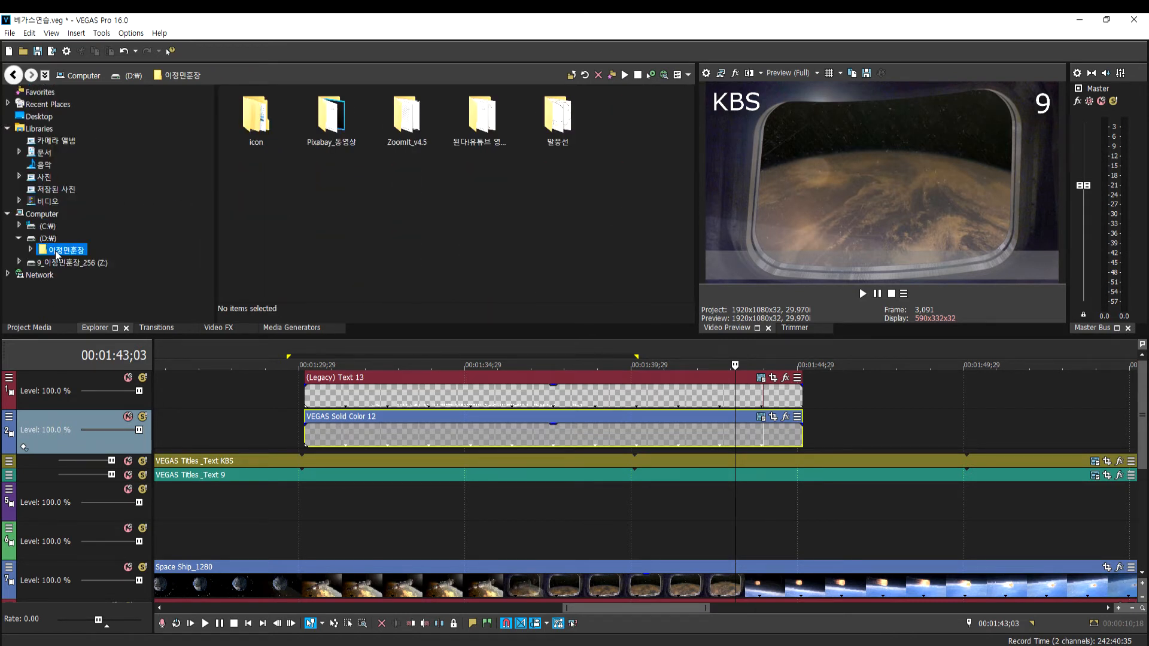
double_click(481, 122)
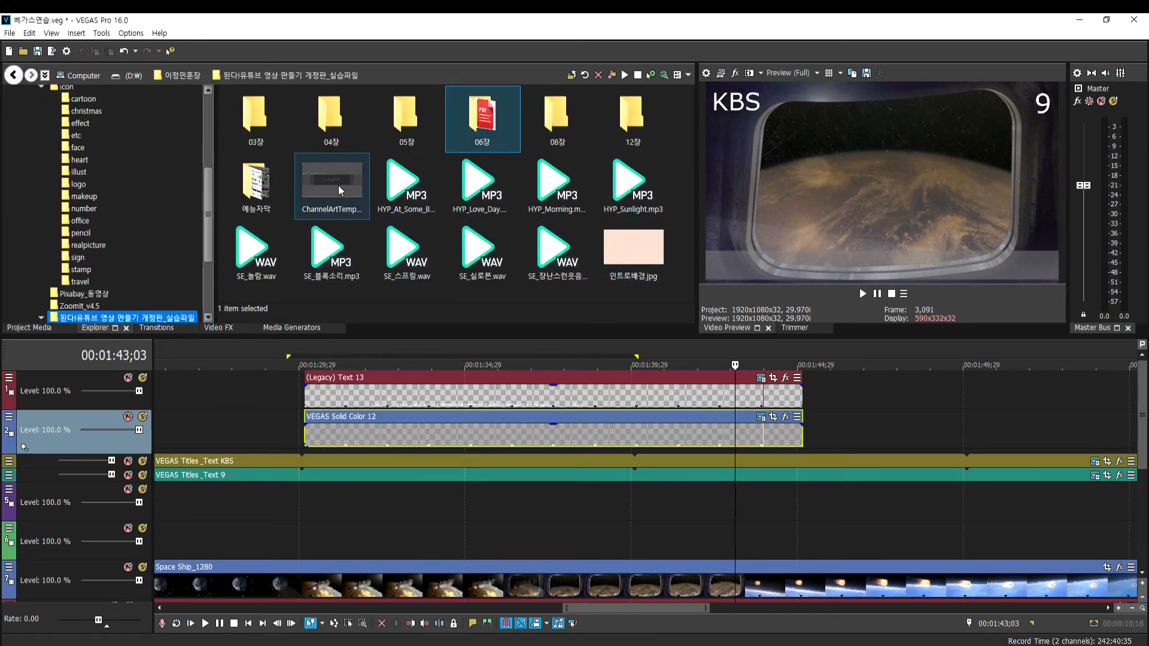
double_click(479, 133)
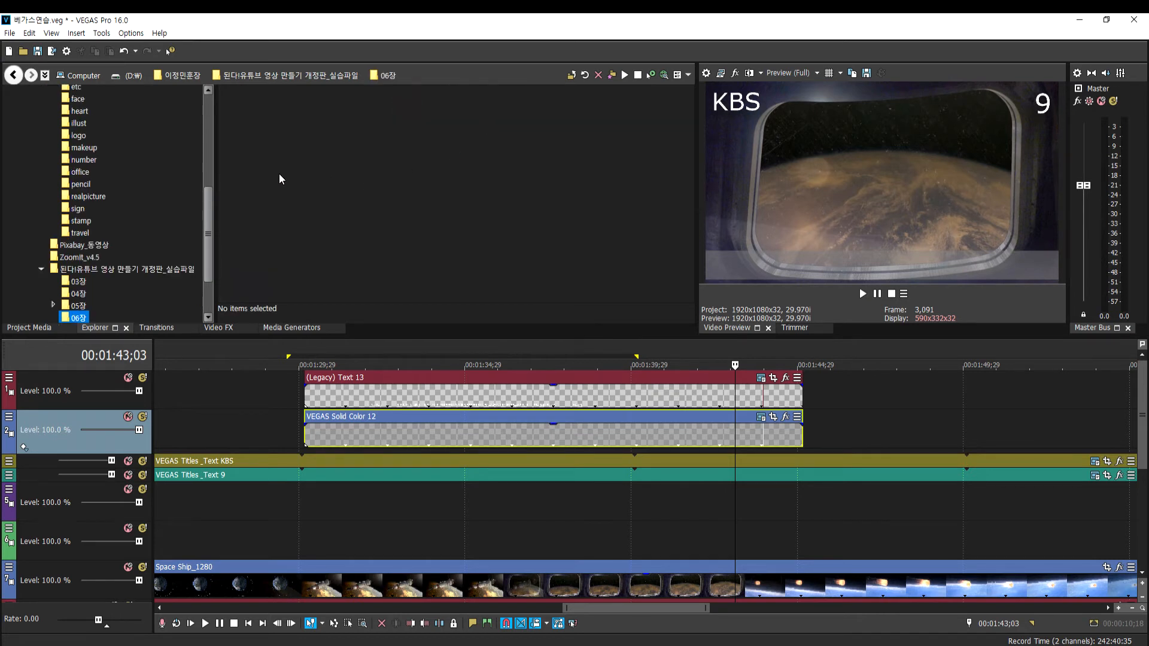
left_click(81, 294)
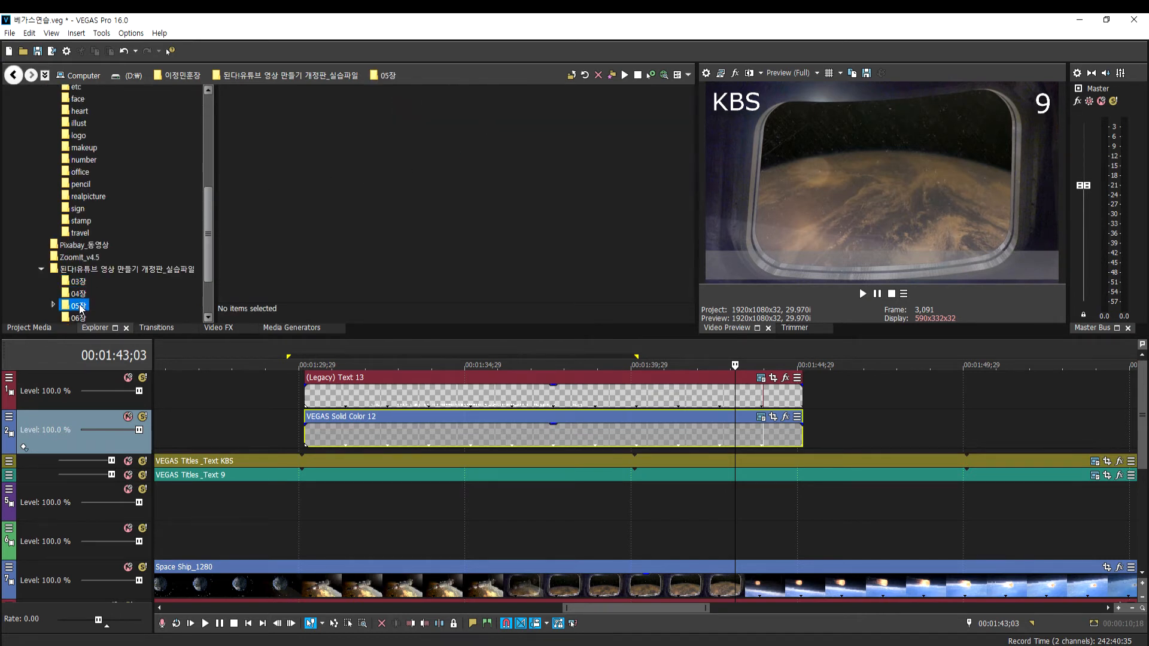
left_click(79, 307)
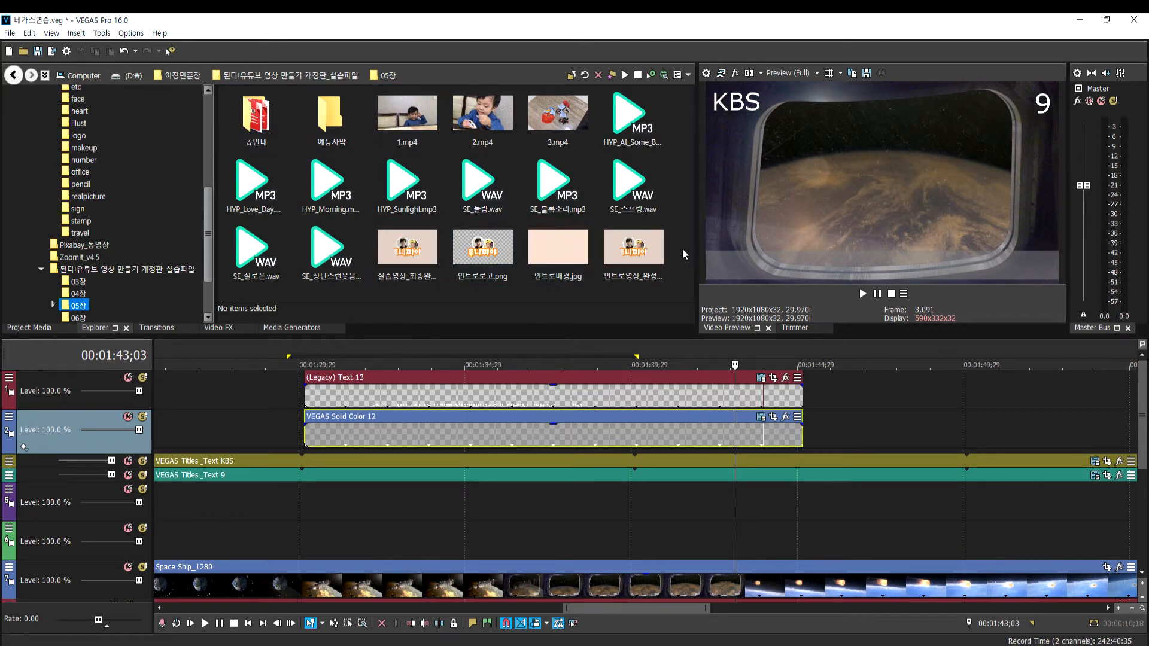
Add the completed intro video (인트로영상_완성) just after the ticker and extend its end beyond the original length
left_click_drag(633, 251, 828, 400)
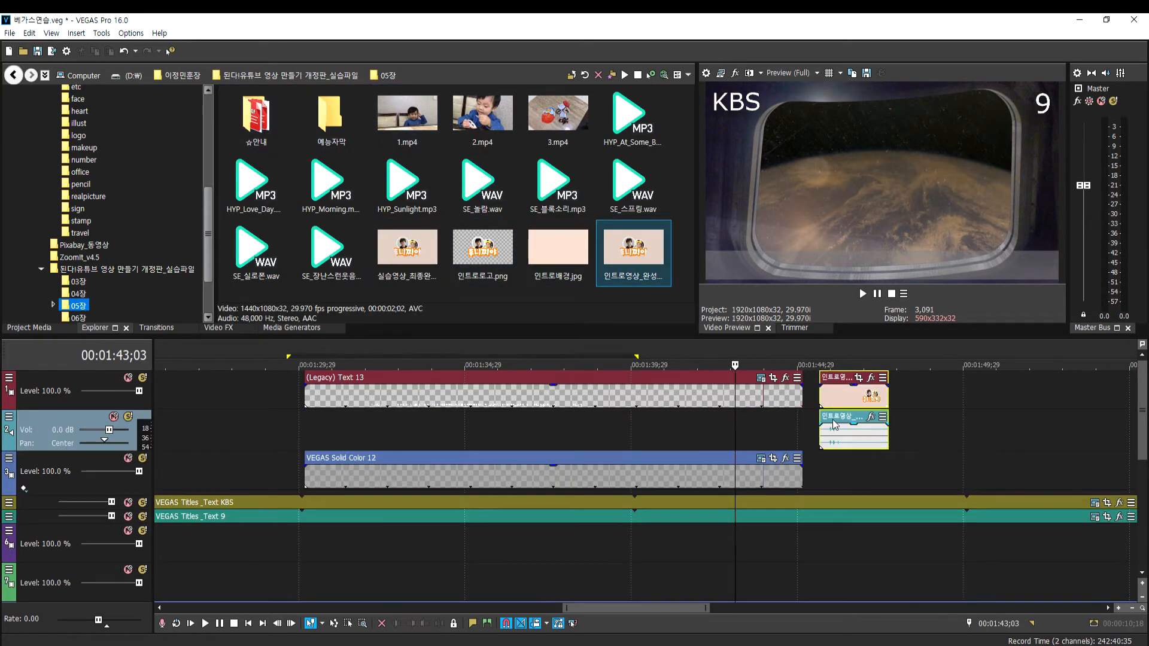
left_click(835, 422)
left_click_drag(889, 411, 974, 411)
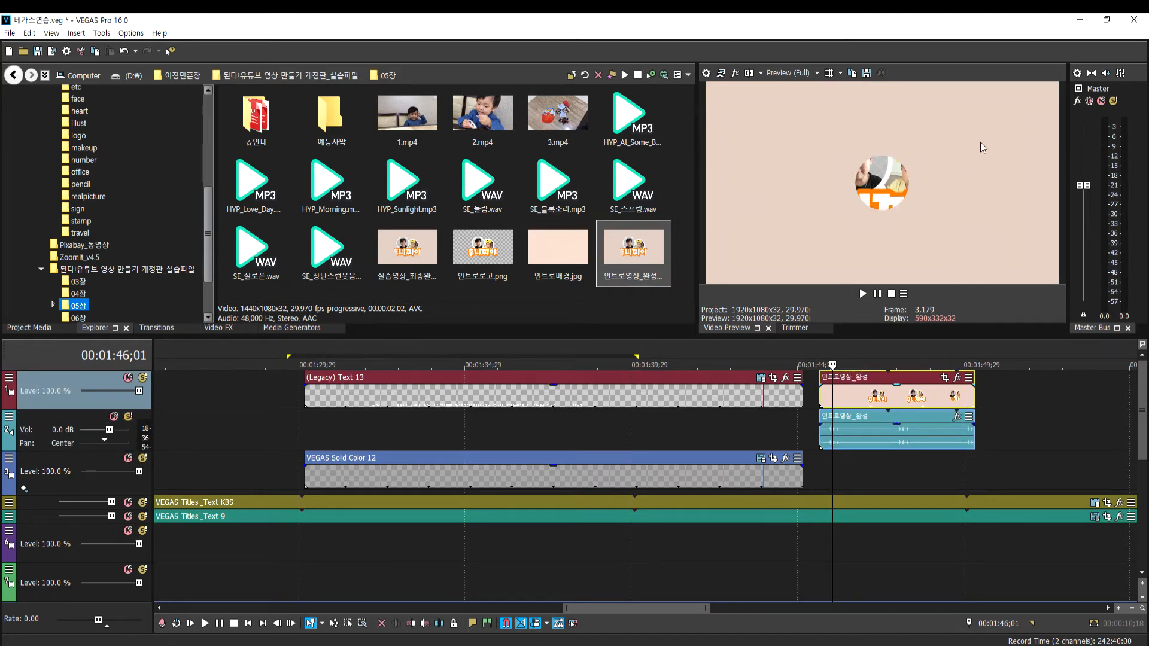
Switch to Notepad and extend the last line so it reads "사진의 길이를 늘이는 것 > 상관없다"
key("alt+Tab")
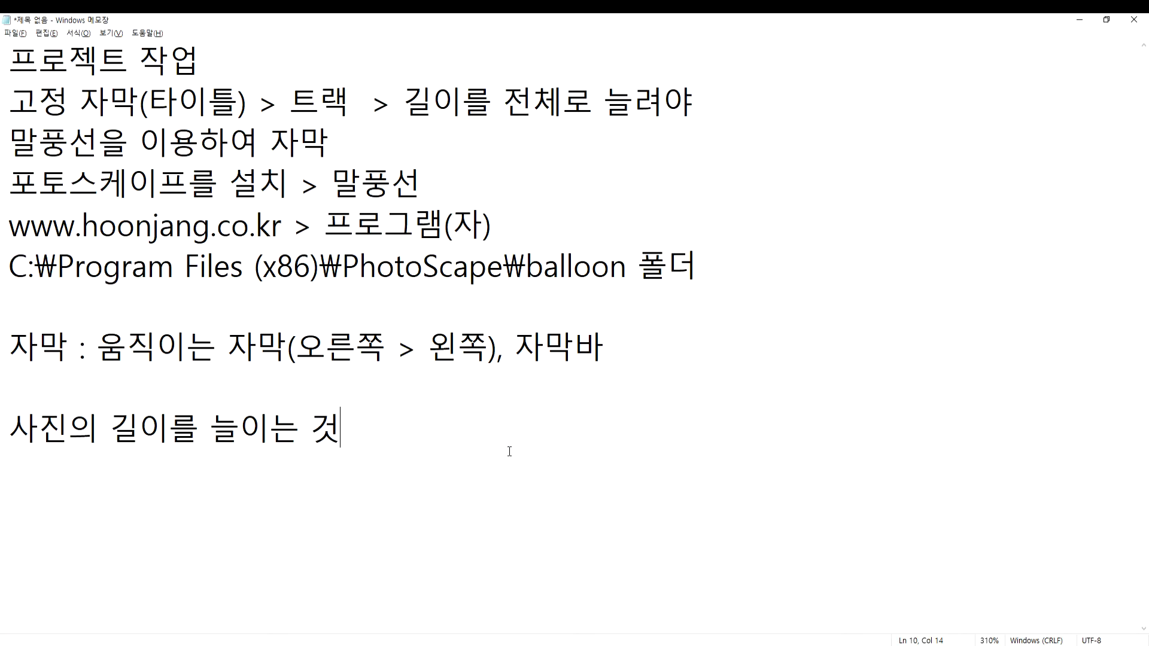
type("상관없")
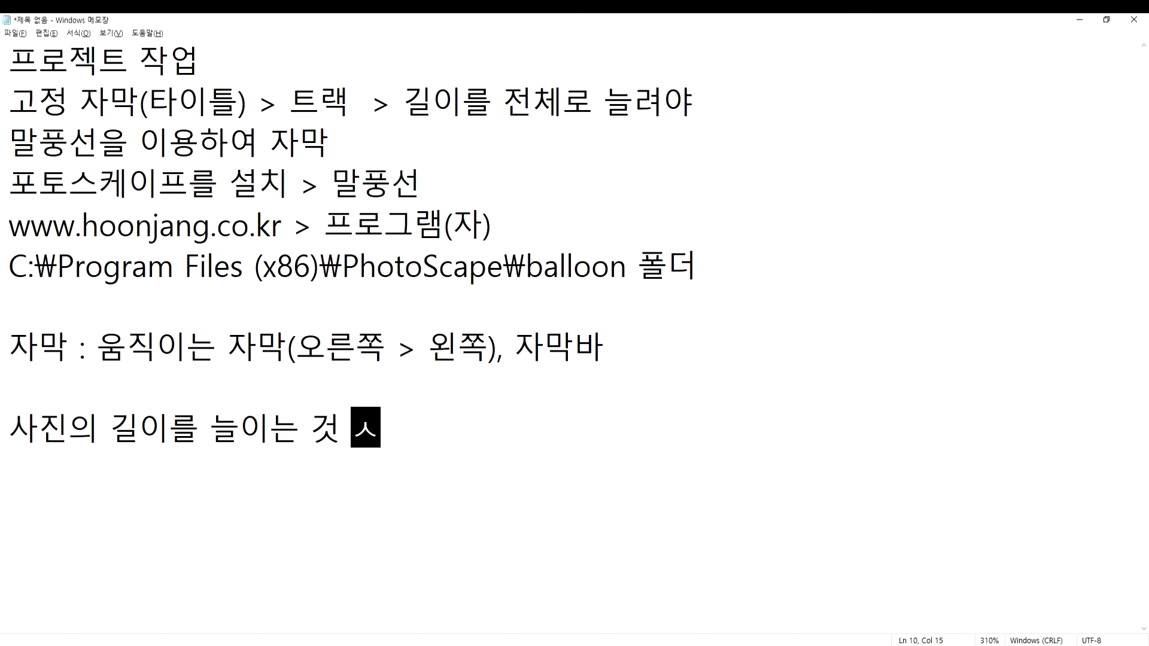
type("다")
key("Left")
key("Left")
key("Left")
key("Left")
key("Left")
type(">")
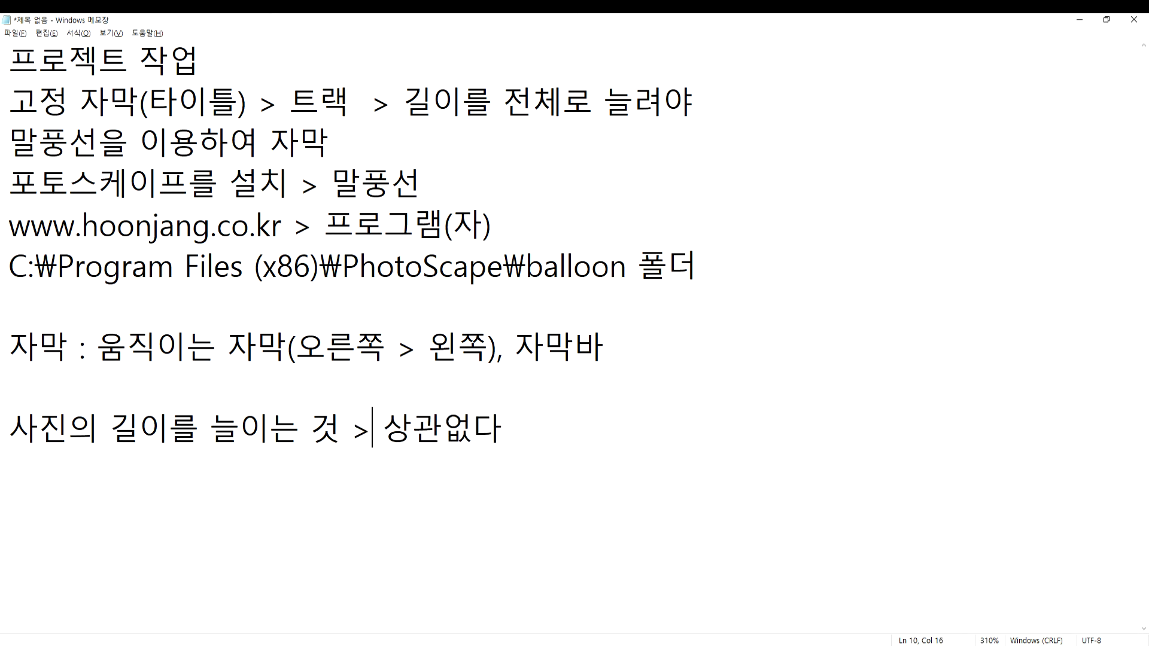
Add the line "오디오, 비디오는 늘리면 안된다. 반복 재생" below the photo-length note
key("End")
key("Return")
type("오디오")
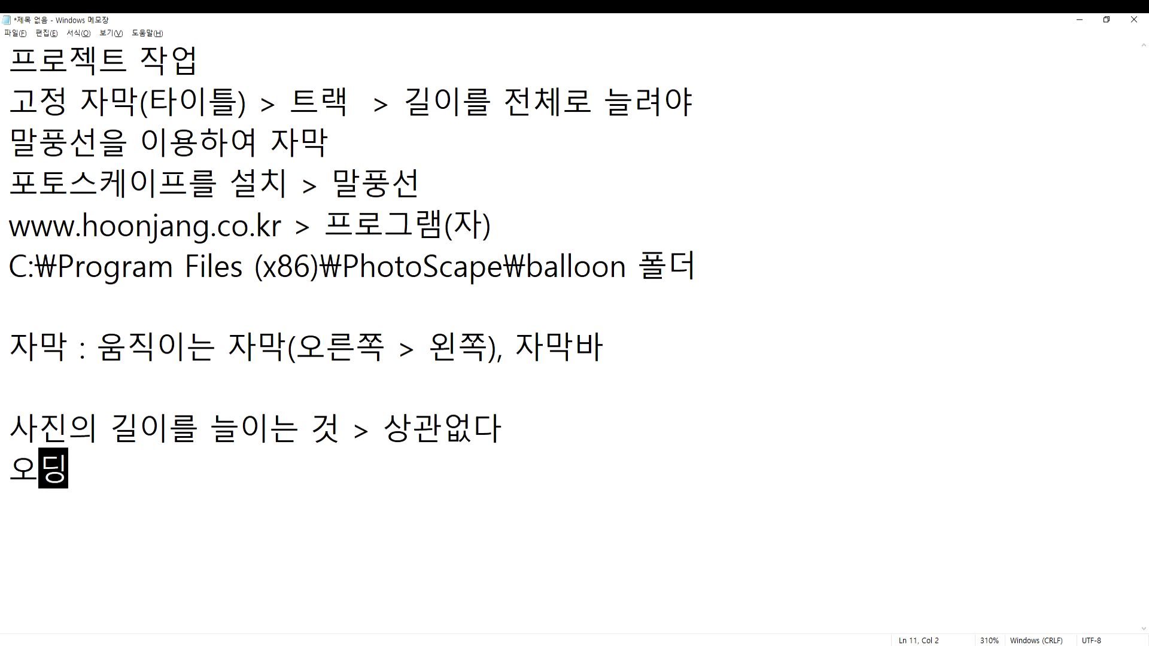
type(", 비도")
key("BackSpace")
key("BackSpace")
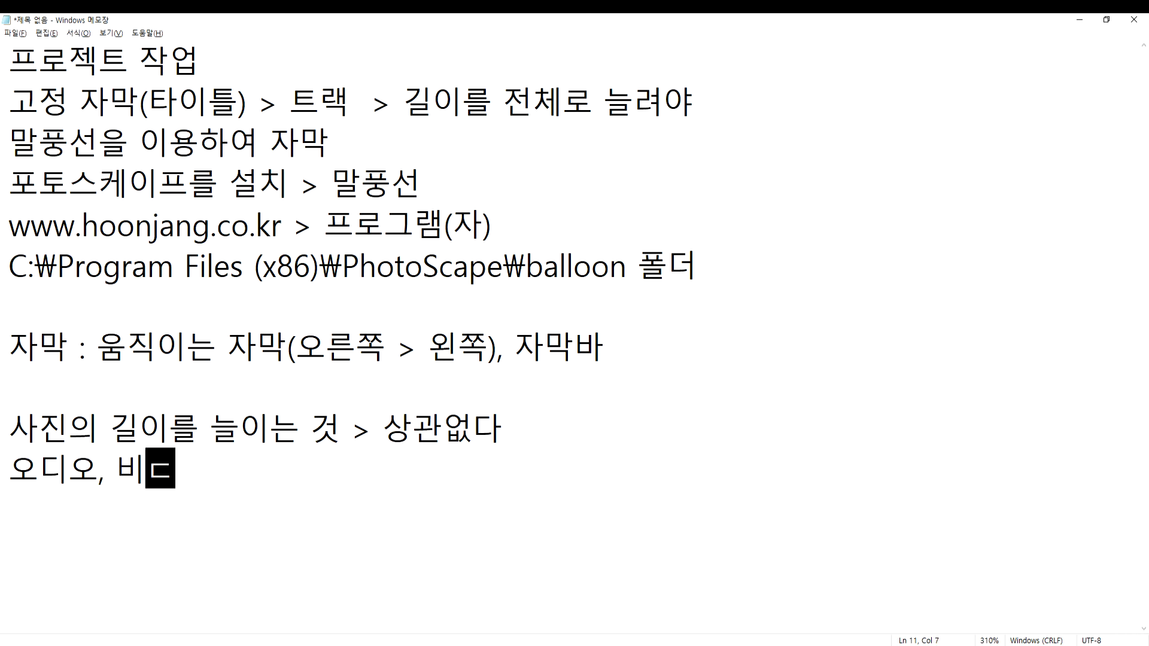
type("디오")
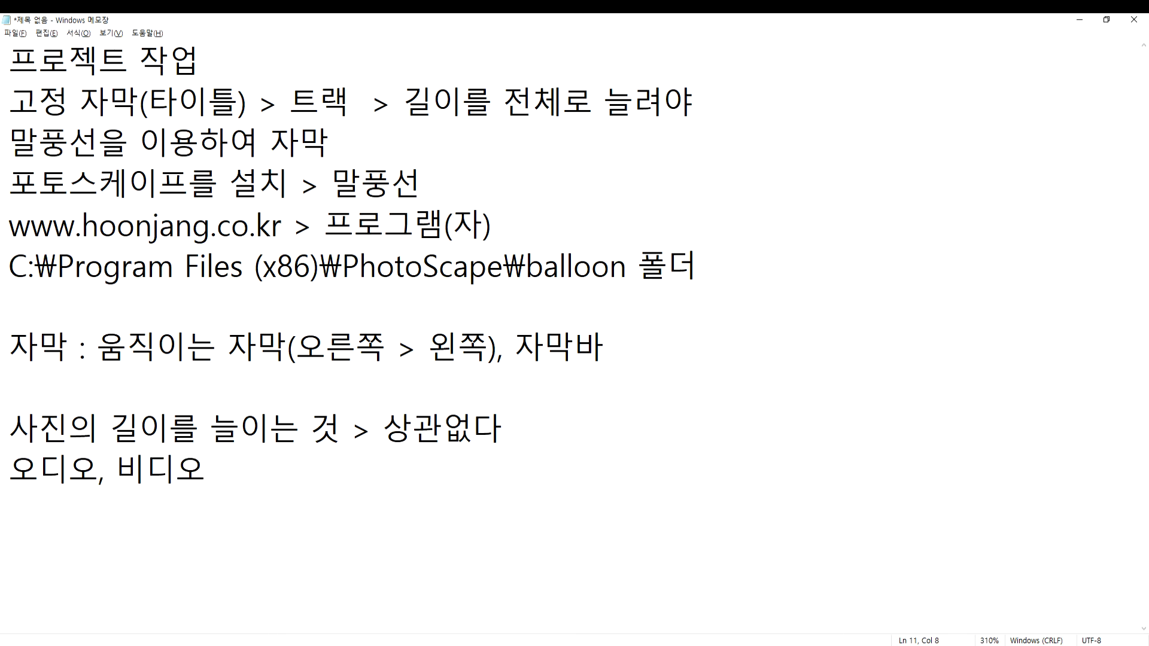
type("는 늘이")
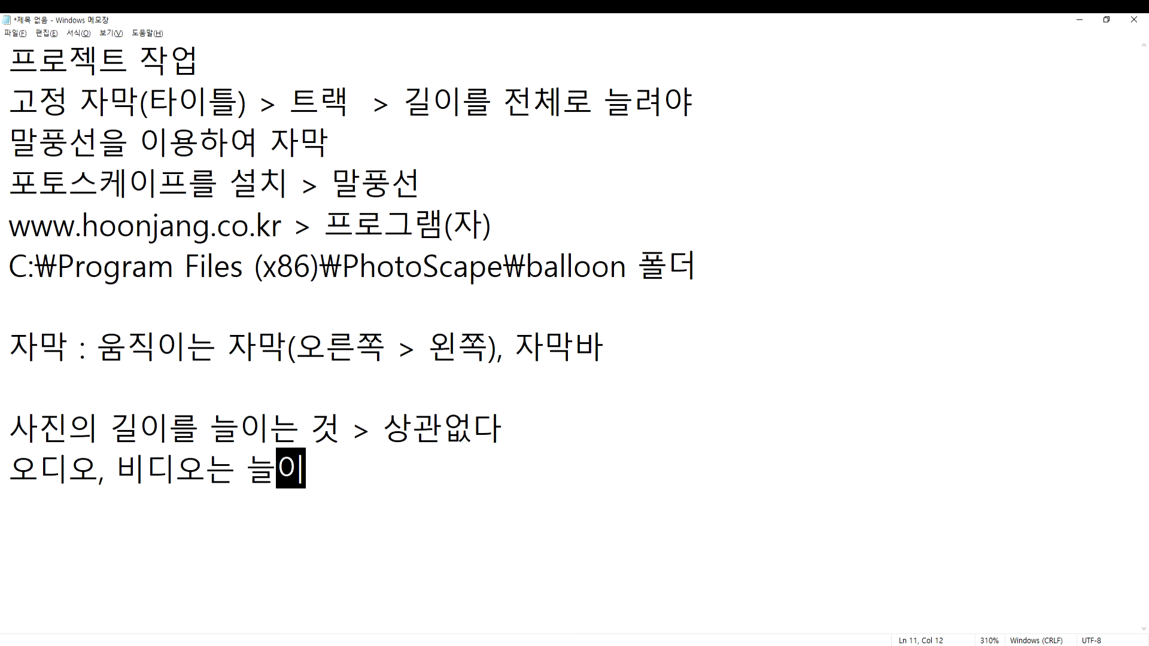
key("BackSpace")
type("리면 ㅇ")
type("안된다.")
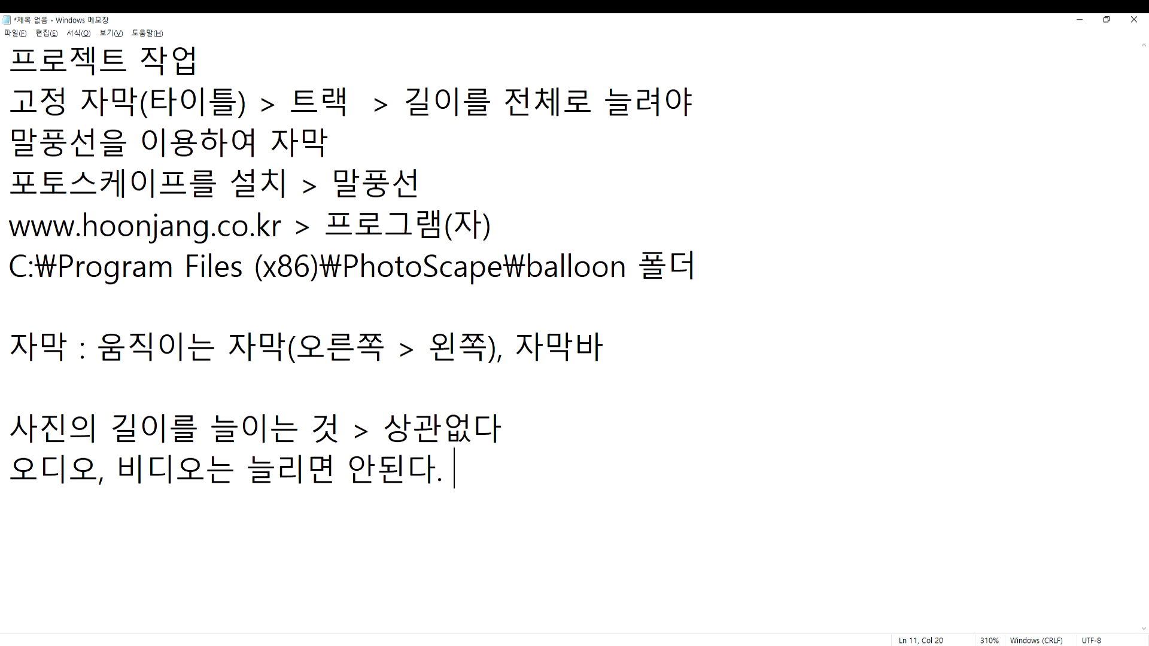
type(" 반복")
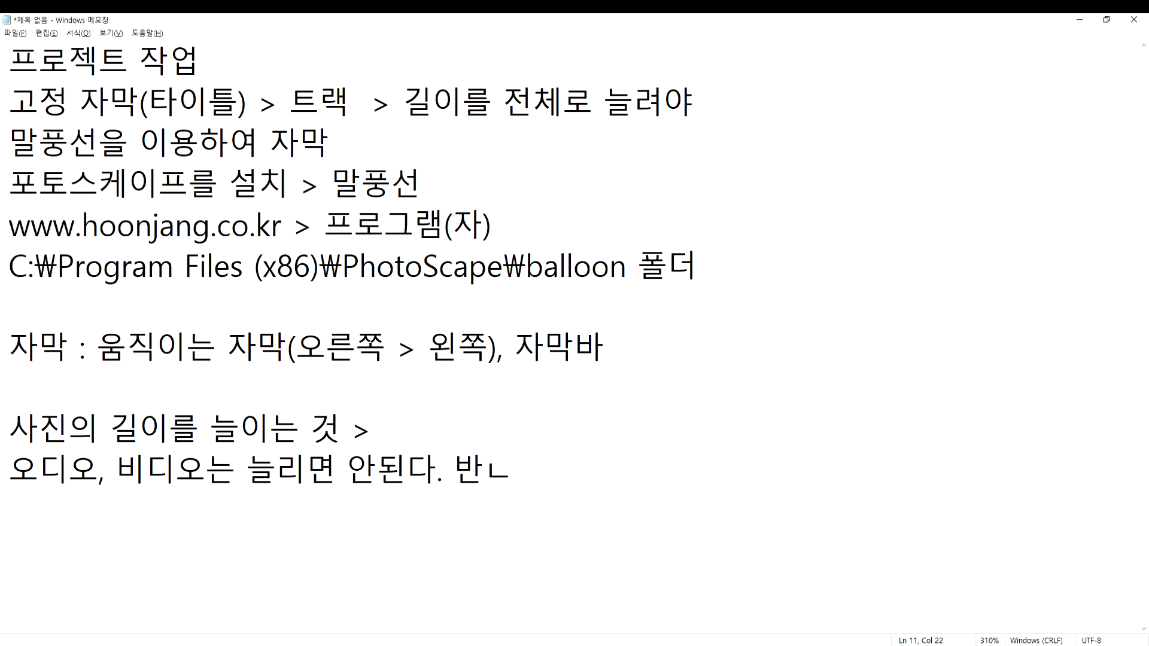
type(" 재생")
key("Return")
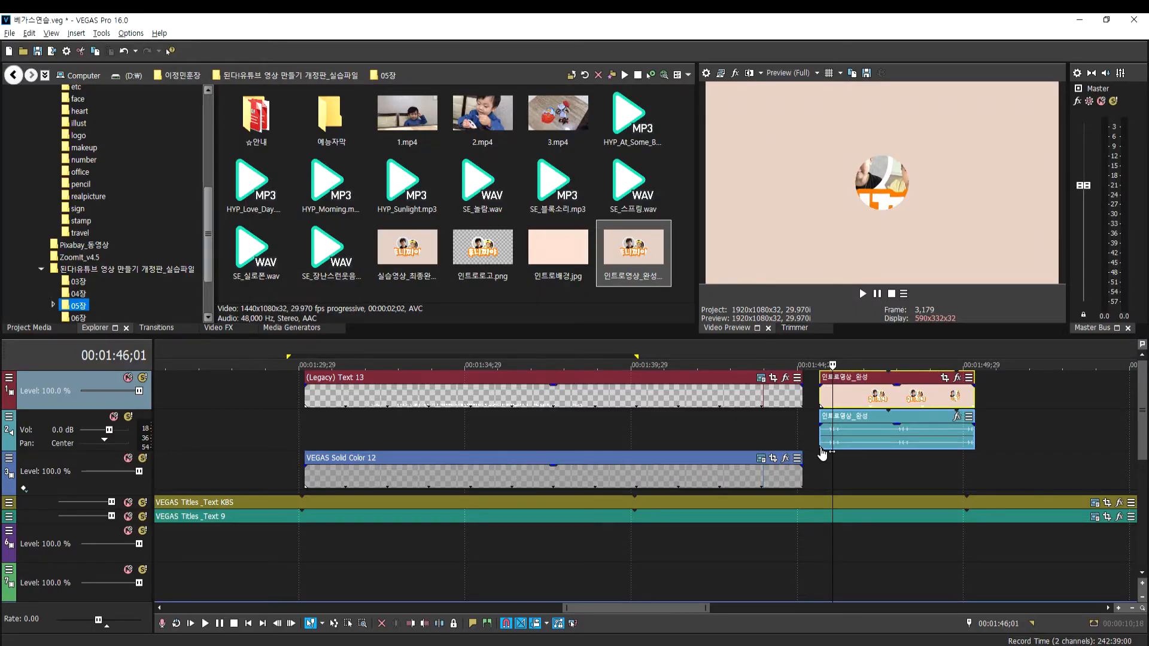
Switch back to VEGAS Pro, delete the stretched intro clip, and undo the changes back to before its insertion
left_click(860, 434)
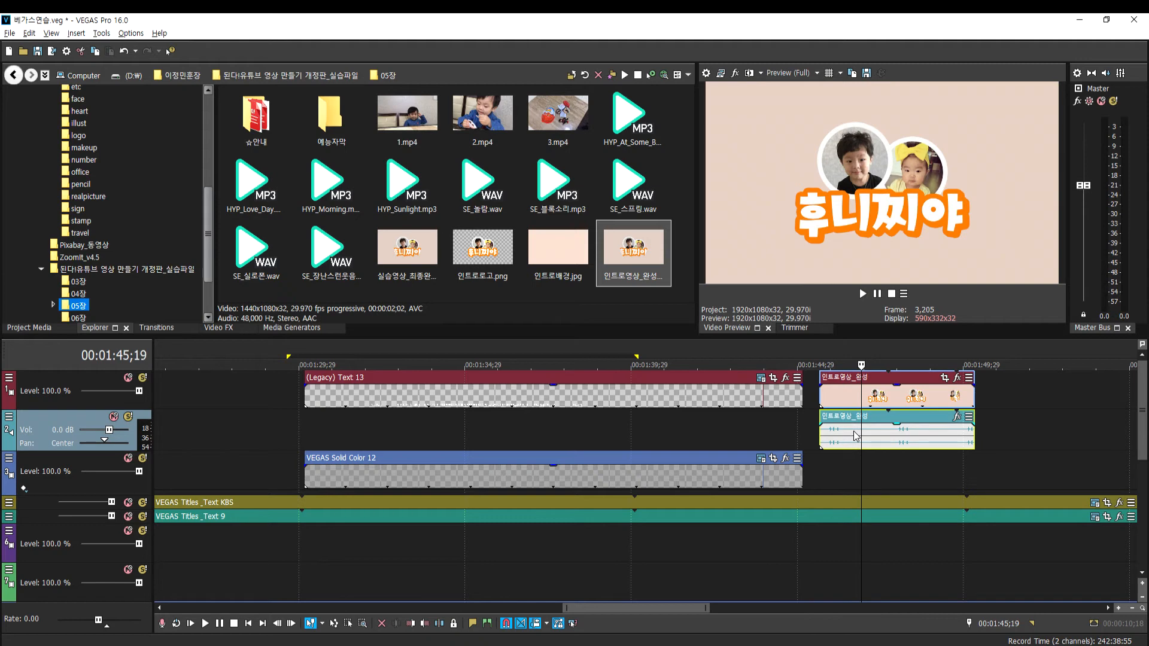
key("Delete")
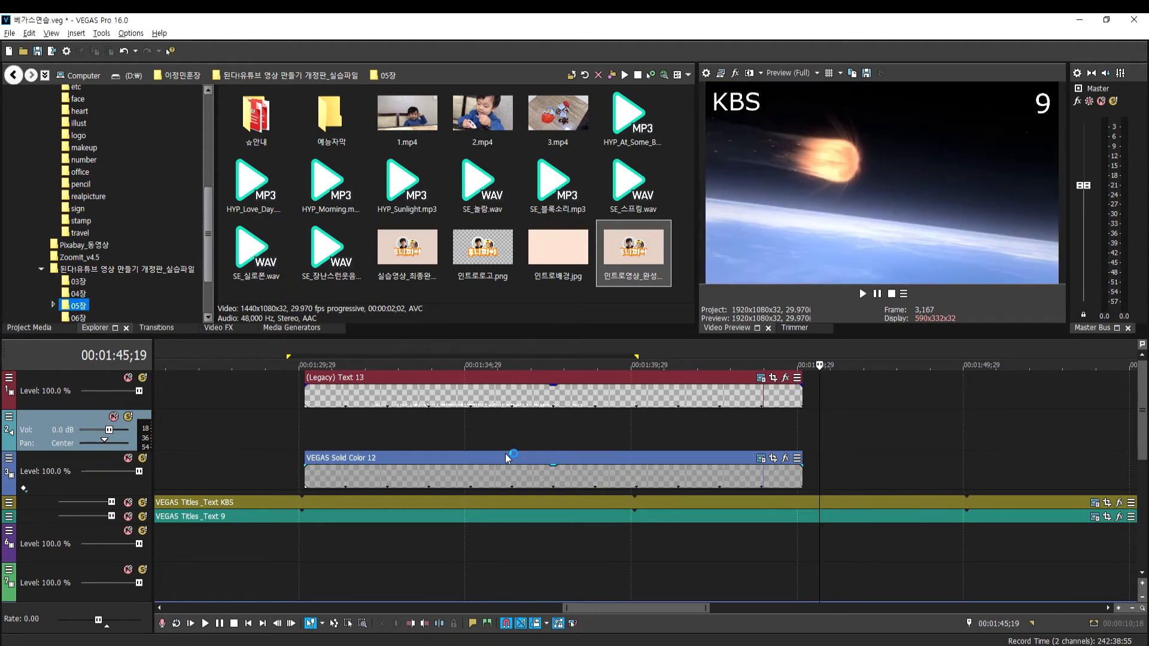
key("ctrl+z")
key("ctrl+z")
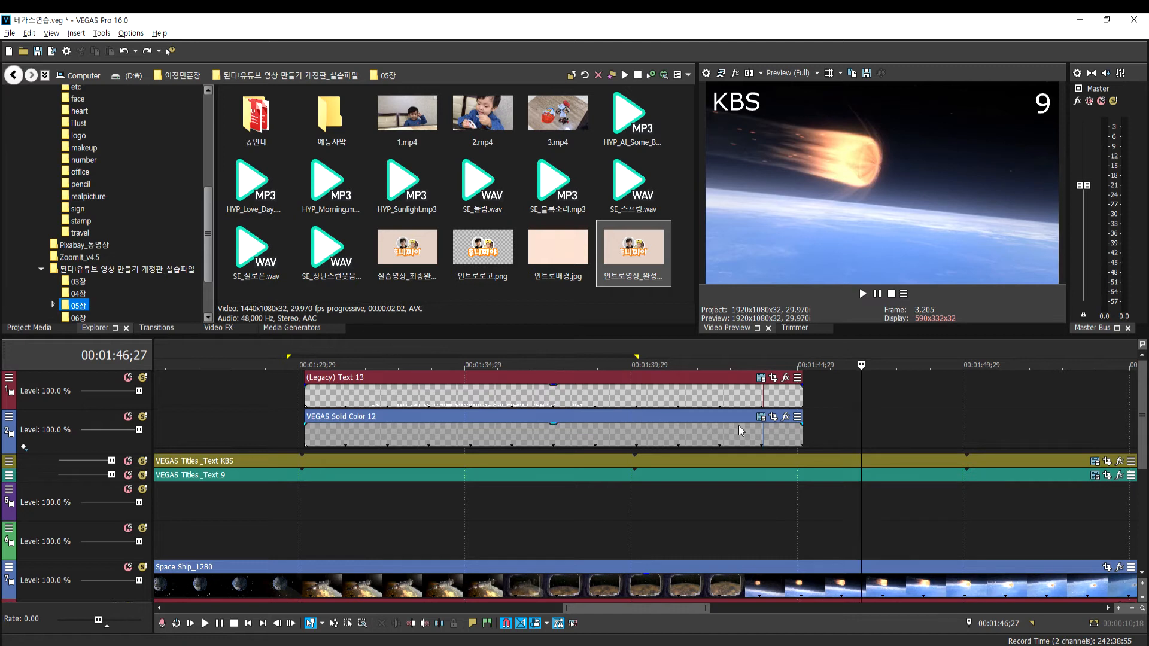
Review the (Legacy) Text 13 media settings and the surrounding tracks, placing the cursor just after the ticker events
left_click(761, 380)
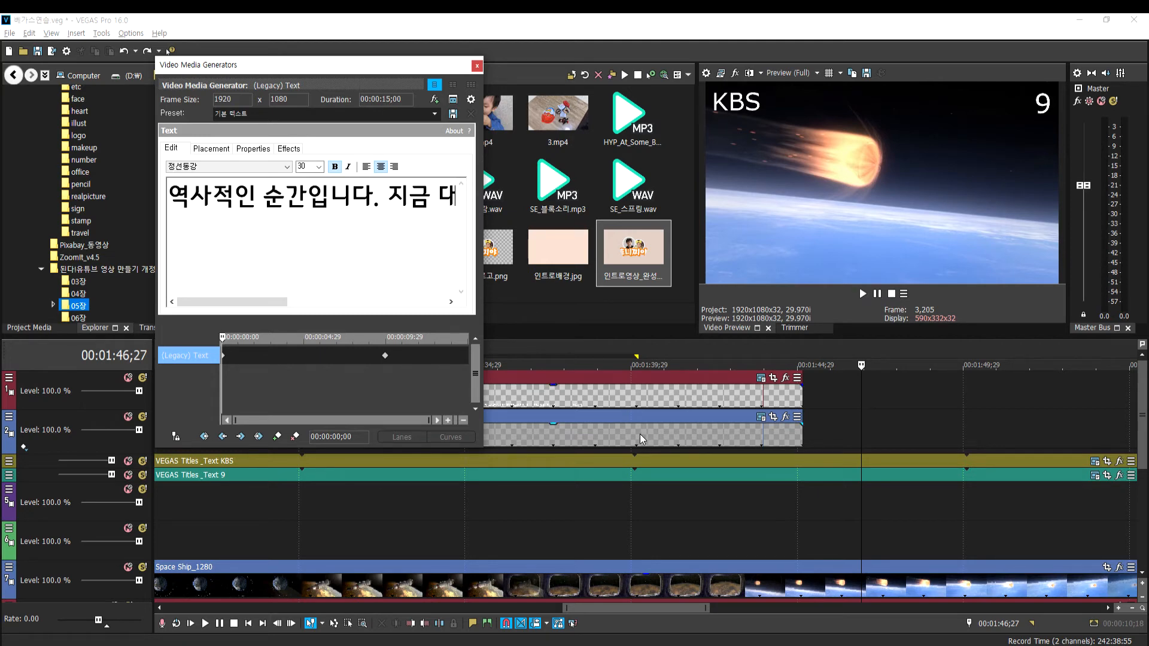
left_click(477, 66)
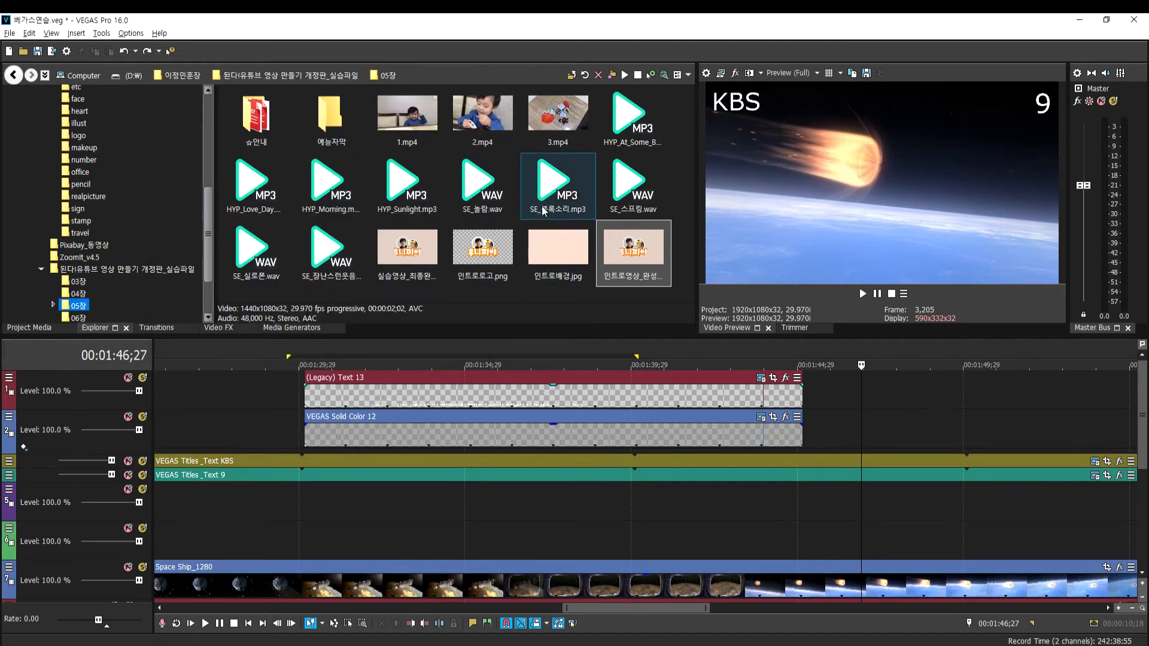
scroll(609, 442, "down", 3)
scroll(609, 443, "up", 2)
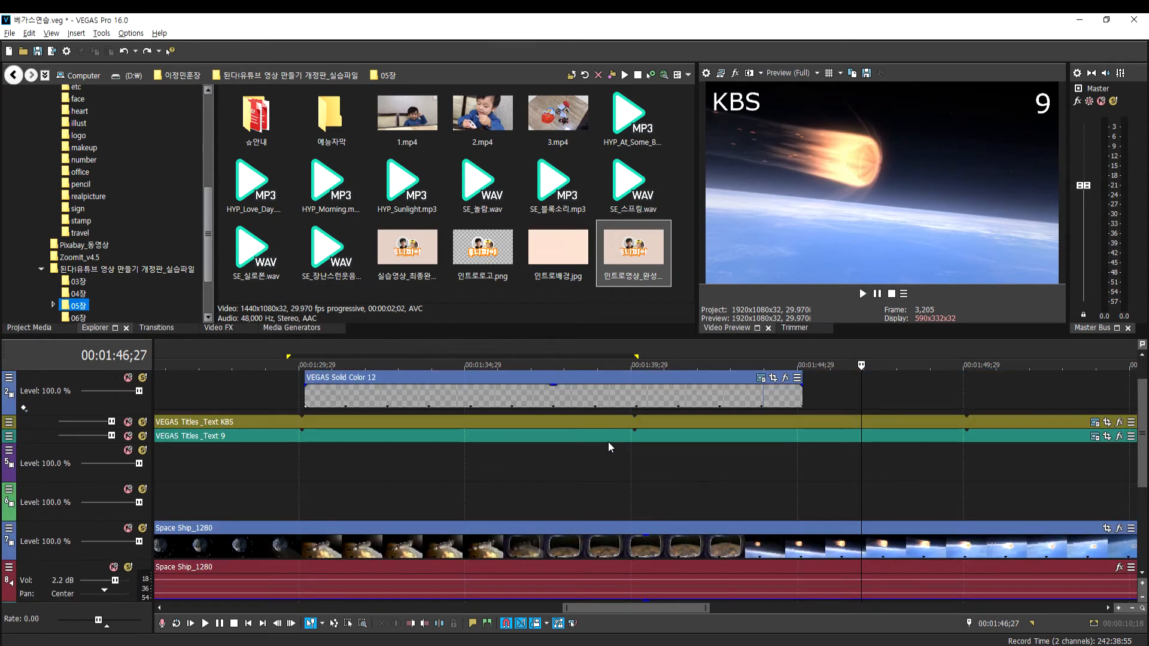
scroll(608, 443, "down", 3)
scroll(608, 443, "up", 3)
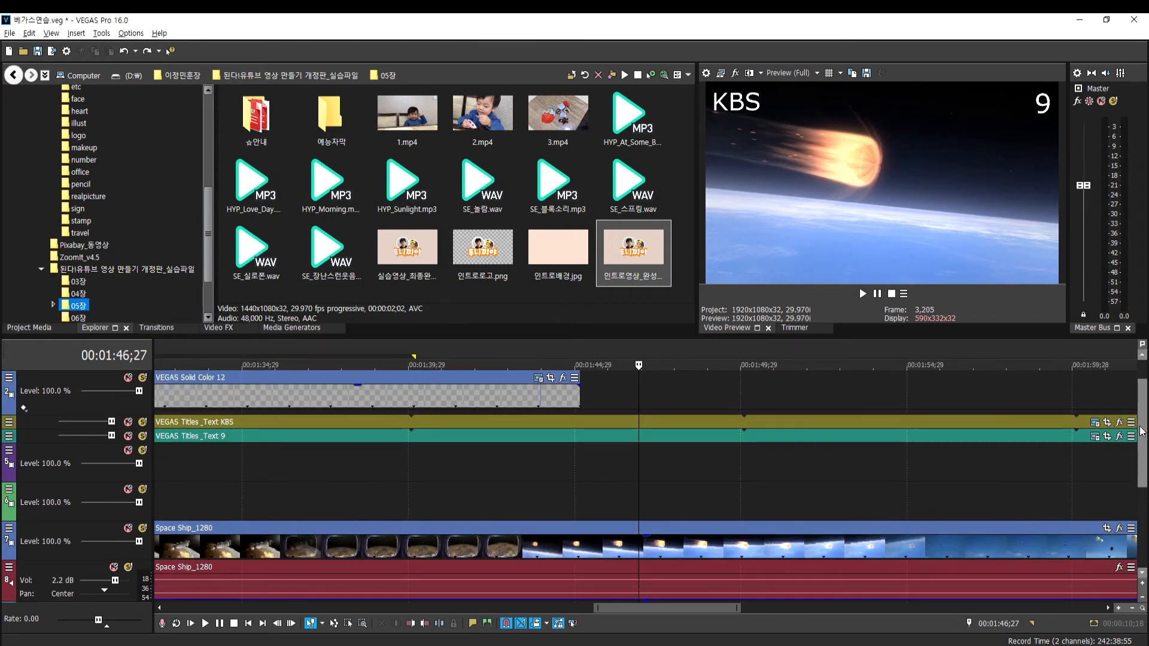
scroll(1141, 383, "up", 1)
left_click(320, 393)
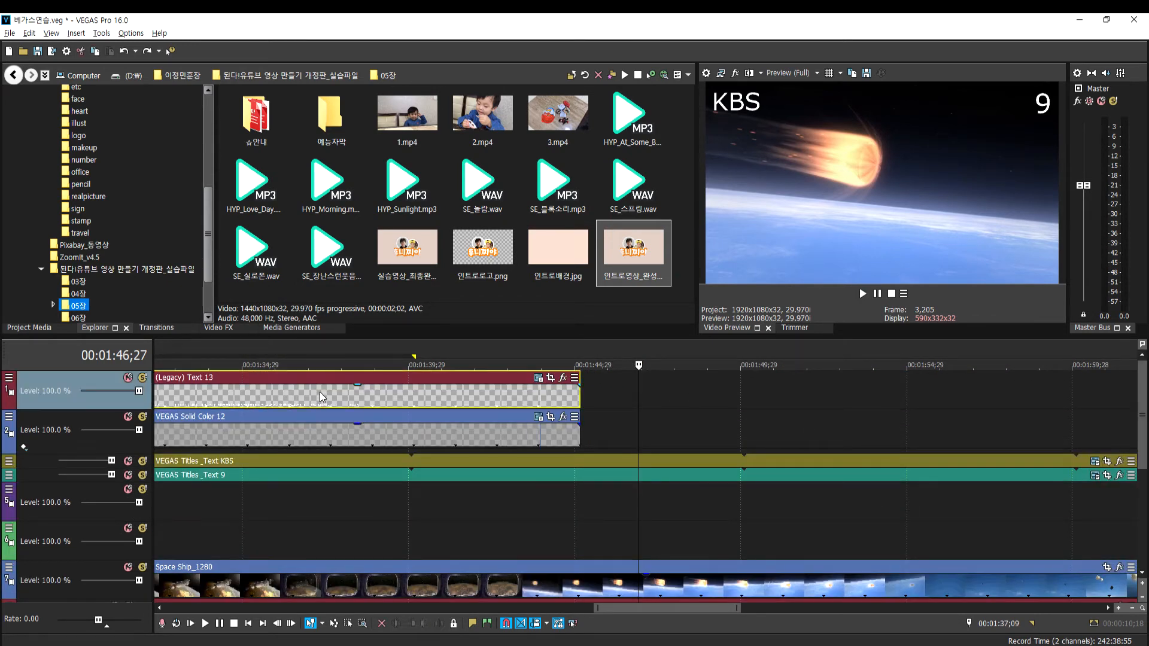
left_click(597, 429)
scroll(573, 449, "down", 3)
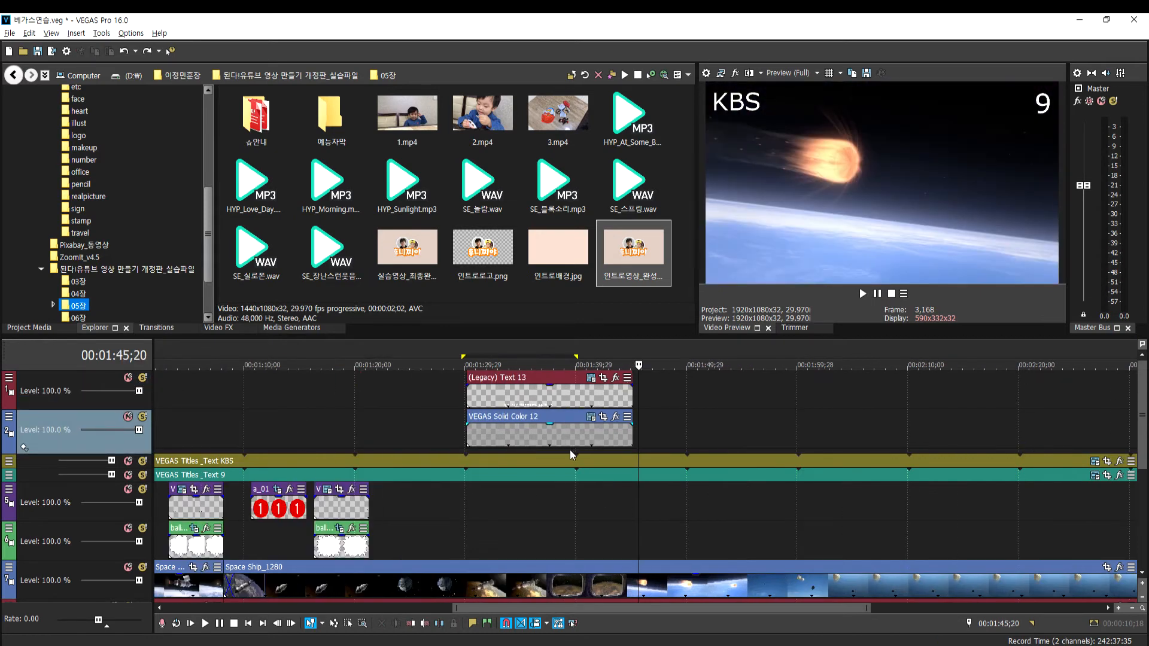
Add a Gray Solid Color event to the second track at about 00:01:54, using its default 10-second duration
left_click(278, 328)
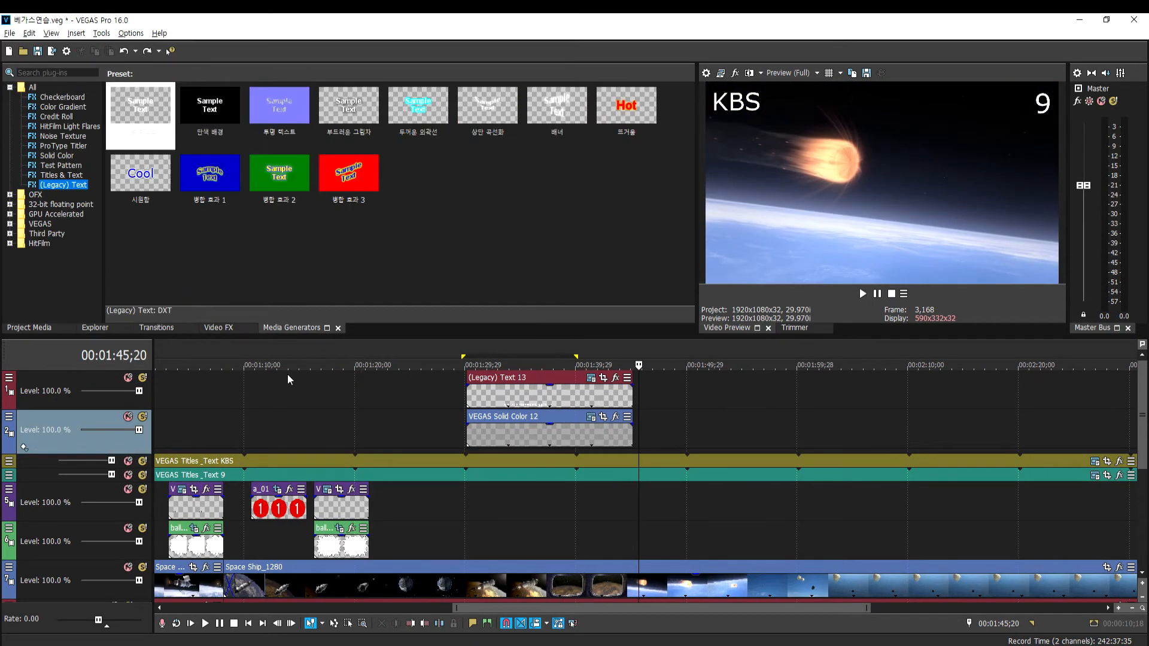
left_click(58, 157)
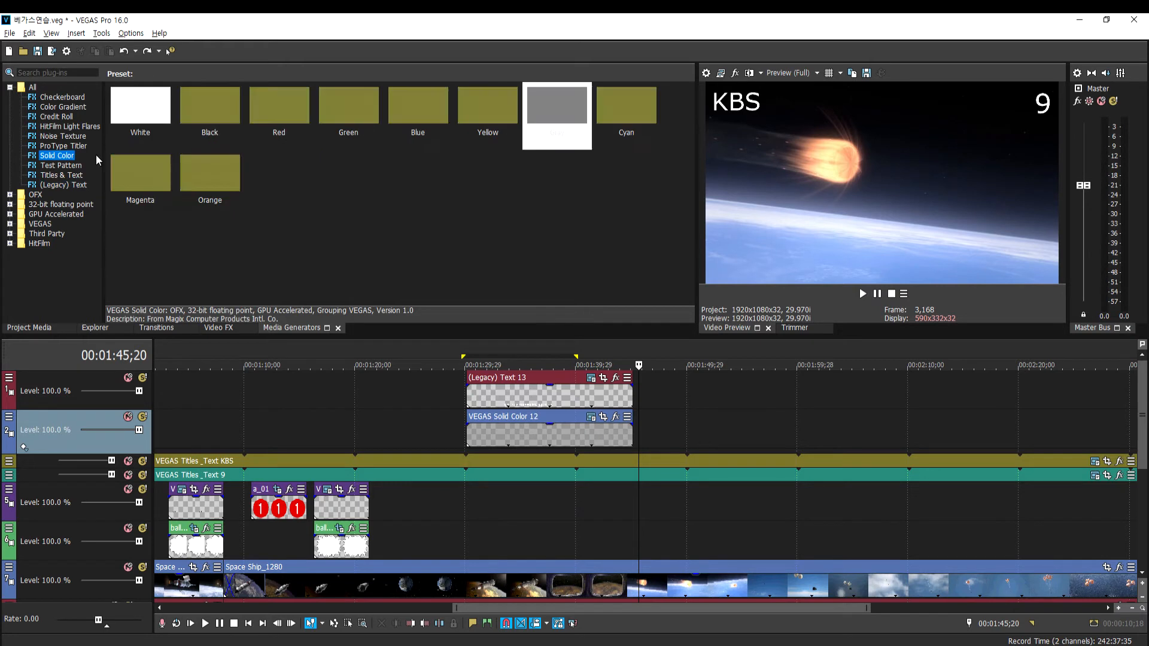
left_click_drag(562, 106, 732, 430)
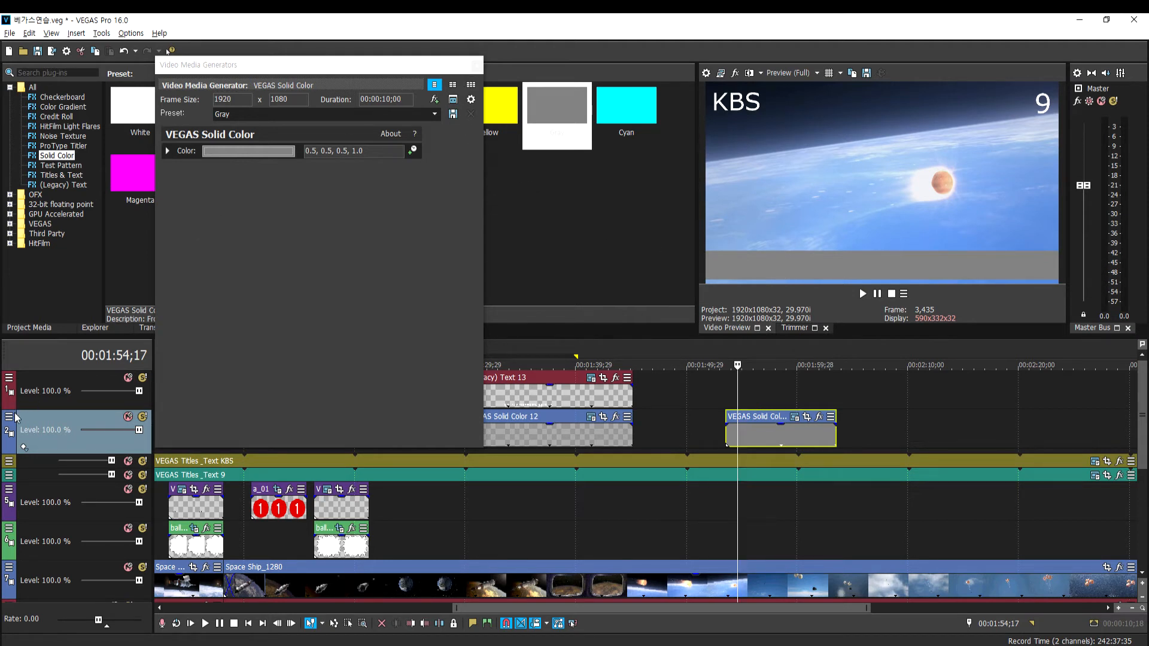
Make the new gray bar semi-transparent by setting its color to 0.5, 0.5, 0.5, 0.51, and close its generator settings
left_click(236, 153)
left_click_drag(305, 181, 306, 245)
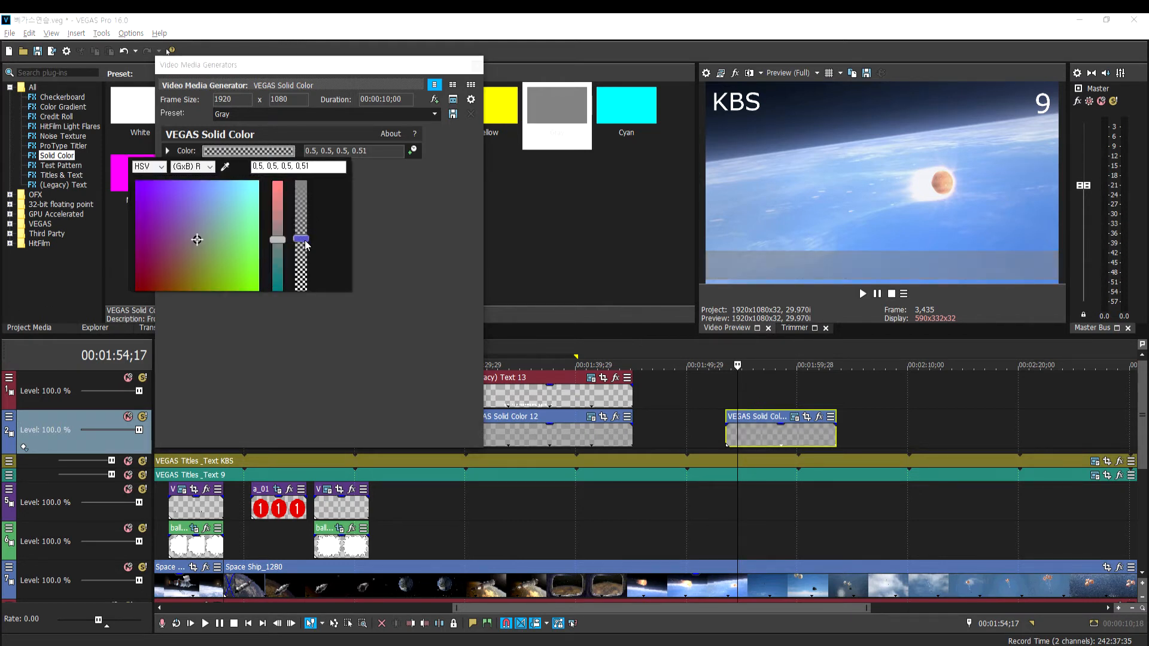
left_click(488, 72)
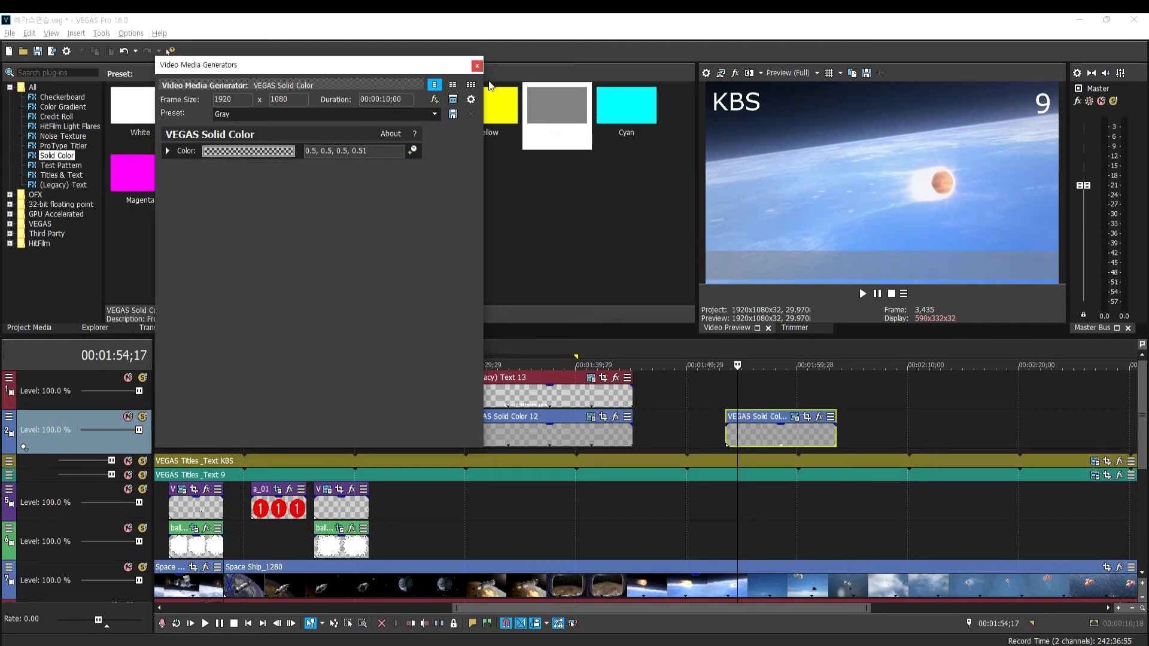
left_click(478, 67)
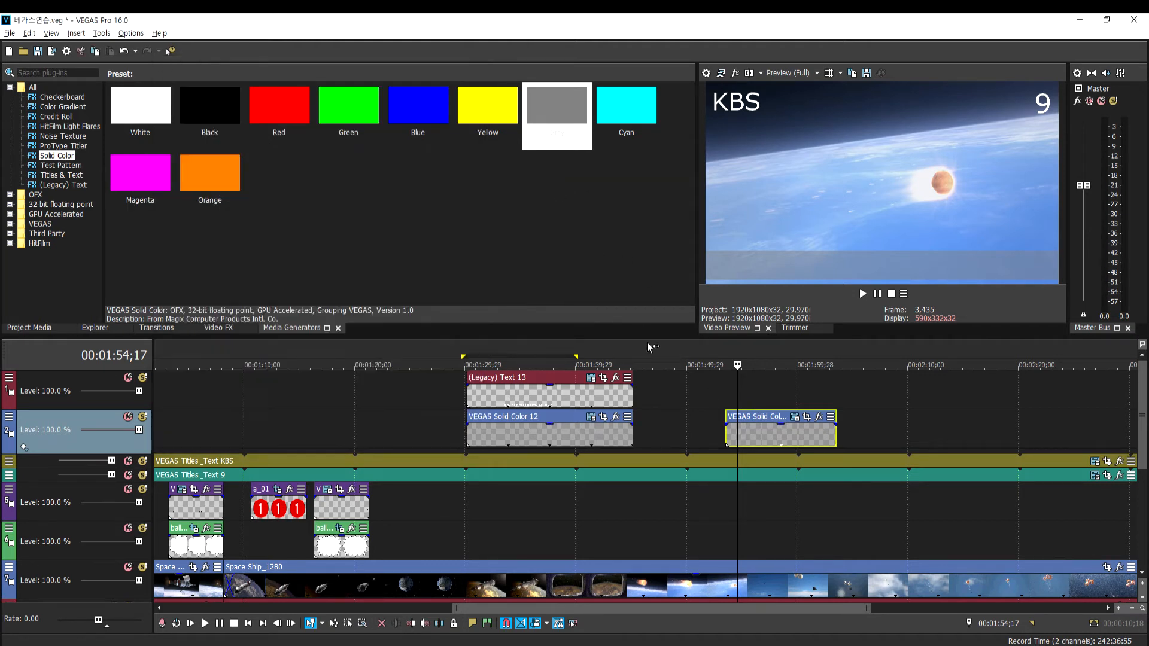
left_click(744, 392)
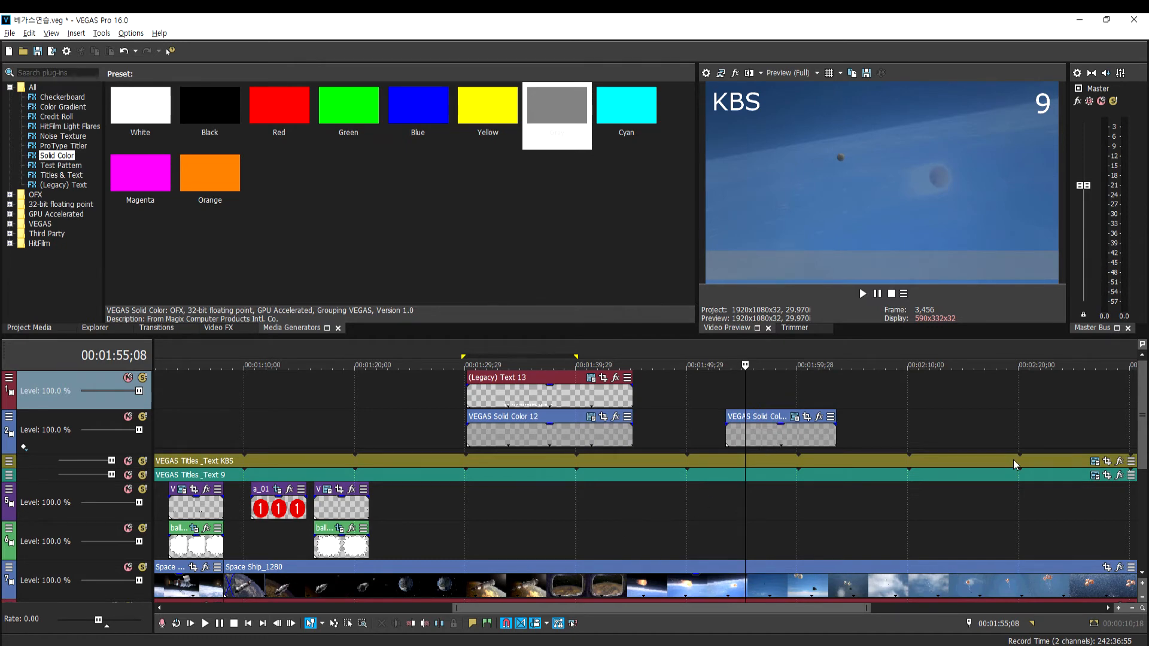
Bring the lower video and audio tracks into view and open the Pixabay_동영상 folder in the media browser
left_click_drag(1142, 428, 1143, 518)
scroll(813, 529, "down", 3)
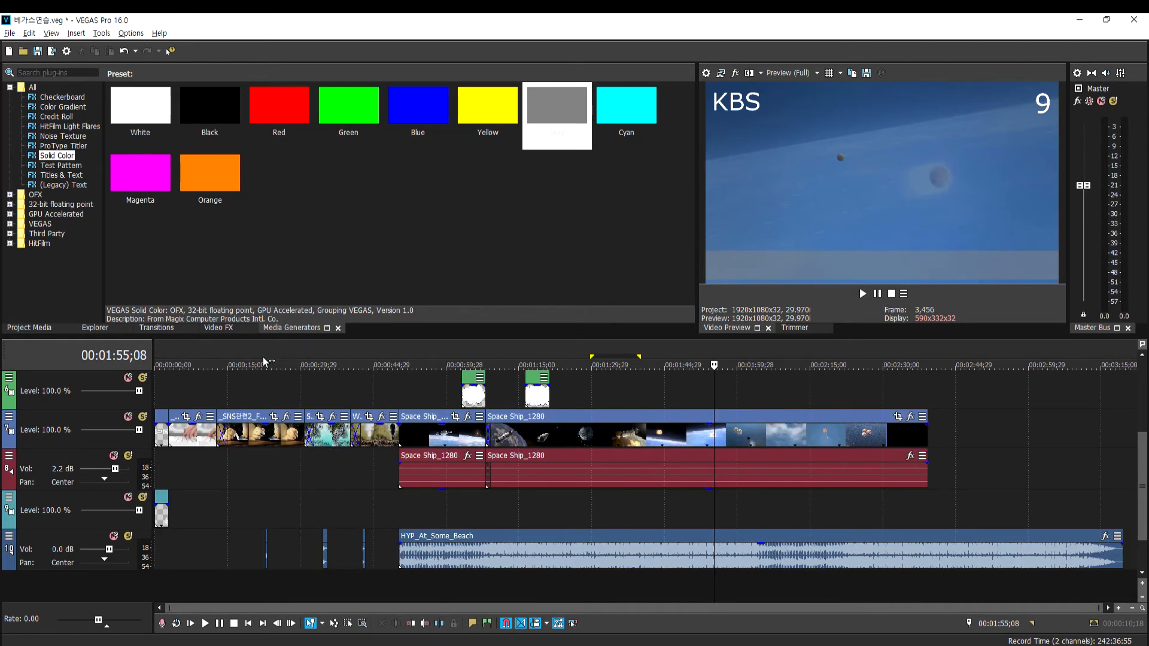
left_click(102, 329)
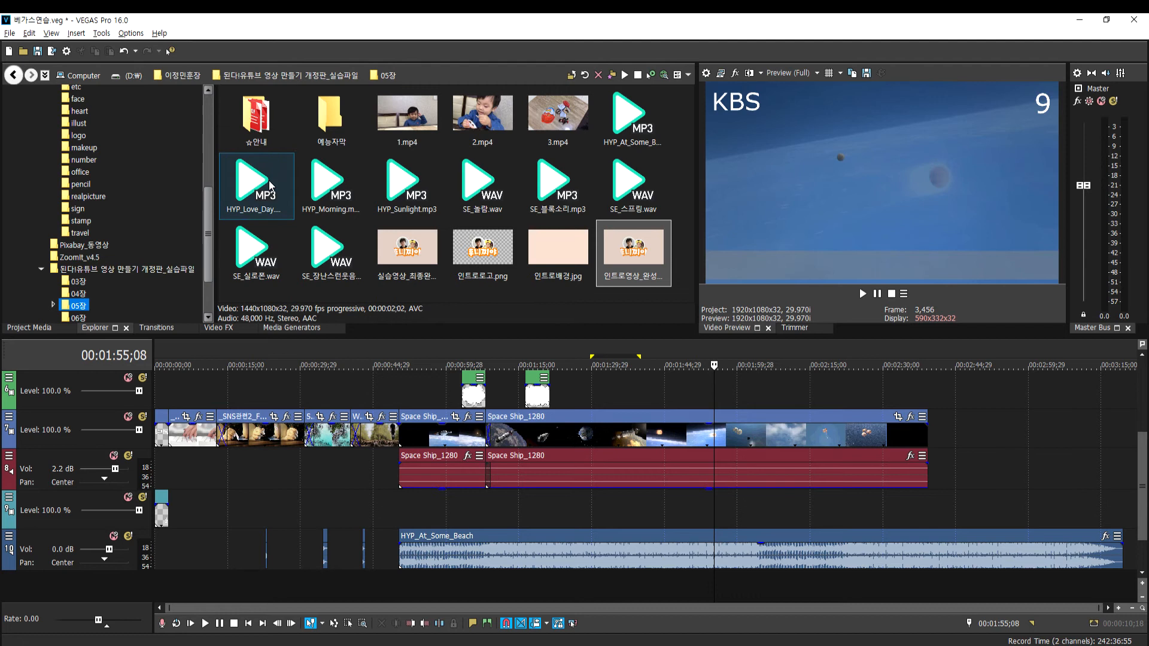
left_click(81, 293)
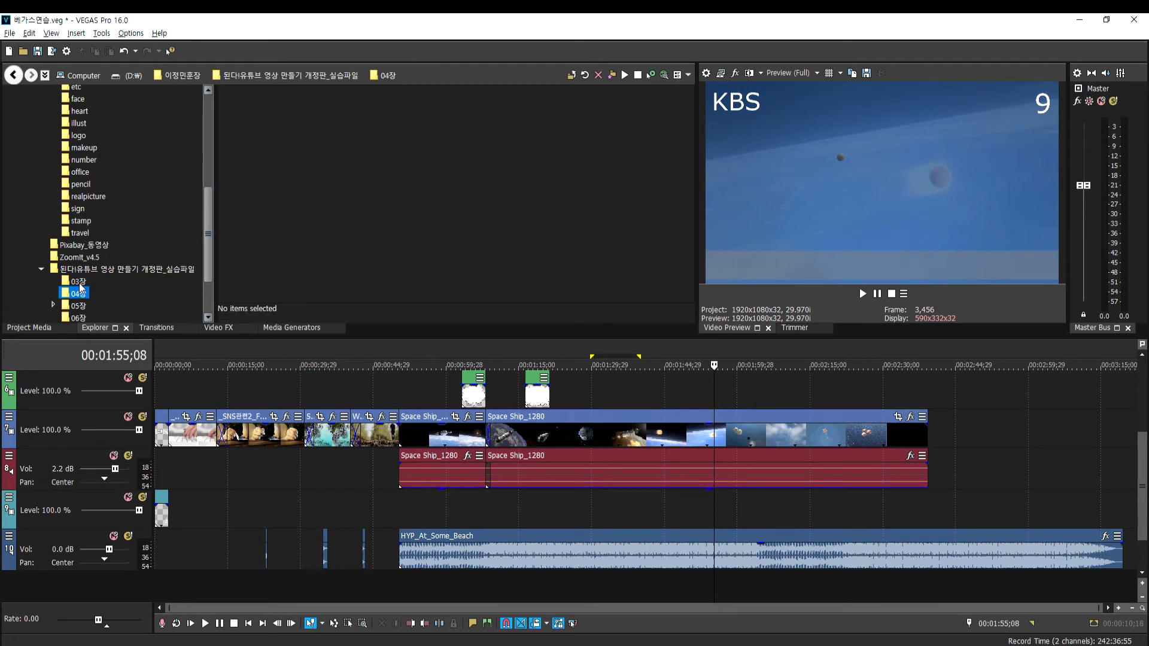
left_click(78, 282)
scroll(93, 245, "up", 6)
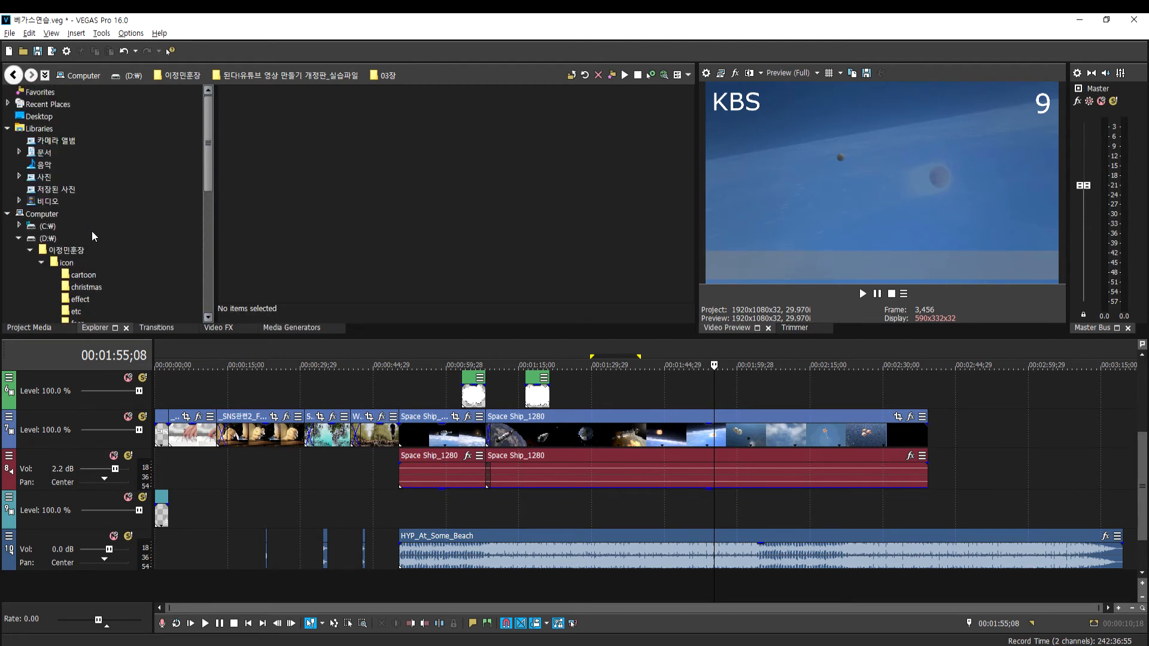
left_click(40, 263)
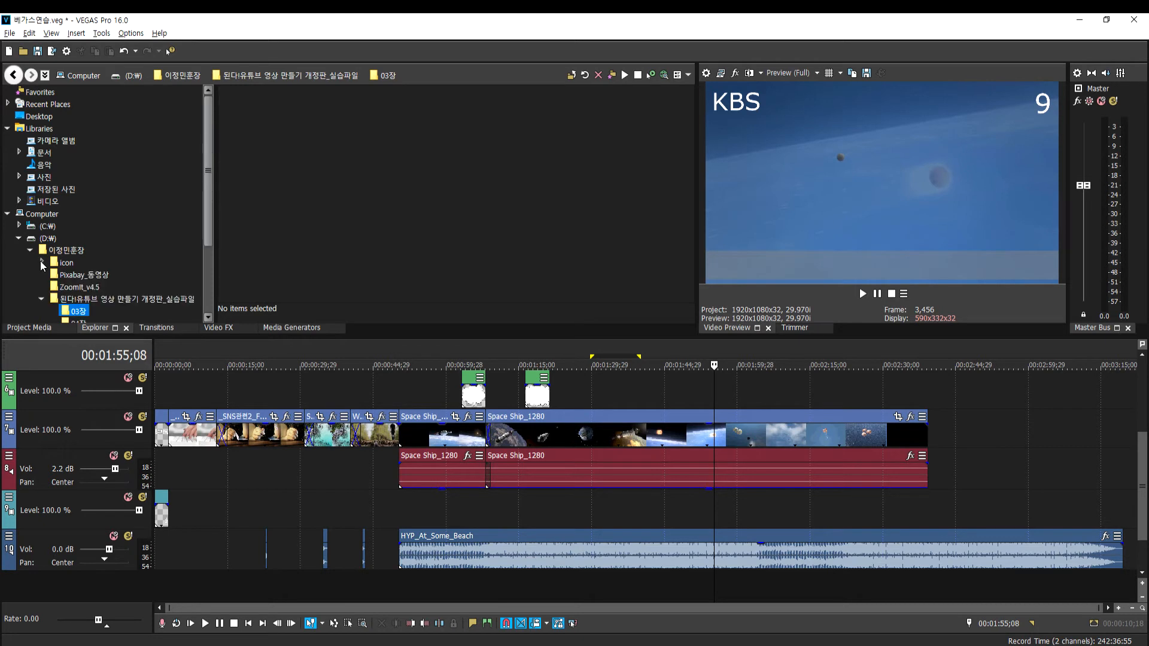
scroll(105, 297, "down", 2)
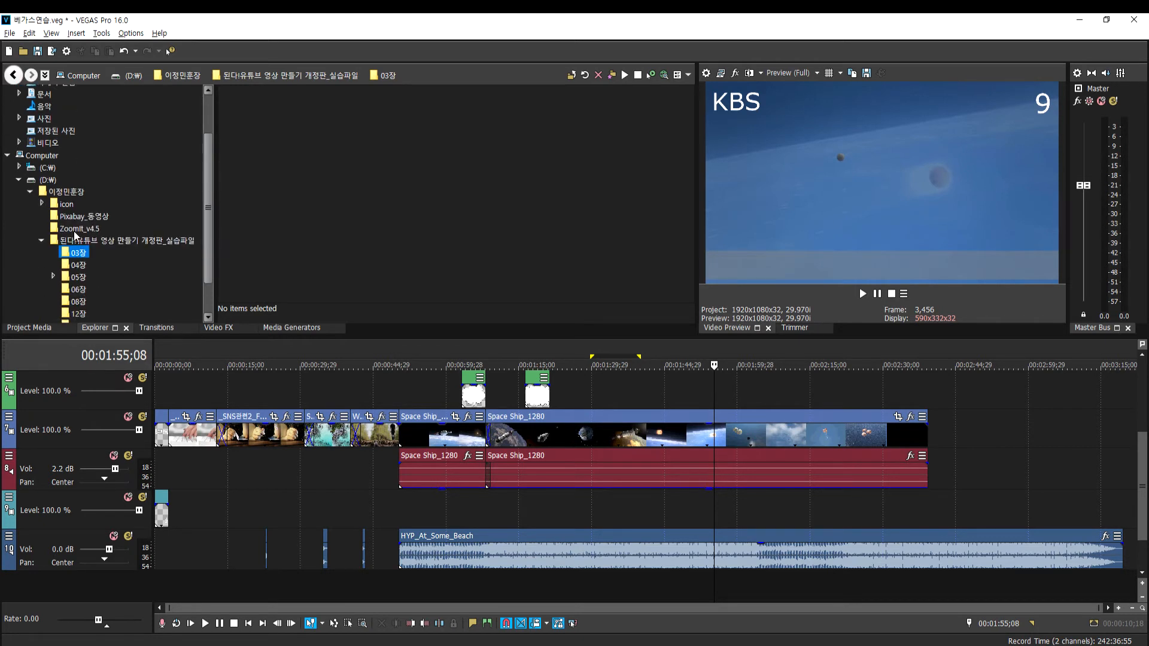
left_click(81, 217)
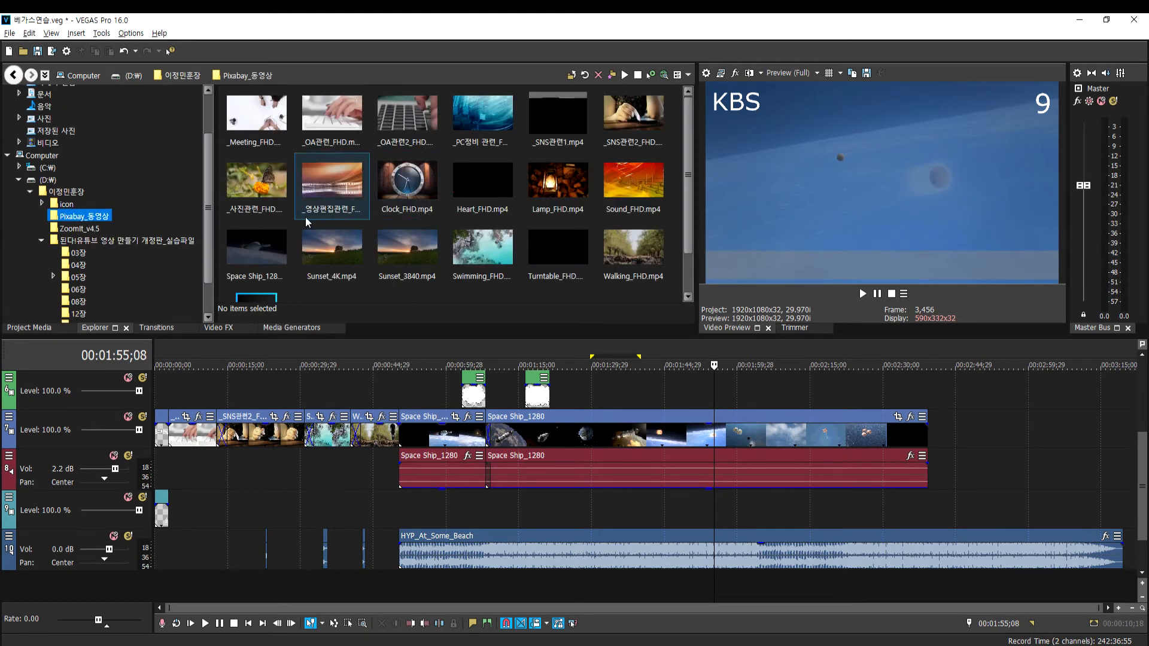
Add the _사진관련_FHD clip directly after the Space Ship_1280 video and play it at normal speed
left_click_drag(248, 182, 952, 446)
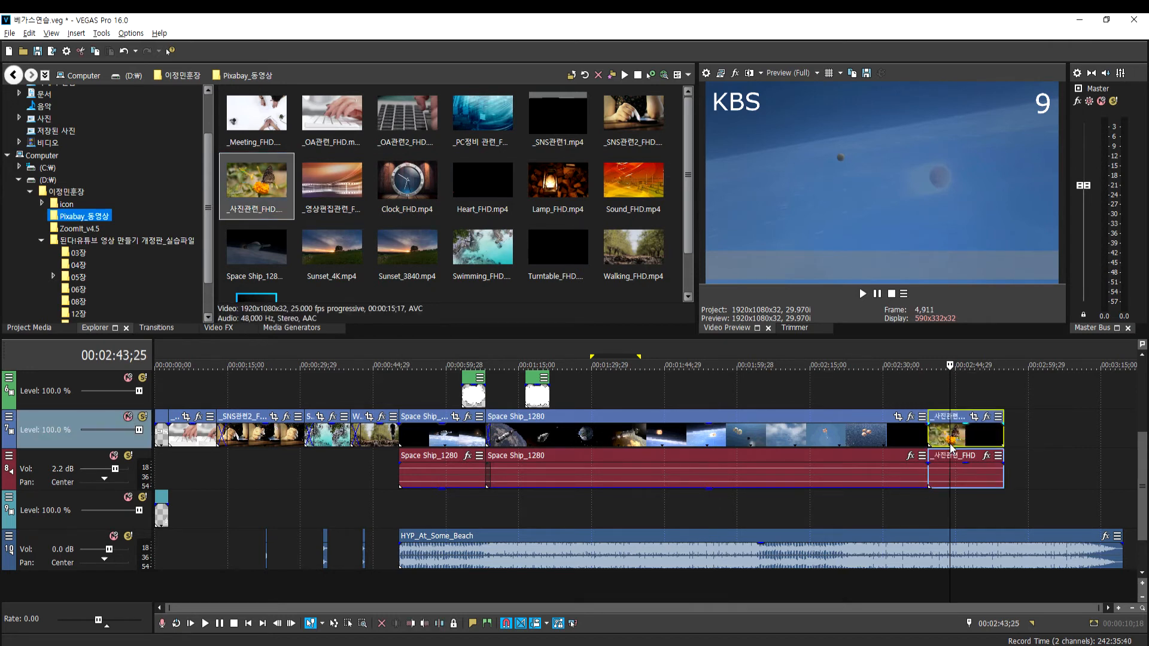
key("space")
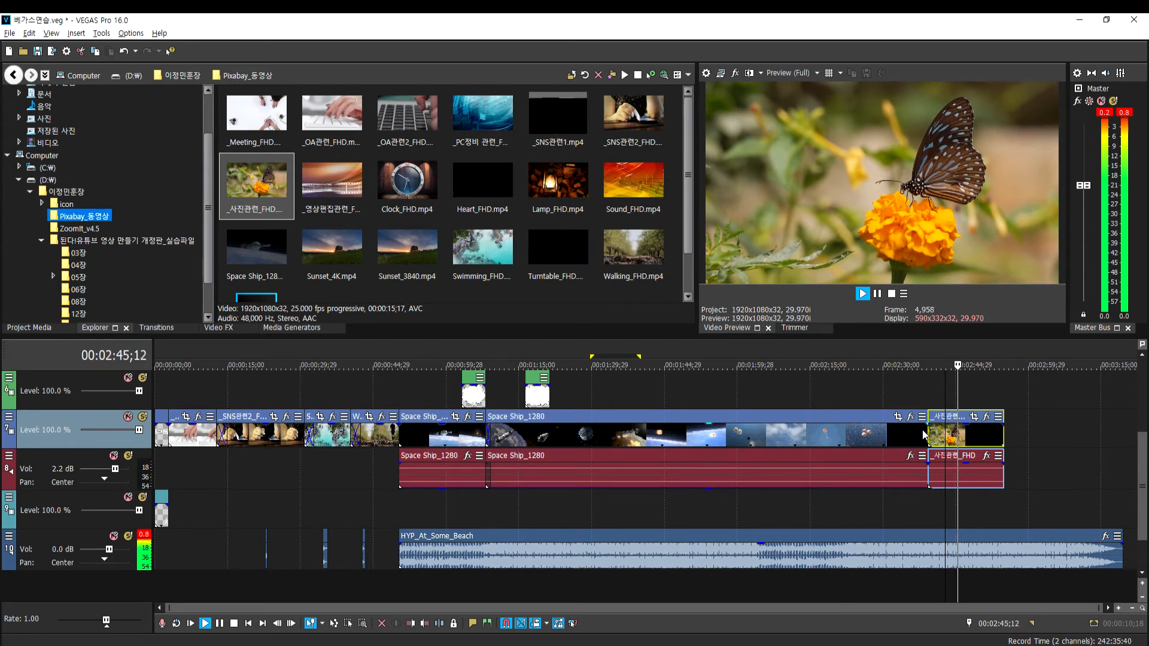
key("space")
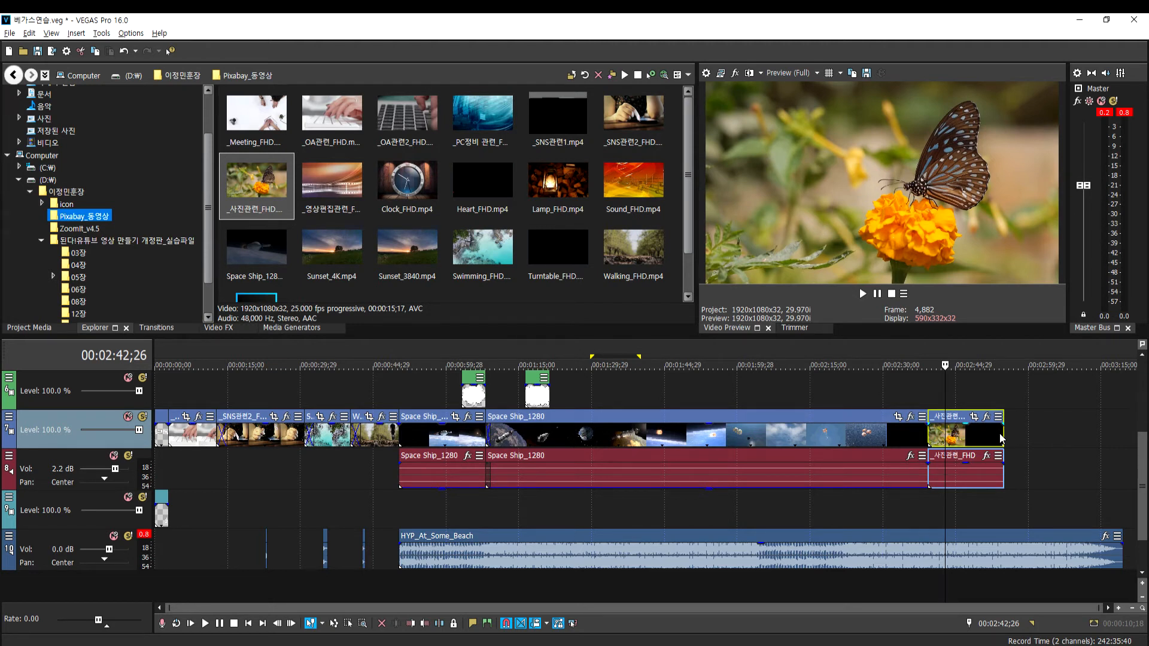
Time-stretch the _사진관련_FHD clip until it ends with the HYP_At_Some_Beach audio, at 38.8% speed, and play the slowed clip
left_click_drag(1003, 435, 1046, 432)
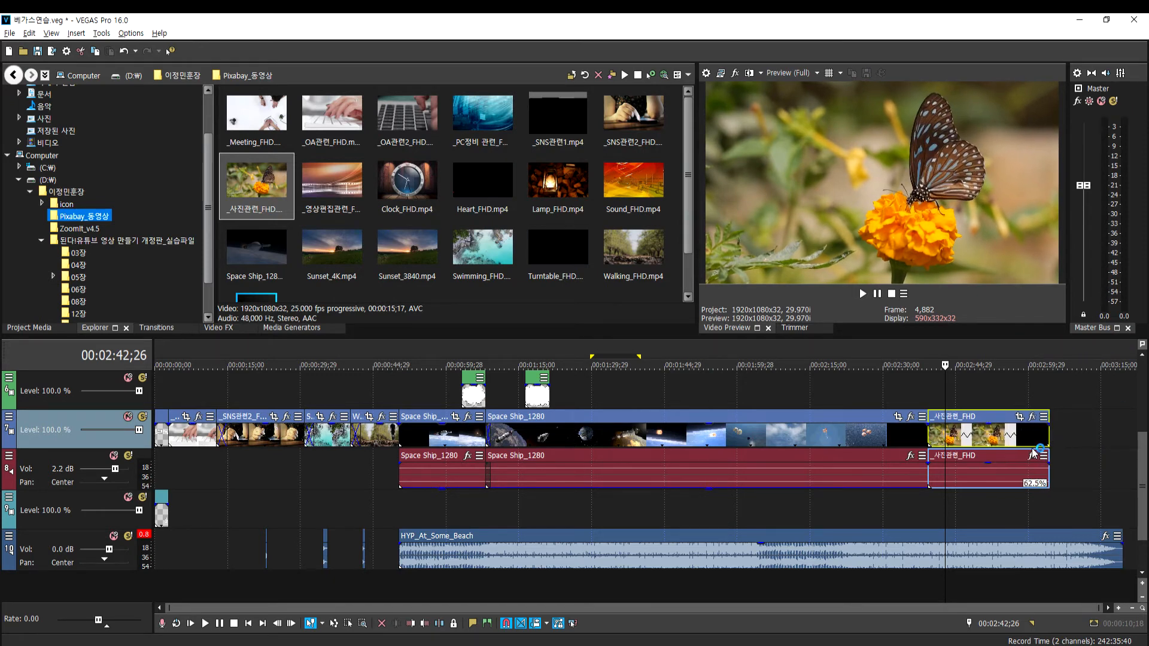
key("ctrl+z")
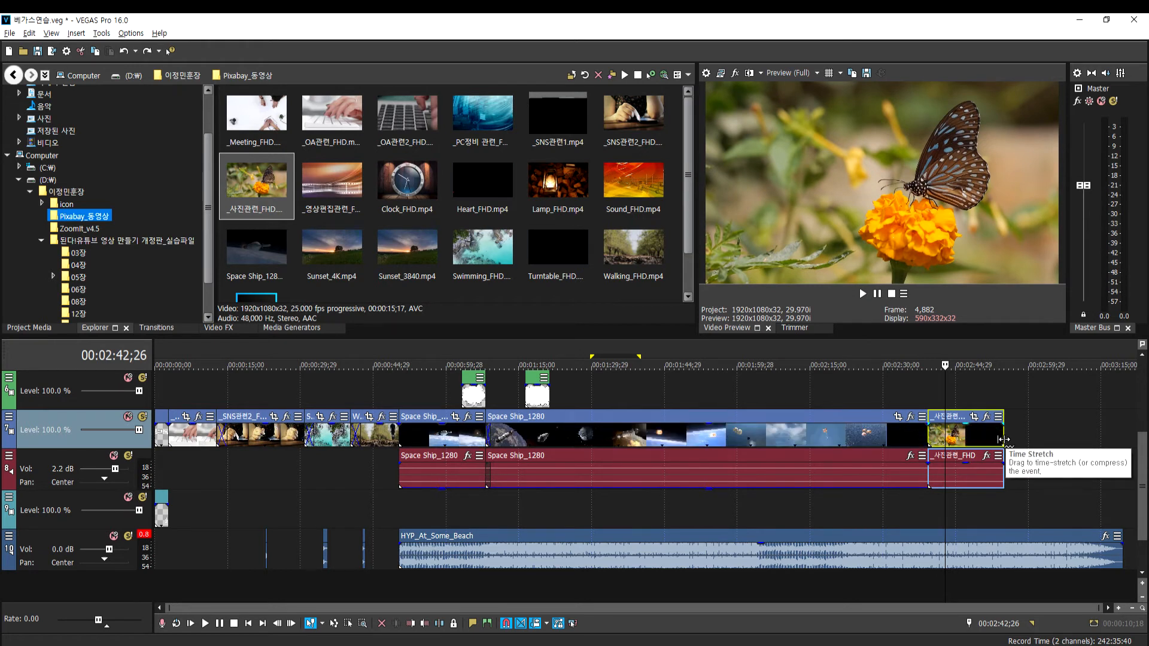
left_click_drag(1003, 437, 1120, 432)
left_click(978, 449)
key("space")
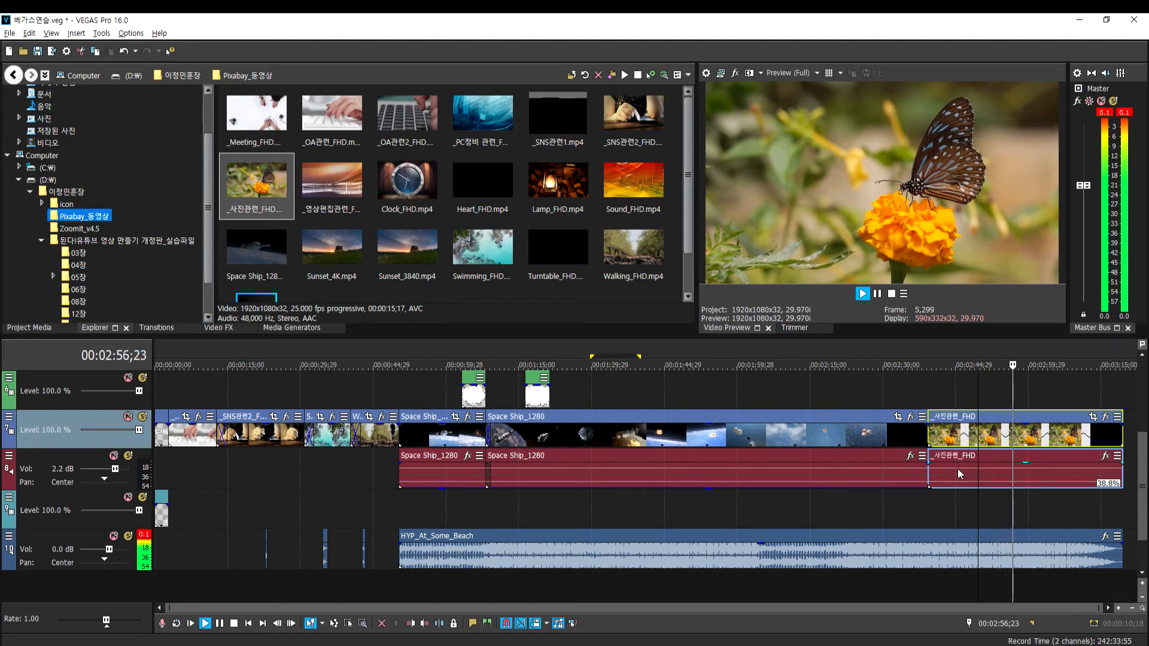
left_click(941, 510)
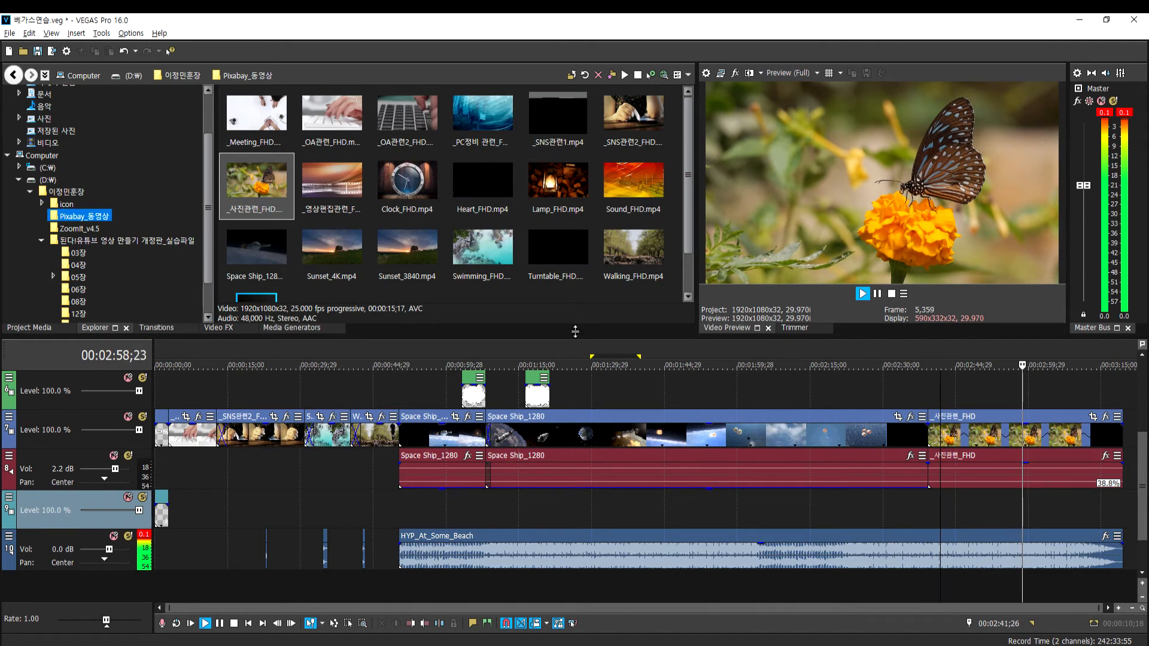
Add a second copy of the _사진관련_FHD clip right after the stretched one and play it
left_click_drag(1020, 403, 1130, 440)
left_click(1130, 444)
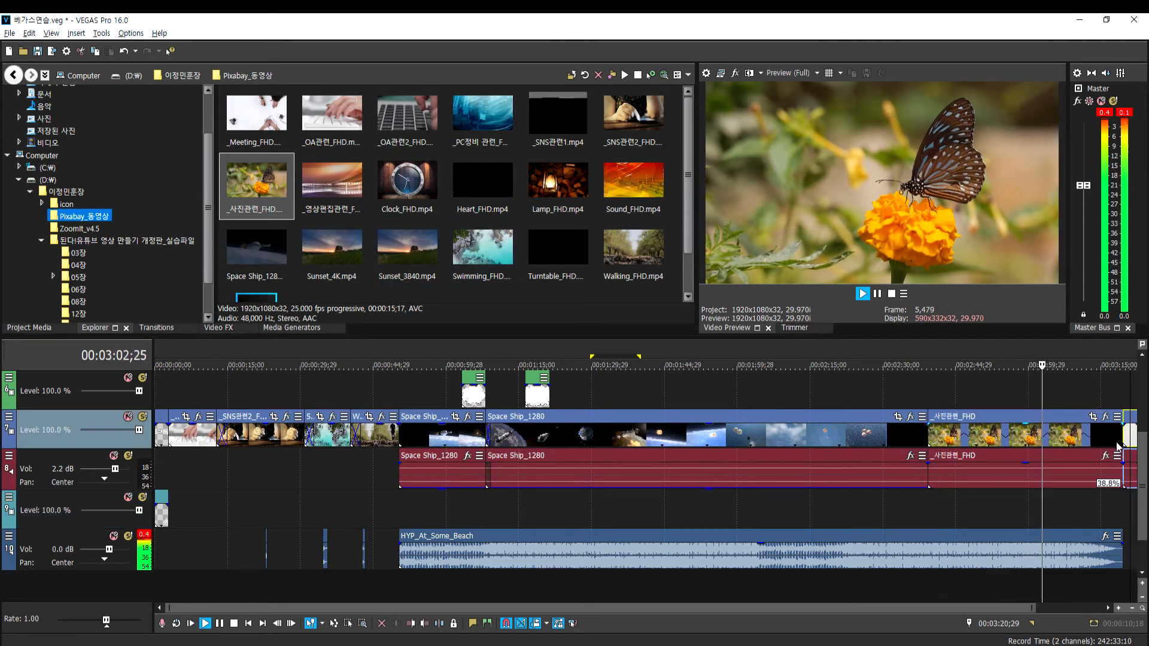
key("space")
key("space")
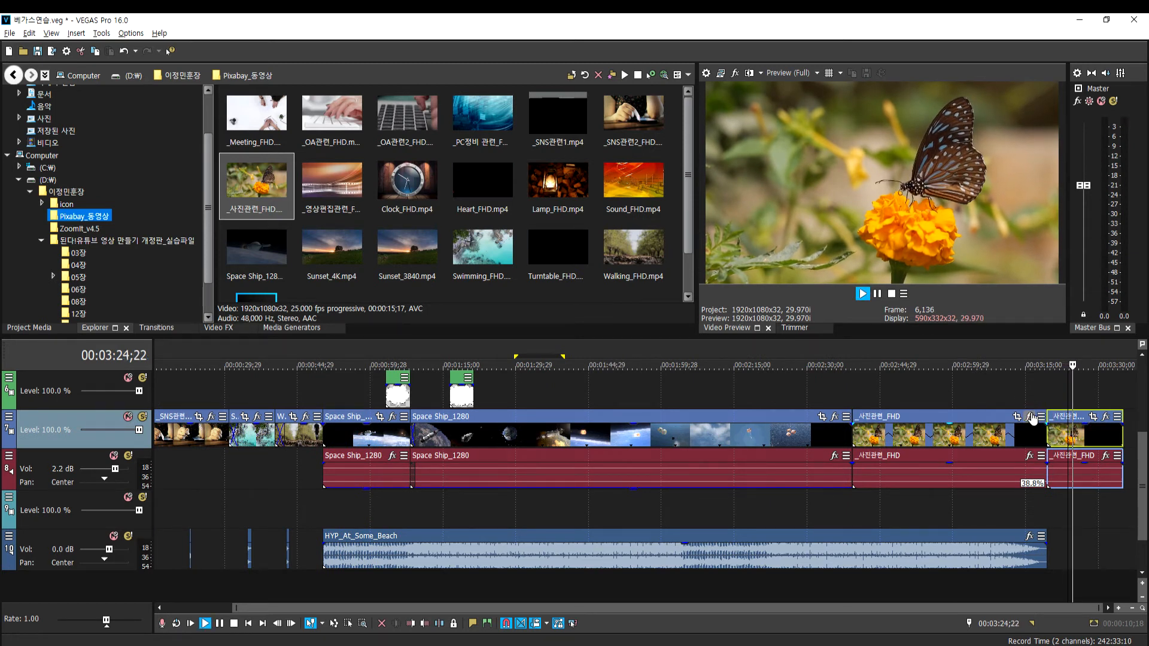
key("space")
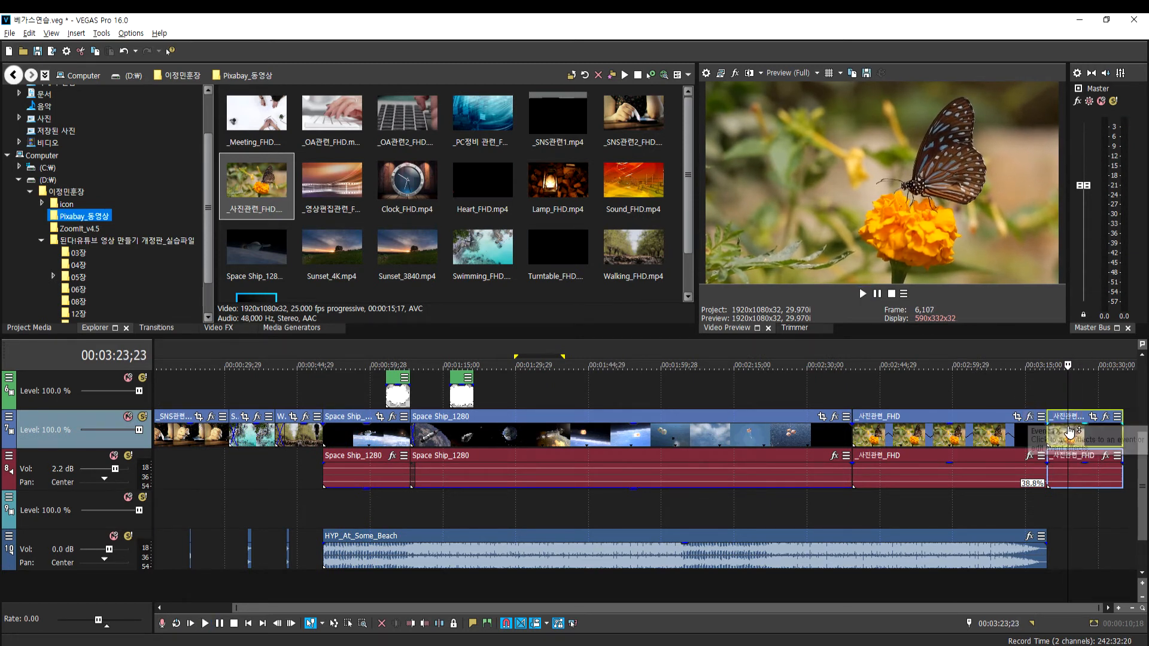
Time-compress the second _사진관련_FHD clip to 196.4% speed and play its time range
left_click_drag(1121, 438, 1084, 438)
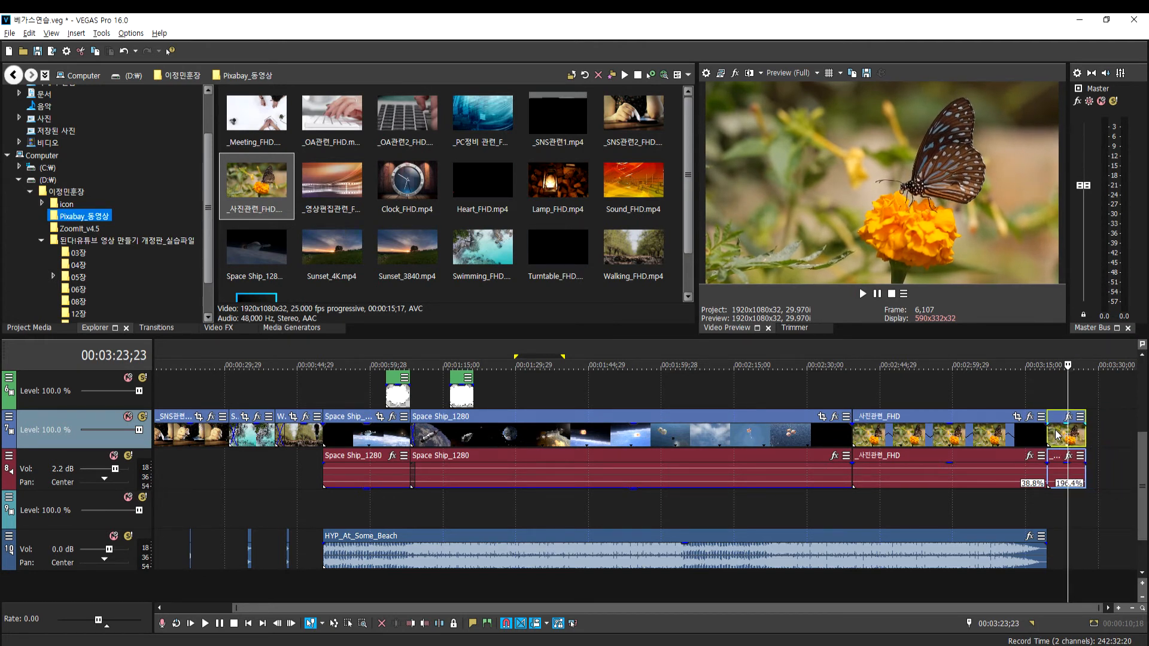
double_click(1063, 440)
key("space")
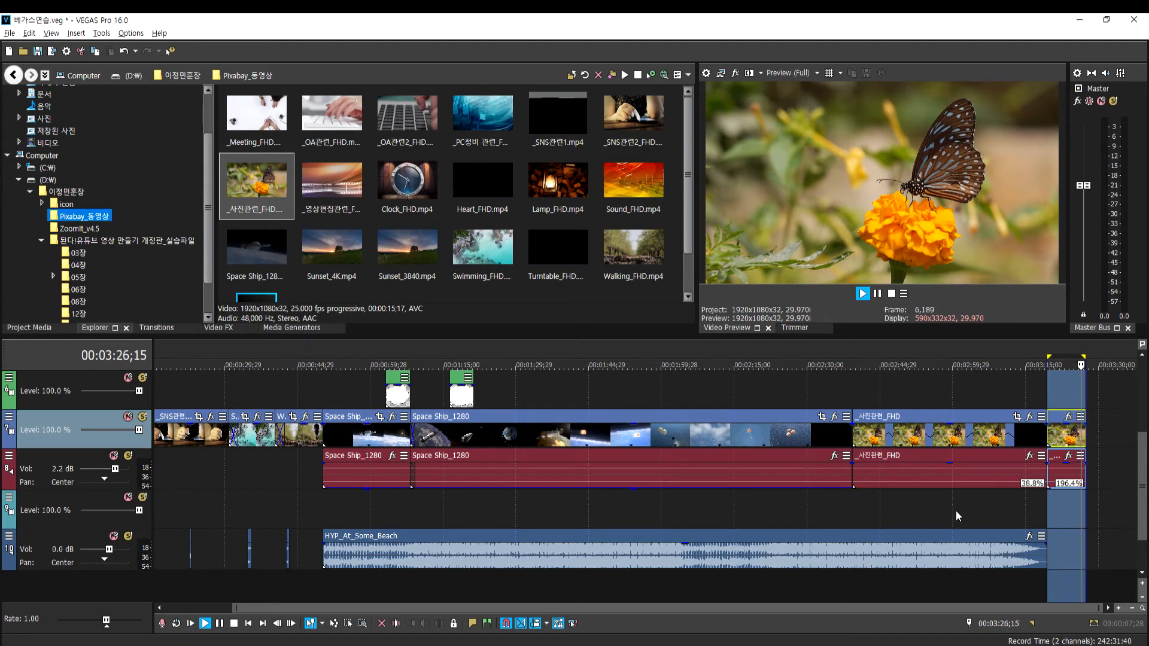
Switch to Notepad, insert ">" before "반복 재생" in the last line, and start a new line below it
left_click(738, 604)
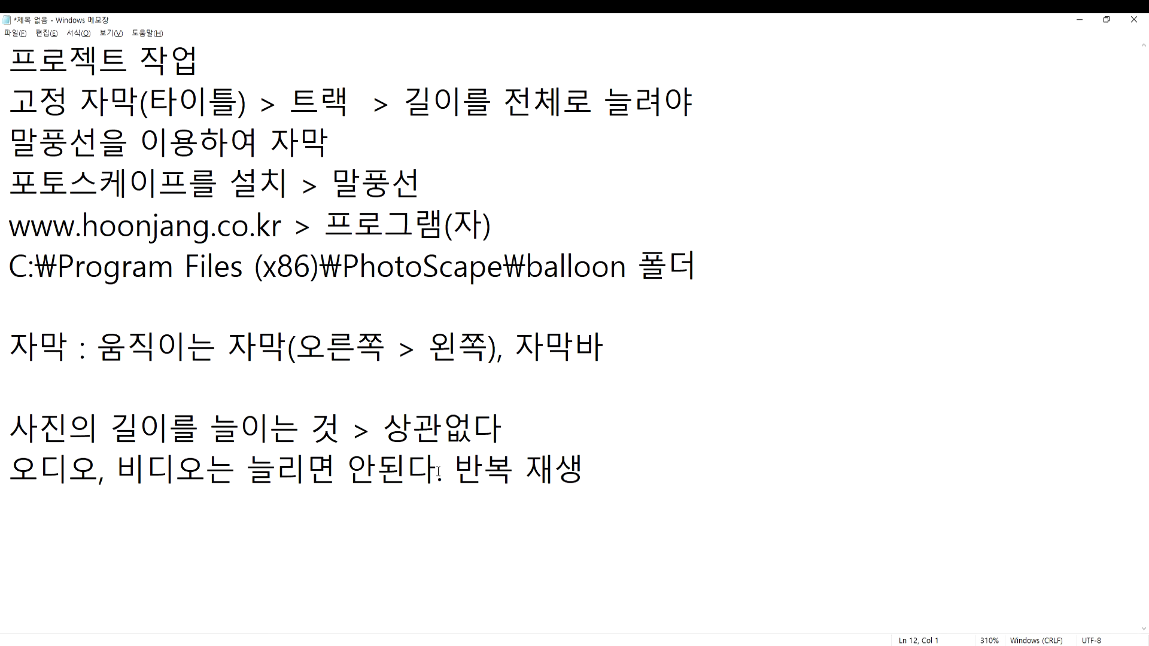
type(">")
key("End")
key("Return")
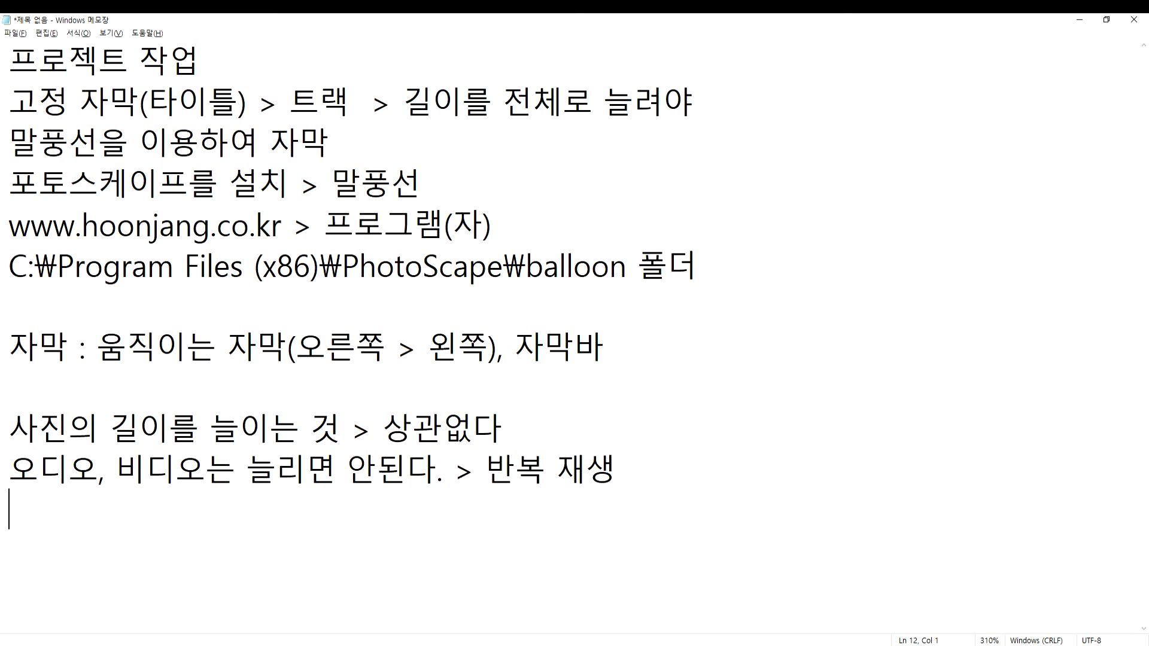
Write "슬로우 비디오, " on the new line, removing the mistyped word after the comma
scroll(267, 463, "down", 3)
left_click(22, 229)
type("스ㄹ로우 비")
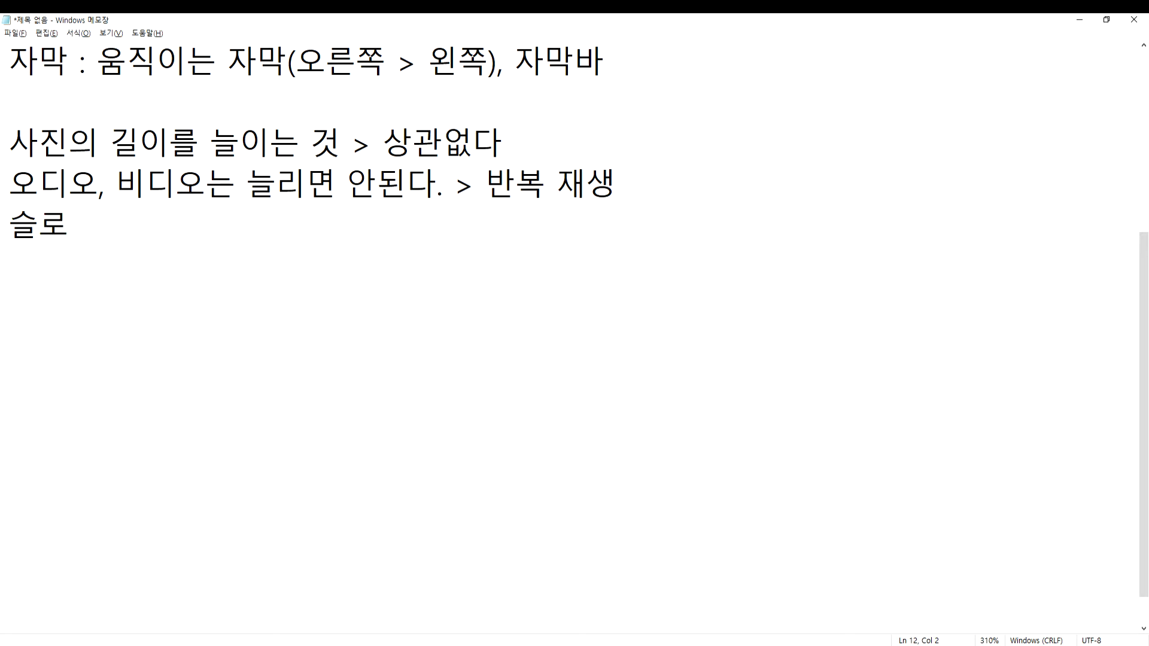
type("디오")
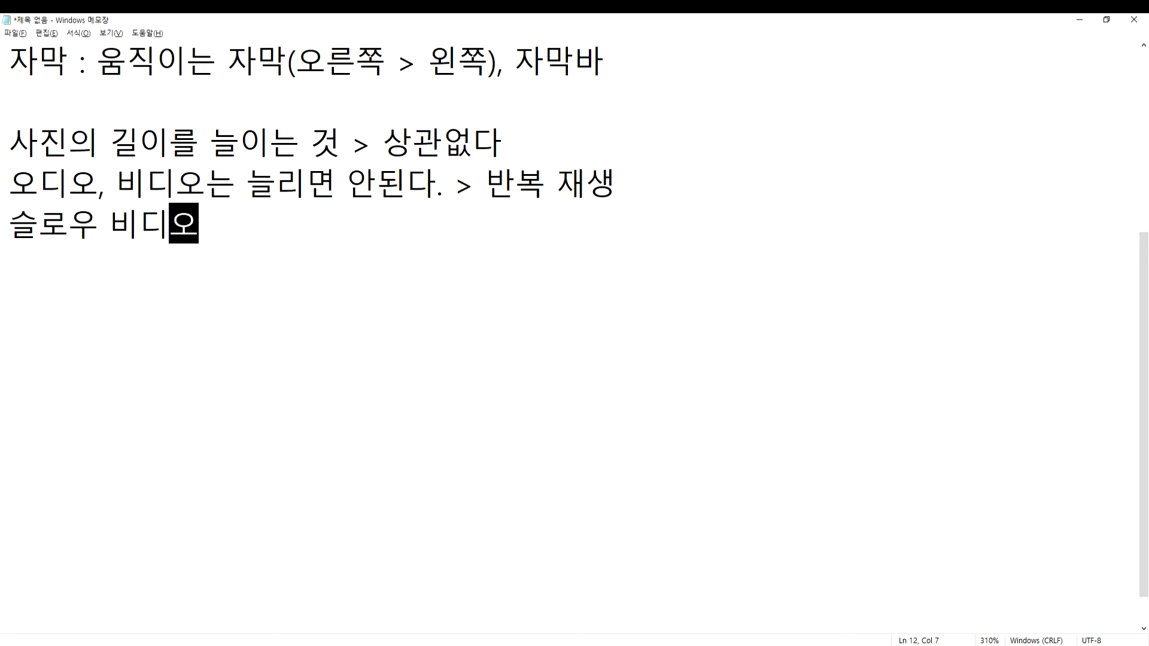
type(", 팻")
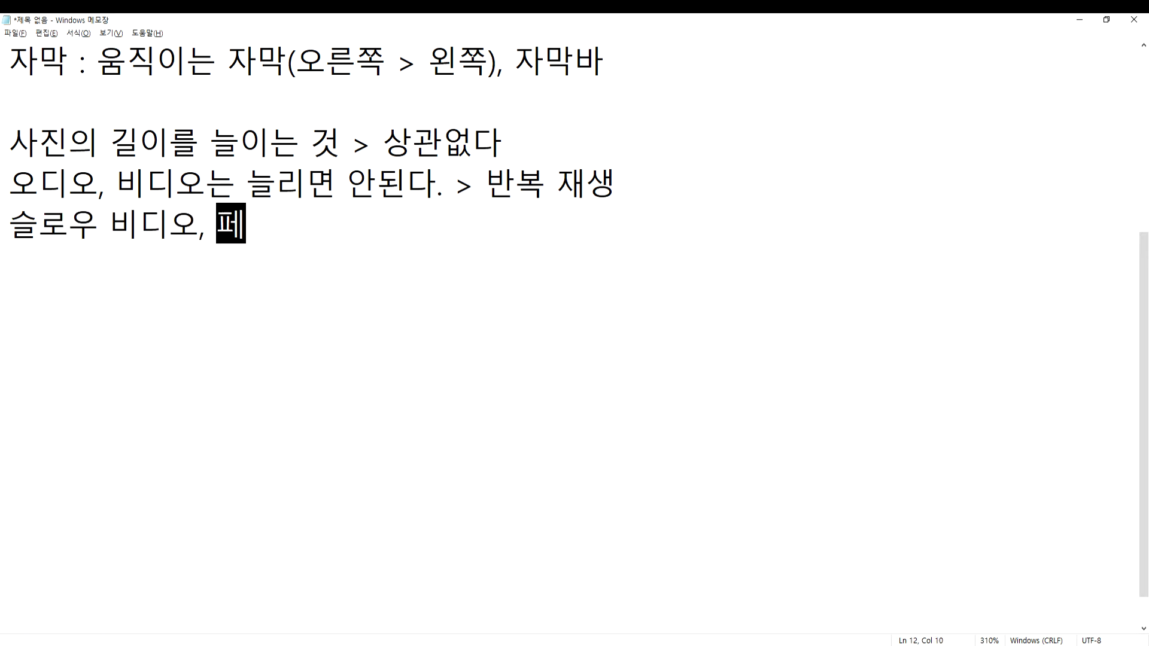
type("ㅡ프")
key("BackSpace")
key("BackSpace")
key("BackSpace")
key("BackSpace")
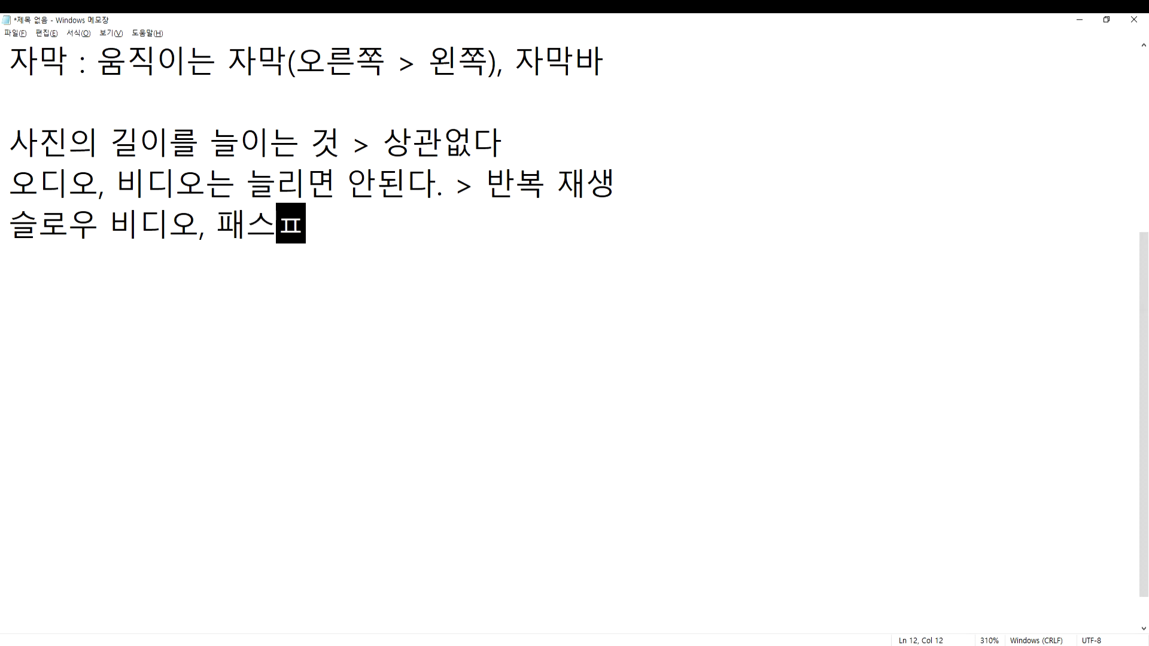
Replace "슬로우" with "Slow" and add "Fast" so the line reads "Slow 비디오, Fast"
type("Slow")
key("Delete")
key("Delete")
key("Delete")
key("End")
type("Fast")
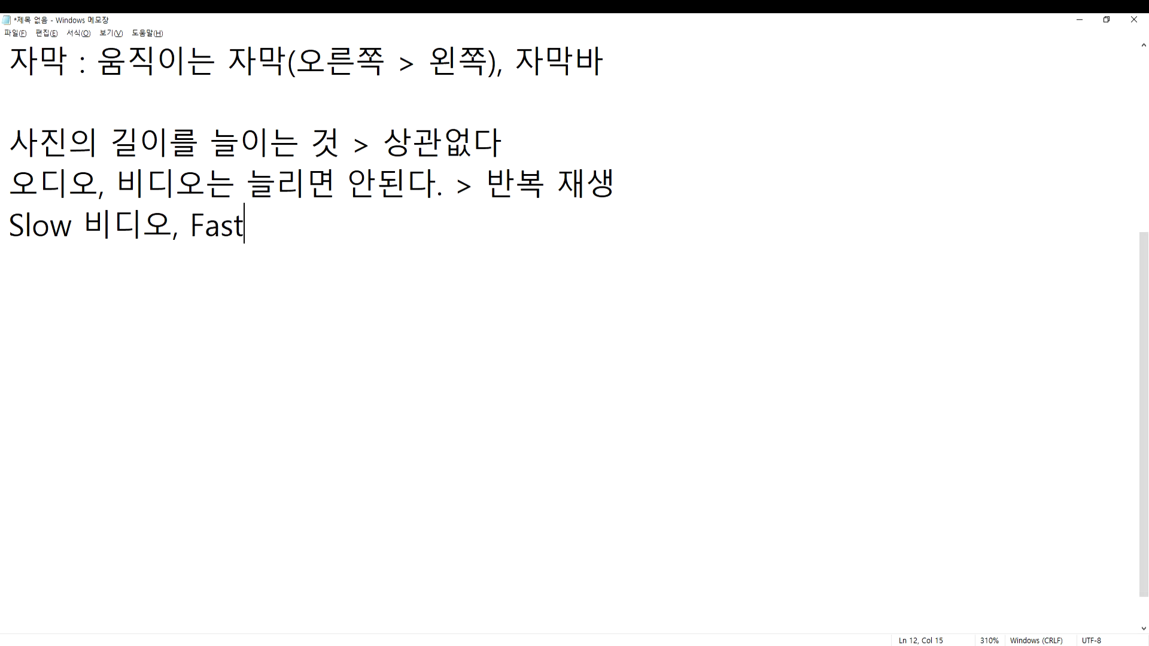
Extend the last Notepad line with " 비디오 : Ctrl", correcting the mistyped letters
type(" 비디오 :")
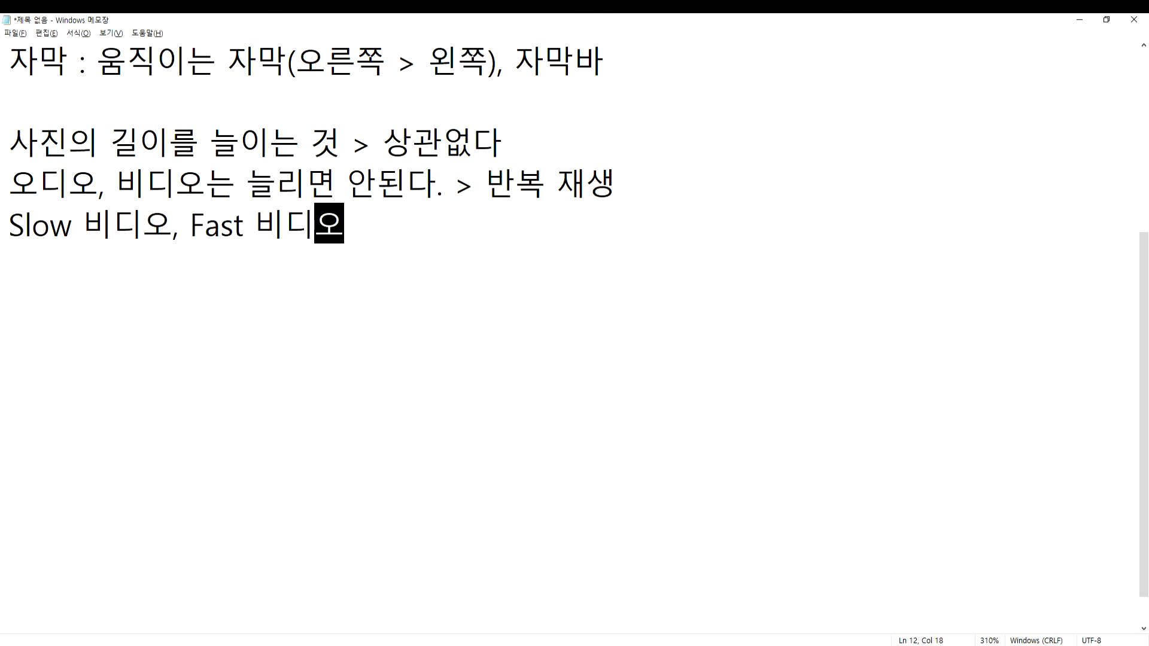
key("BackSpace")
type("tr")
key("BackSpace")
key("BackSpace")
type("rl")
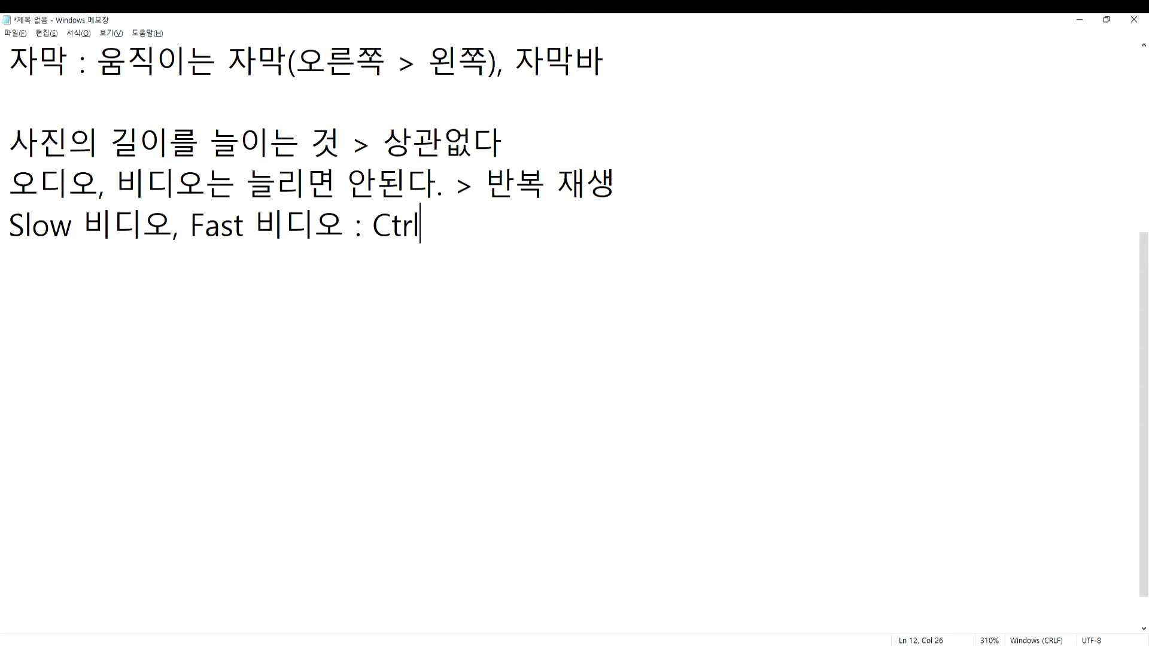
Complete the line with " 키를 누른 상태에서 길이를 조절" and start a new line below it
type(" 키를 누른 상탱ㅅ")
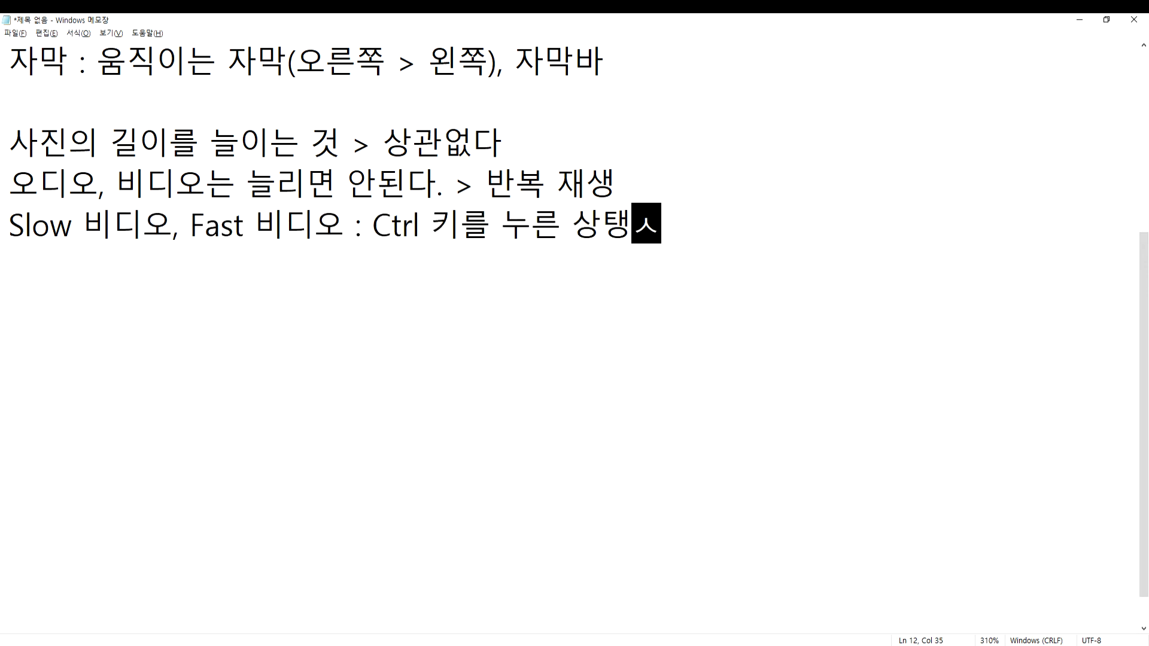
key("BackSpace")
key("BackSpace")
type("에서 길이를 조절")
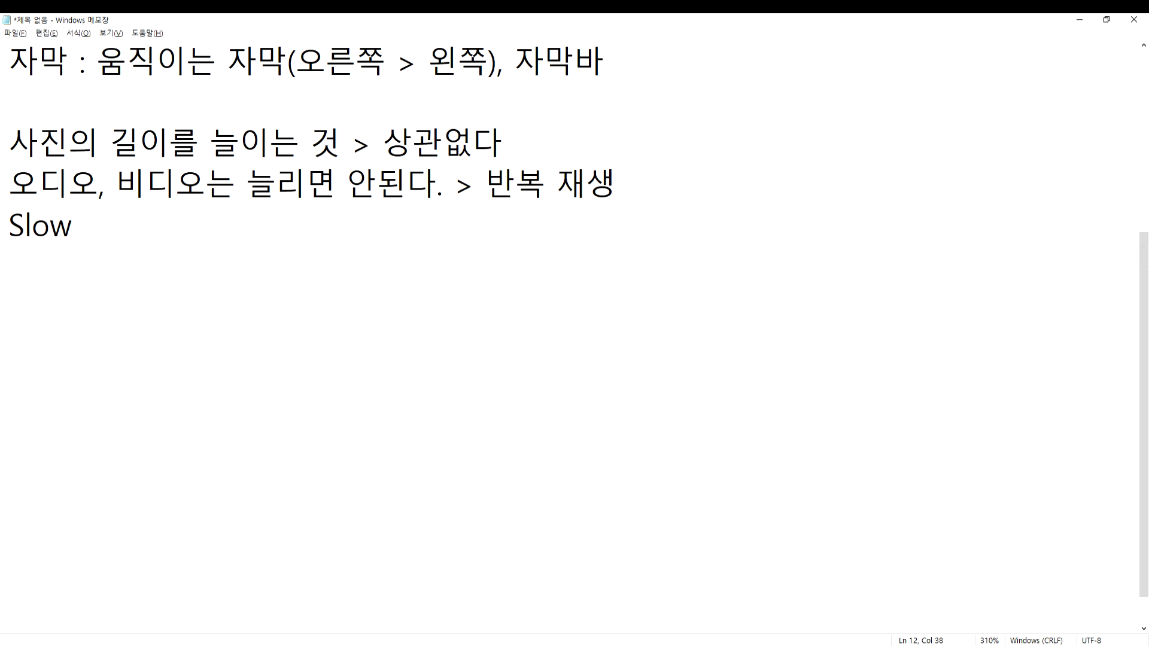
key("Return")
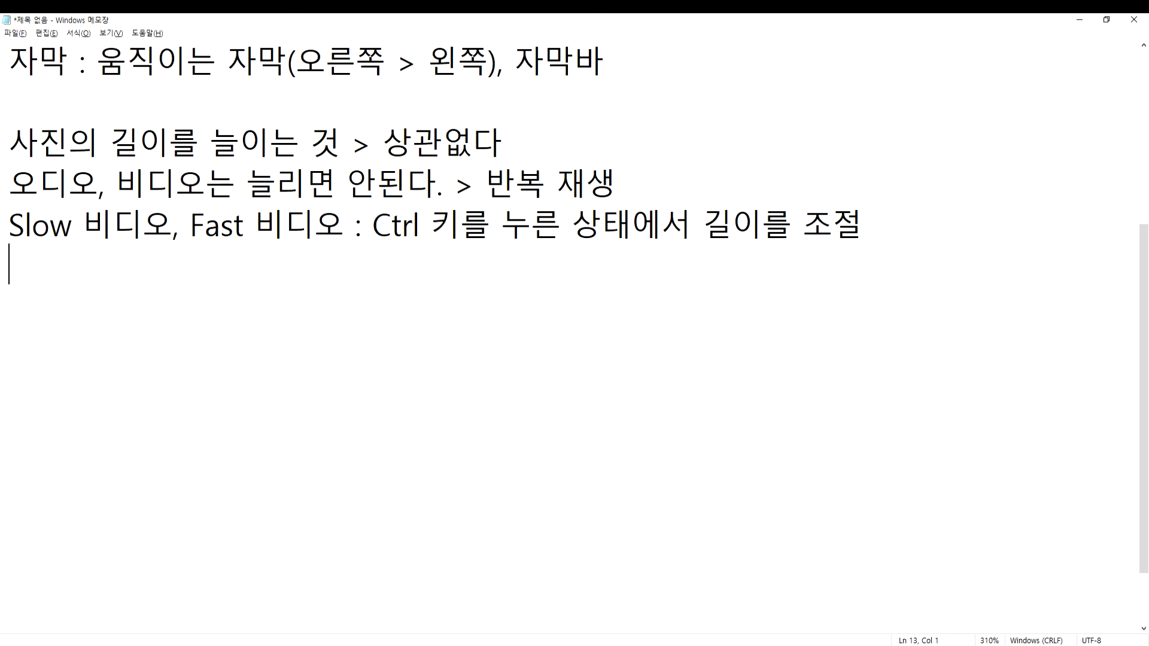
Switch back to VEGAS Pro and shorten the first _사진관련_FHD clip by time compression to 49.1% speed
key("alt+Tab")
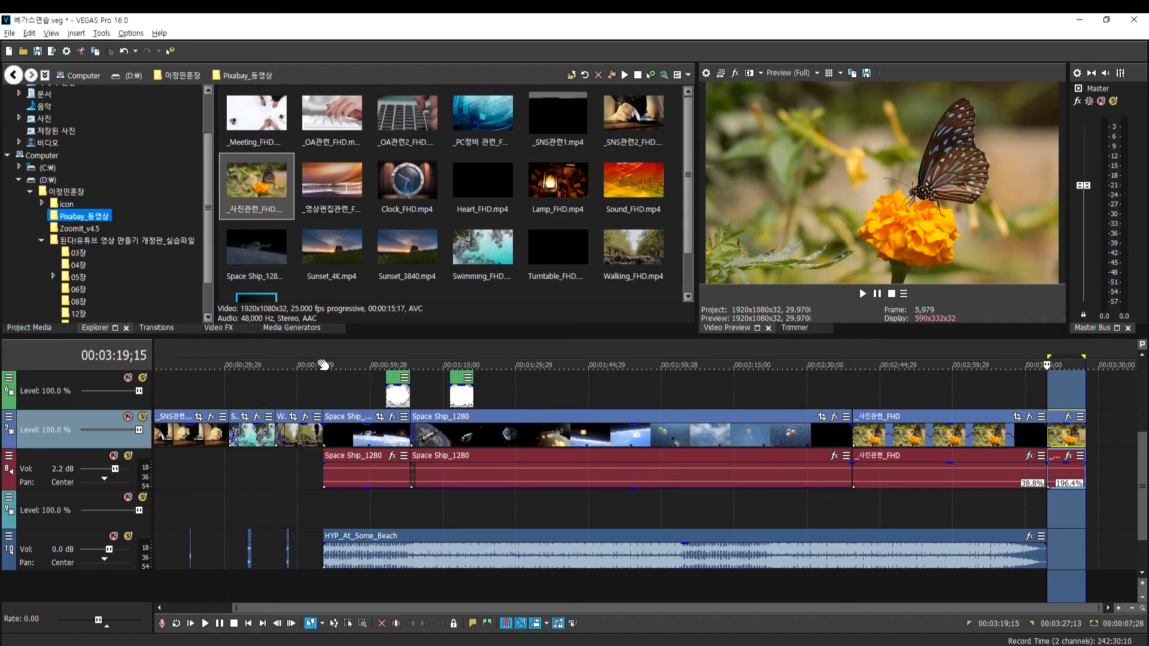
left_click(917, 460)
left_click_drag(1046, 434, 1006, 434)
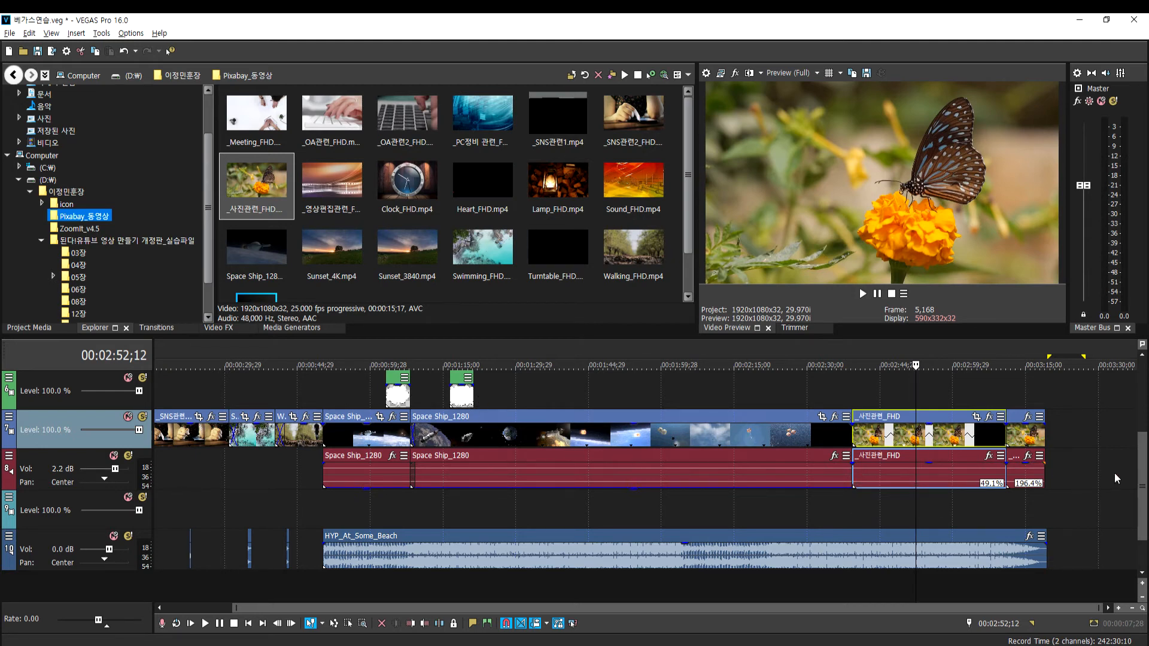
Delete the leftover event behind the ticker bar on track 2 and save the project
left_click_drag(1144, 475, 1144, 403)
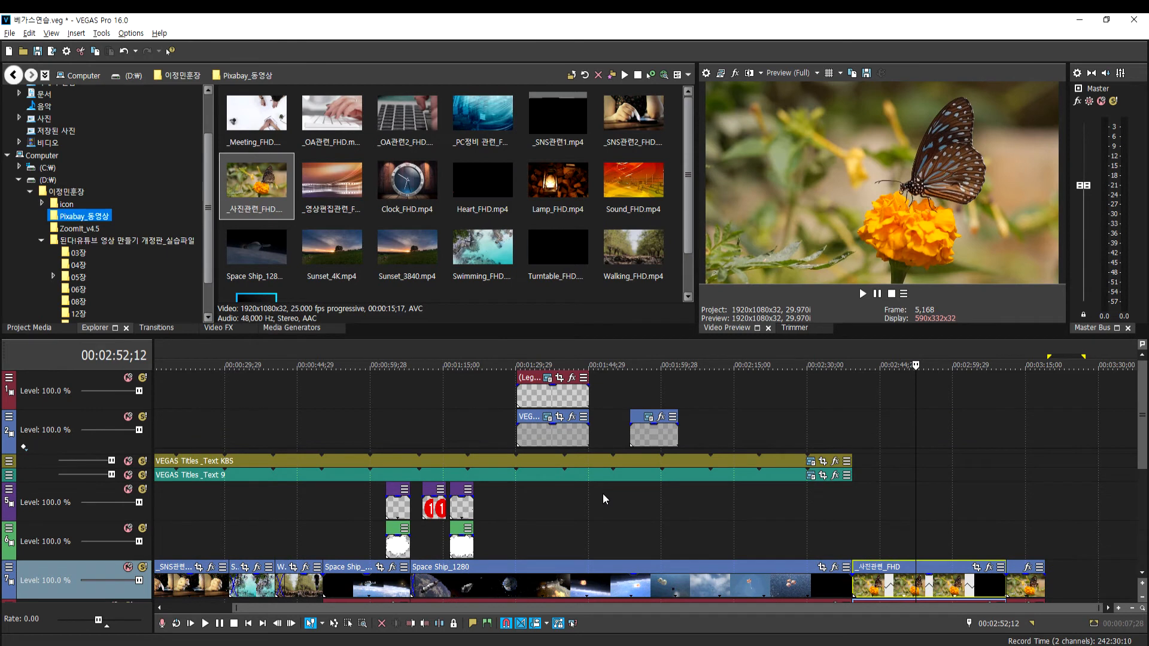
left_click(641, 433)
key("Delete")
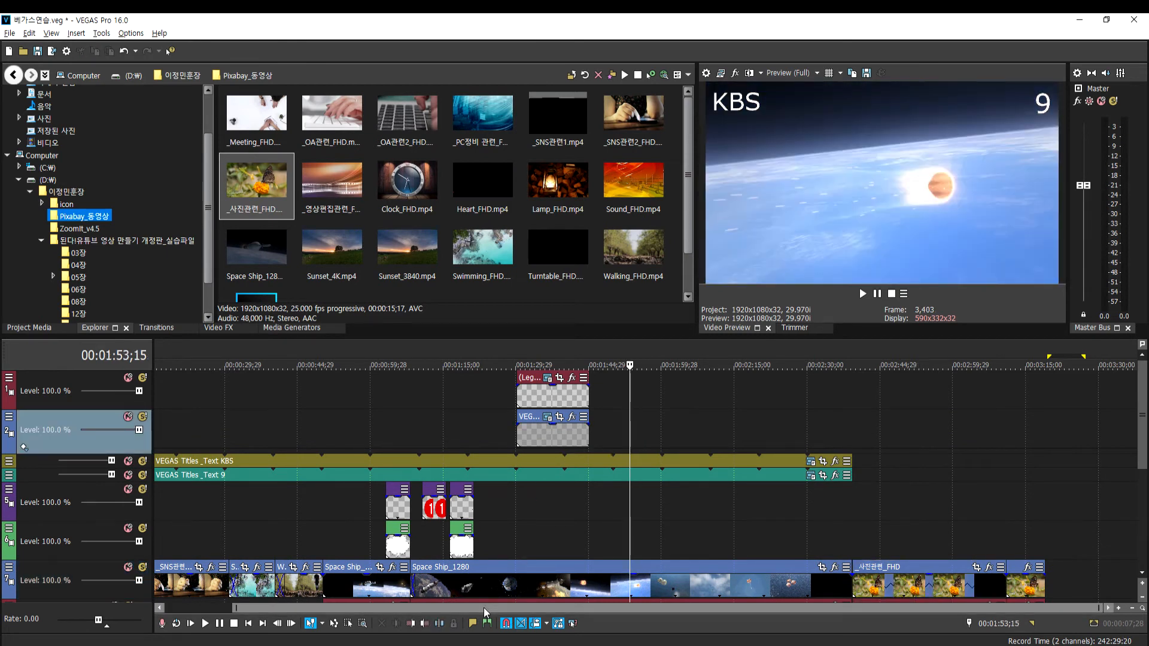
left_click_drag(486, 612, 419, 612)
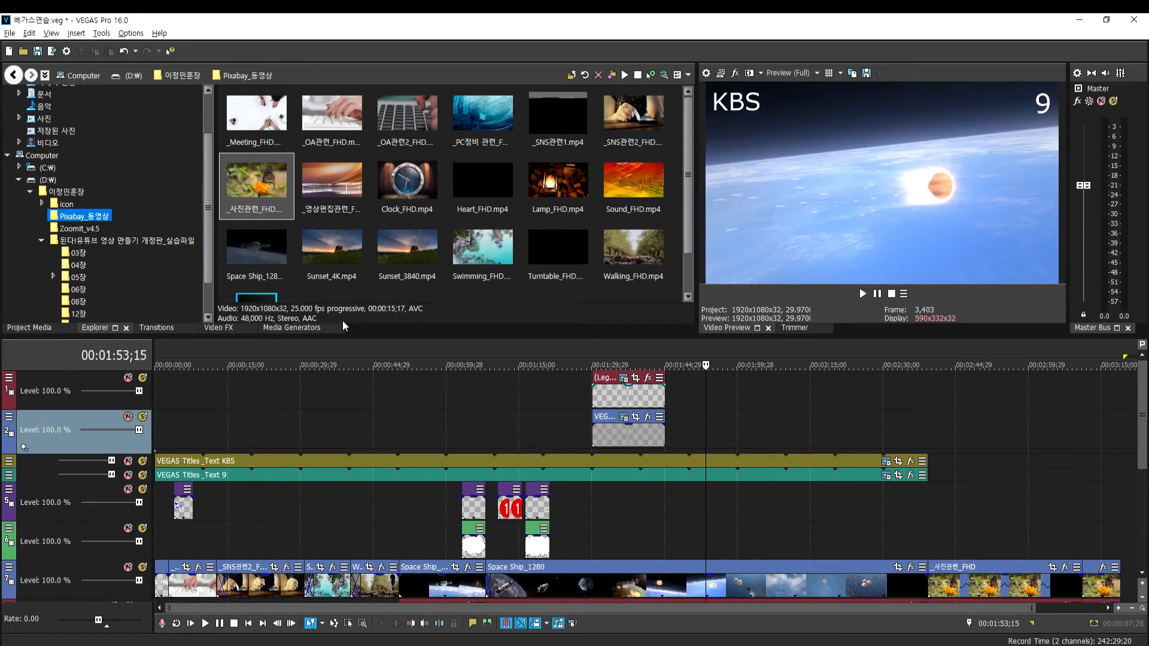
left_click(10, 34)
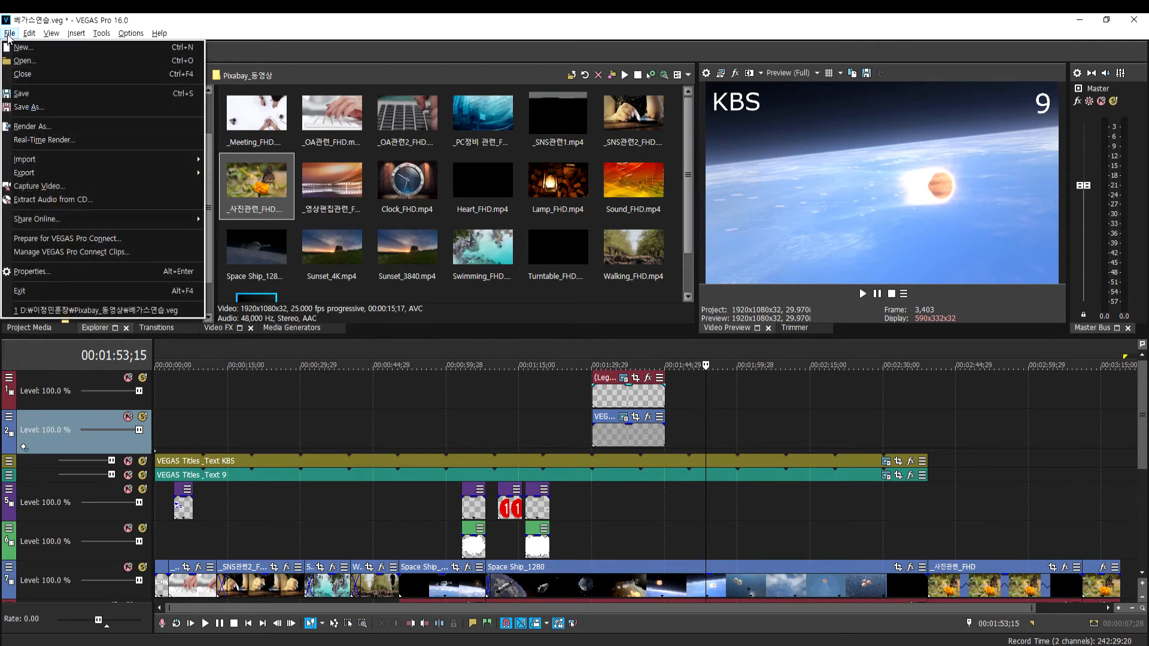
left_click(21, 93)
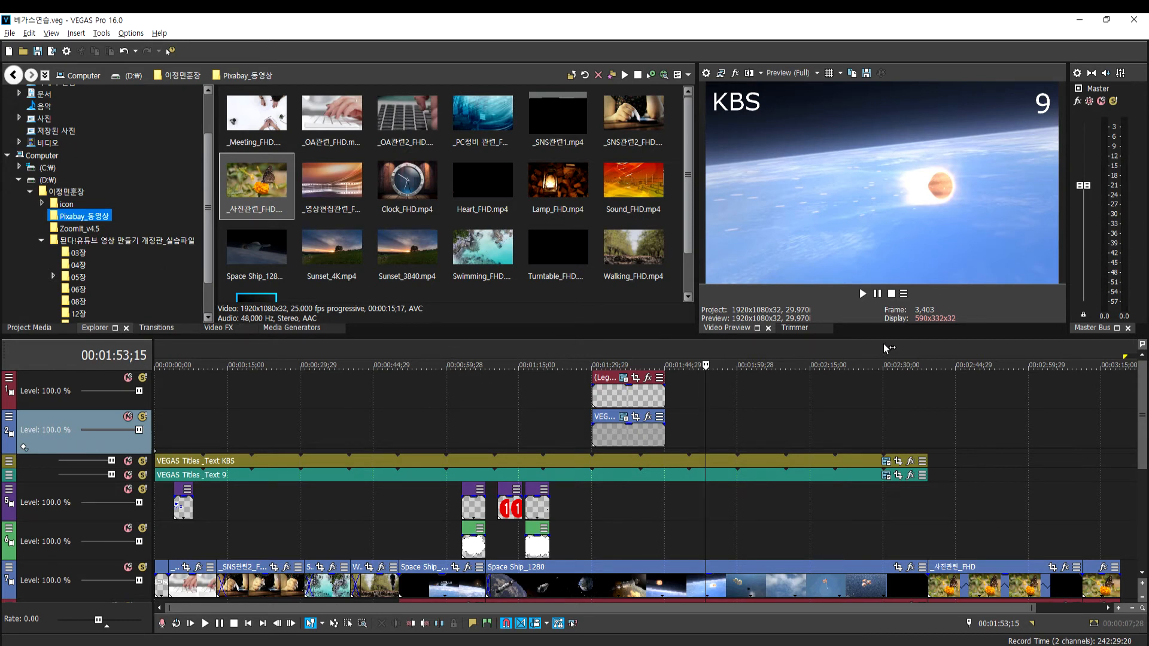
Try a partial time selection from 00:01:21;10 to 00:01:36;27, and replace it with one spanning the whole project up to 00:03:19;15
left_click_drag(551, 350, 624, 350)
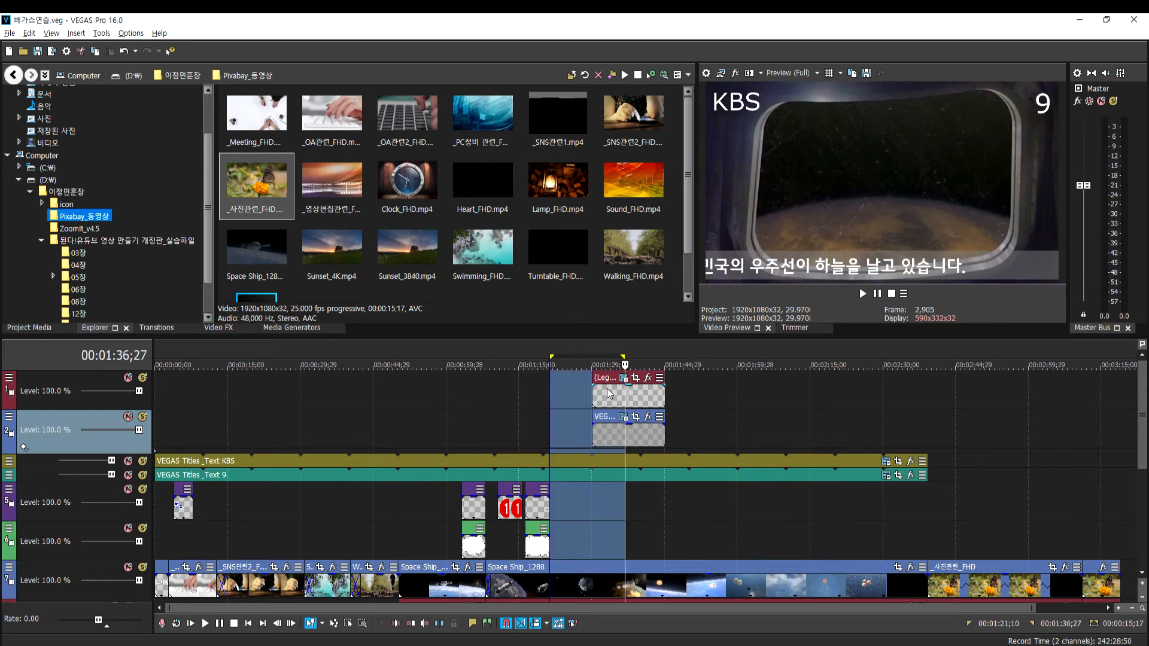
double_click(763, 346)
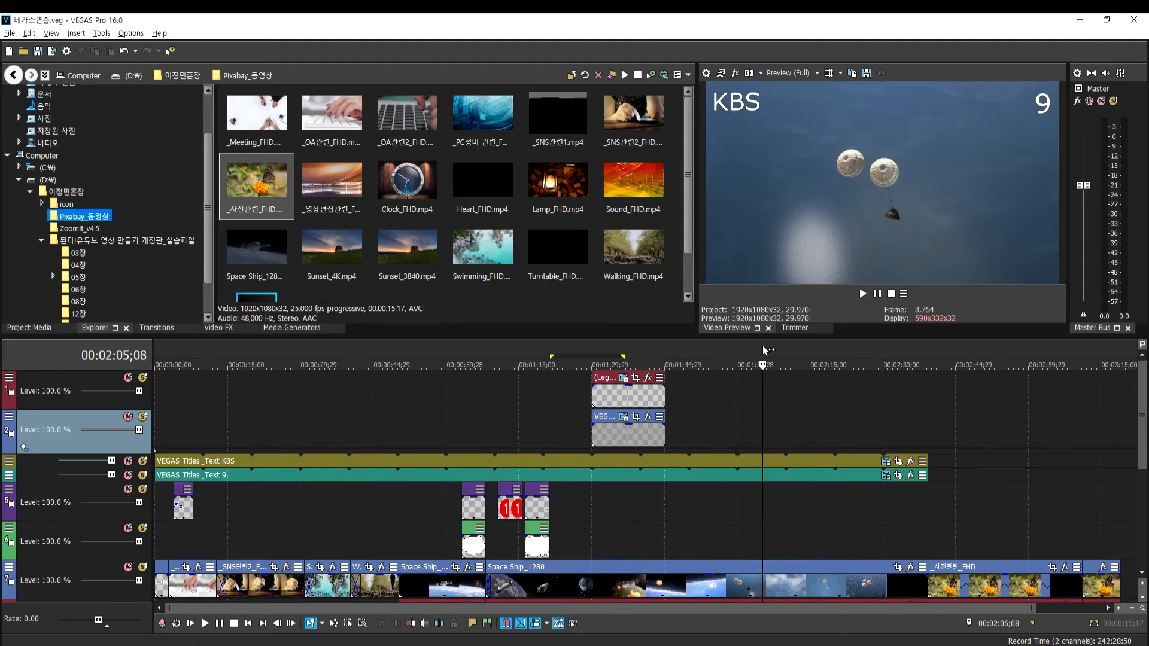
scroll(788, 437, "down", 1)
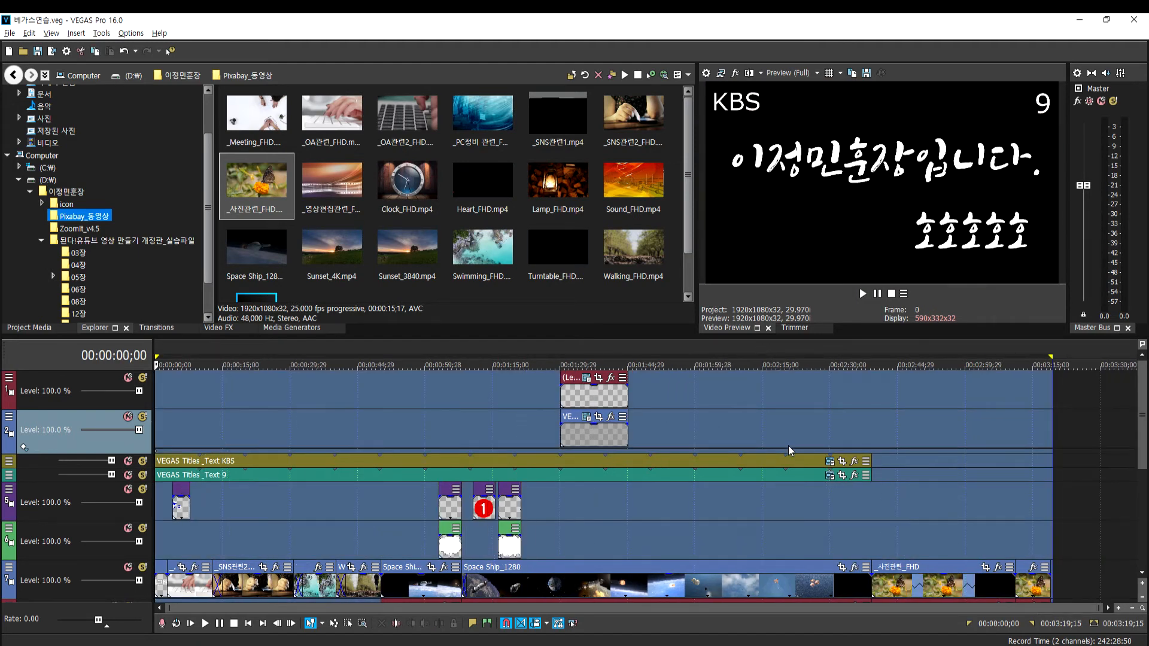
scroll(795, 450, "up", 1)
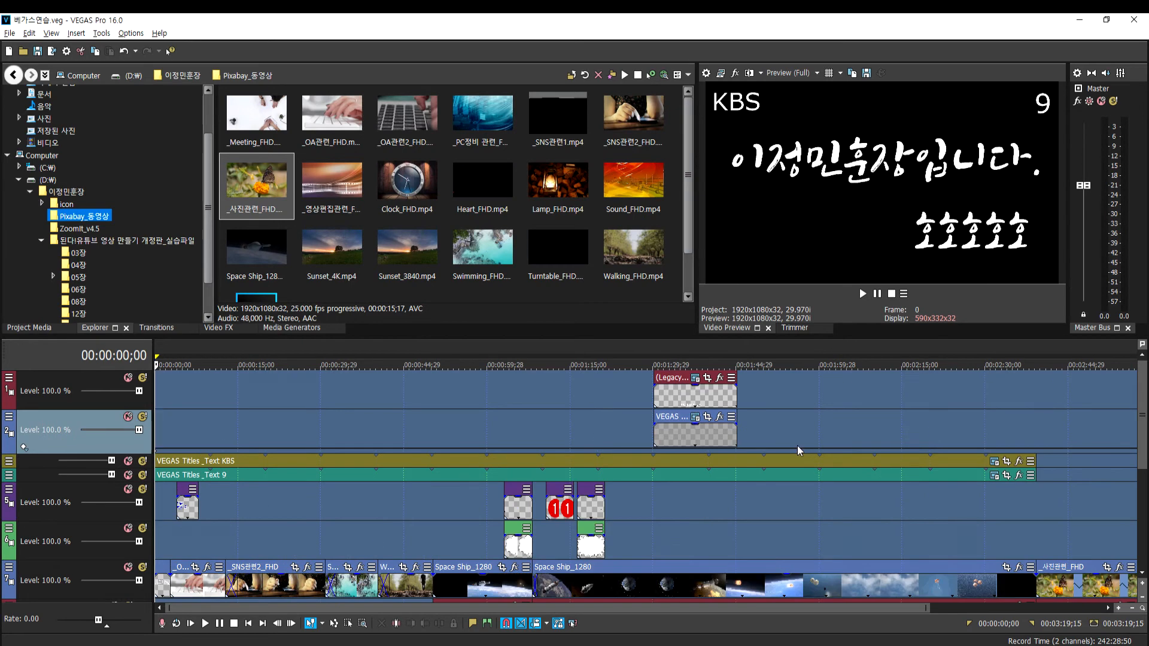
scroll(796, 446, "down", 3)
scroll(795, 449, "up", 3)
scroll(795, 449, "down", 1)
scroll(795, 447, "up", 1)
scroll(795, 445, "down", 1)
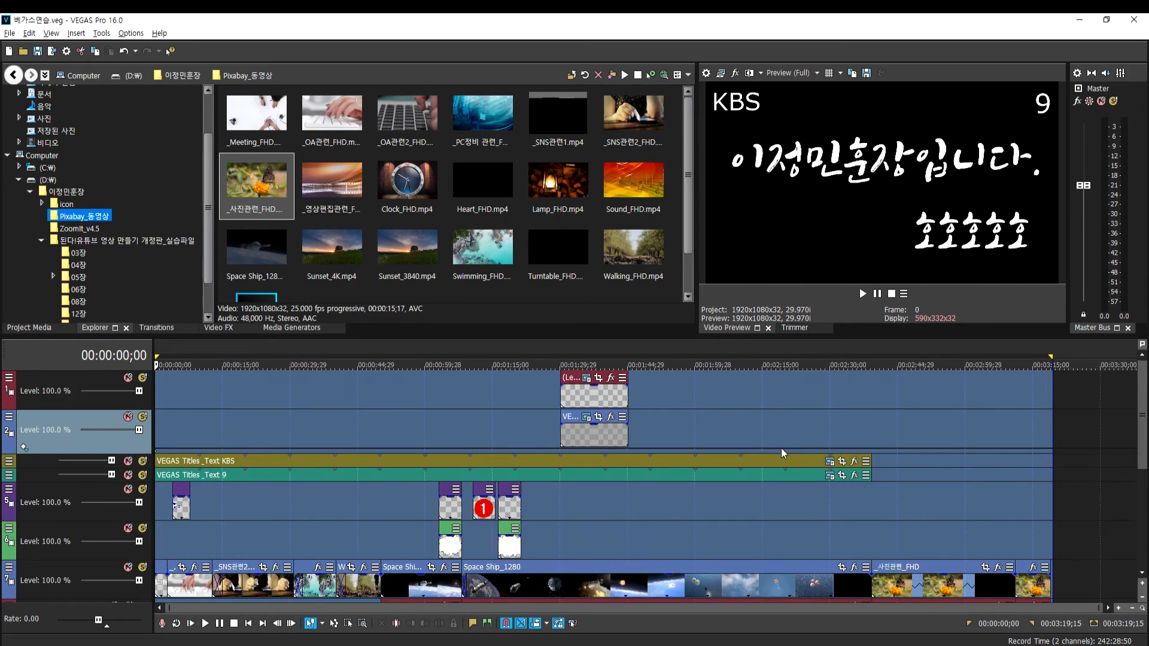
left_click(700, 440)
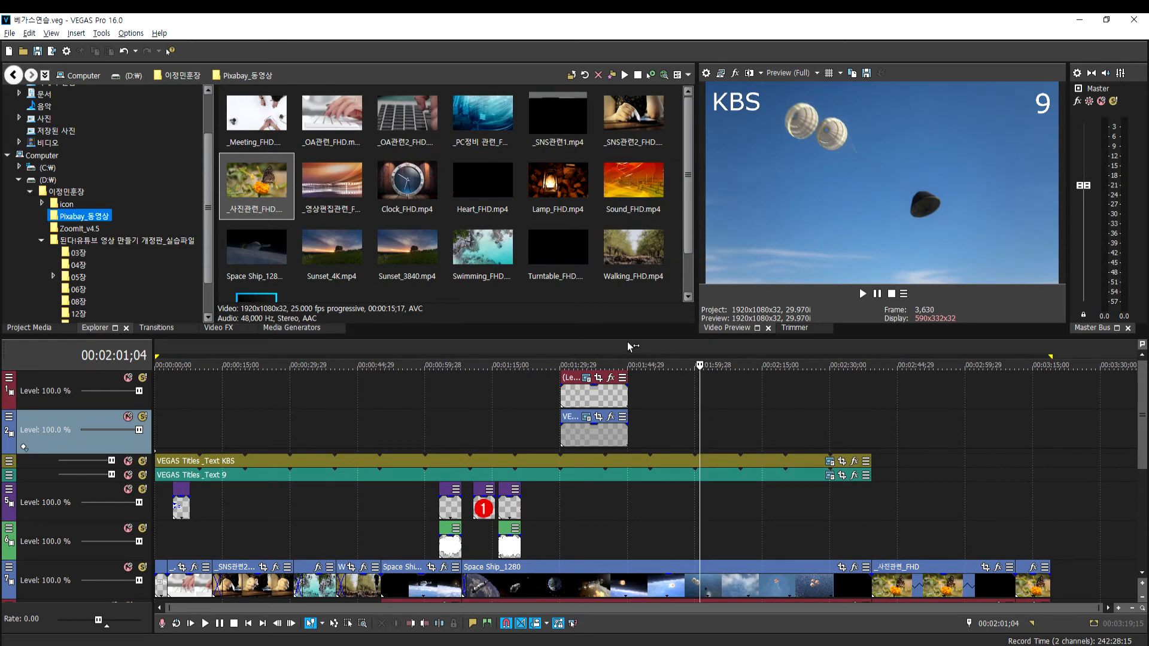
key("ctrl+a")
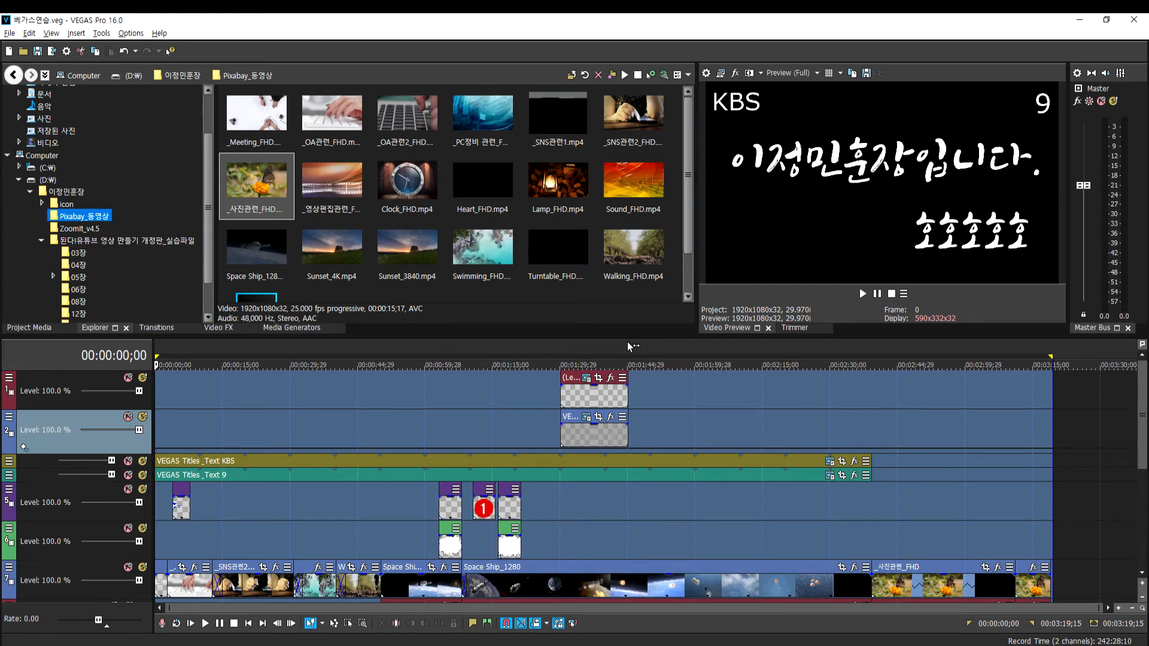
left_click(10, 34)
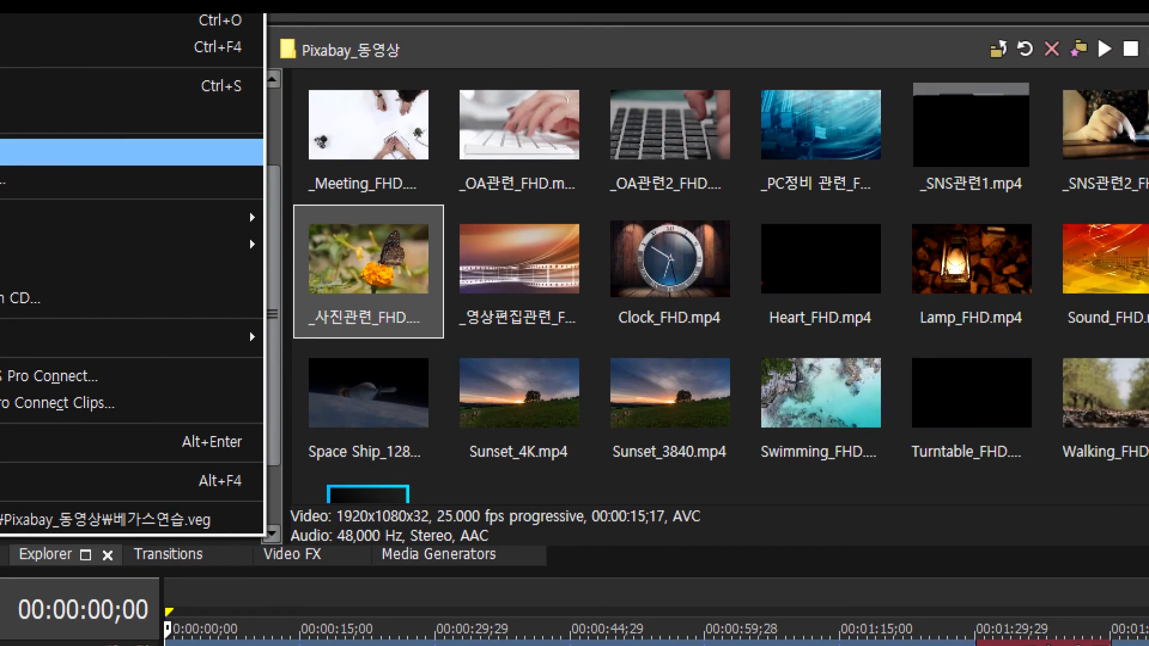
left_click(150, 101)
key("Escape")
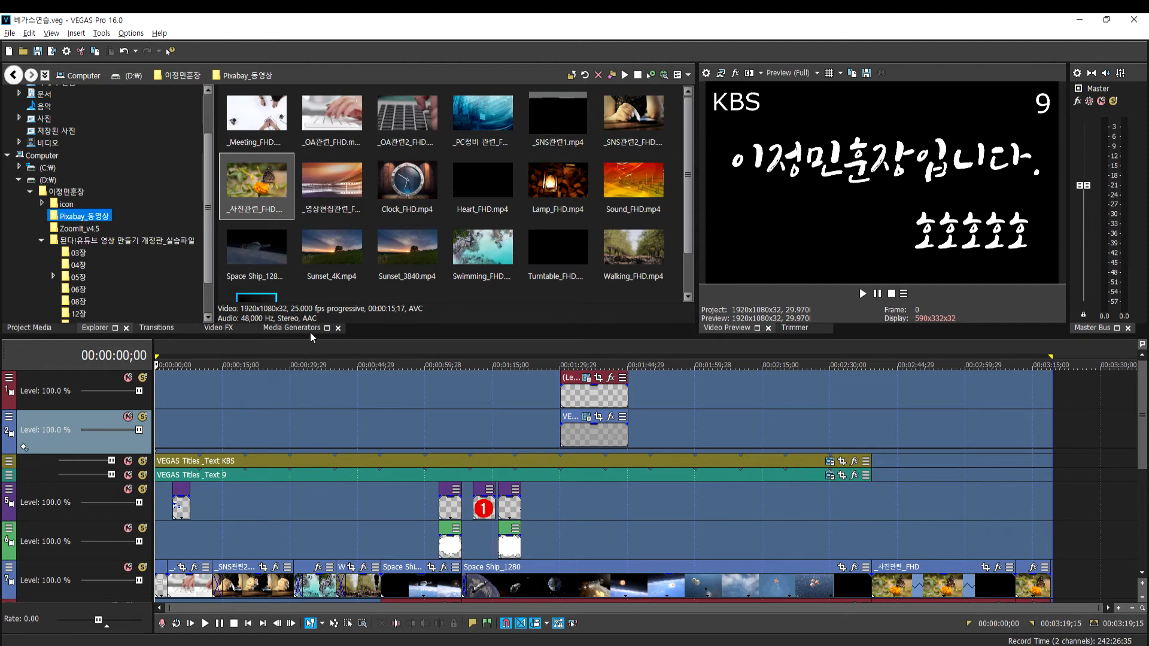
Bring up the Render As settings and examine the templates offered for the AAC Audio and ATRAC Audio formats
left_click(9, 33)
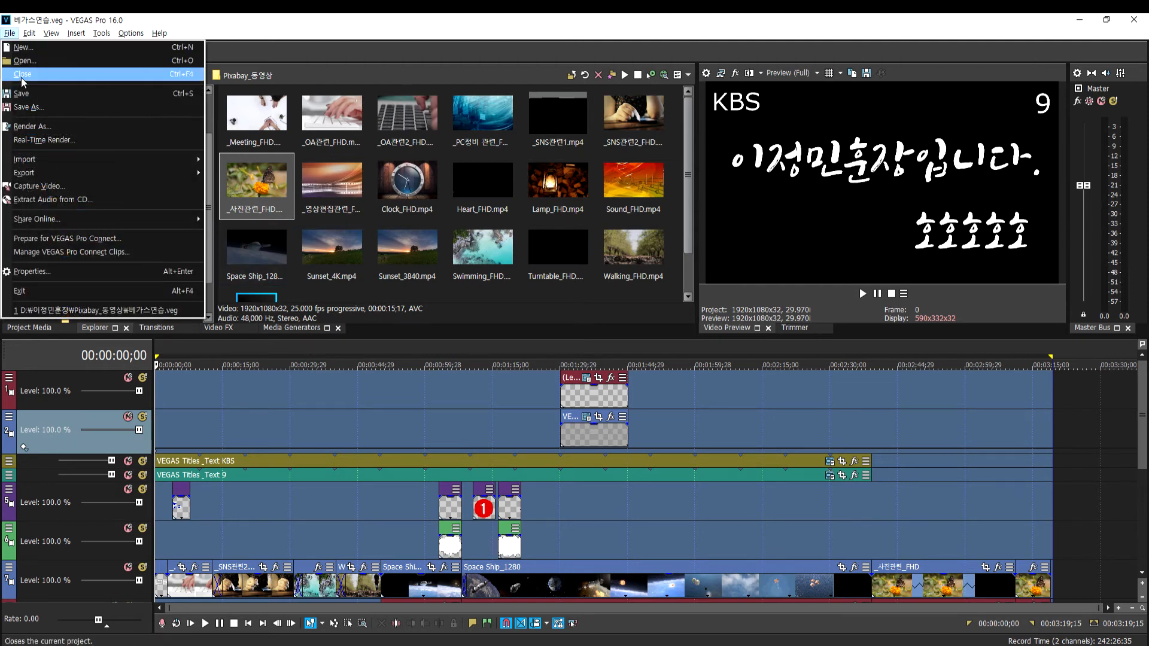
left_click(23, 127)
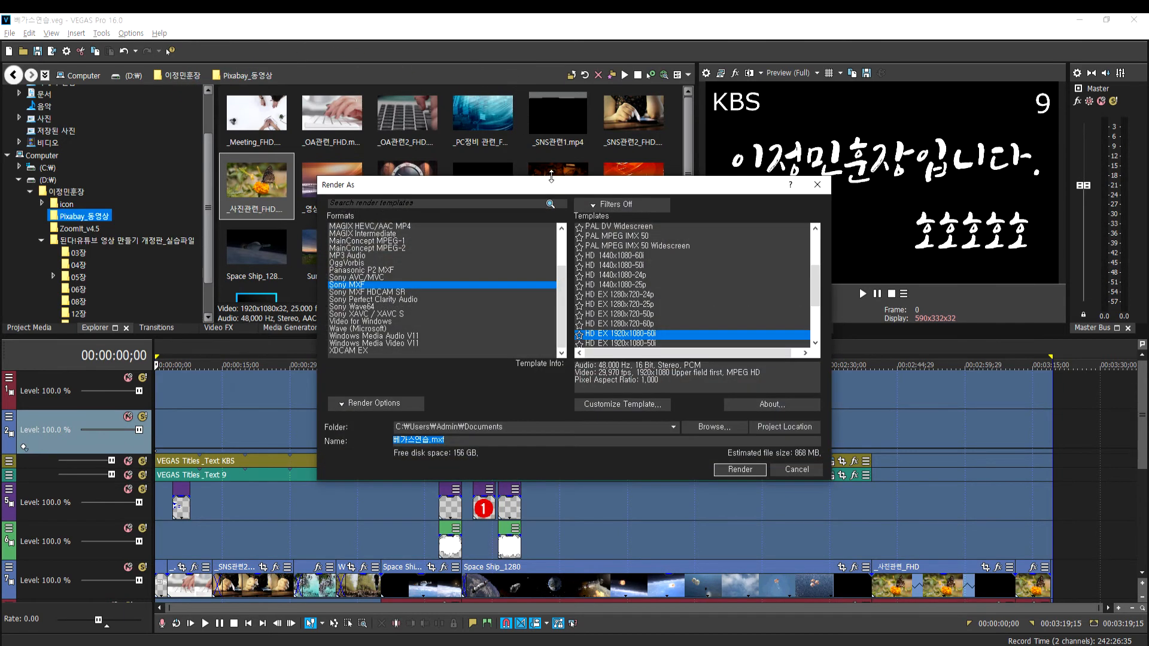
left_click_drag(547, 185, 534, 127)
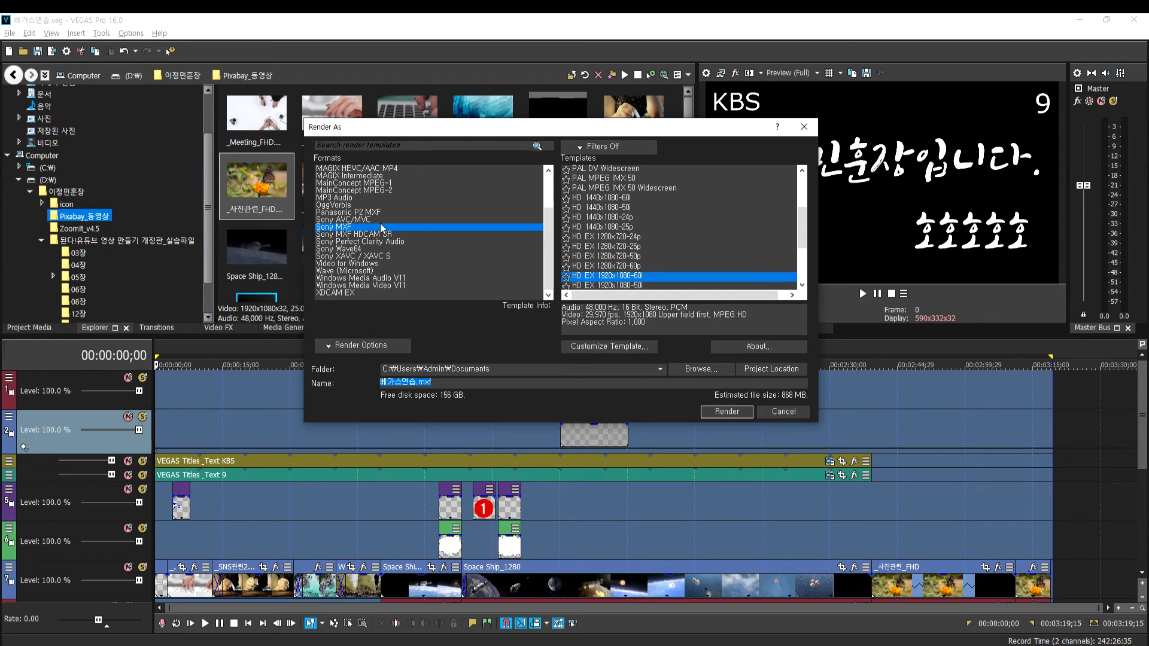
scroll(353, 198, "up", 3)
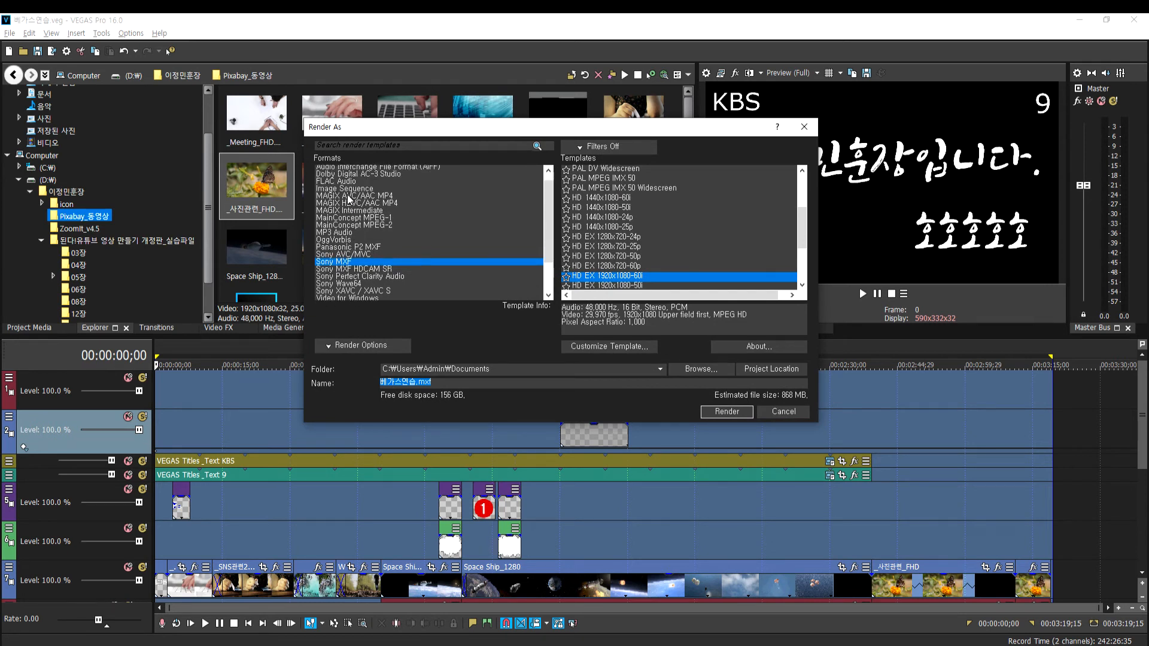
left_click(342, 169)
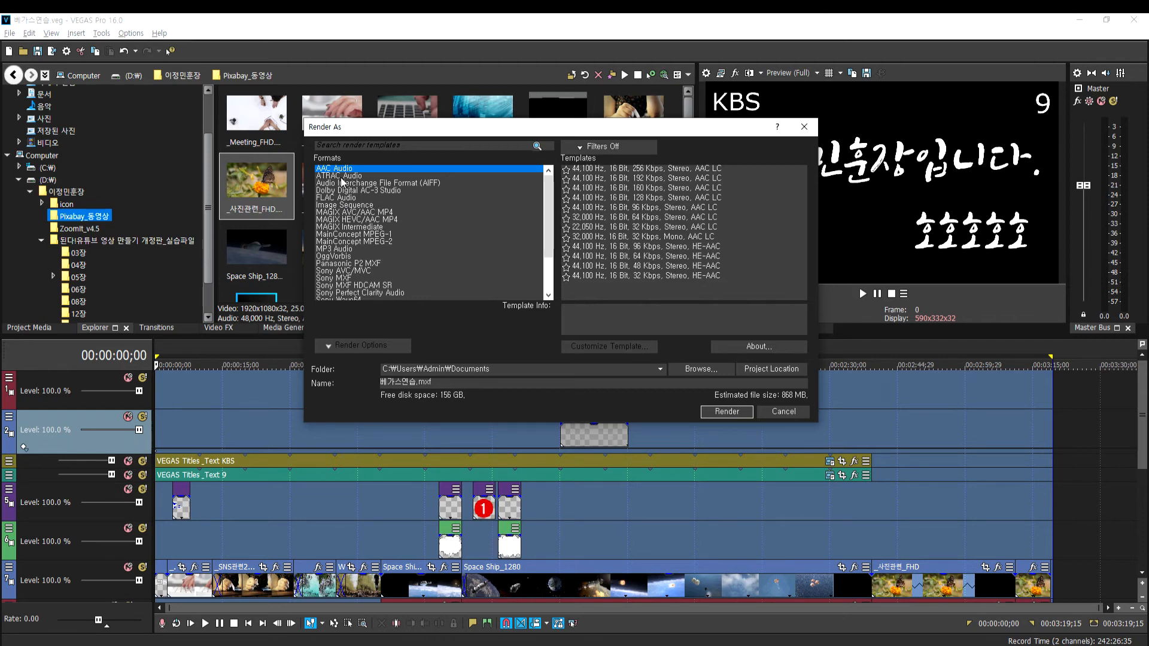
left_click(344, 182)
left_click(343, 170)
left_click(344, 177)
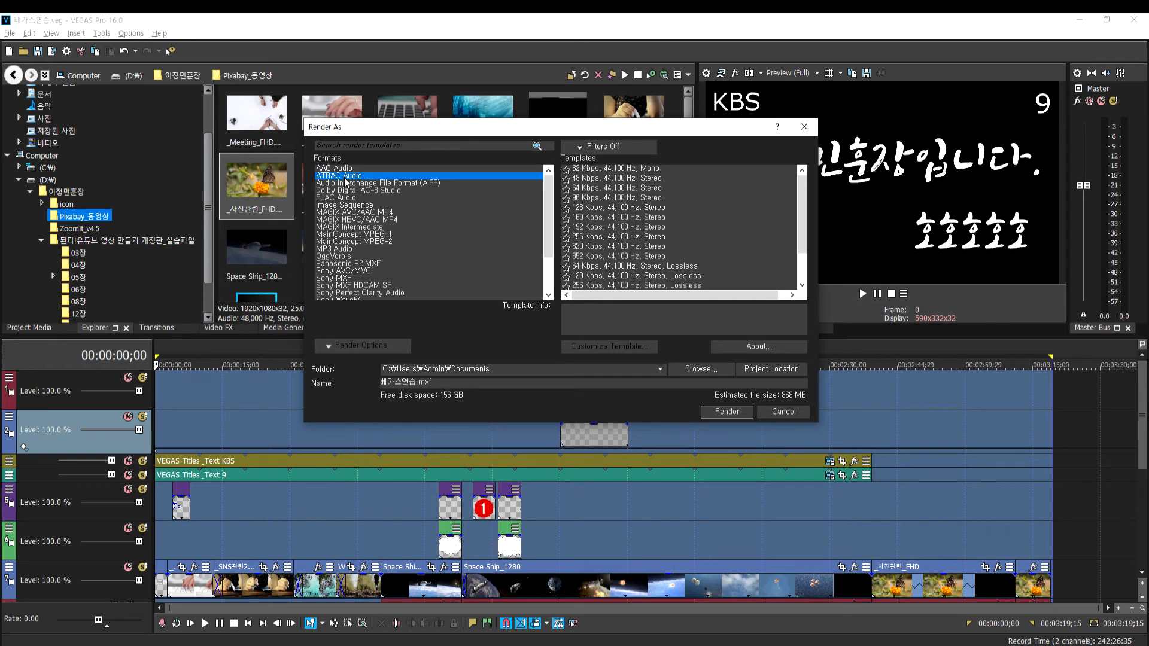
left_click(343, 169)
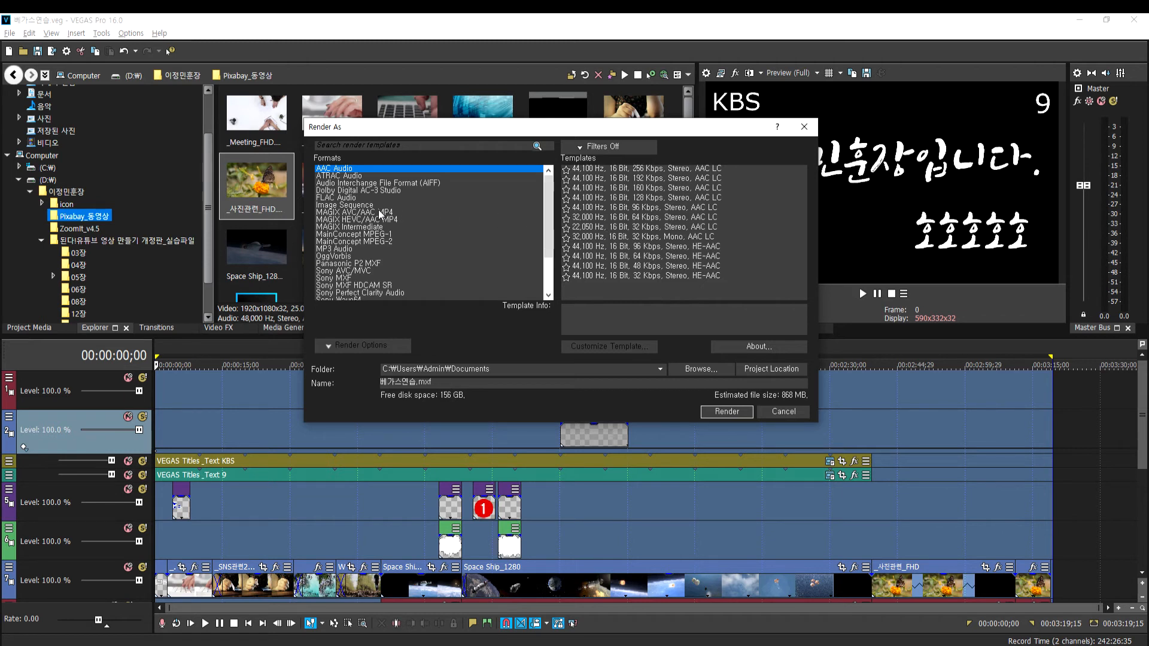
Examine the render templates for Image Sequence, MainConcept MPEG-1, MP3 Audio and Video for Windows, and cancel rendering
left_click(357, 207)
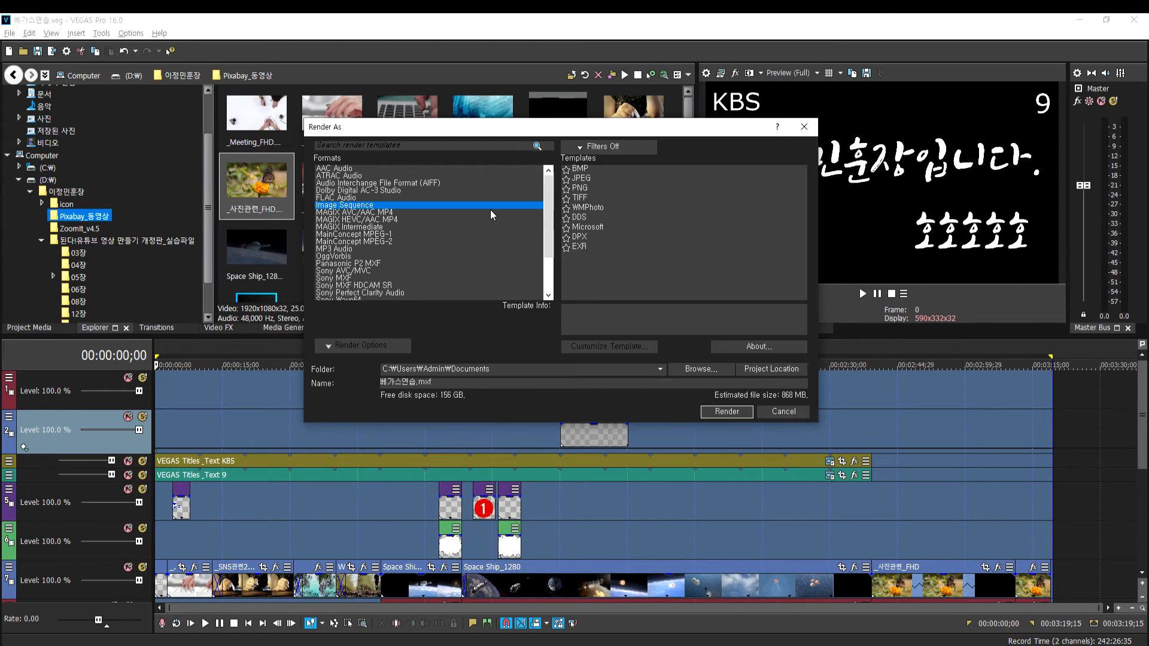
left_click(380, 235)
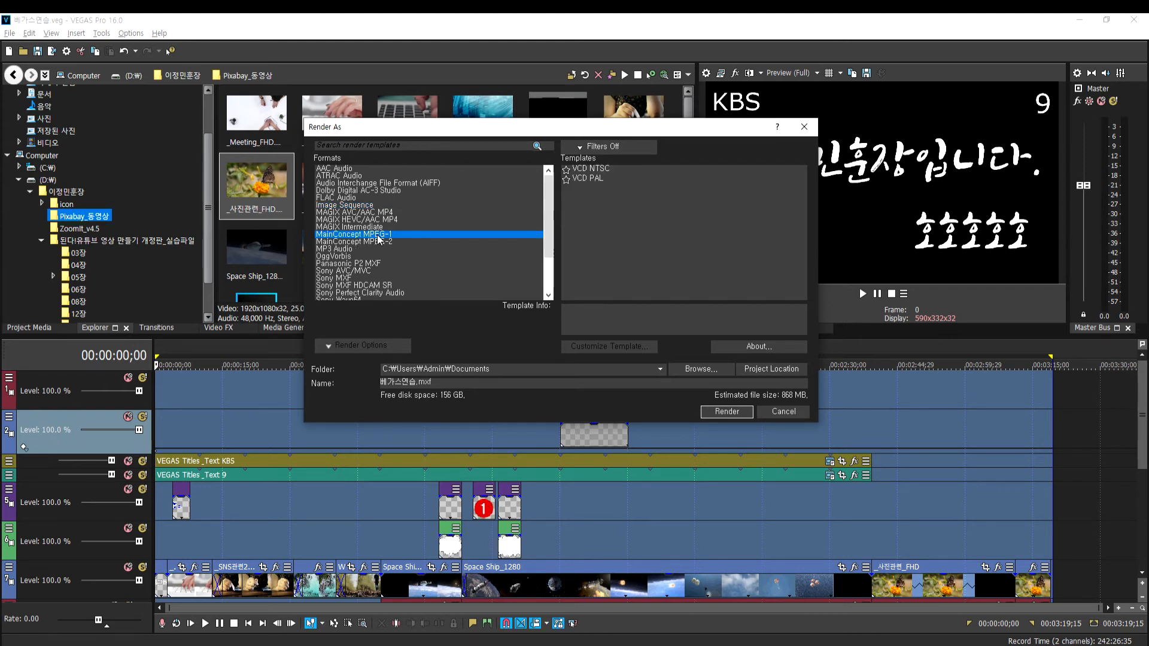
scroll(376, 250, "down", 1)
scroll(375, 250, "down", 2)
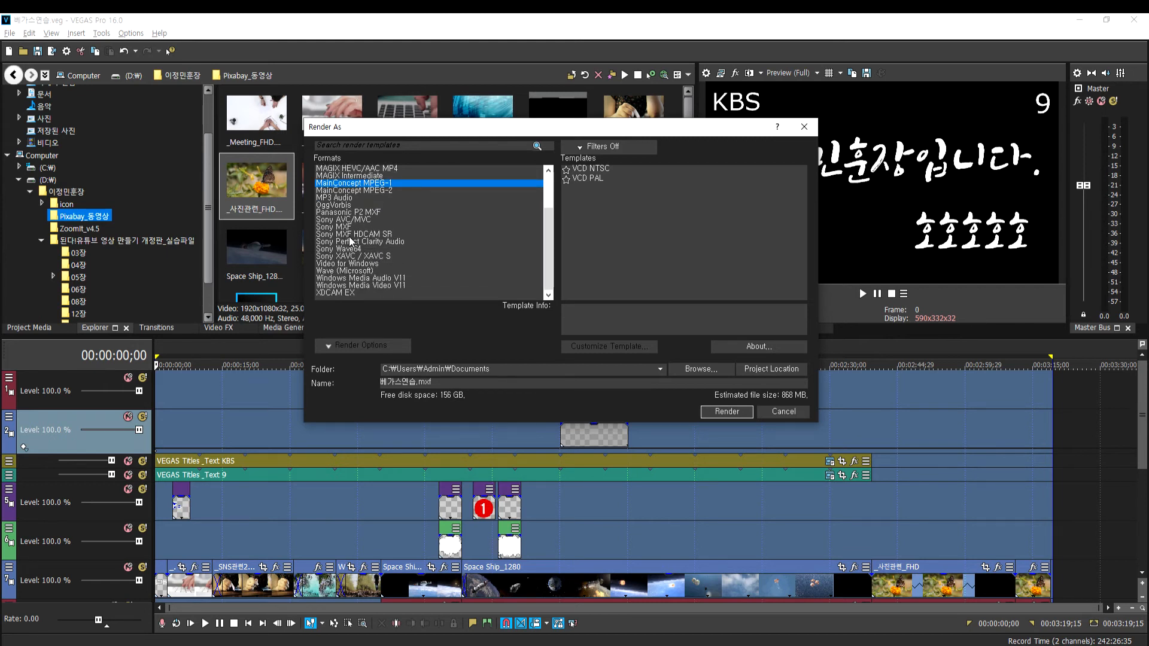
left_click(339, 200)
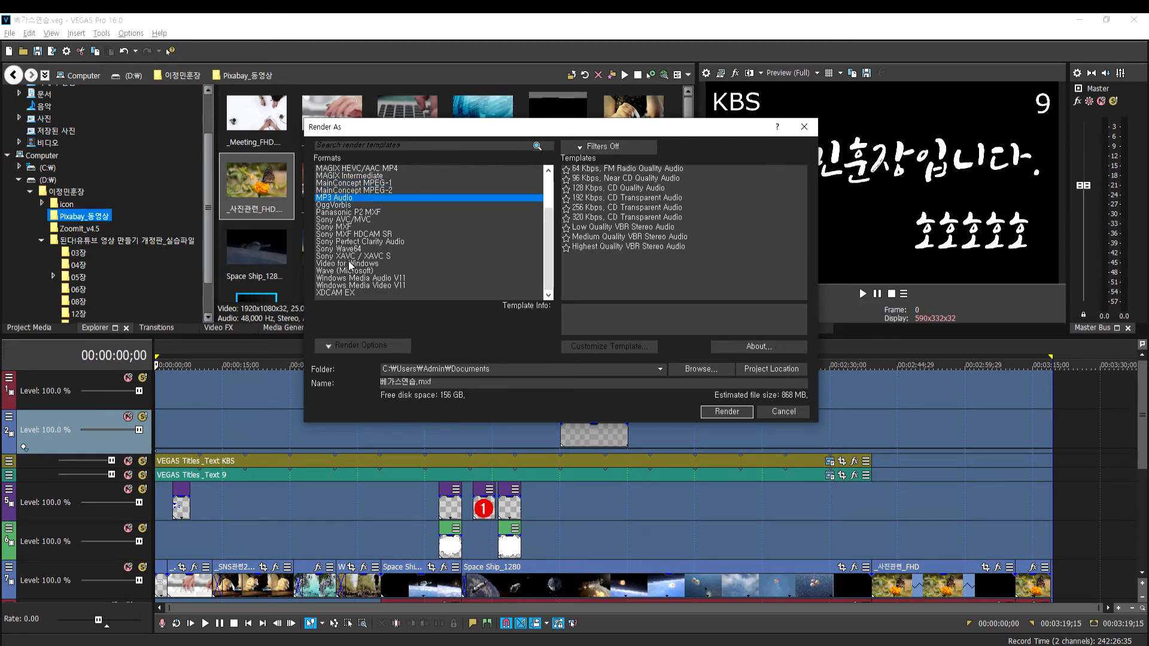
left_click(340, 265)
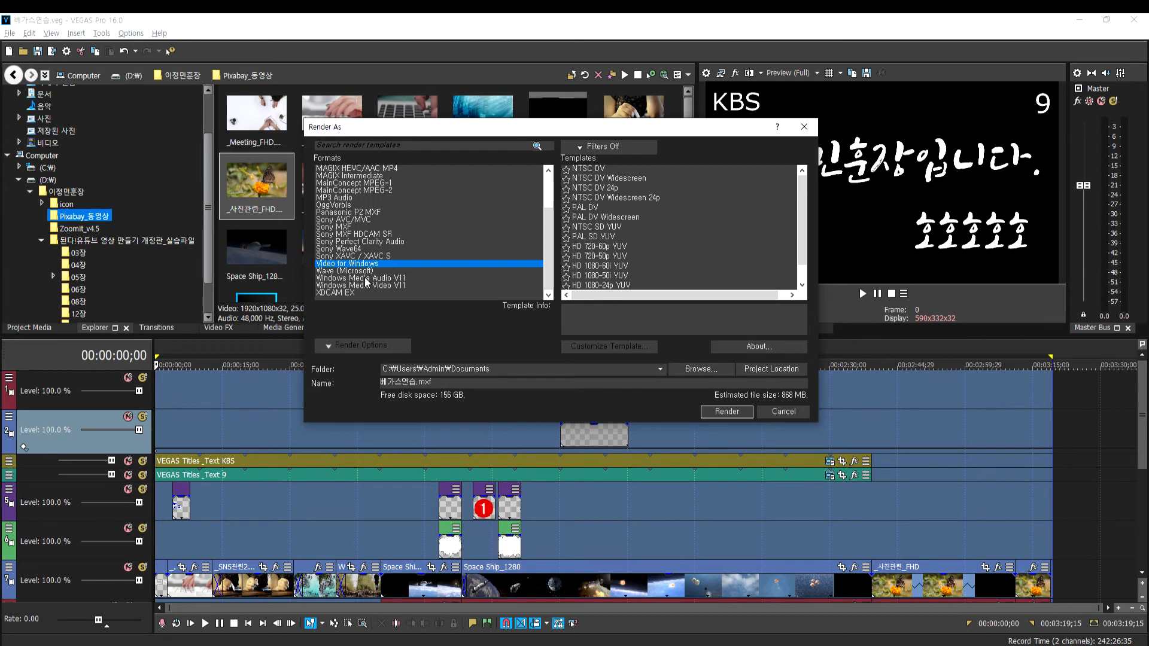
scroll(366, 281, "up", 3)
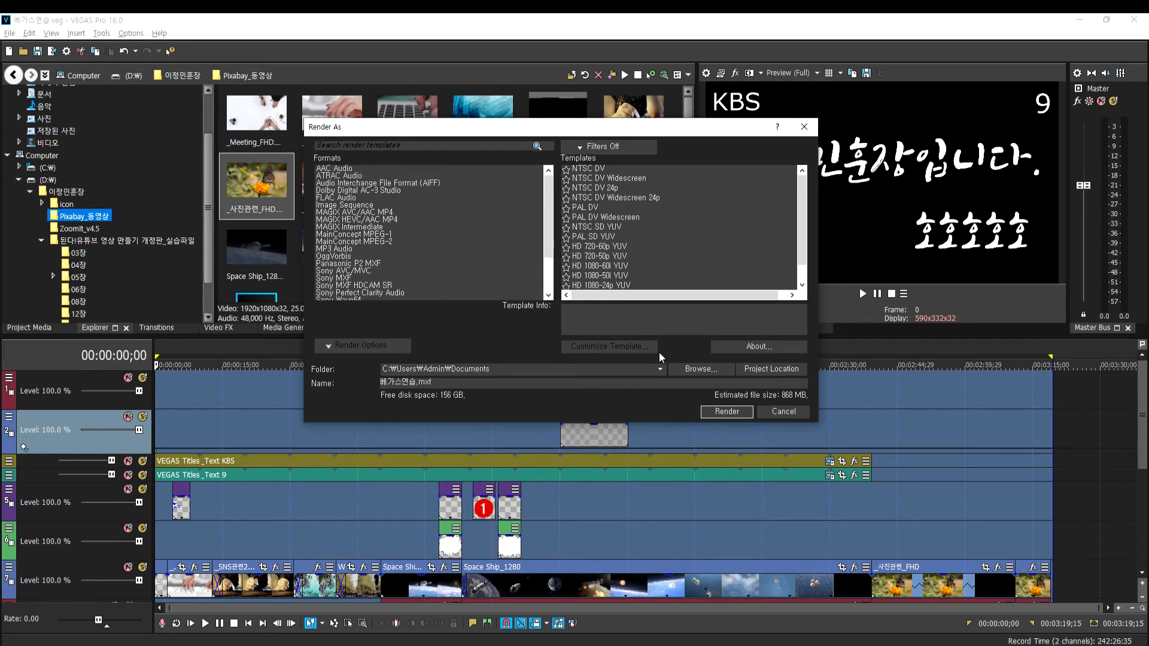
key("Escape")
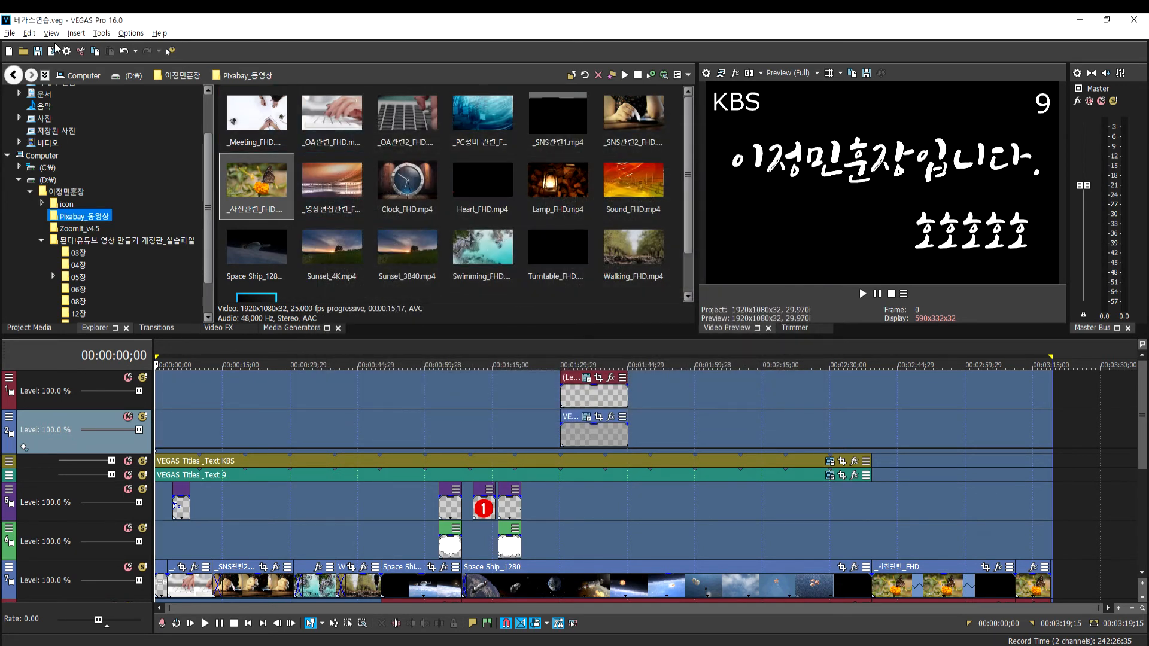
Bring up the Render As settings and examine the Sony MXF templates NTSC DV, NTSC DV Widescreen and NTSC DV 24p
left_click(55, 53)
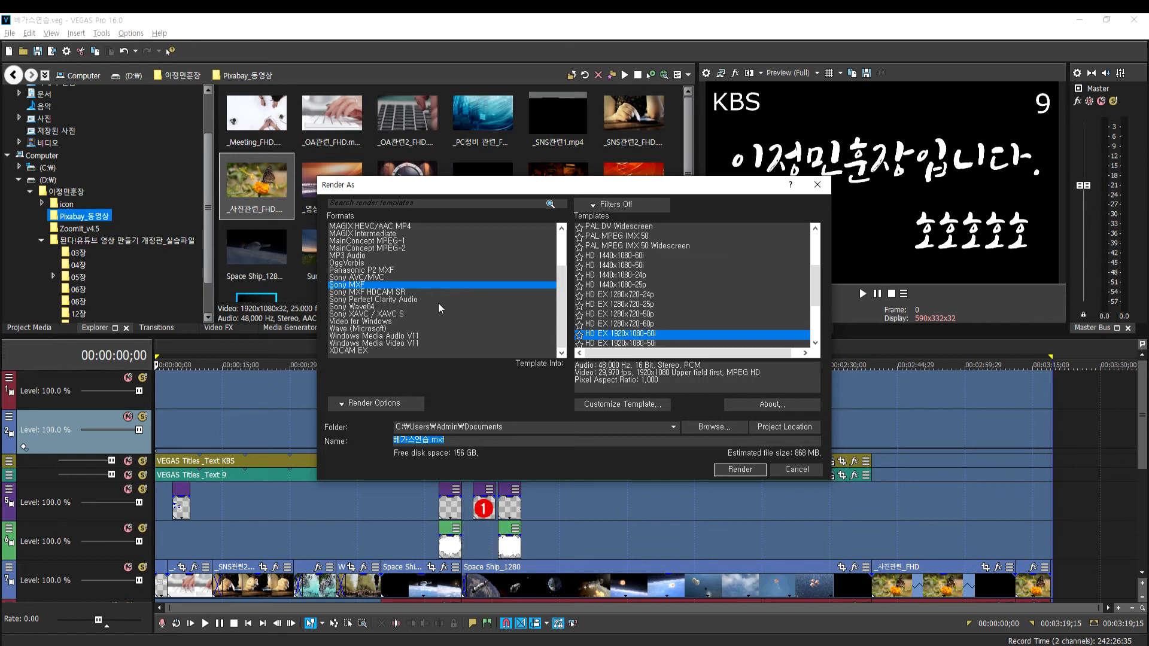
scroll(611, 257, "up", 3)
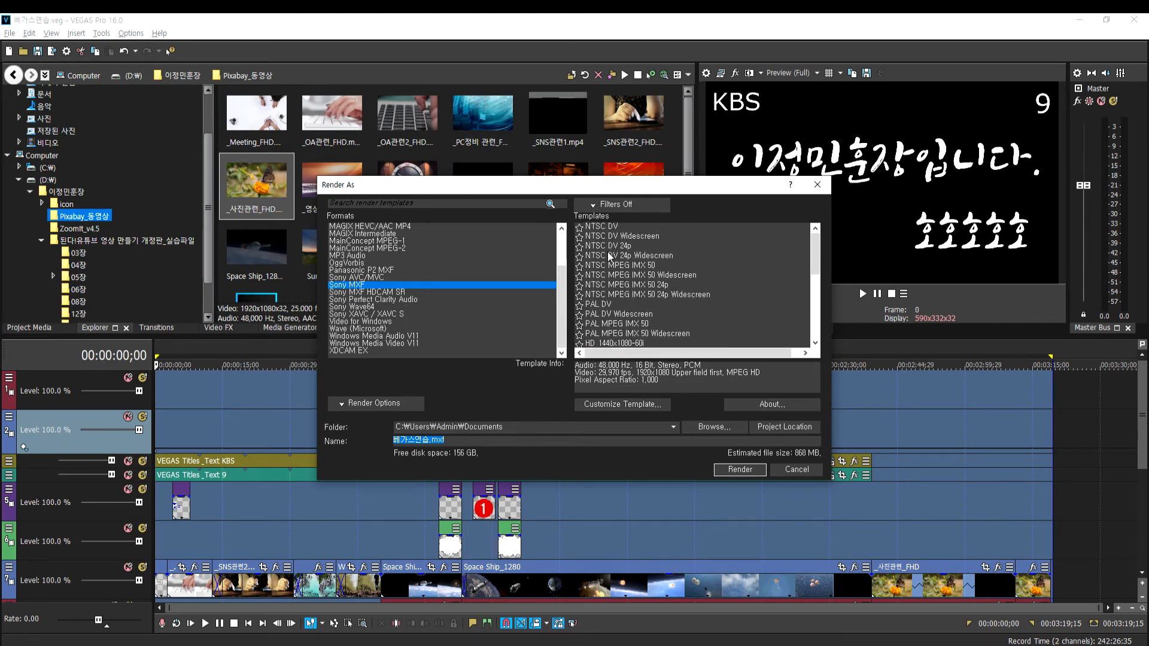
left_click(598, 228)
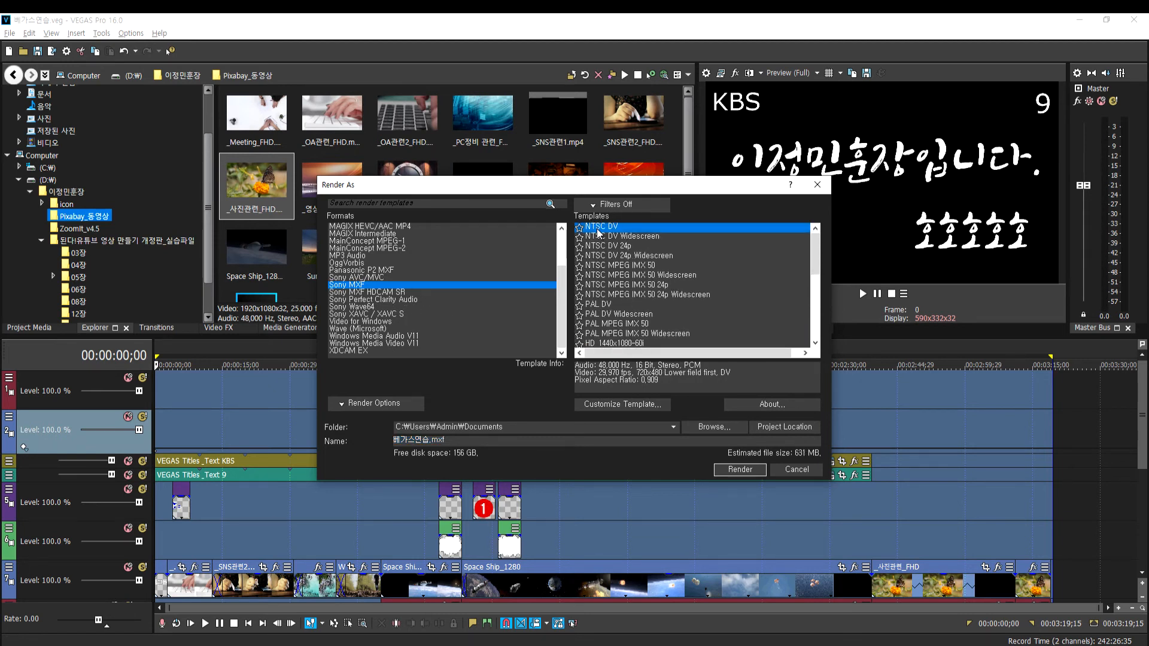
left_click(592, 237)
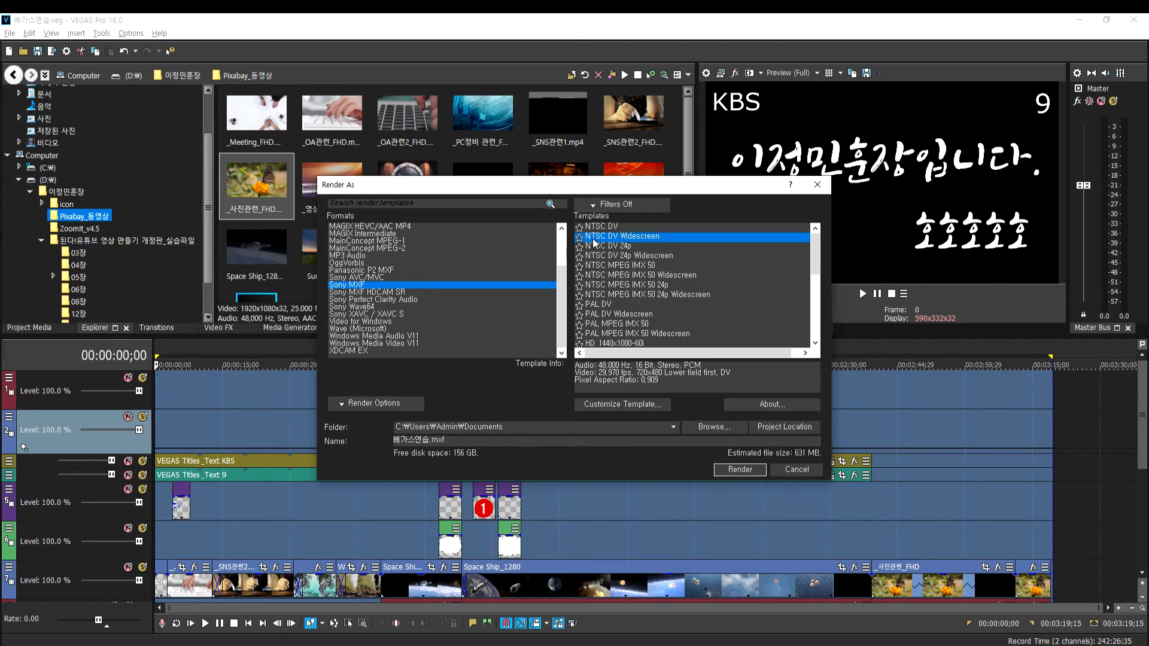
left_click(592, 245)
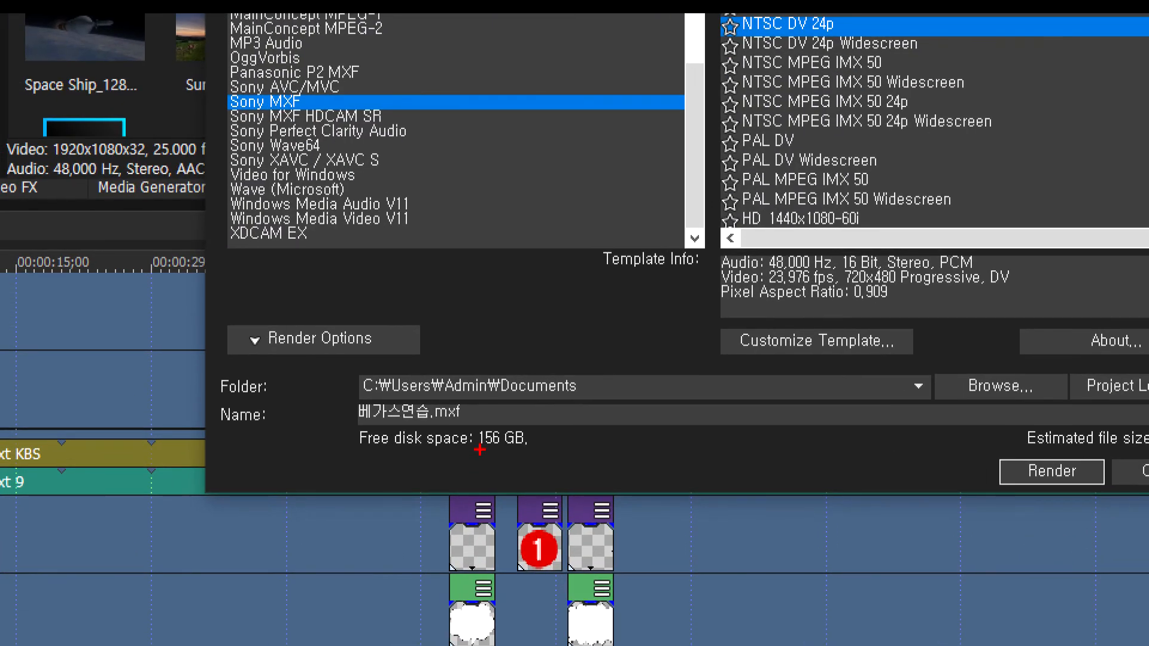
mouse_move(464, 426)
left_mouse_down()
mouse_move(428, 404)
mouse_move(466, 395)
mouse_move(471, 429)
left_mouse_up()
mouse_move(520, 383)
left_mouse_down()
mouse_move(514, 433)
mouse_move(537, 385)
mouse_move(552, 403)
mouse_move(594, 379)
mouse_move(594, 436)
left_mouse_up()
mouse_move(633, 384)
left_mouse_down()
mouse_move(634, 479)
mouse_move(676, 392)
mouse_move(615, 411)
left_mouse_up()
mouse_move(744, 382)
left_mouse_down()
mouse_move(712, 425)
mouse_move(784, 431)
left_mouse_up()
left_click_drag(721, 400, 694, 462)
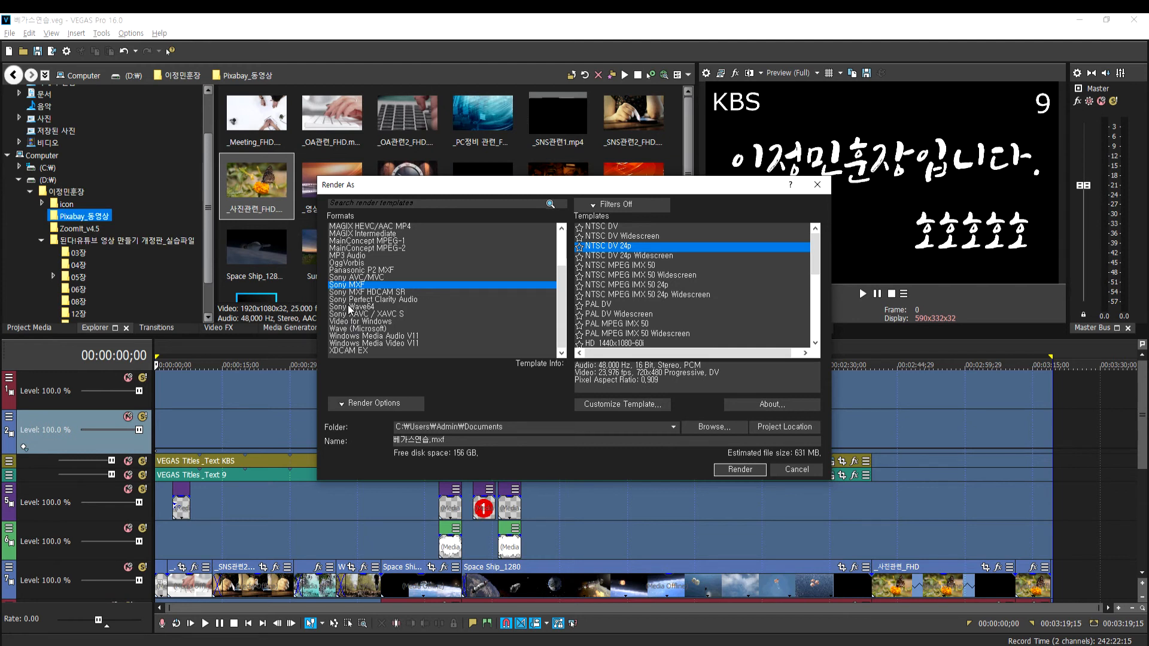
Compare the render templates offered for the MAGIX AVC/AAC MP4 and MAGIX HEVC/AAC MP4 formats
scroll(355, 330, "up", 3)
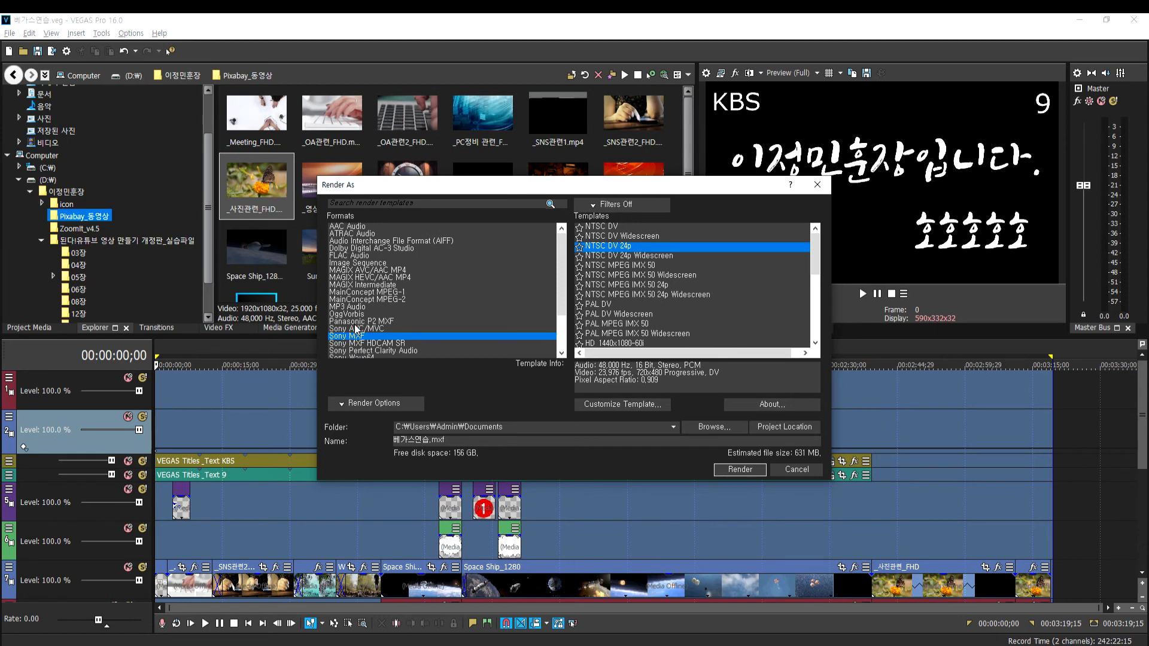
left_click(362, 270)
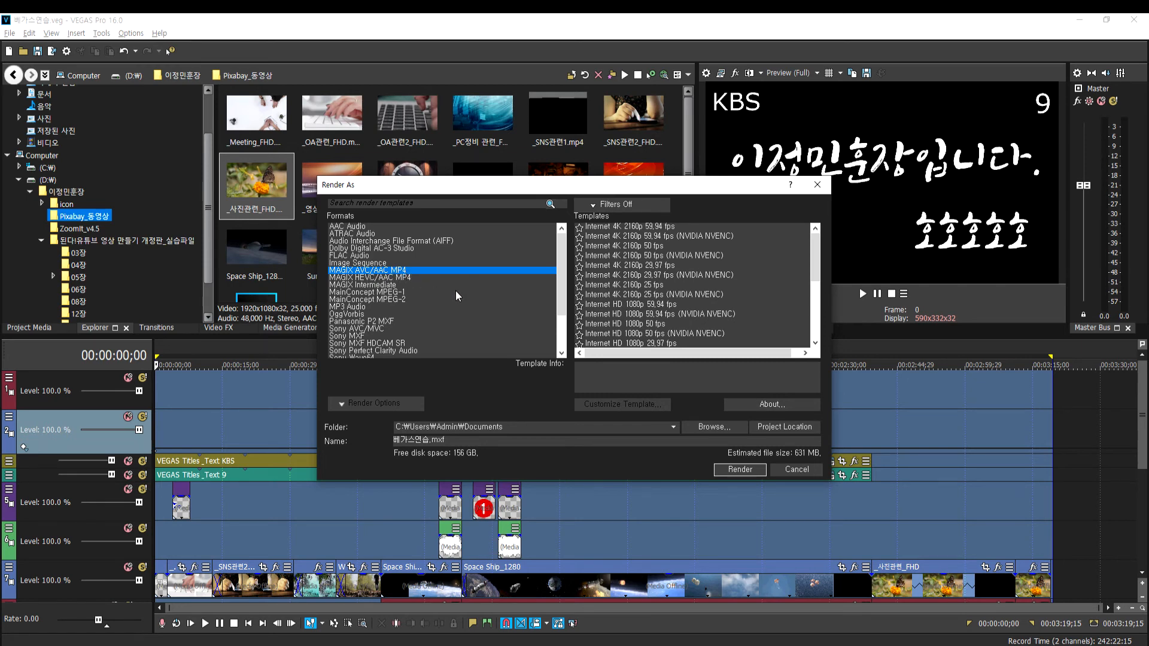
left_click(371, 278)
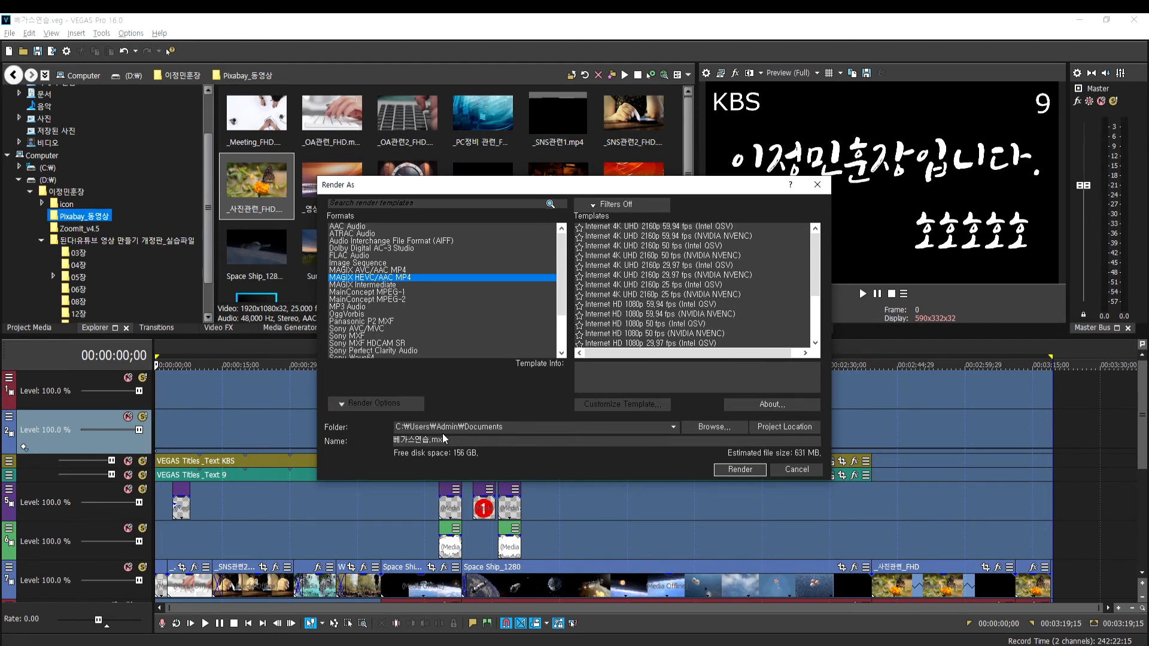
Choose the MAGIX AVC/AAC MP4 format with the Internet HD 1080p 29,97 fps (NVIDIA NVENC) template
left_click(403, 270)
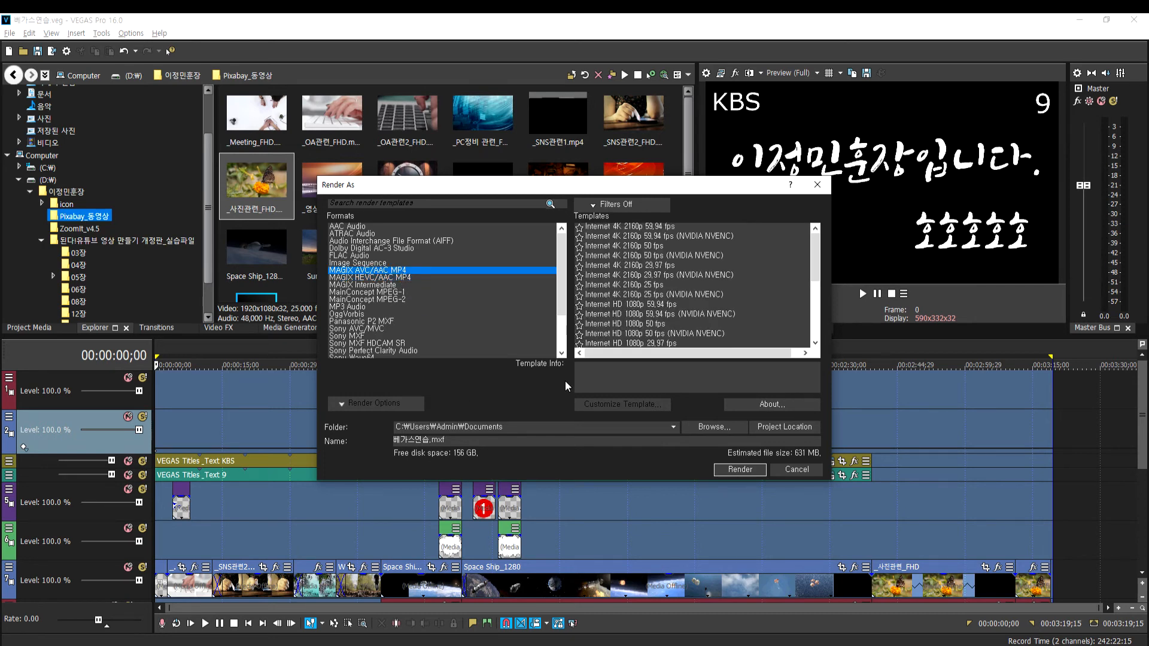
scroll(626, 249, "down", 1)
scroll(627, 258, "down", 5)
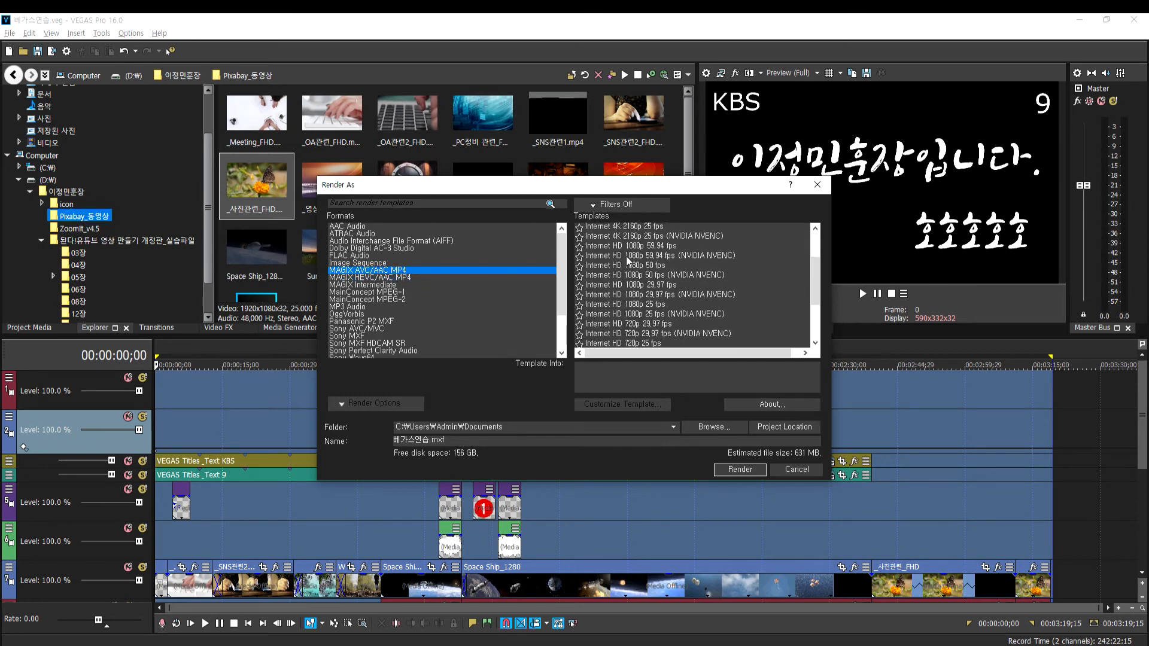
scroll(608, 297, "up", 5)
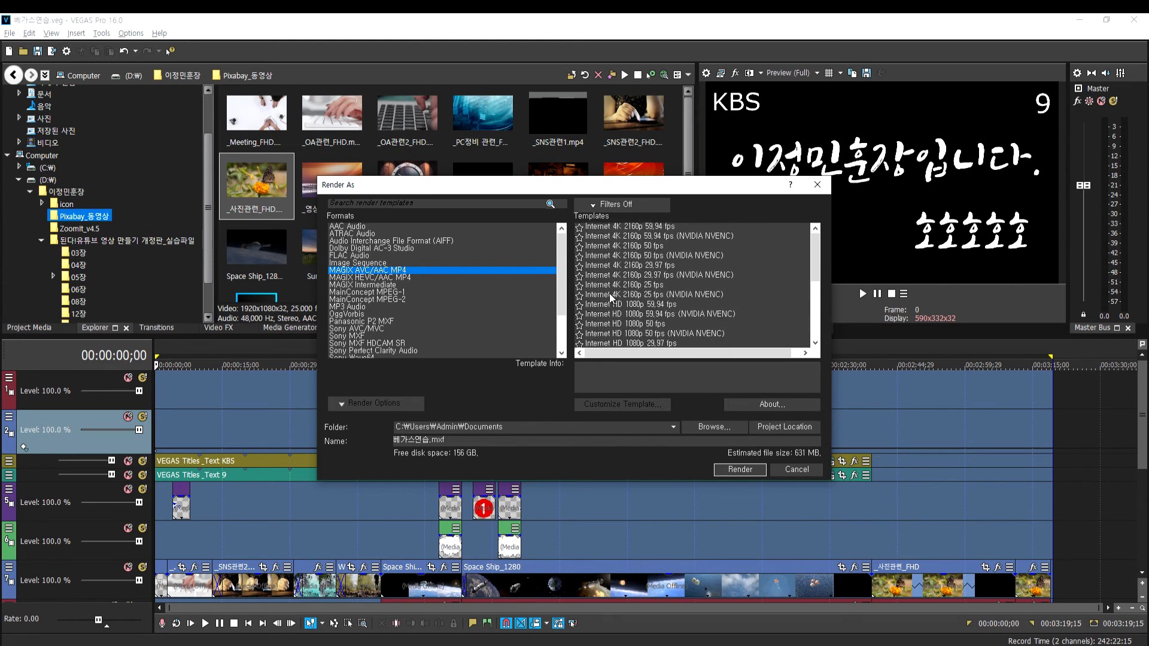
scroll(593, 311, "down", 1)
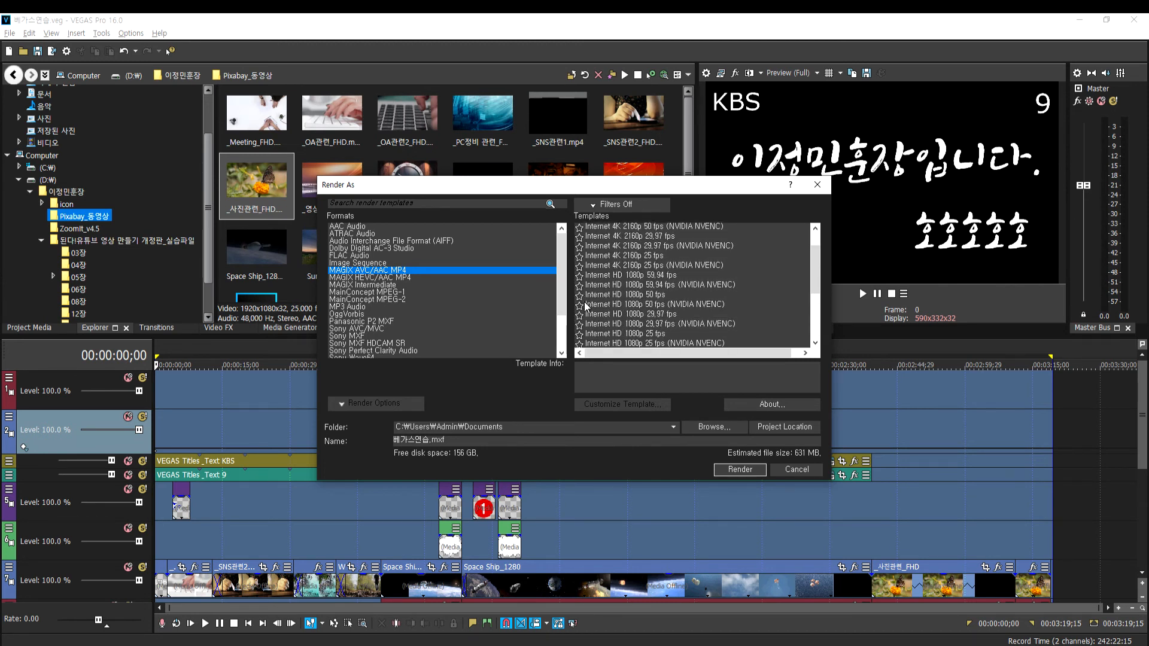
left_click(592, 326)
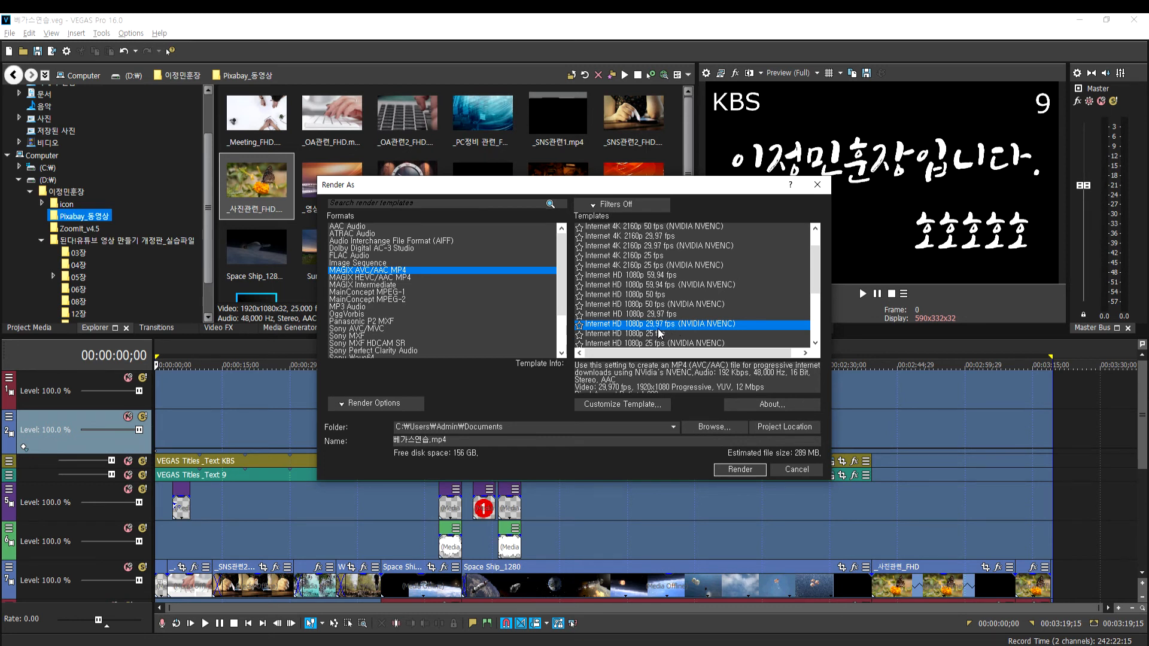
scroll(662, 334, "down", 1)
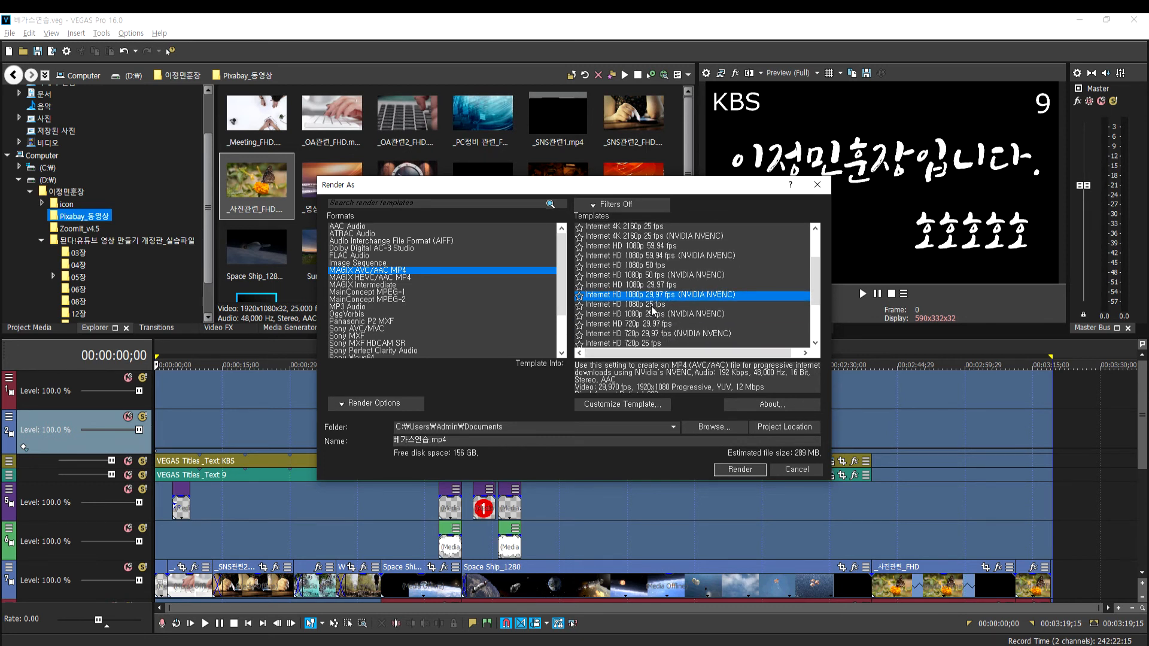
left_click(651, 307)
left_click(650, 295)
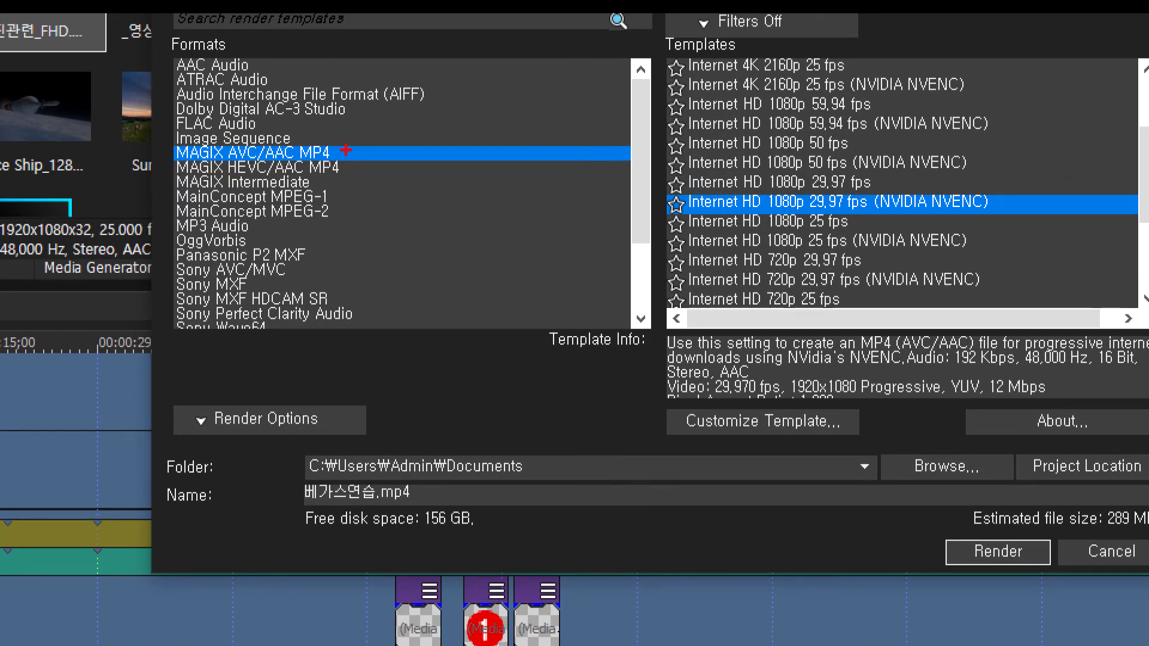
left_click_drag(362, 157, 389, 133)
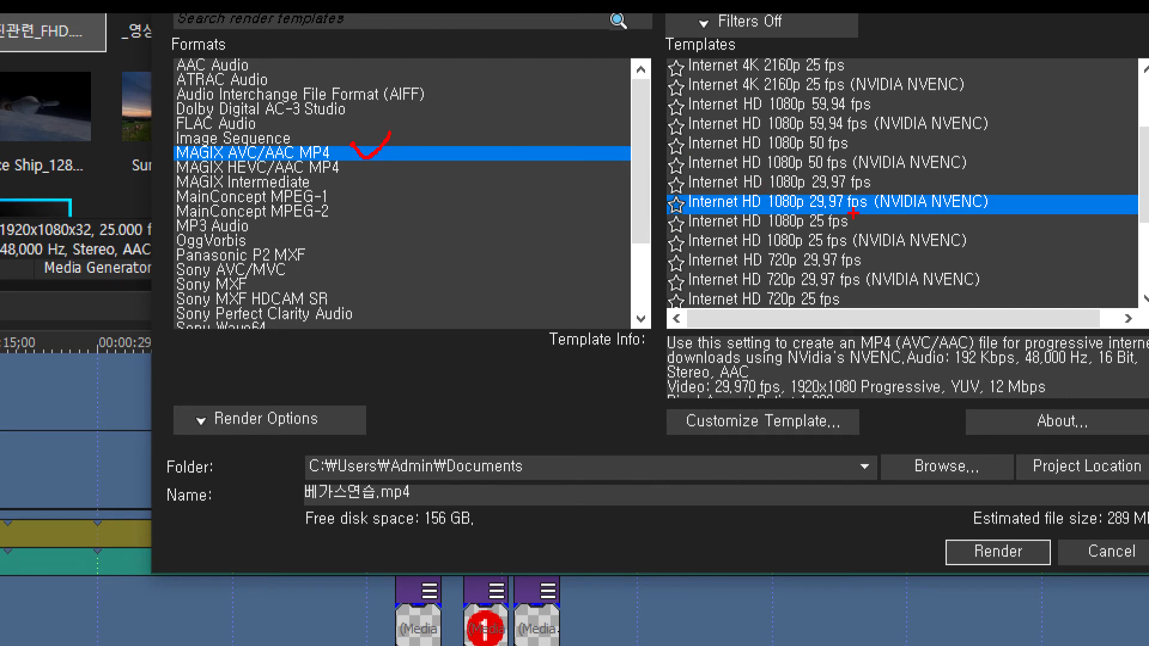
mouse_move(818, 209)
left_mouse_down()
mouse_move(794, 189)
mouse_move(881, 199)
mouse_move(829, 219)
left_mouse_up()
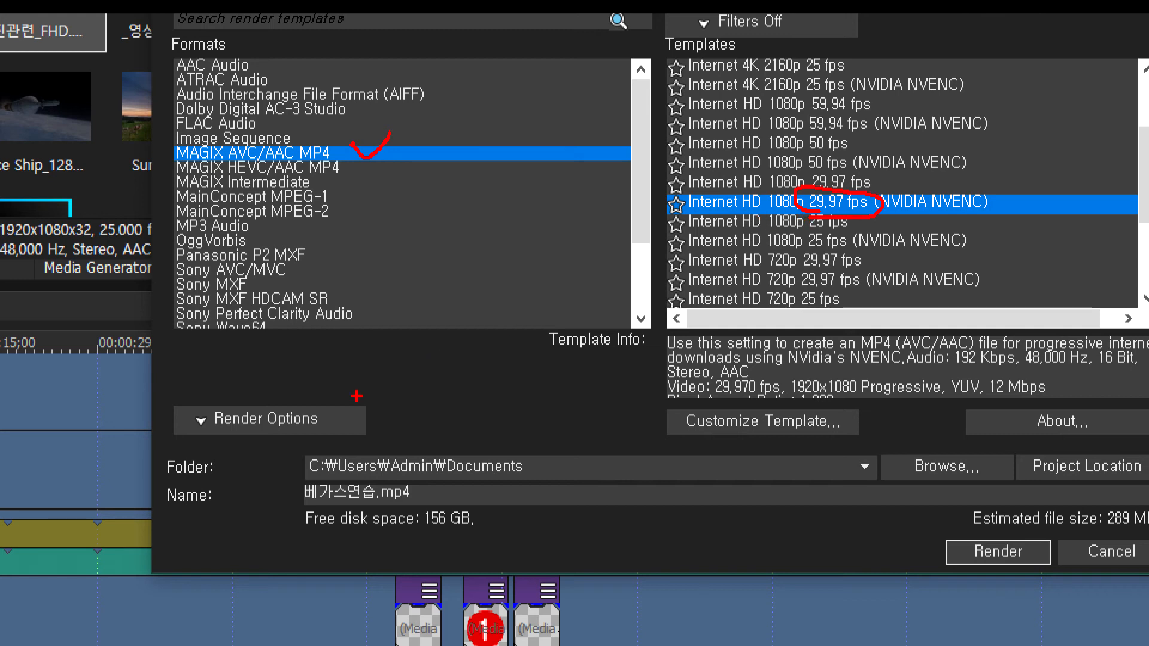
mouse_move(421, 526)
left_mouse_down()
mouse_move(389, 512)
mouse_move(375, 489)
mouse_move(396, 465)
mouse_move(425, 479)
mouse_move(402, 516)
left_mouse_up()
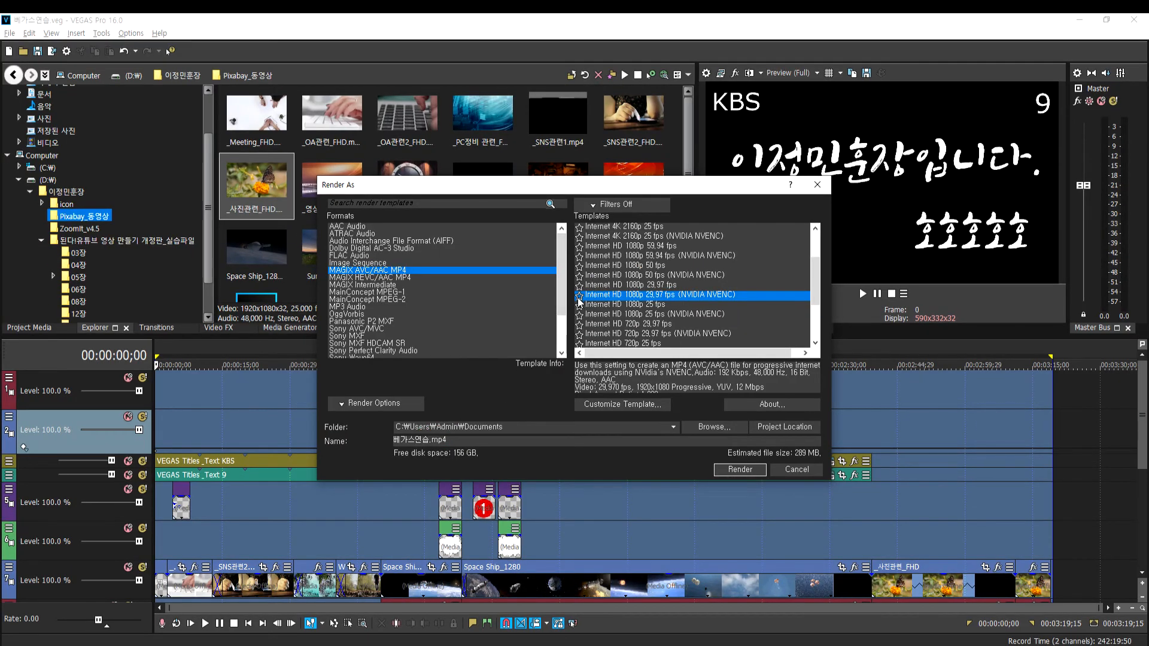
Mark the chosen NVIDIA NVENC template as a favorite, and try the Show favorites only filter before turning it off again
left_click(579, 296)
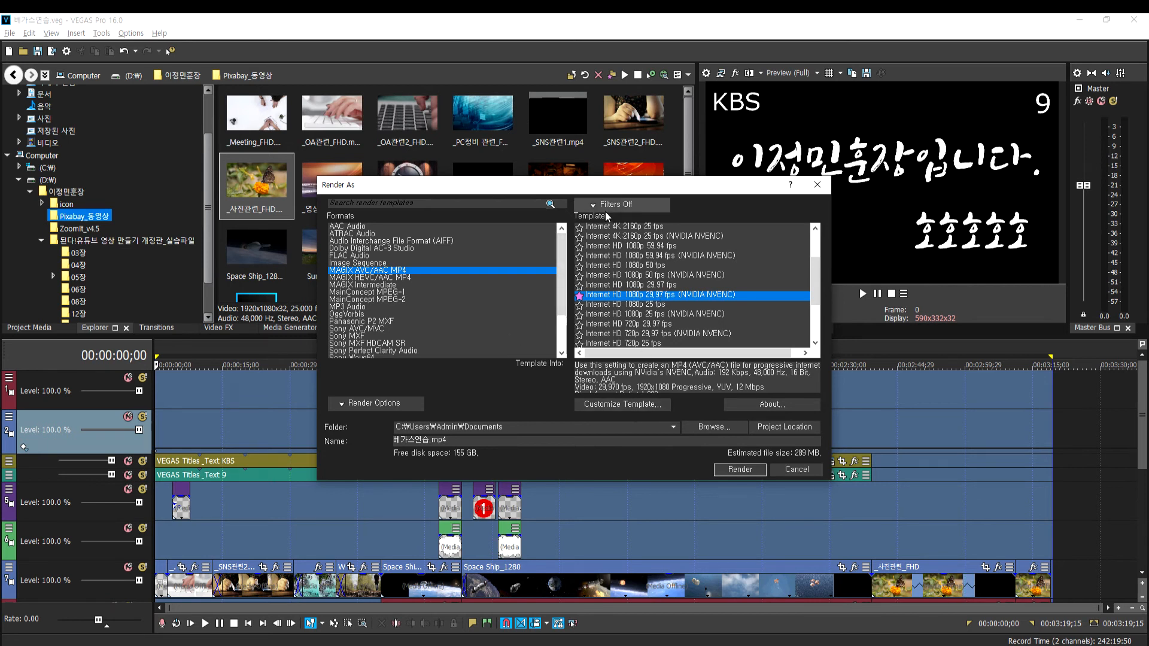
left_click(590, 205)
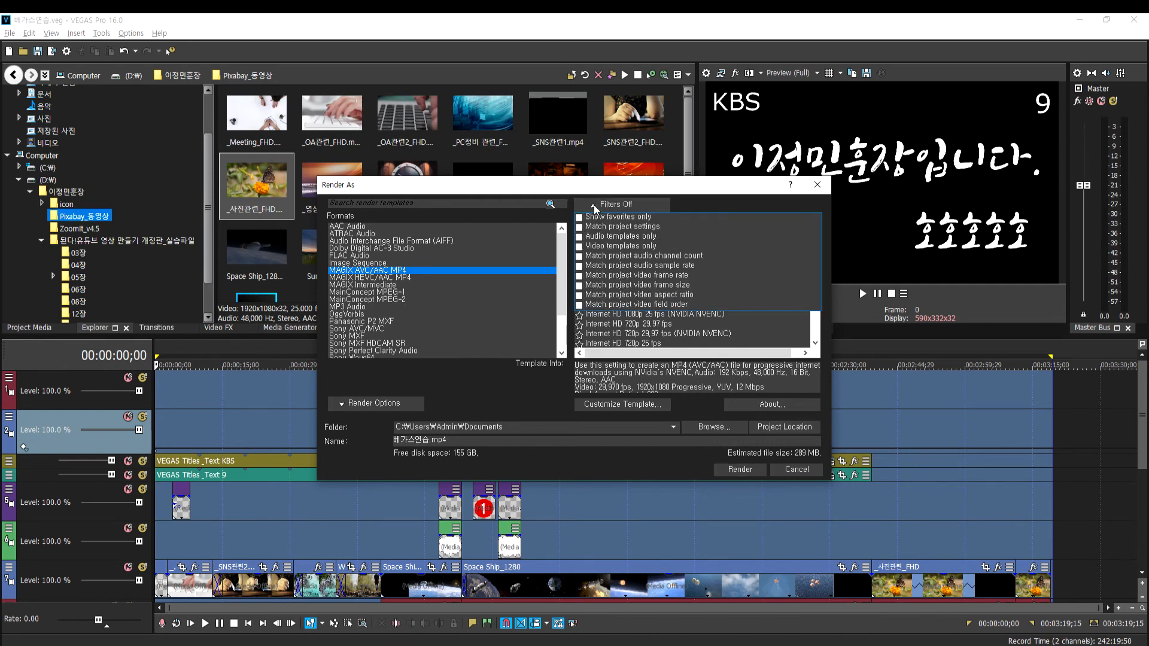
left_click(586, 219)
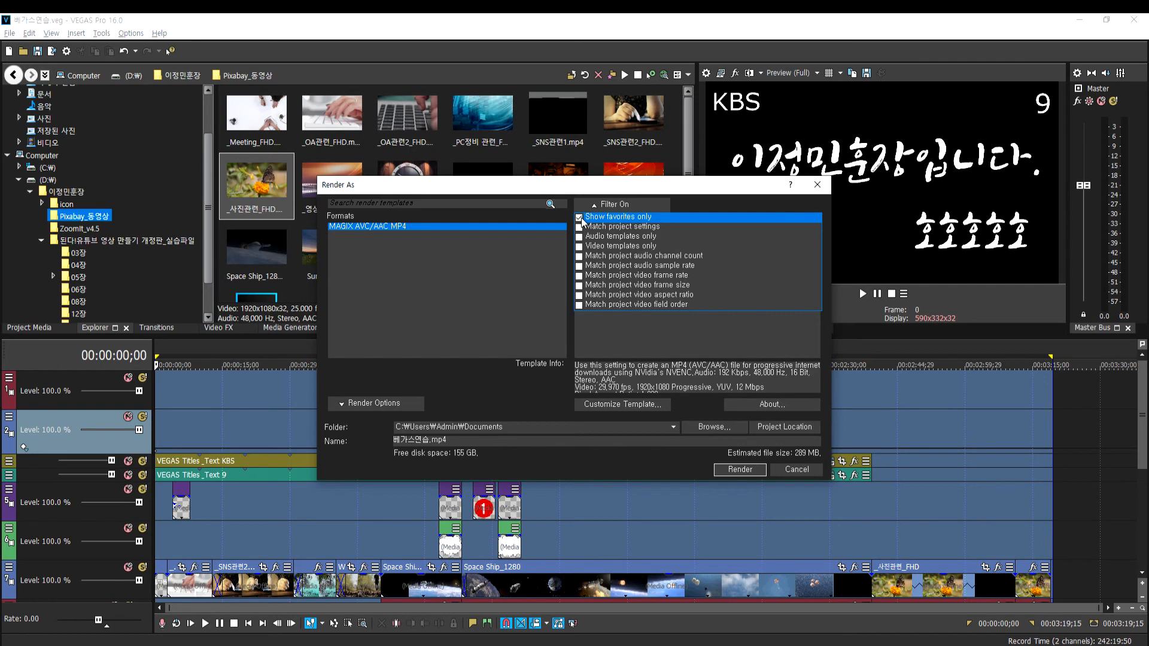
left_click(586, 219)
scroll(674, 318, "up", 2)
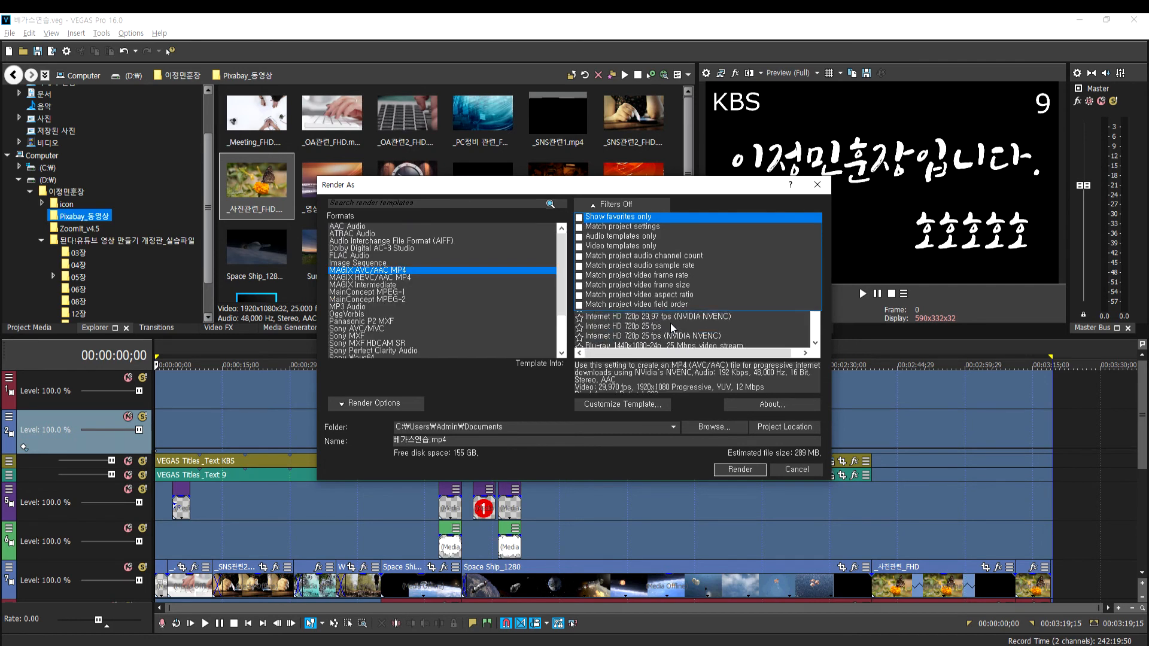
scroll(664, 333, "down", 1)
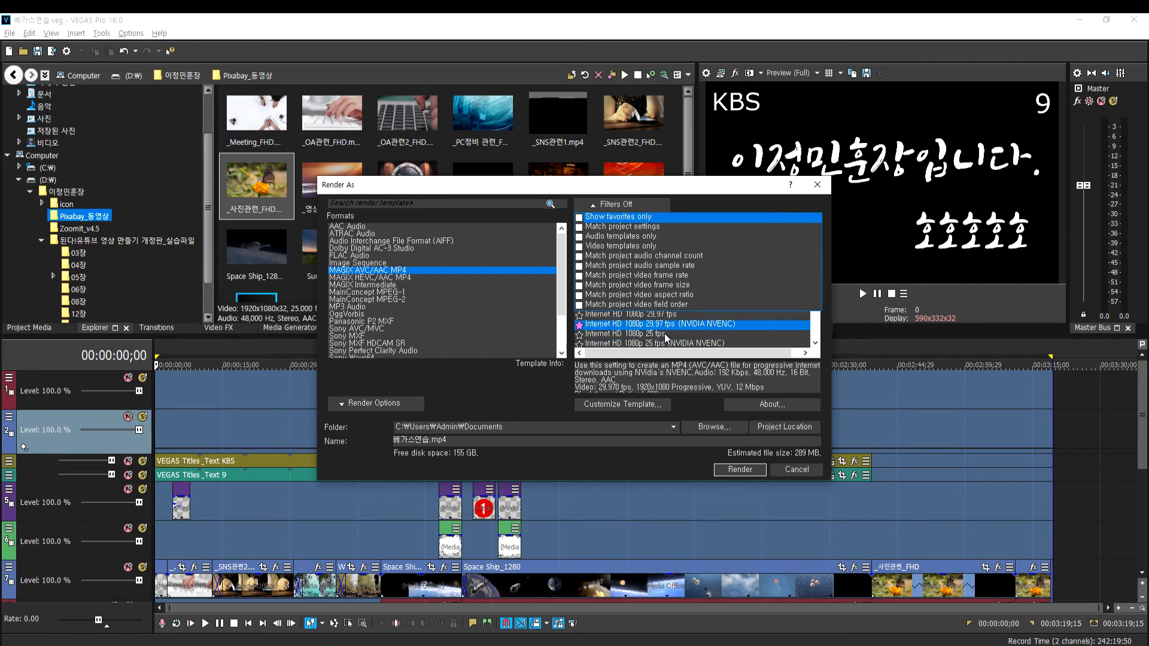
left_click(663, 314)
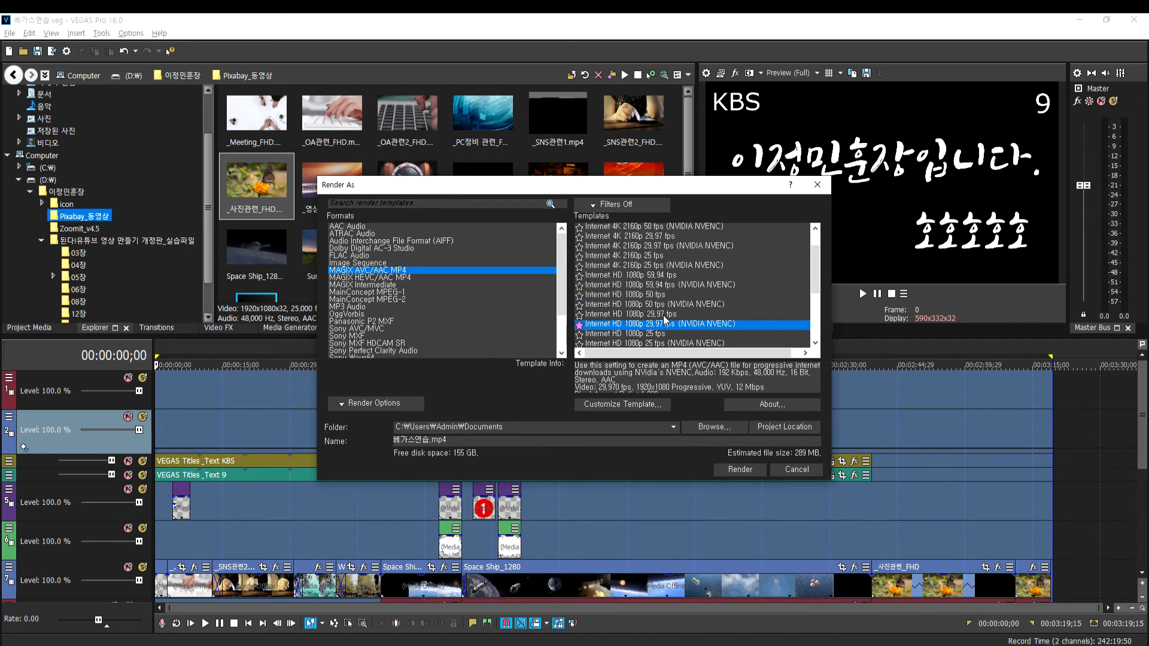
Render 베가스연습.mp4 with the Internet HD 1080p 29,97 fps (NVIDIA NVENC) template, and have the progress dialog close when rendering completes
left_click(591, 314)
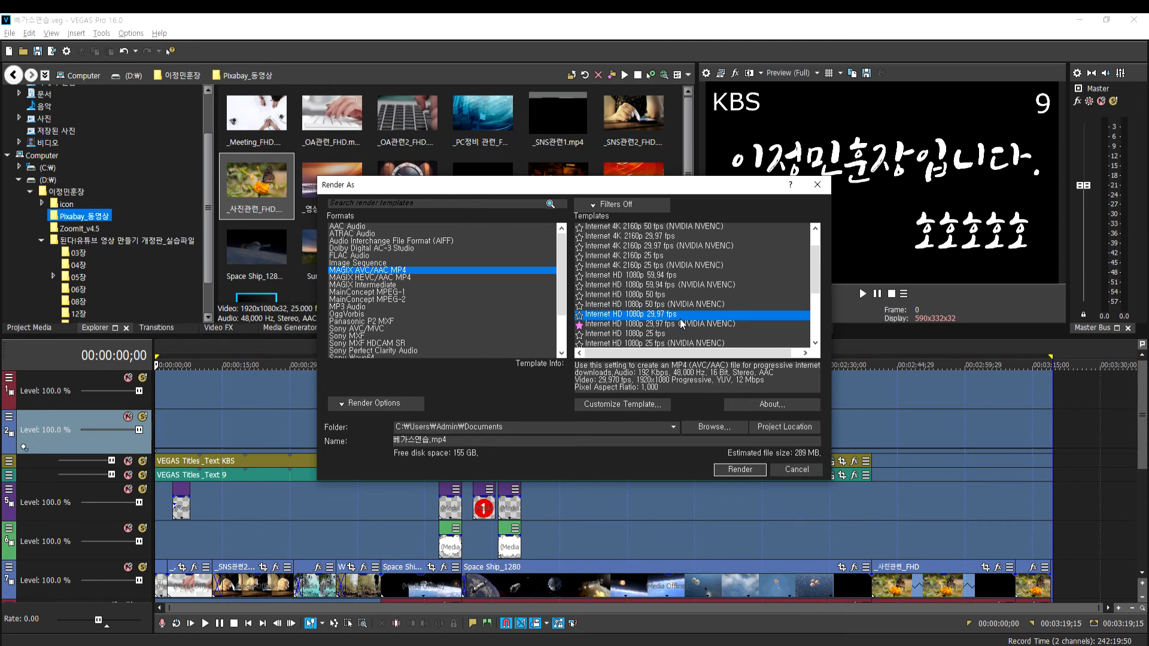
left_click(661, 324)
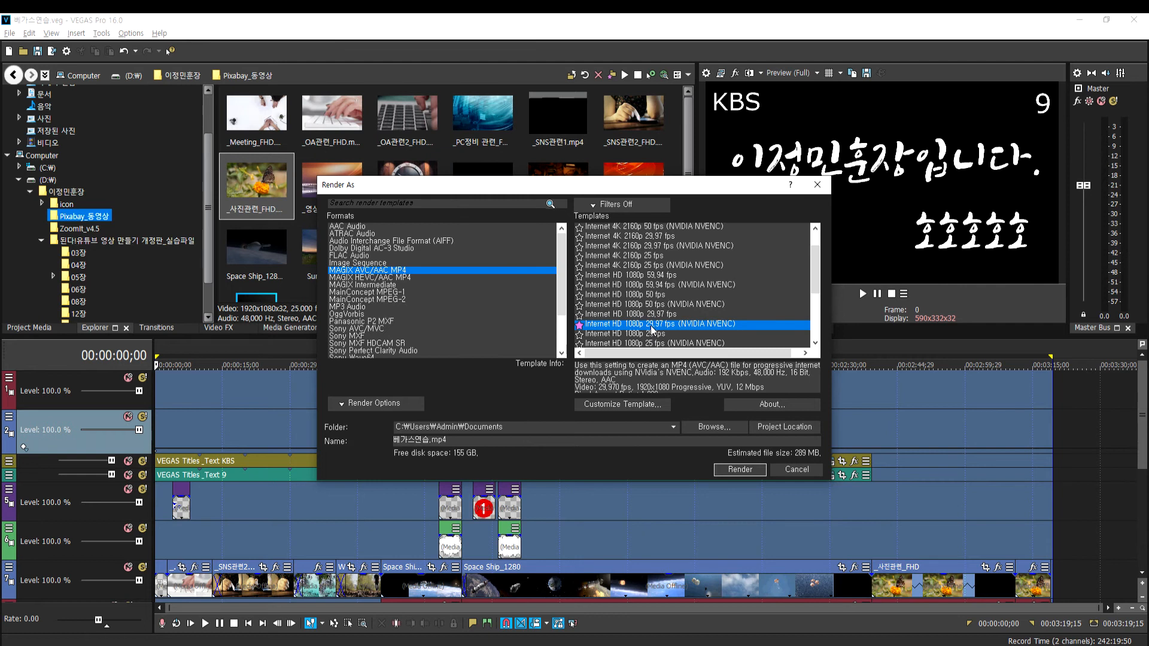
left_click(727, 469)
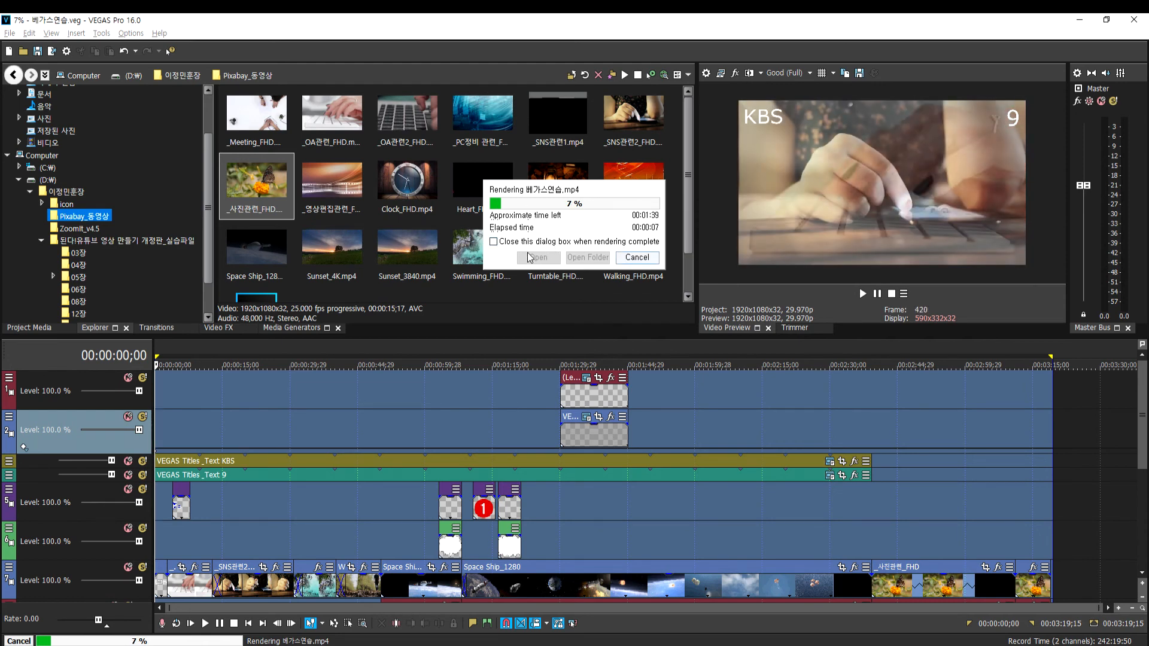
left_click(493, 242)
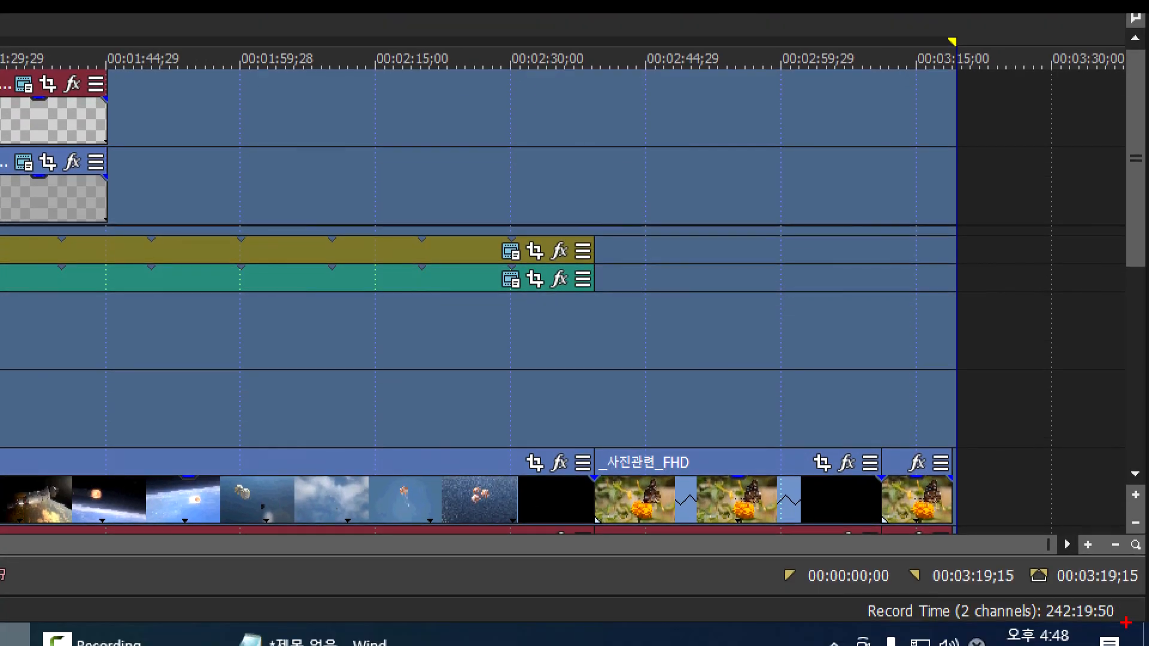
mouse_move(1122, 598)
left_mouse_down()
mouse_move(1067, 566)
mouse_move(1104, 547)
mouse_move(1136, 558)
mouse_move(1129, 595)
left_mouse_up()
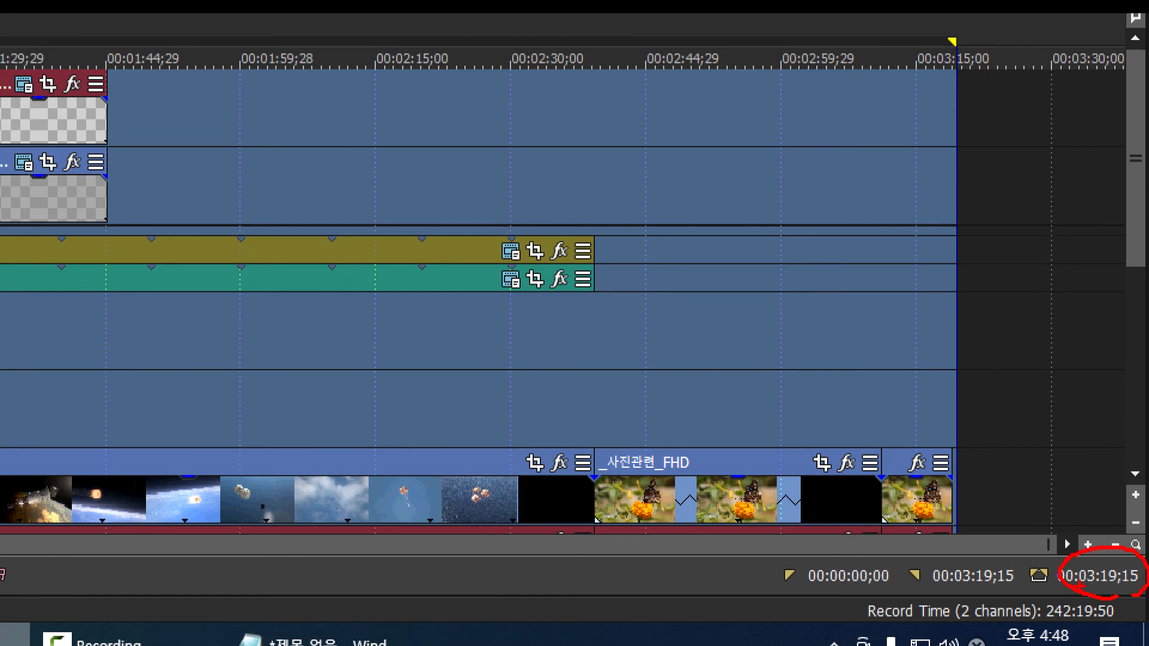
key("Escape")
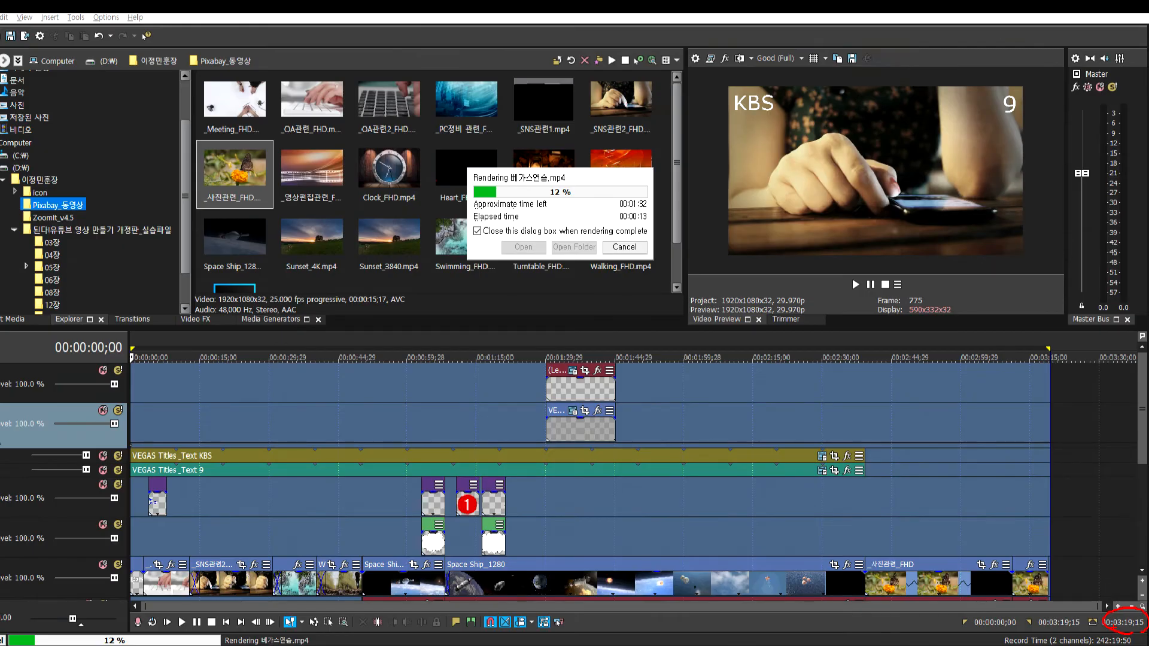
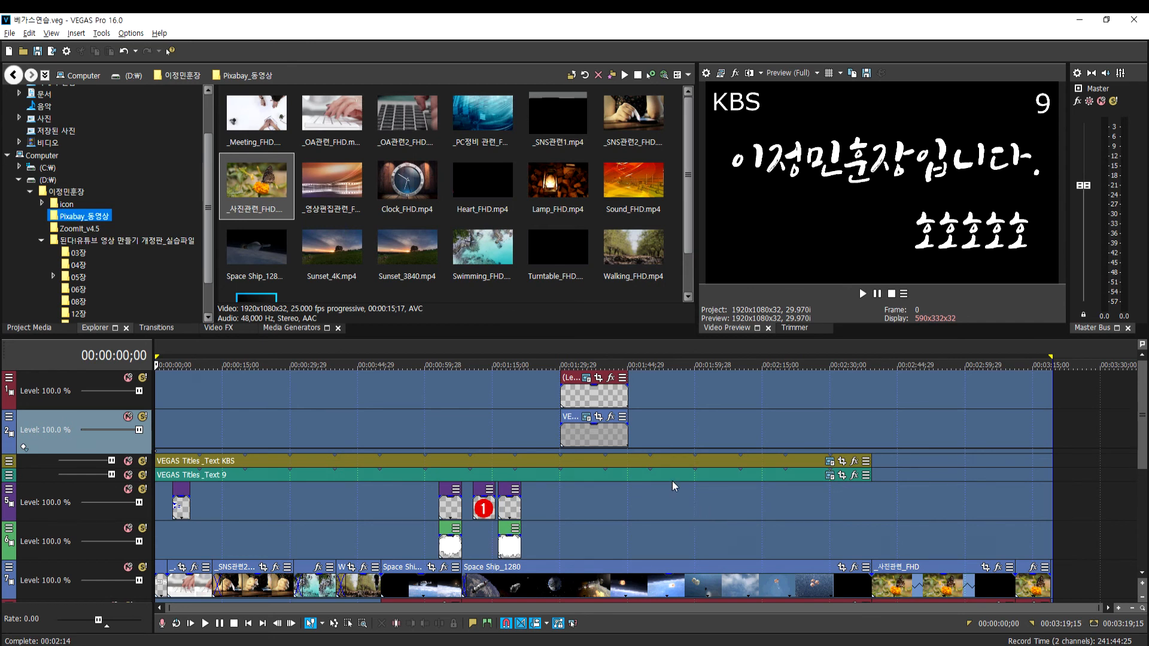
Look in the Pixabay_동영상 folder in File Explorer, and return to VEGAS Pro to check the output folder in the Render As settings
key("alt+Tab")
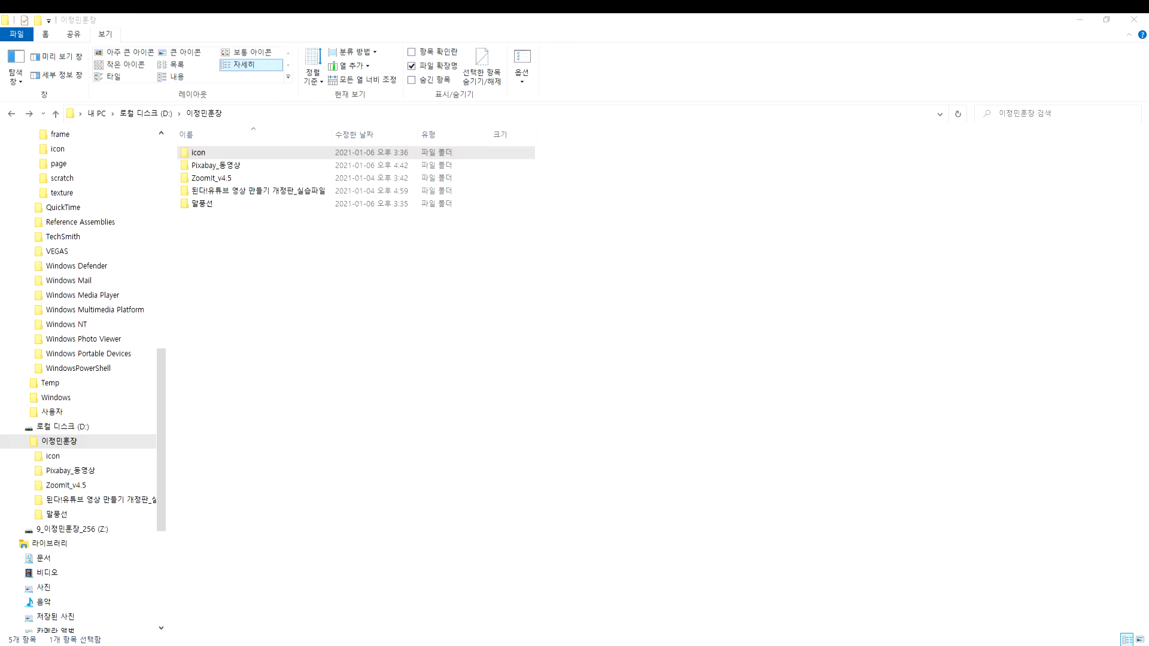
left_click(221, 166)
double_click(221, 166)
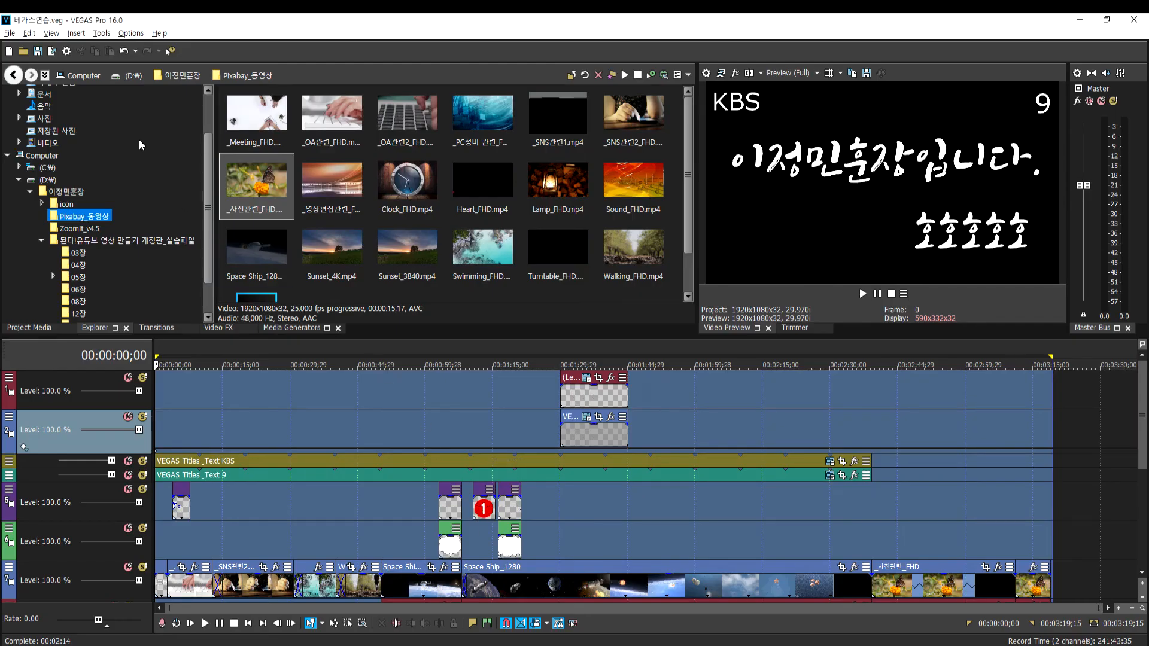
left_click(54, 52)
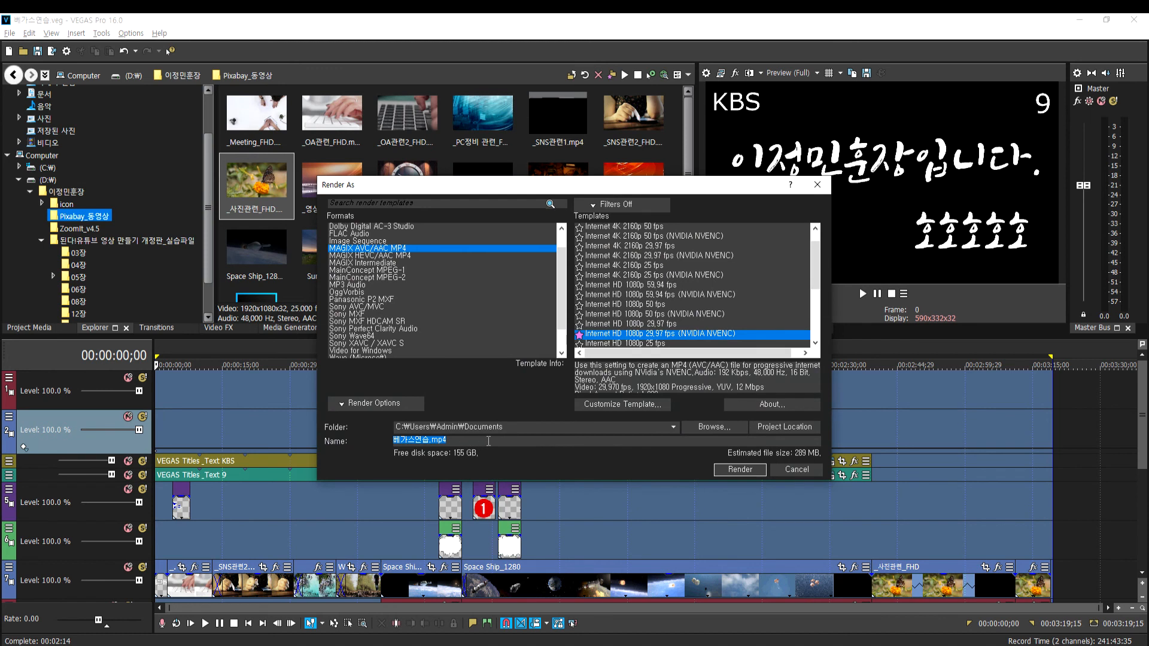
Check the render output folder, and in File Explorer transfer 베가스연습.mp4 from the Documents folder to the Pixabay_동영상 folder on drive D
left_click(510, 427)
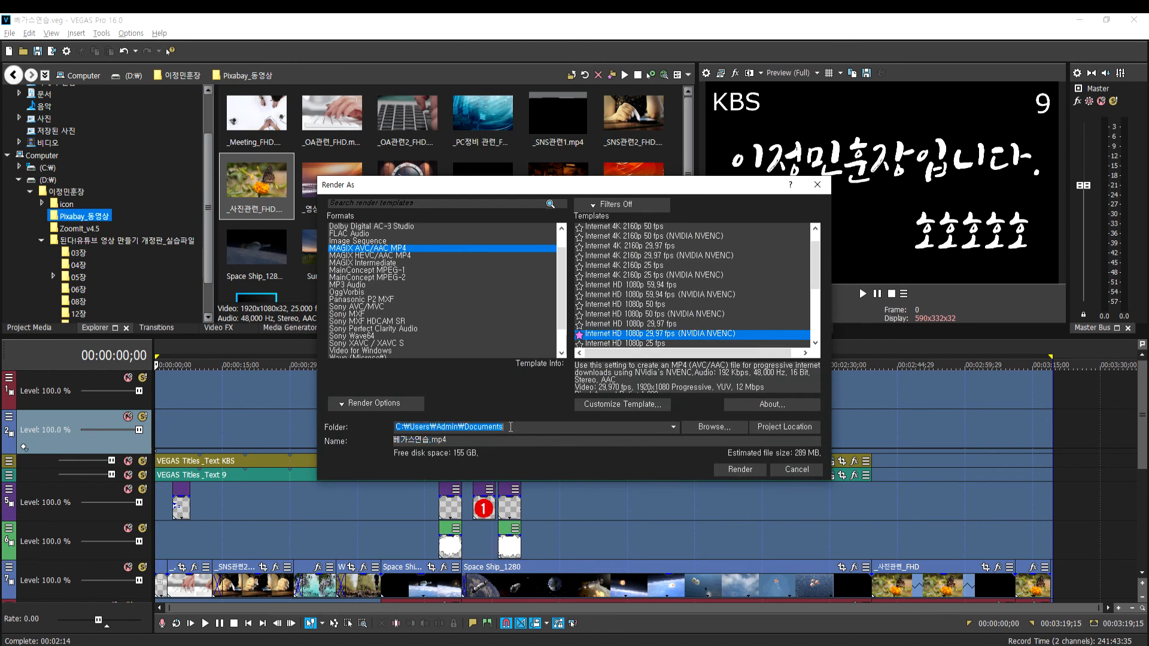
left_click(514, 429)
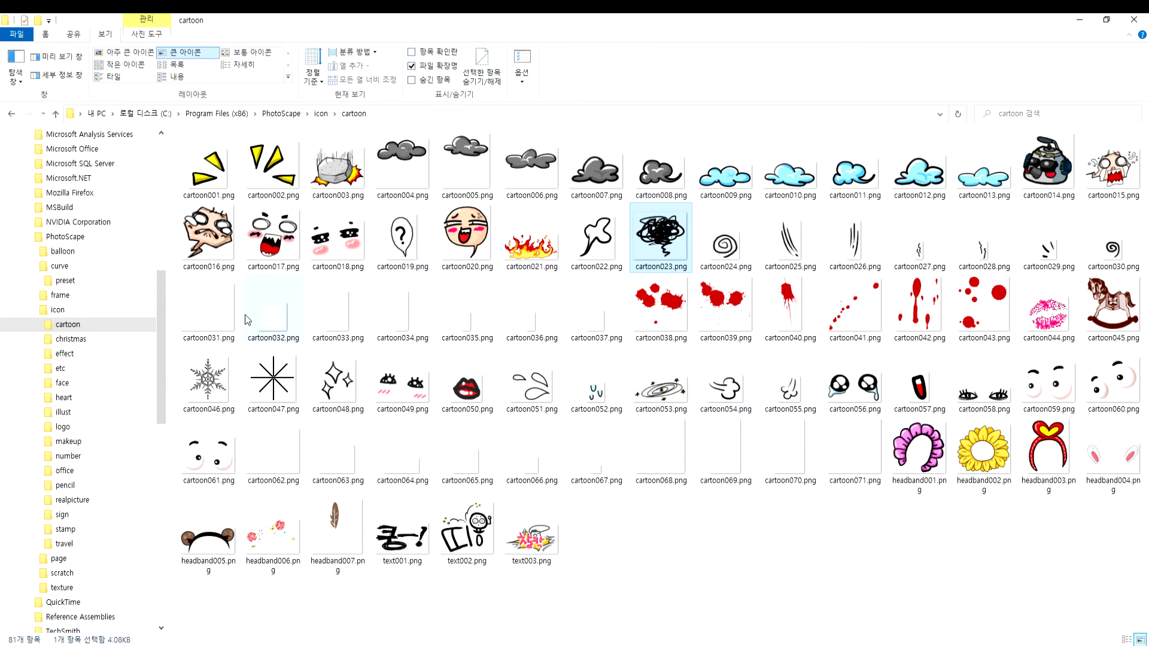
left_click_drag(160, 295, 159, 157)
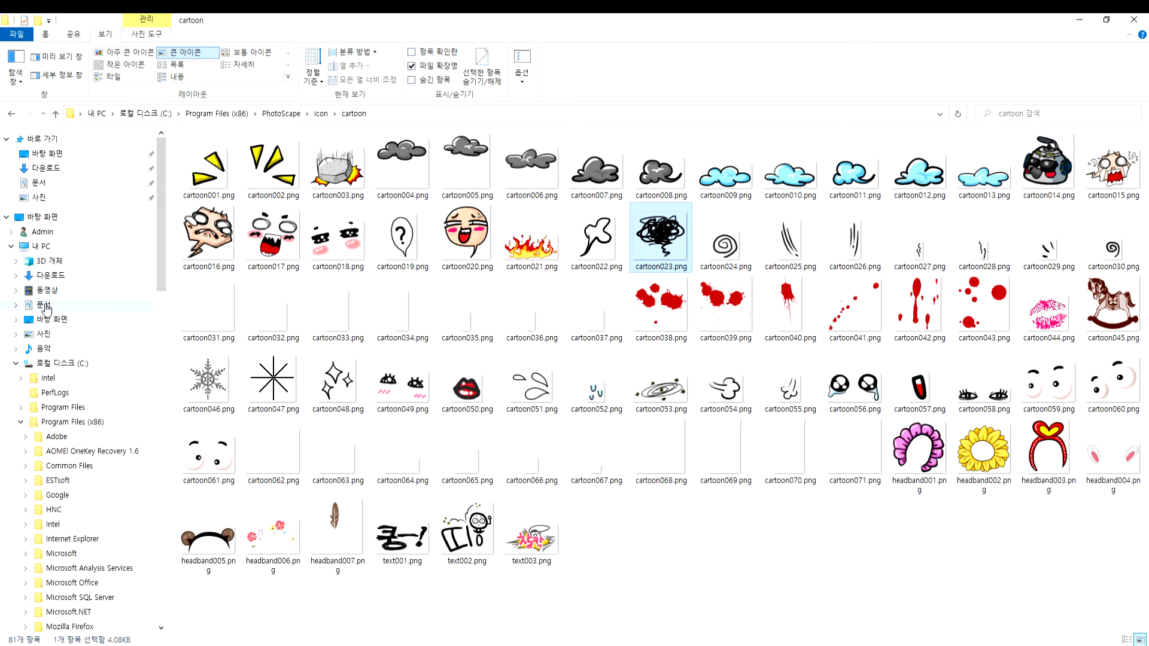
left_click(47, 304)
left_click(209, 192)
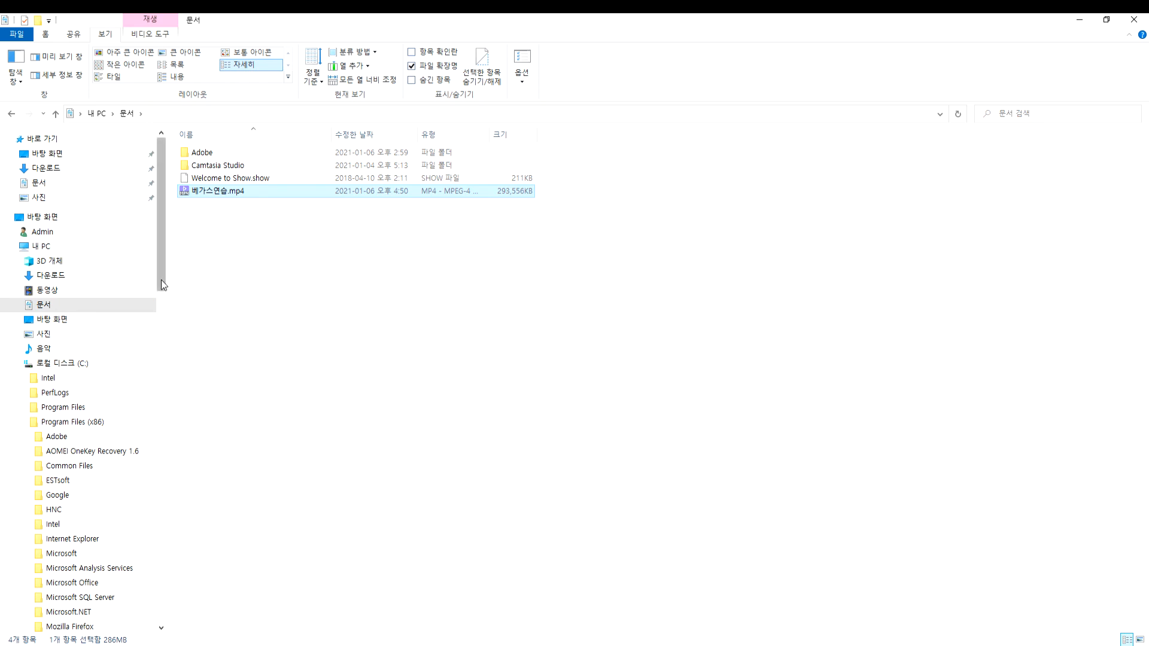
left_click(17, 364)
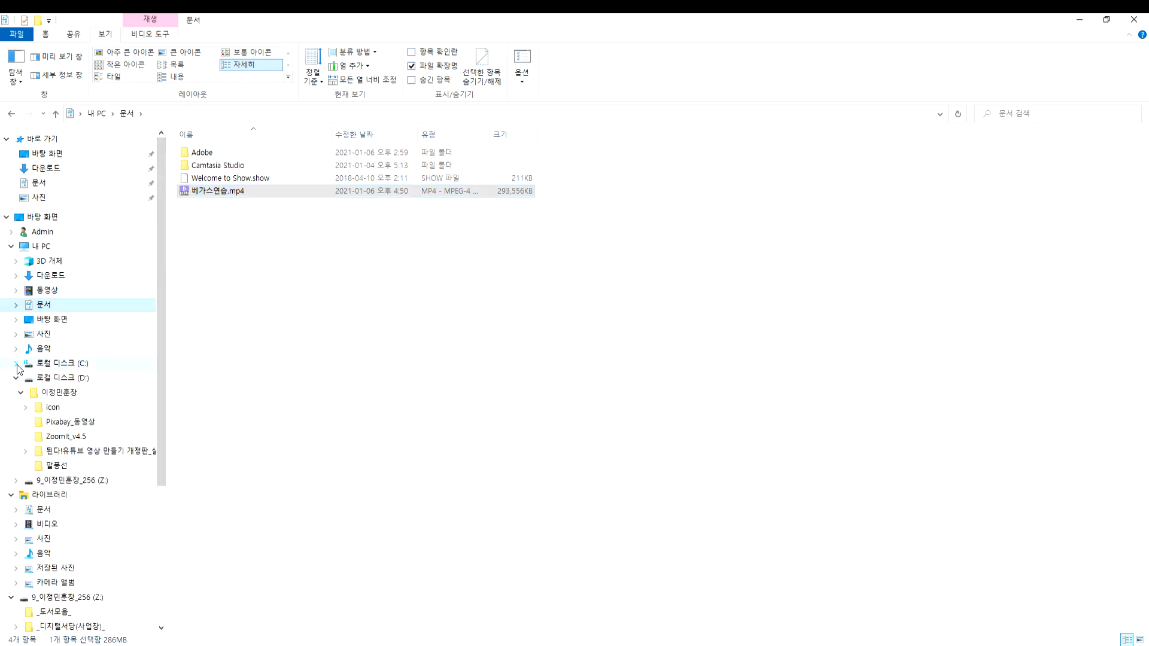
left_click(58, 393)
left_click(70, 422)
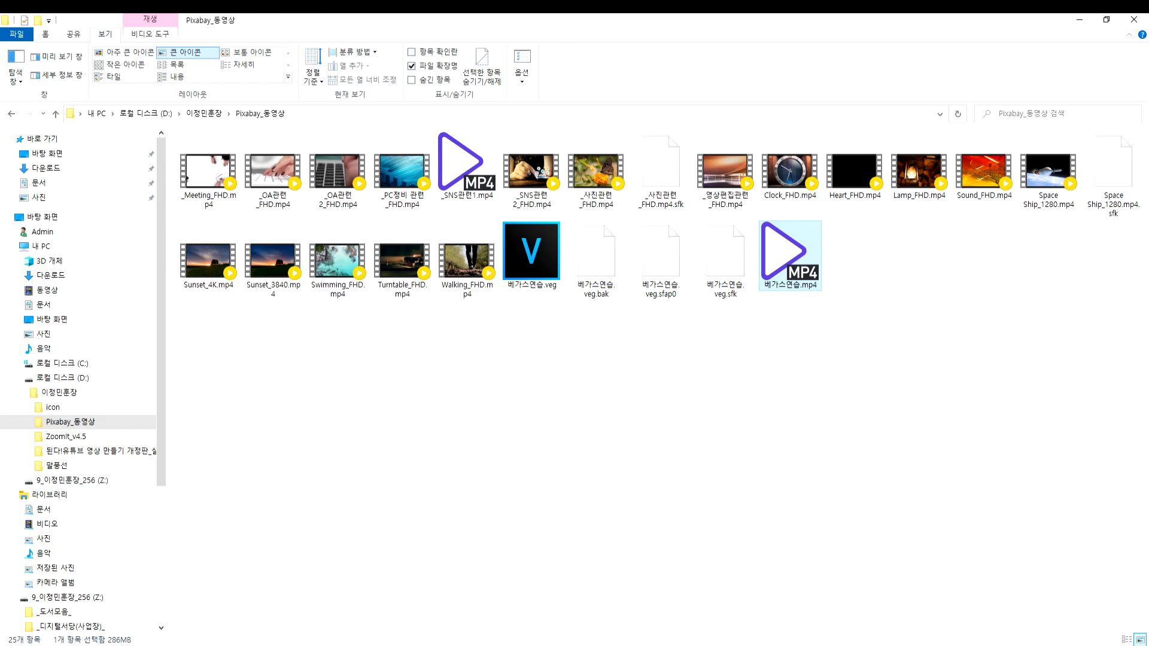
Return to VEGAS Pro, check how to choose the Pixabay_동영상 output folder without replacing 베가스연습.mp4, and close the Render As settings
key("alt+Tab")
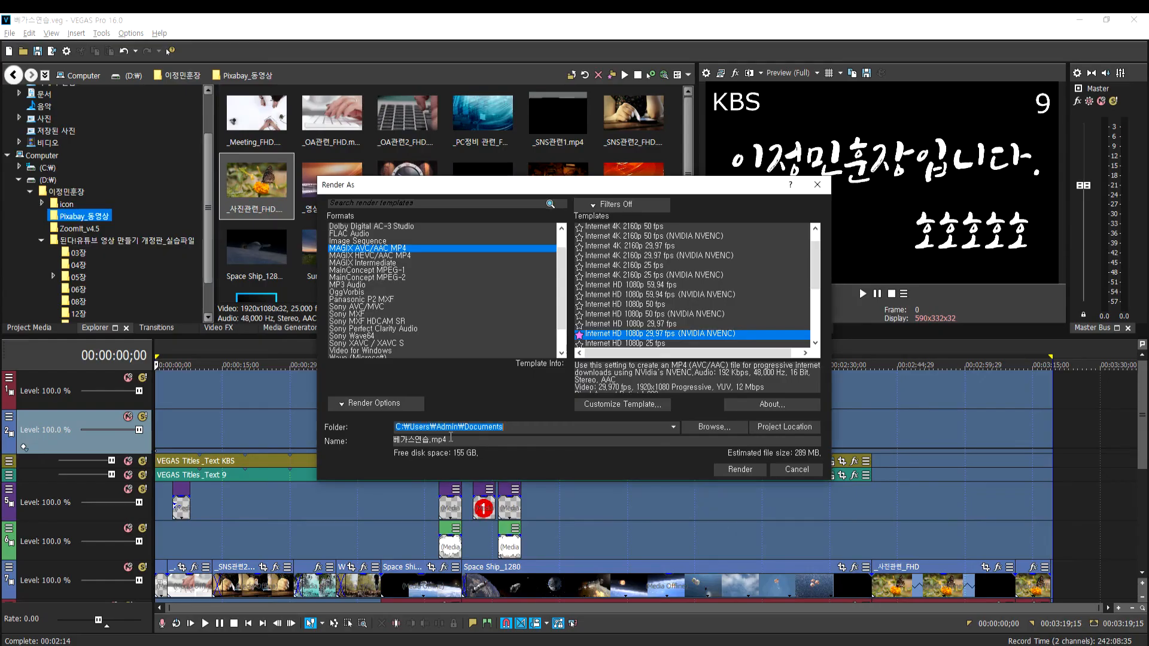
left_click(712, 427)
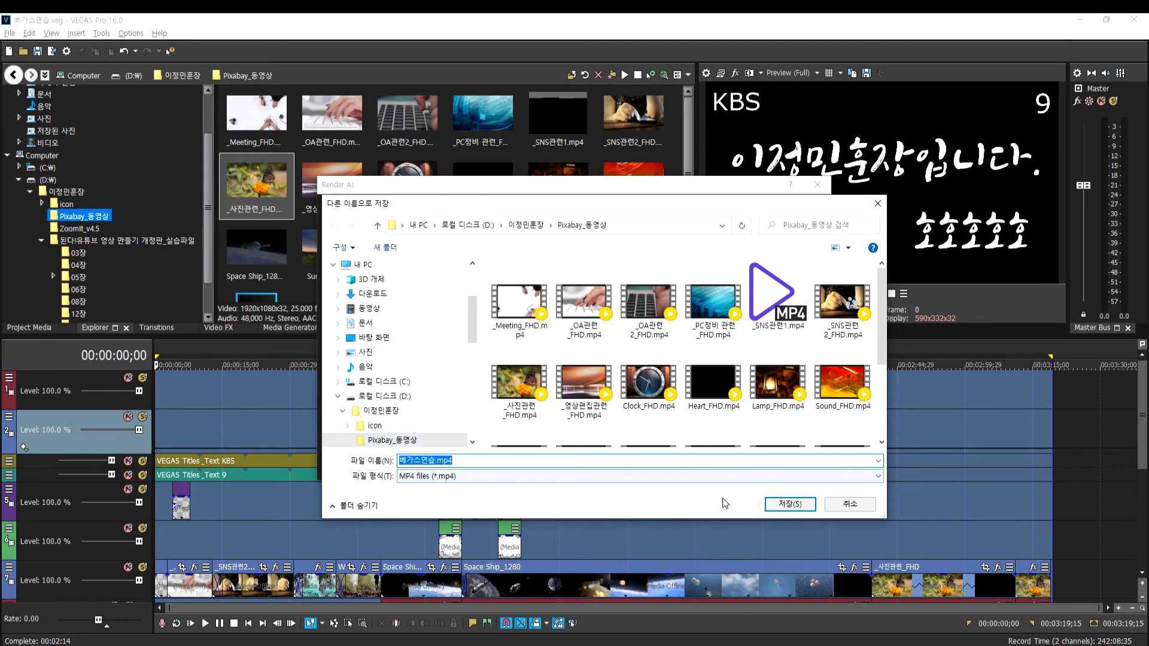
left_click(790, 505)
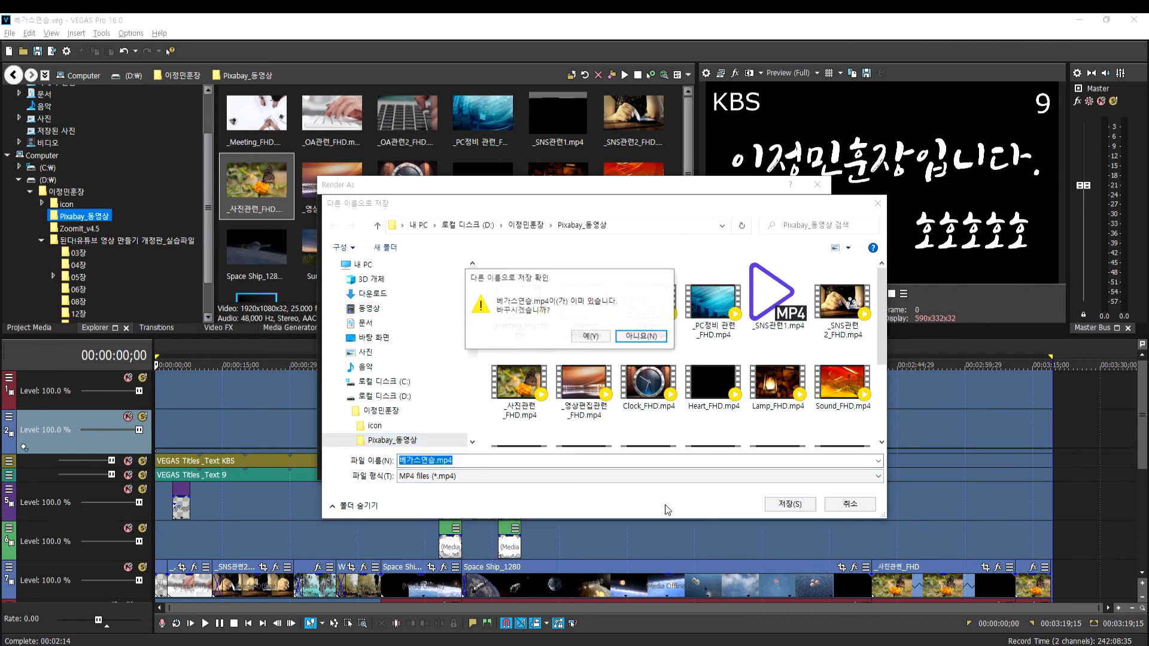
left_click(640, 338)
left_click(851, 506)
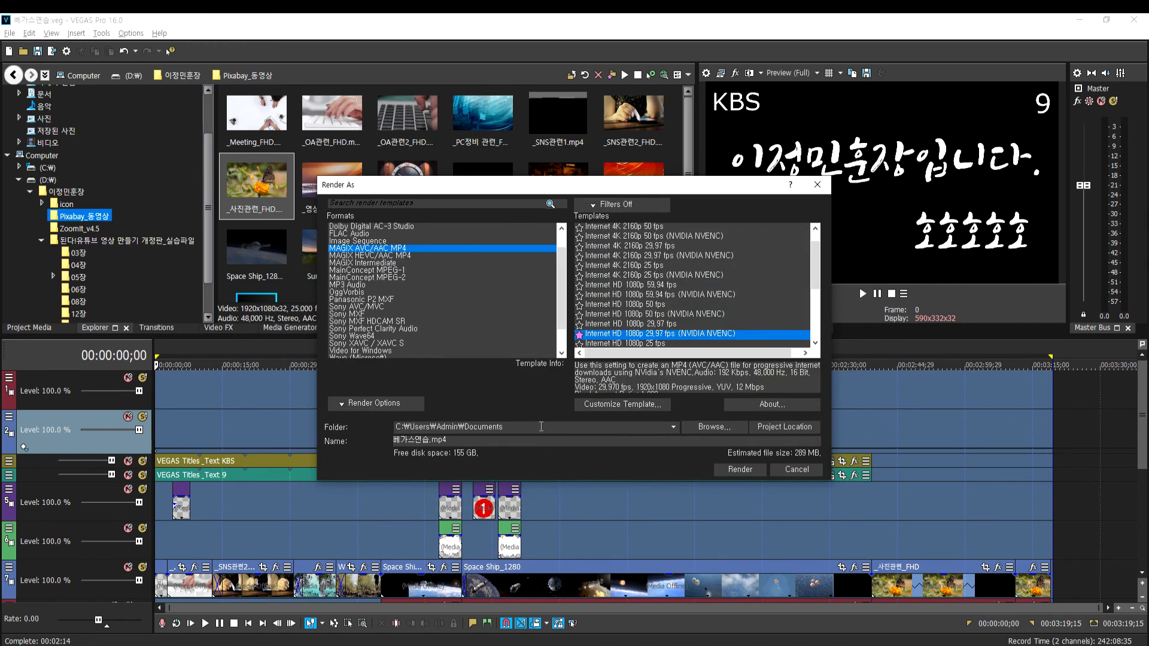
left_click(786, 473)
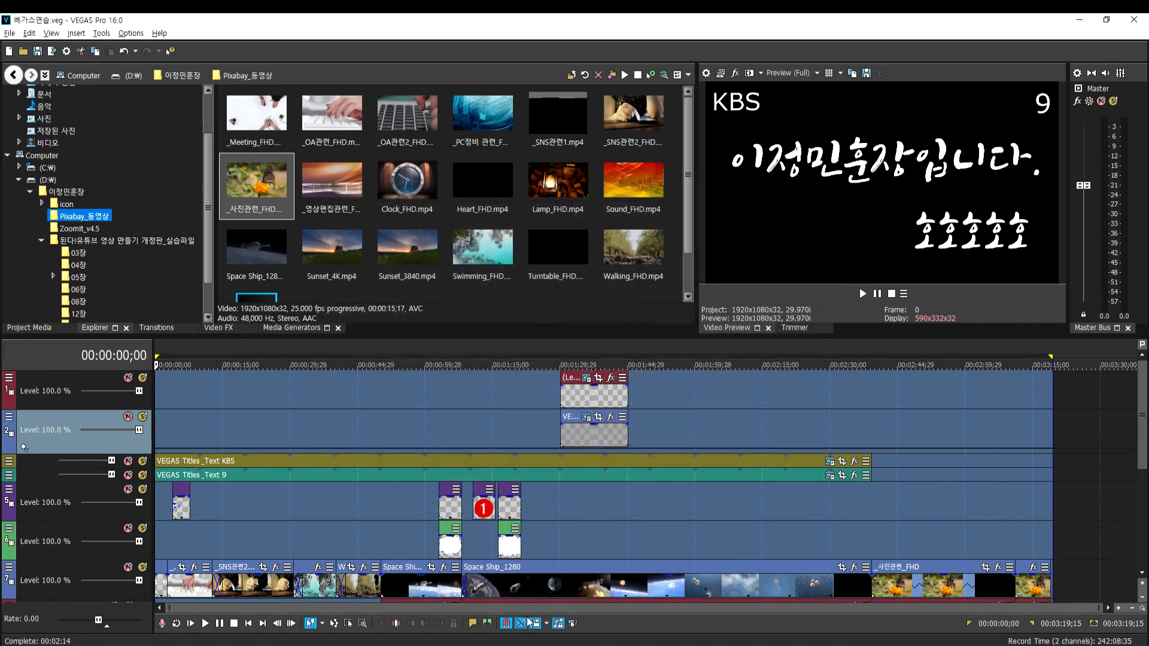
Play 베가스연습.mp4 from the Pixabay_동영상 folder in the media player, dismiss the update notice, and enlarge the video to fill the screen
key("alt+Tab")
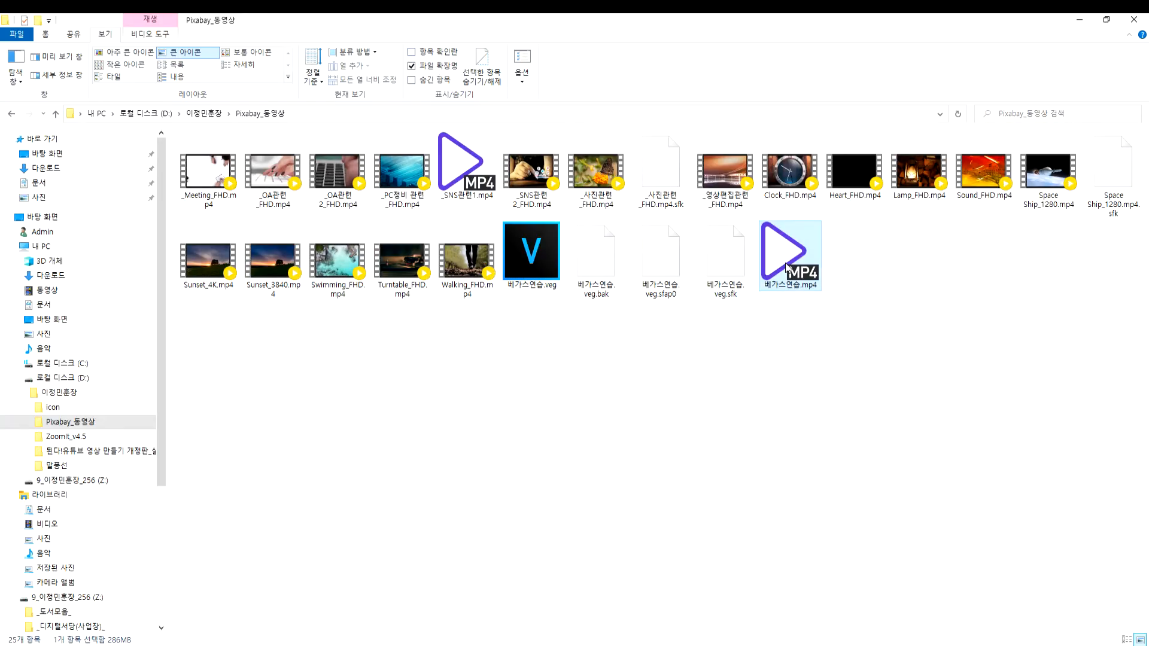
double_click(798, 270)
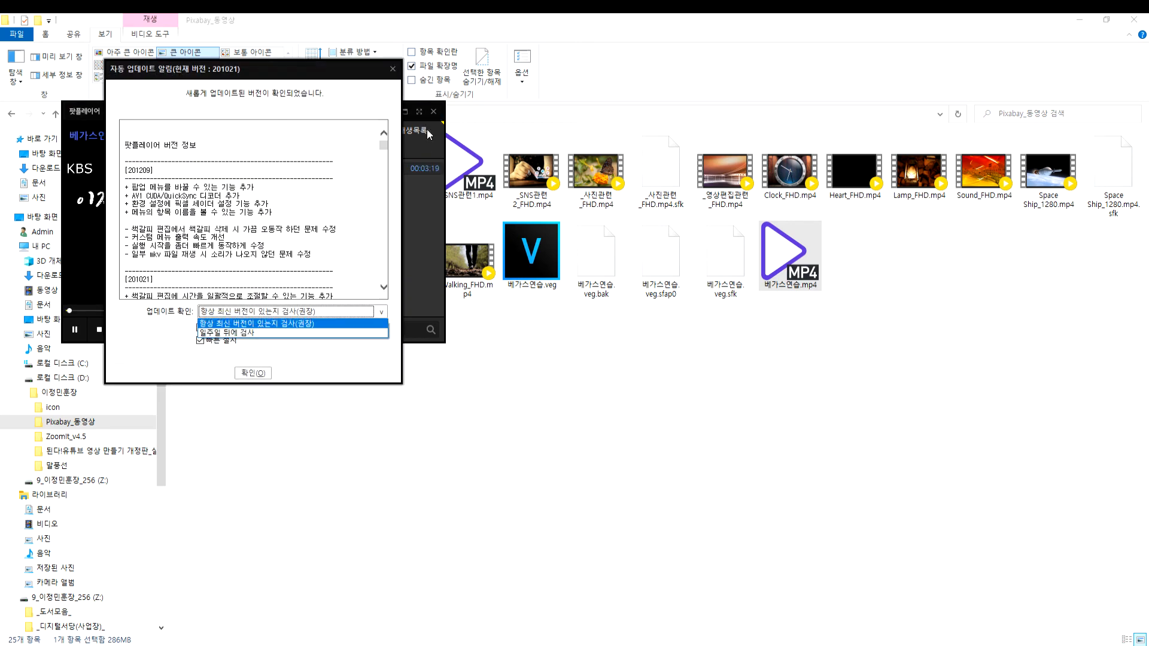
left_click(393, 69)
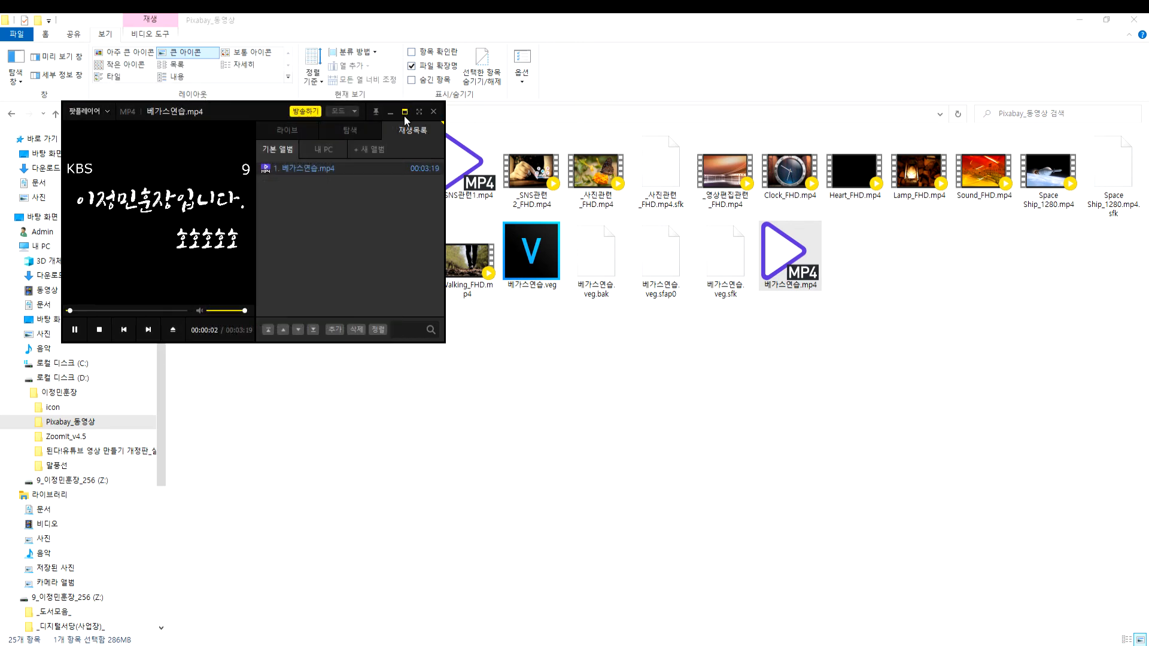
left_click(405, 112)
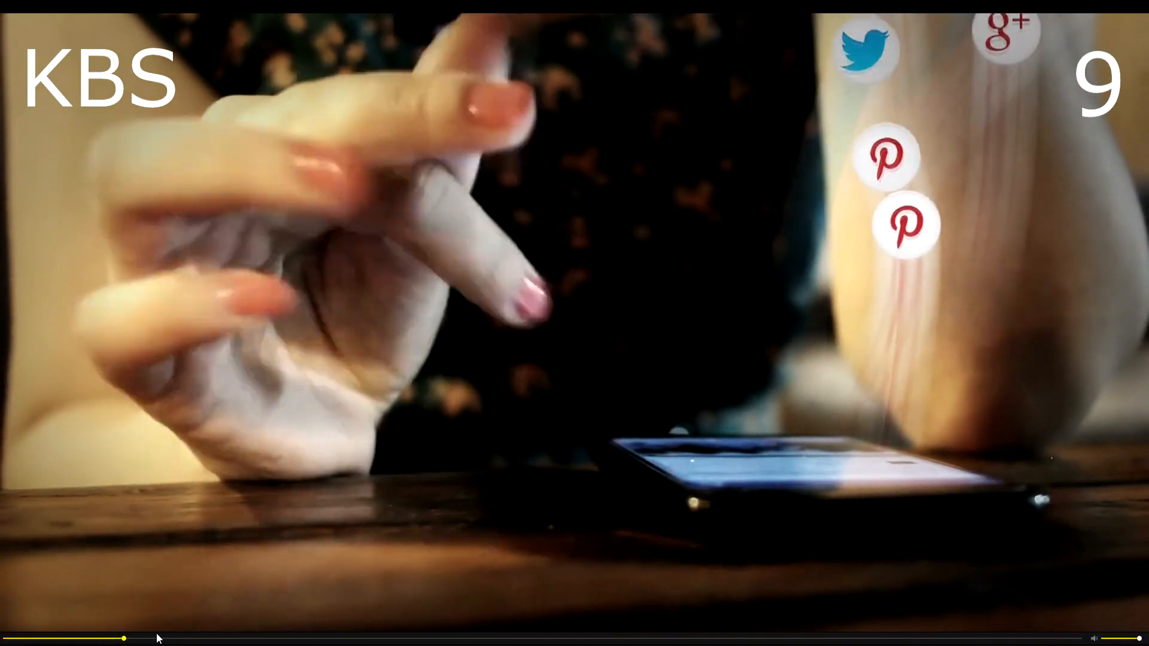
Skip ahead through the rendered video to review the number graphic and the scrolling news ticker, and close the player
left_click(187, 639)
left_click_drag(187, 640, 351, 620)
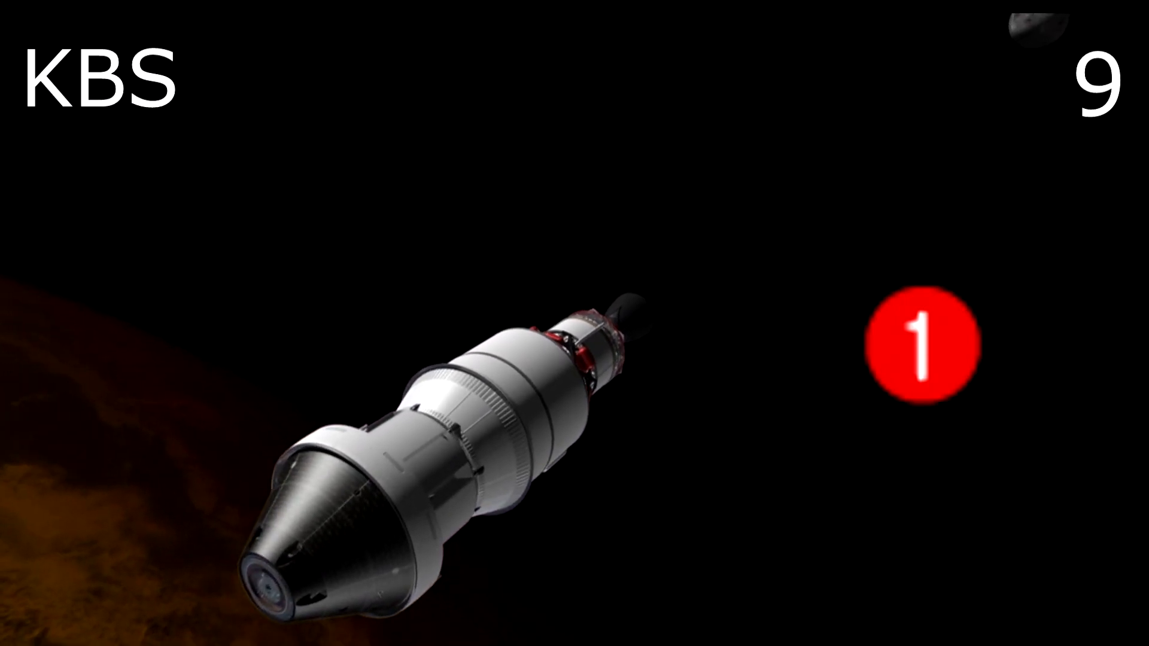
key("Right")
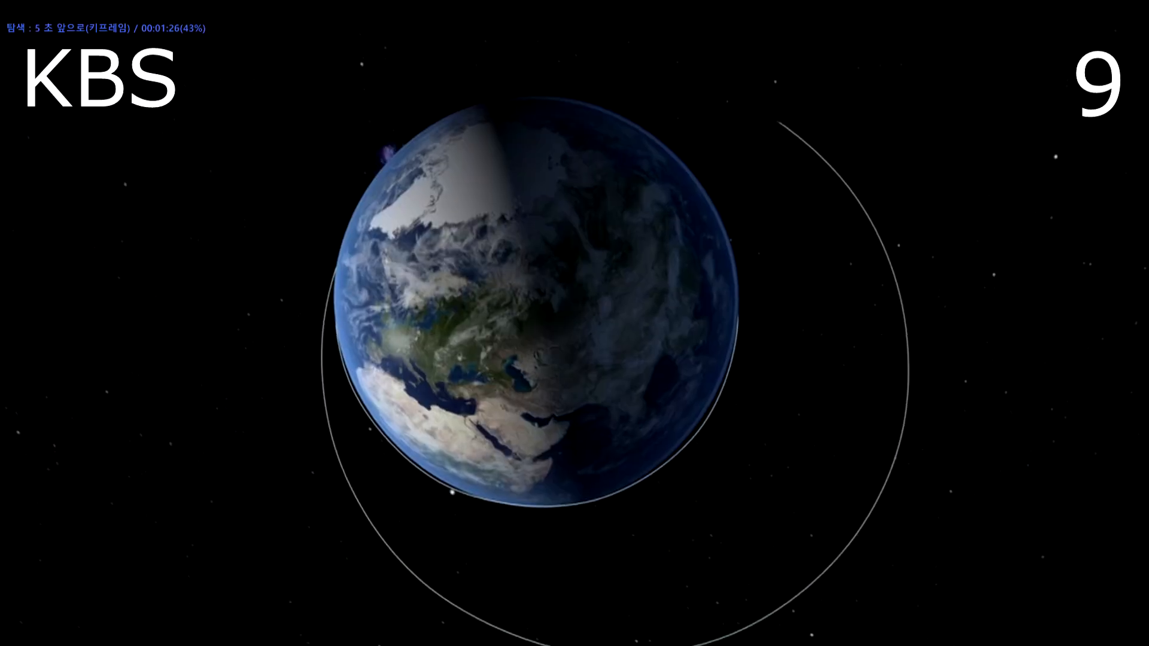
key("Right")
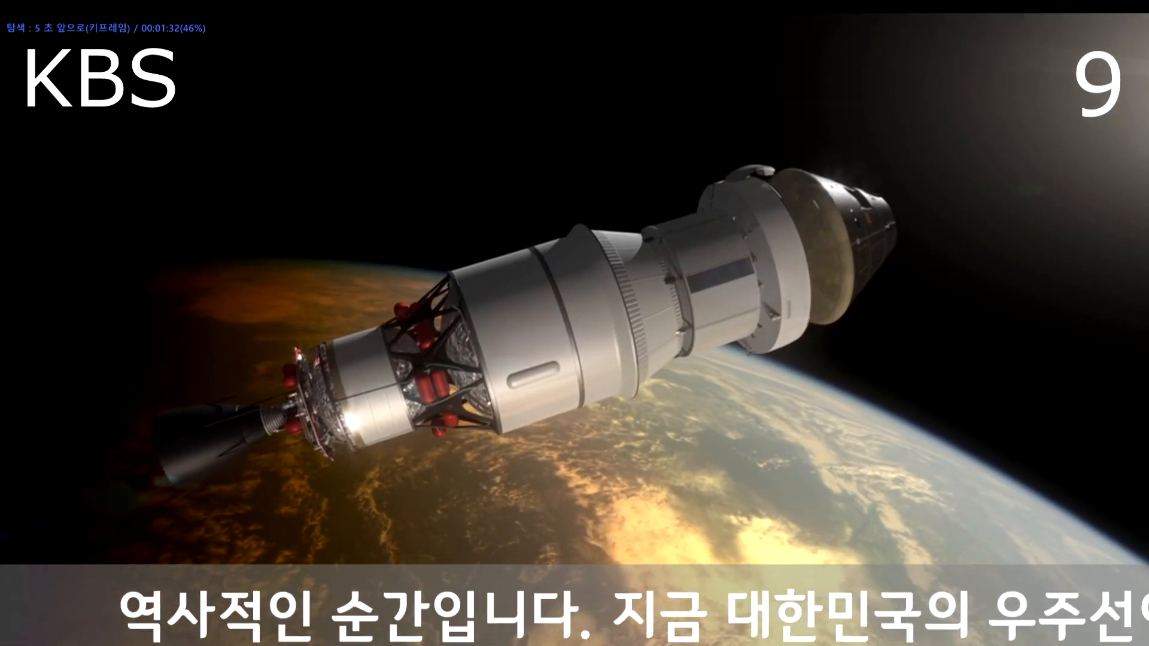
key("Escape")
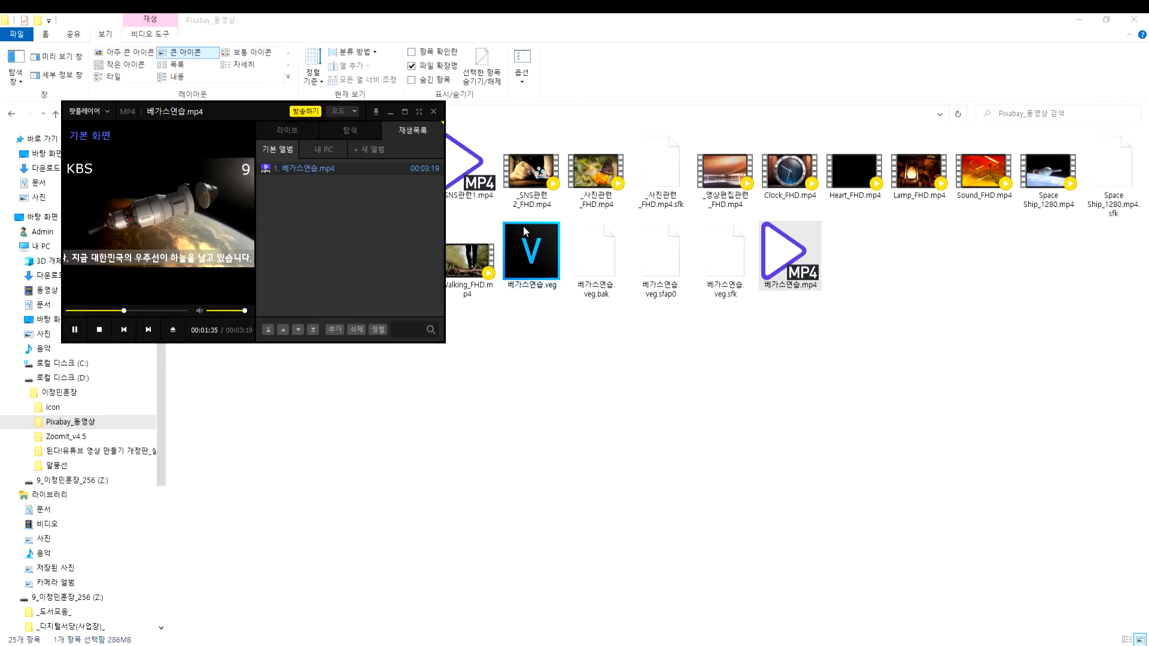
left_click(434, 111)
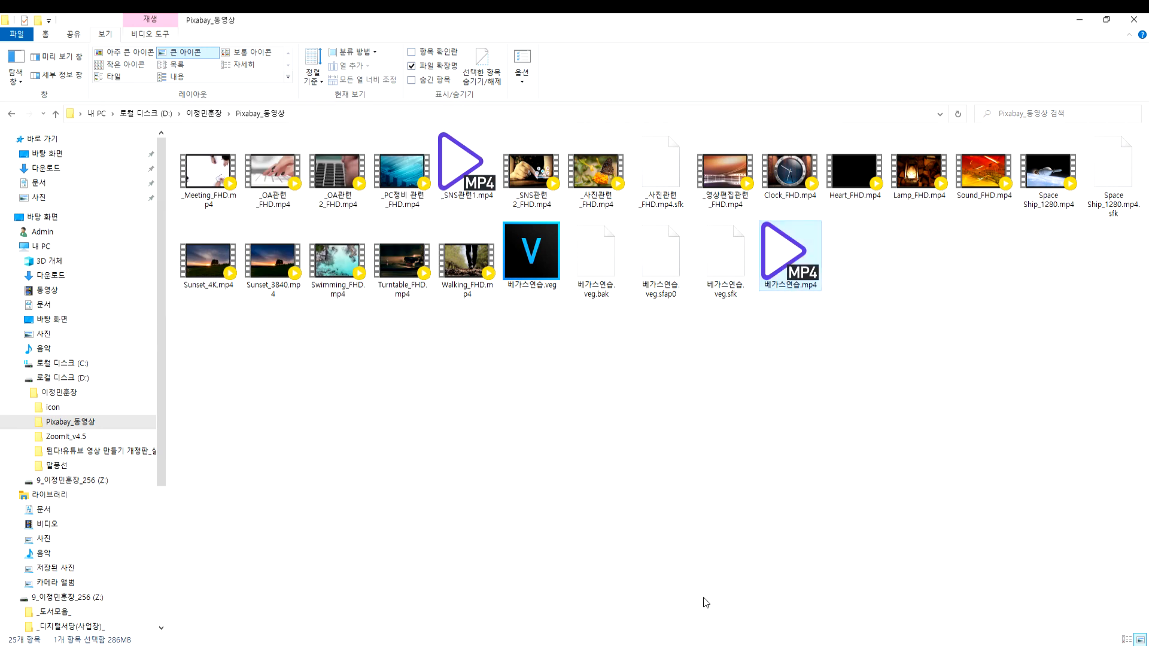
Return to VEGAS Pro and place the timeline cursor at 00:00:18;18
key("alt+Tab")
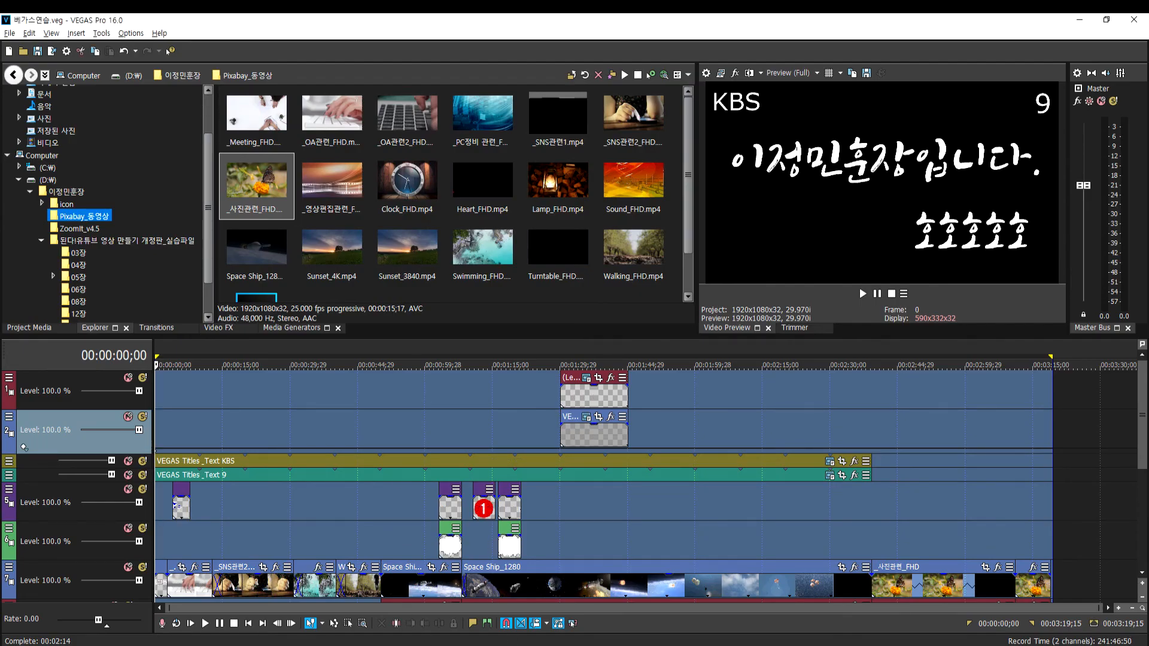
key("alt+Tab")
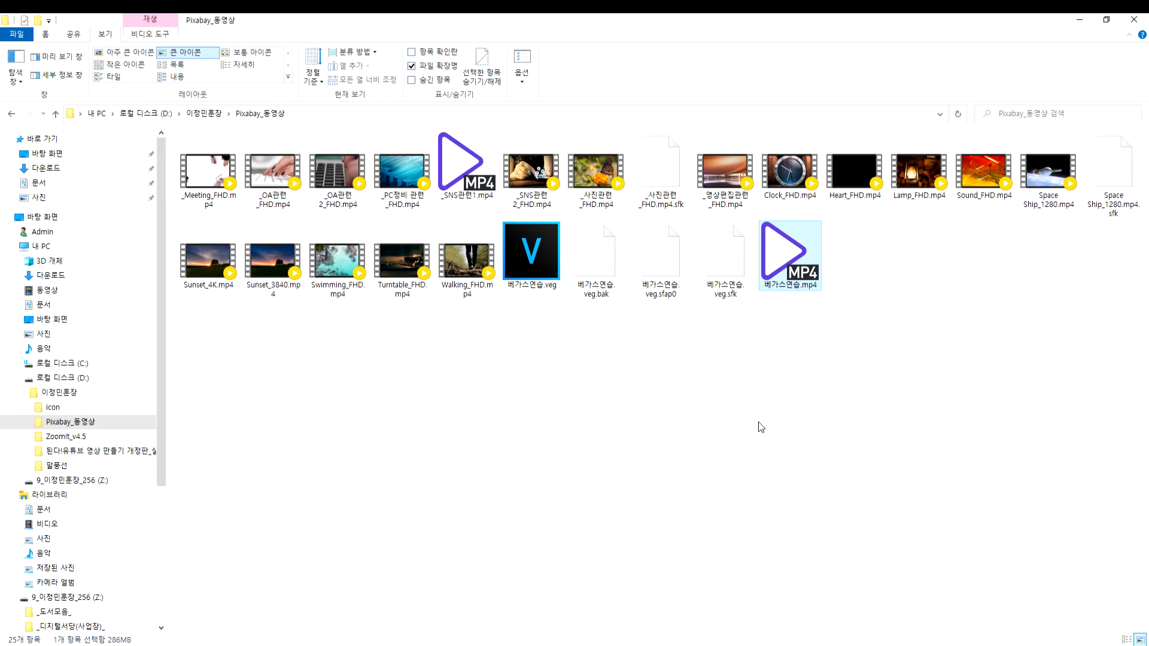
left_click(539, 645)
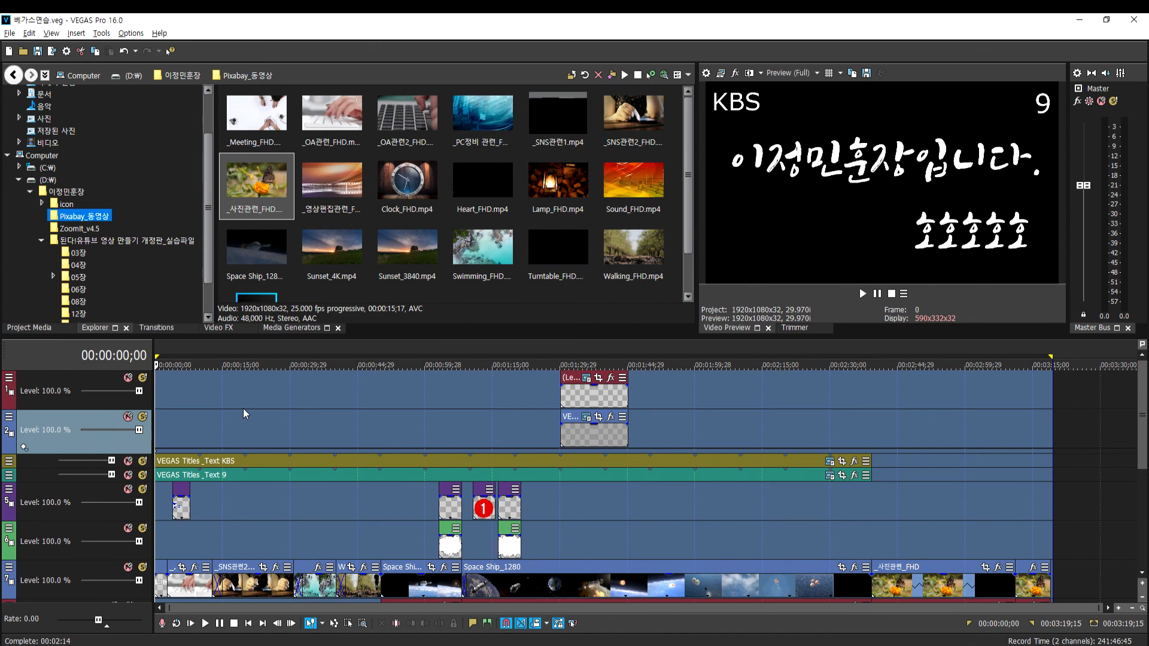
left_click(238, 341)
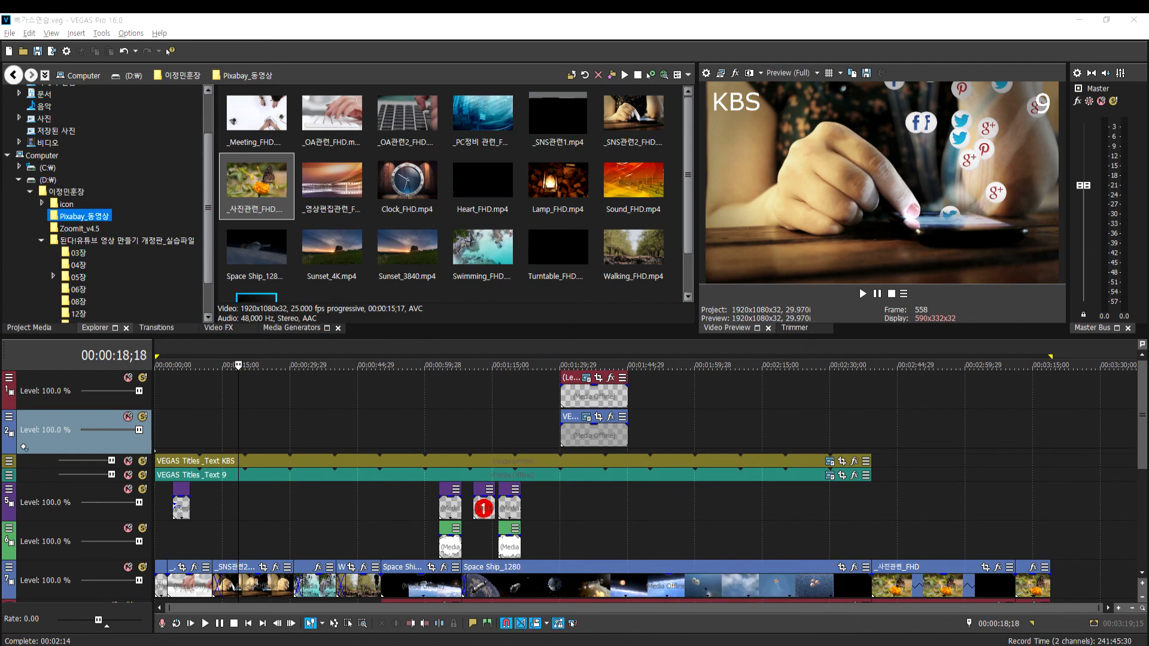
Open YouTube from the hoonjang.co.kr homepage in the browser, examine the video thumbnails on its home page, and return to VEGAS Pro
key("alt+Tab")
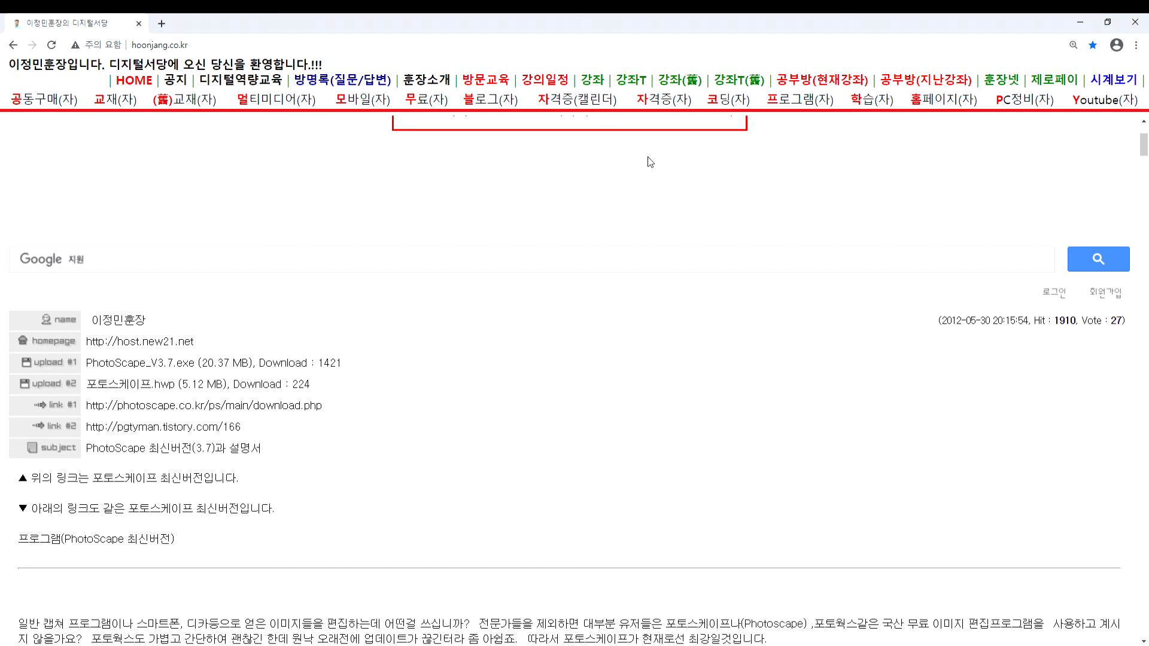
left_click(134, 79)
scroll(564, 422, "down", 15)
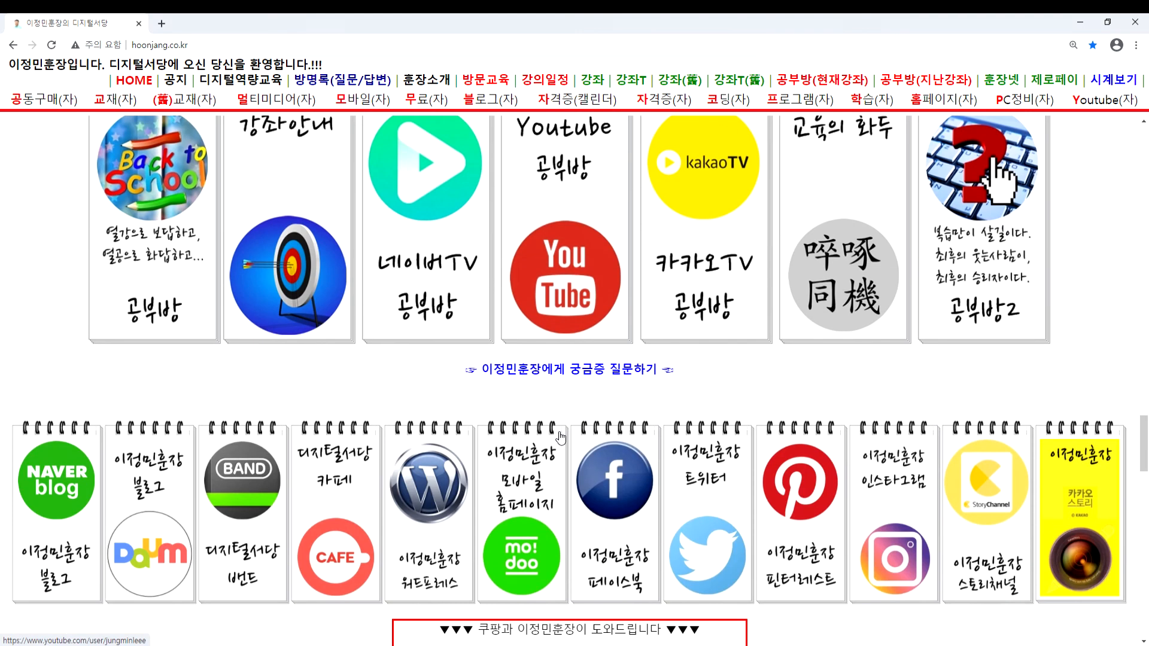
left_click(573, 324)
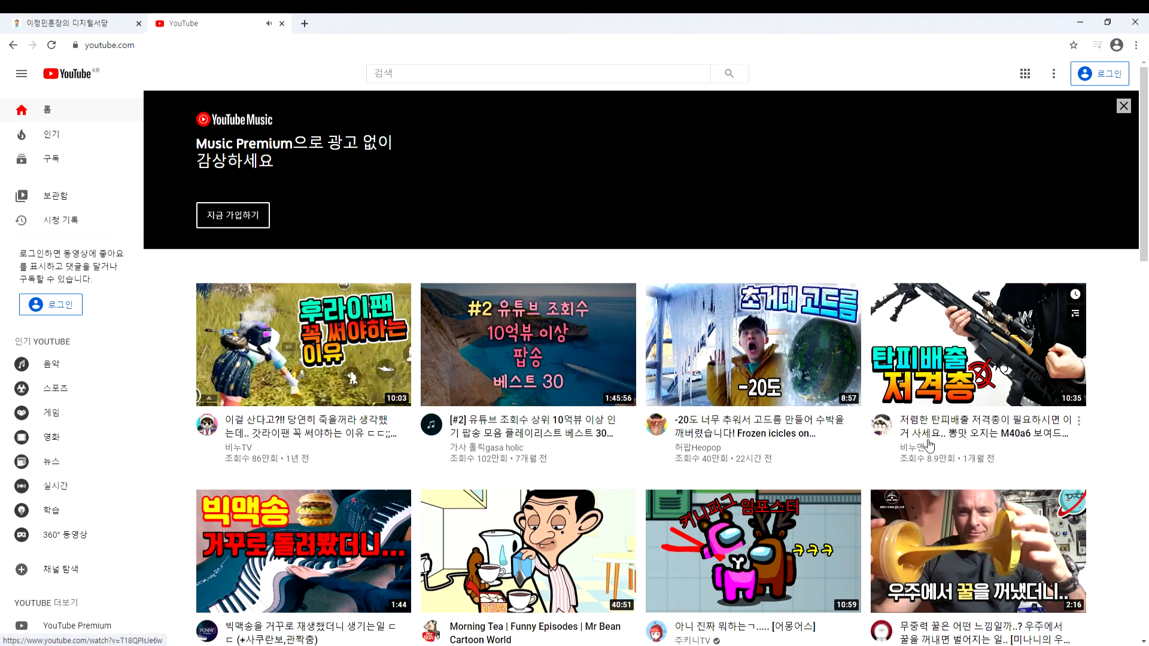
scroll(922, 437, "down", 5)
scroll(717, 550, "down", 5)
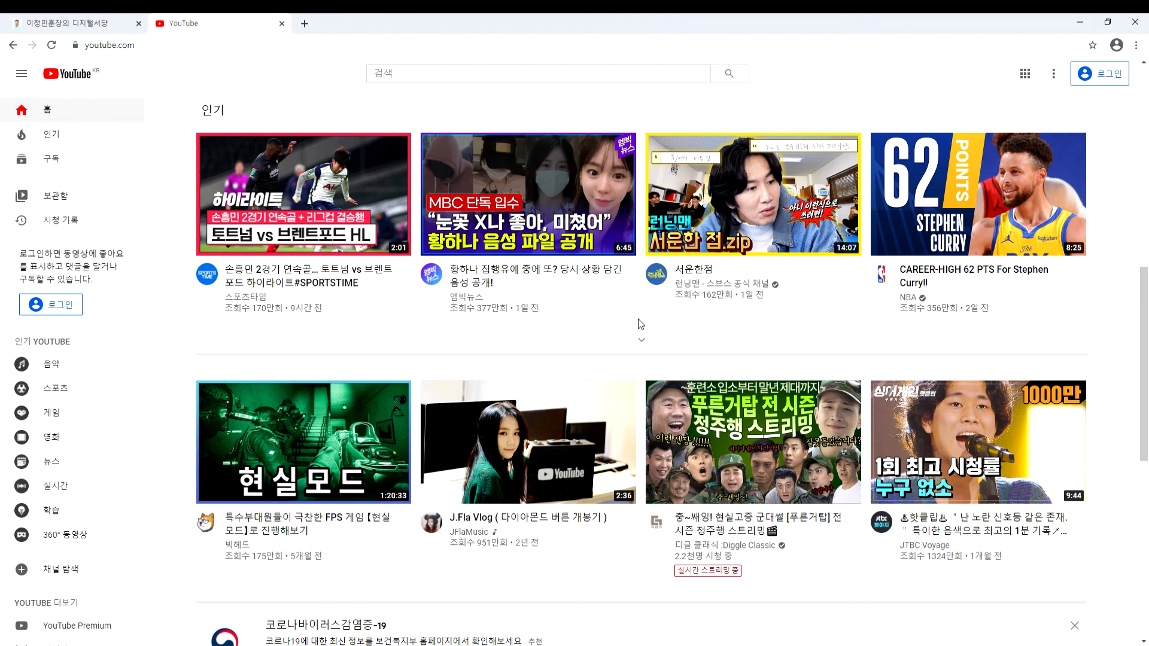
mouse_move(635, 541)
left_click(635, 645)
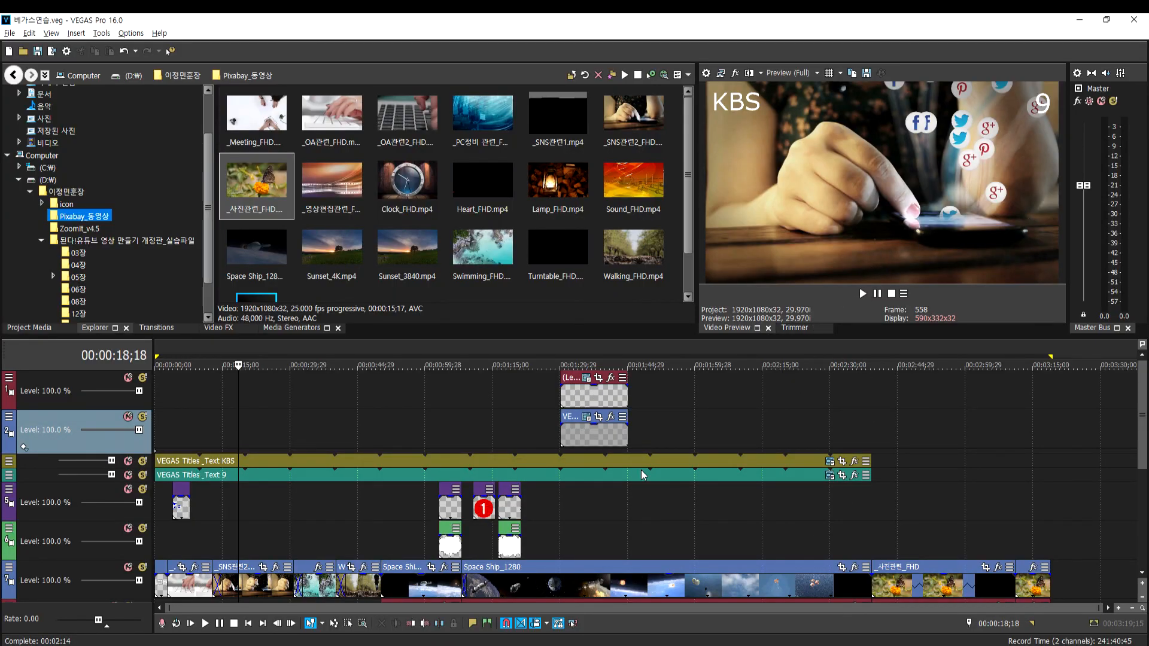
Move the timeline cursor to 00:00:16;10 and save the preview frame as a JPEG snapshot named image1.jpg in Pixabay_동영상
left_click_drag(383, 349, 445, 347)
left_click(229, 350)
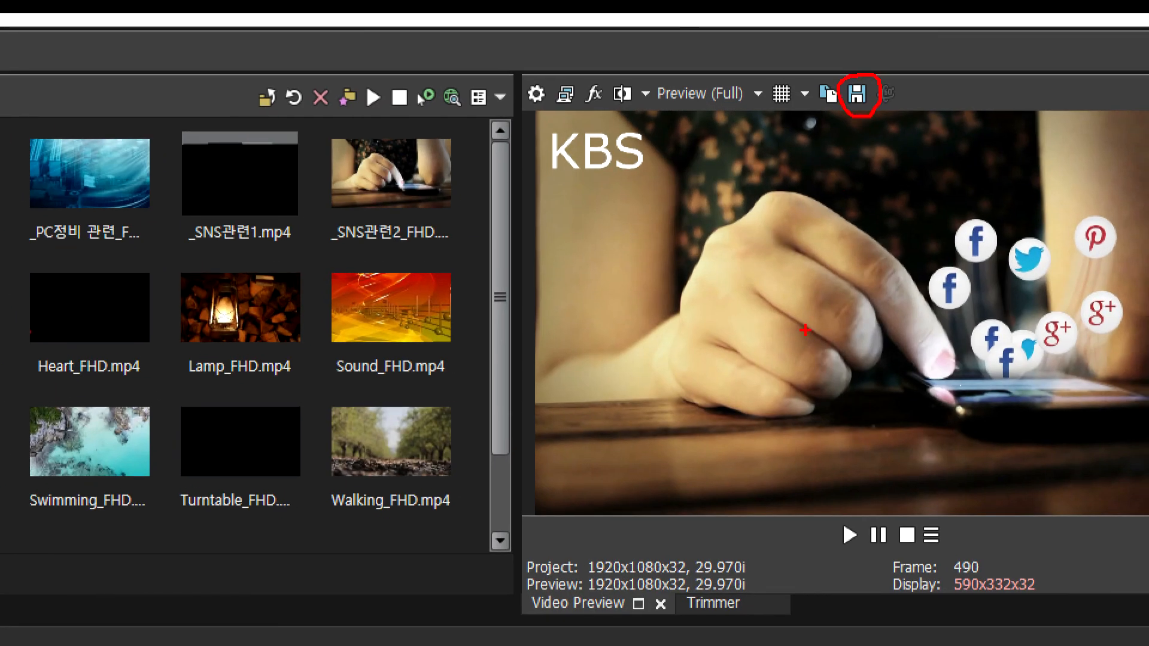
key("Escape")
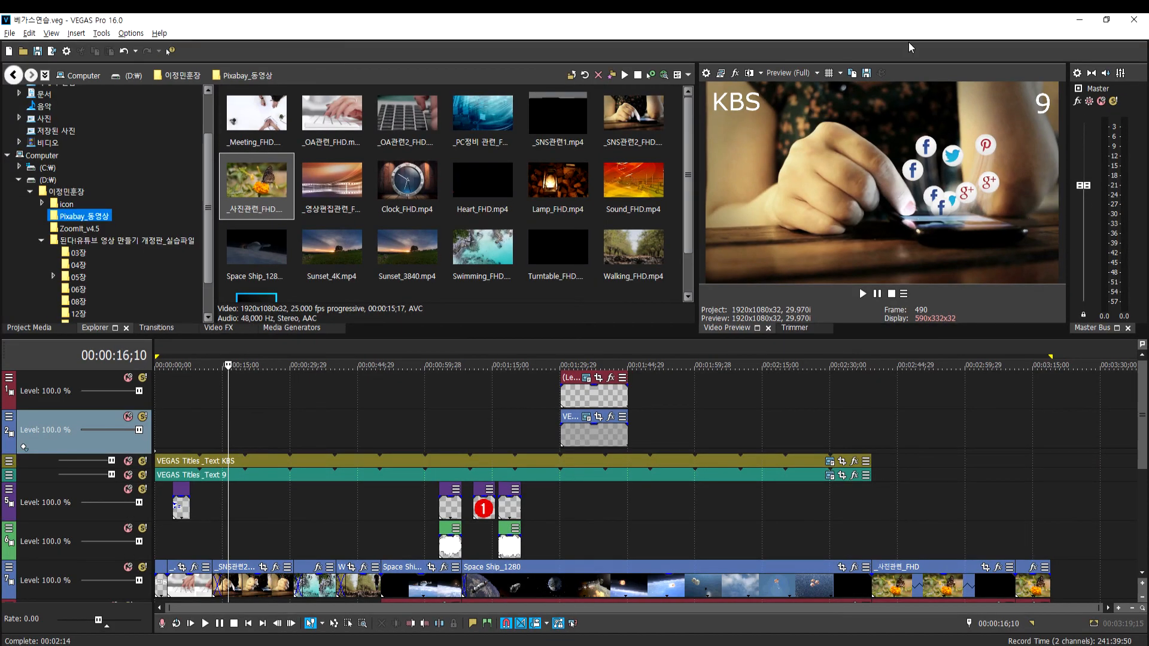
left_click(866, 73)
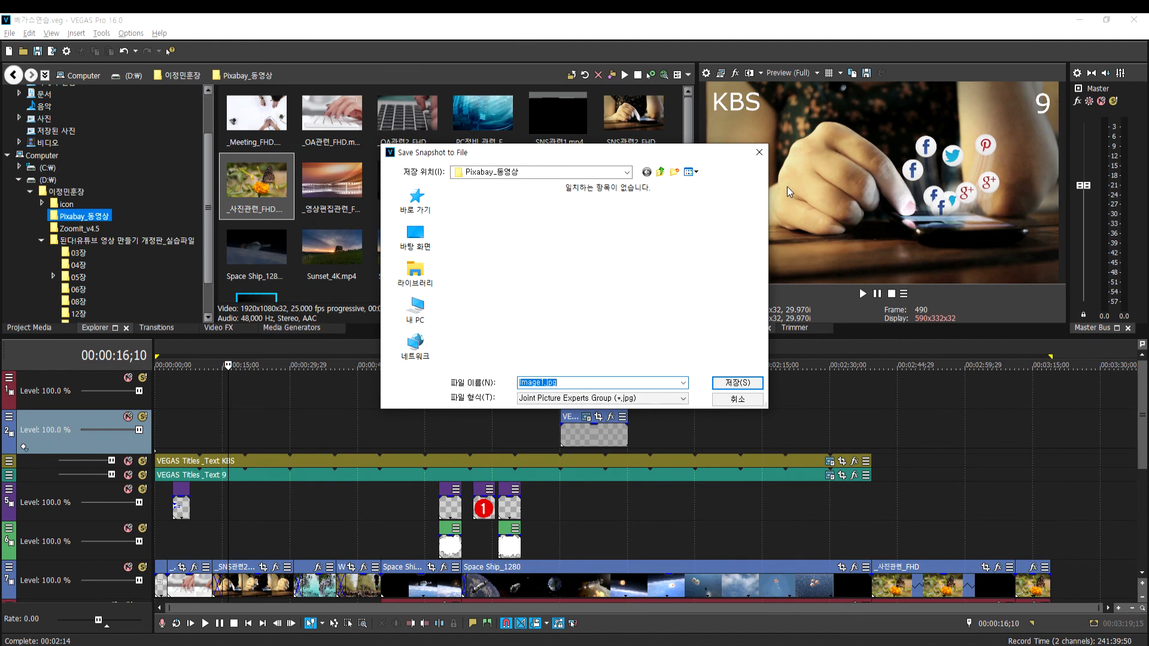
key("Return")
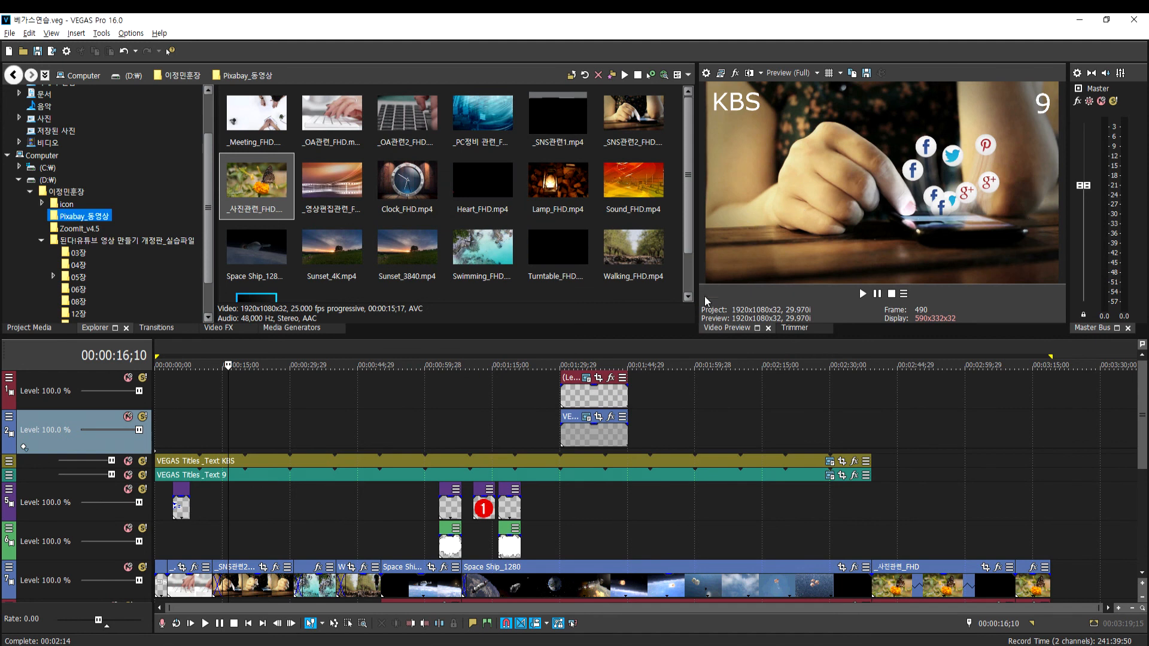